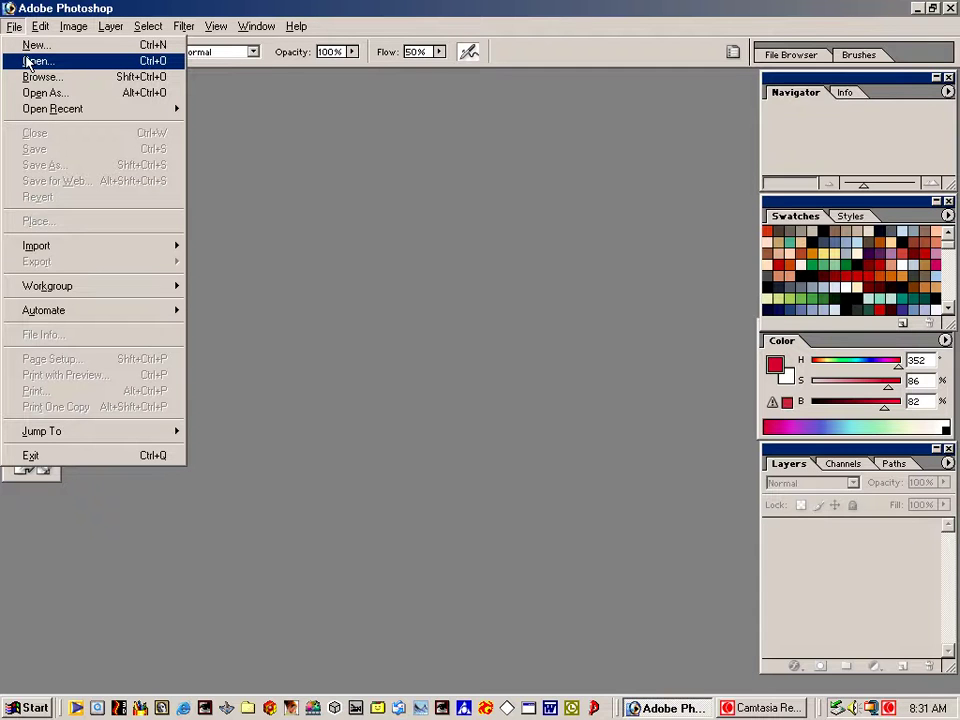
Open DGabbeyrgb.psd from the DG stuff folder
click(29, 61)
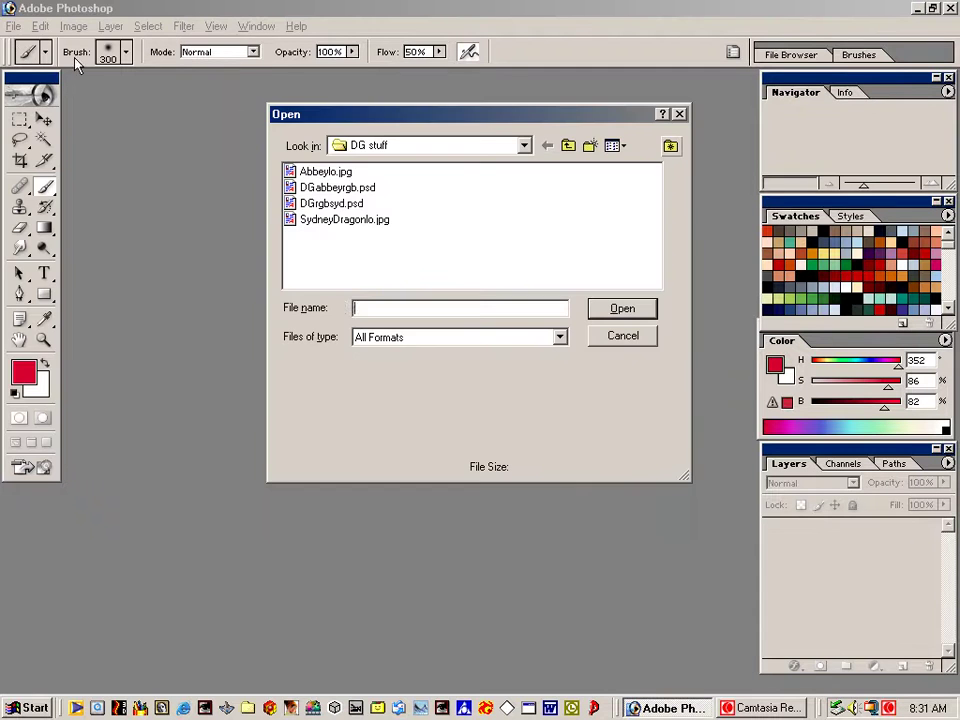
click(363, 188)
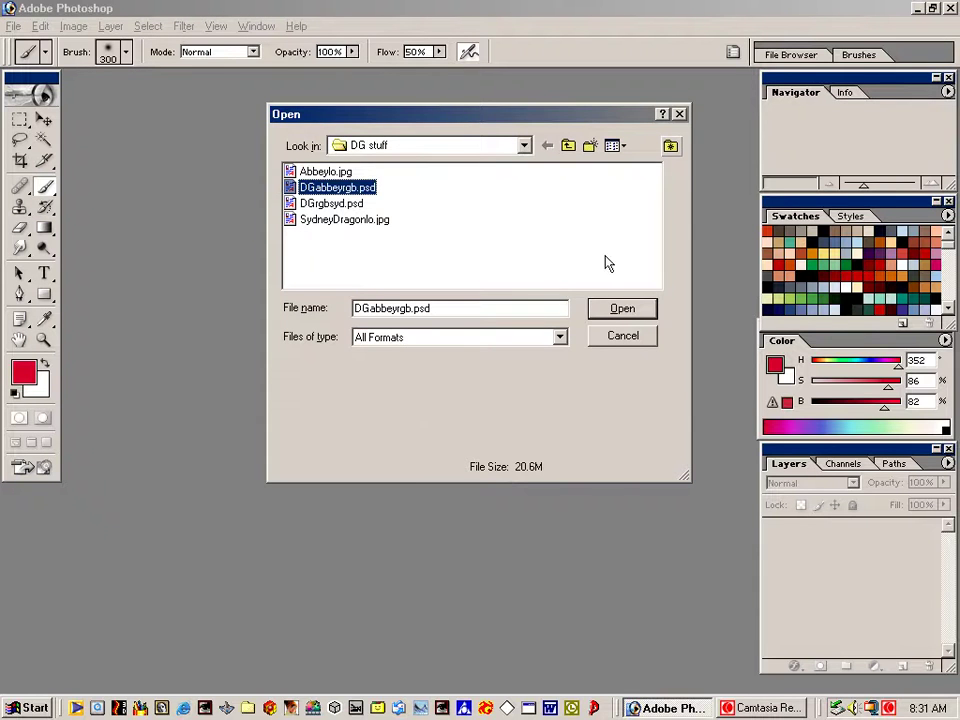
click(617, 312)
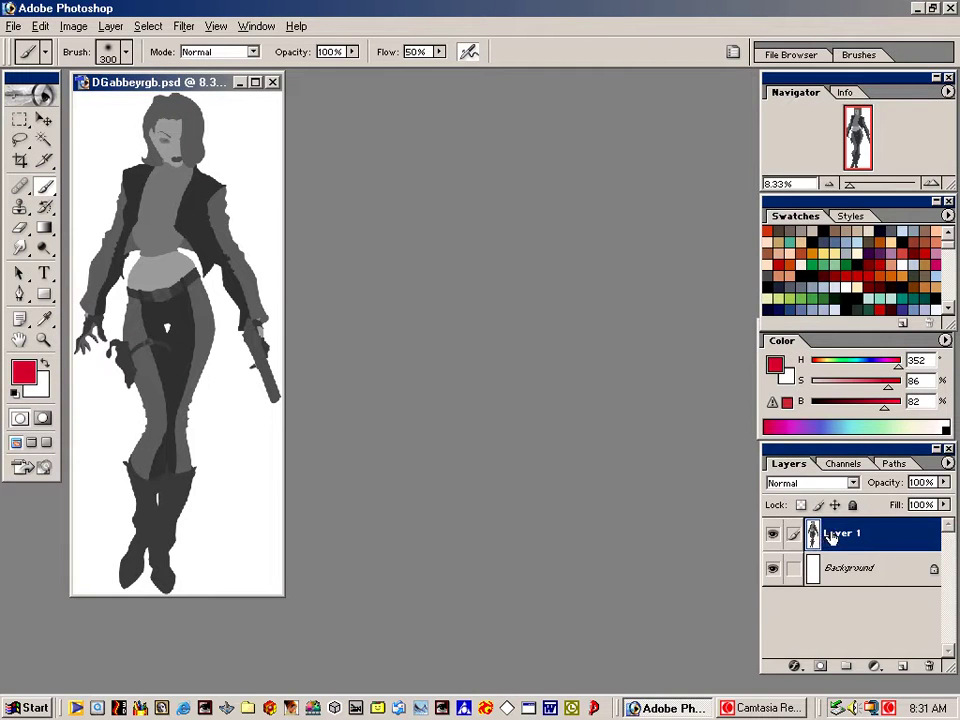
Examine the document's two layers and view the line art channel on its own
click(861, 574)
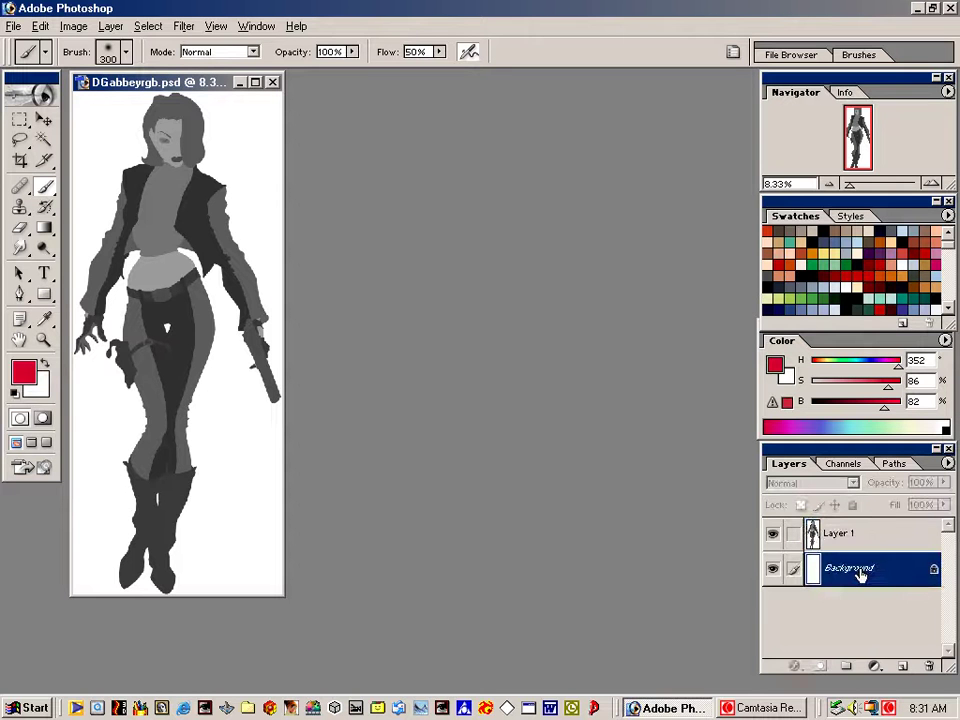
click(845, 466)
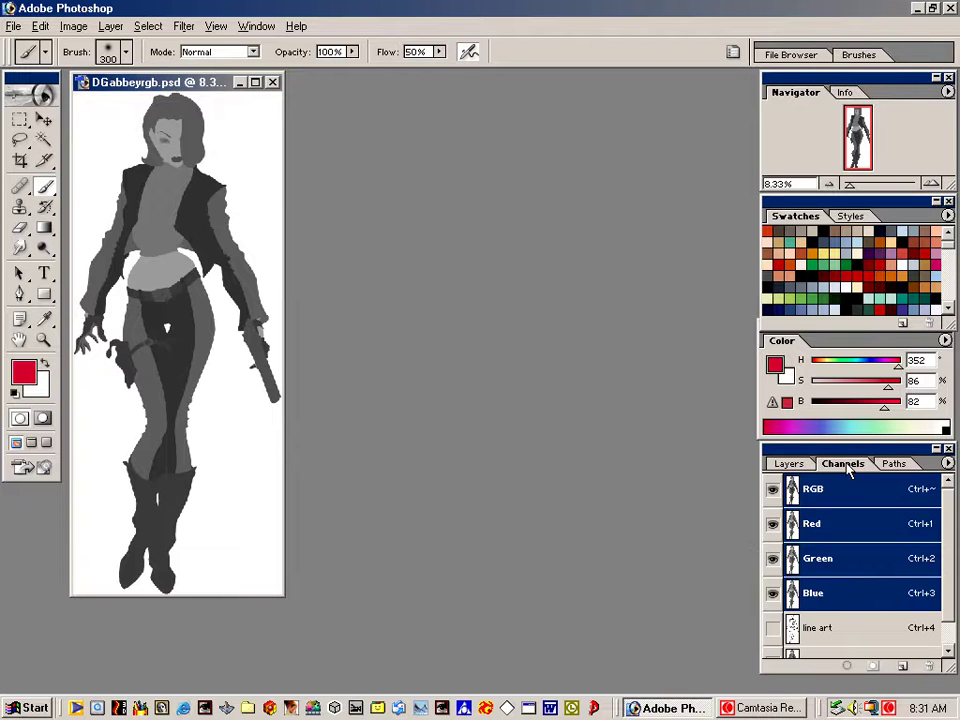
click(948, 645)
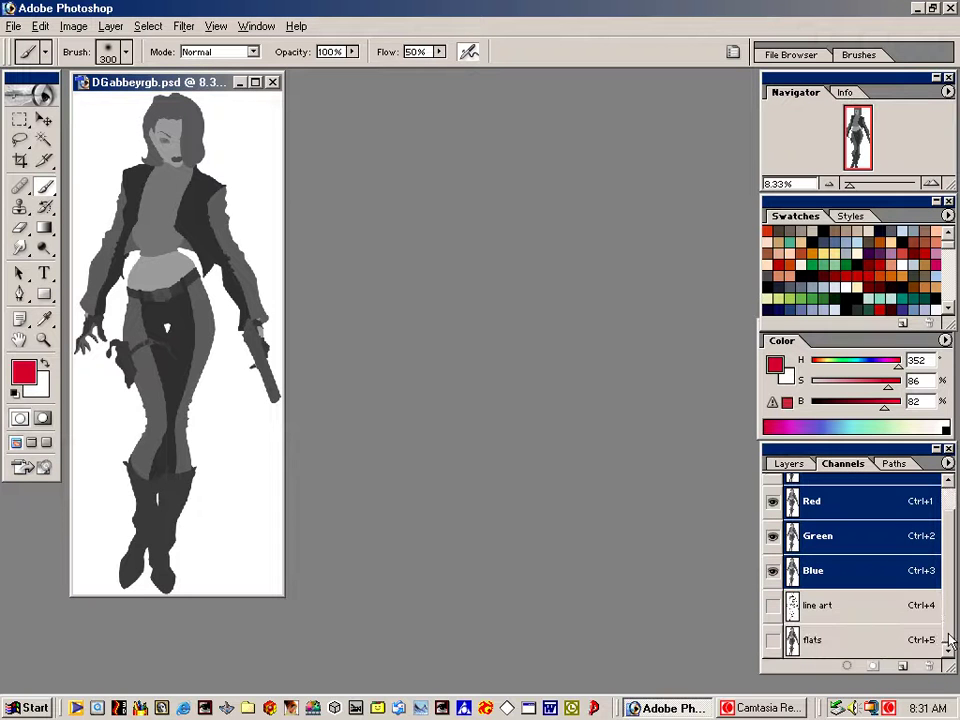
click(840, 612)
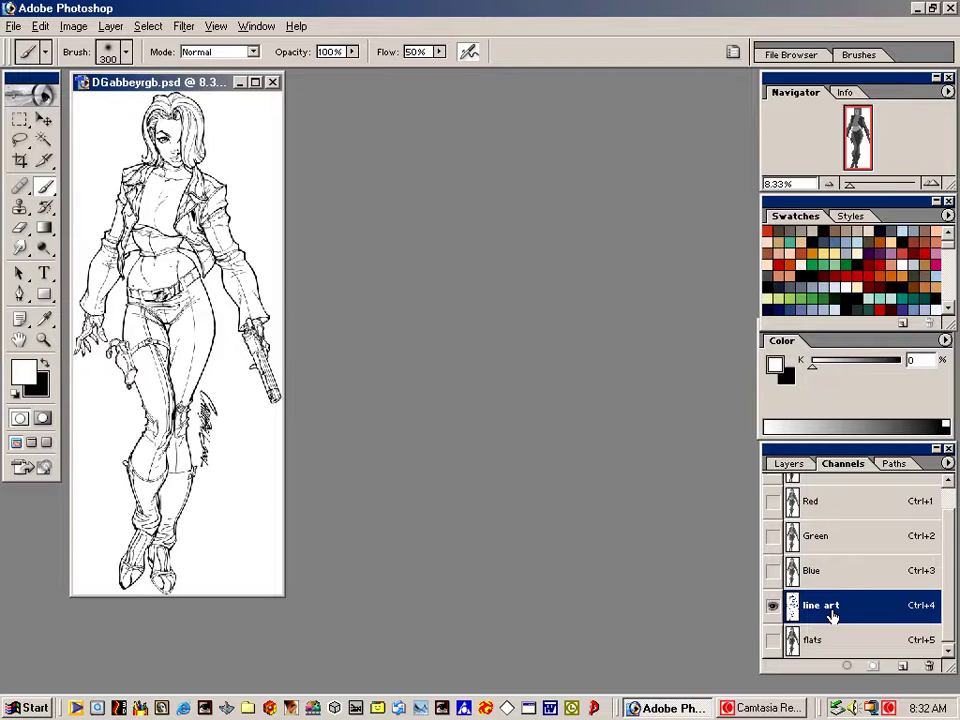
click(788, 463)
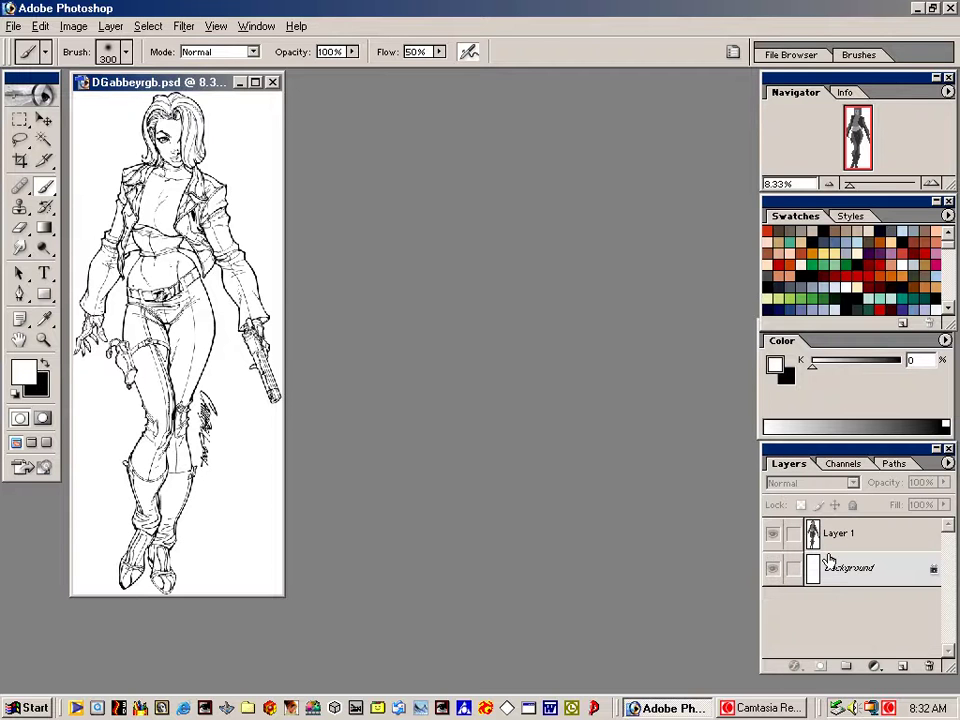
click(839, 574)
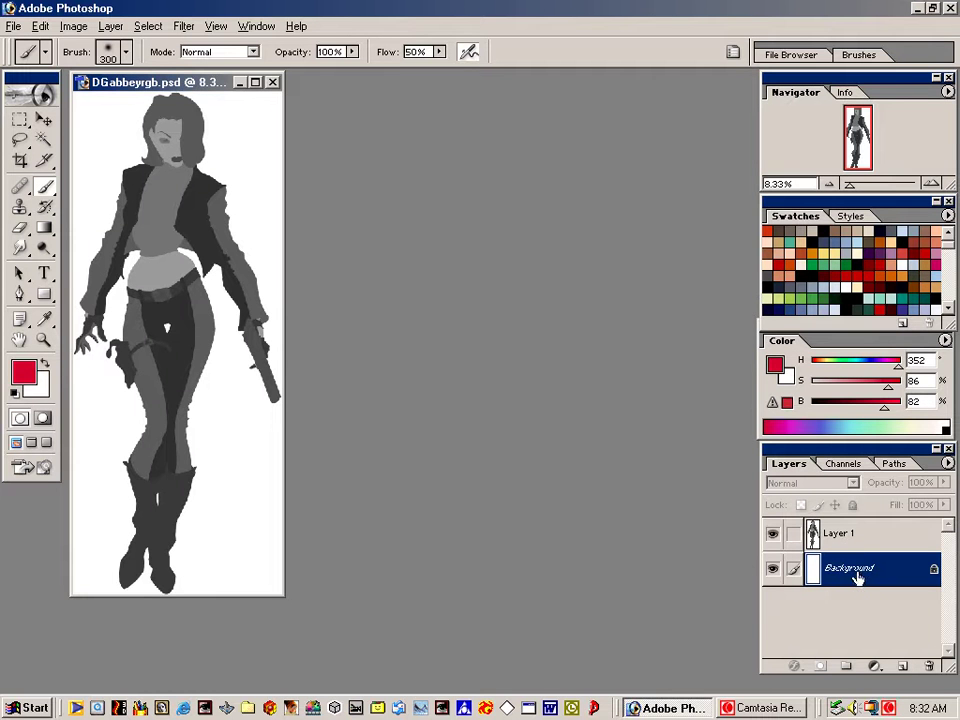
Hide Layer 1 and show the line art channel together with the RGB channels over the active Background layer
click(848, 538)
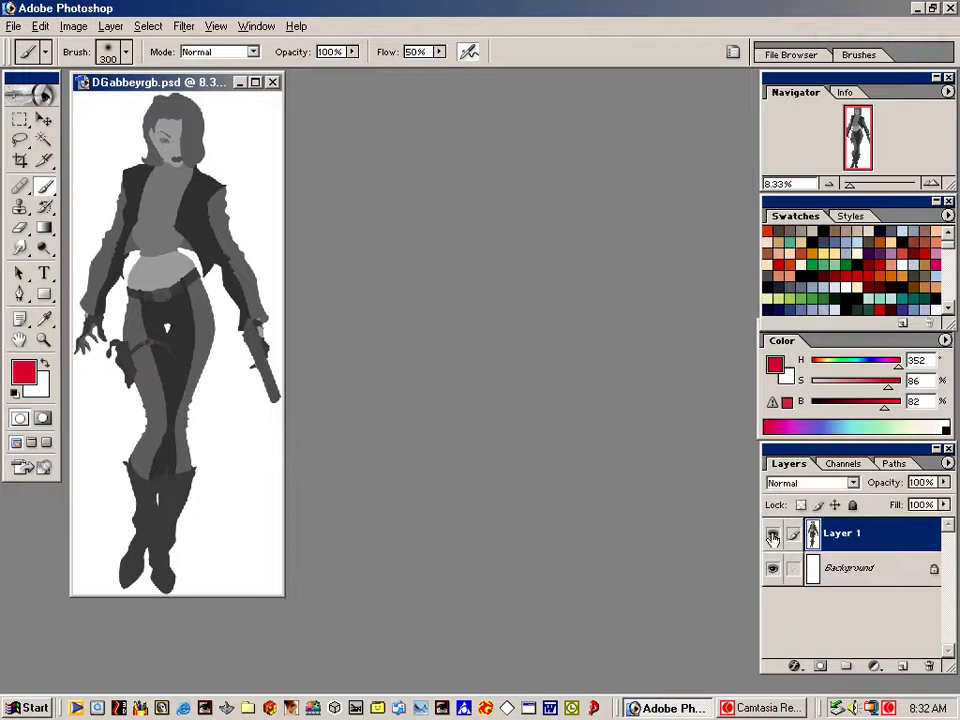
click(773, 538)
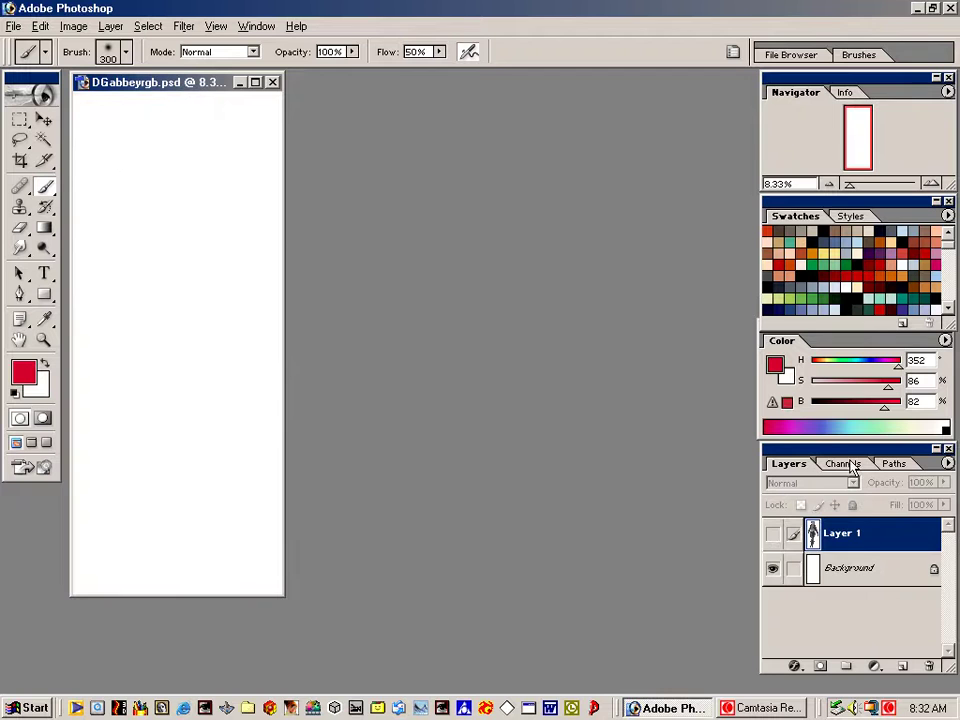
click(860, 570)
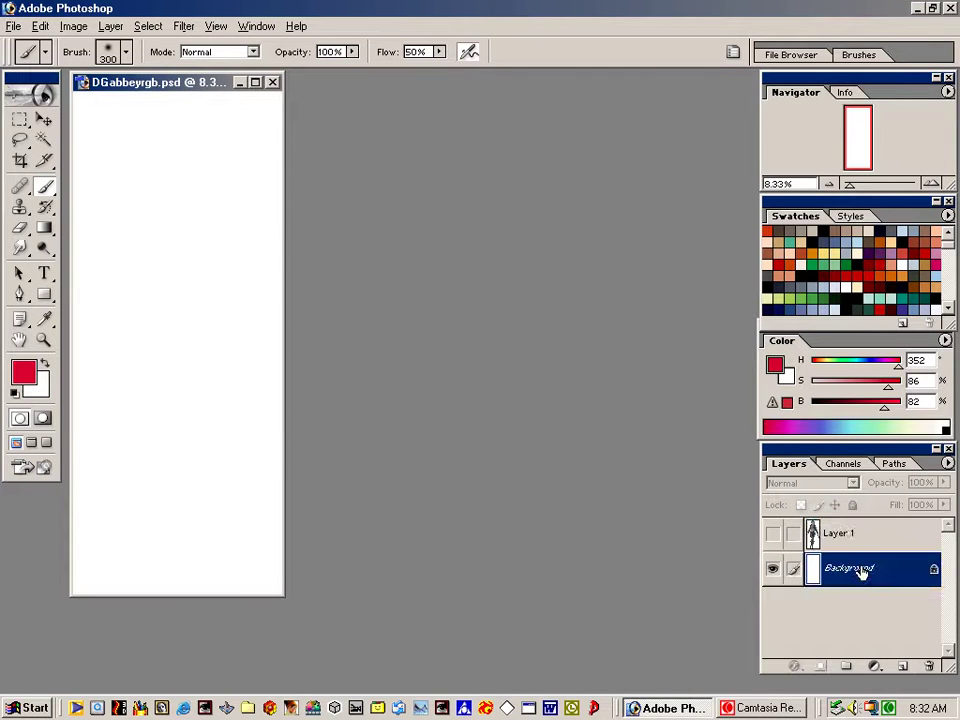
click(843, 464)
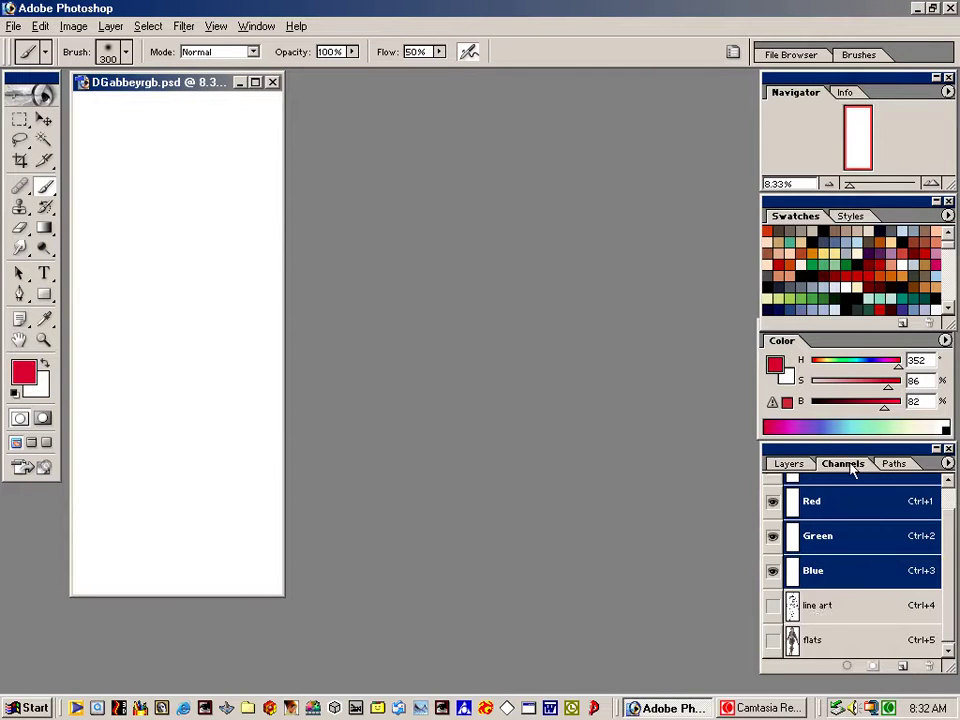
click(772, 605)
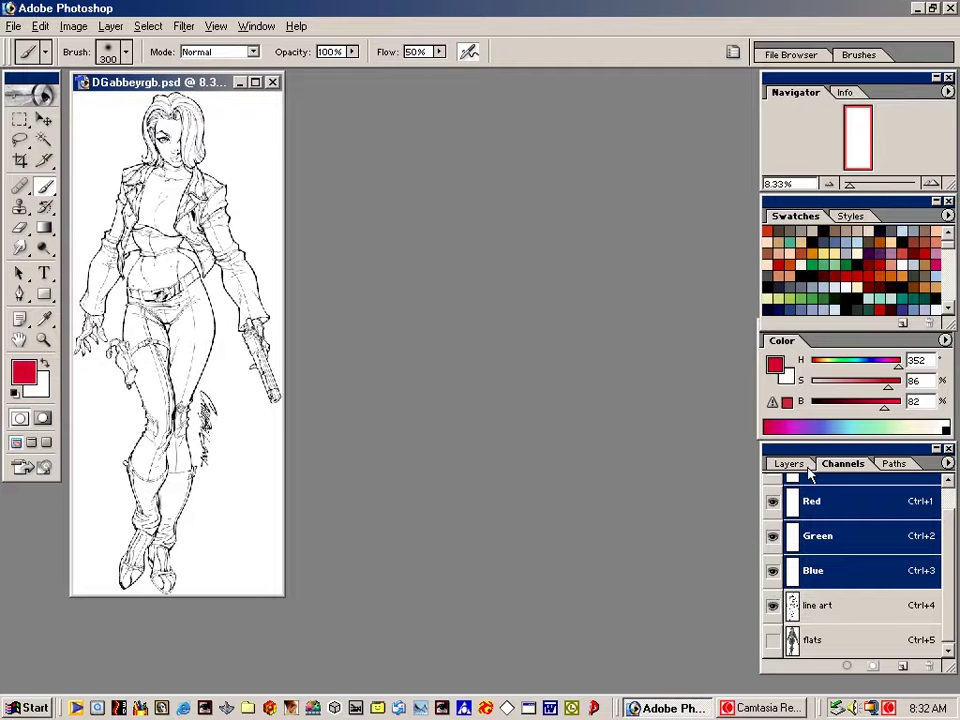
Enlarge the document window and frame the character's head and torso at 25% magnification
key(ctrl+plus)
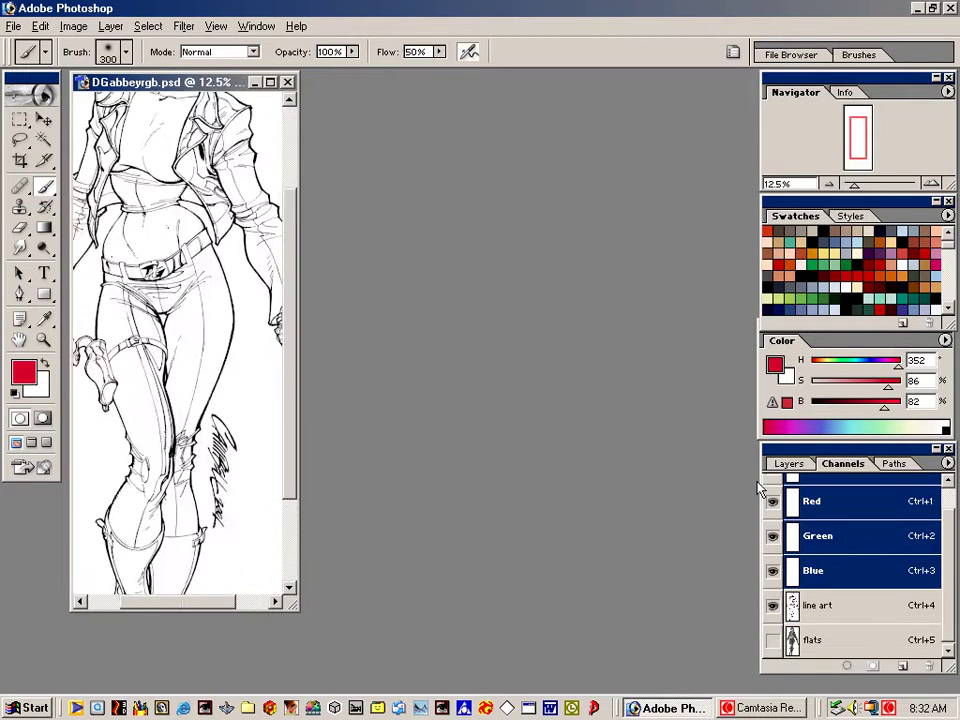
key(ctrl+plus)
key(ctrl+plus)
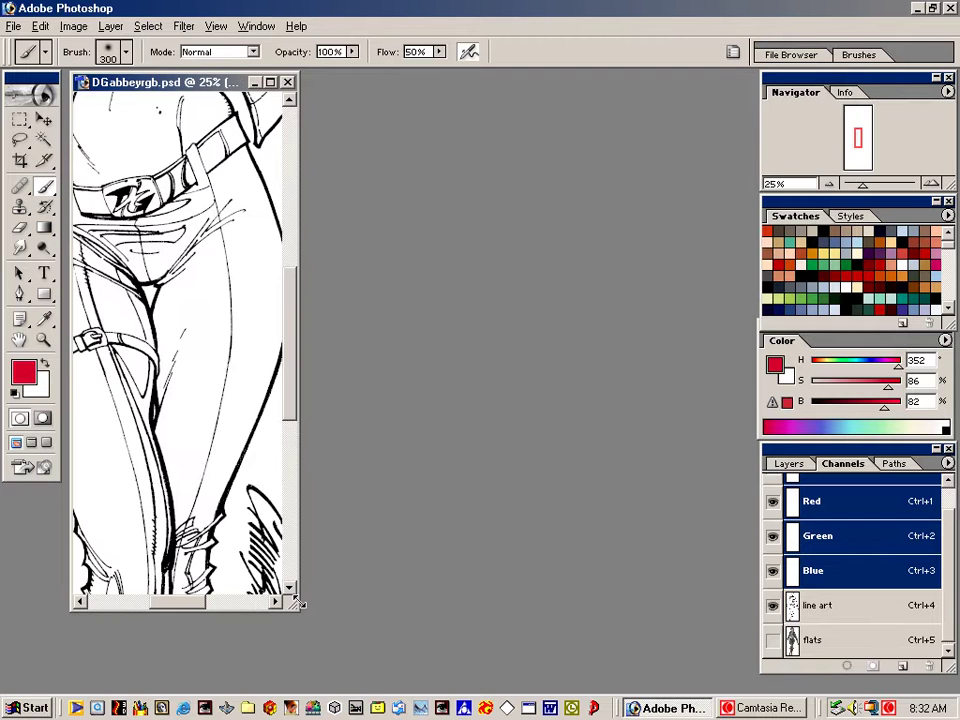
mouse_move(298, 608)
mouse_down()
mouse_move(662, 626)
mouse_move(678, 638)
mouse_up()
drag(332, 258, 441, 499)
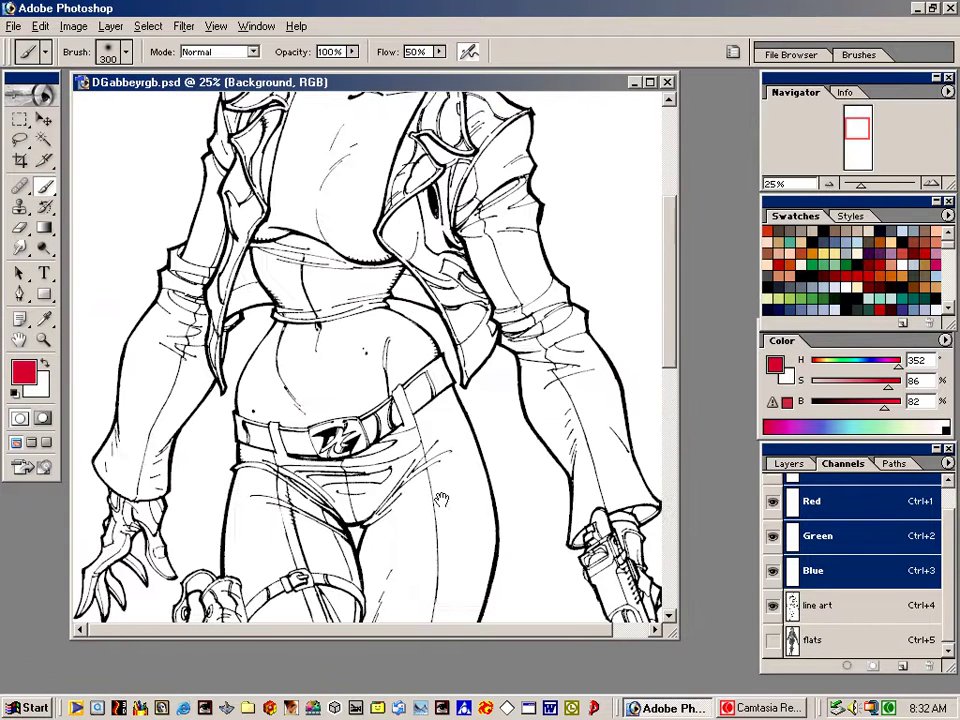
drag(437, 343, 442, 531)
drag(444, 403, 448, 480)
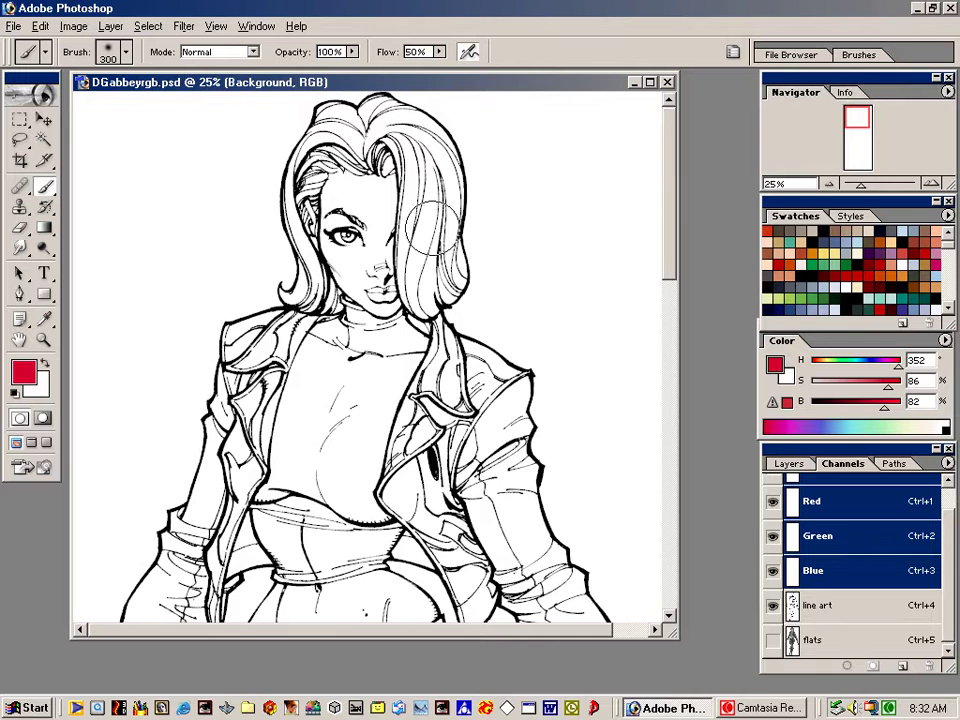
Try painting a soft red brush stroke over the hair and shoulder on the Background layer, and undo it
mouse_move(515, 190)
mouse_down()
mouse_move(460, 265)
mouse_move(407, 303)
mouse_up()
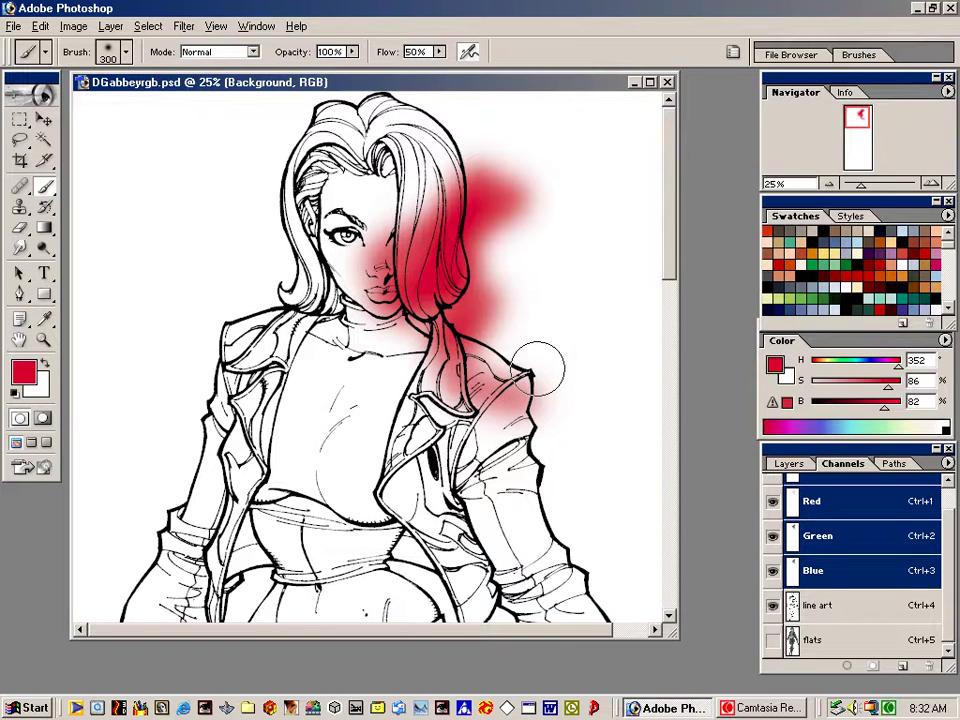
key(F6)
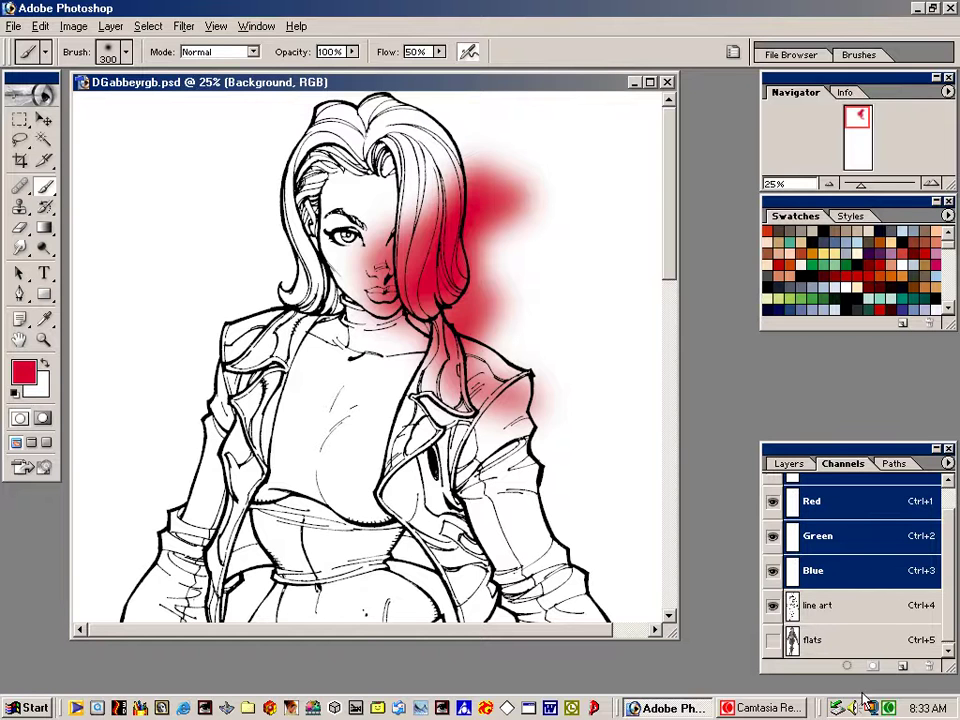
key(ctrl+z)
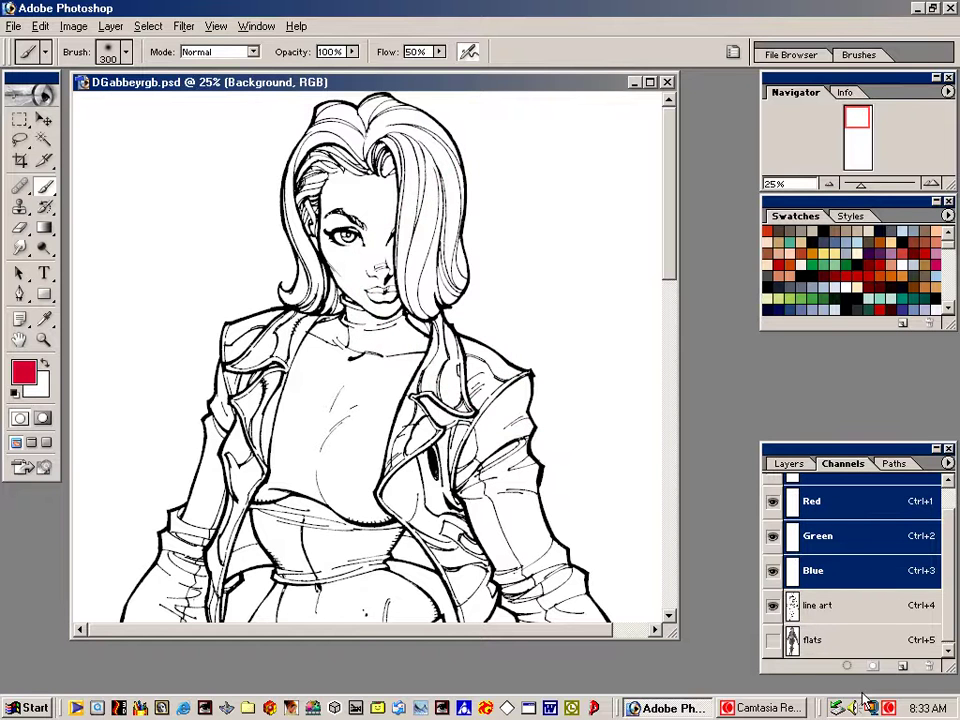
Copy the entire line art channel and paste it into the RGB image as a new layer above the Background
click(855, 607)
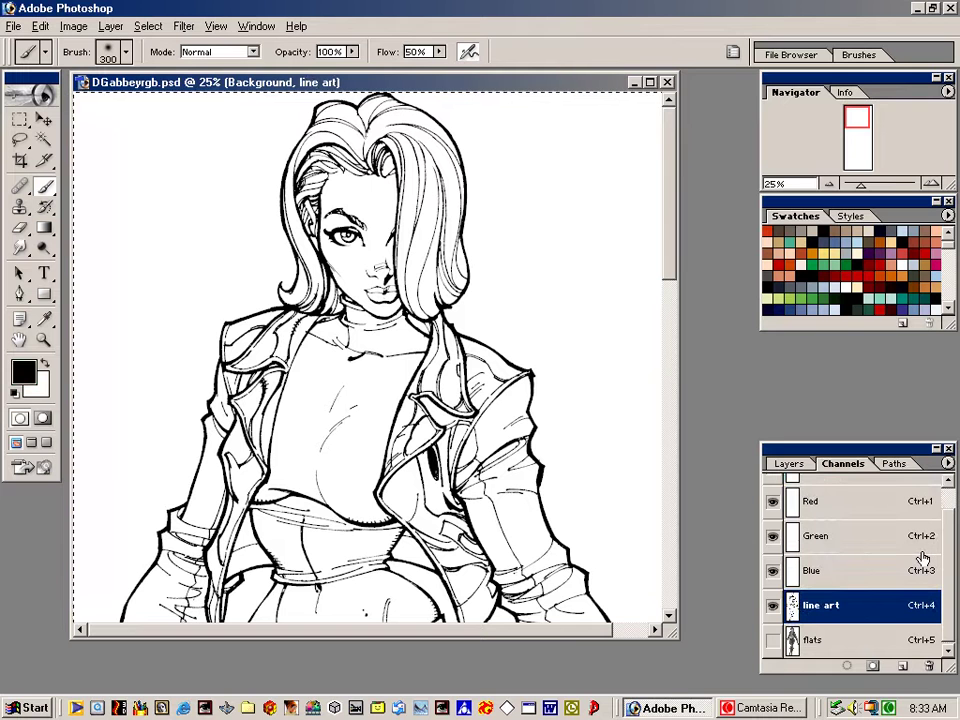
key(ctrl+a)
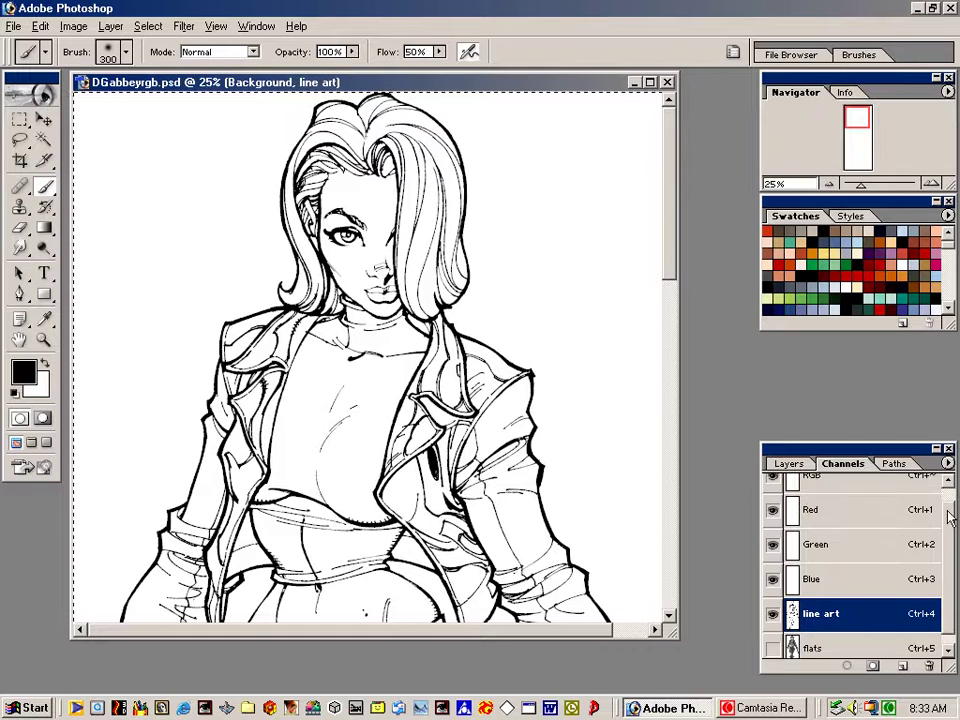
scroll(840, 510, up, 1)
click(835, 490)
click(800, 464)
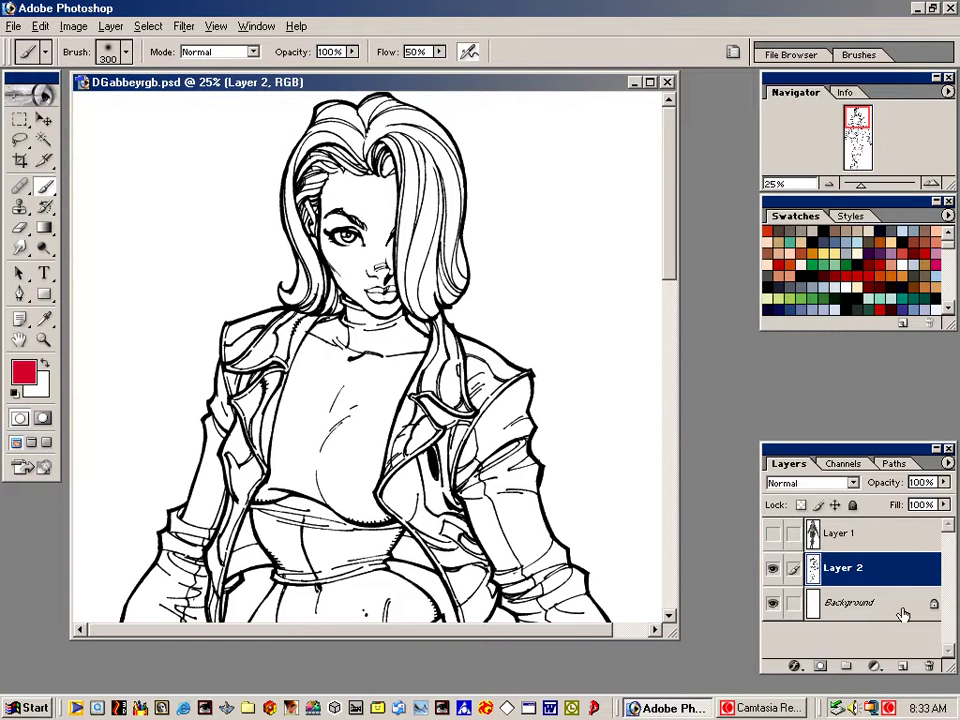
Set the pasted line art layer's blend mode to Multiply and check the channels
click(825, 486)
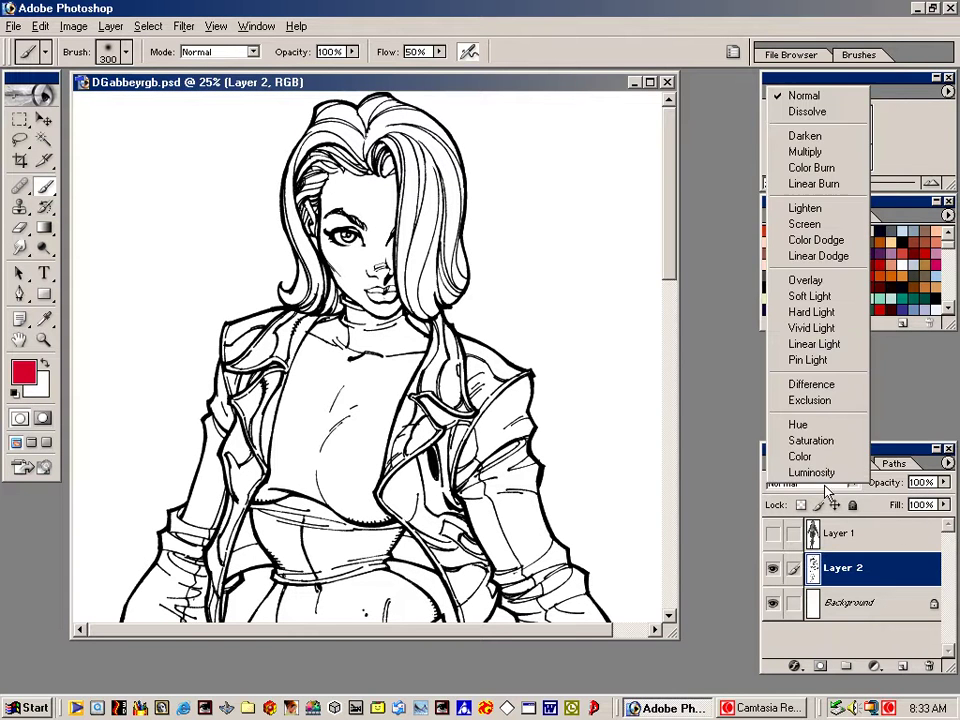
click(822, 152)
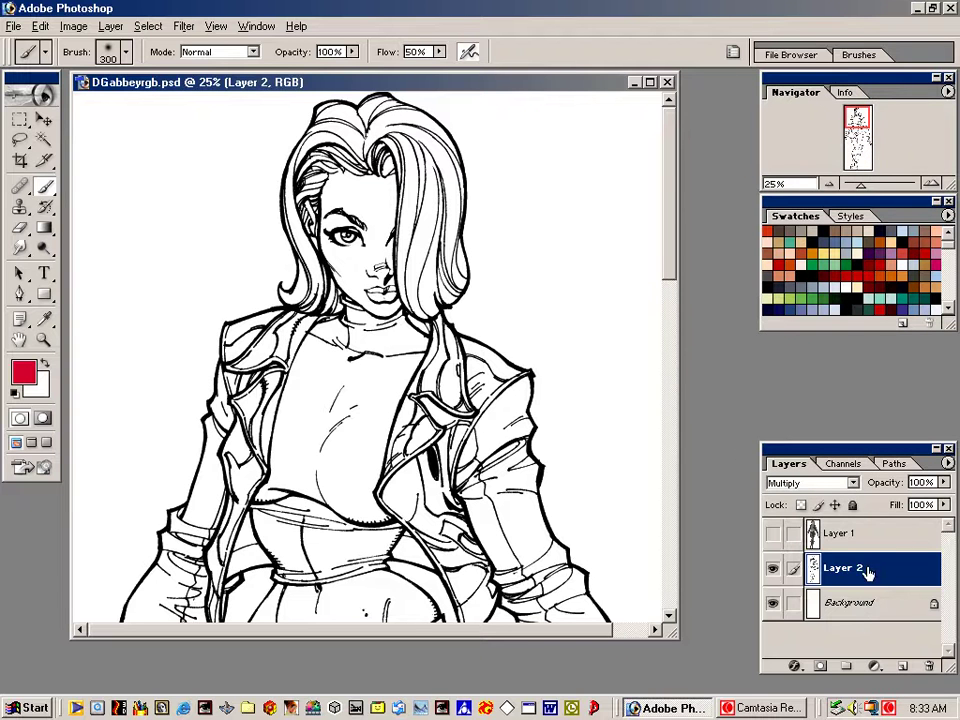
click(853, 466)
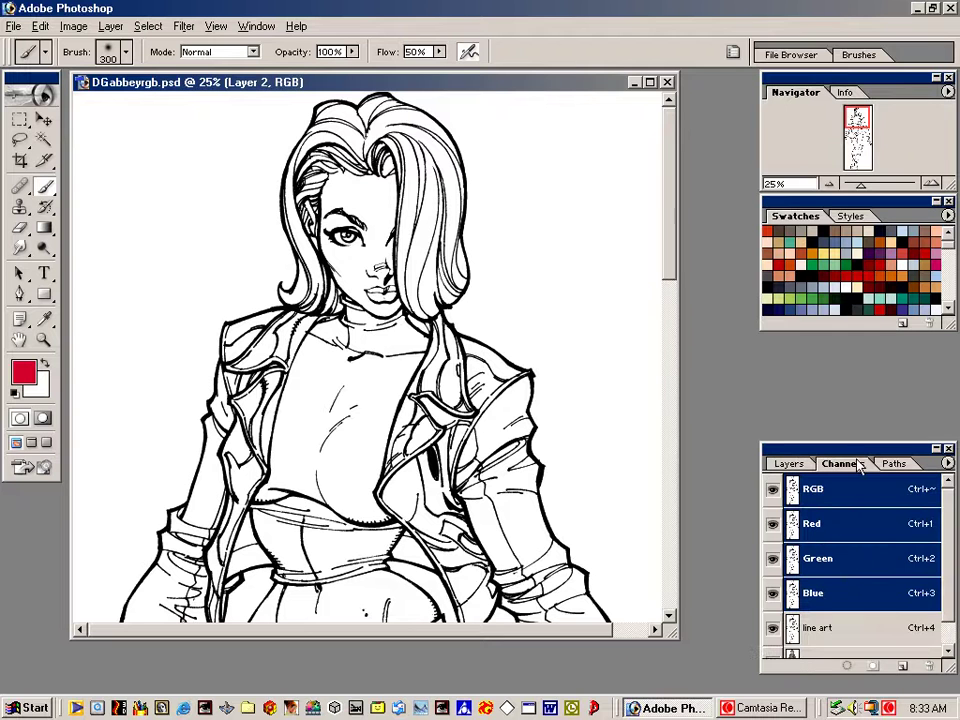
click(805, 464)
Duplicate Layer 1, place the original beneath the Layer 2 line art, and delete the Background layer
click(853, 603)
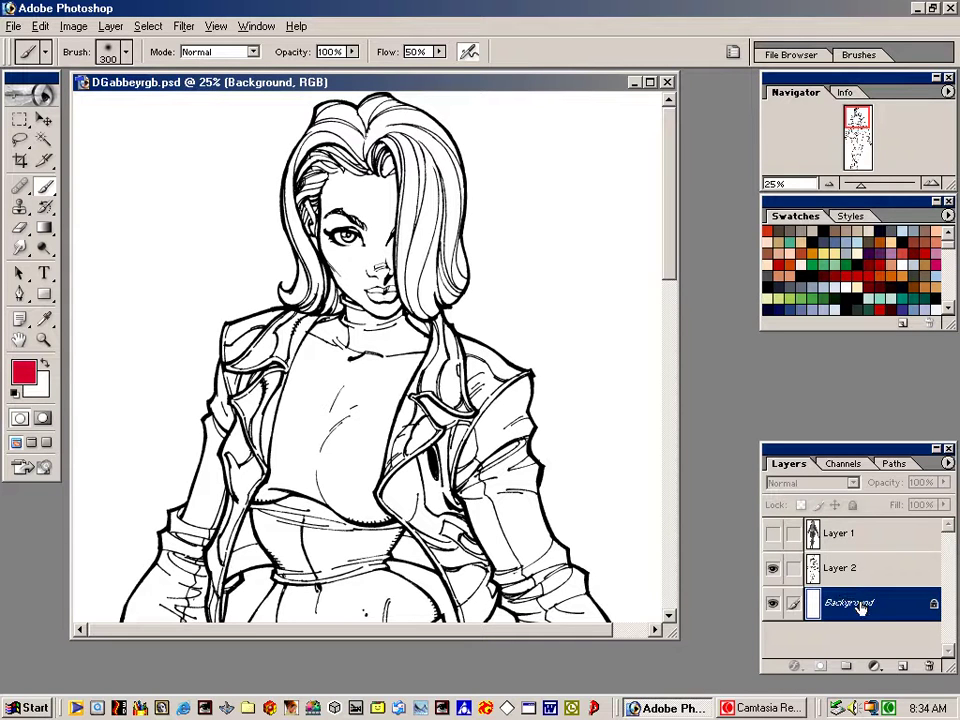
click(867, 538)
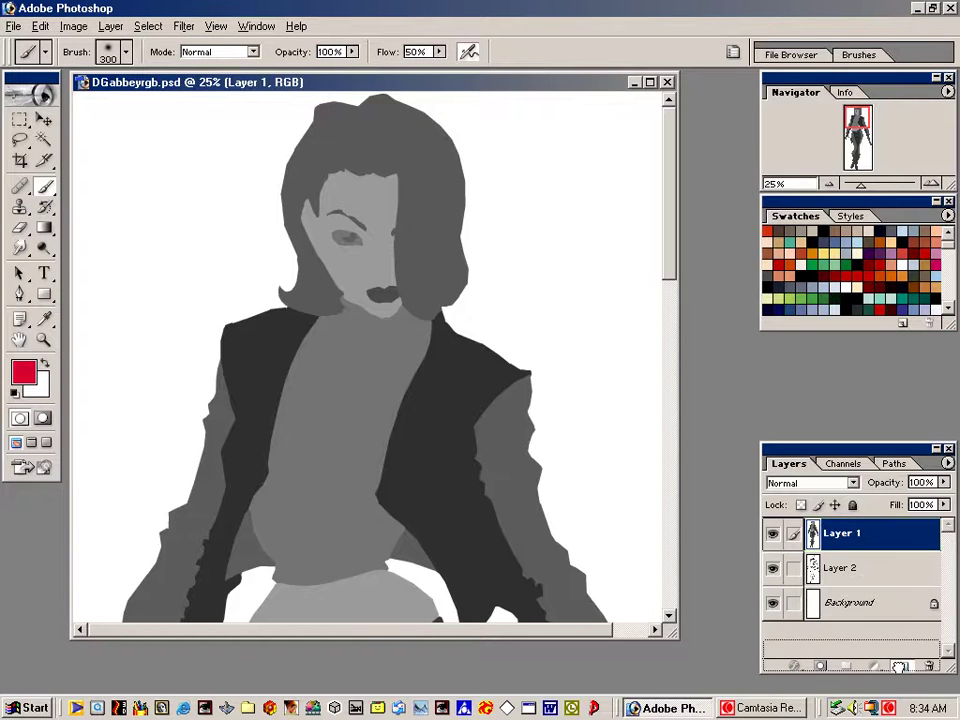
drag(878, 540, 902, 665)
drag(866, 565, 931, 666)
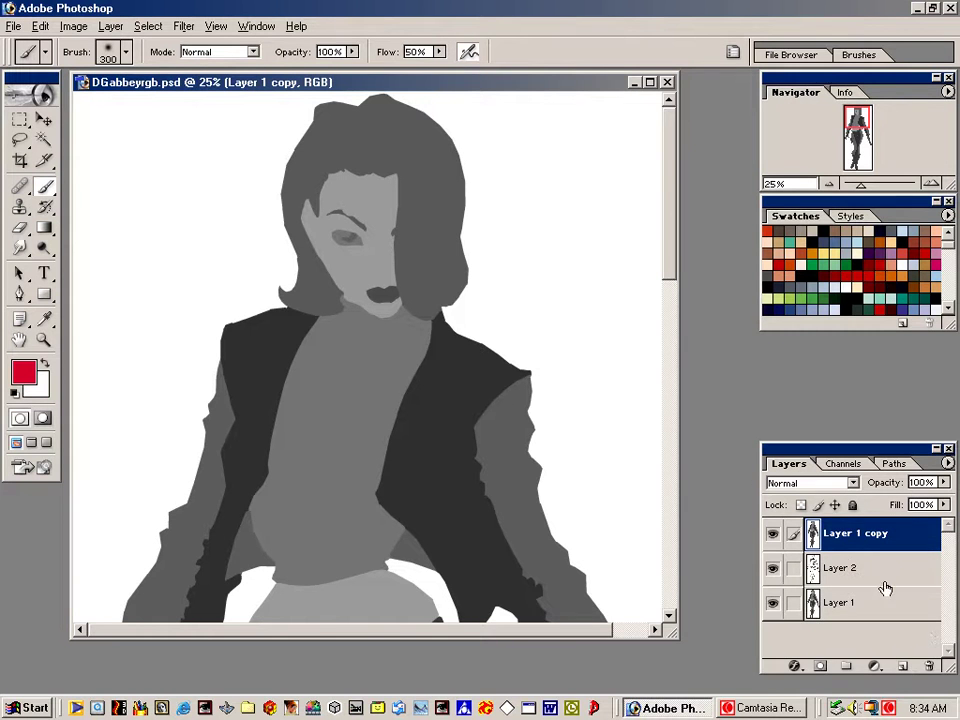
Hide Layer 1 copy to view the line art over the gray flats, and make Layer 1 the active layer
click(773, 537)
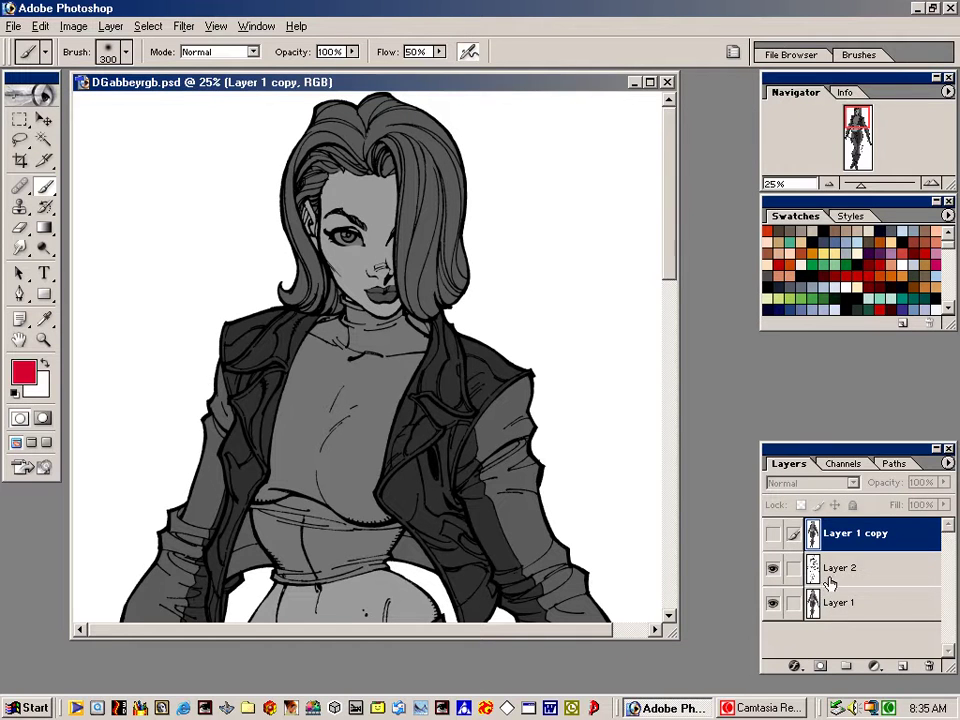
key(ctrl+minus)
key(ctrl+minus)
key(ctrl+minus)
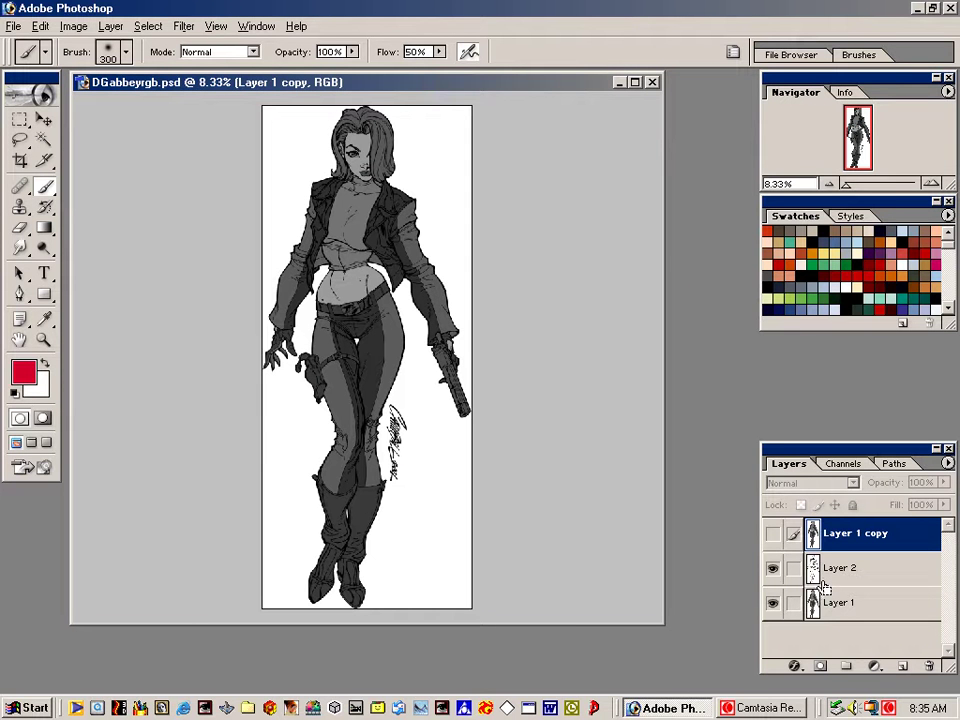
key(ctrl+plus)
key(ctrl+plus)
key(ctrl+plus)
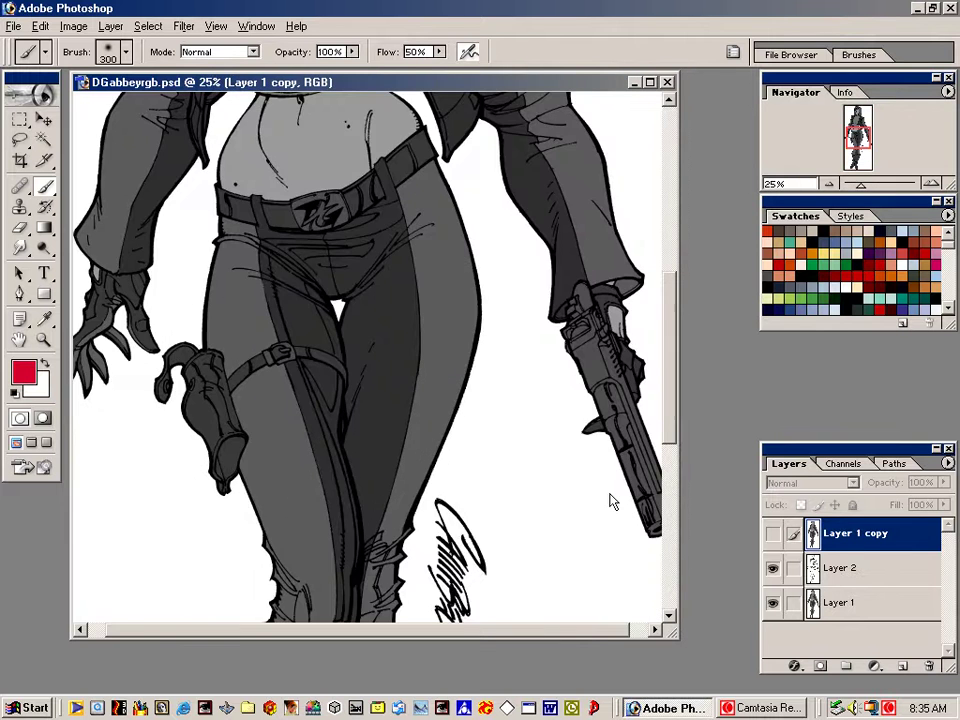
drag(463, 266, 461, 498)
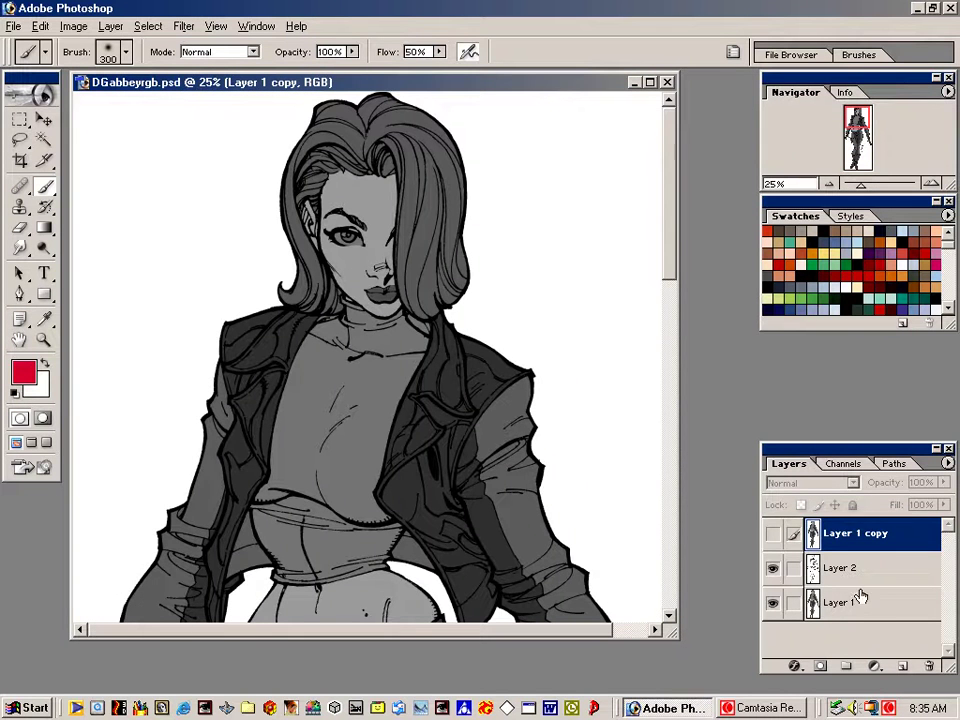
click(823, 603)
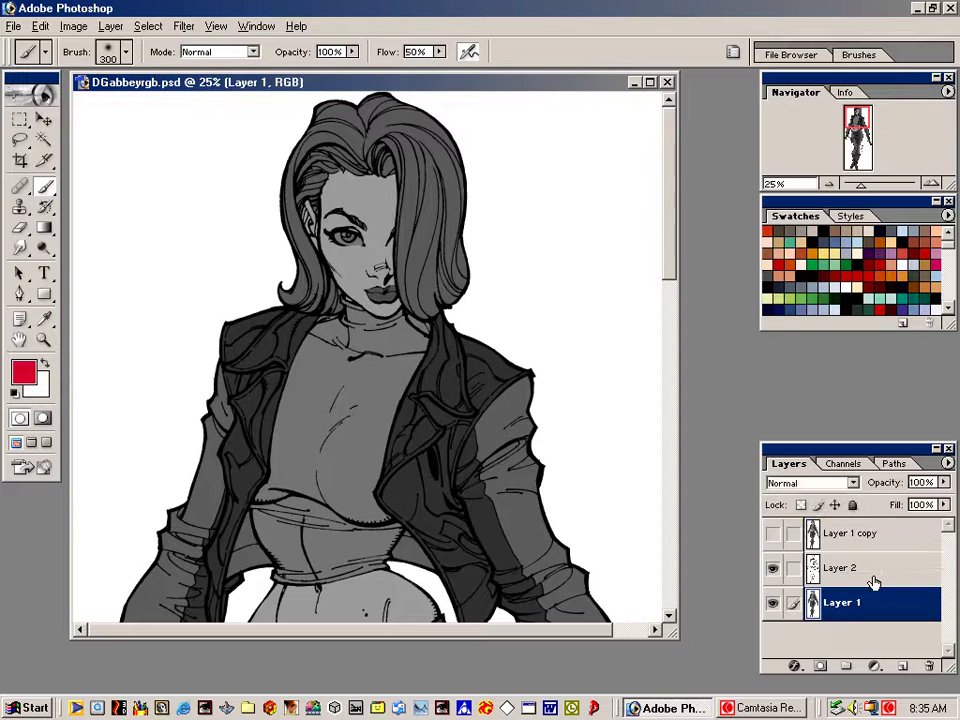
Select the flat gray face area on Layer 1 with the Magic Wand and hide the selection outline
key(w)
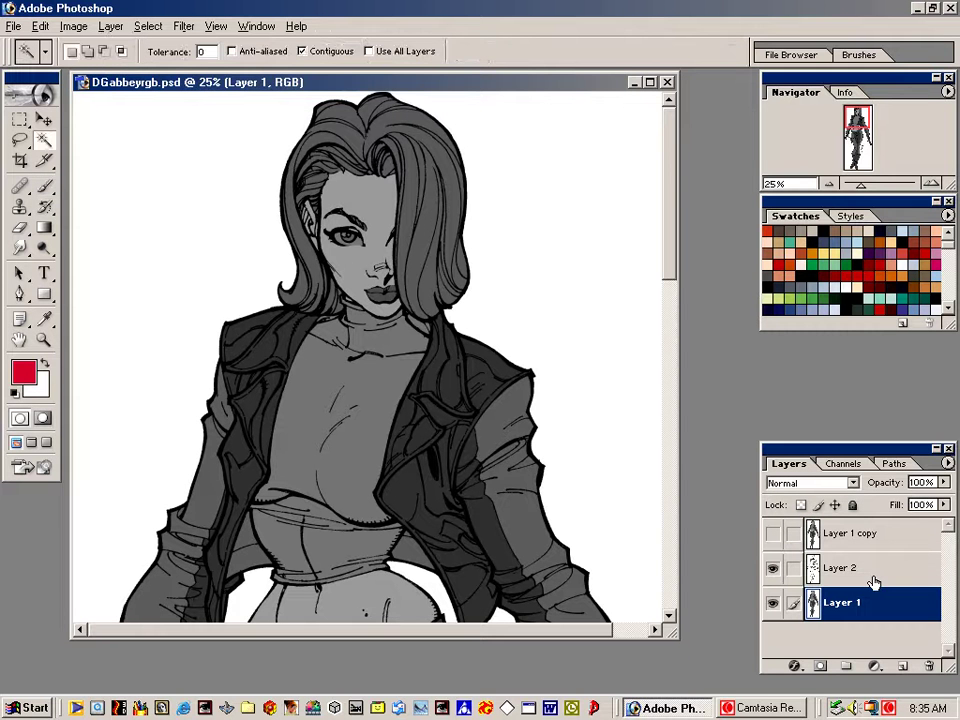
click(375, 208)
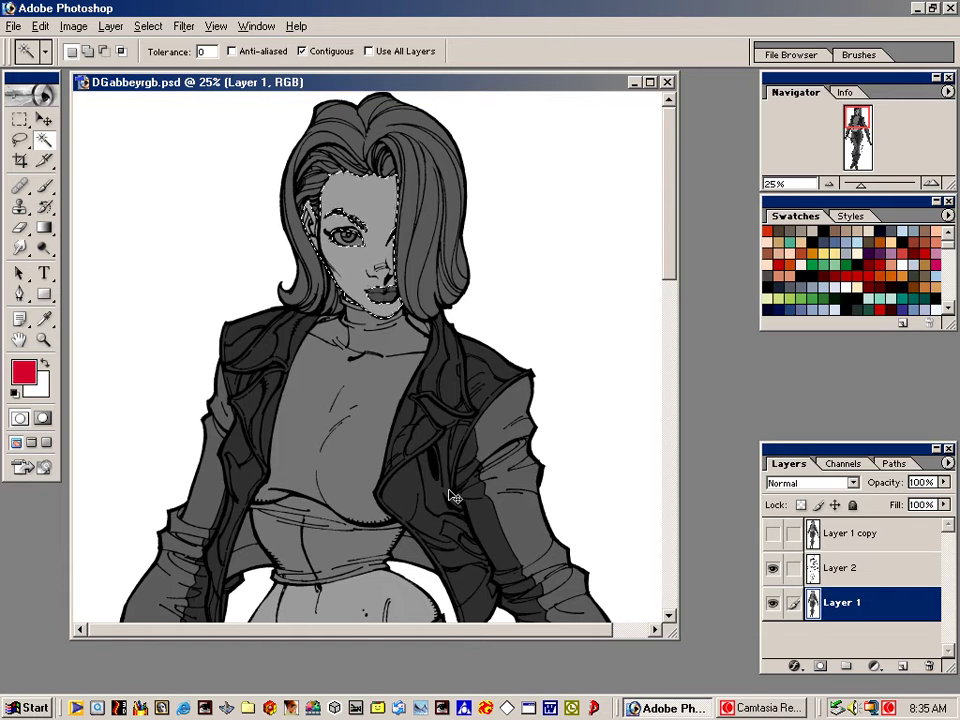
key(ctrl+d)
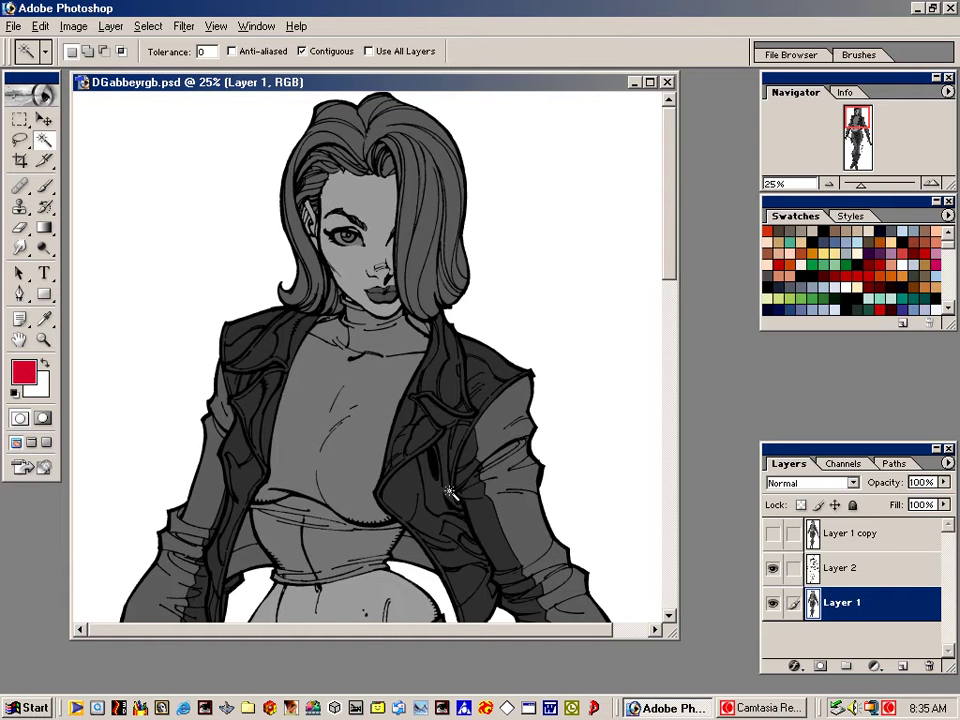
Choose the brown skin swatch (H 24, S 40, B 56) as the foreground color and display the Color palette
click(929, 231)
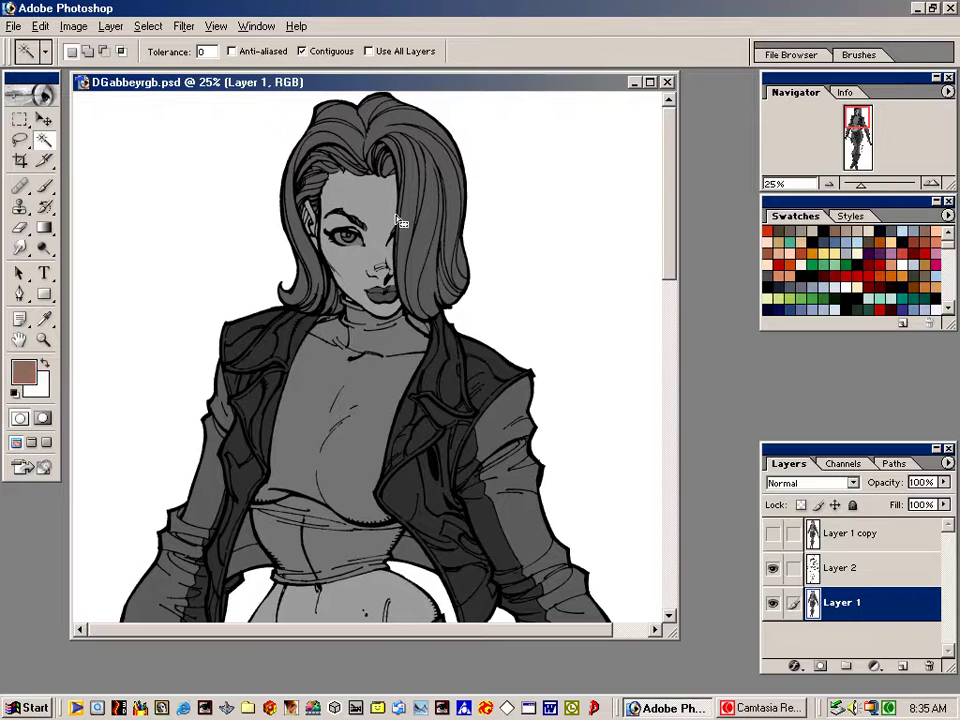
click(257, 28)
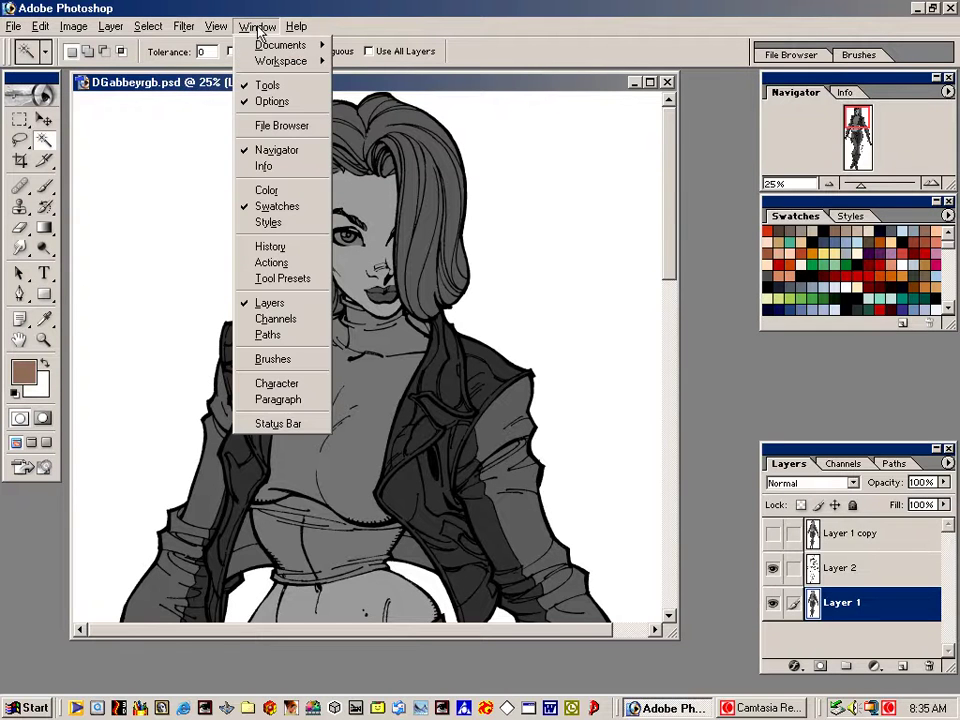
click(288, 191)
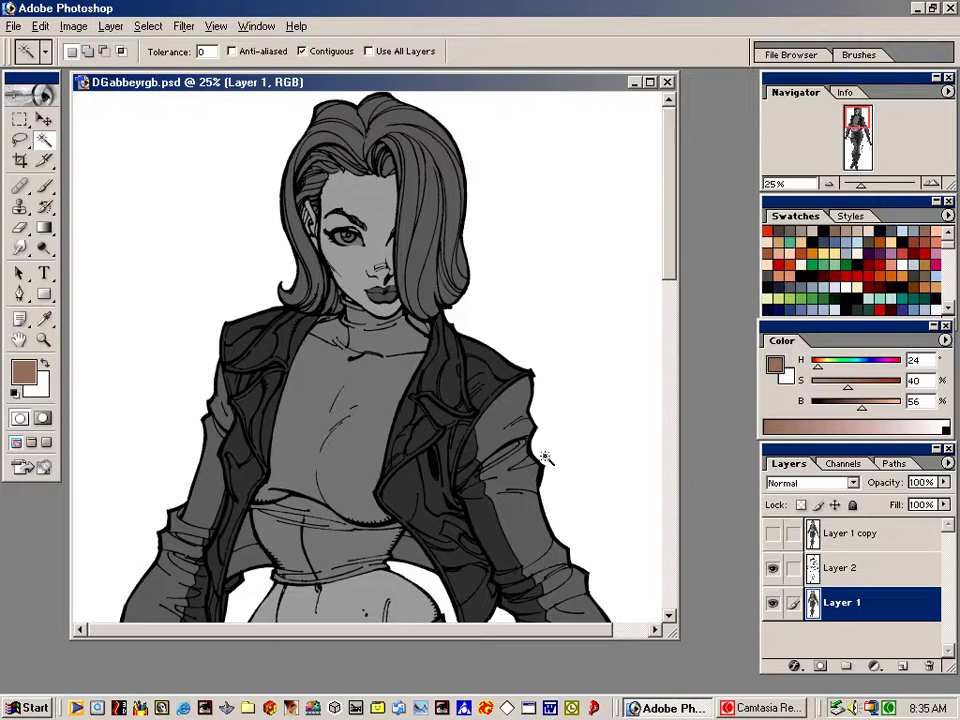
Paint the selected face on Layer 1 brown with the soft 300 px brush at 50% flow
key(v)
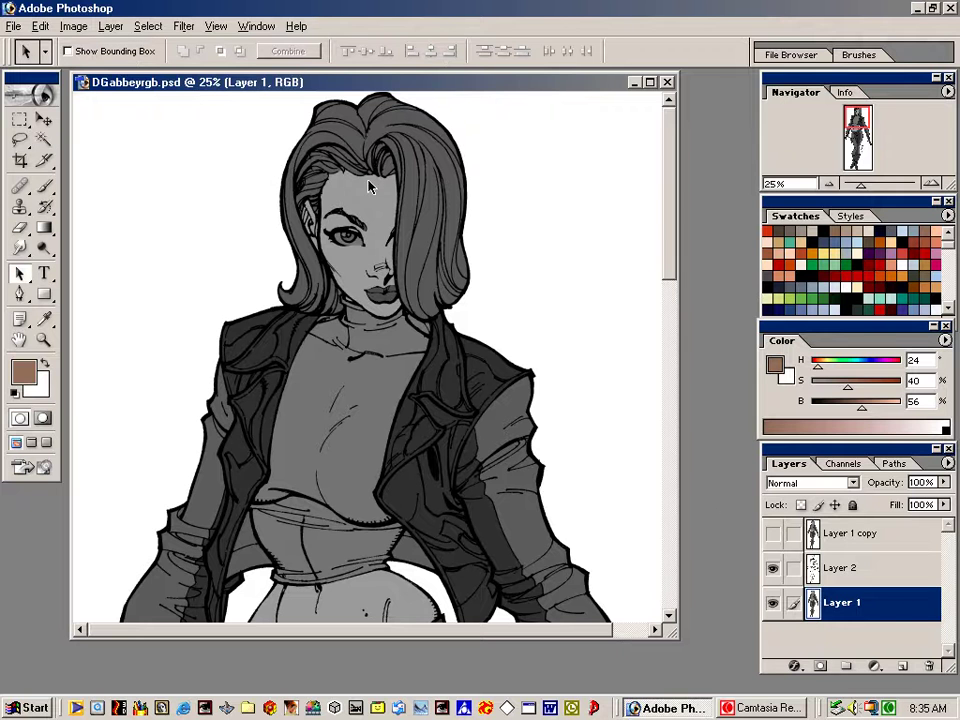
key(b)
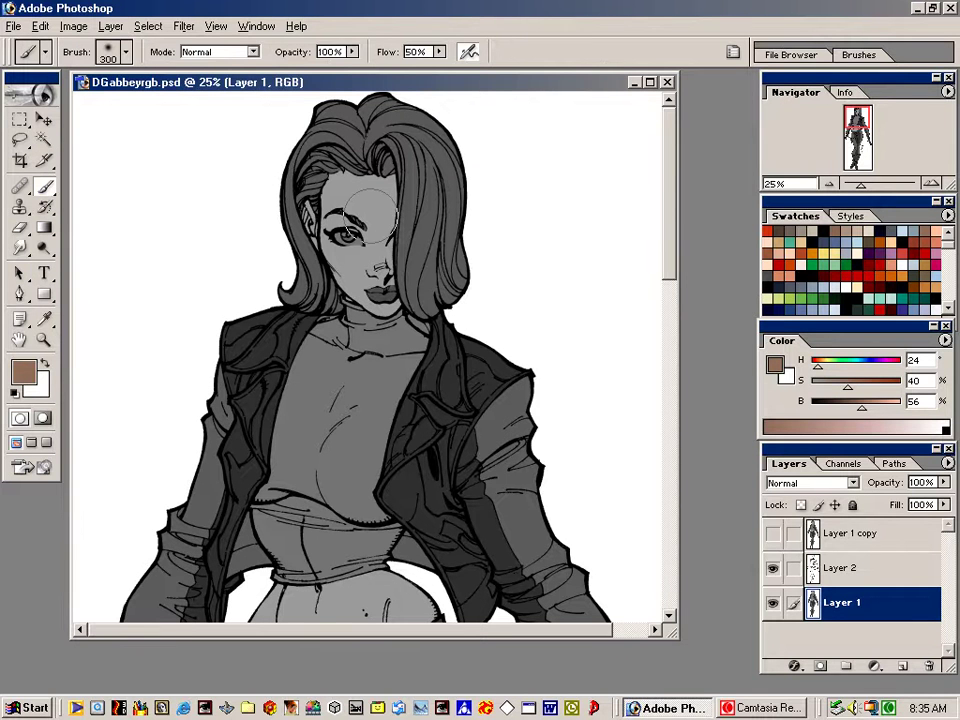
mouse_move(356, 166)
mouse_down()
mouse_move(340, 230)
mouse_move(380, 180)
mouse_move(390, 295)
mouse_move(400, 280)
mouse_move(385, 155)
mouse_move(353, 142)
mouse_move(340, 262)
mouse_move(385, 292)
mouse_move(340, 250)
mouse_move(367, 185)
mouse_move(375, 230)
mouse_move(345, 200)
mouse_move(343, 175)
mouse_move(307, 210)
mouse_move(387, 299)
mouse_up()
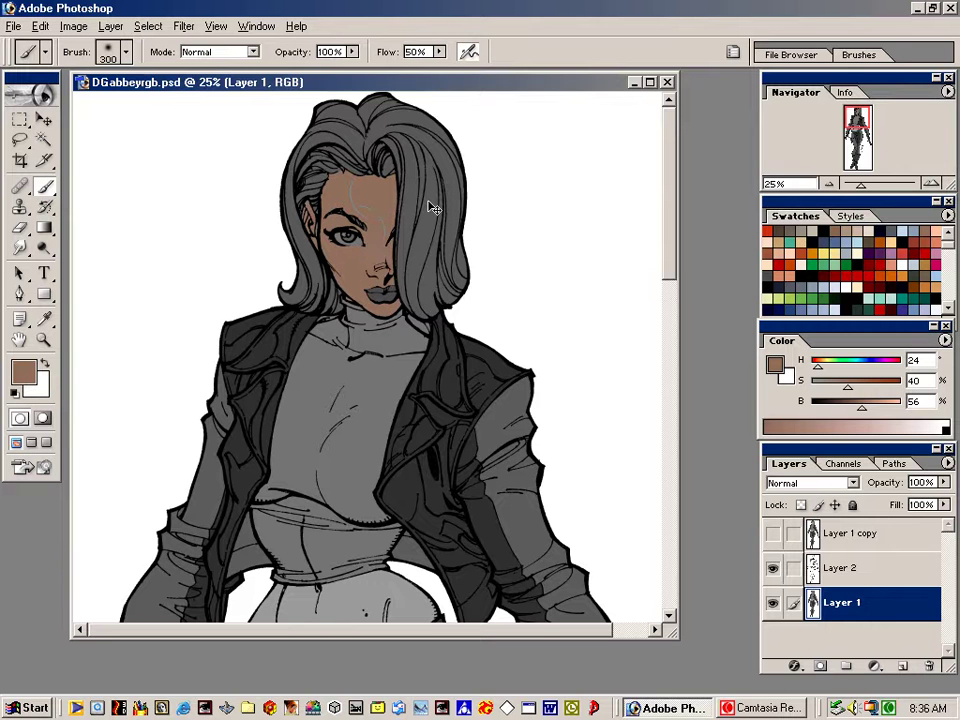
Choose the soft 45 px brush preset and turn off its Airbrush option
key(ctrl+plus)
key(ctrl+minus)
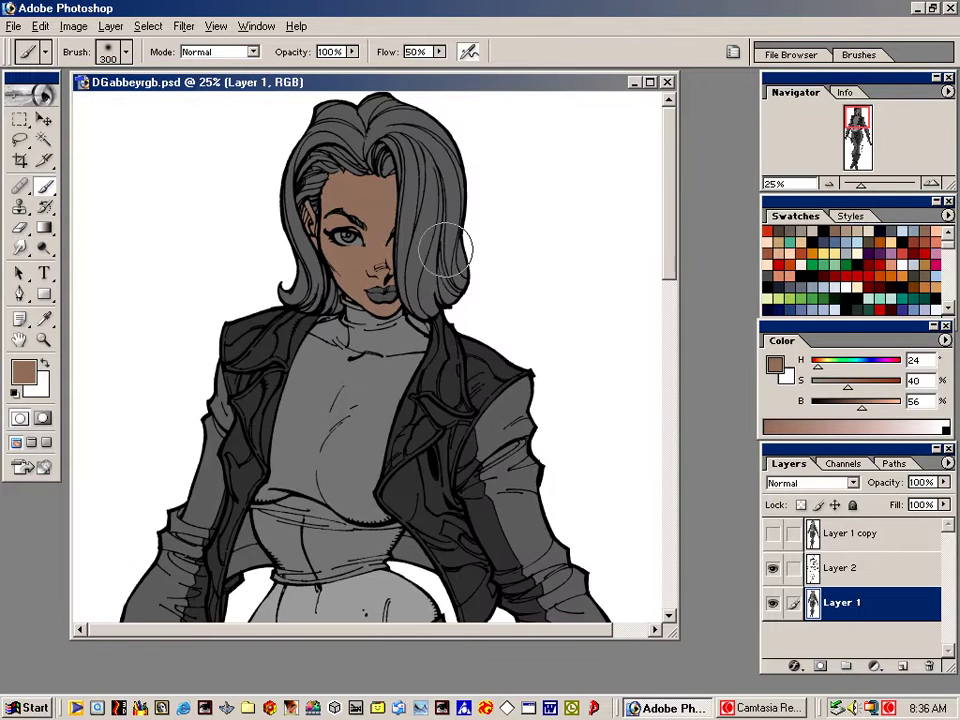
click(100, 50)
click(143, 226)
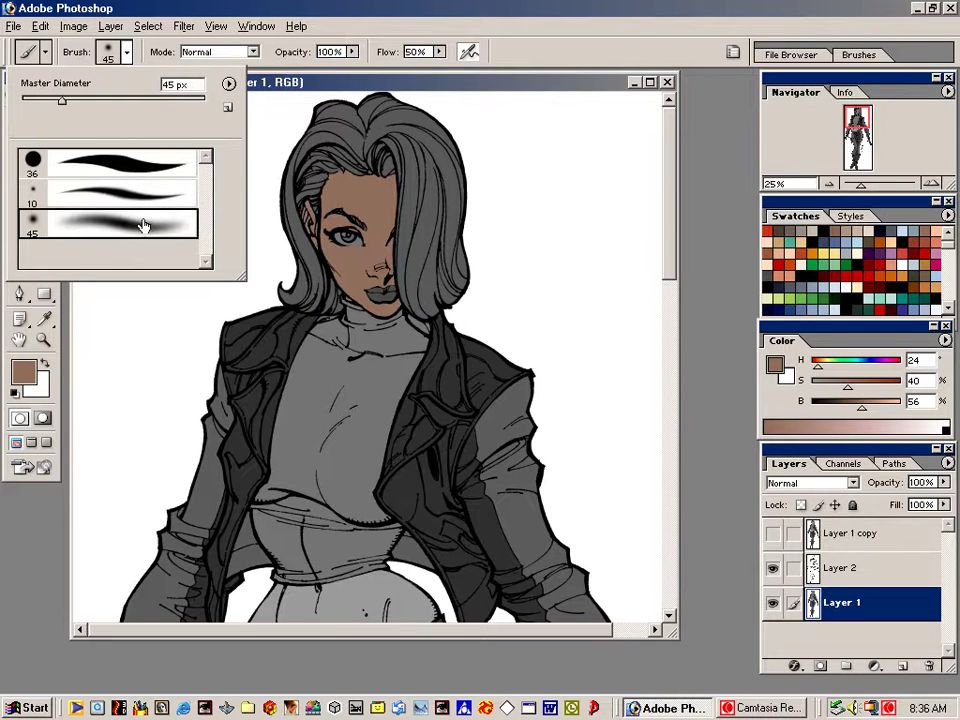
click(858, 54)
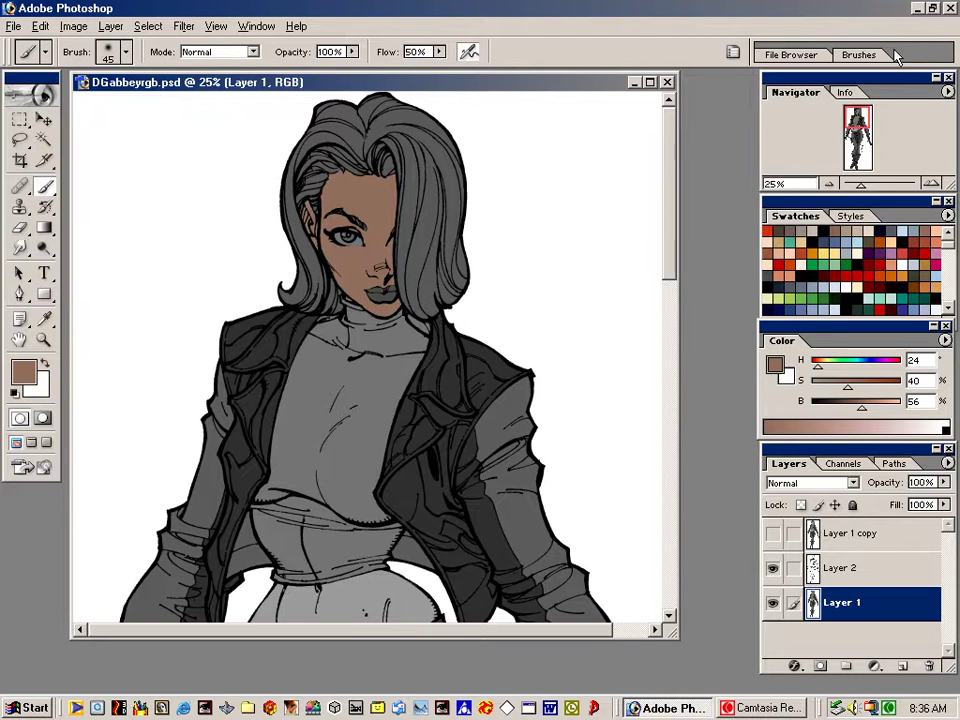
click(643, 270)
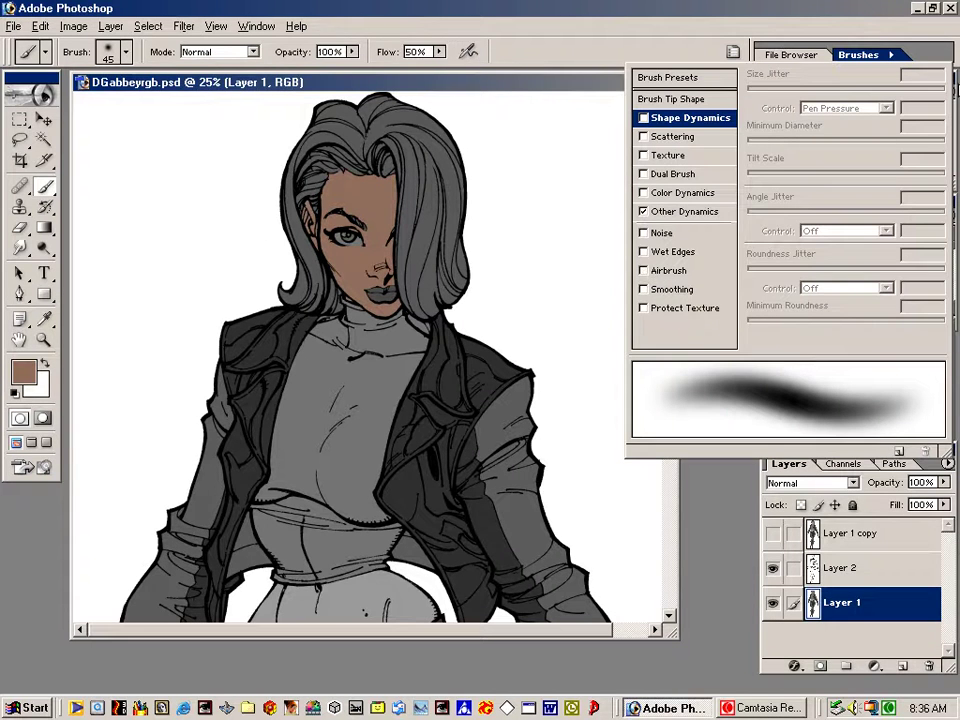
click(654, 38)
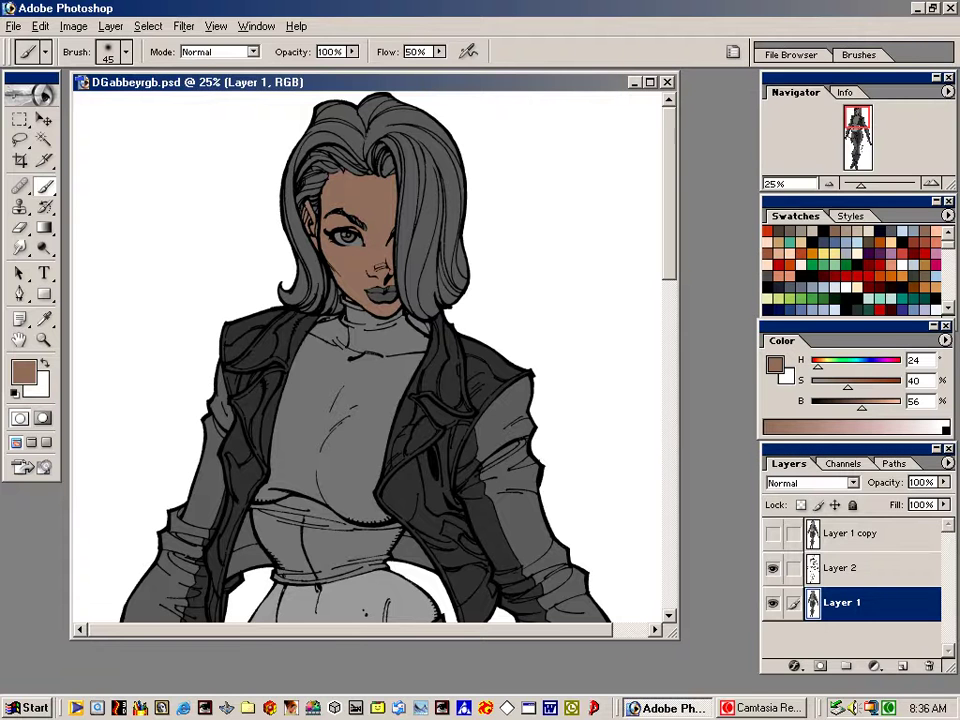
Return to the Brush tool and enlarge the soft airbrush to 200 px
key(v)
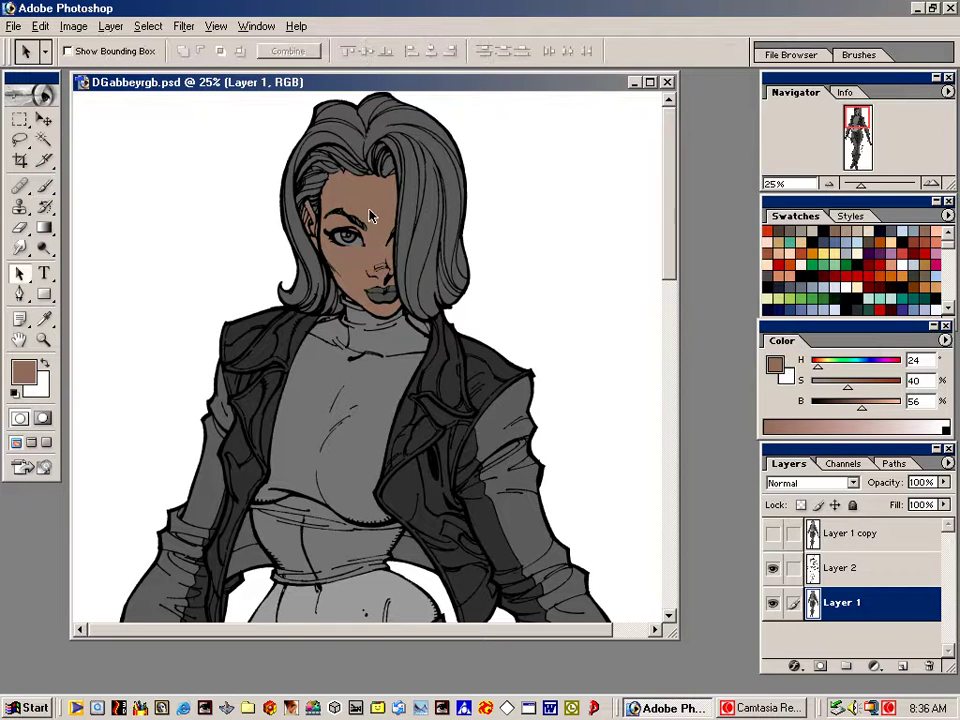
click(46, 188)
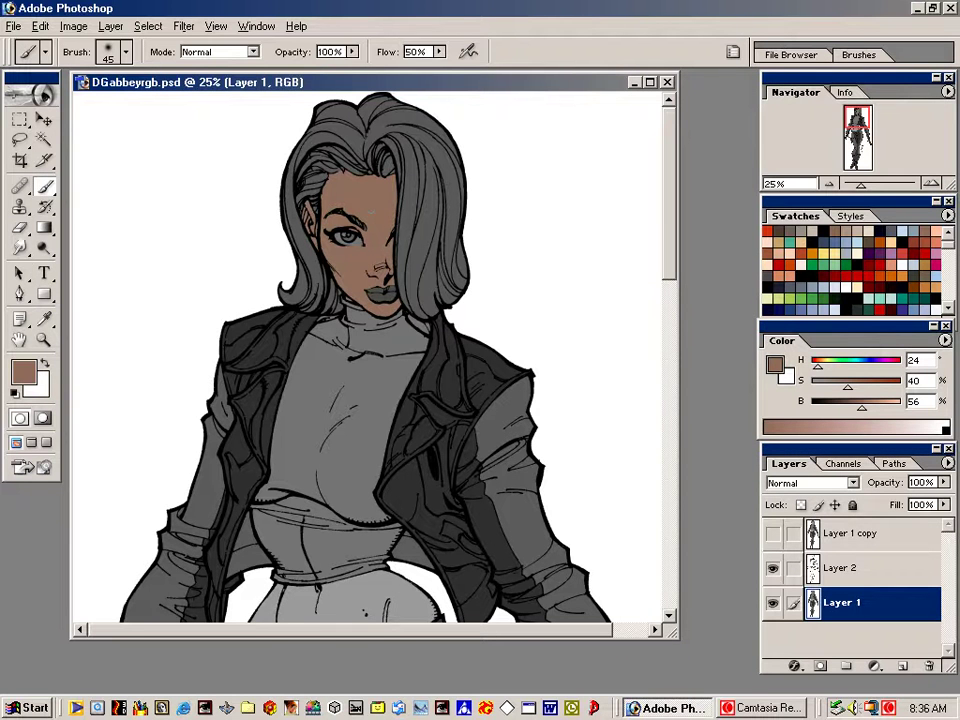
click(126, 51)
key(bracketright)
key(bracketright)
key(bracketright)
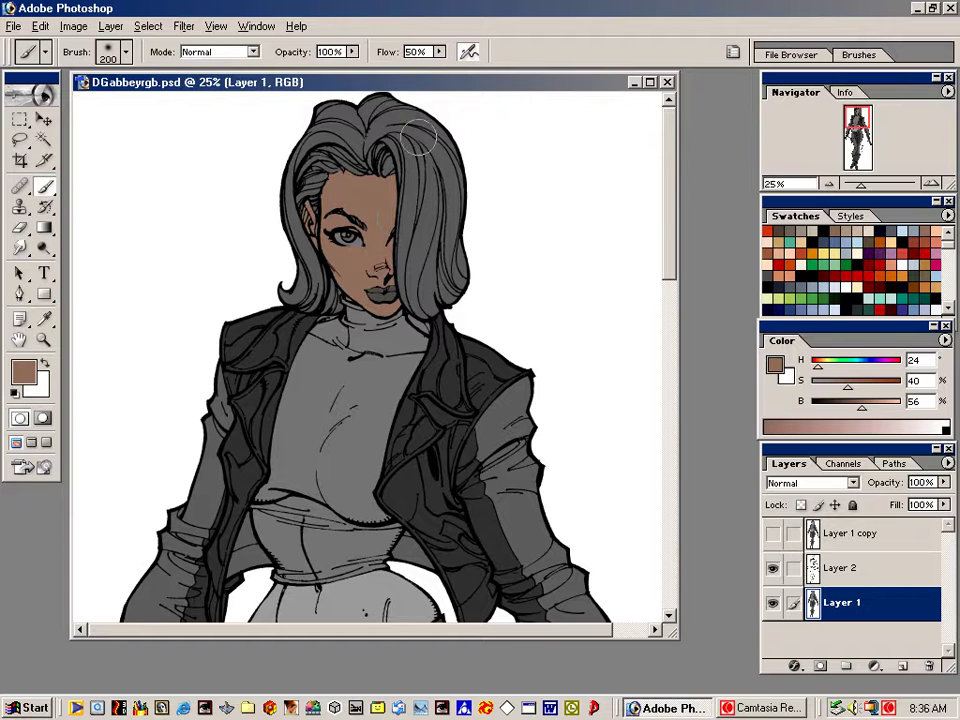
Set the brush flow to 100% and enlarge the brush to 400 px
click(440, 52)
drag(440, 64, 489, 66)
key(bracketright)
key(bracketright)
key(bracketright)
key(bracketright)
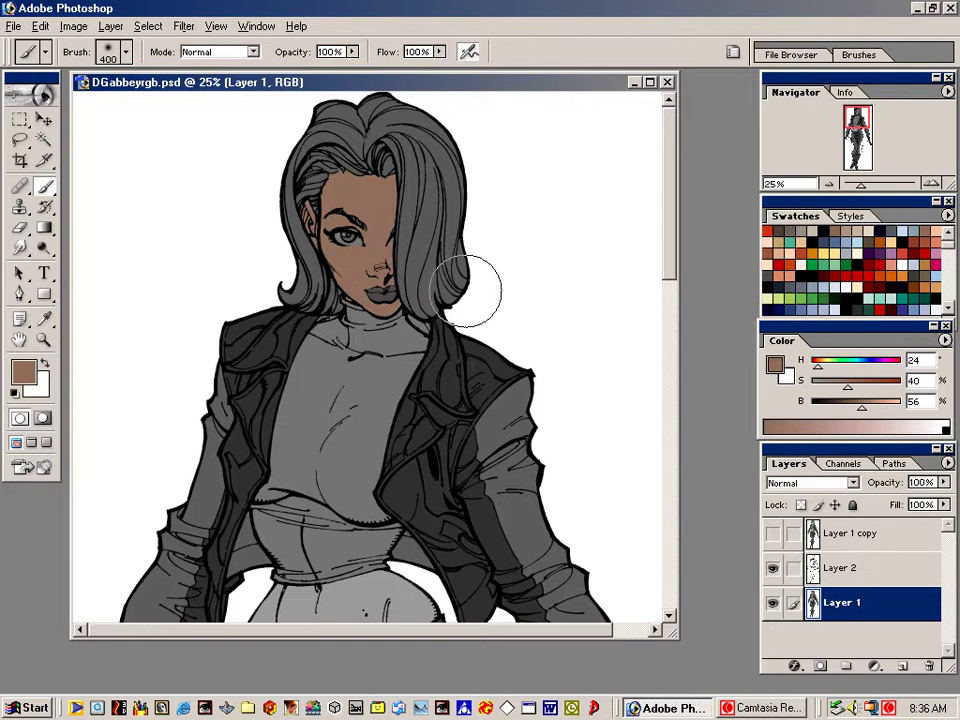
Try smaller and larger brush diameters, ending with a size of 300 px
key(bracketleft)
key(bracketleft)
key(bracketleft)
key(bracketleft)
key(bracketleft)
key(bracketright)
key(bracketright)
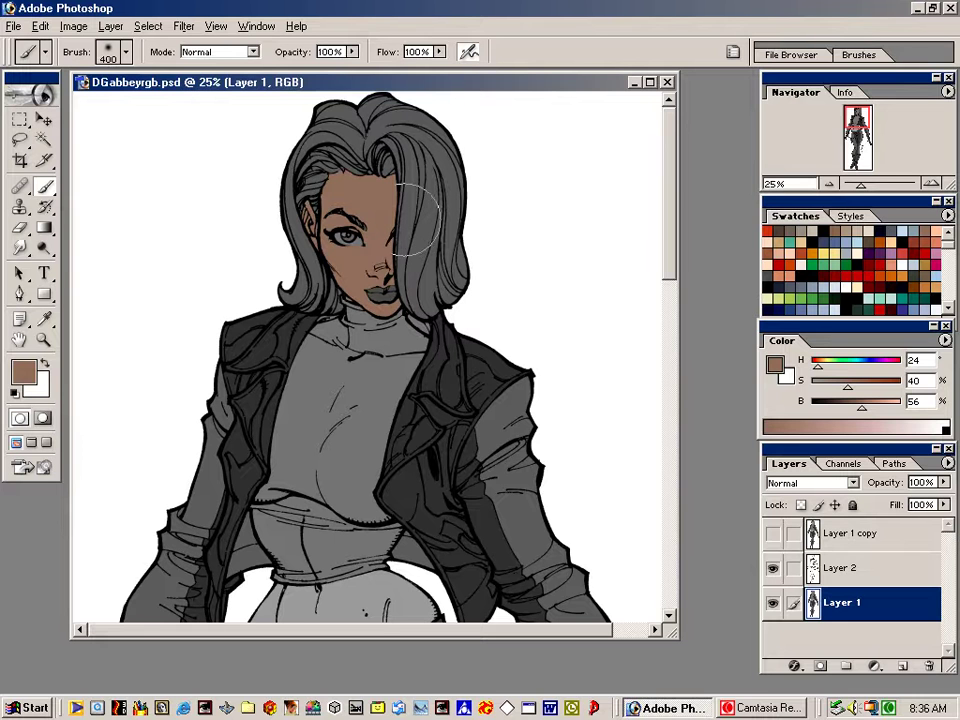
key(bracketright)
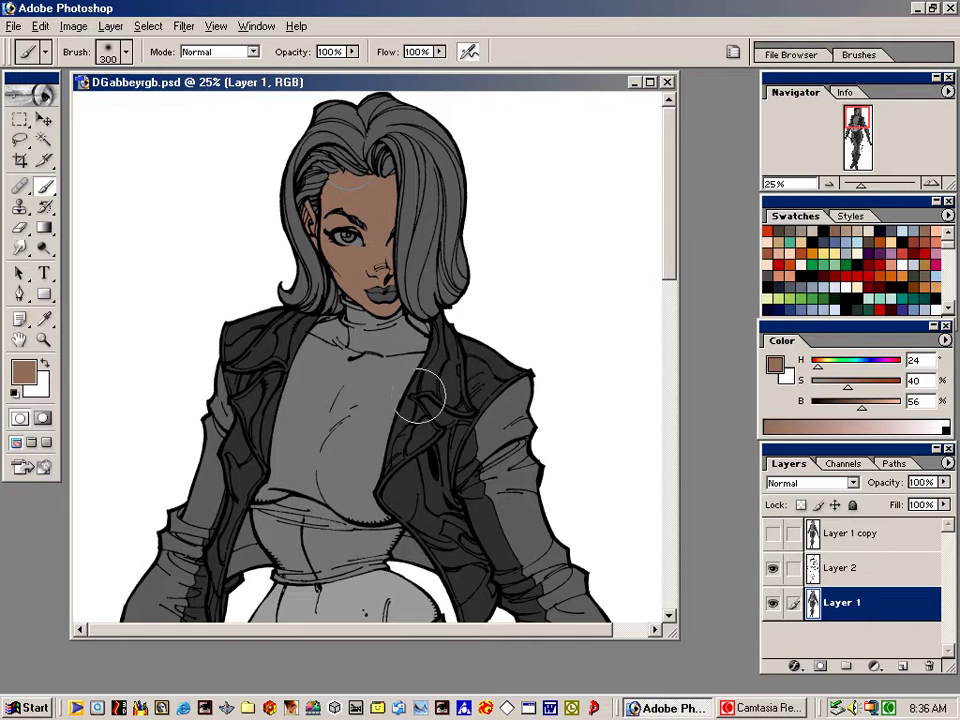
Examine the painted face at 66.7% magnification to check how evenly the brown covers the skin
key(ctrl+plus)
key(ctrl+plus)
key(ctrl+plus)
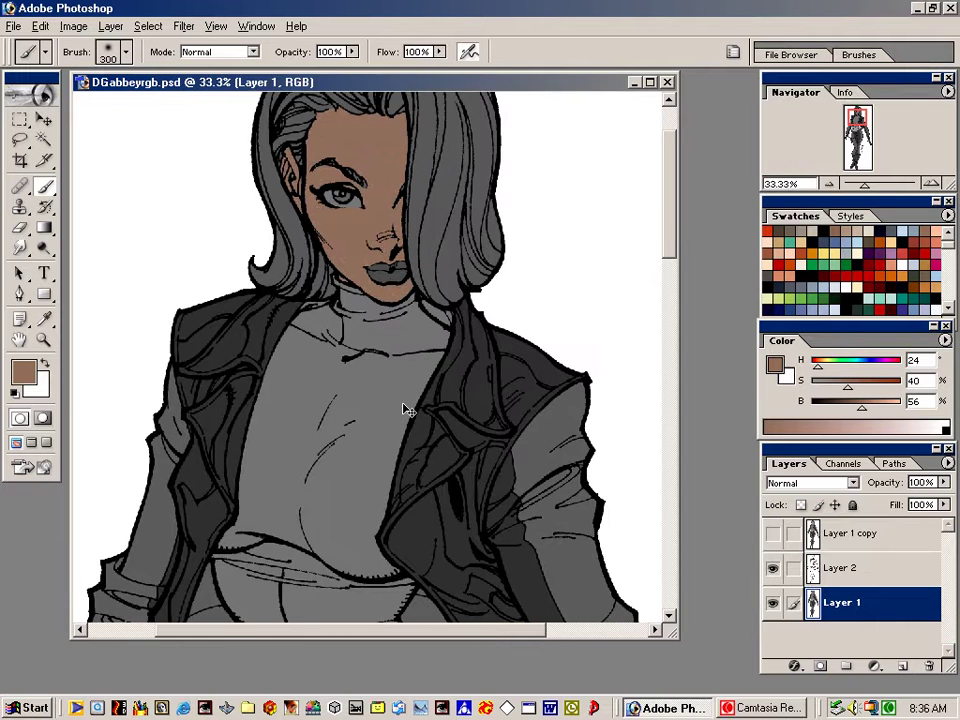
key(ctrl+plus)
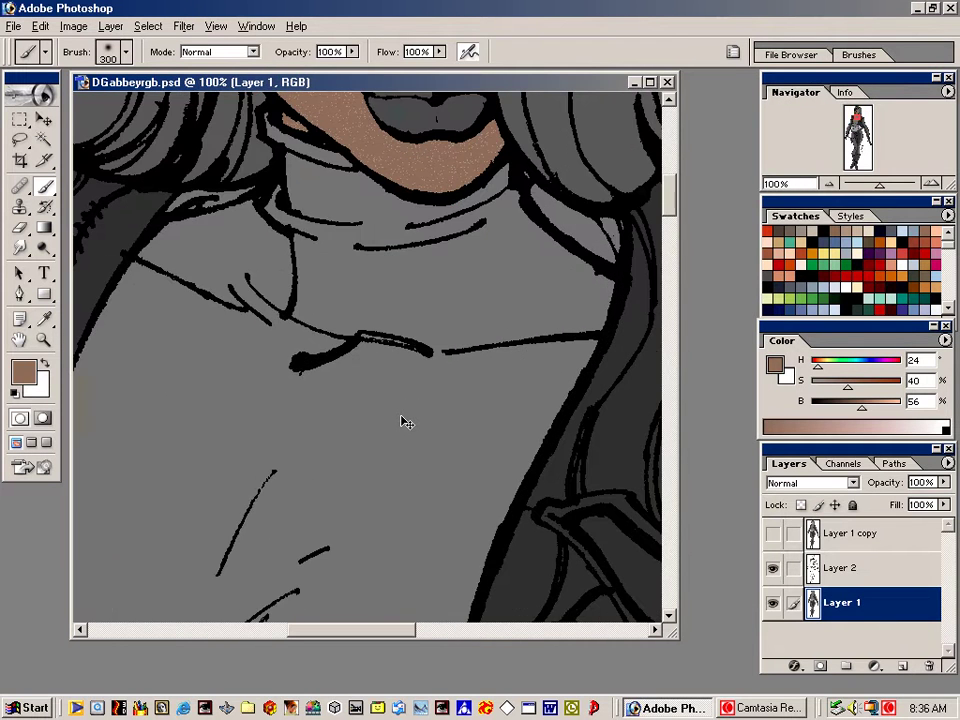
key(ctrl+minus)
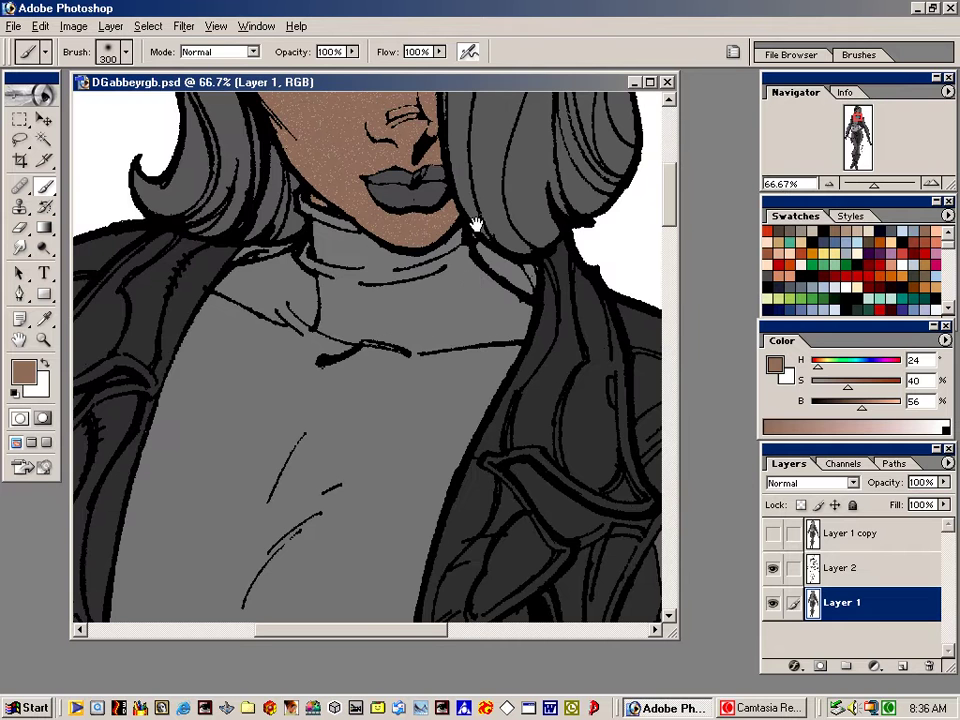
drag(476, 273, 484, 440)
drag(489, 161, 465, 412)
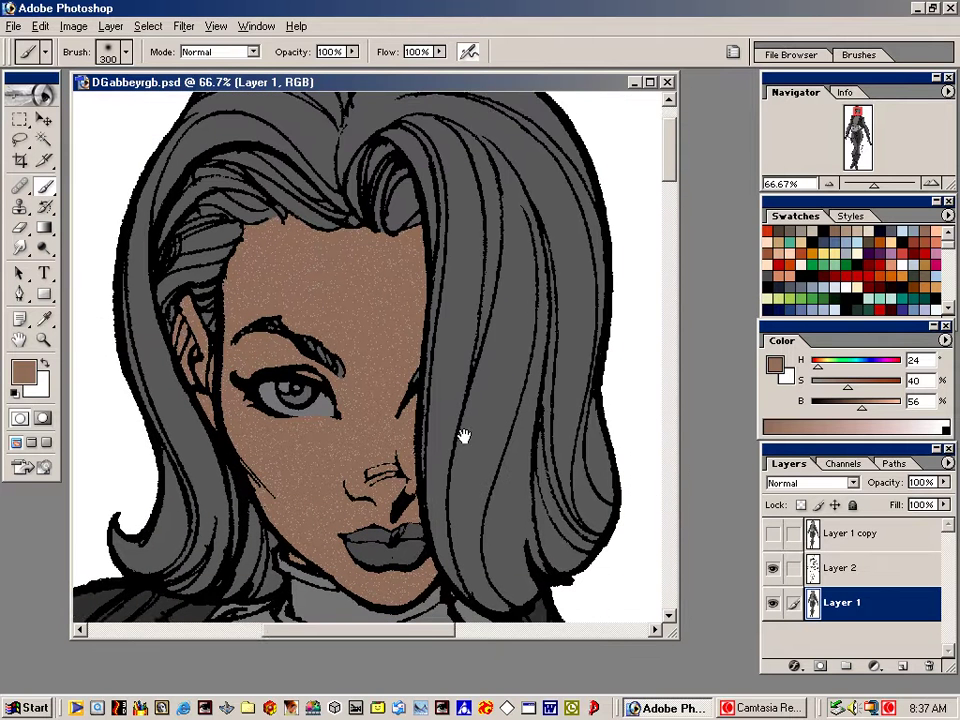
mouse_move(462, 498)
mouse_down()
mouse_move(454, 468)
mouse_move(457, 482)
mouse_up()
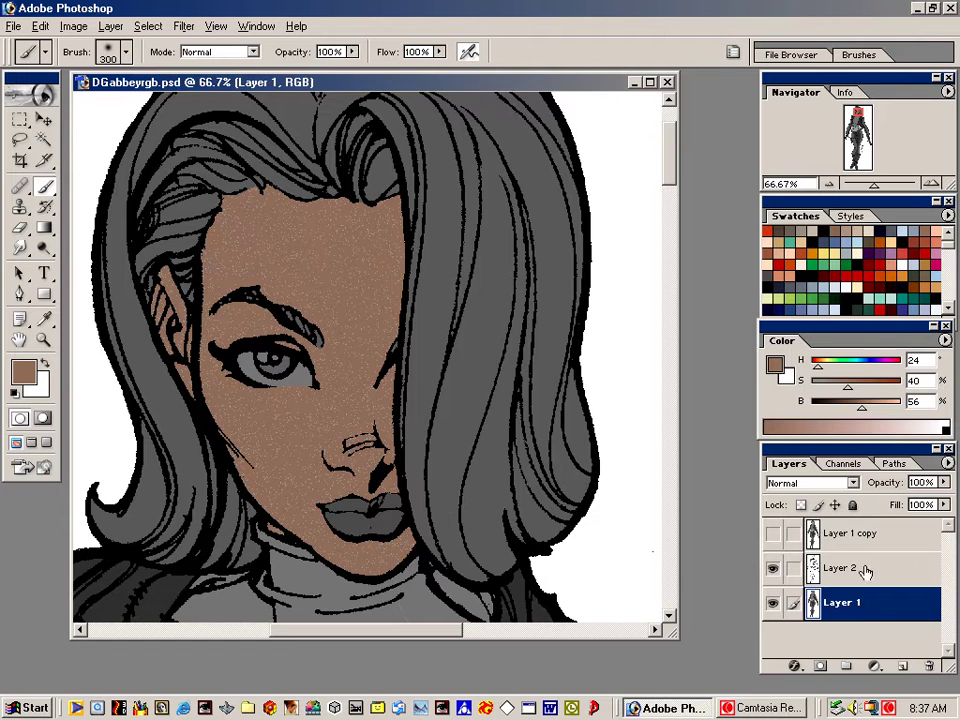
Show and activate Layer 1 copy, and try selecting its face area with the Magic Wand at tolerance 0
click(851, 538)
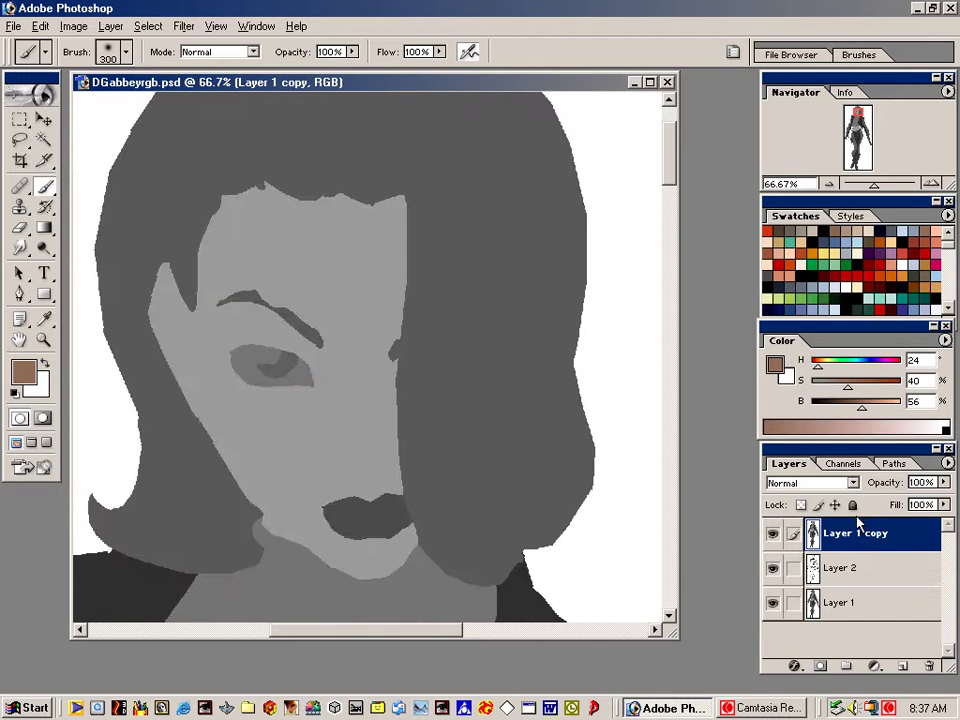
key(w)
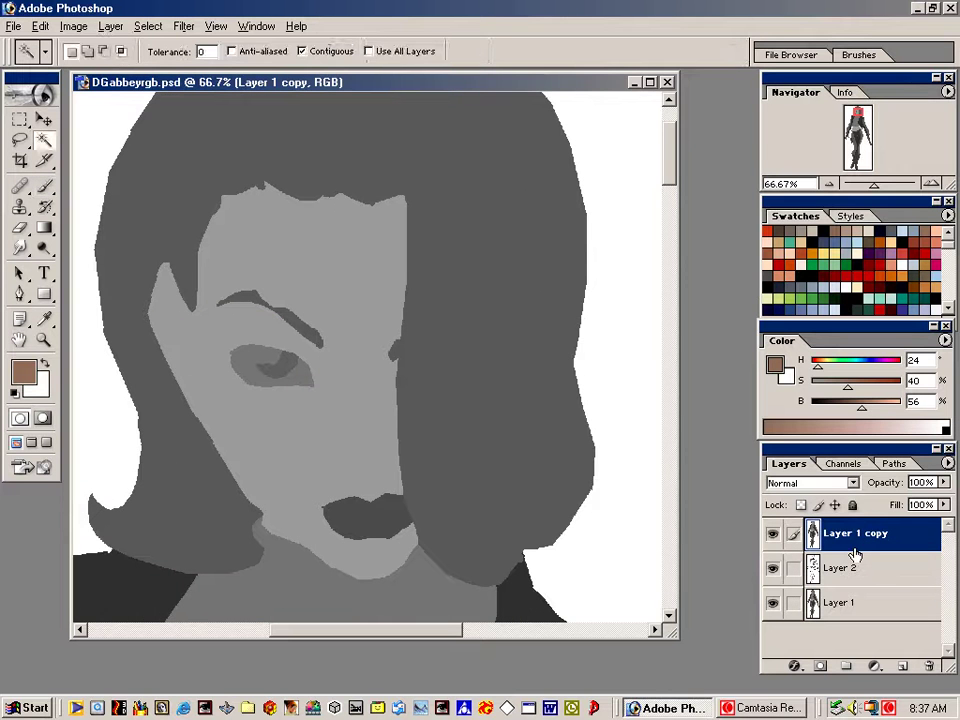
click(357, 270)
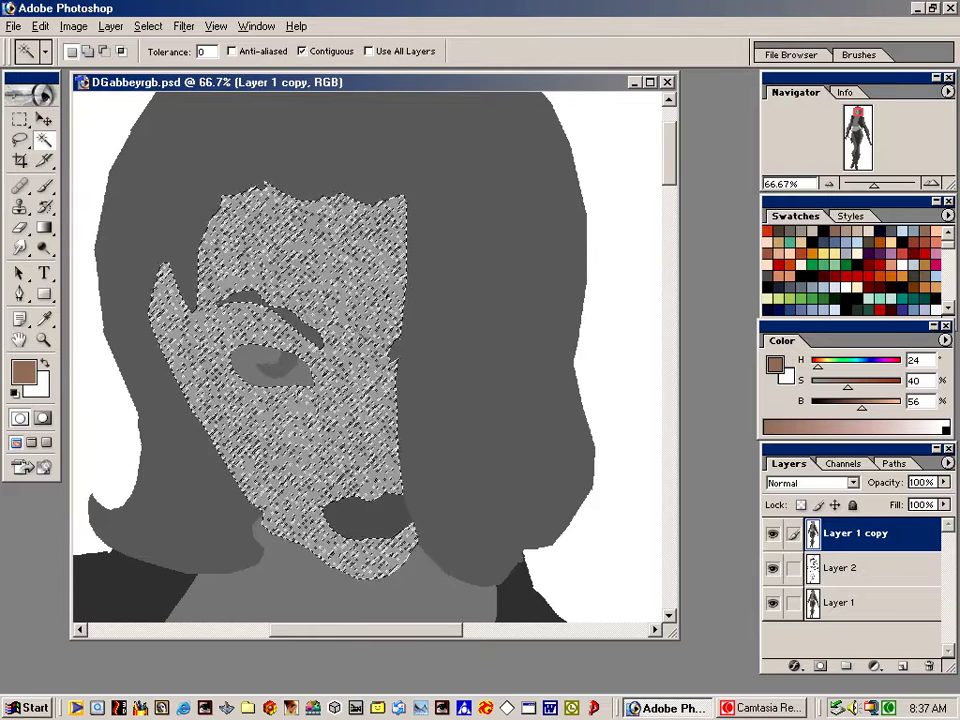
key(ctrl+d)
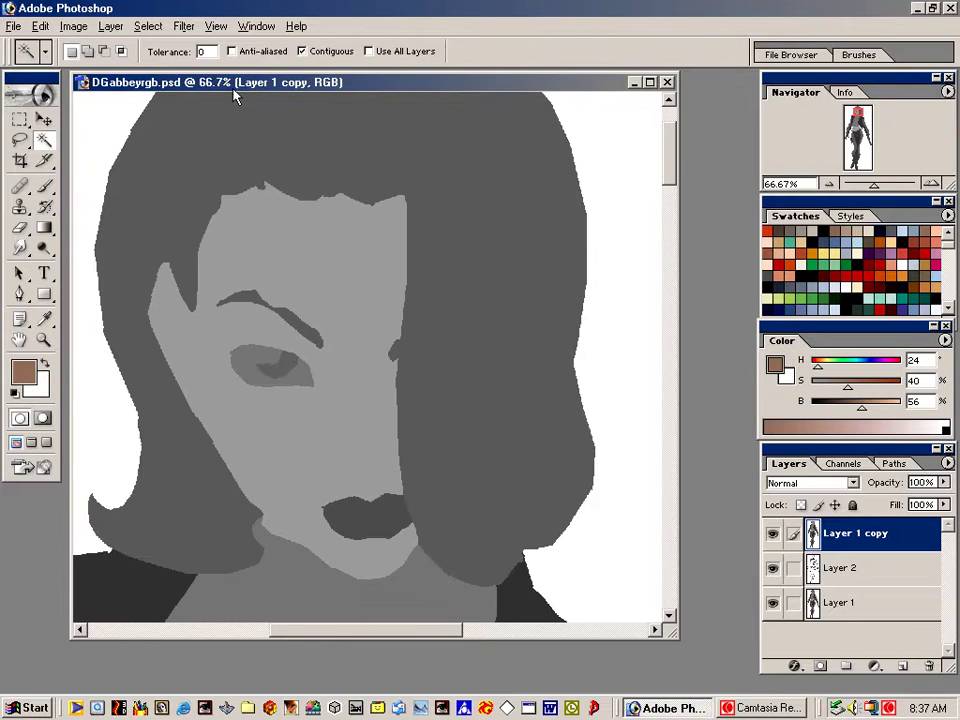
Set the Magic Wand tolerance to 3 and select the whole face area on Layer 1 copy
double_click(205, 52)
text(3)
click(357, 274)
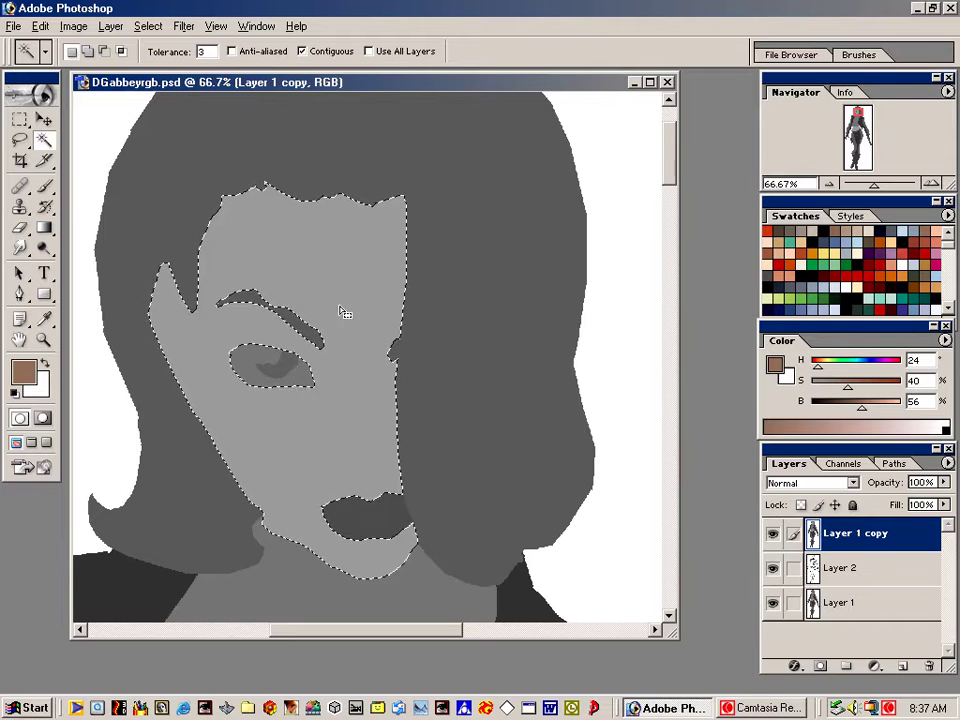
Hide Layer 1 copy, fill the selected face on Layer 1 with the brown skin color, and clear the selection
click(835, 602)
click(772, 533)
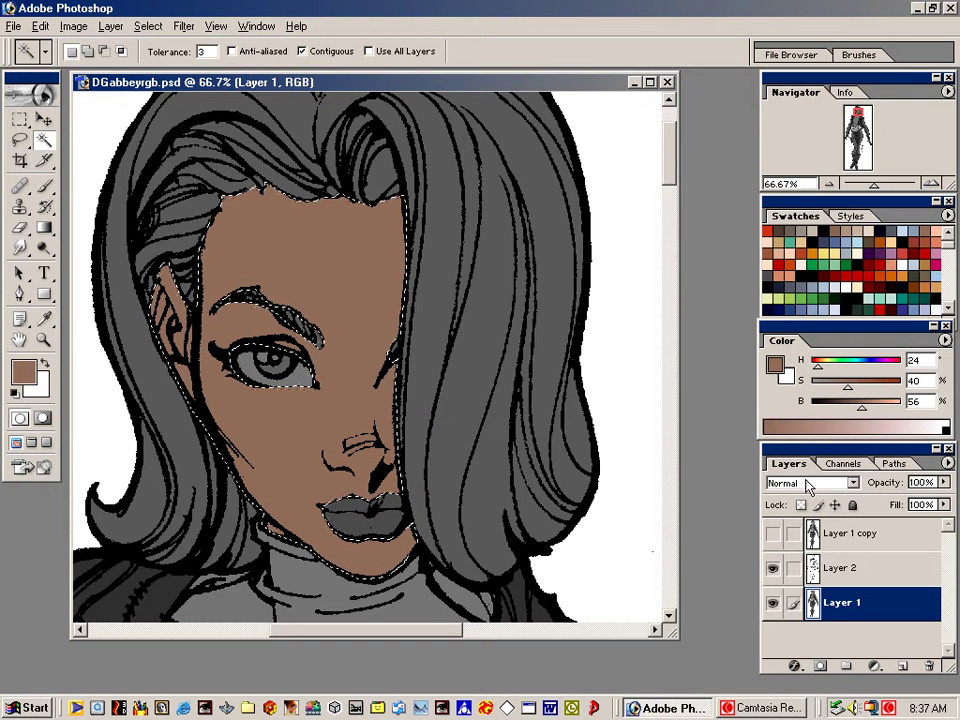
key(ctrl+minus)
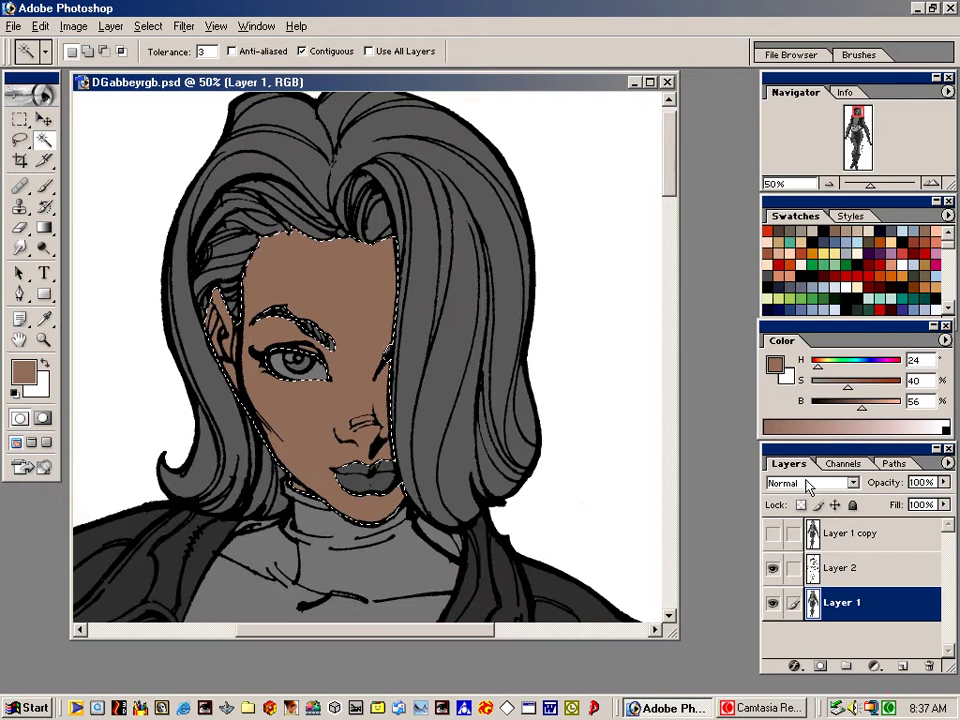
key(ctrl+d)
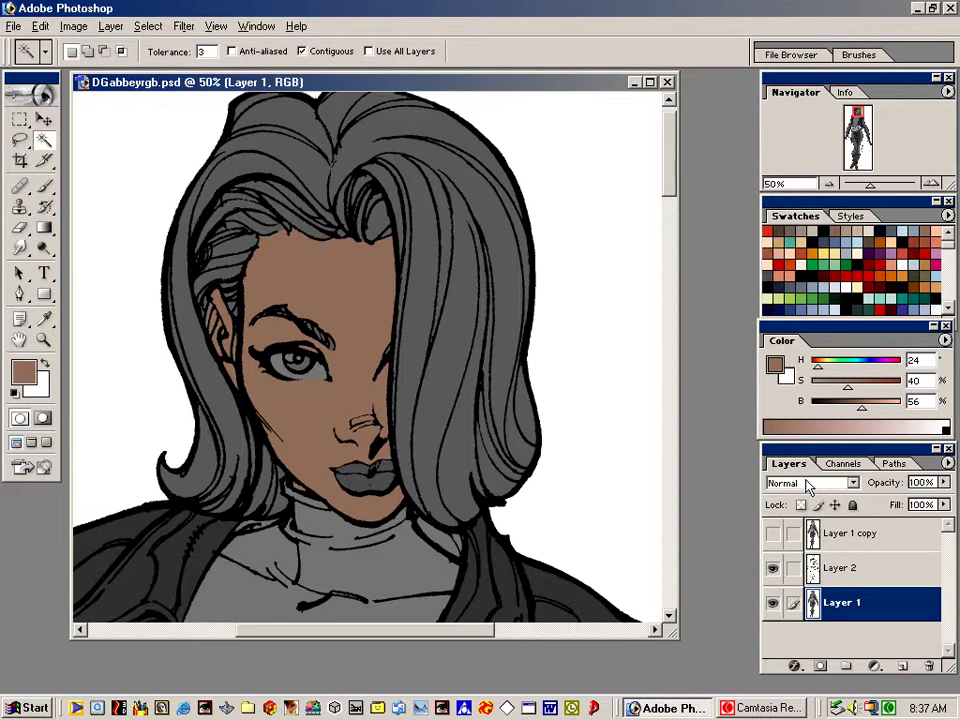
key(ctrl+minus)
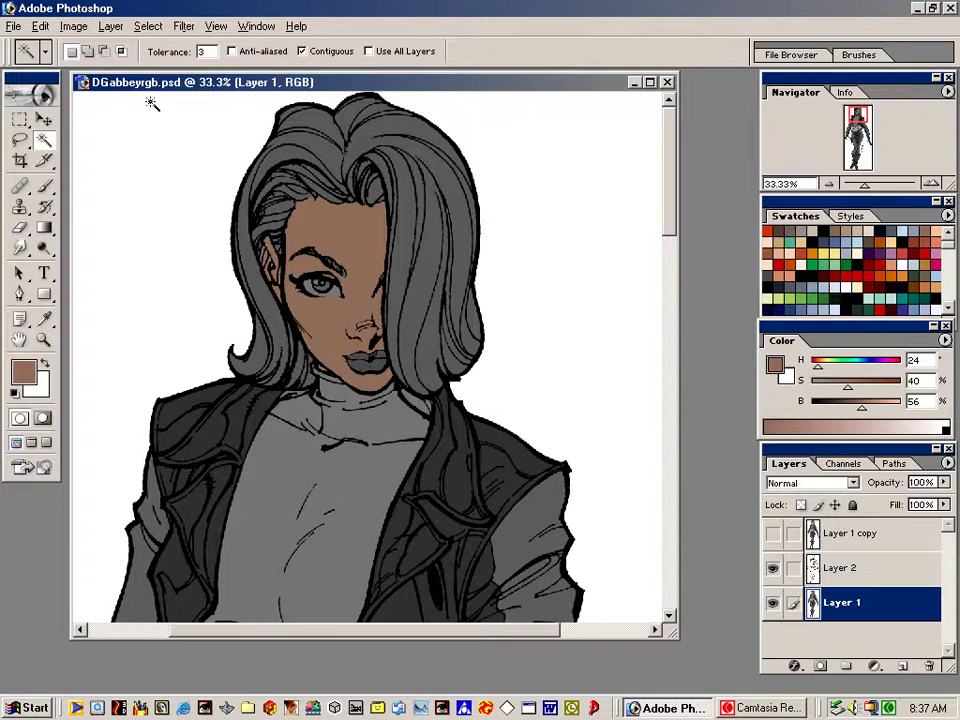
key(b)
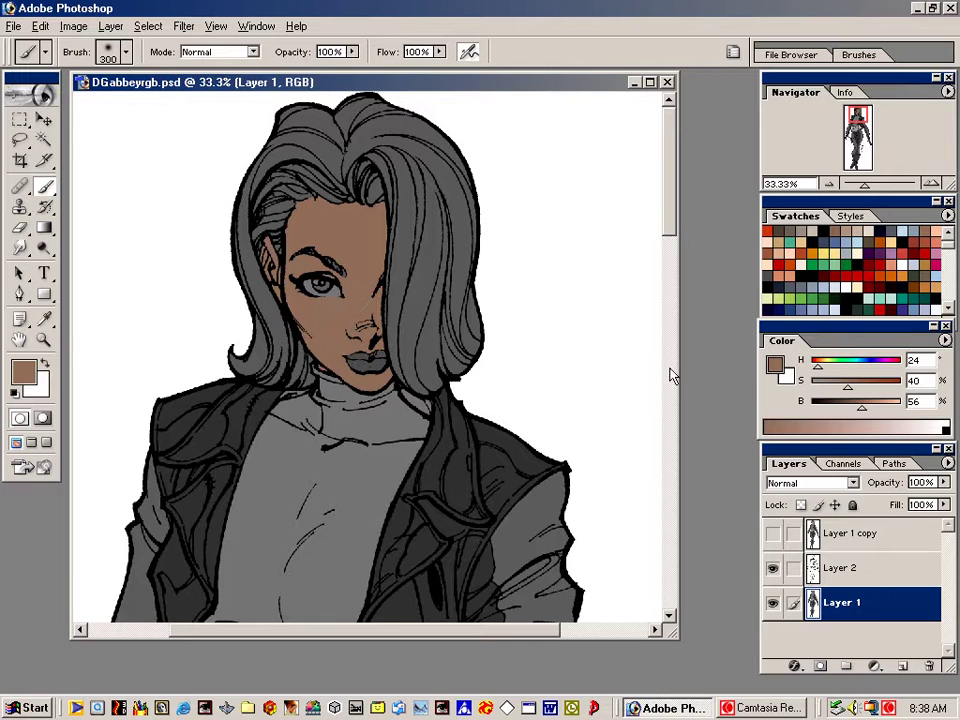
Brush a light peach highlight (H 24, S 40, B 100) over the forehead with the 300 px brush, lowering its opacity to 38%
click(933, 232)
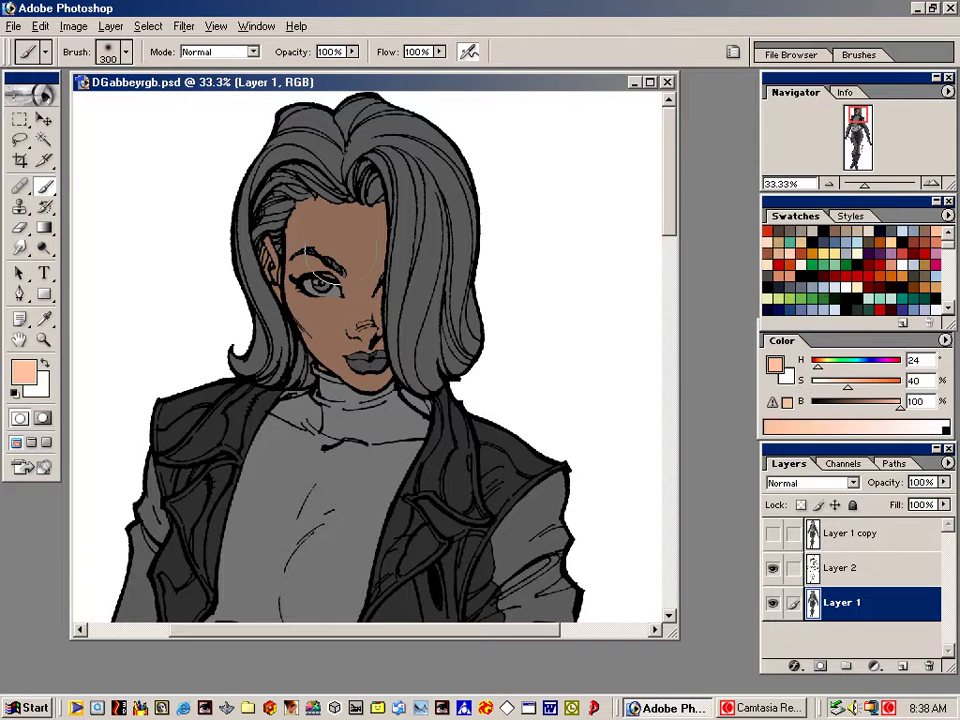
mouse_move(318, 245)
mouse_down()
mouse_move(360, 232)
mouse_move(342, 252)
mouse_up()
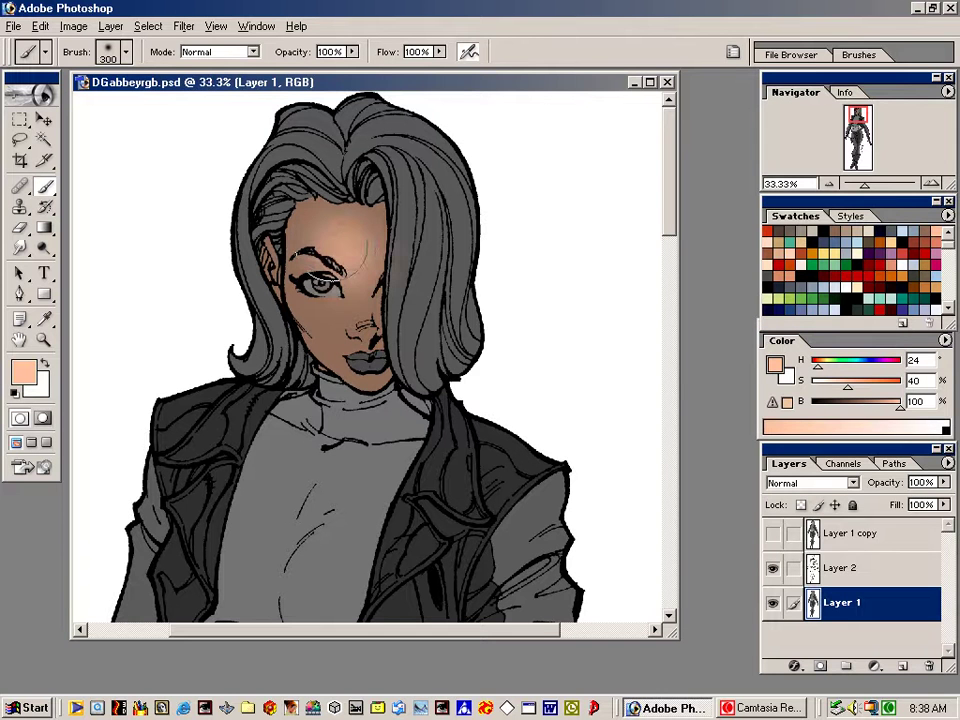
drag(352, 51, 296, 72)
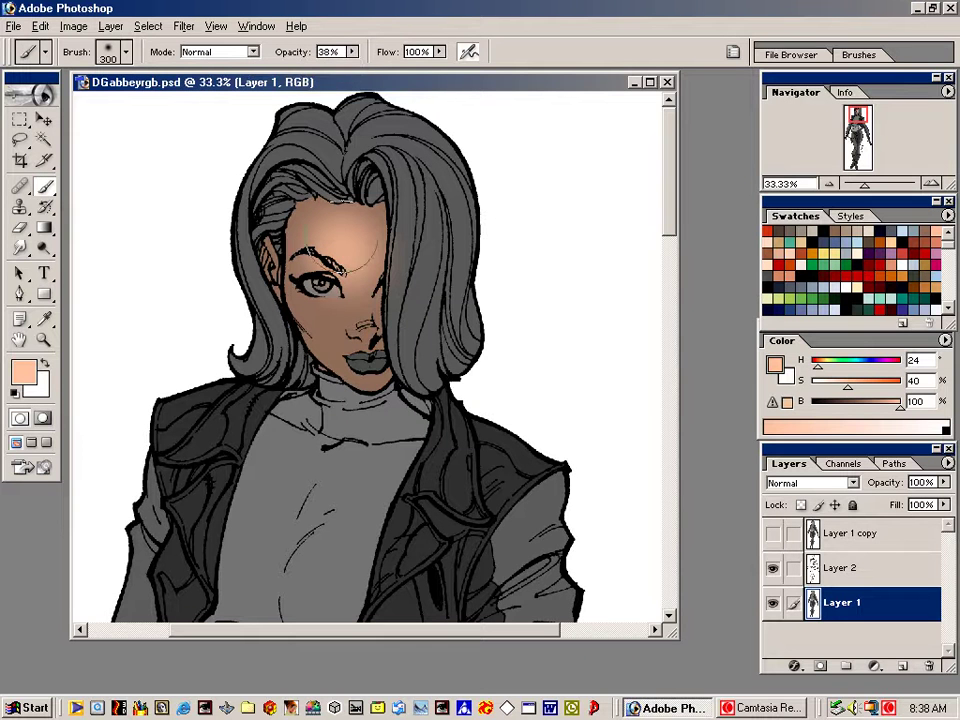
Reduce the brush to 100 and then 125 px, and paint peach highlights on the cheek, nose, lips and chin
key(bracketleft)
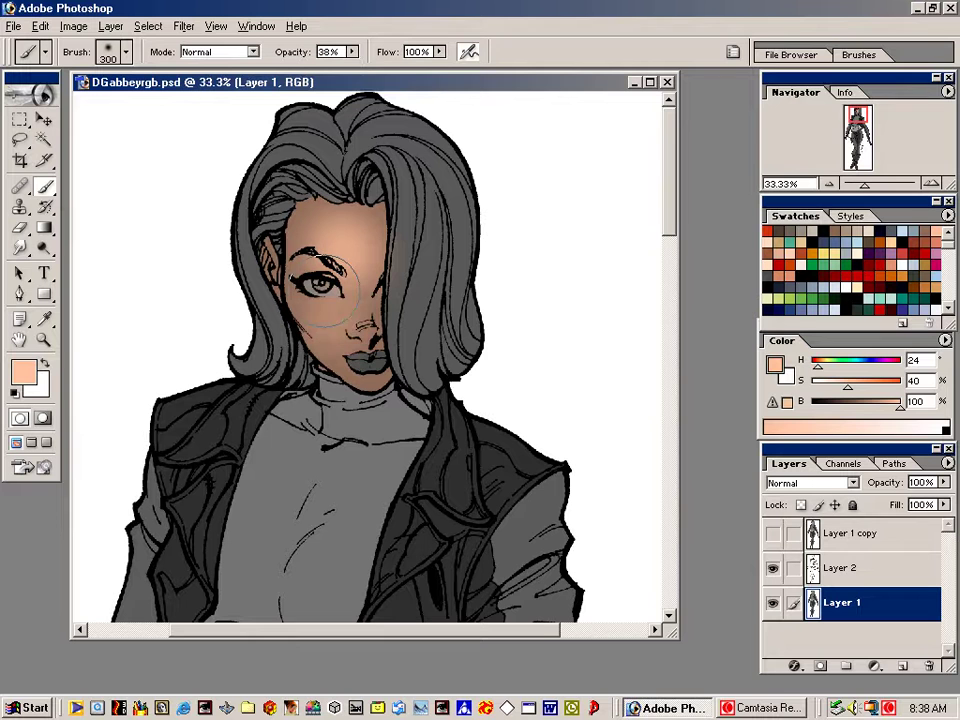
key(bracketleft)
key(bracketleft)
key(bracketleft)
key(bracketleft)
key(bracketleft)
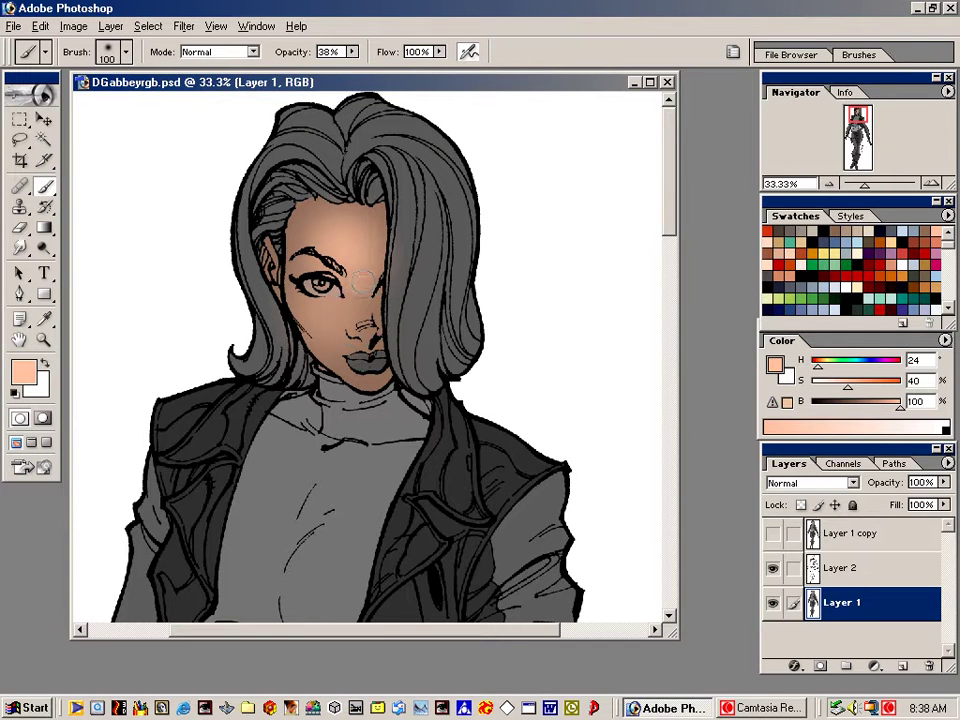
key(bracketright)
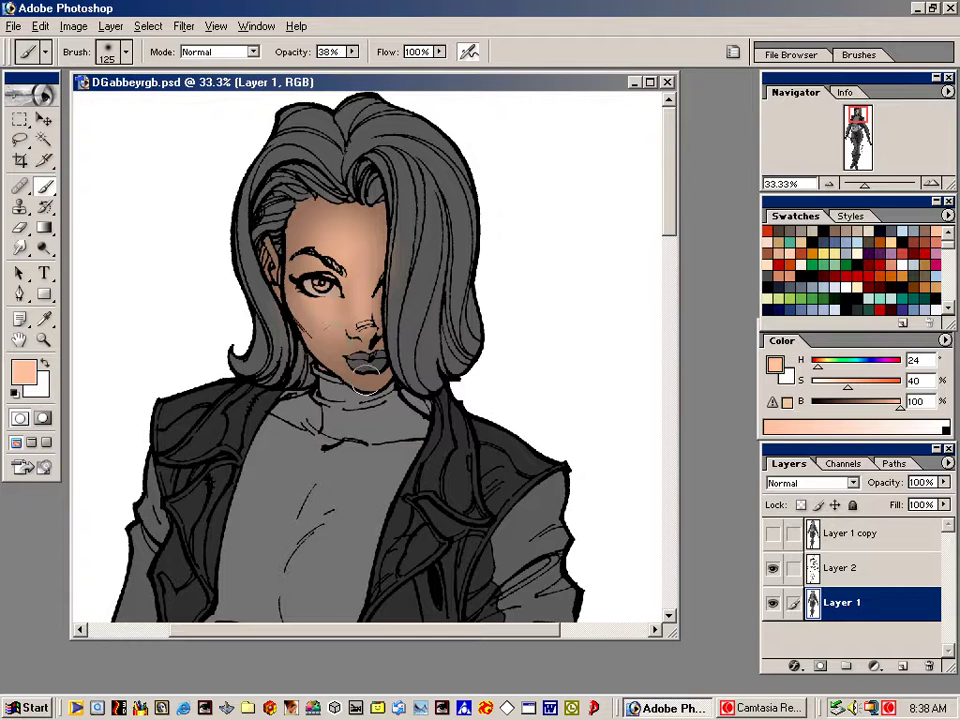
mouse_move(336, 330)
mouse_down()
mouse_move(367, 359)
mouse_move(367, 377)
mouse_move(360, 364)
mouse_up()
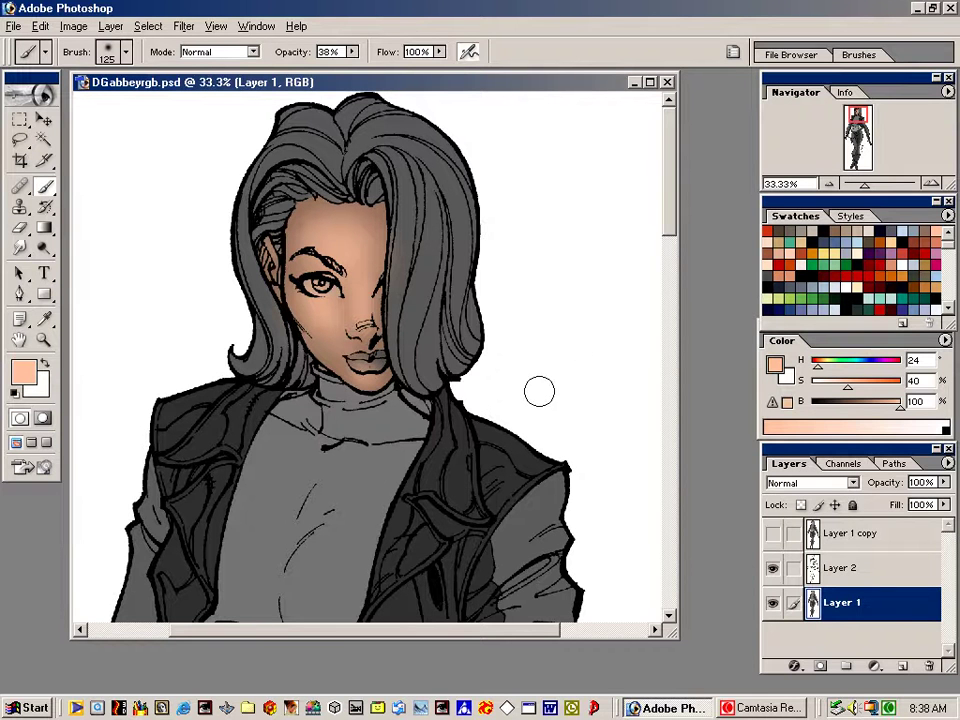
key(l)
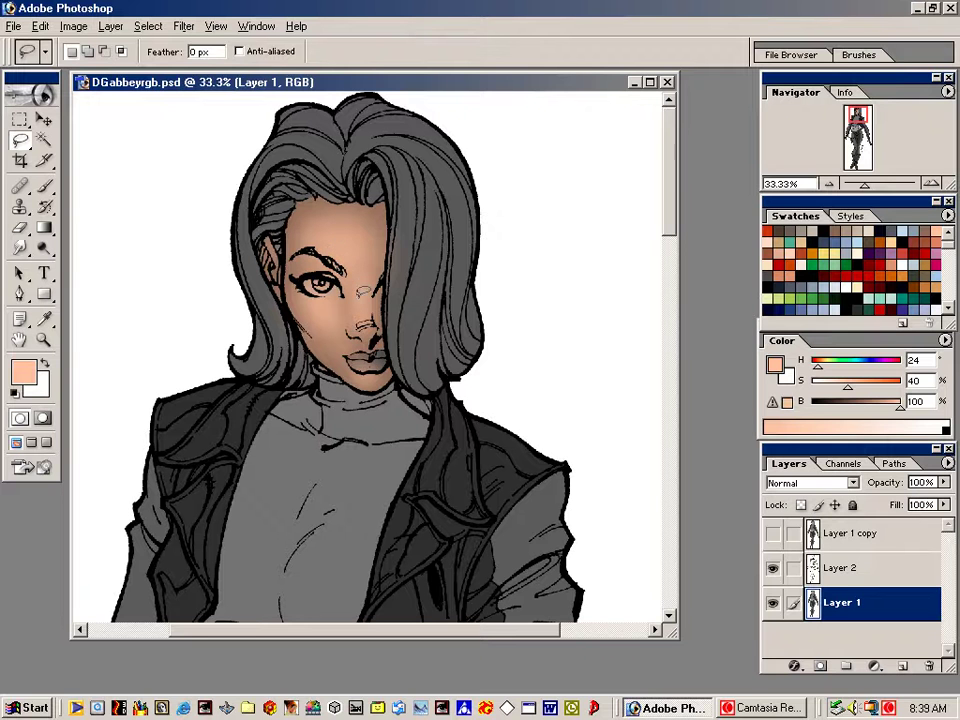
mouse_move(362, 288)
mouse_down()
mouse_move(358, 310)
mouse_move(370, 322)
mouse_up()
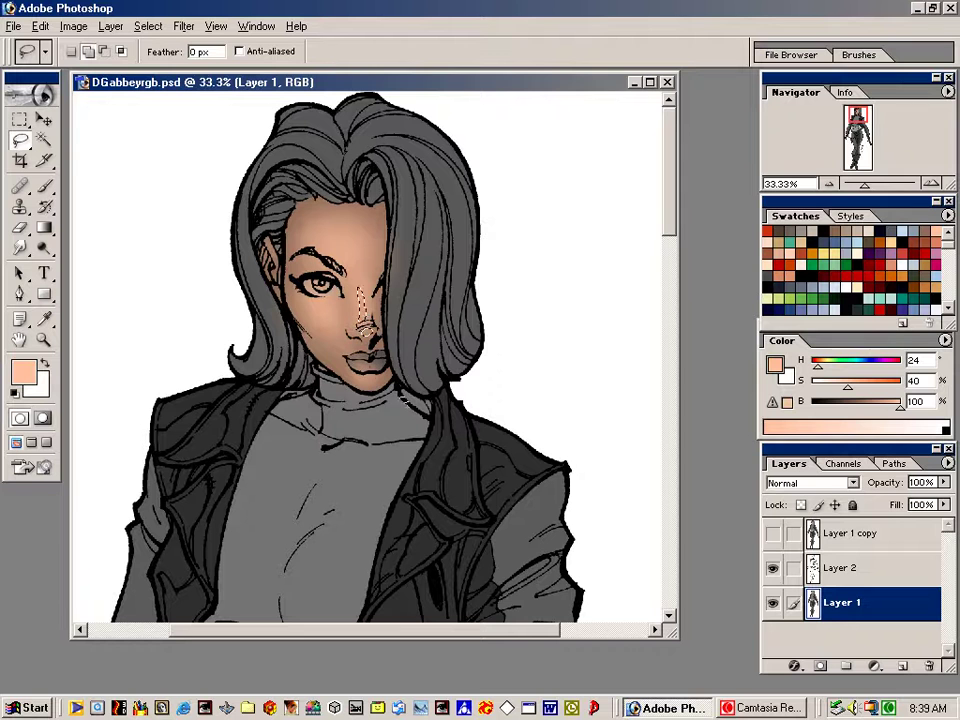
click(383, 394)
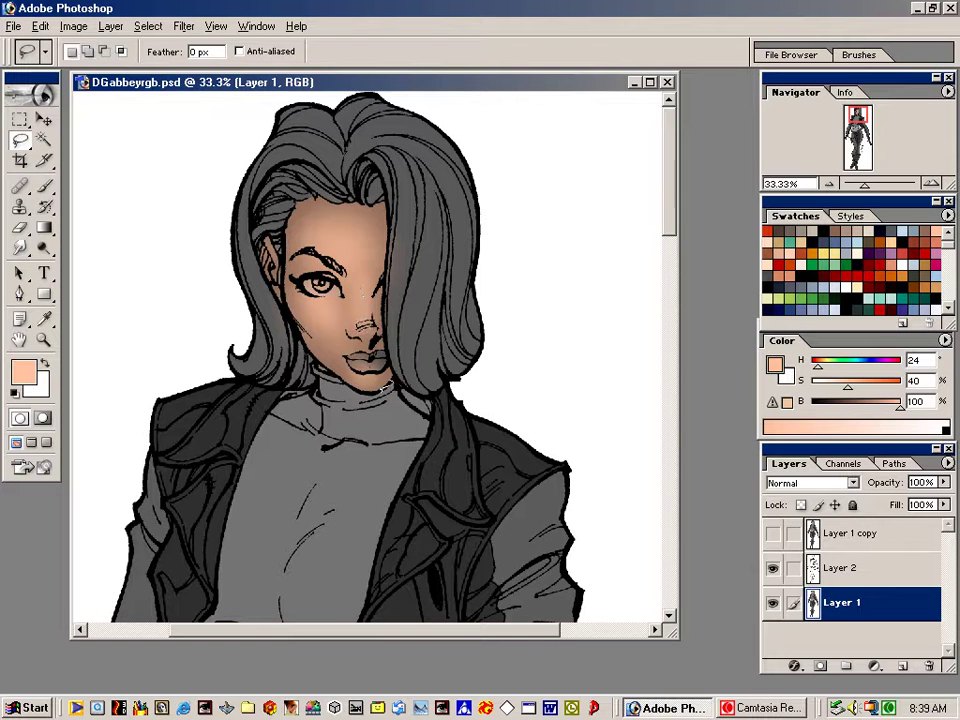
key(v)
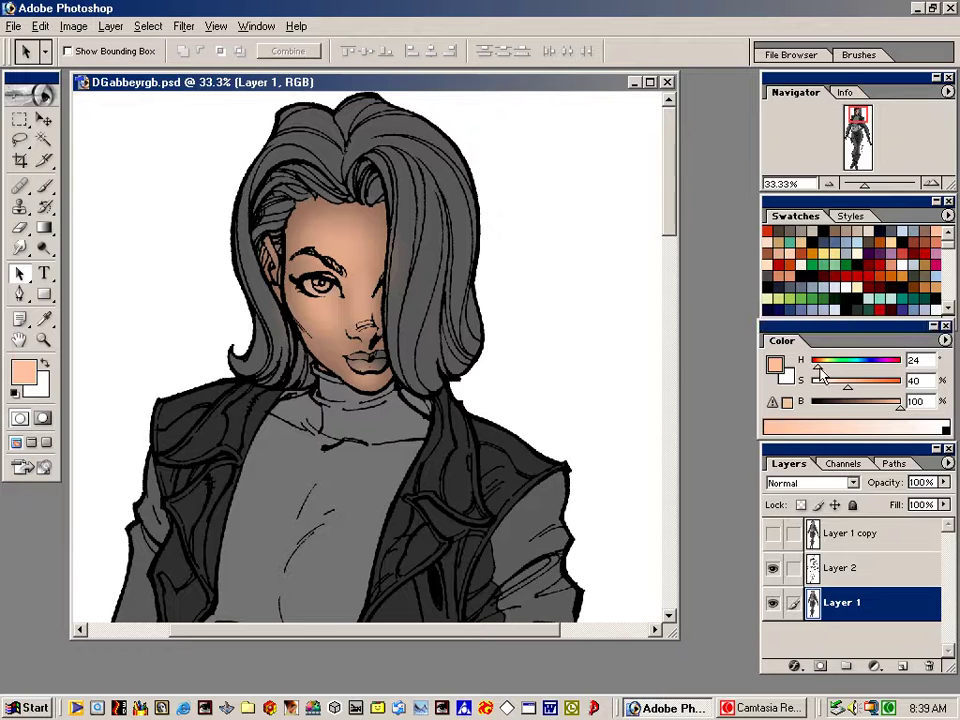
Set the color to H 38, S 33, B 100 and brush a lighter highlight onto the nose with an 80 px brush
drag(818, 372, 822, 372)
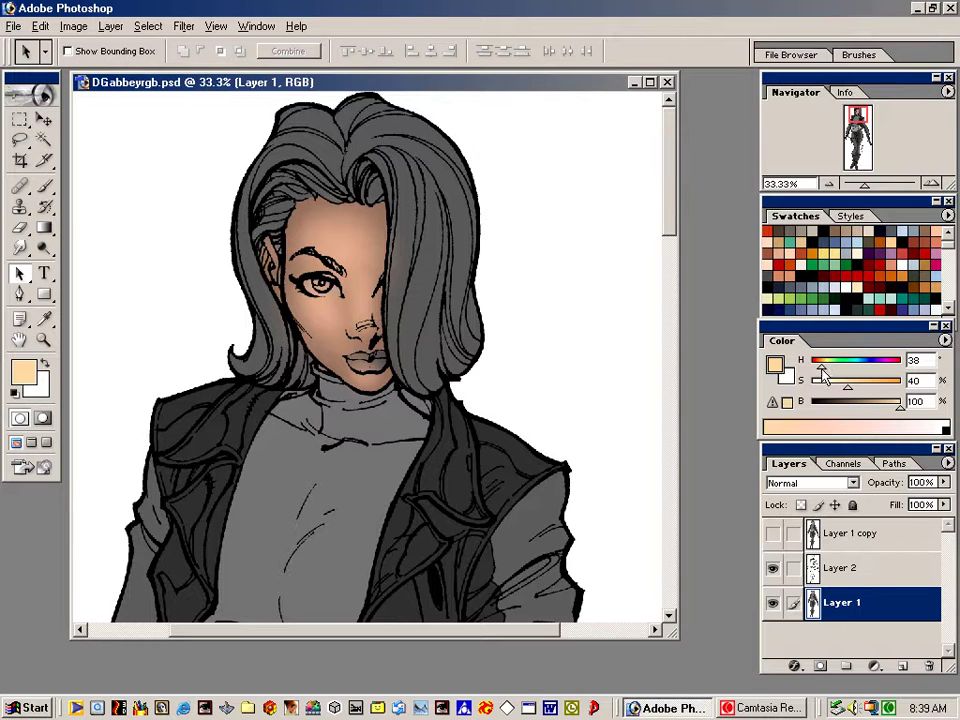
mouse_move(848, 393)
mouse_down()
mouse_move(840, 392)
mouse_move(857, 390)
mouse_move(840, 395)
mouse_up()
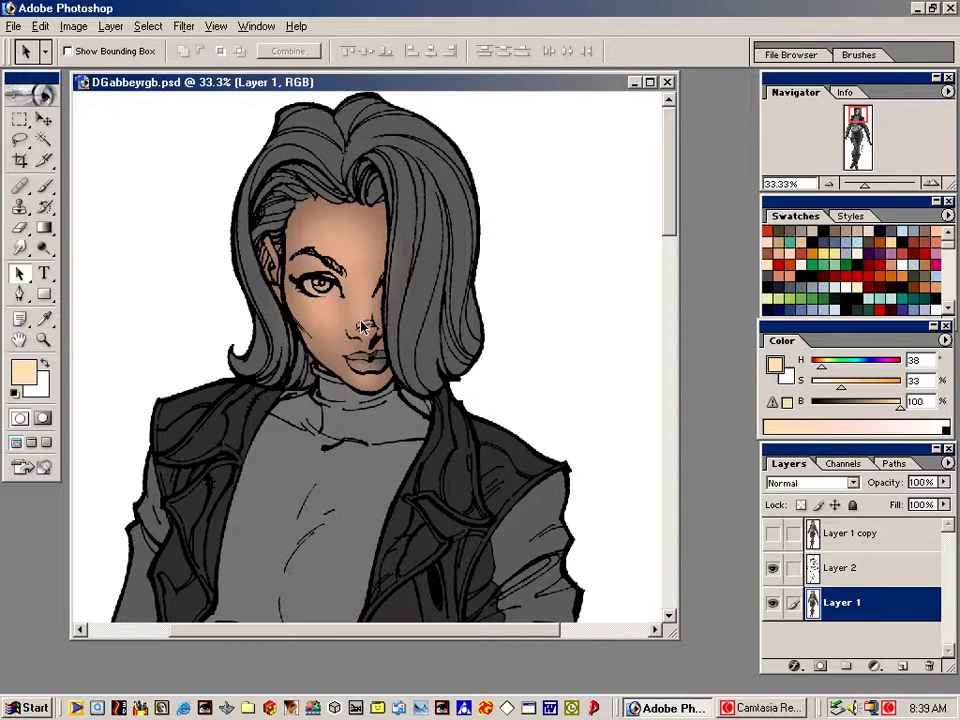
click(43, 187)
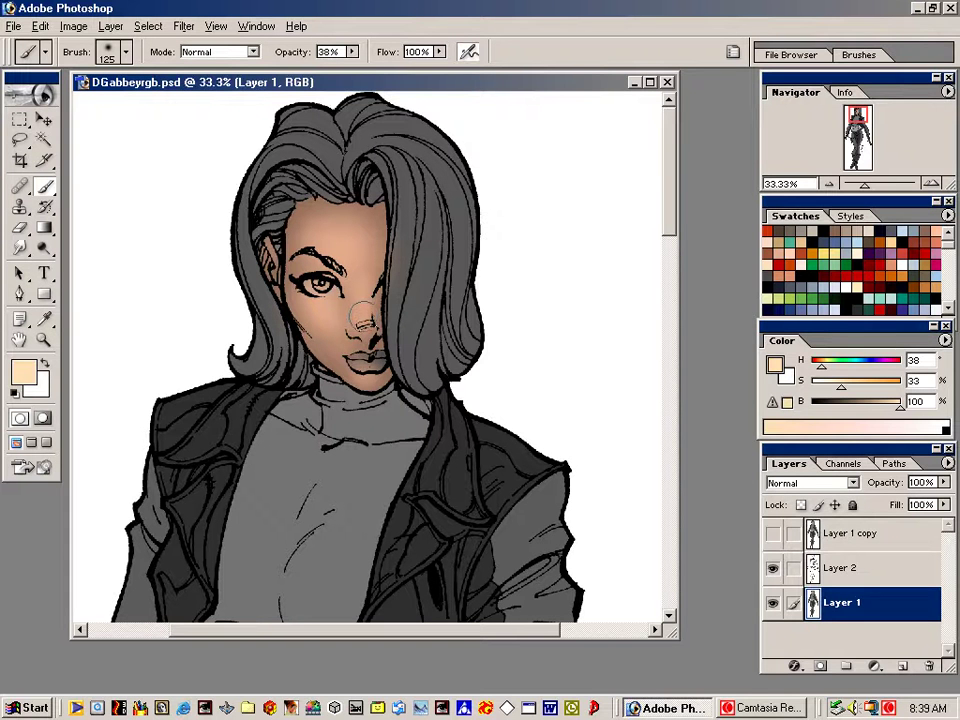
key(bracketleft)
key(bracketleft)
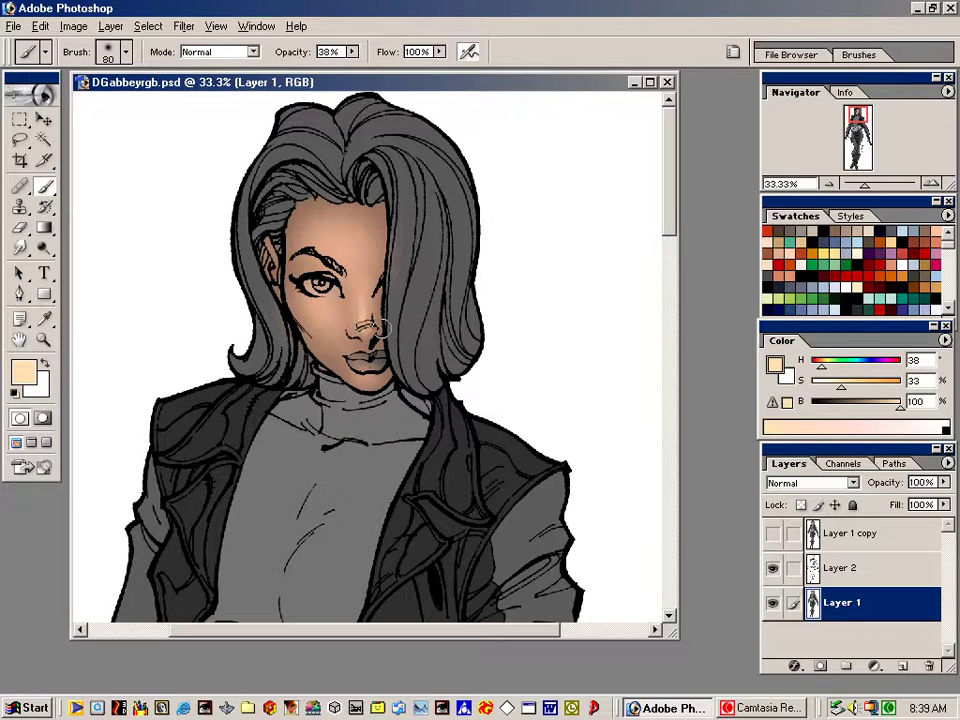
key(l)
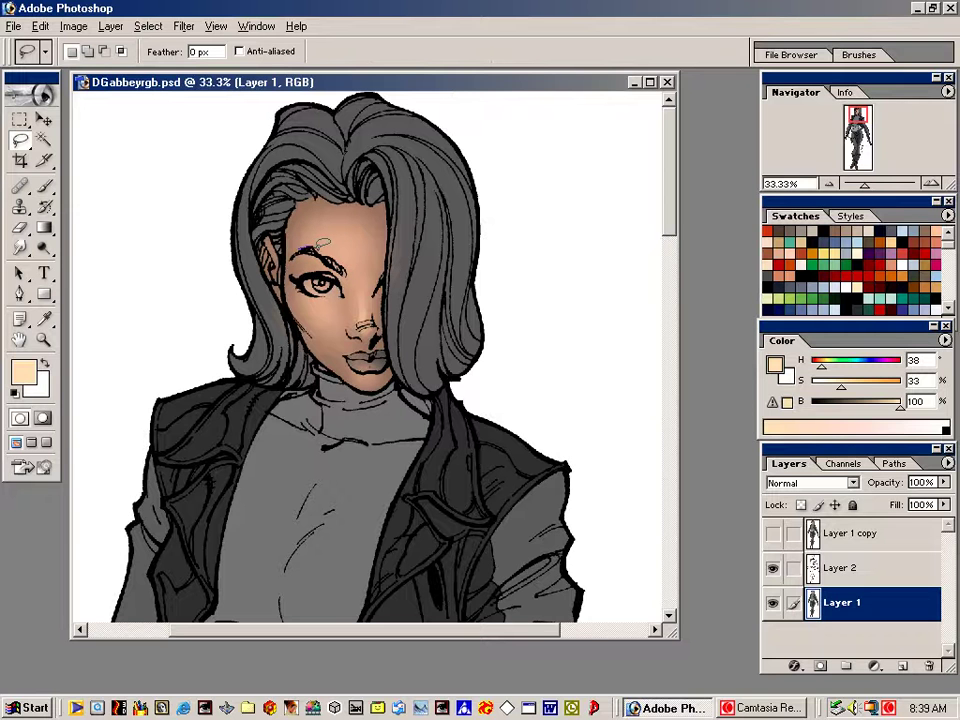
mouse_move(317, 248)
mouse_down()
mouse_move(359, 273)
mouse_move(323, 201)
mouse_move(310, 214)
mouse_up()
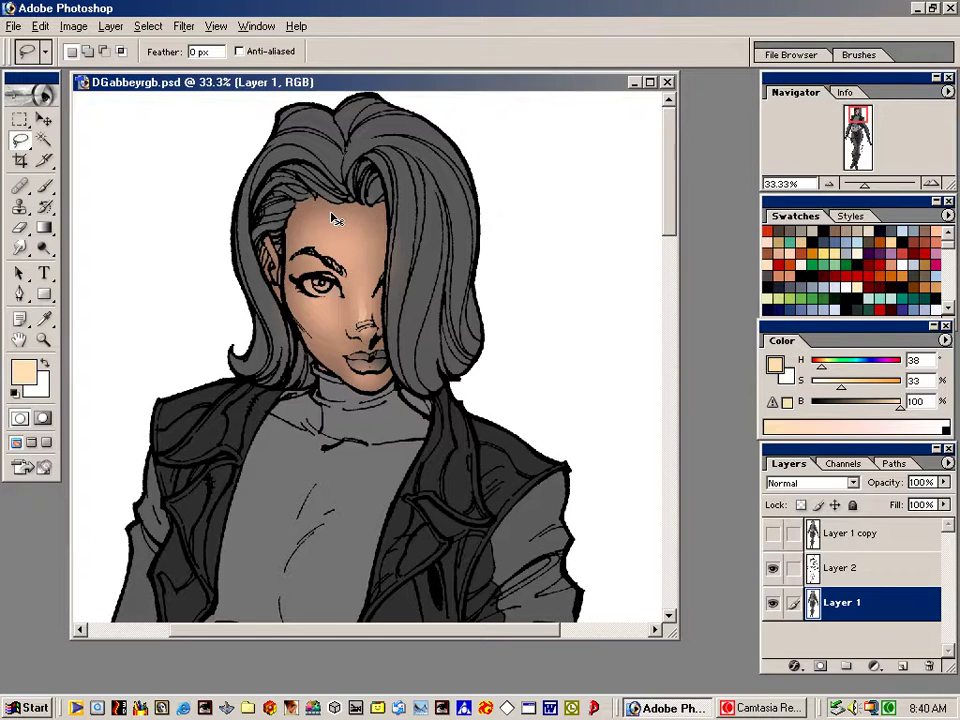
key(a)
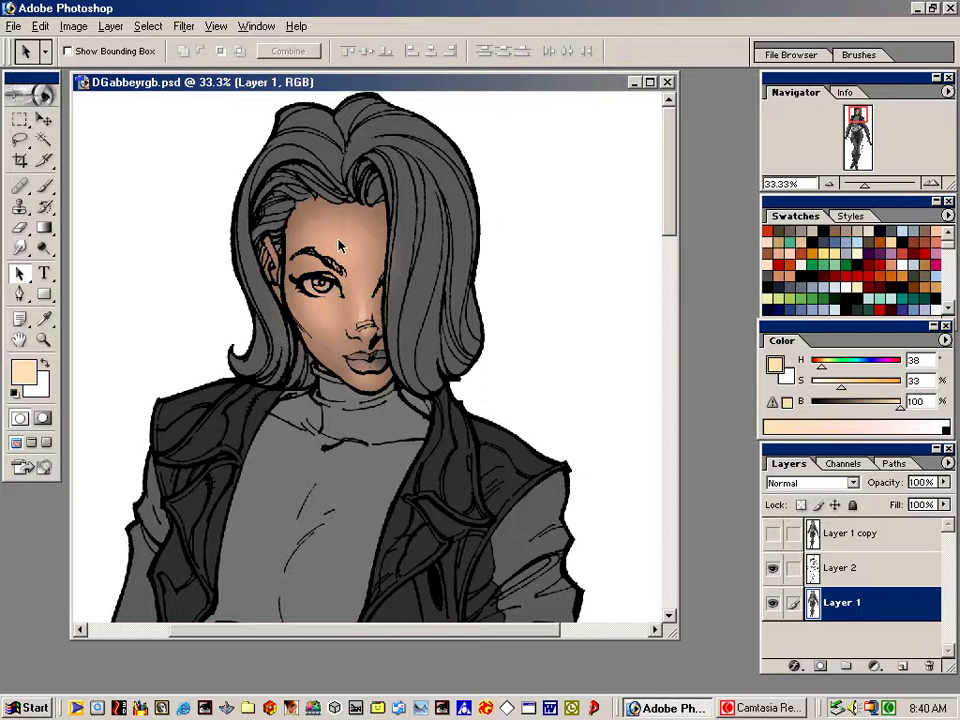
Enlarge the brush to 200 px and paint the pale yellow highlight over the middle of the forehead
key(b)
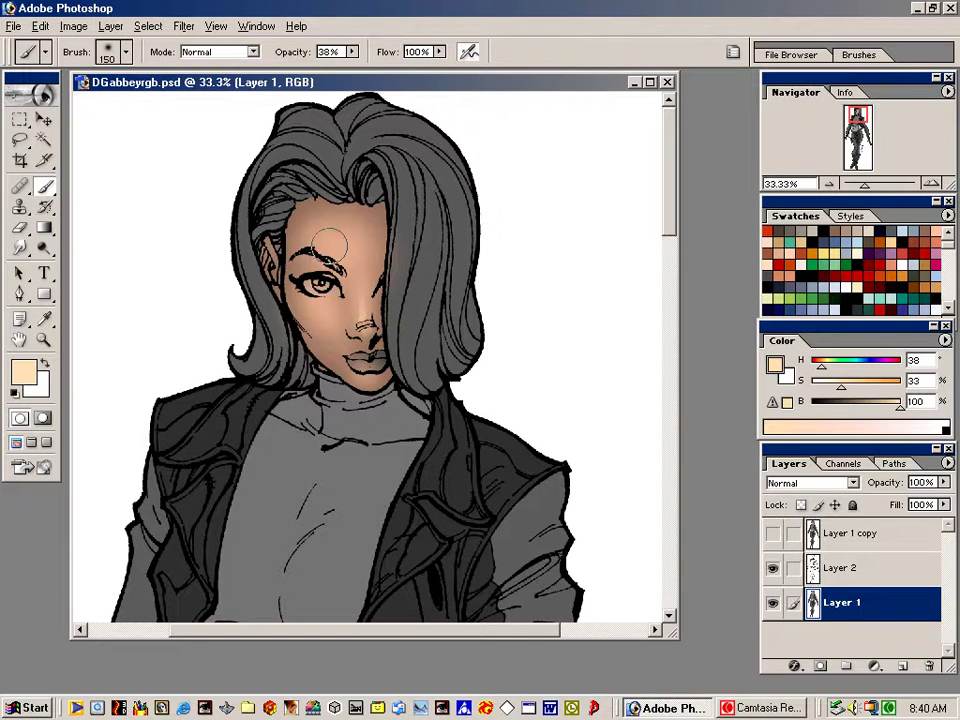
key(bracketright)
key(bracketright)
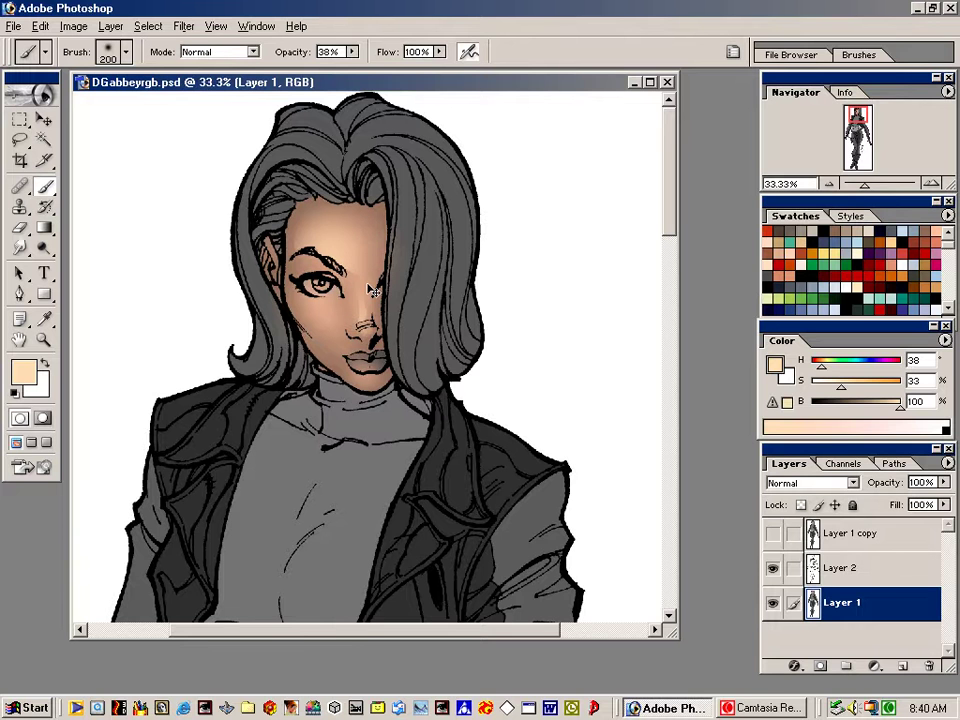
Switch to the Smudge tool at 100% strength and reduce its brush size to 60 px
key(r)
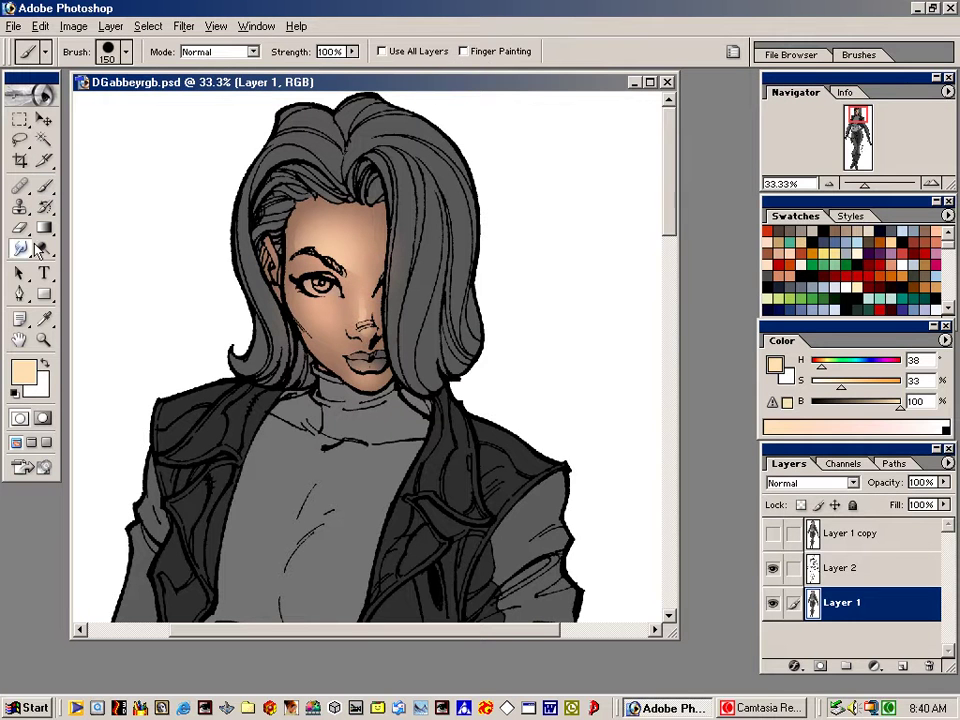
key(bracketleft)
key(bracketleft)
key(bracketleft)
key(bracketleft)
key(bracketleft)
key(bracketleft)
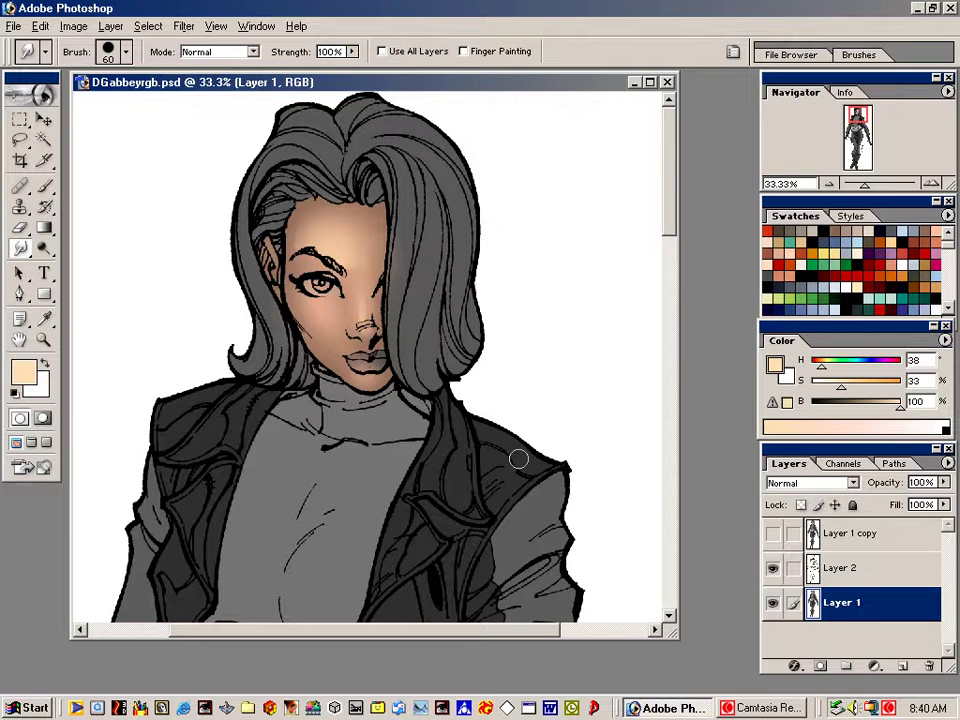
key(l)
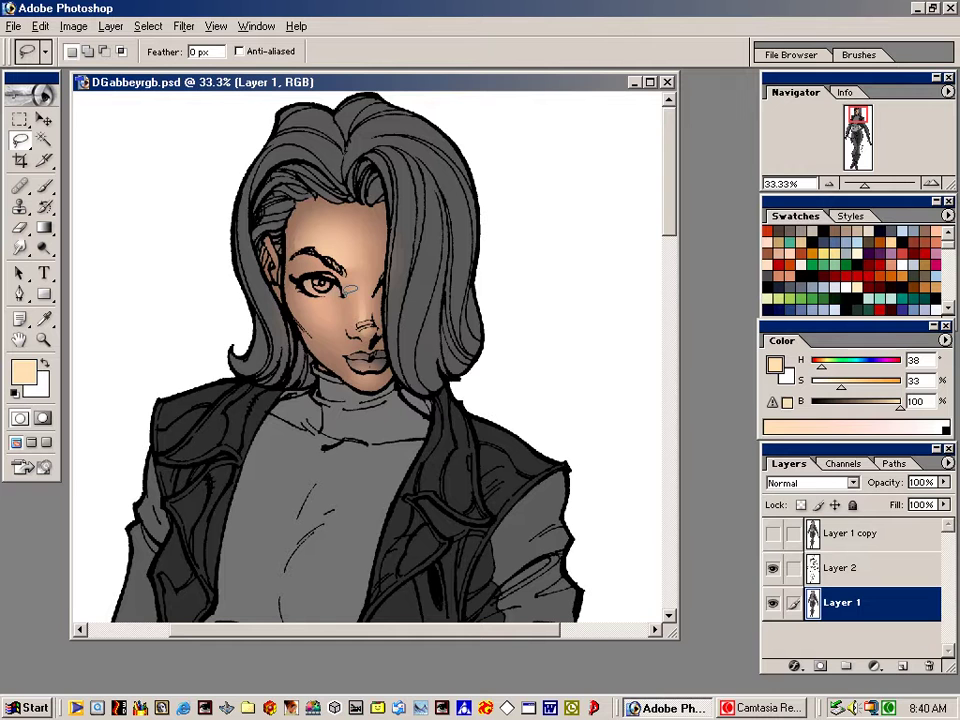
mouse_move(334, 322)
mouse_down()
mouse_move(324, 334)
mouse_move(303, 312)
mouse_move(303, 293)
mouse_move(346, 292)
mouse_up()
key(ctrl+d)
key(v)
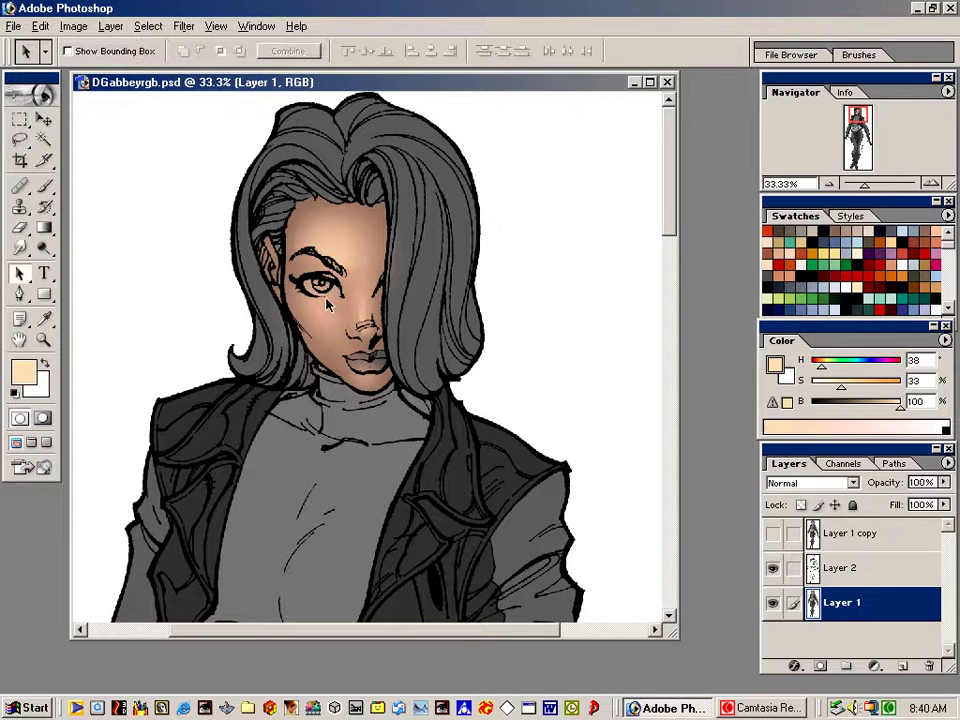
Reduce the paint brush to 100 px and brush the pale yellow highlight onto the cheek below the visible eye
click(44, 186)
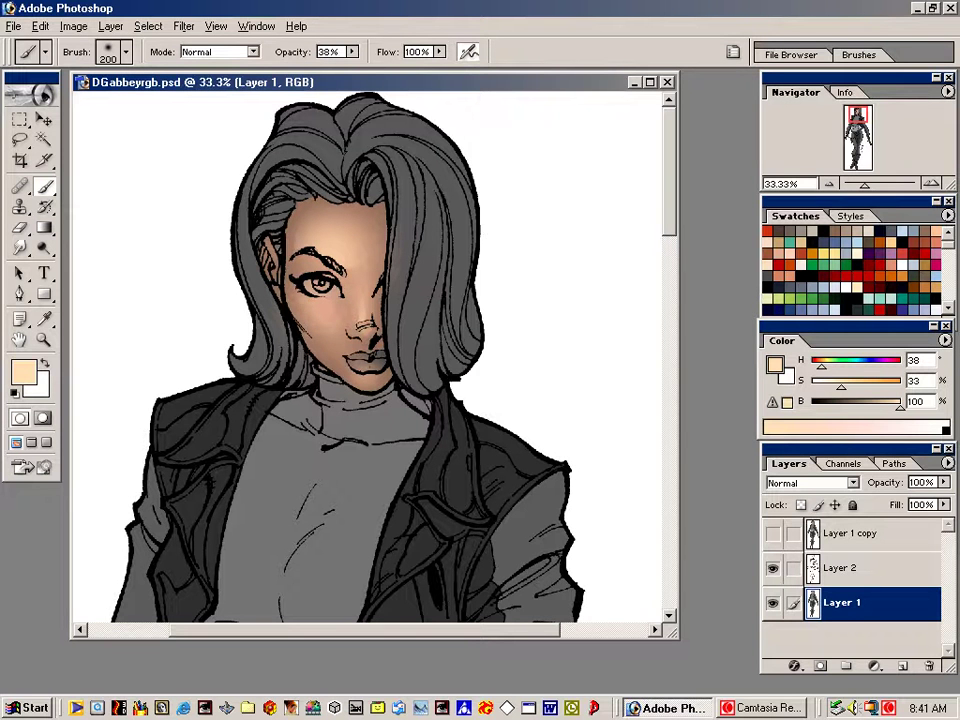
key(bracketleft)
key(bracketleft)
key(bracketleft)
key(bracketleft)
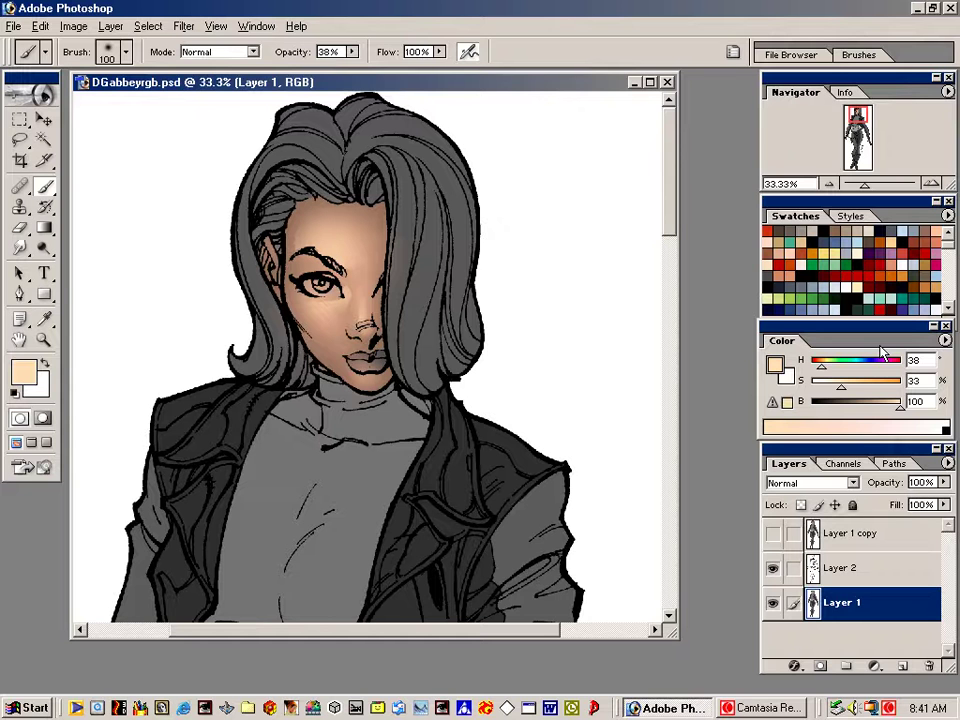
key(l)
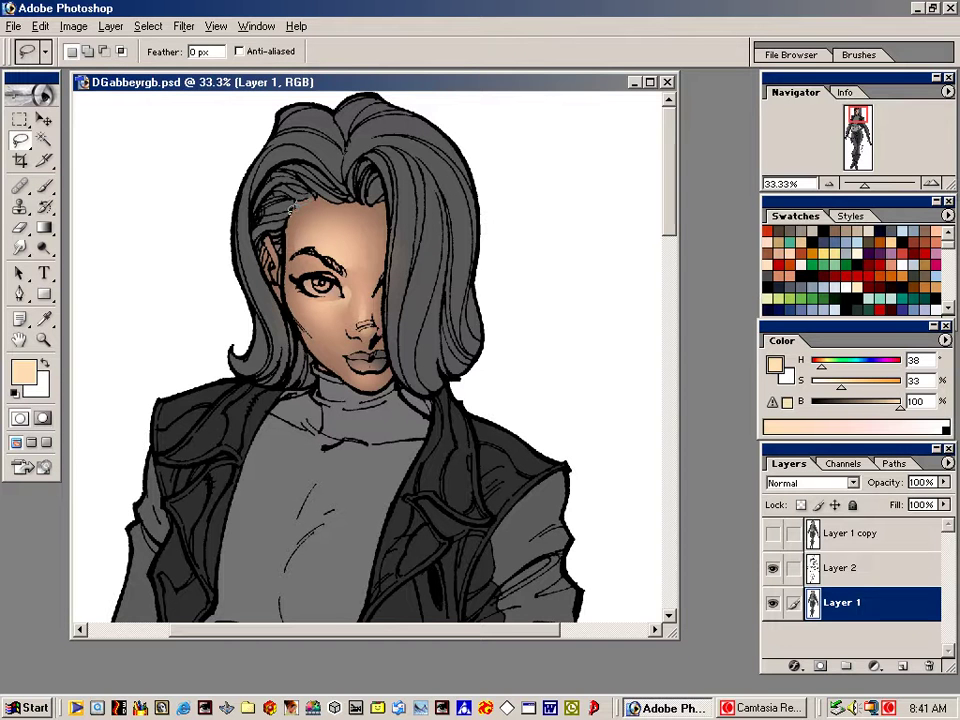
mouse_move(285, 241)
mouse_down()
mouse_move(284, 300)
mouse_move(302, 318)
mouse_move(310, 355)
mouse_move(356, 388)
mouse_up()
drag(240, 252, 220, 218)
drag(292, 258, 300, 195)
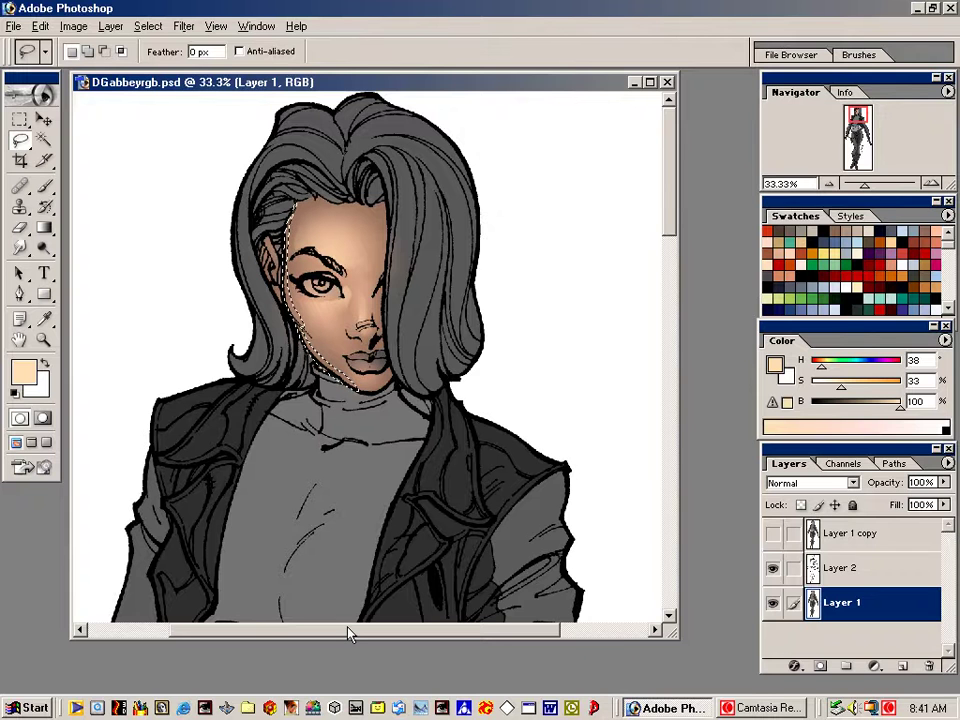
key(ctrl+d)
Brush a gray-blue tint (H 211, S 20, B 69) along the shaded outer edge of the face with the 100 px brush
key(b)
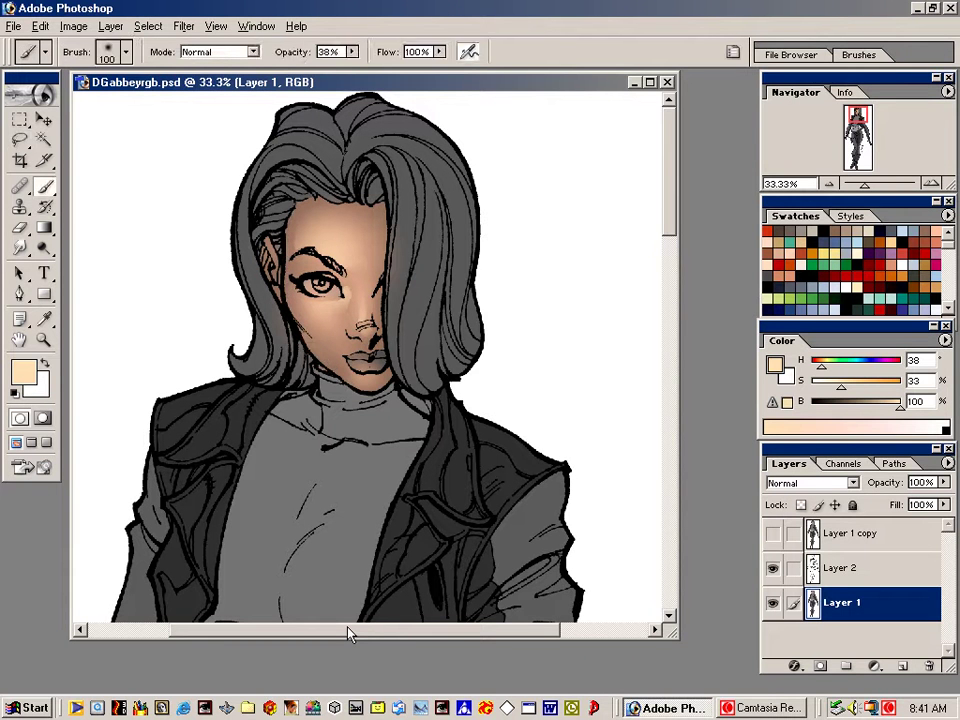
click(912, 230)
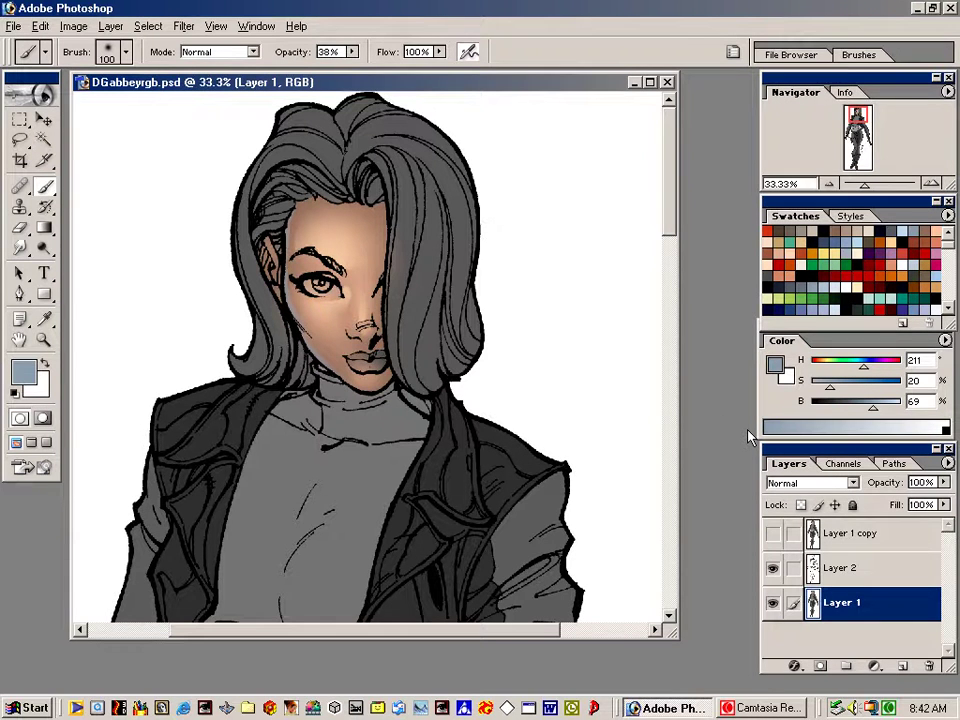
key(l)
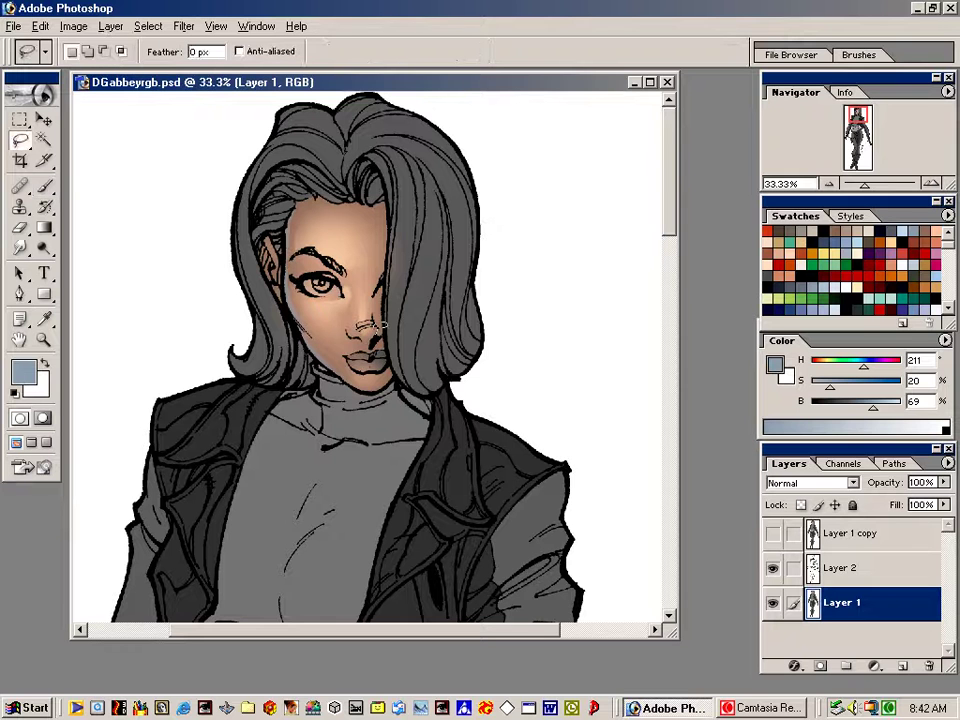
drag(380, 322, 358, 325)
key(ctrl+d)
key(v)
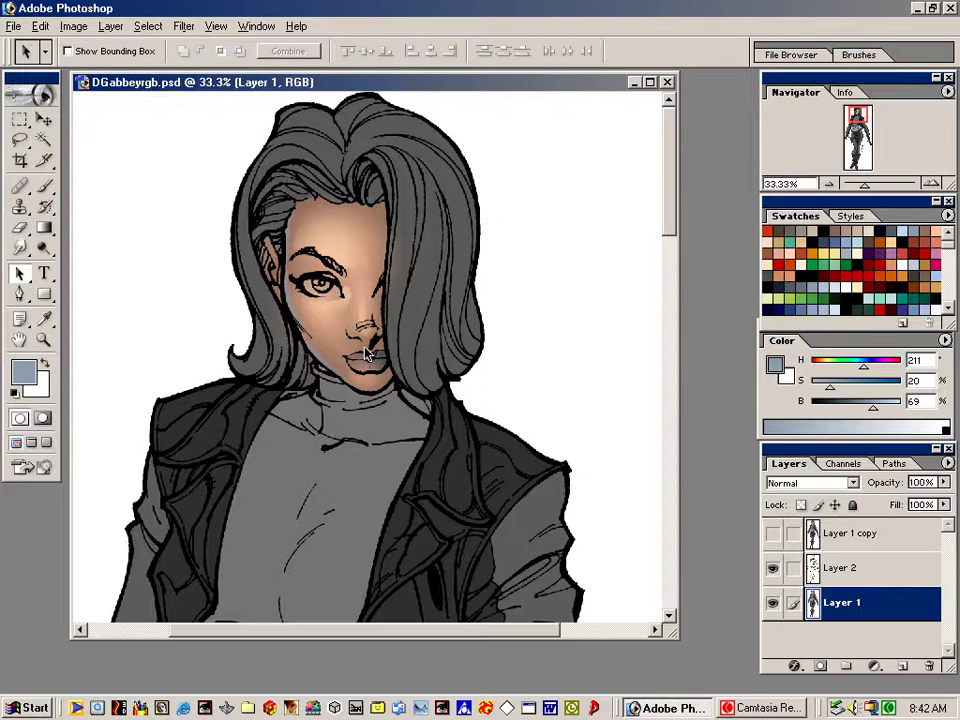
key(b)
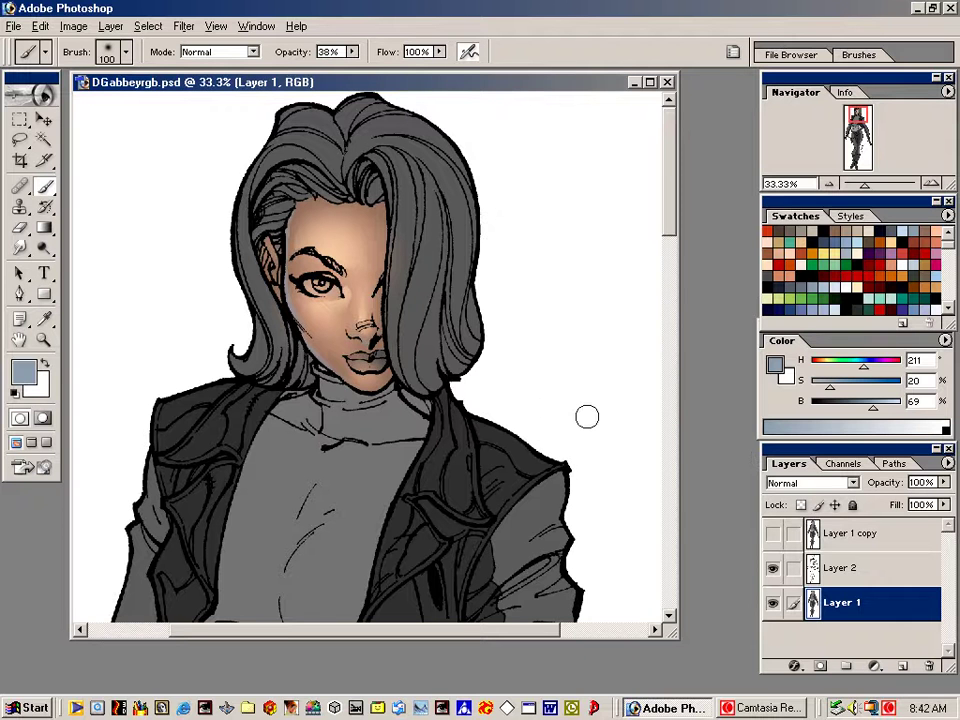
key(l)
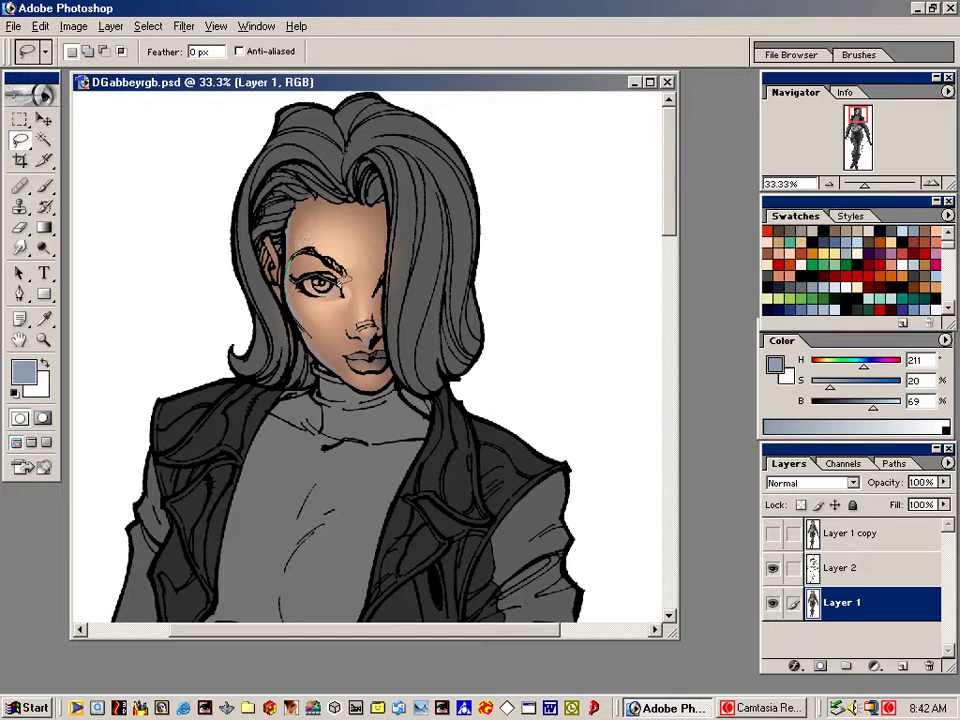
mouse_move(325, 259)
mouse_down()
mouse_move(309, 253)
mouse_move(290, 263)
mouse_up()
key(b)
key(a)
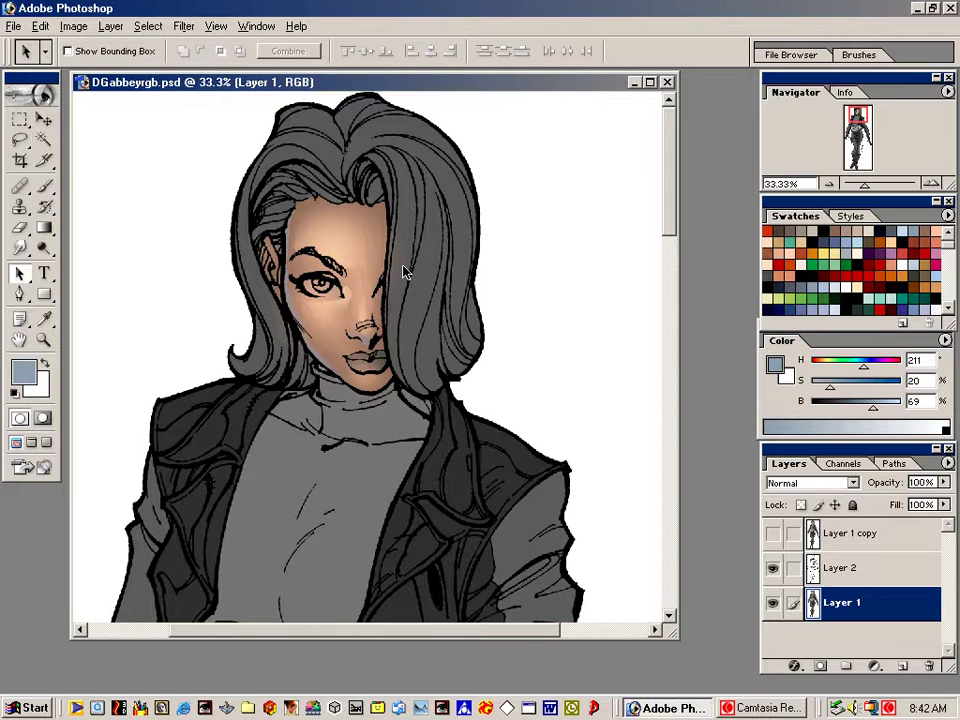
Mix a muted brown foreground color (H 24, S 30, B 49) and enlarge the paint brush to 125 px
click(923, 244)
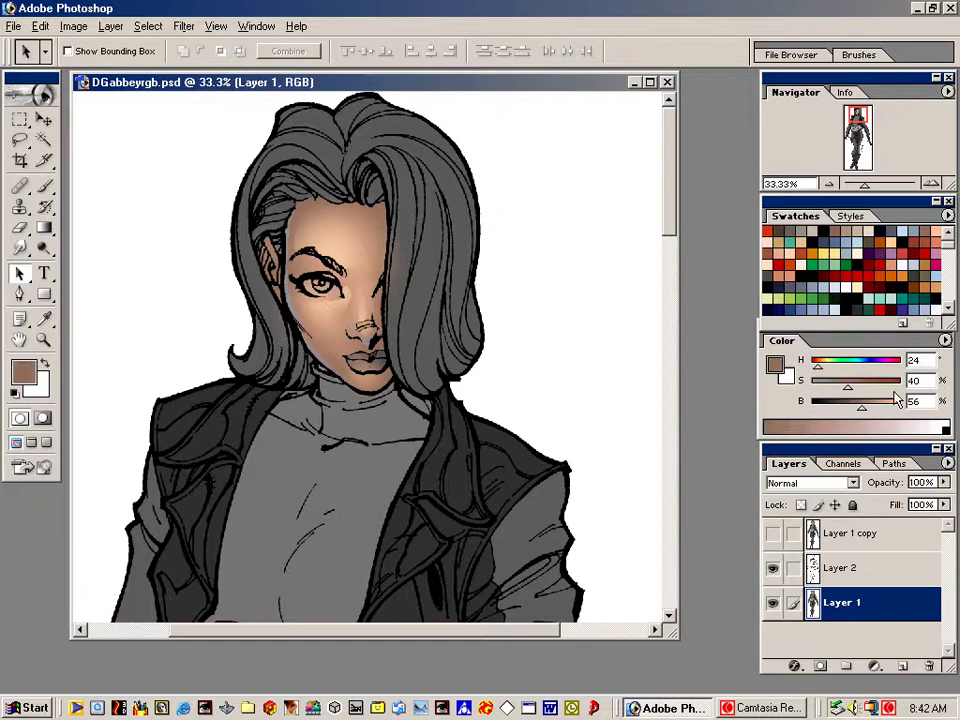
drag(859, 413, 839, 390)
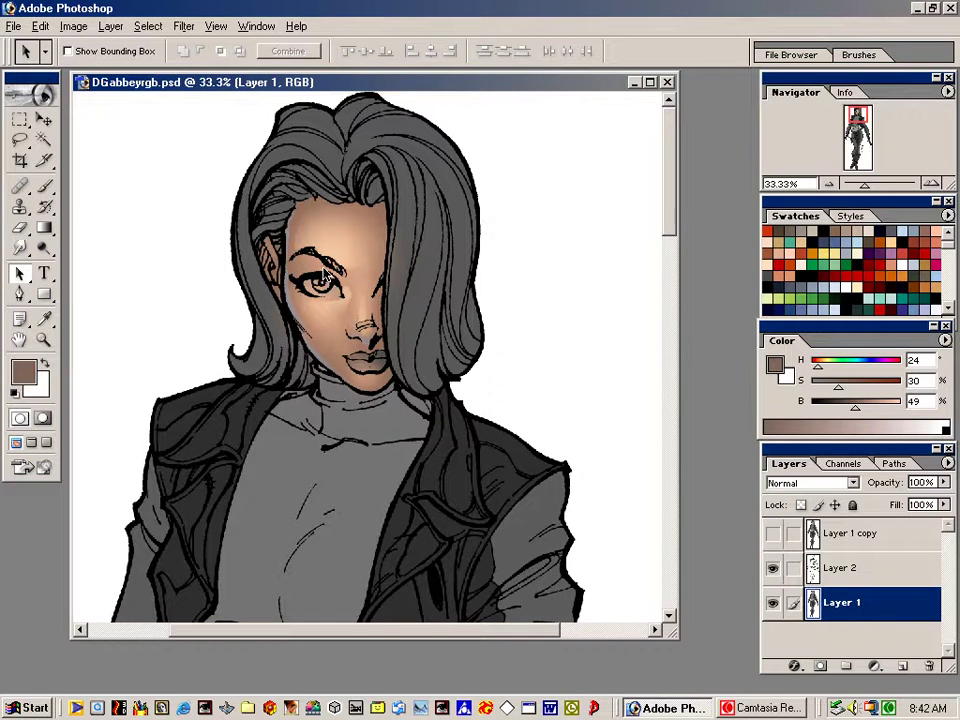
key(b)
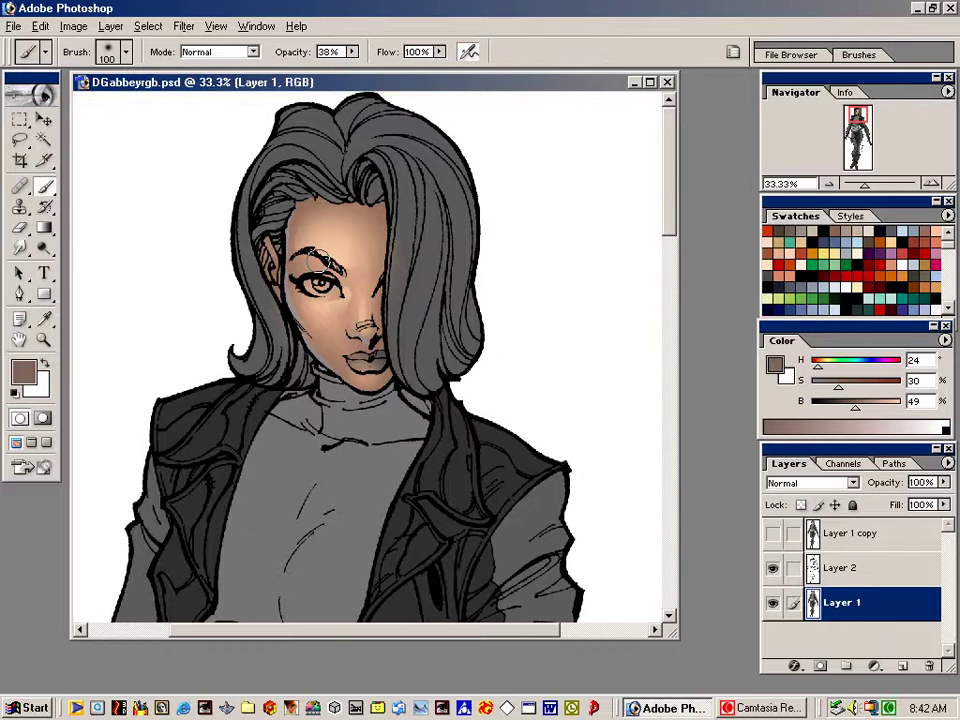
key(bracketright)
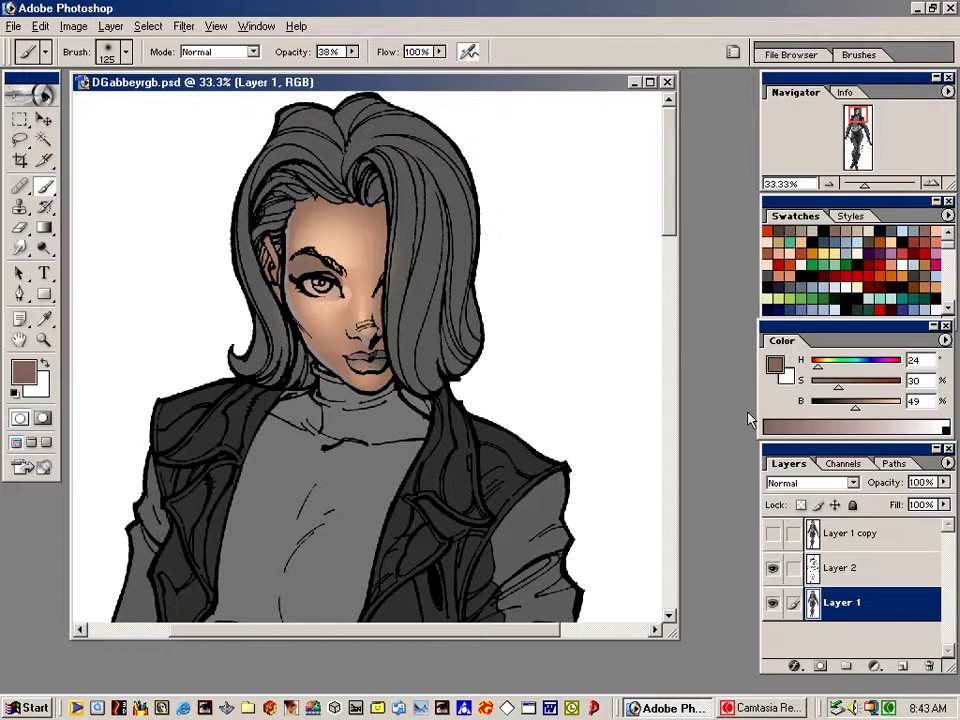
Lasso the upper eyelid of the visible eye, hide the selection outline, and shade it with the brown darkened to brightness 35
key(l)
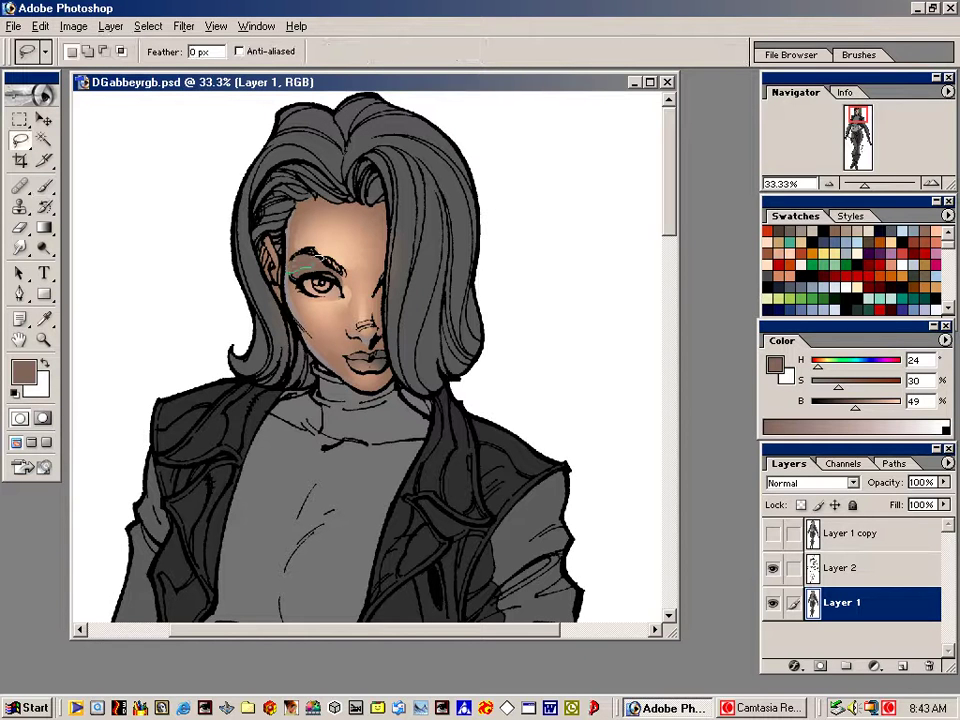
mouse_move(313, 267)
mouse_down()
mouse_move(350, 283)
mouse_move(298, 272)
mouse_up()
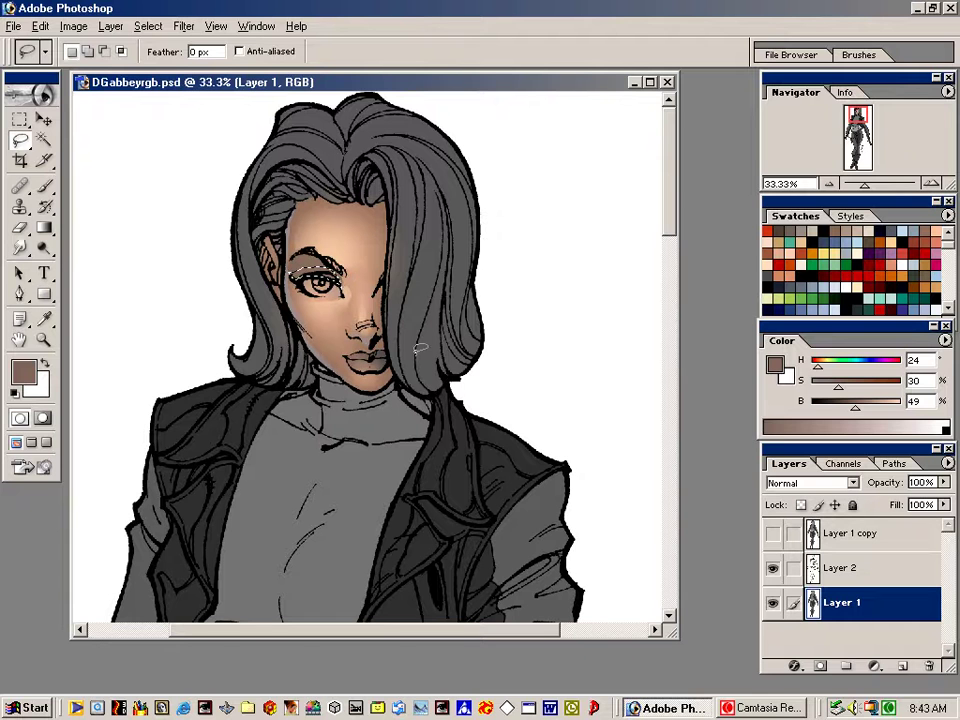
key(ctrl+h)
key(b)
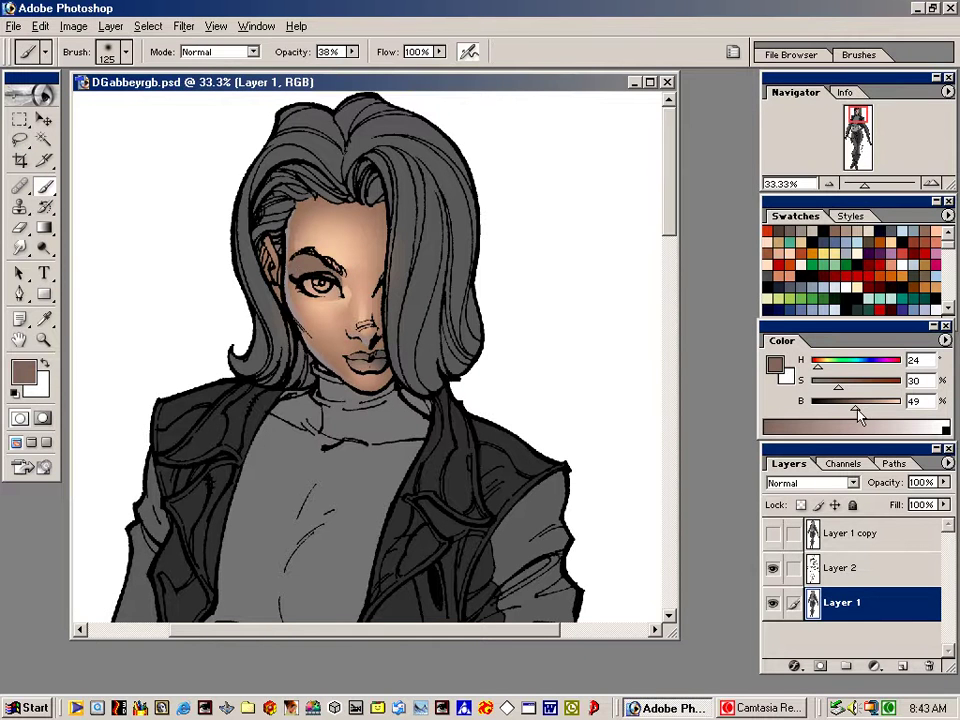
drag(857, 415, 843, 413)
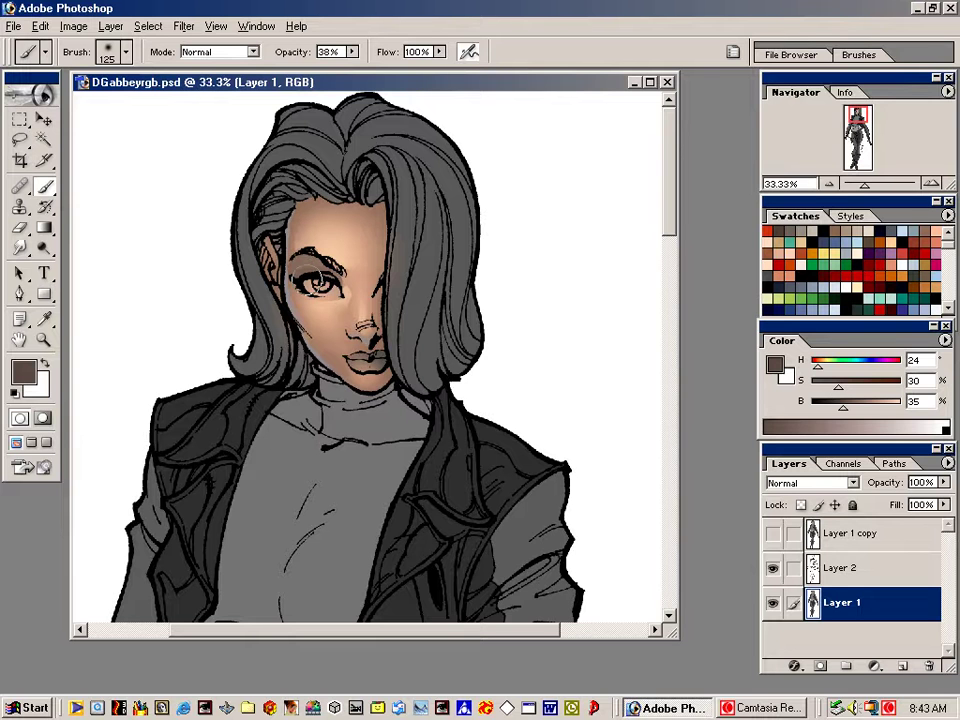
drag(305, 275, 322, 281)
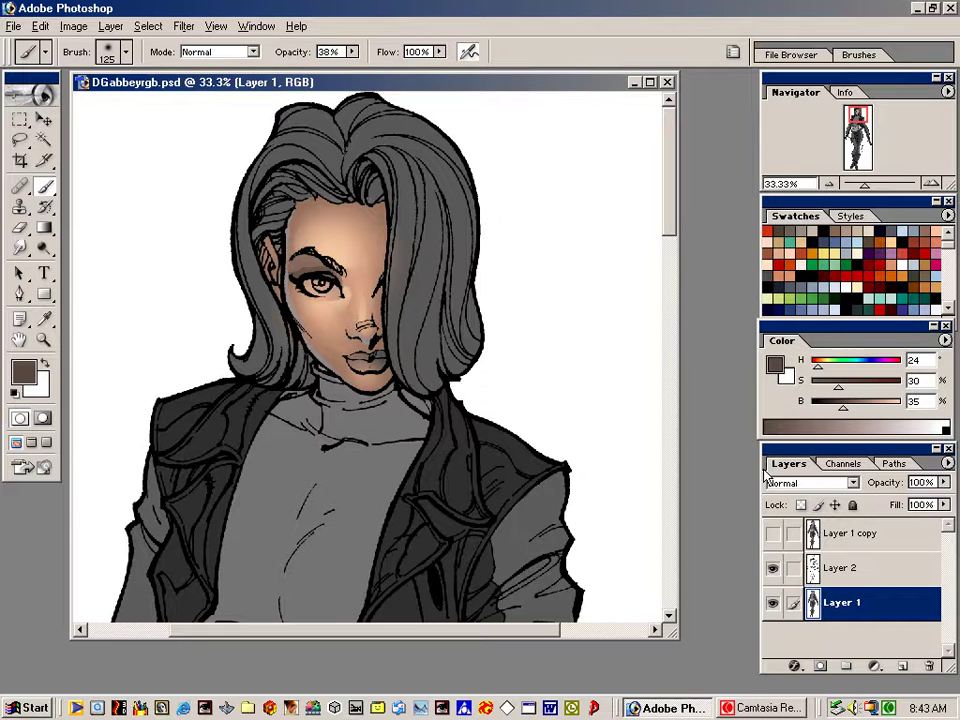
Mix a pale cream highlight color (H 38, S 23, B 100) and reduce the paint brush to 70 px
key(l)
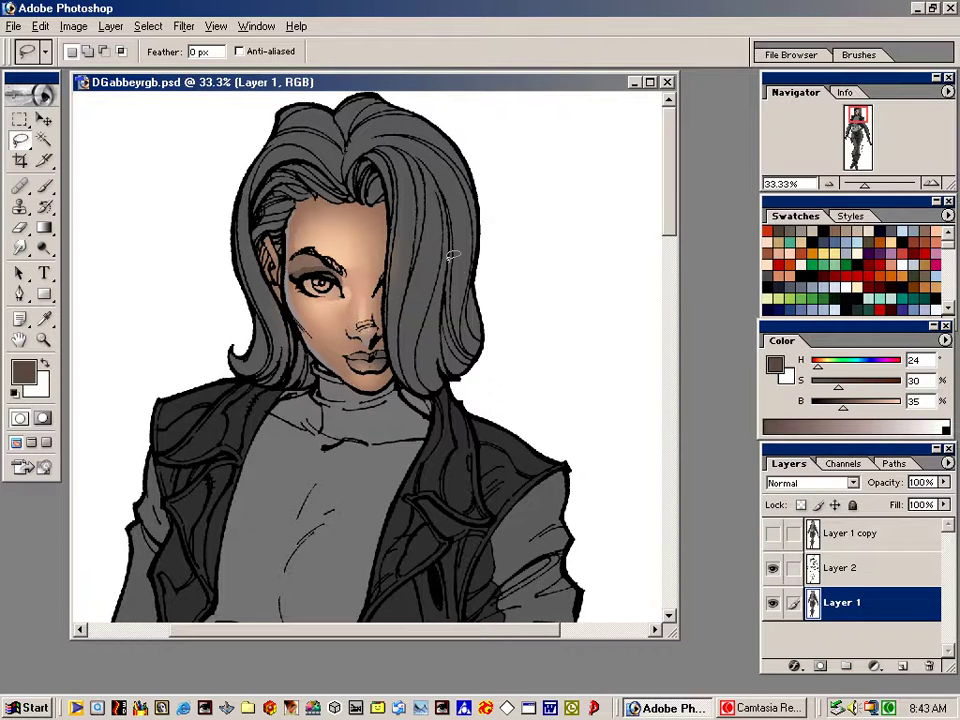
key(a)
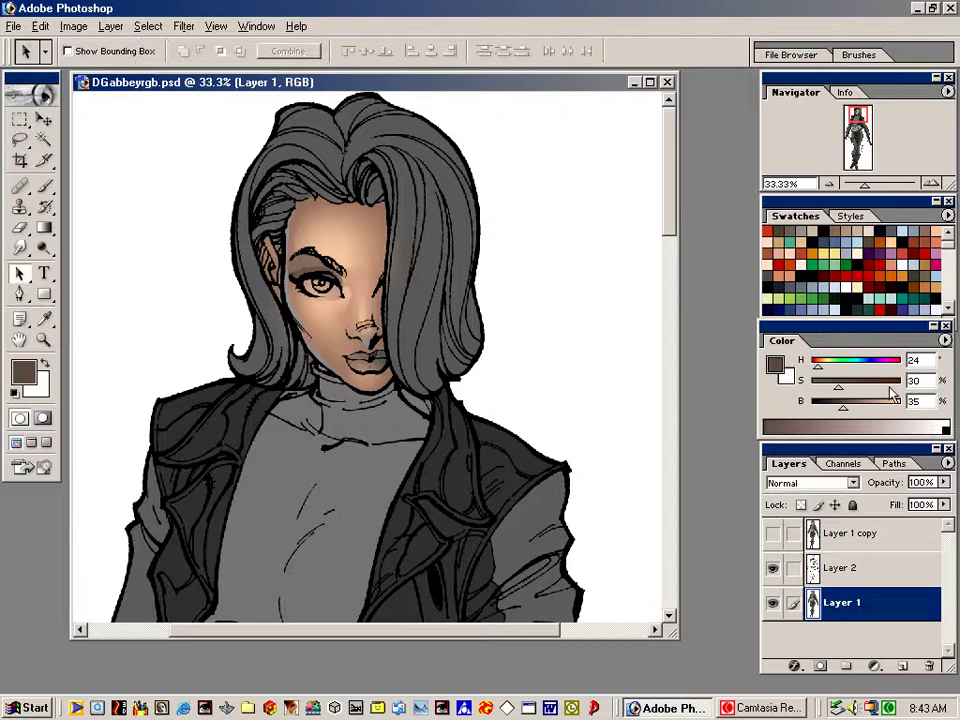
click(768, 242)
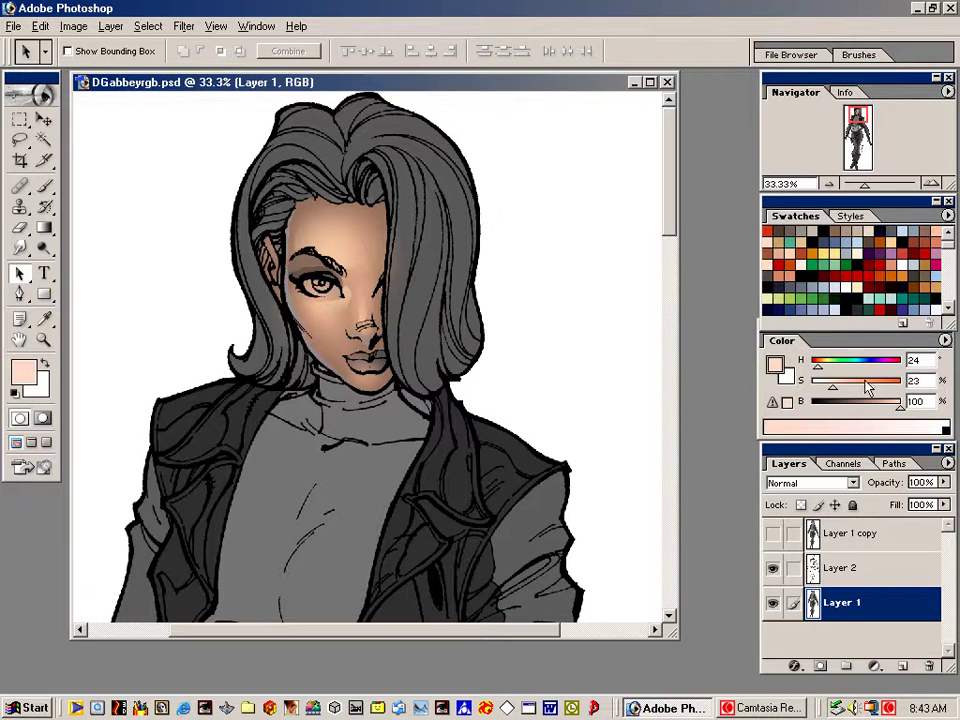
drag(817, 368, 821, 372)
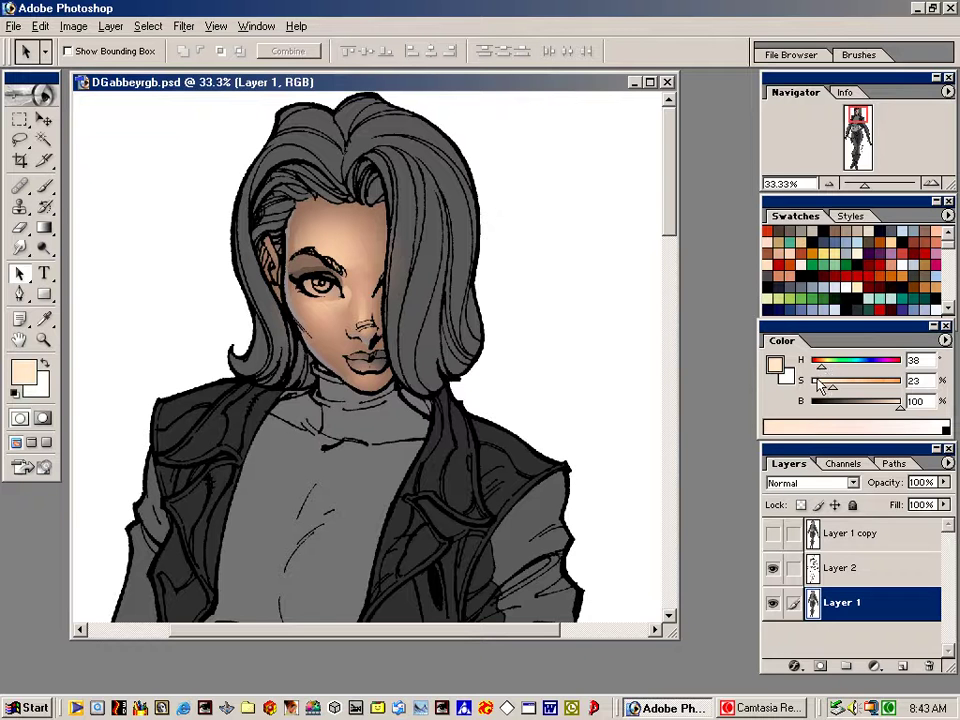
key(b)
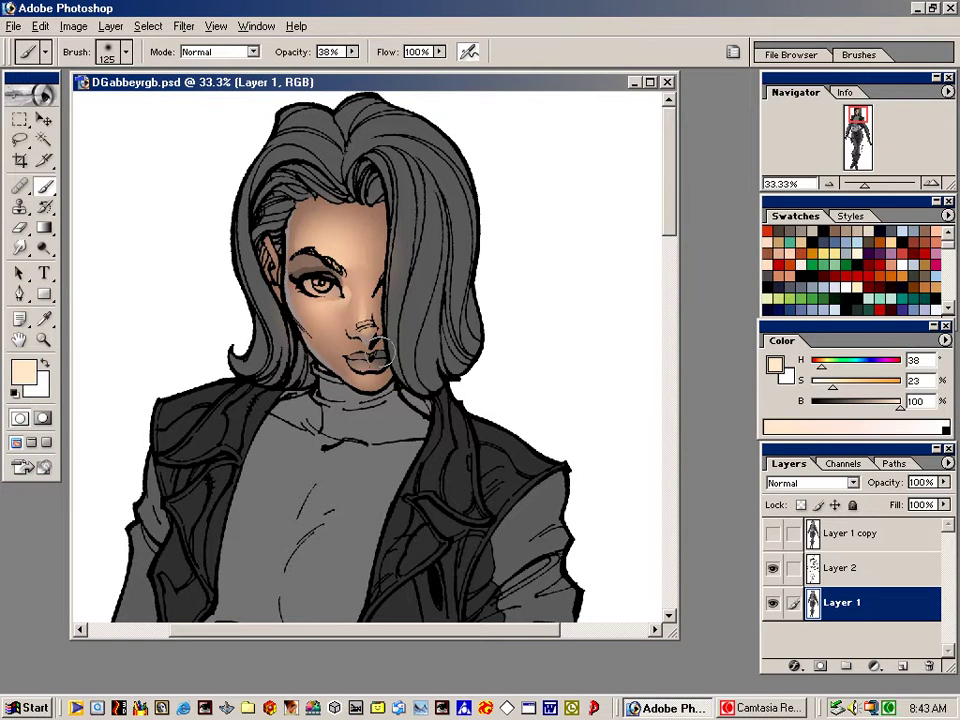
key(bracketleft)
key(bracketleft)
key(bracketleft)
key(bracketleft)
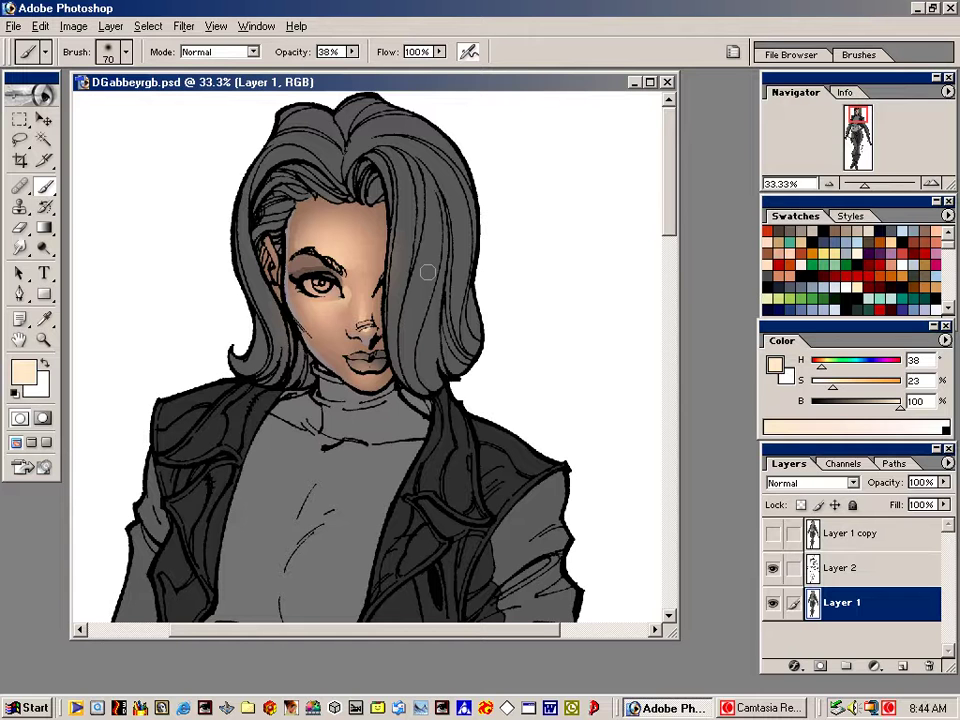
Lasso the cheek area beside the nose and hide the selection outline
key(l)
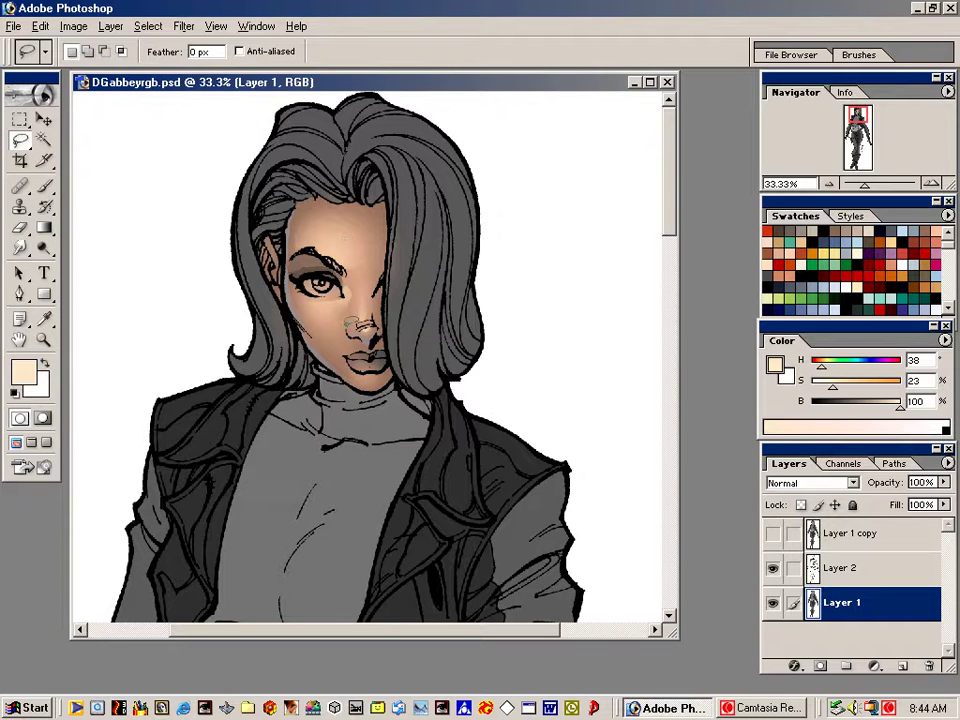
mouse_move(350, 320)
mouse_down()
mouse_move(349, 352)
mouse_move(319, 312)
mouse_move(332, 296)
mouse_move(358, 338)
mouse_up()
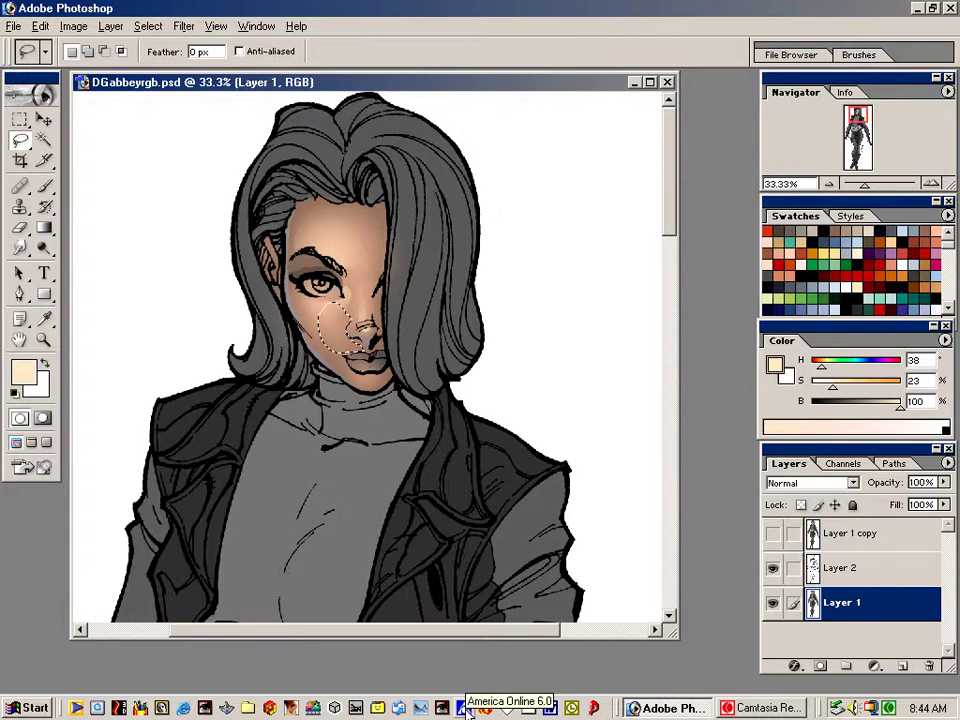
key(ctrl+h)
key(v)
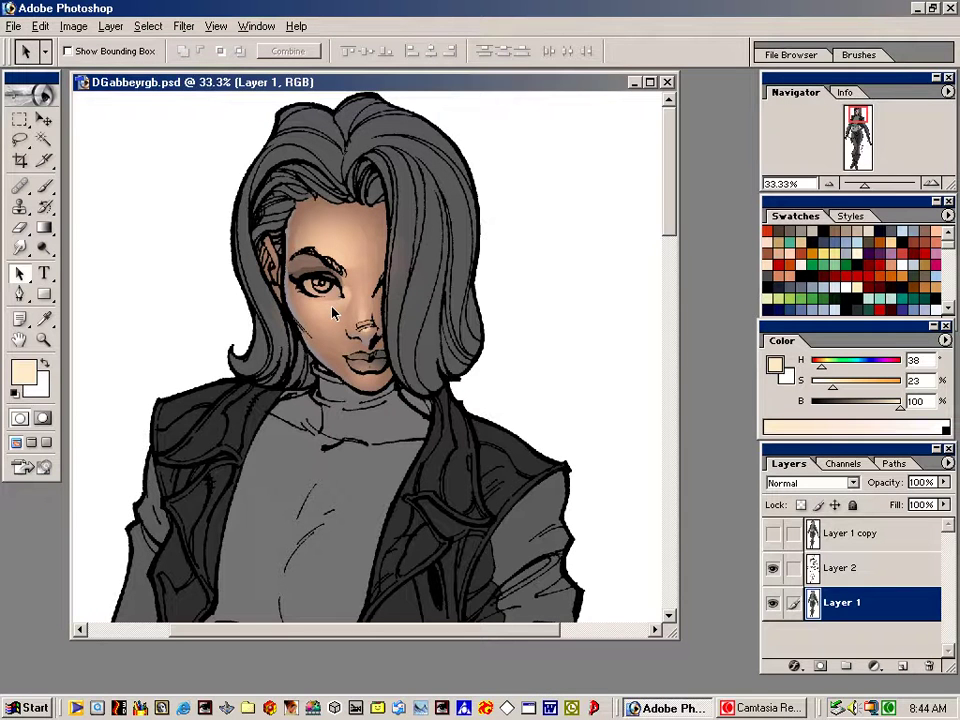
Sample skin tones around the nose and cheek and enlarge the paint brush to 90 px to model the selected cheek area
key(b)
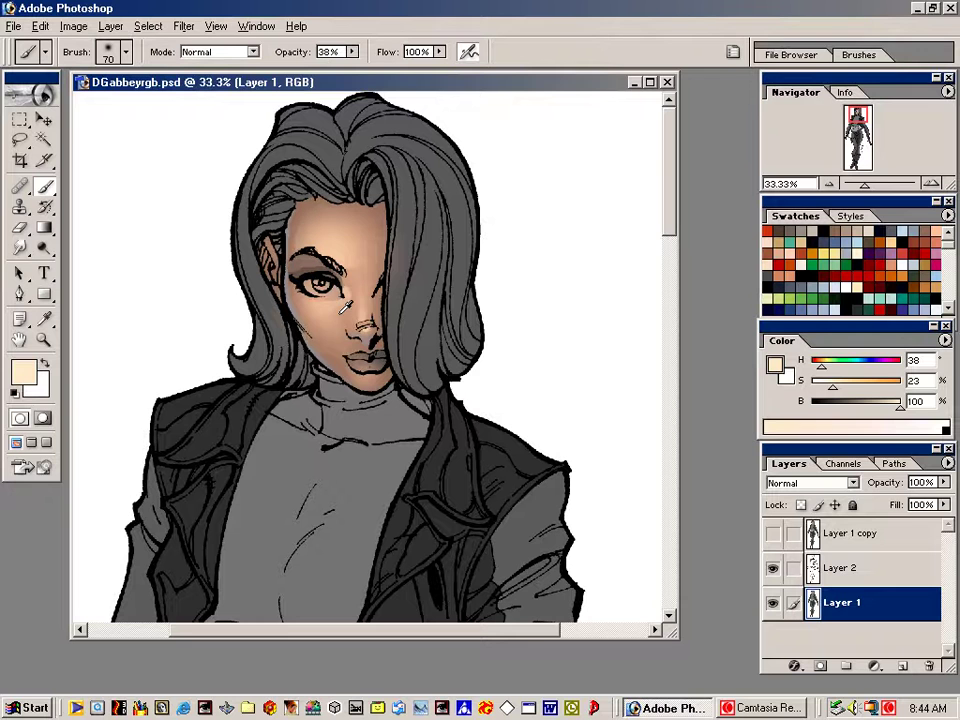
alt+click(371, 341)
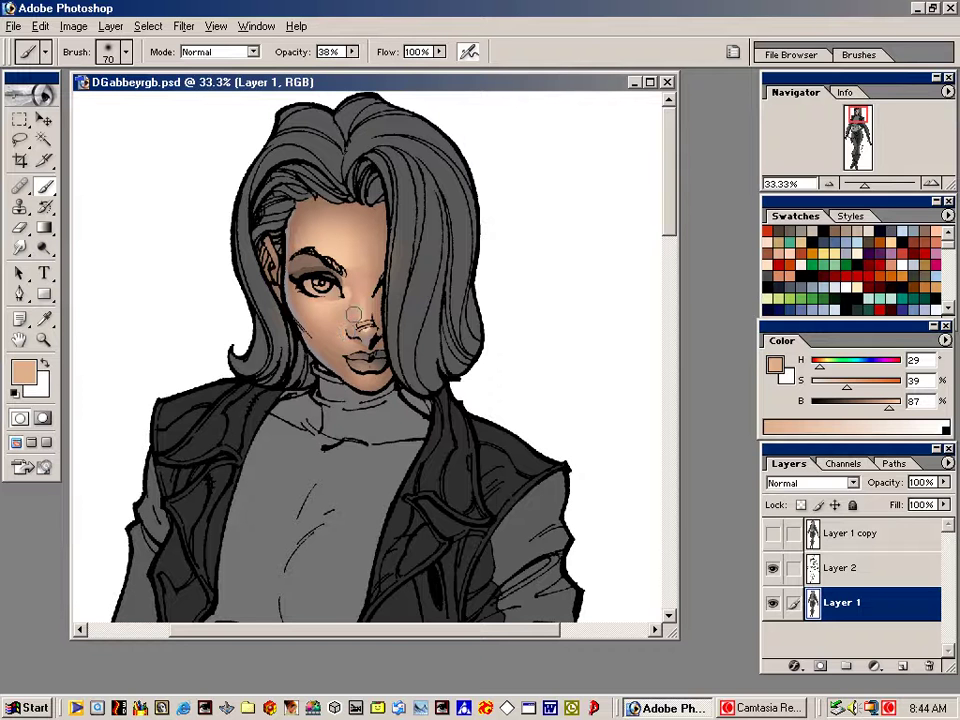
key(bracketright)
key(bracketright)
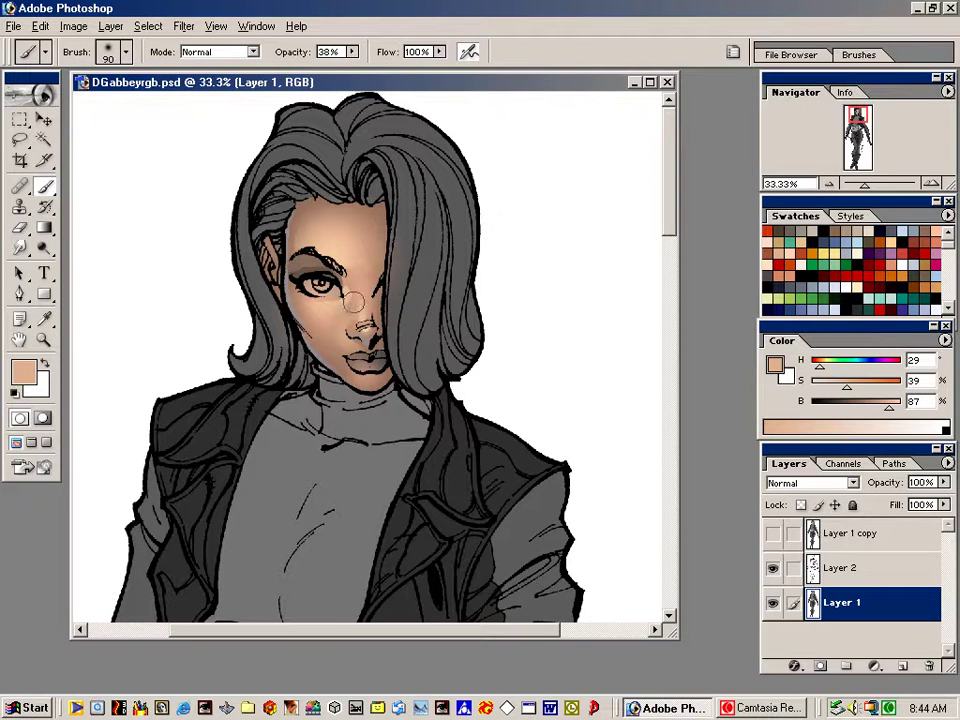
alt+click(353, 308)
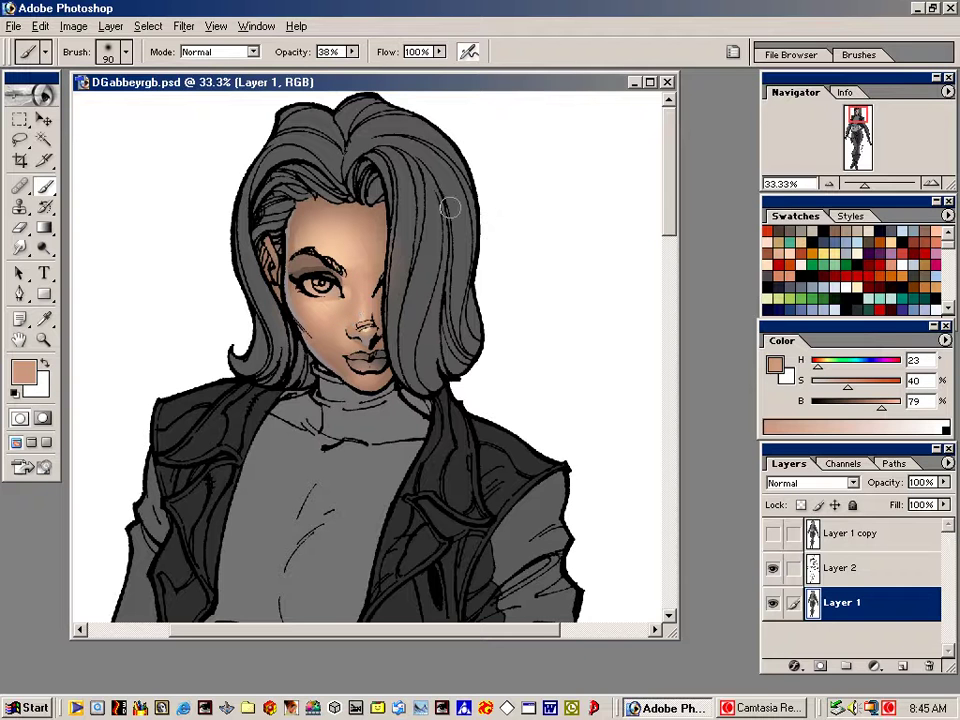
alt+click(338, 302)
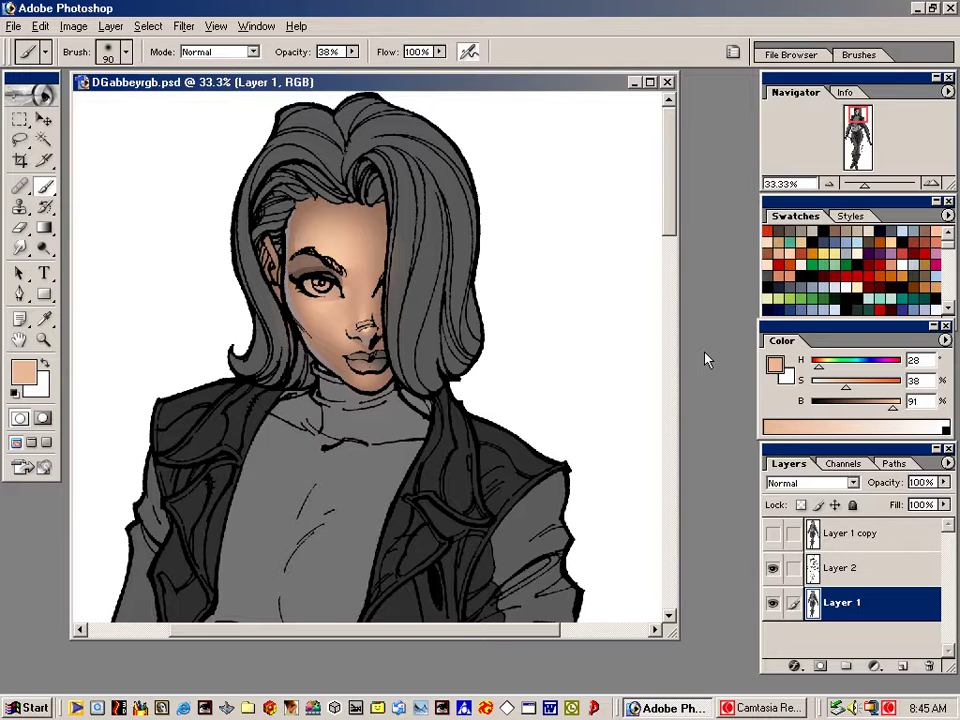
Select the lips with the Magic Wand on Layer 1 copy, return to Layer 1, and hide both the copy and the selection outline
key(l)
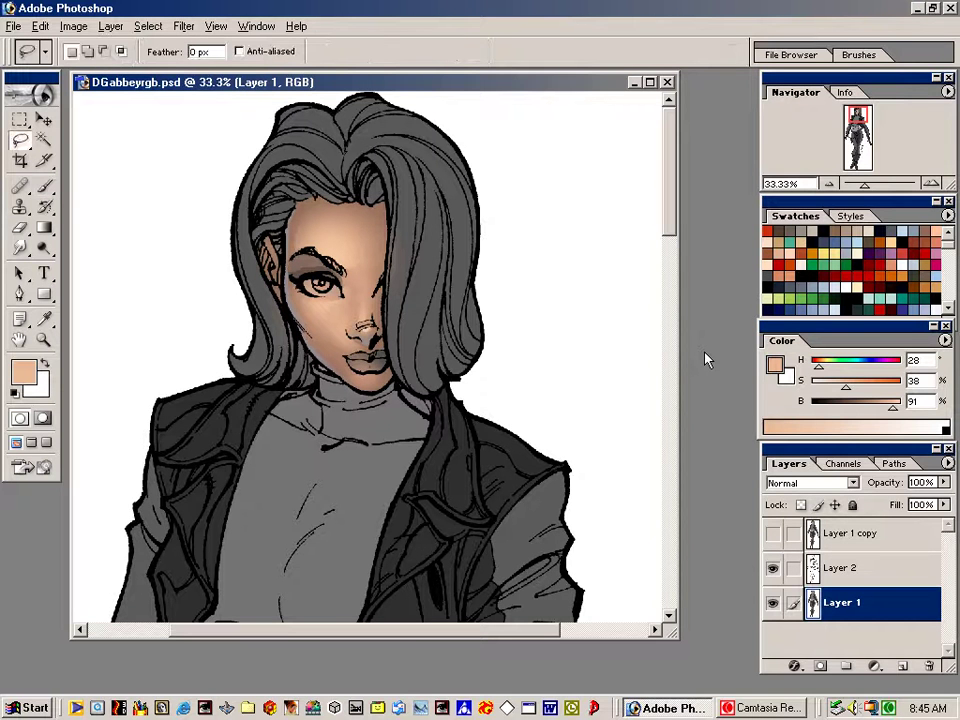
click(860, 535)
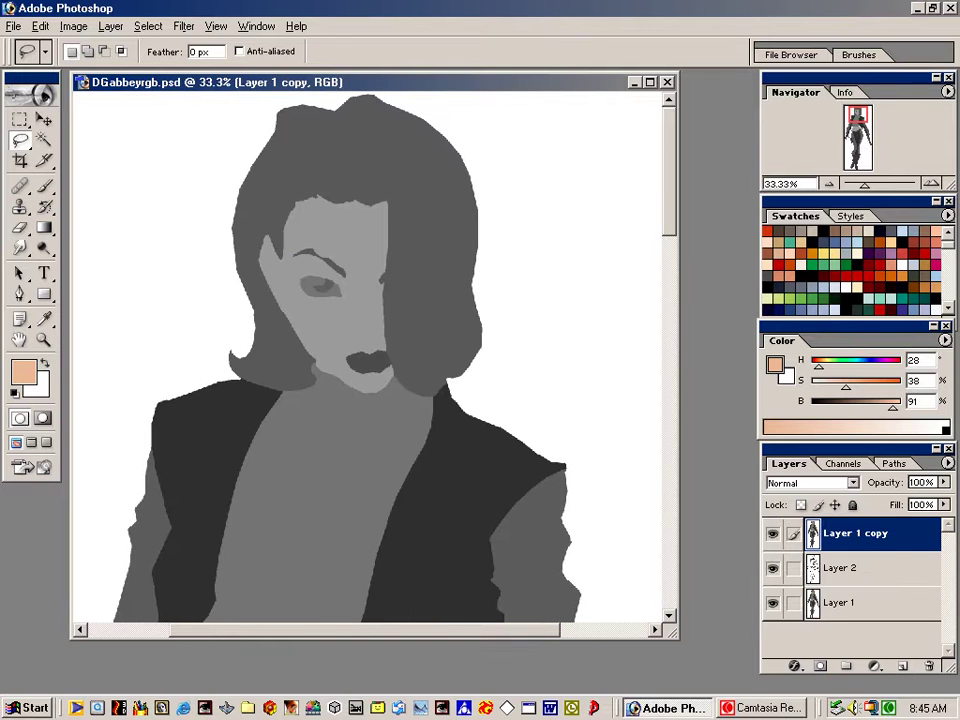
key(w)
click(368, 362)
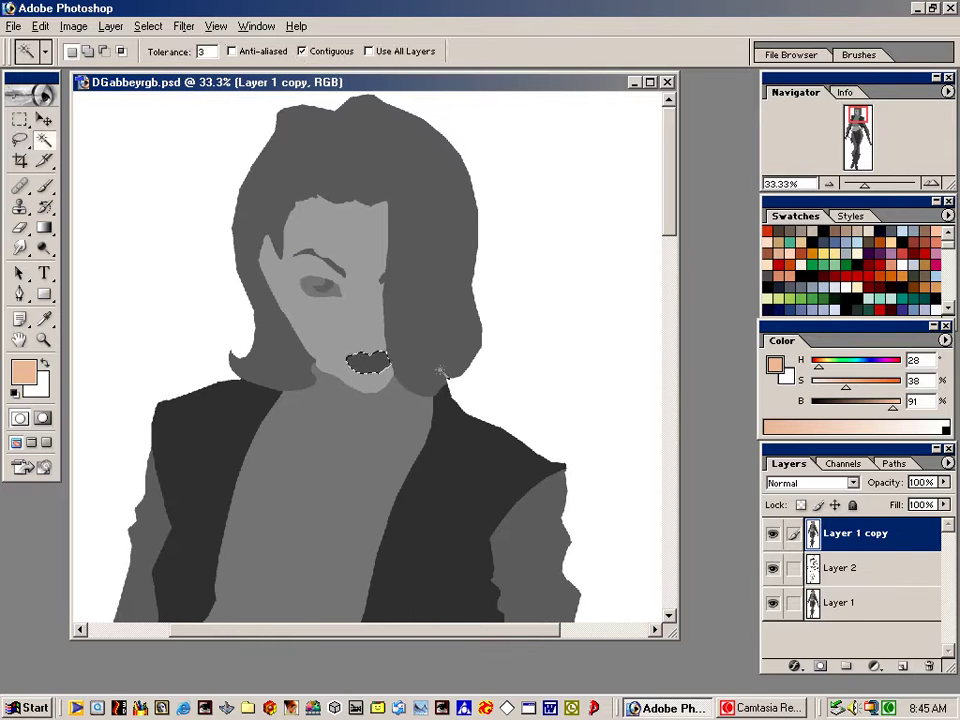
click(860, 600)
click(772, 533)
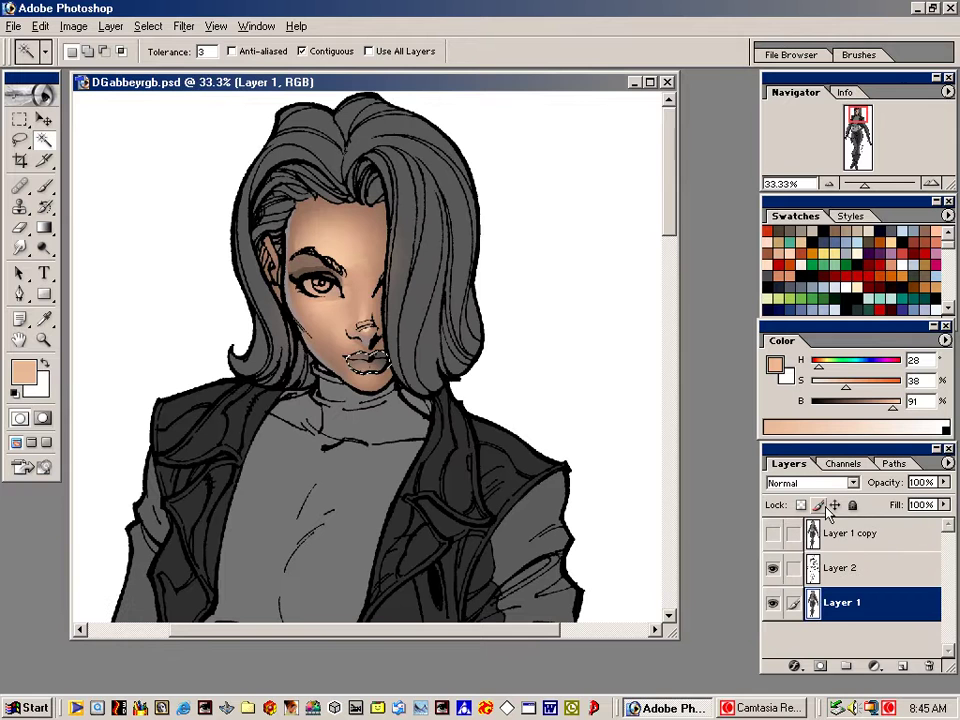
key(ctrl+d)
Paint the selected lips dark red (H 0, S 100, B 48) with the 90 px brush
key(b)
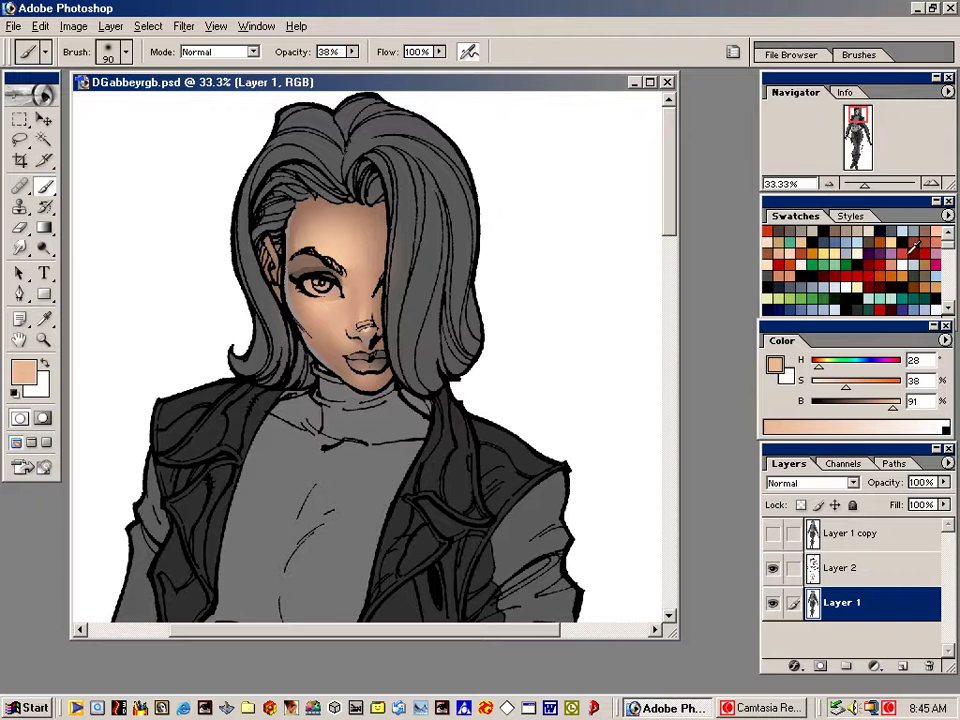
click(873, 261)
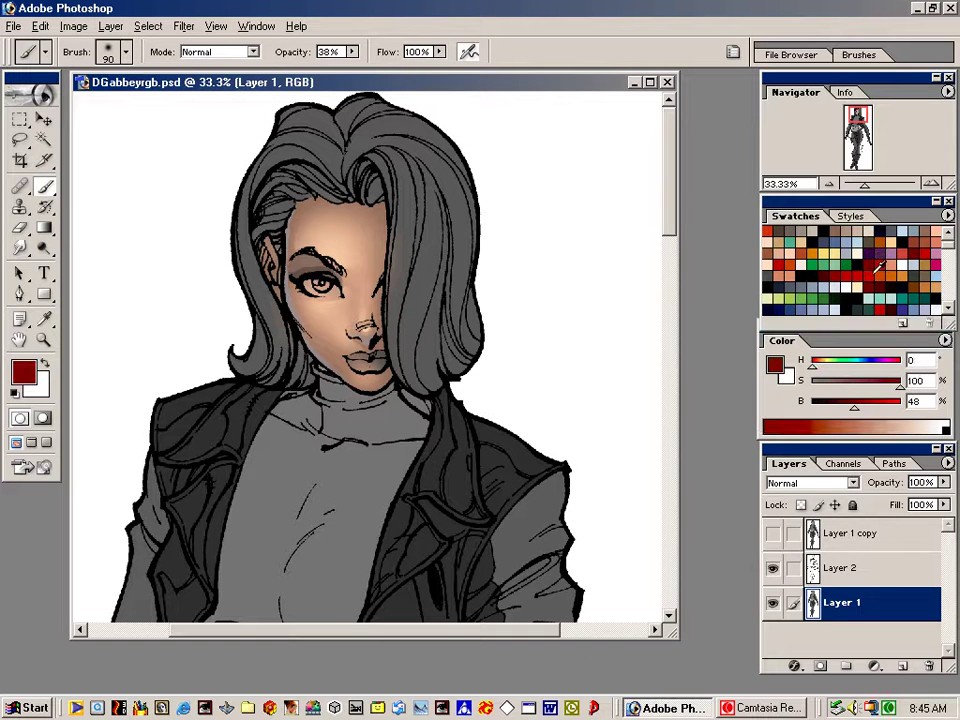
mouse_move(359, 362)
mouse_down()
mouse_move(392, 362)
mouse_move(352, 357)
mouse_move(403, 354)
mouse_move(358, 359)
mouse_move(394, 359)
mouse_move(358, 361)
mouse_move(389, 369)
mouse_move(352, 358)
mouse_move(384, 358)
mouse_move(366, 360)
mouse_move(385, 373)
mouse_move(376, 357)
mouse_up()
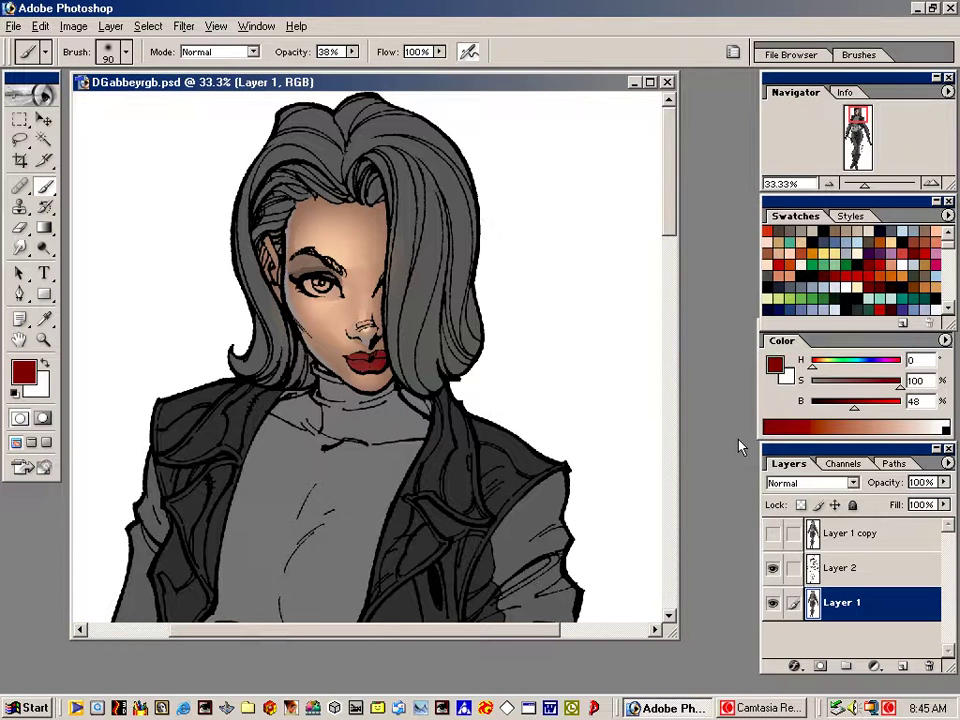
Darken the red to brightness 35, reduce the brush to 70 px, and shade the lips
drag(855, 408, 853, 410)
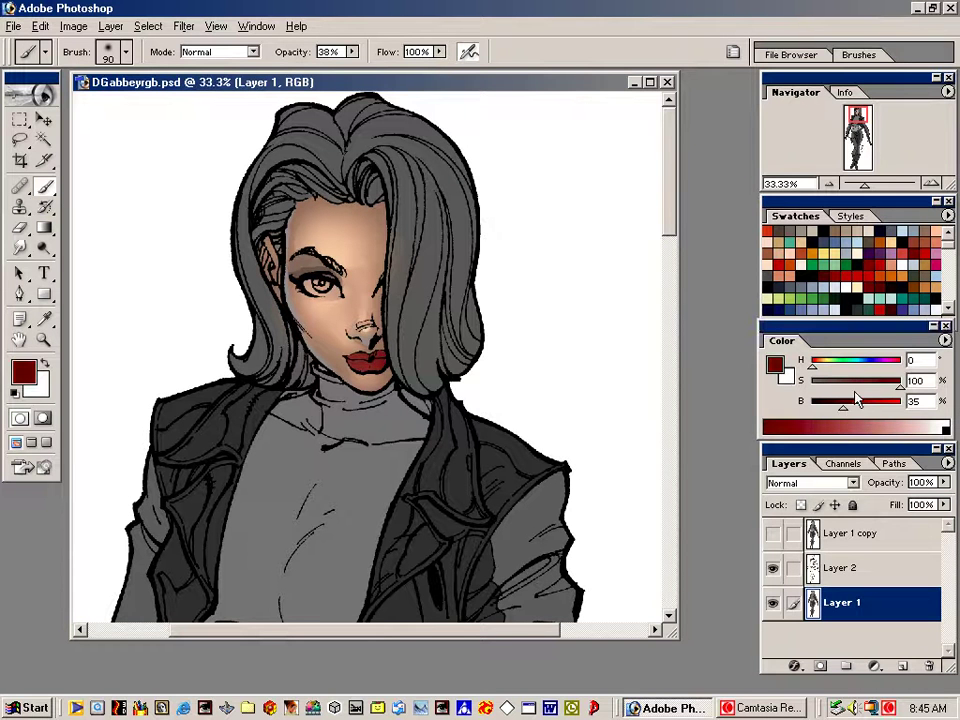
key(bracketleft)
key(bracketleft)
Pick an orange swatch, adjust it to H 22, S 63, B 86, and paint lighter tones on the lips with a 30 px brush
click(888, 268)
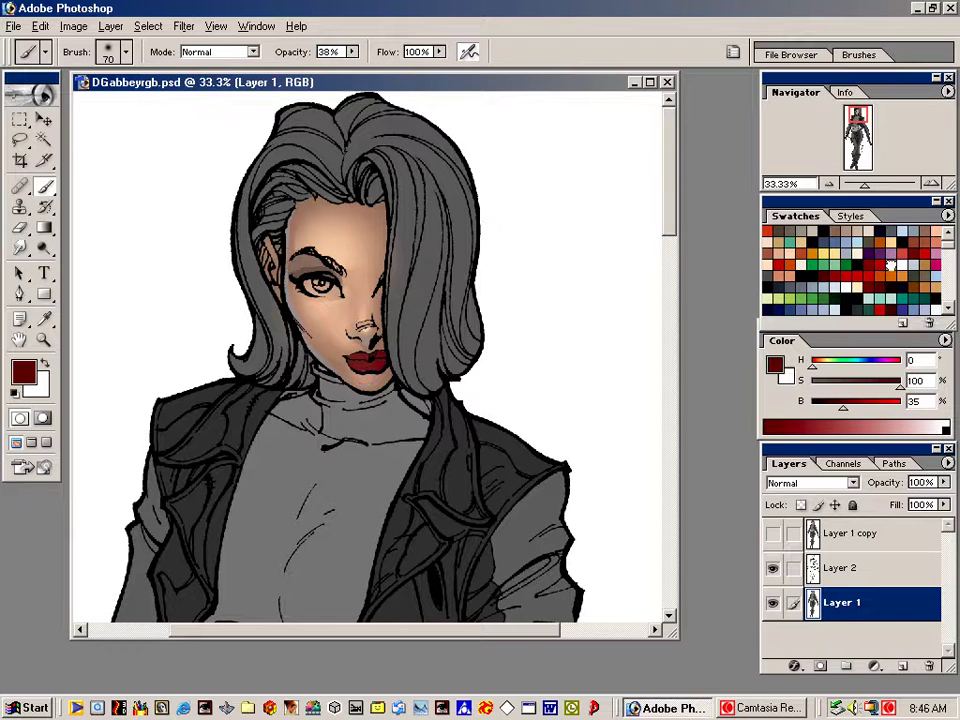
drag(856, 386, 868, 386)
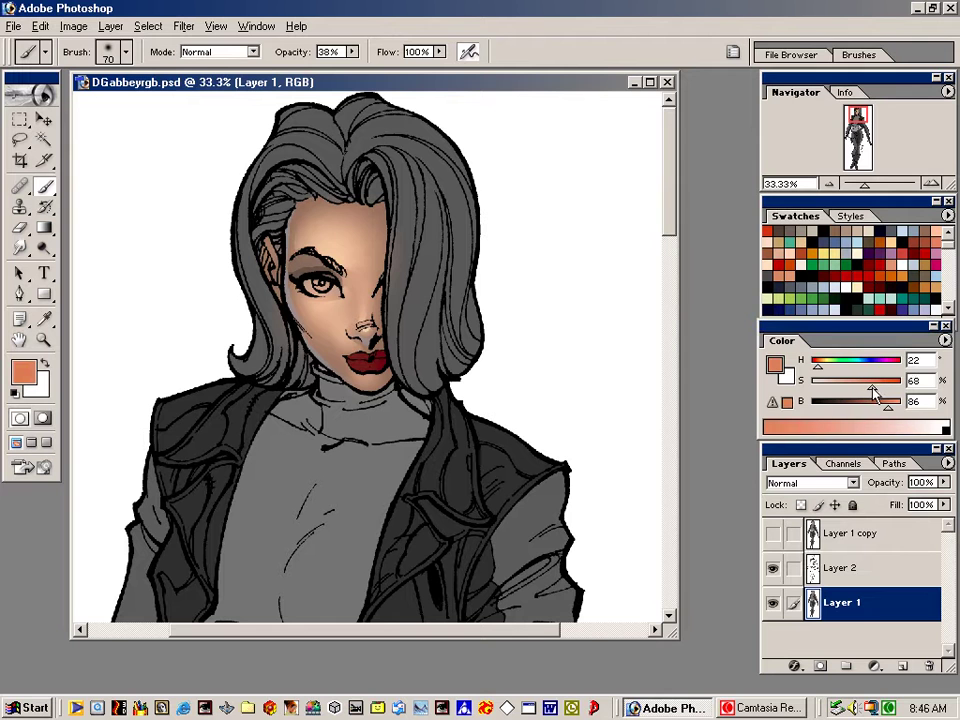
key(bracketleft)
key(bracketleft)
key(bracketleft)
key(bracketleft)
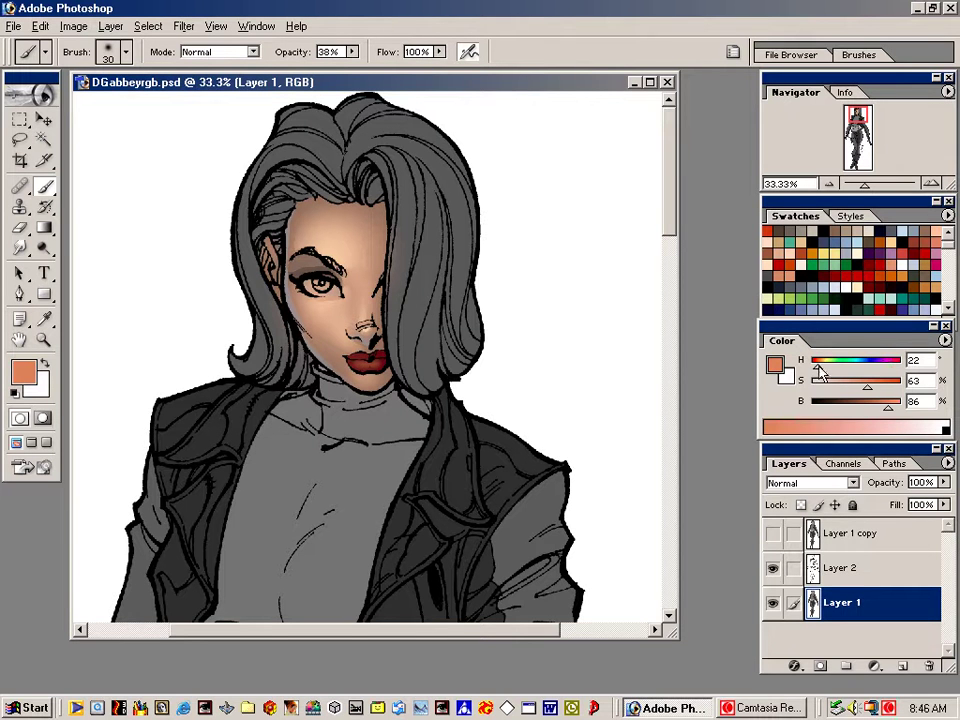
Shift the paint to light red (H 360, S 60, B 100) and brighten the lips, enlarging the brush to 40 px
click(900, 366)
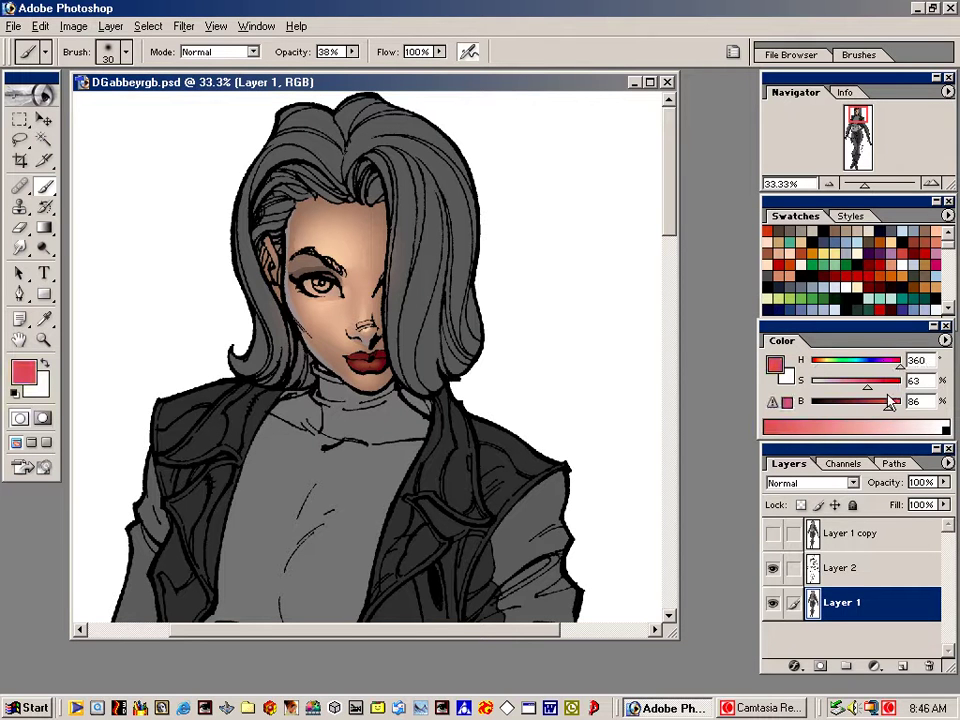
mouse_move(867, 386)
mouse_down()
mouse_move(855, 392)
mouse_move(901, 405)
mouse_move(864, 390)
mouse_up()
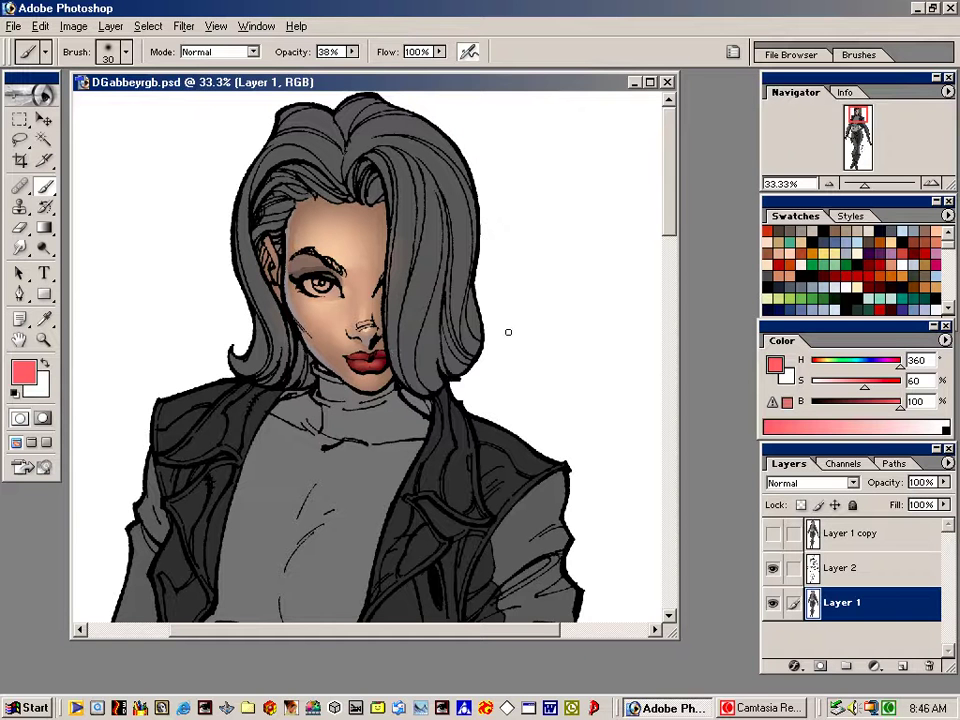
key(l)
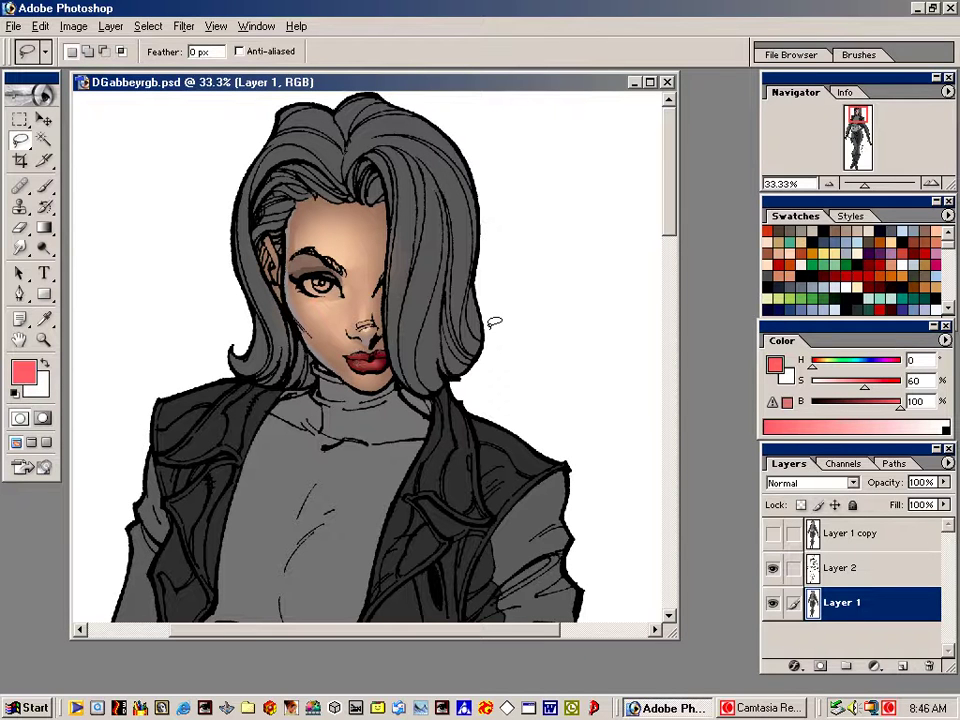
key(b)
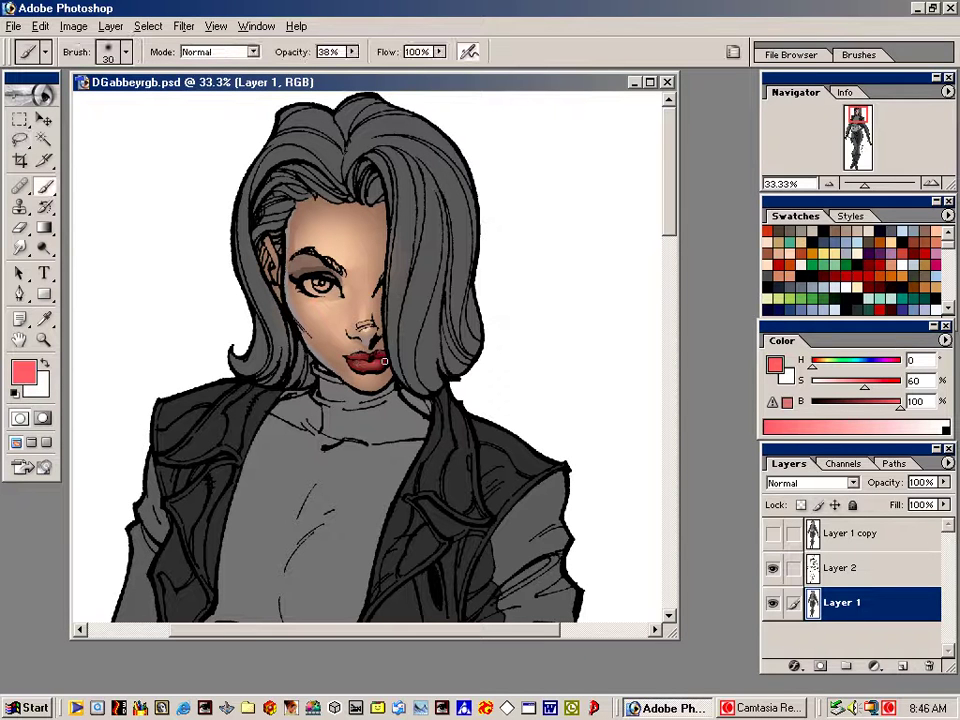
key(bracketright)
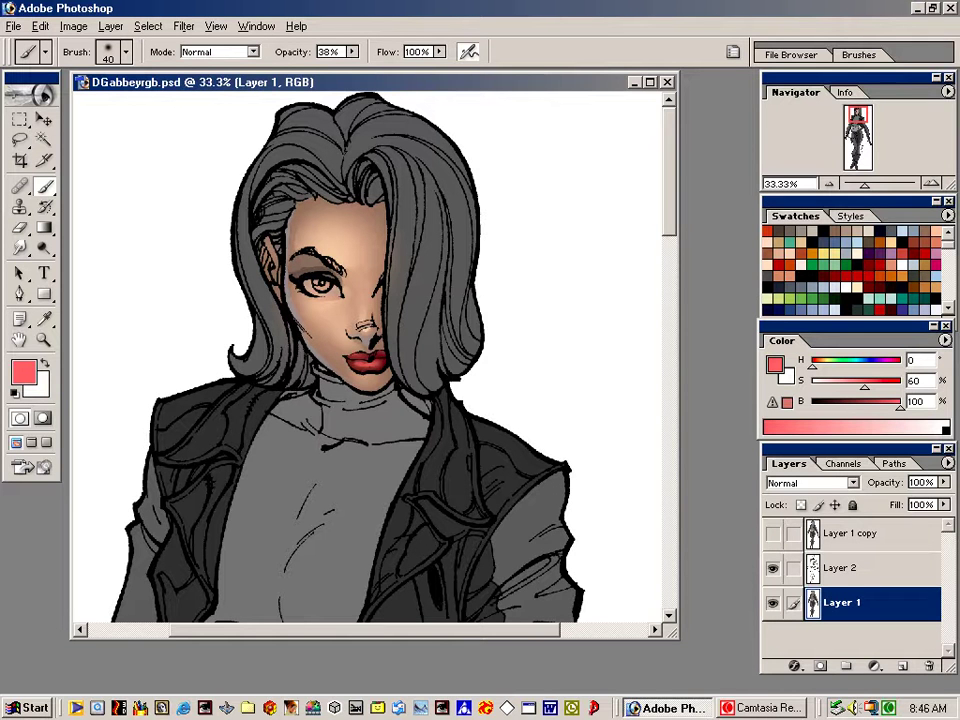
Swap the paint color to white and add a highlight to the lower lip with a 30 px brush
key(l)
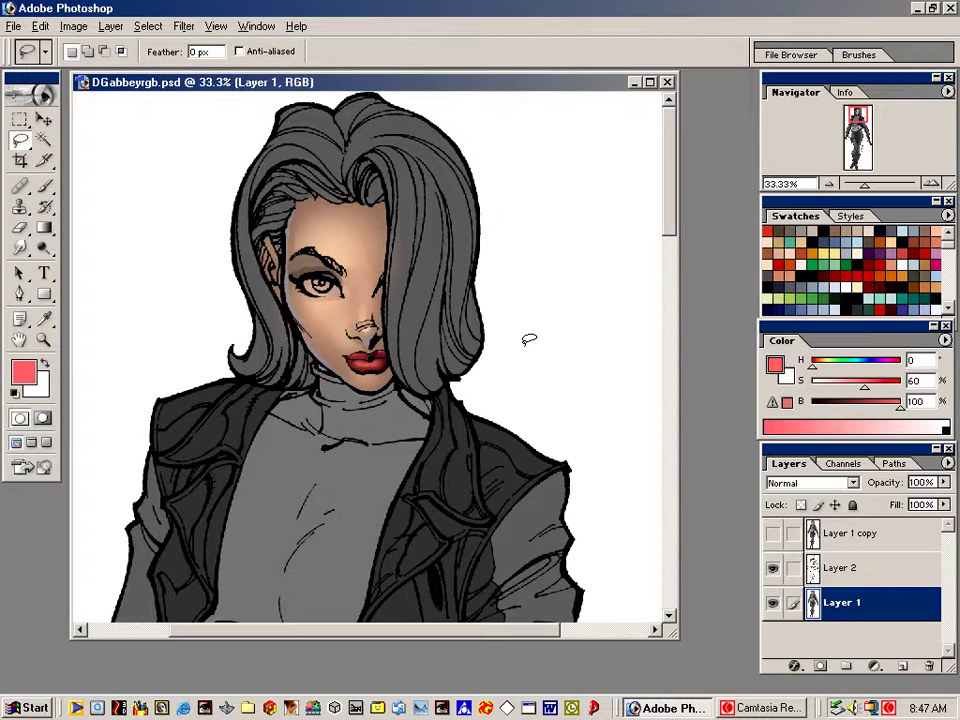
key(x)
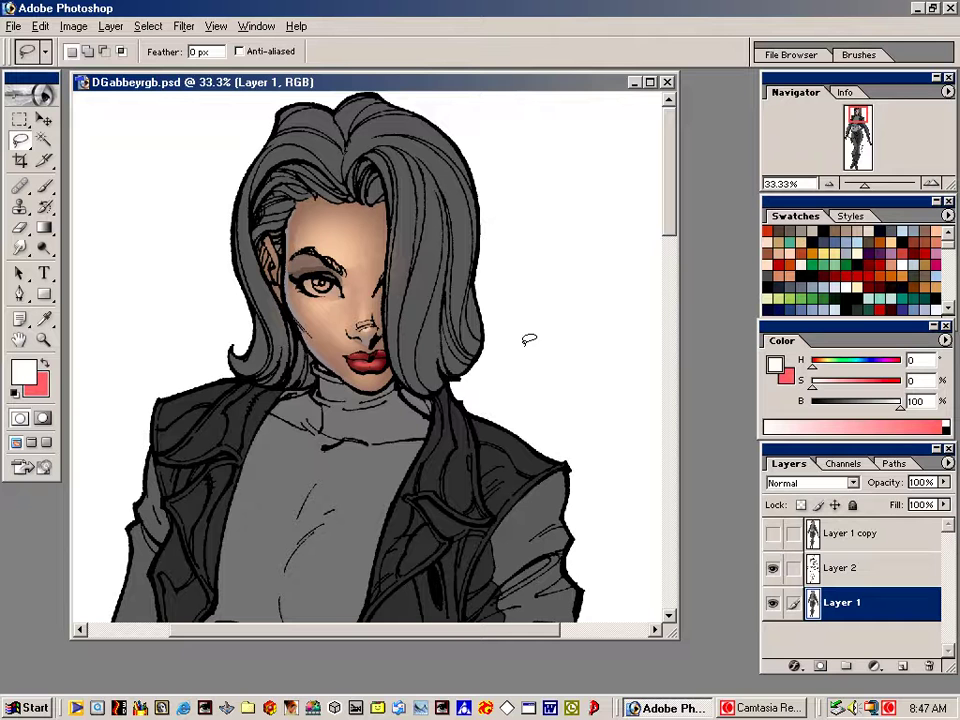
key(b)
key(bracketleft)
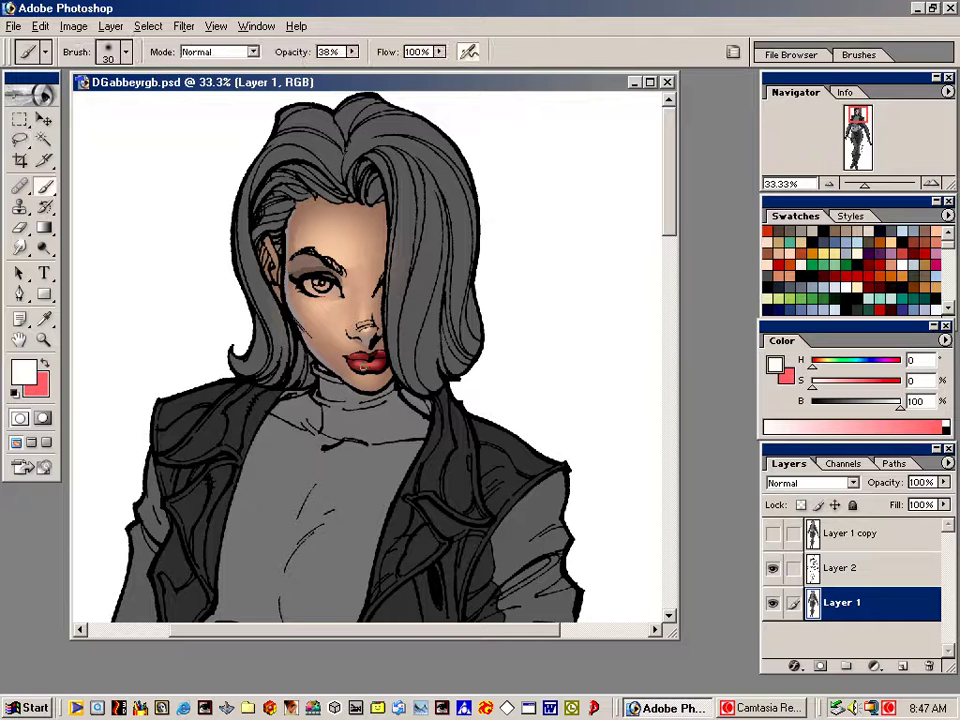
click(367, 364)
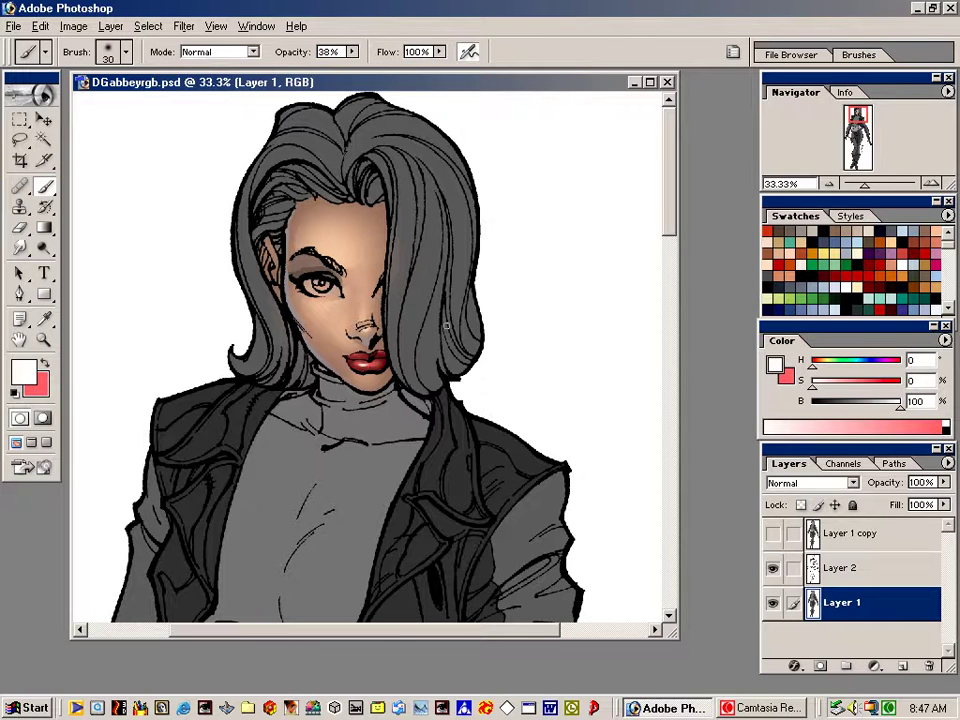
Select the eye white with the Magic Wand on Layer 1 copy, return to Layer 1, and hide the copy and the selection outline
key(l)
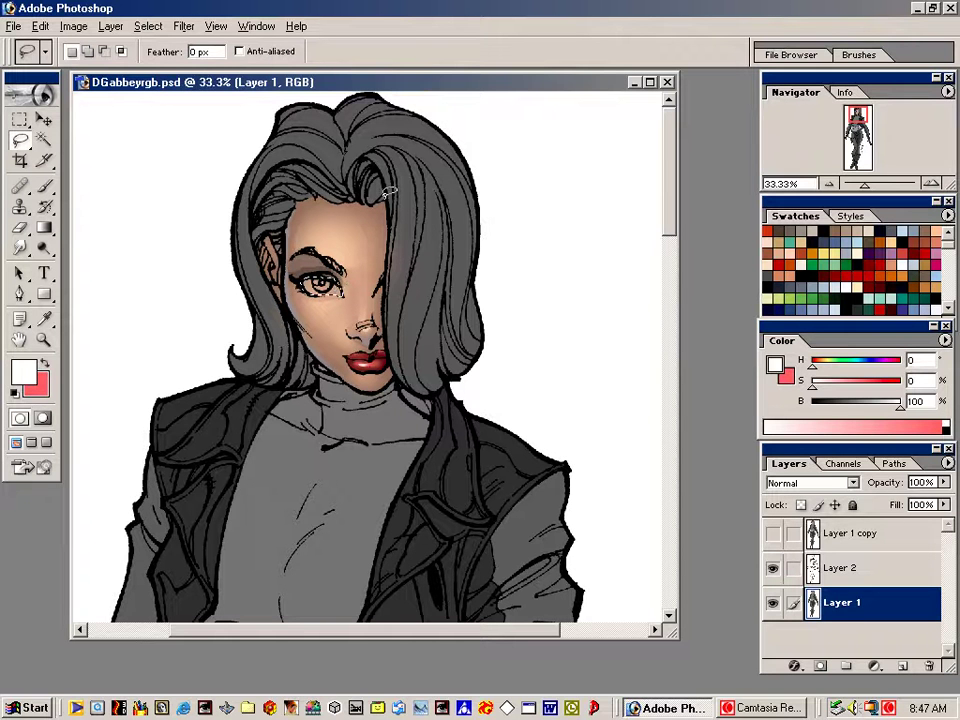
click(772, 533)
click(850, 533)
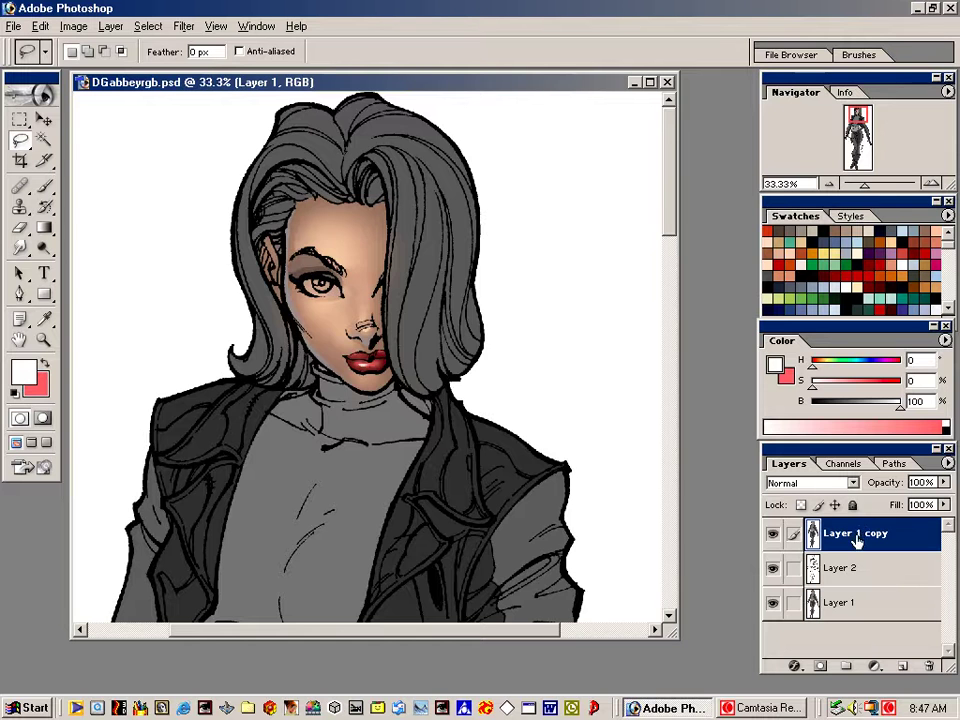
key(w)
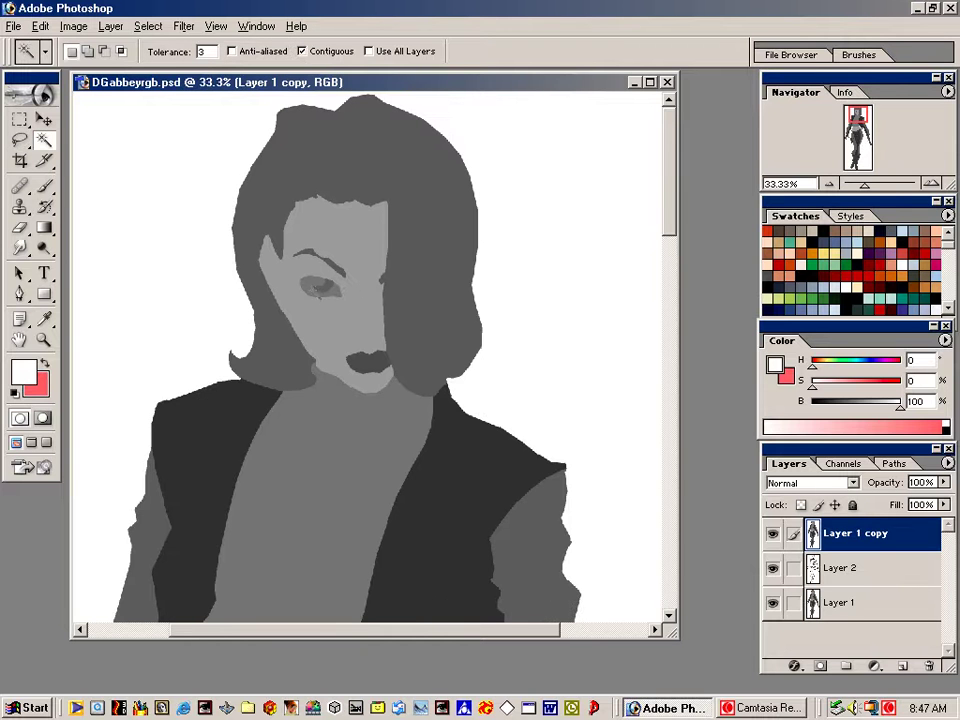
click(318, 287)
click(850, 603)
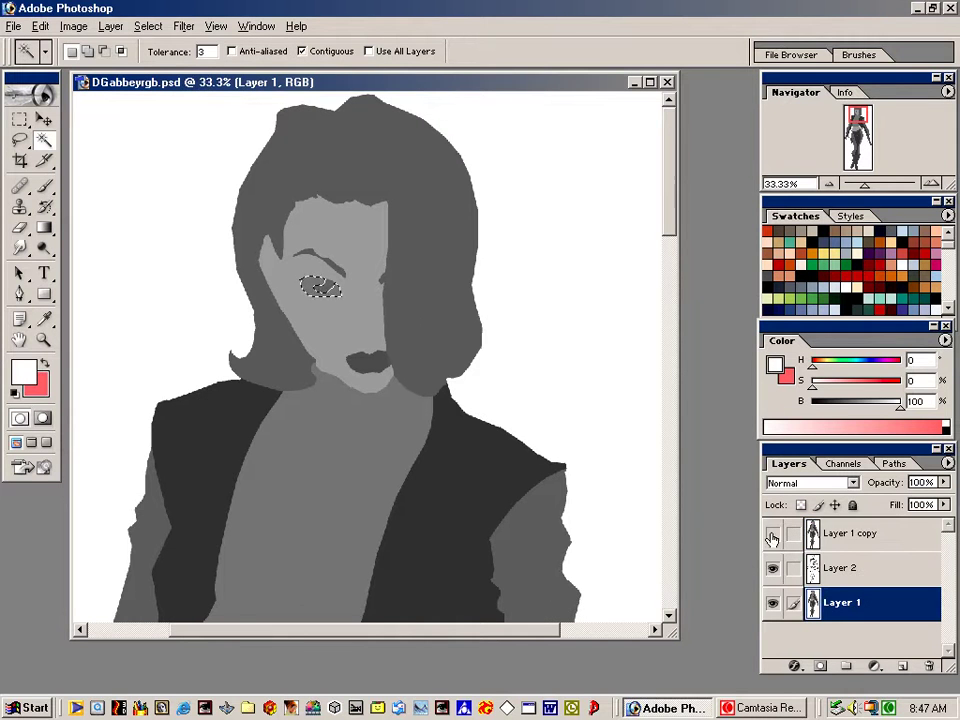
click(772, 533)
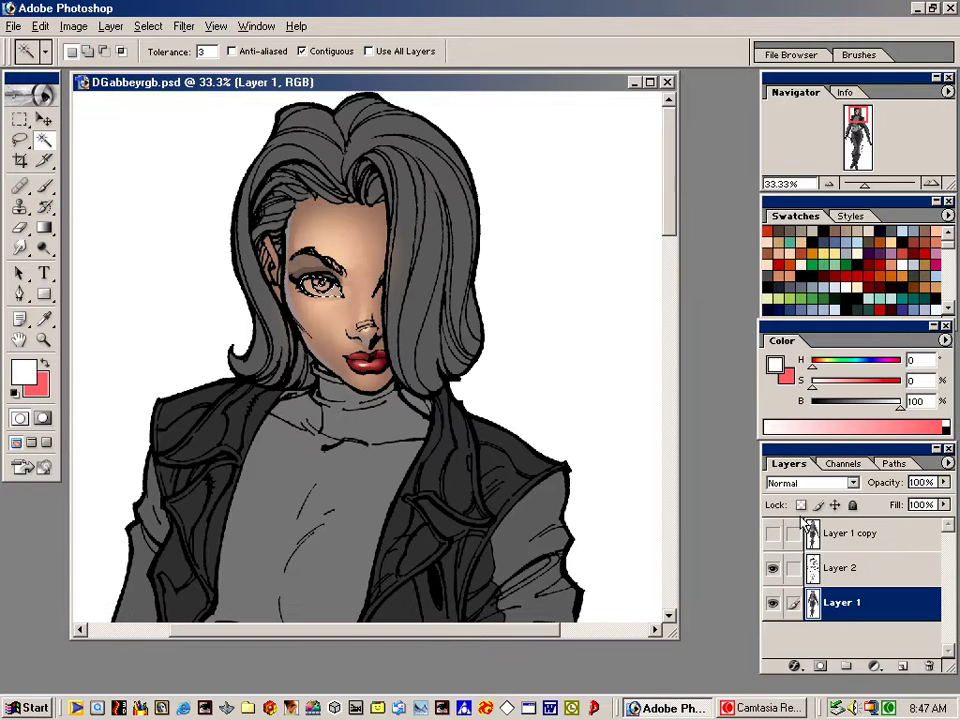
key(ctrl+d)
Choose the blue-gray swatch (H 211, S 20, B 69) and enlarge the paint brush to 70 px for the eye white
key(a)
click(911, 234)
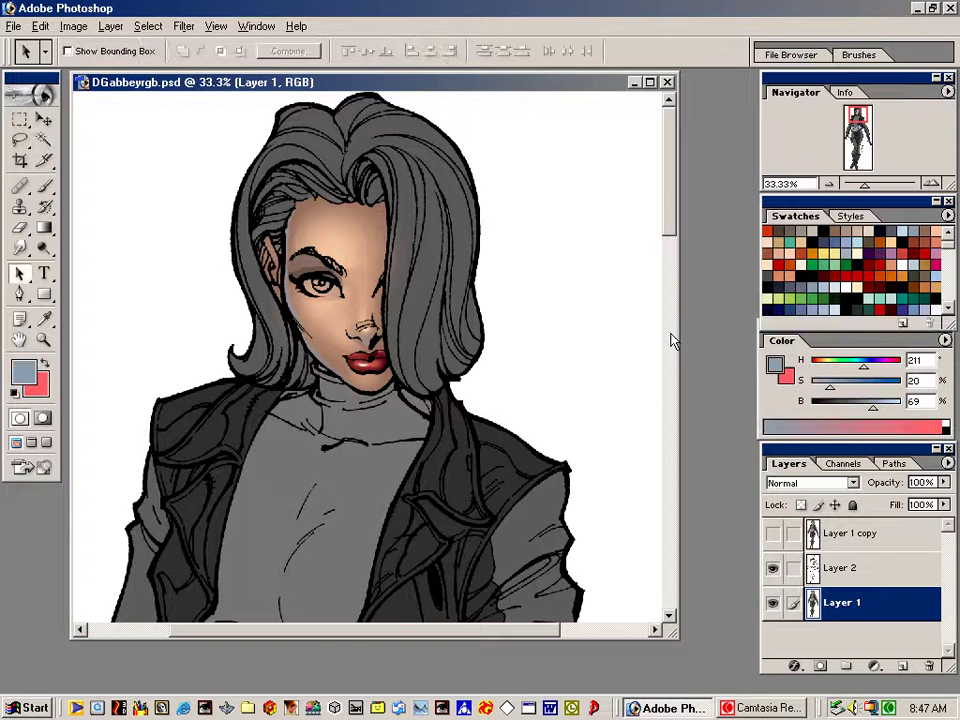
key(b)
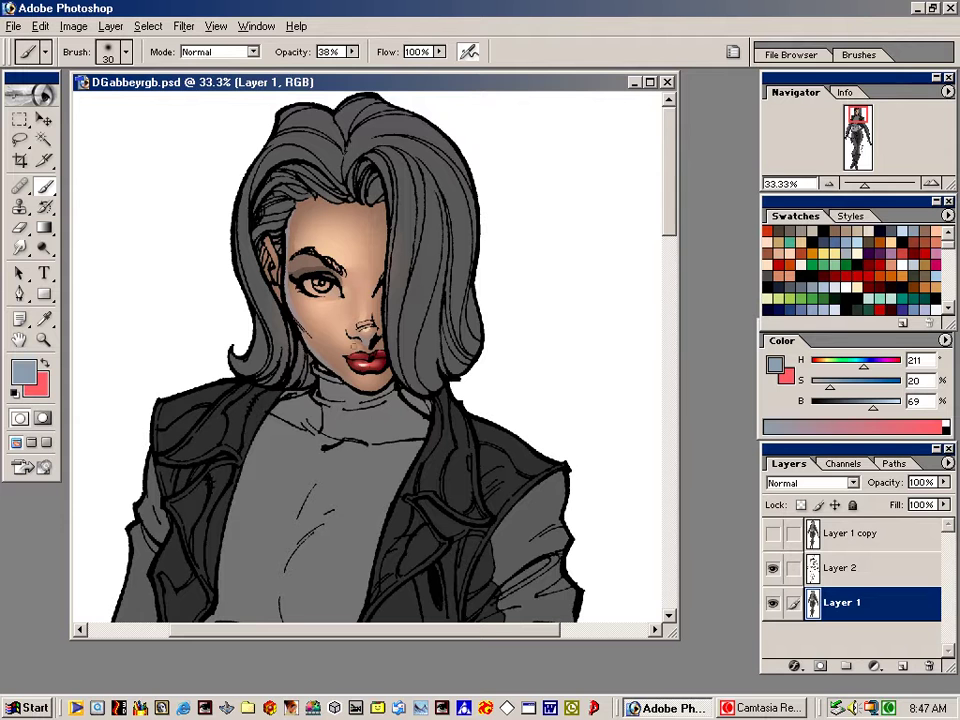
key(bracketright)
key(bracketright)
key(bracketright)
Paint the lower eye white with light beige (H 36, S 14, B 89) using a 60 px brush
click(867, 231)
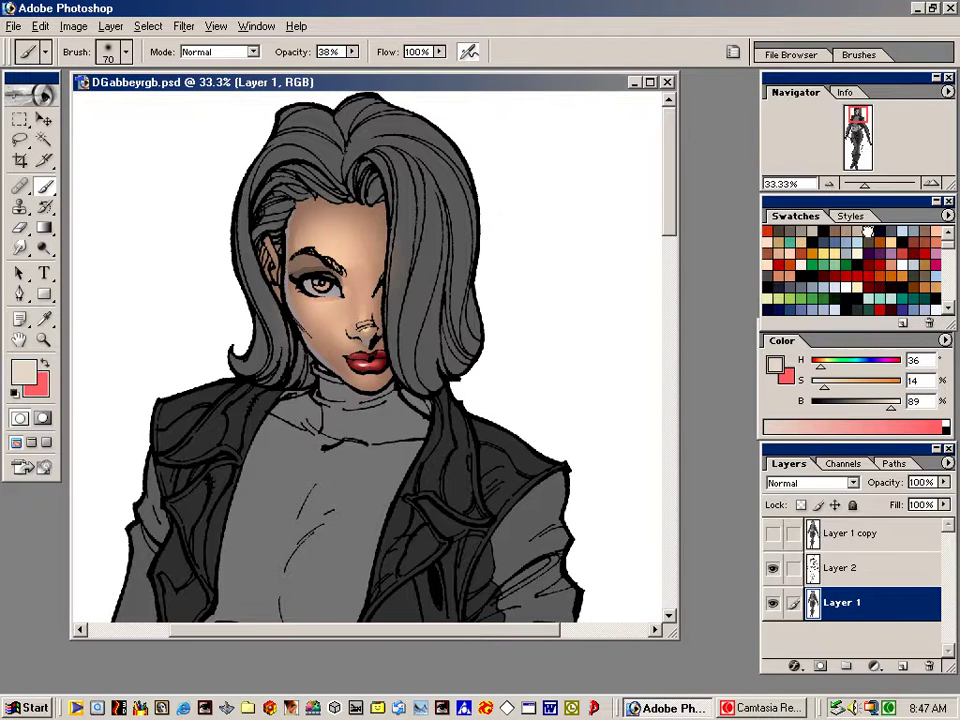
key([)
drag(319, 294, 333, 291)
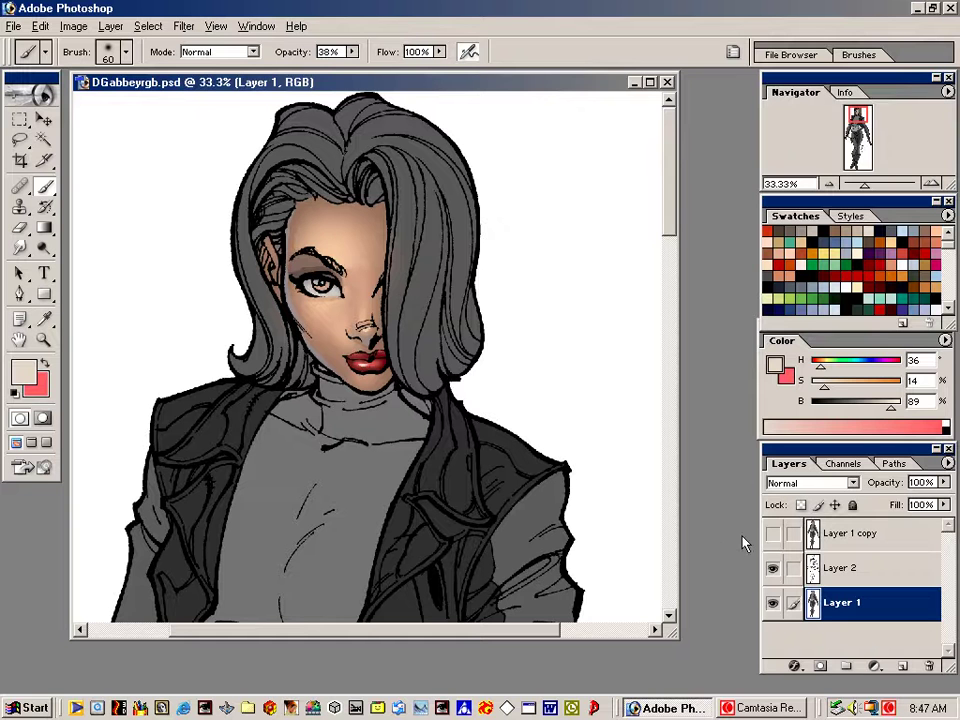
Shade the upper part of the eye white using blue-gray and dark gray (H 223, S 14, B 39) swatches, reducing the brush to 30 px
click(911, 233)
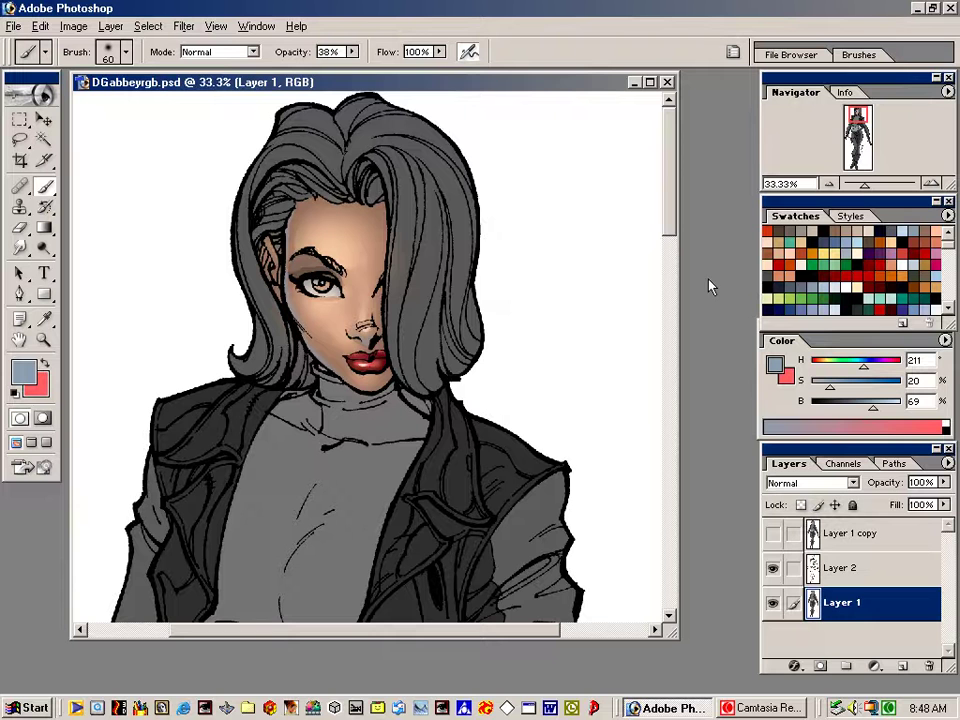
click(890, 231)
key(bracketleft)
key(bracketleft)
key(bracketleft)
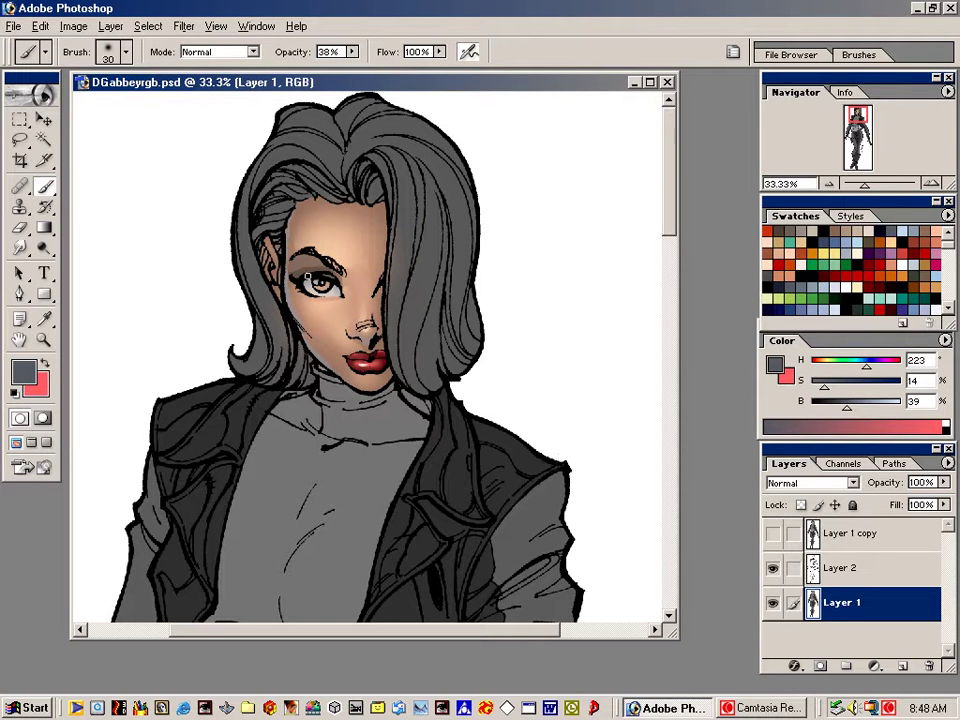
drag(308, 276, 340, 286)
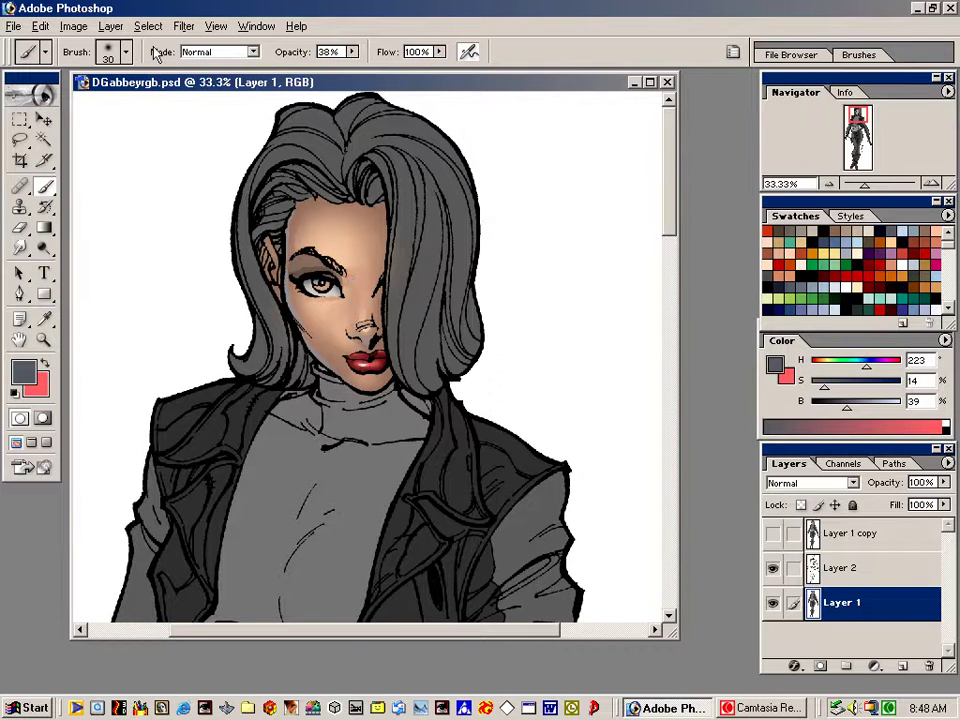
Switch to the hard round 36 px brush, reduce it to 30 px, and set the paint color to white
click(104, 51)
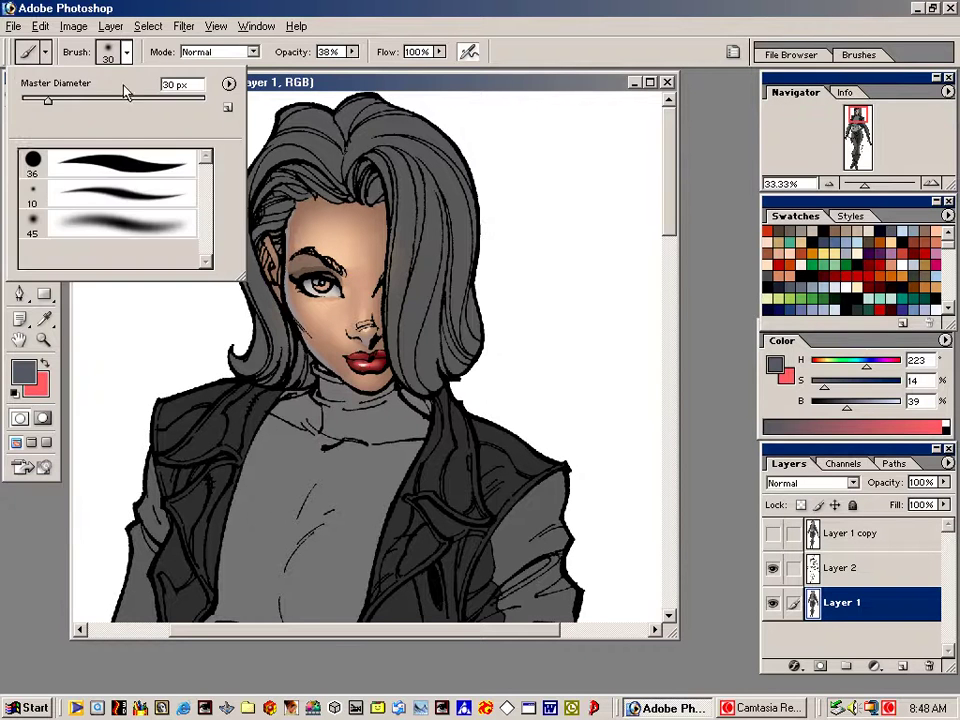
double_click(141, 172)
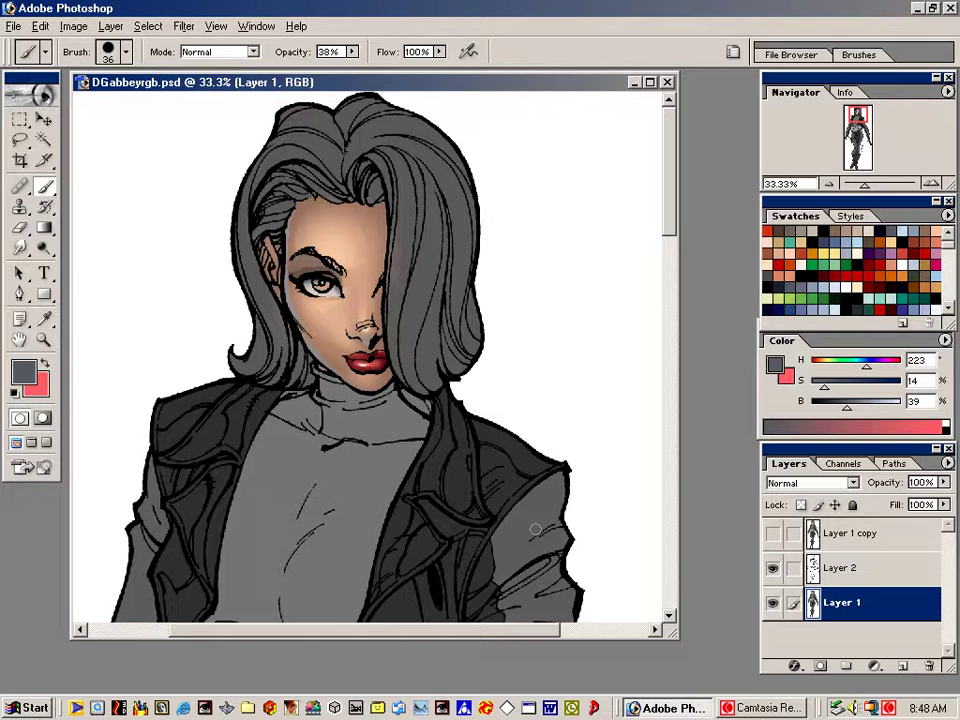
key(l)
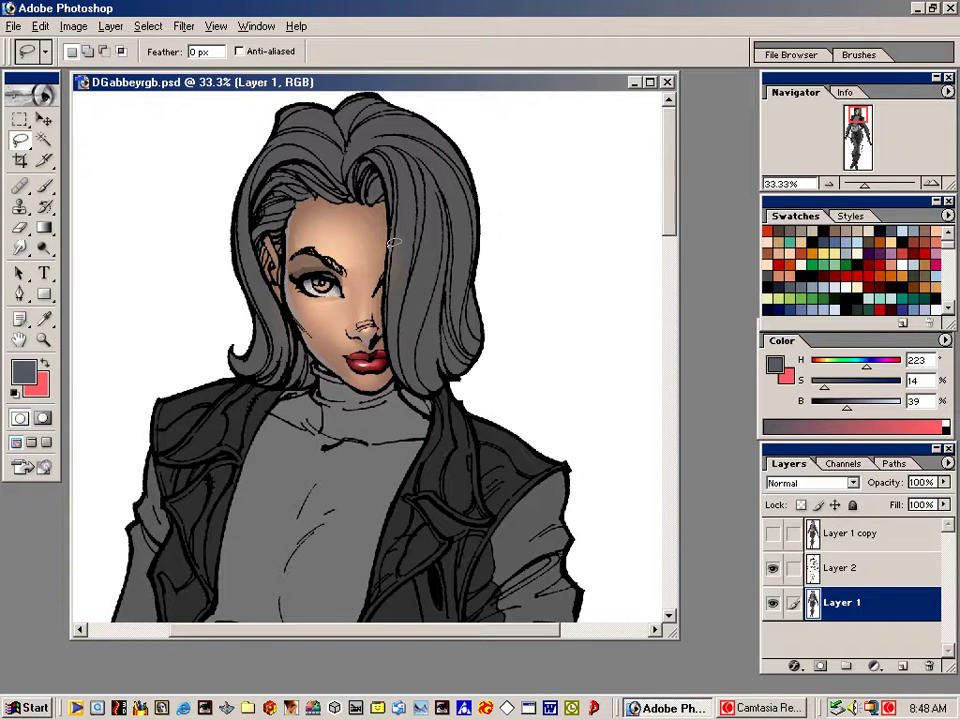
key(b)
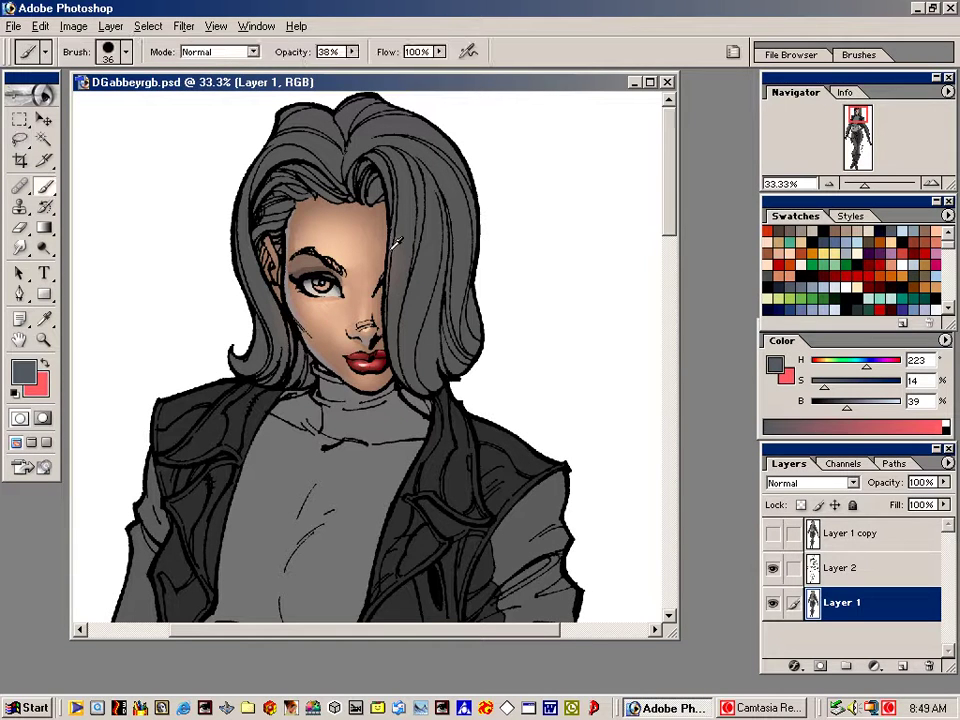
click(901, 264)
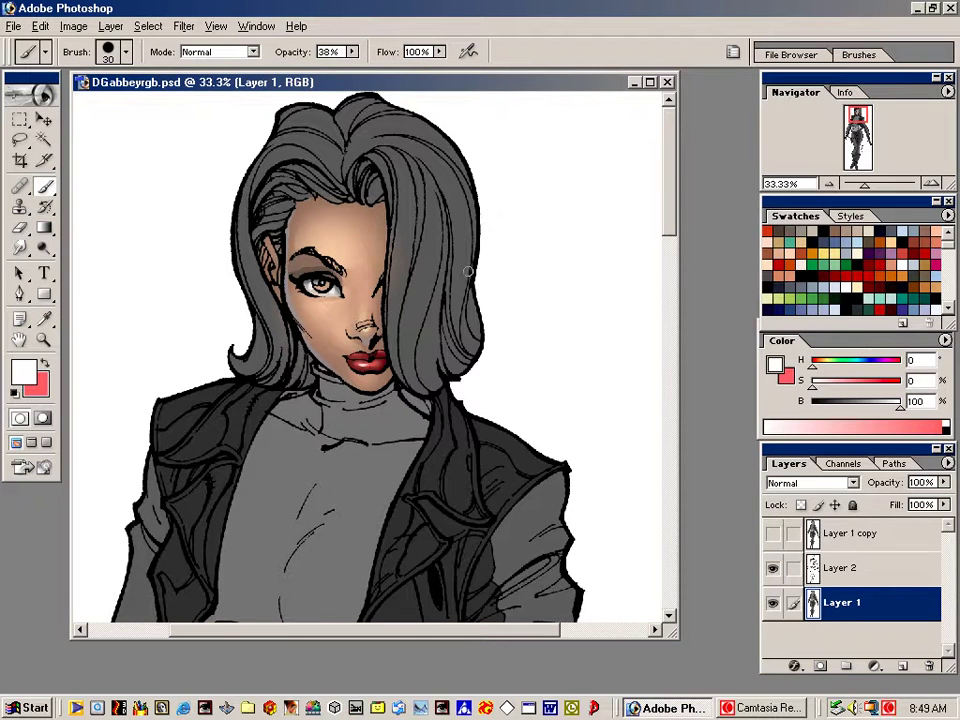
Select the iris with the Magic Wand on Layer 1 copy, return to Layer 1, and hide the copy
click(848, 535)
key(w)
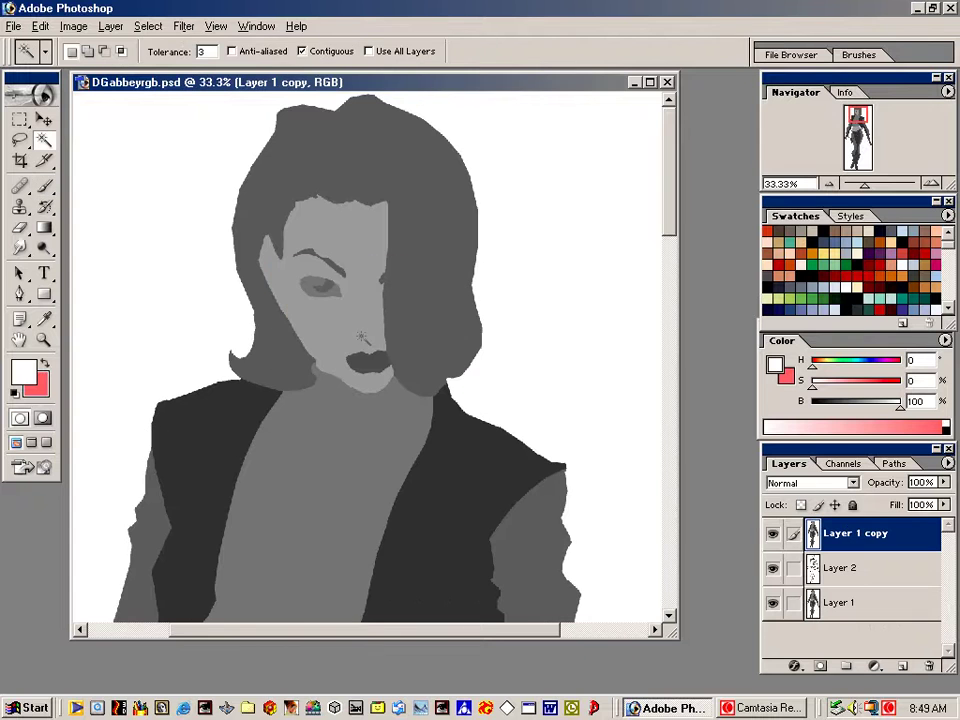
click(857, 605)
click(772, 533)
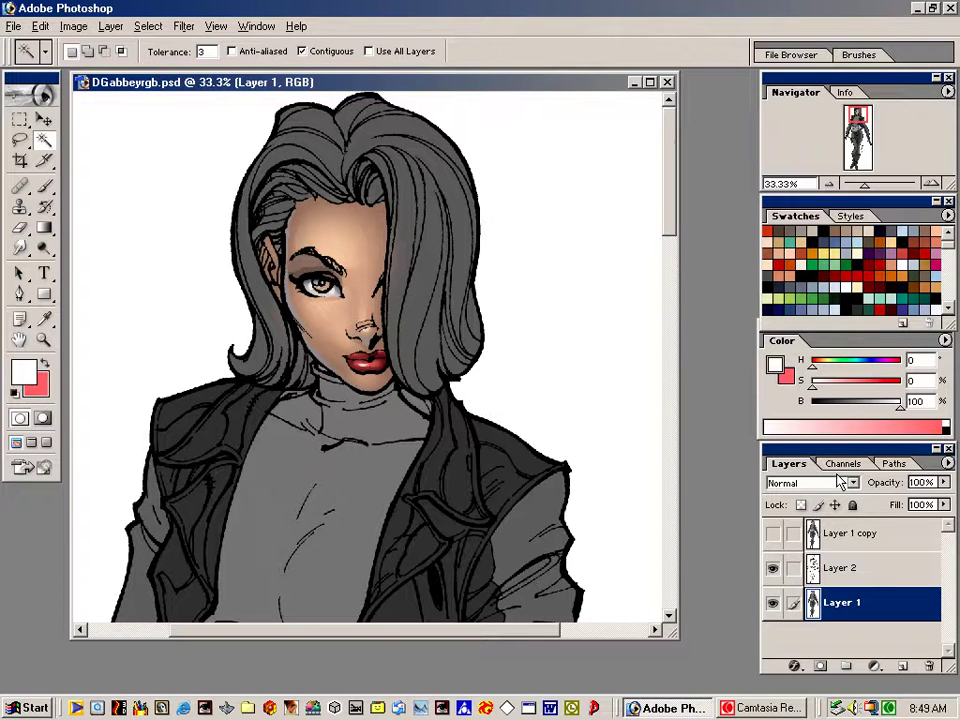
Color the iris dark brown (H 37, S 67, B 34) and brighten the paint color to H 37, S 77, B 63
key(b)
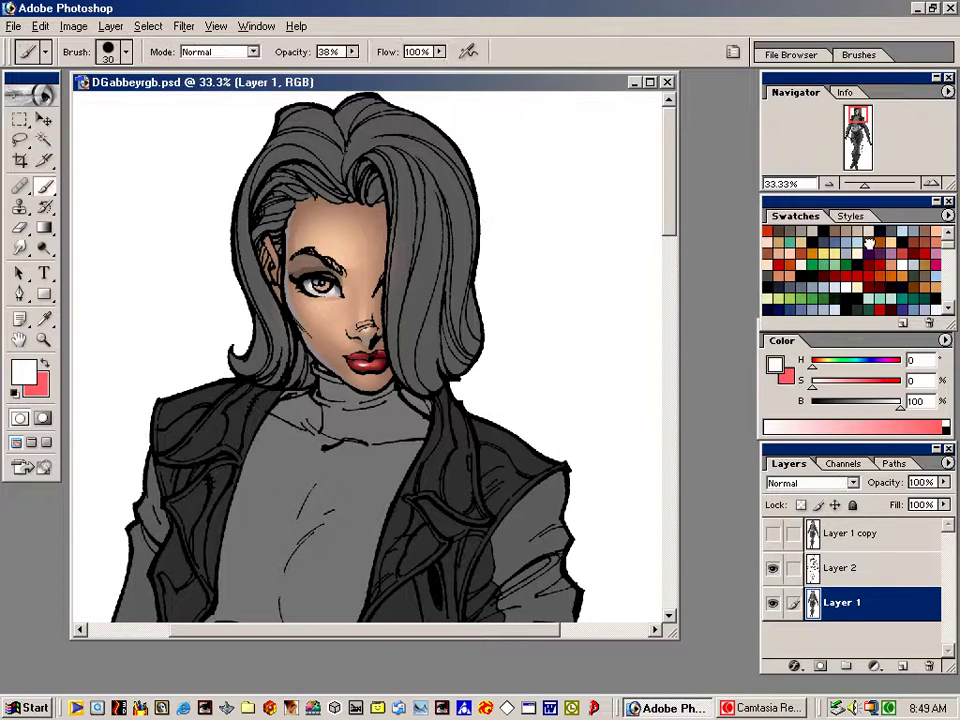
click(930, 254)
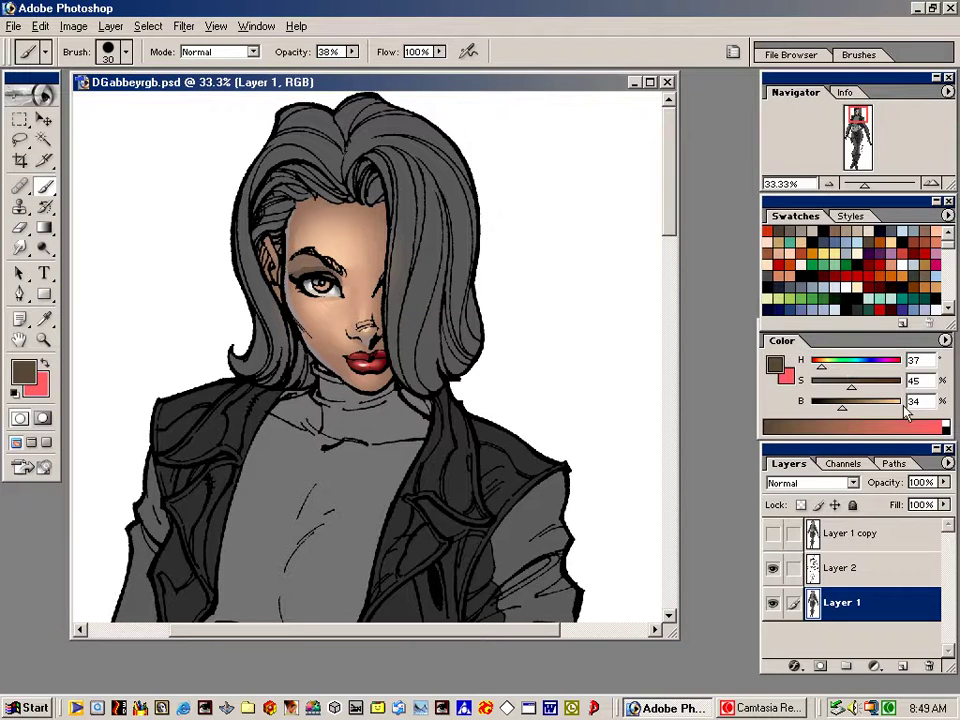
click(853, 390)
drag(853, 390, 870, 392)
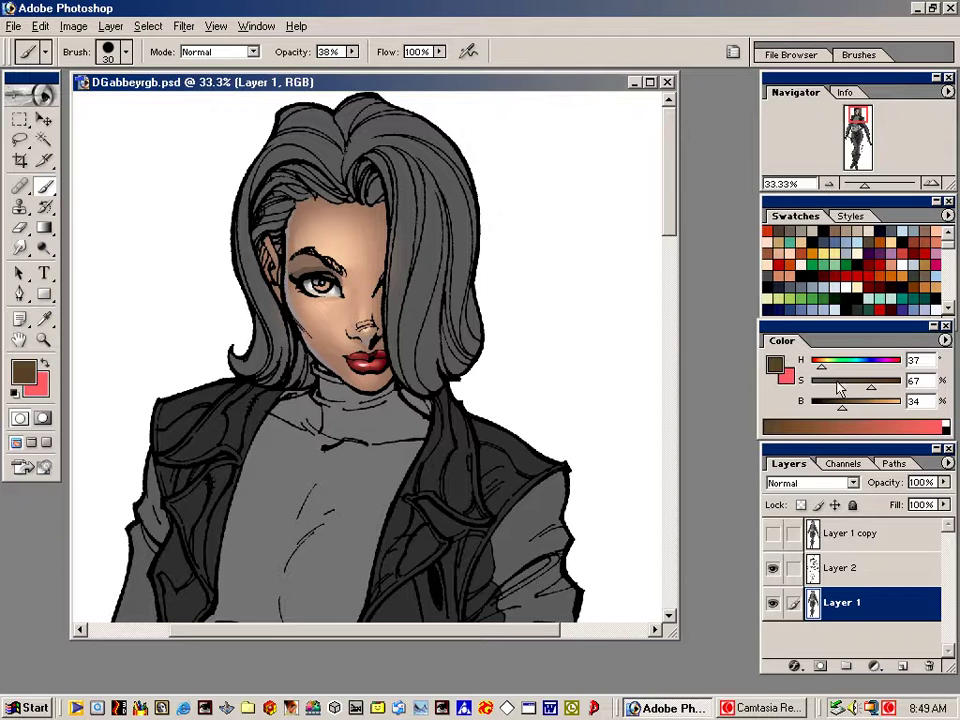
key(ctrl+z)
drag(840, 403, 880, 390)
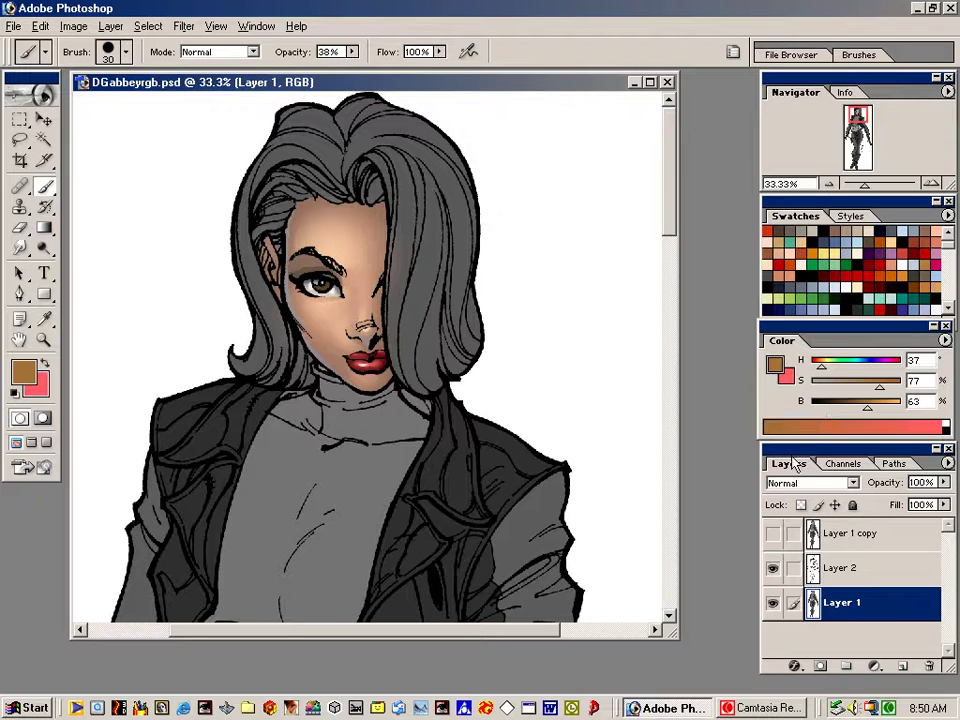
Lighten the iris, switch to the hard round 36 px brush and set the paint color to H 37, S 77, B 89
key(l)
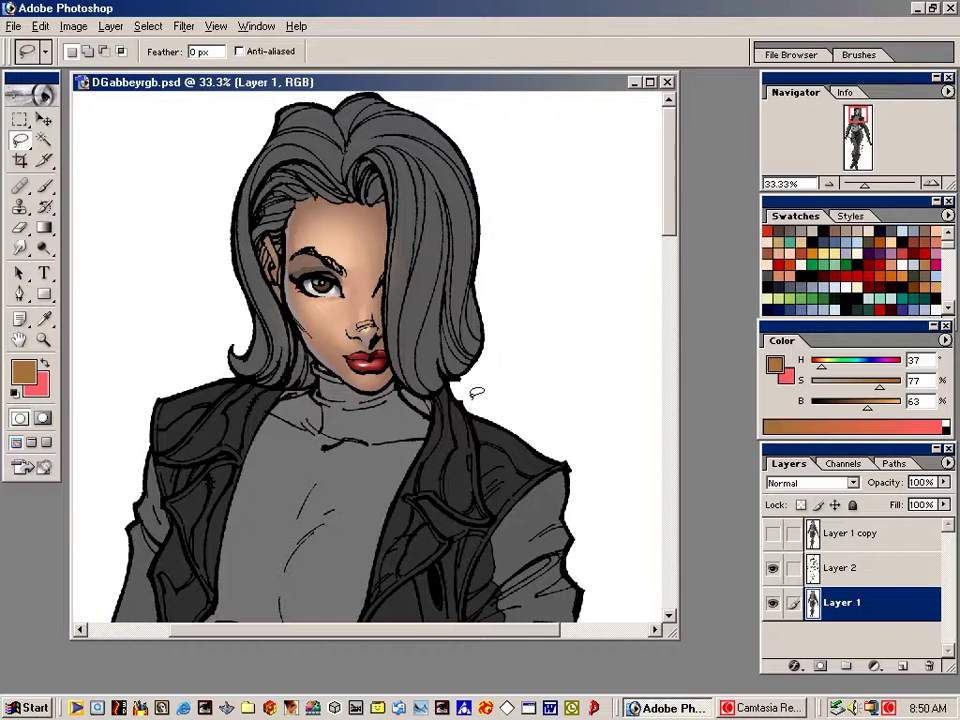
key(b)
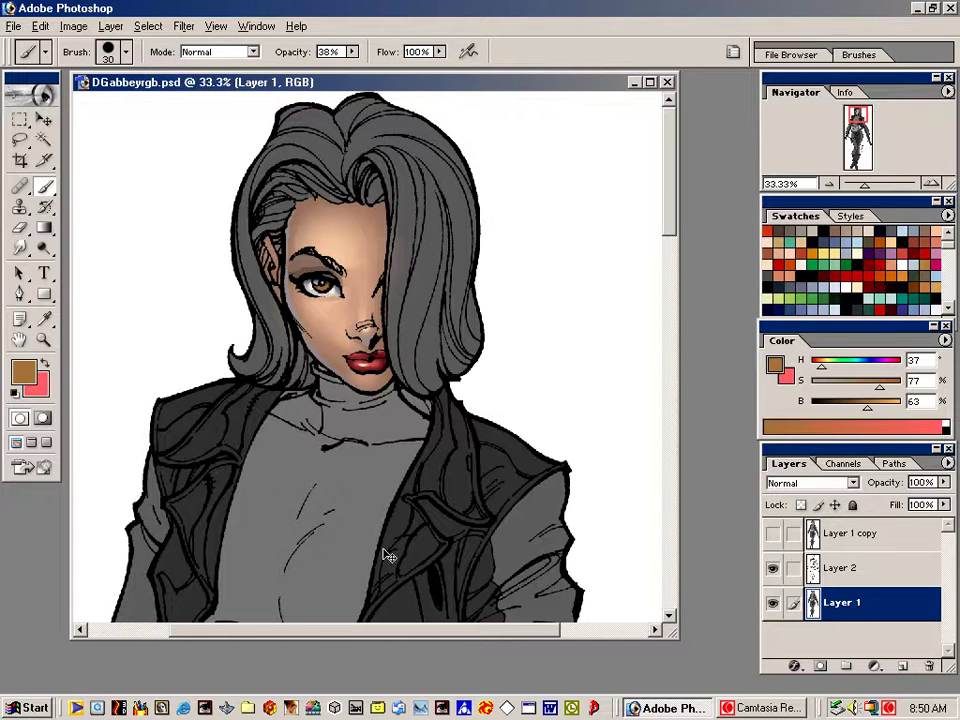
click(98, 45)
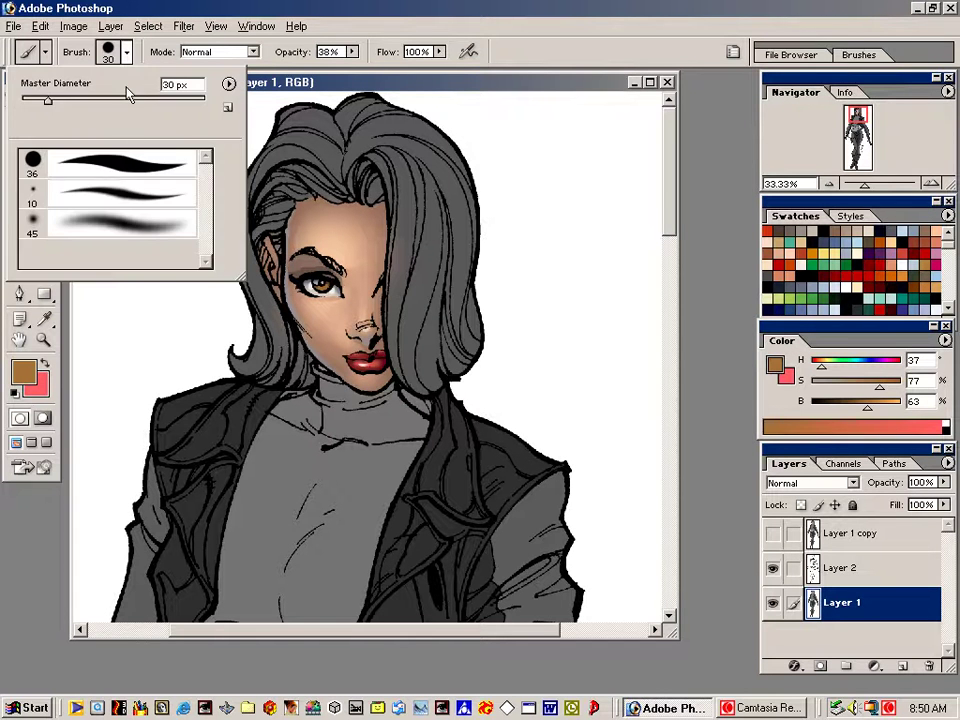
double_click(137, 165)
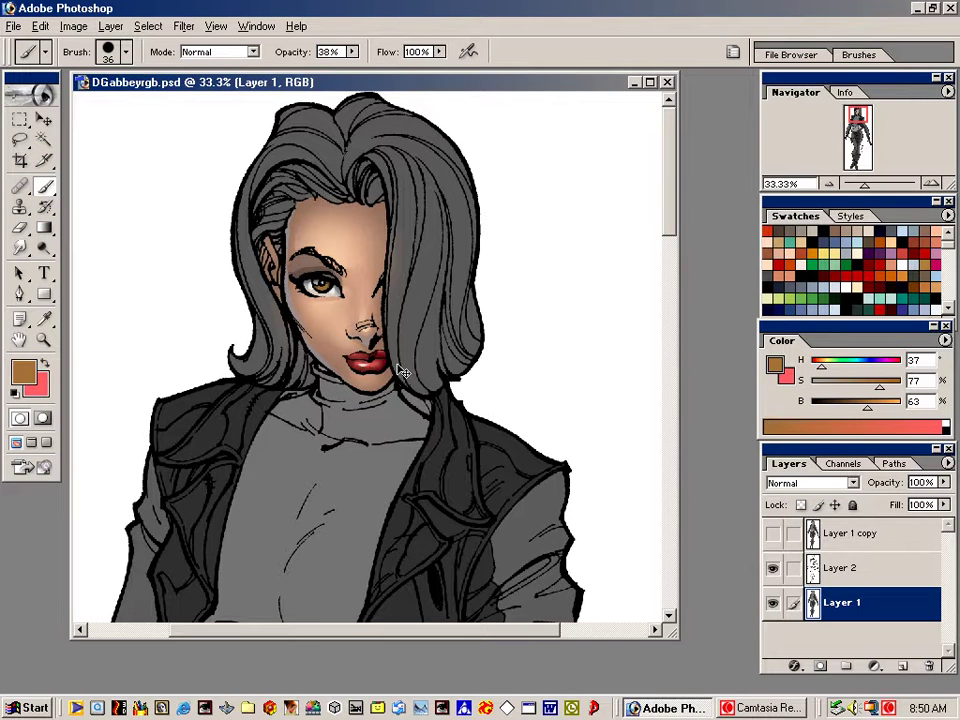
key(ctrl+plus)
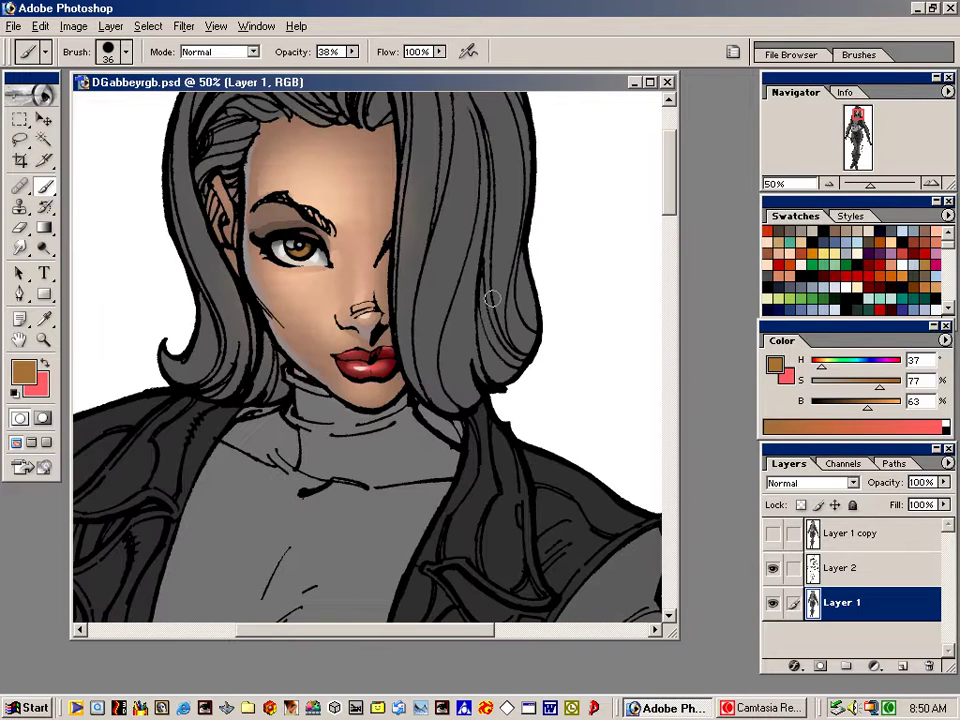
drag(886, 412, 891, 408)
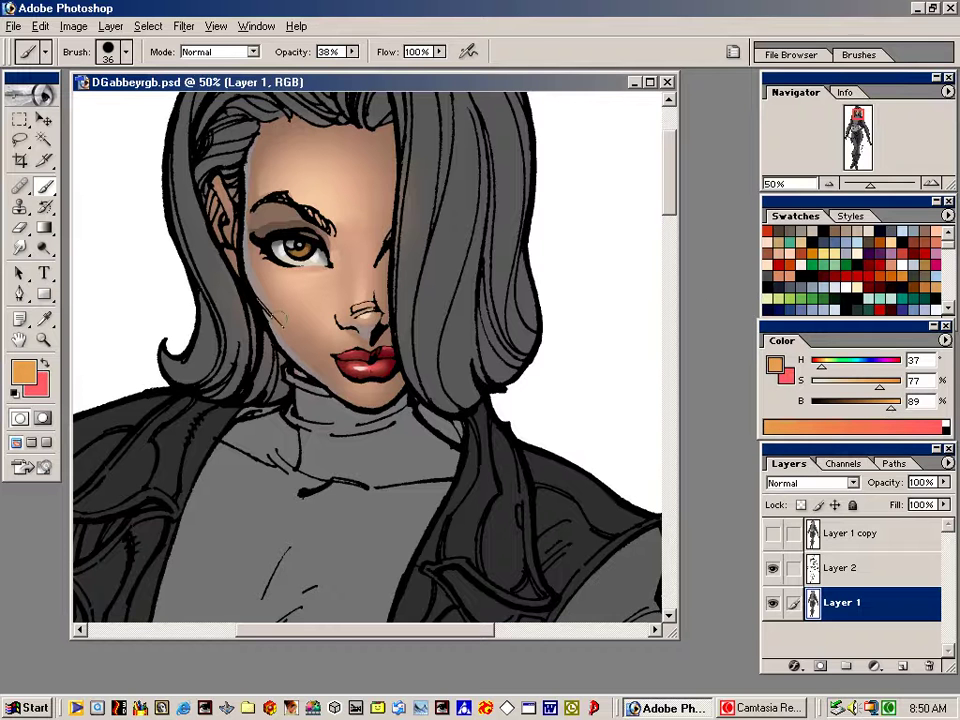
Reduce the brush to 6 px and raise its opacity to 100%
key(bracketleft)
key(bracketleft)
key(bracketleft)
key(bracketleft)
key(bracketleft)
key(bracketleft)
key(bracketleft)
click(351, 52)
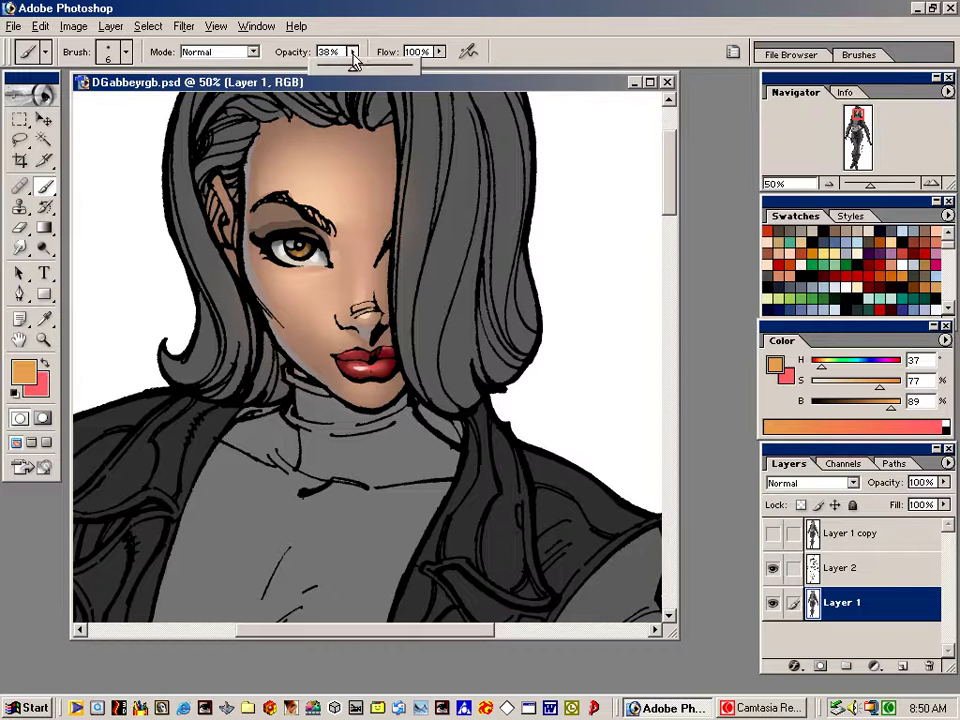
drag(368, 75, 385, 72)
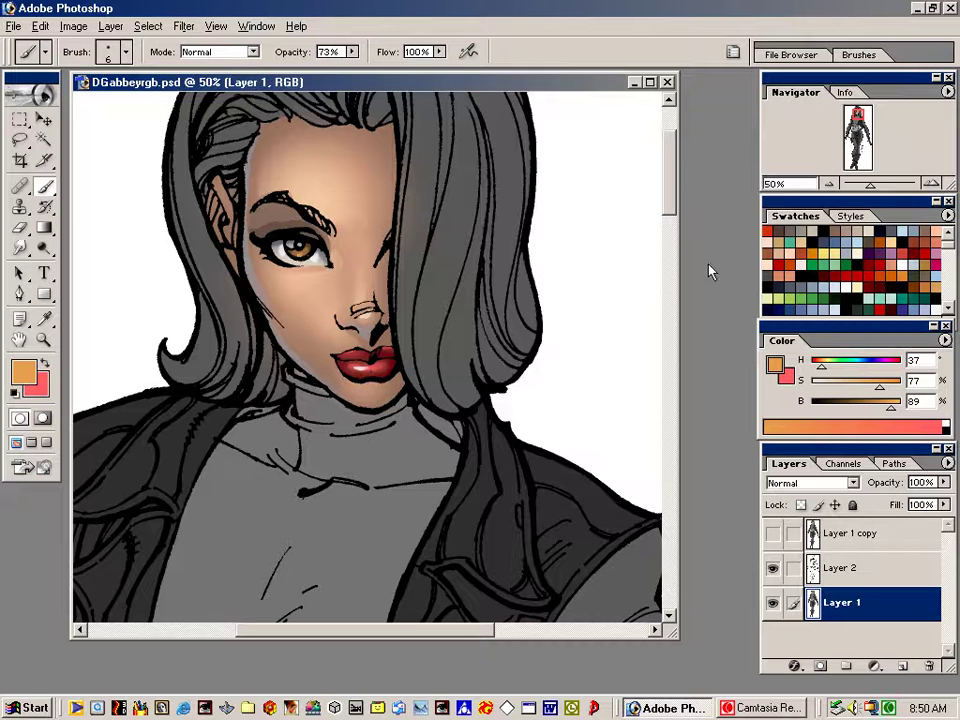
click(353, 52)
drag(354, 66, 391, 121)
Touch up fine details around the eye with white and tones sampled from the face, enlarging the brush to 9 px
click(905, 255)
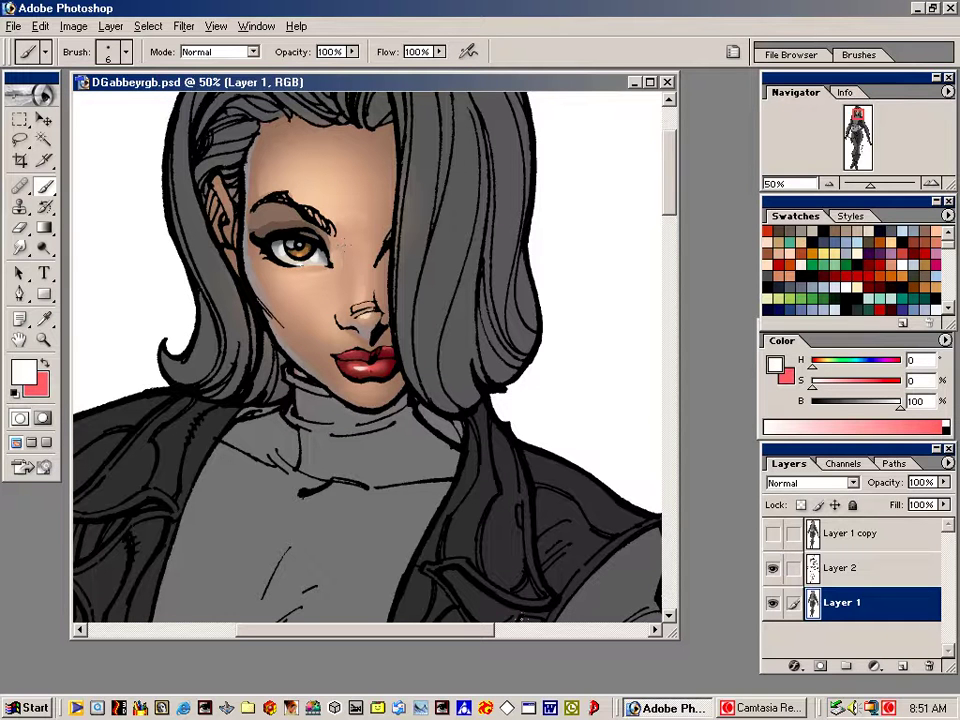
alt+click(285, 162)
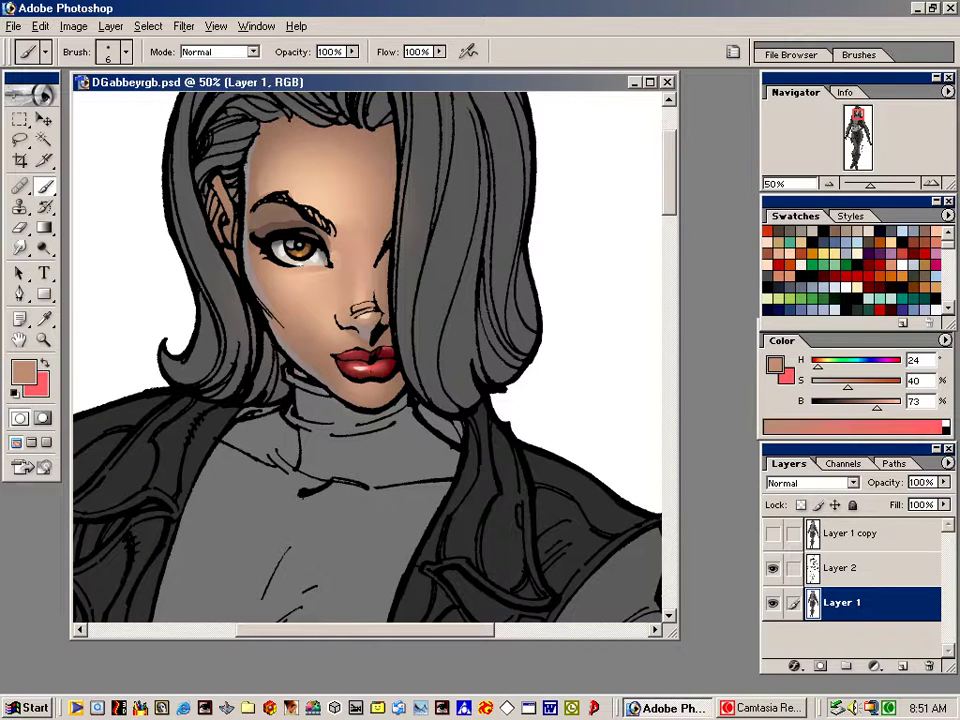
alt+click(316, 260)
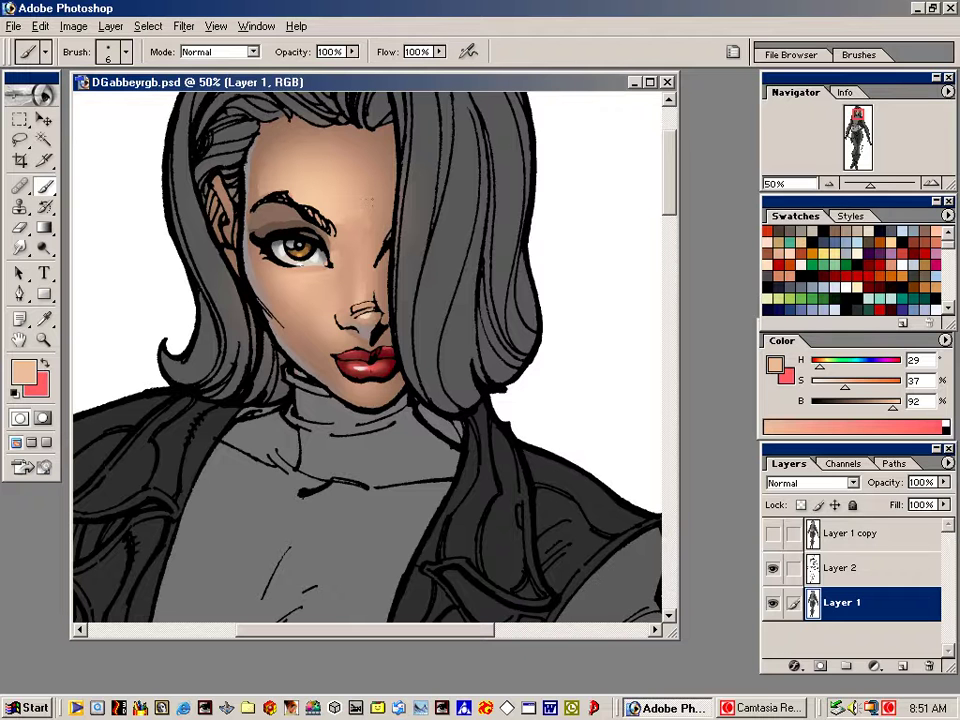
alt+click(281, 204)
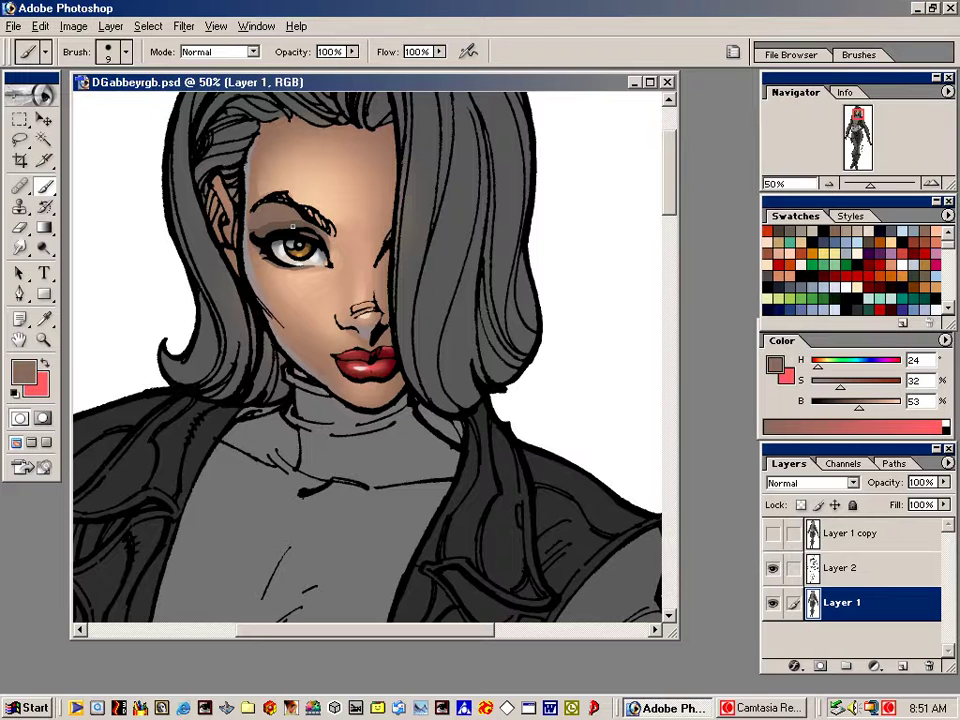
Paint a light skin-tone highlight (H 30, S 37, B 89) on the ear and blend it with a 30 px Smudge tool
alt+click(303, 169)
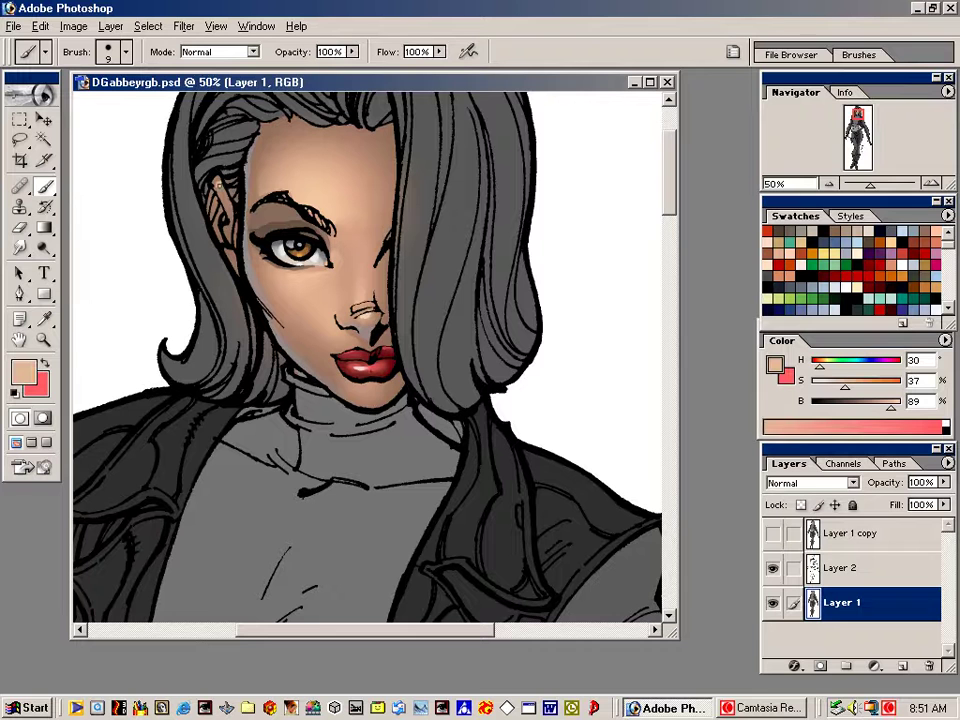
drag(217, 184, 229, 204)
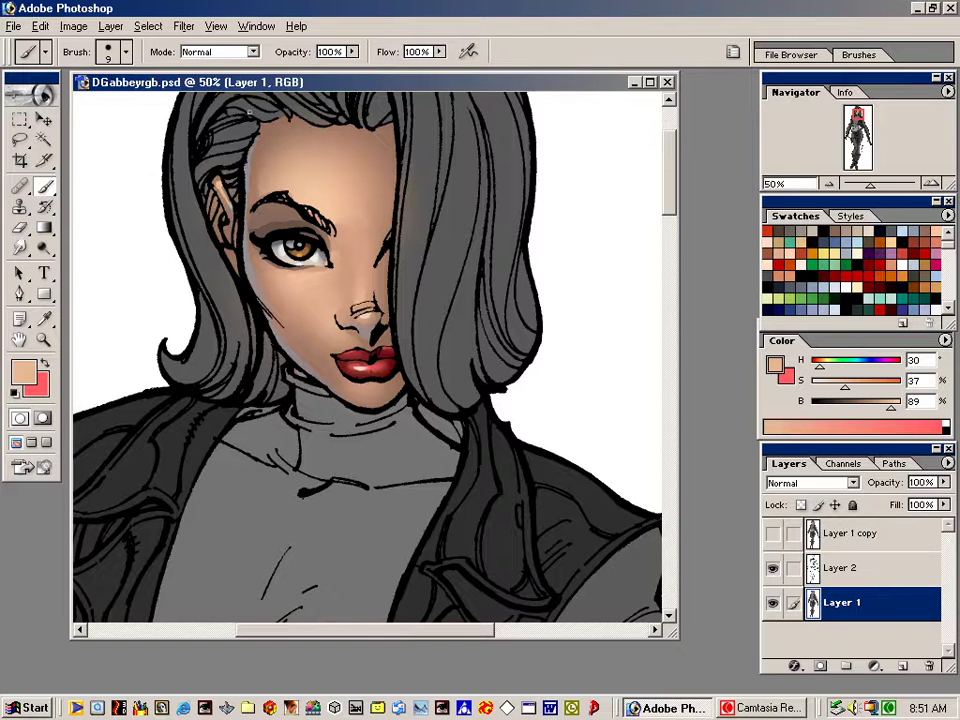
click(21, 248)
key(bracketleft)
key(bracketleft)
key(bracketleft)
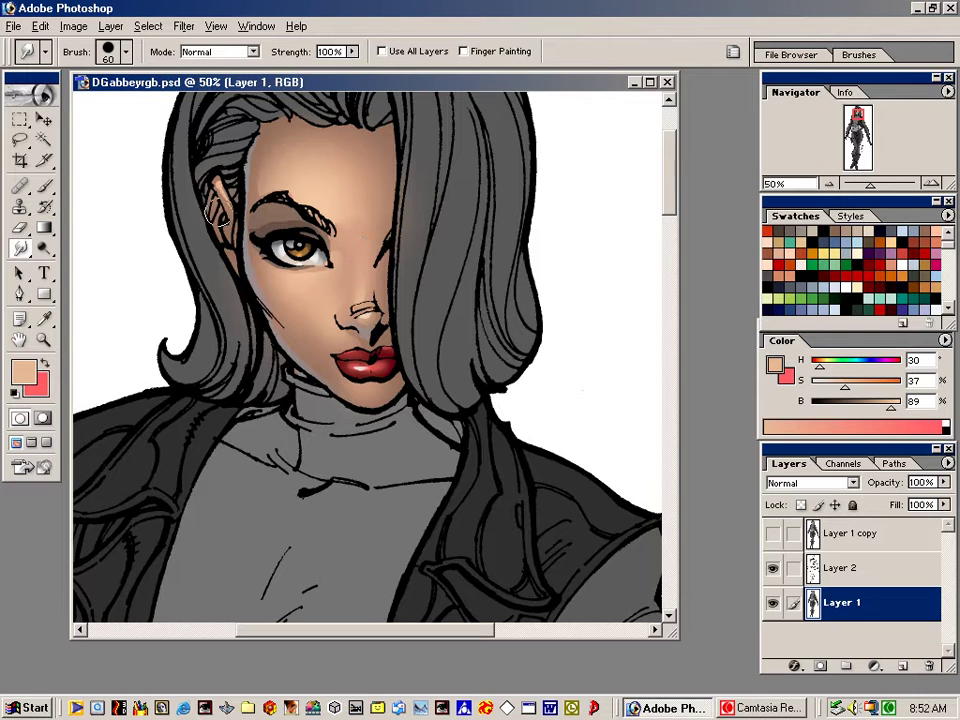
drag(221, 192, 229, 207)
Add a white highlight to the eye with an 8 px brush
click(900, 267)
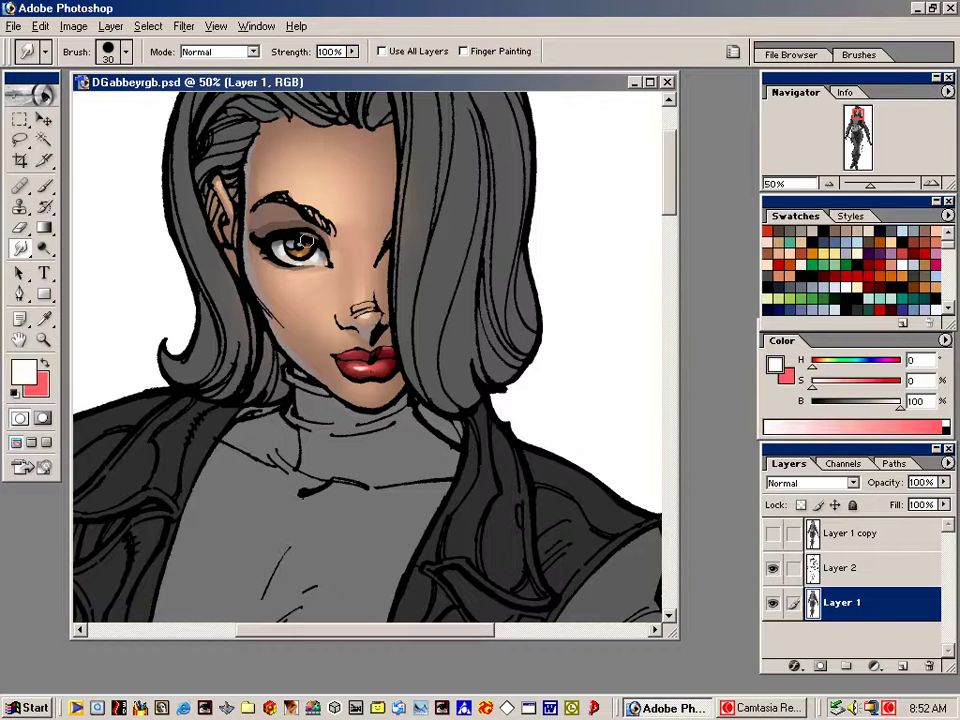
key(b)
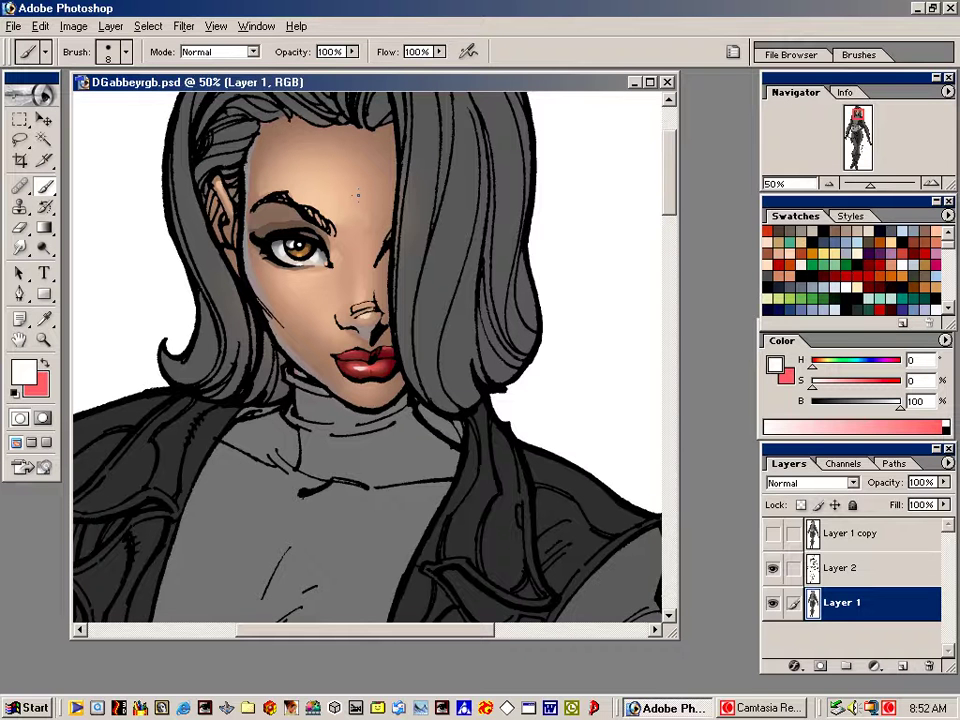
drag(457, 427, 467, 506)
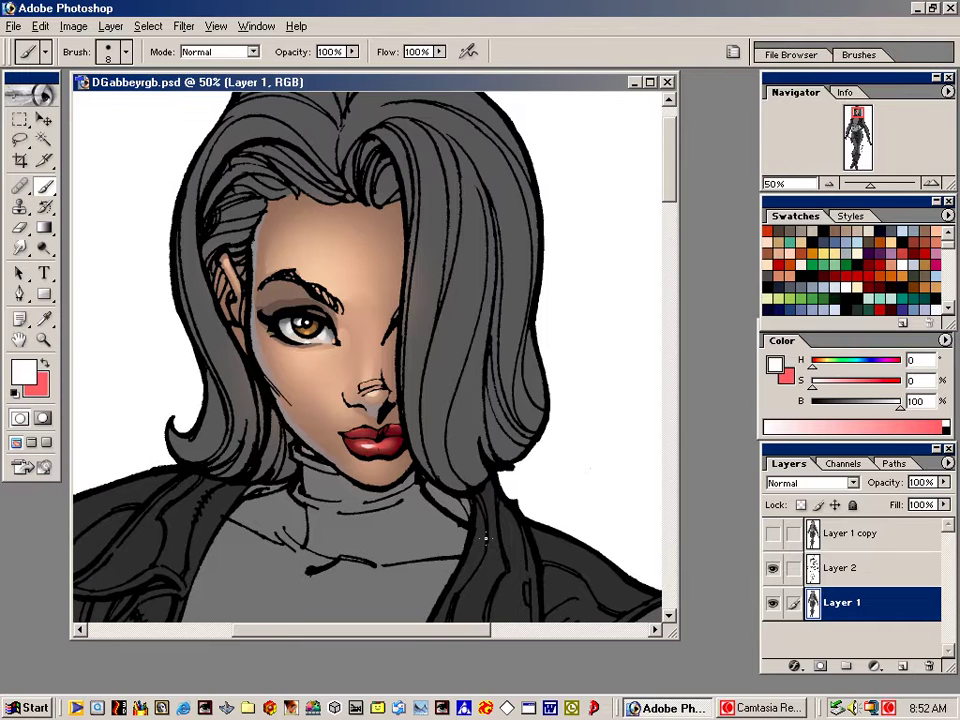
key(ctrl+minus)
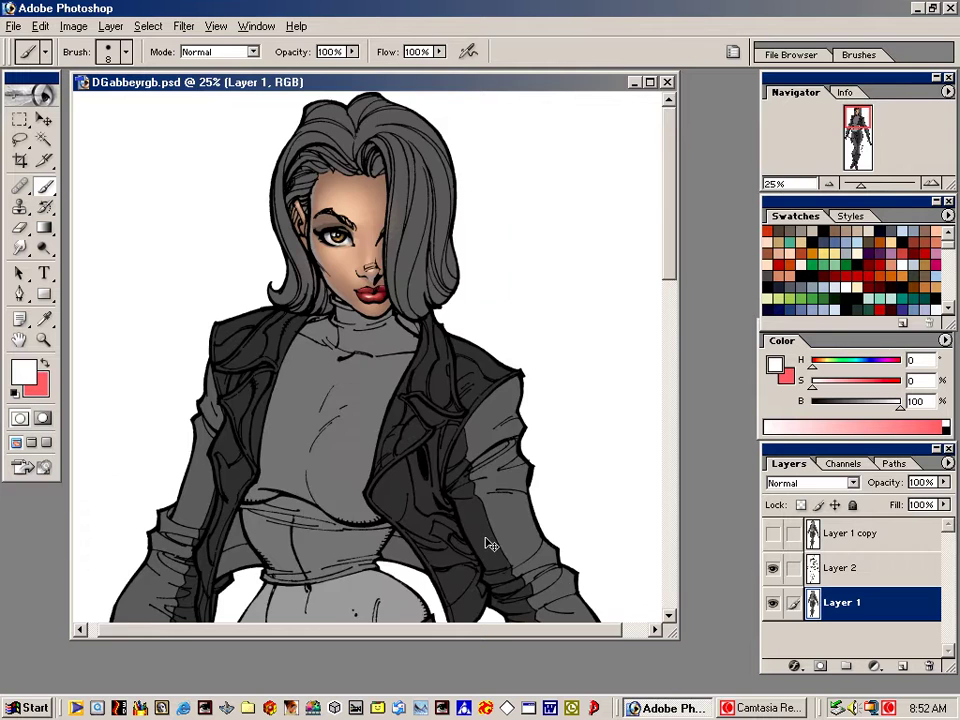
key(ctrl+plus)
key(ctrl+minus)
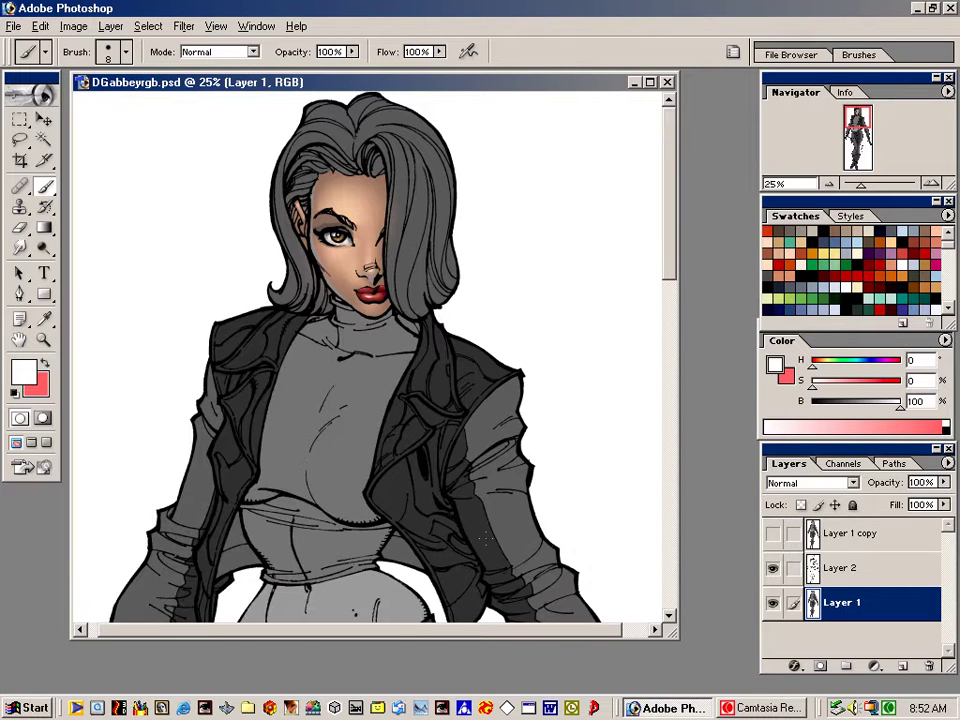
Select the hair with the Magic Wand on Layer 1 copy, return to Layer 1, and hide the copy and the selection outline
mouse_move(544, 507)
mouse_down()
mouse_move(516, 461)
mouse_move(538, 506)
mouse_up()
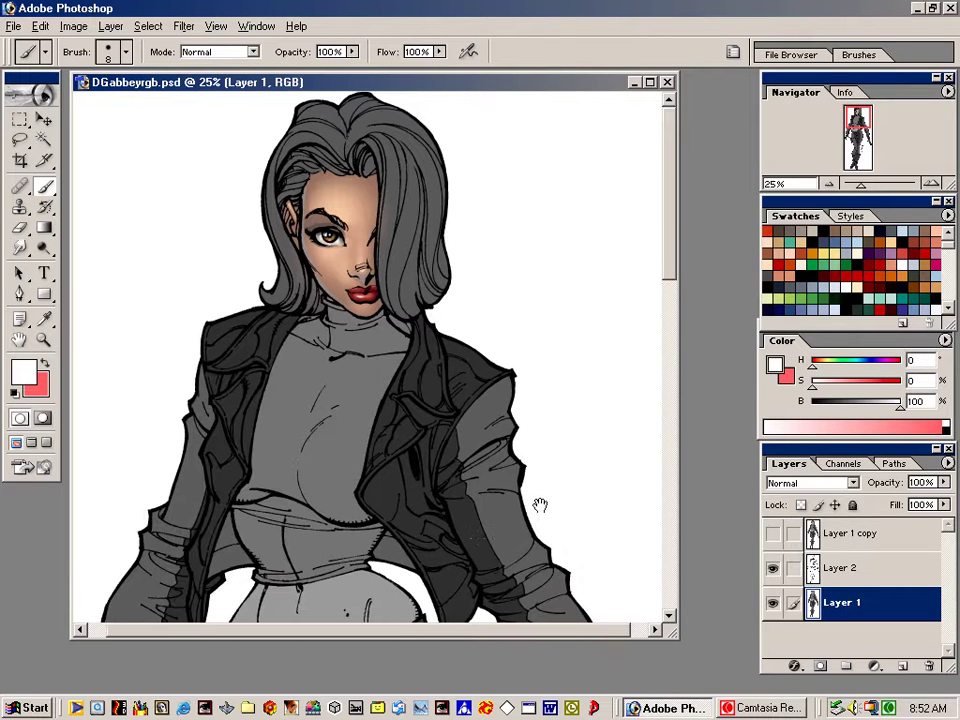
key(w)
click(378, 258)
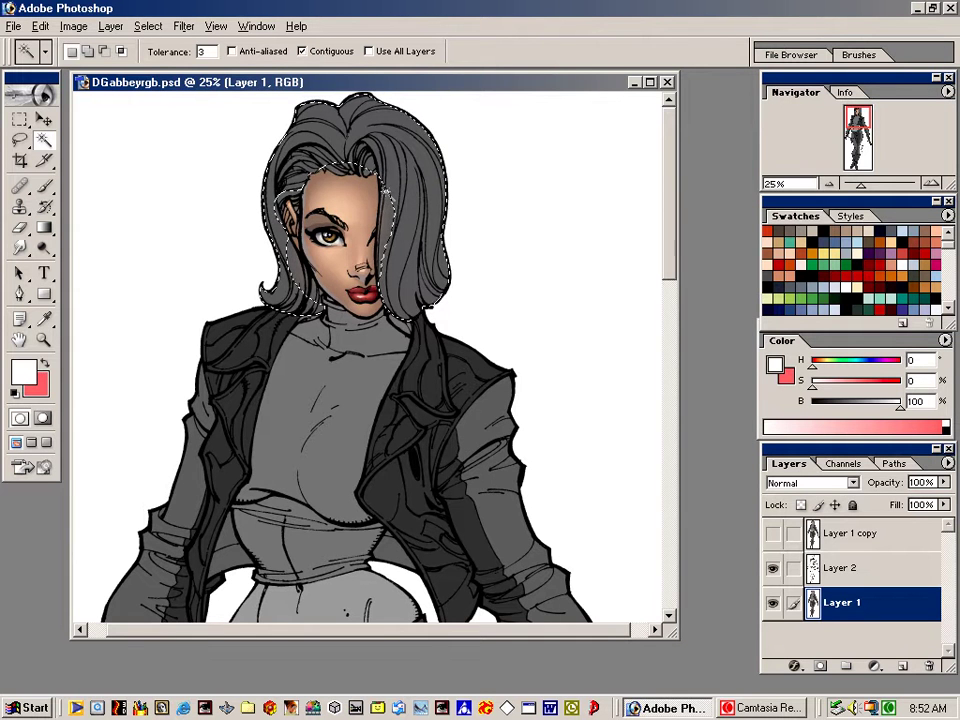
click(853, 535)
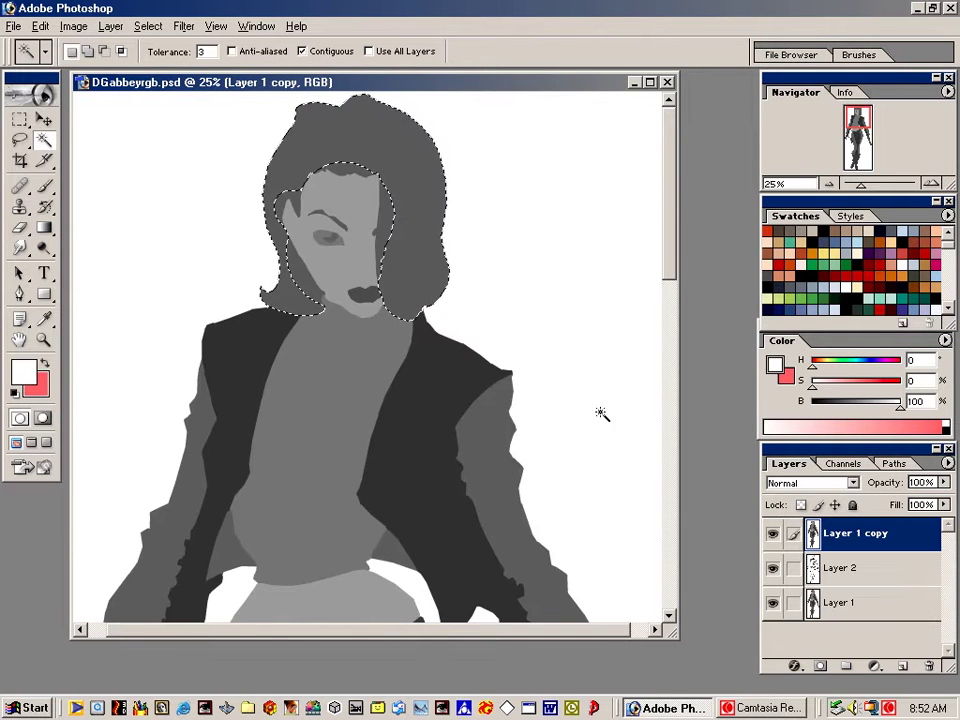
click(377, 141)
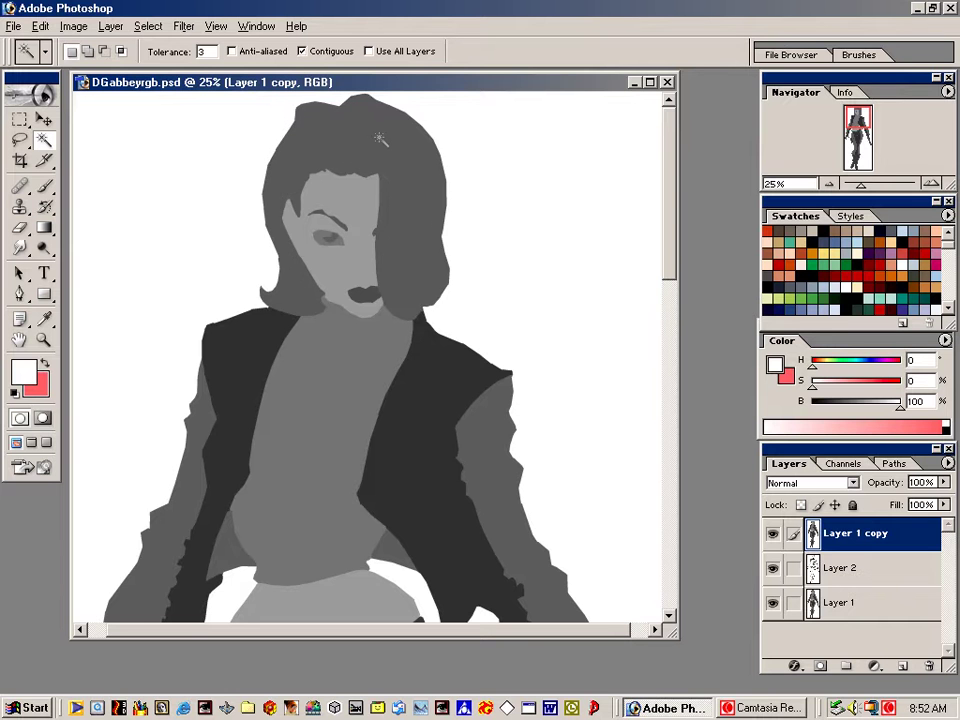
click(378, 136)
click(846, 603)
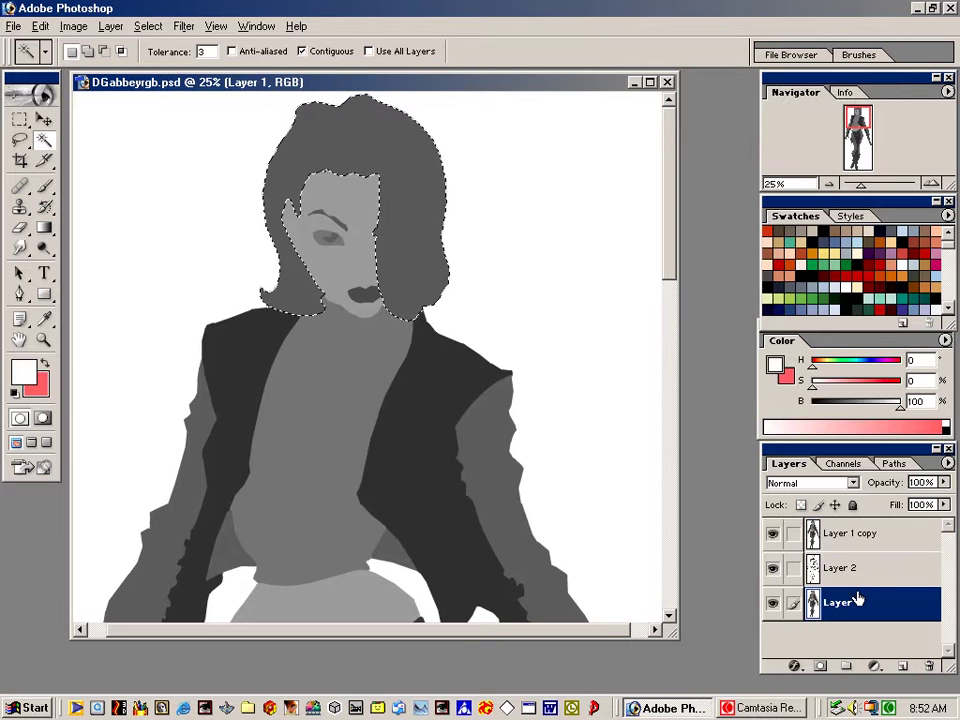
click(772, 535)
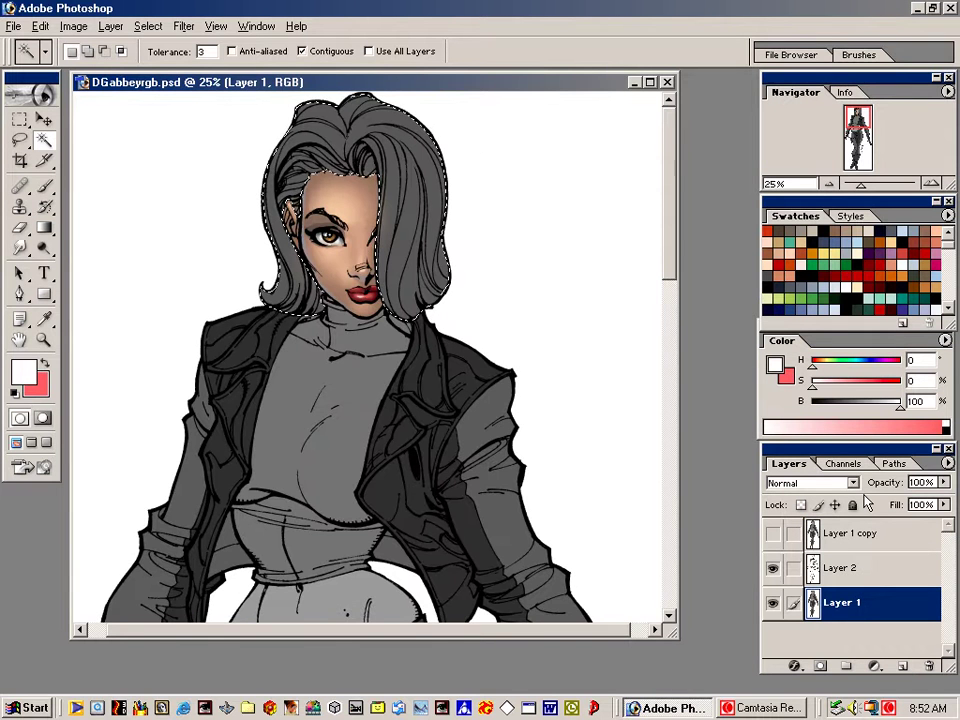
key(ctrl+d)
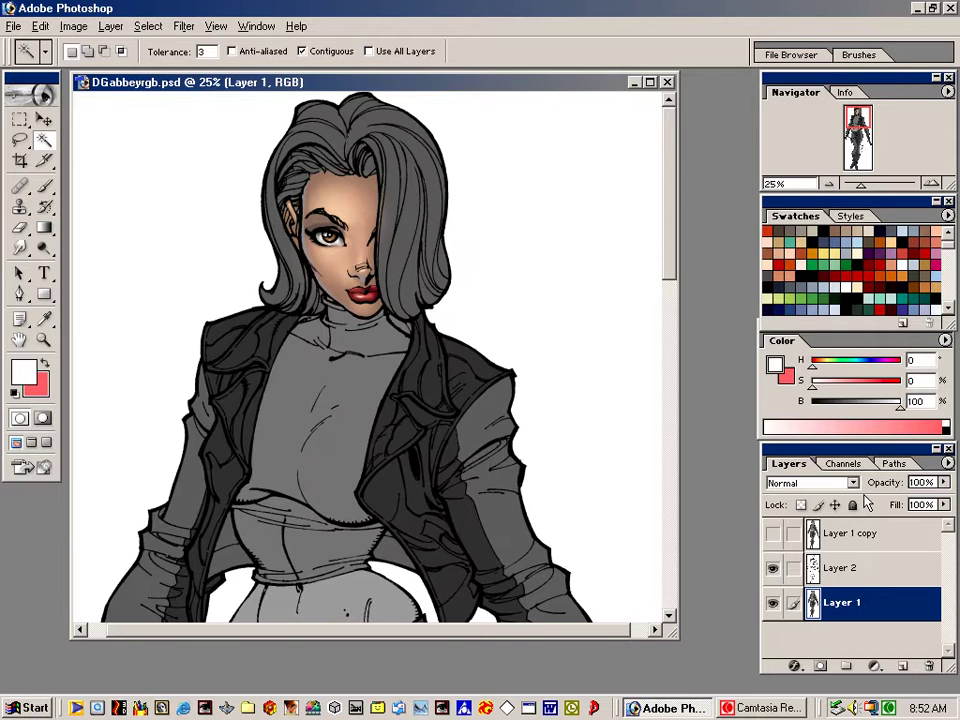
Fill the selected hair with orange-brown (H 28, S 76, B 69)
click(890, 238)
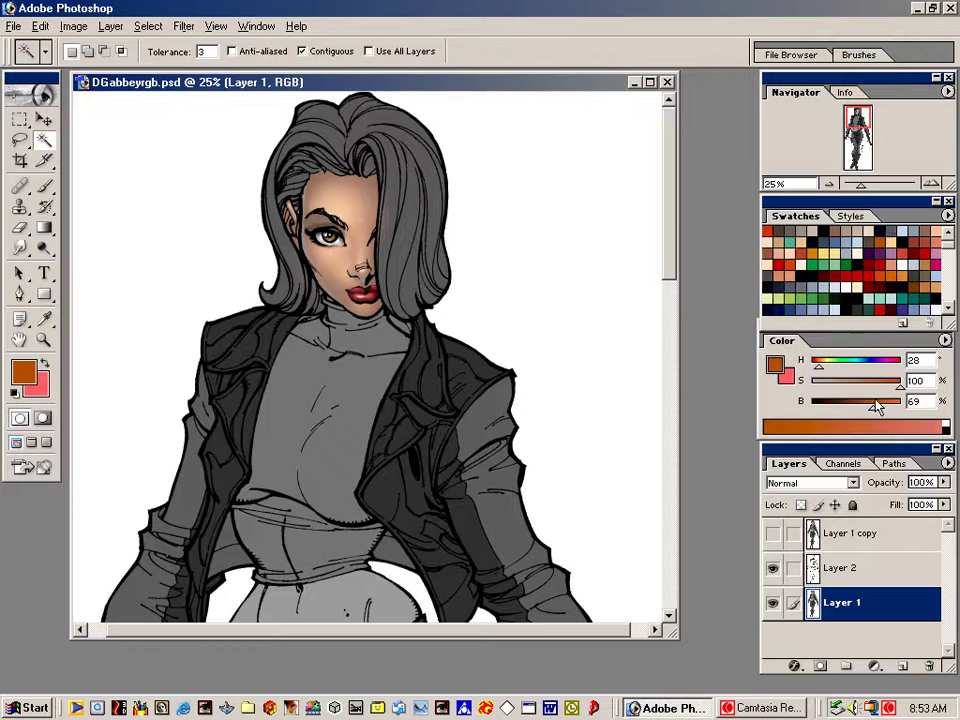
drag(898, 395, 877, 386)
key(alt+BackSpace)
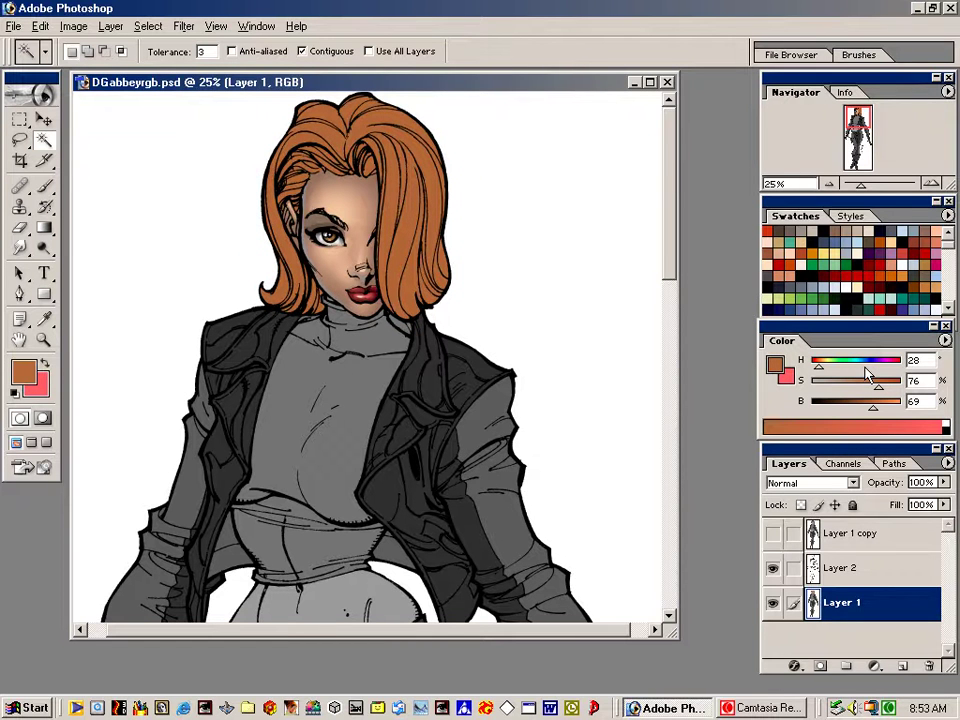
Darken the paint color to H 28, S 76, B 48 and switch to the soft round 45 px brush
drag(872, 409, 856, 418)
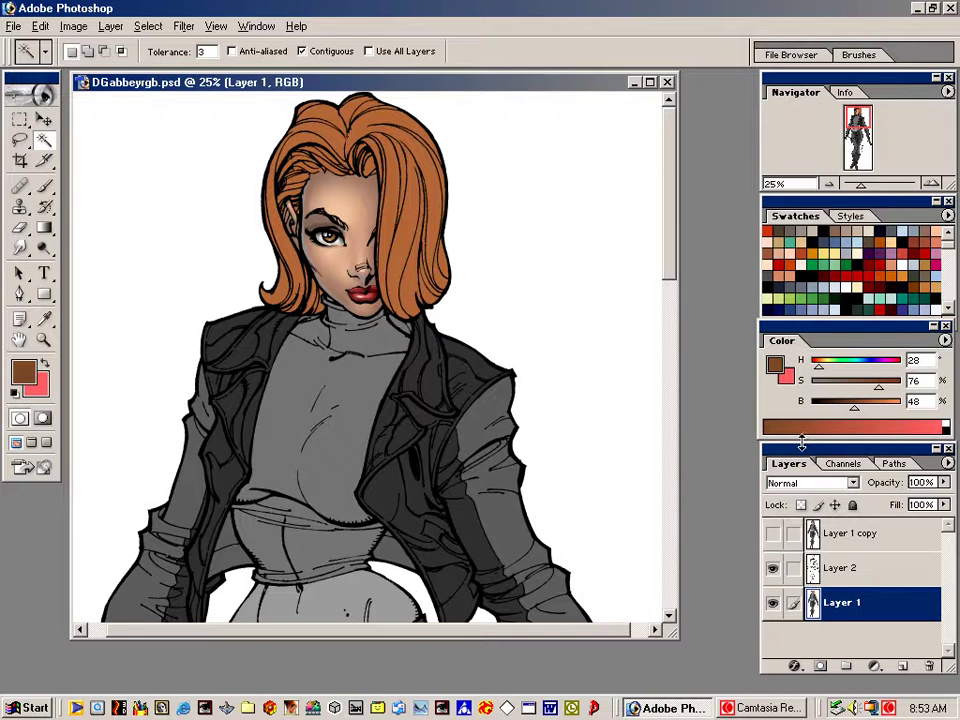
key(b)
key(bracketright)
key(bracketright)
key(bracketright)
key(bracketright)
key(bracketright)
key(bracketright)
key(bracketright)
key(bracketright)
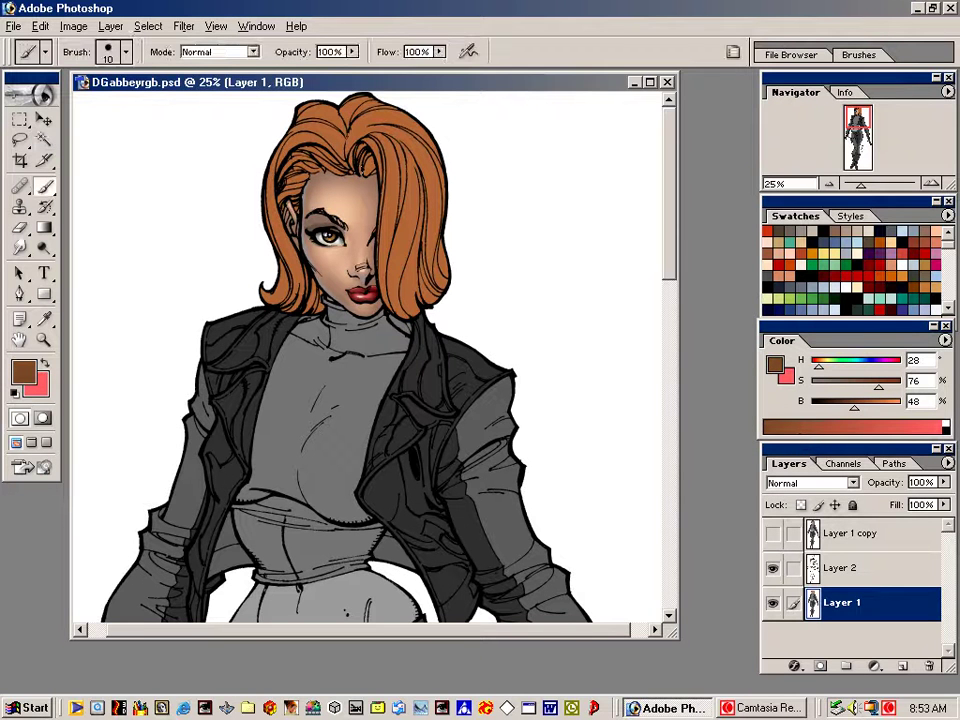
key(bracketright)
key(bracketright)
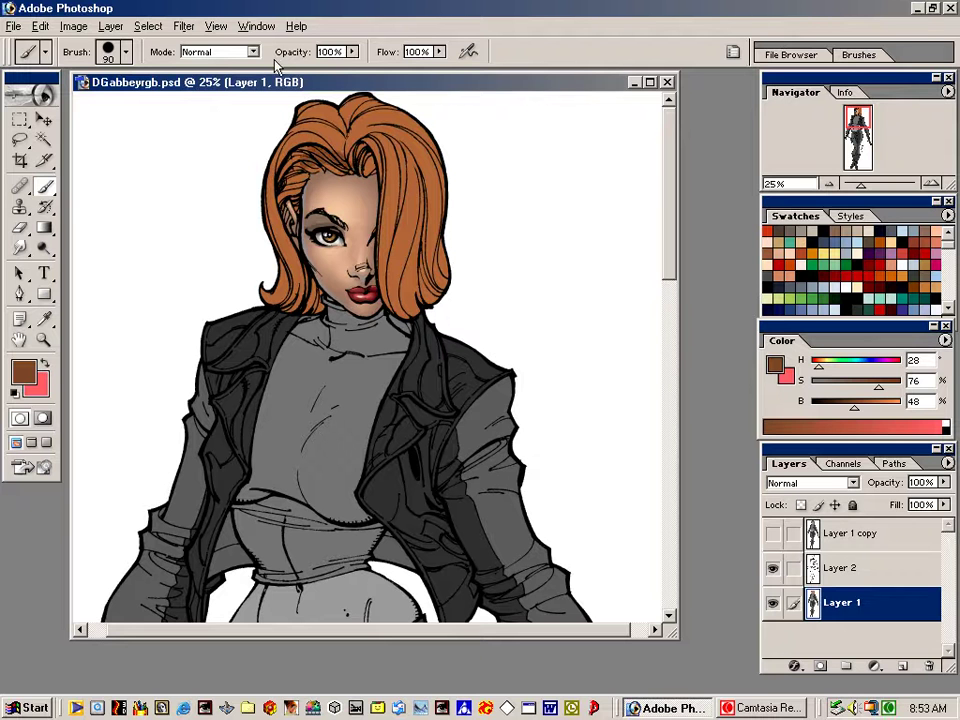
click(108, 51)
double_click(139, 229)
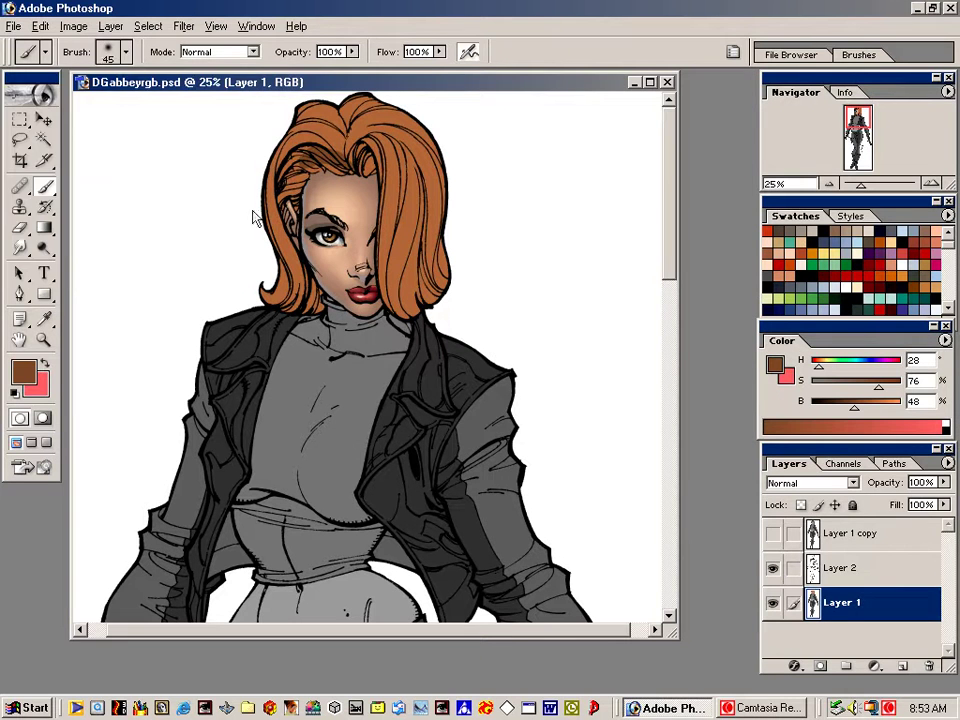
Enlarge the soft brush to 250 px and shade the hair with the dark brown
key(bracketright)
key(bracketright)
mouse_move(289, 187)
mouse_down()
mouse_move(313, 160)
mouse_move(295, 190)
mouse_move(361, 149)
mouse_move(353, 157)
mouse_up()
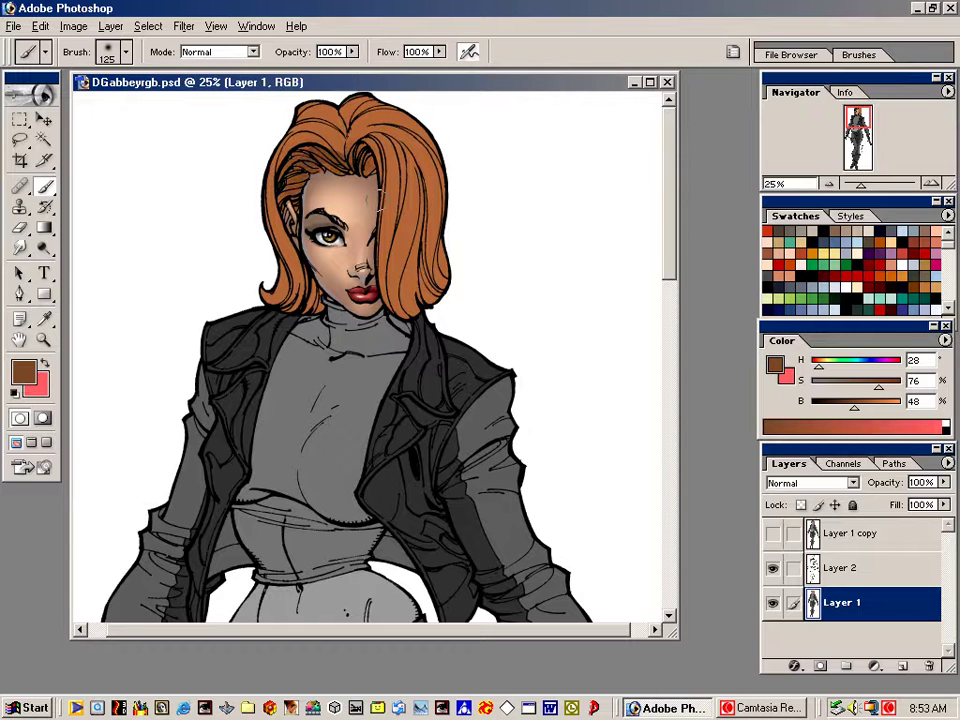
key(bracketright)
key(bracketright)
key(bracketright)
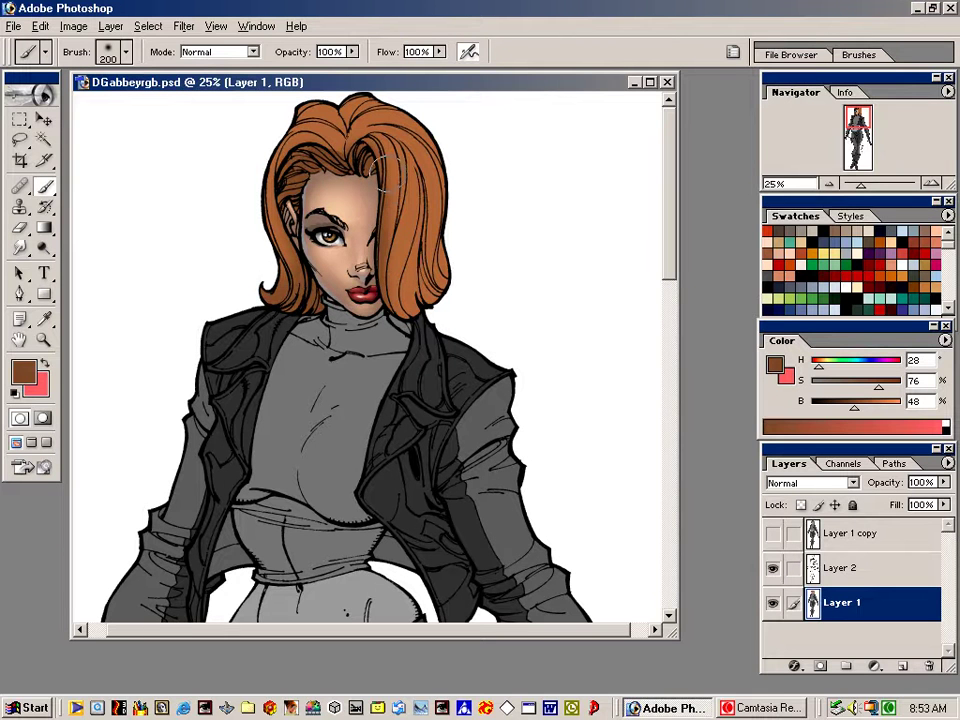
key(bracketright)
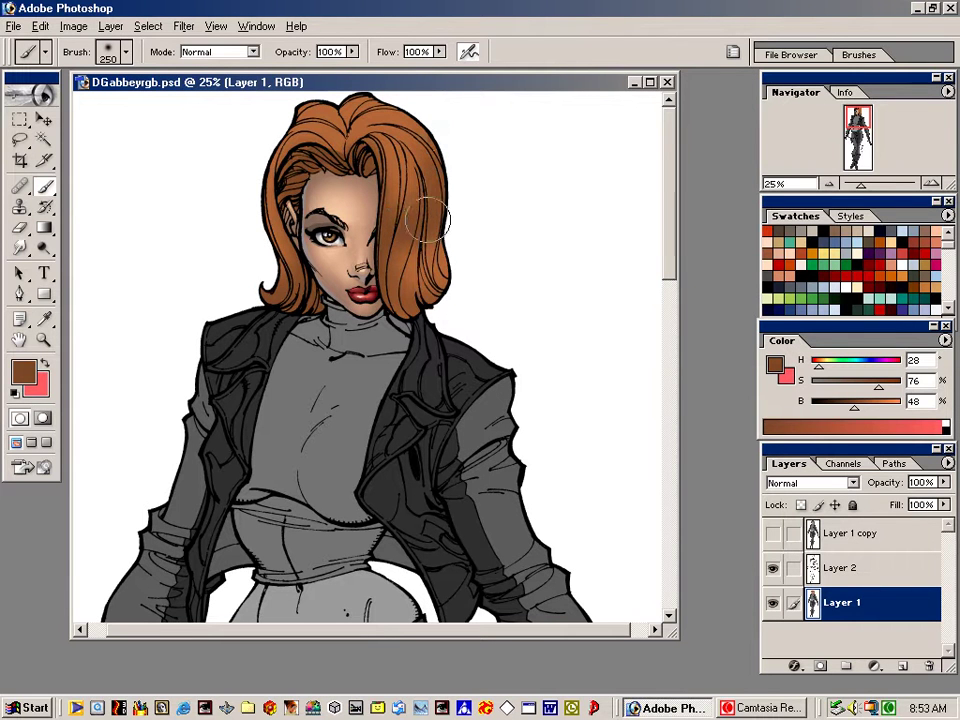
Brush light orange (H 37, S 73, B 100) over the crown, ends and both sides of the hair at 250 px
click(824, 255)
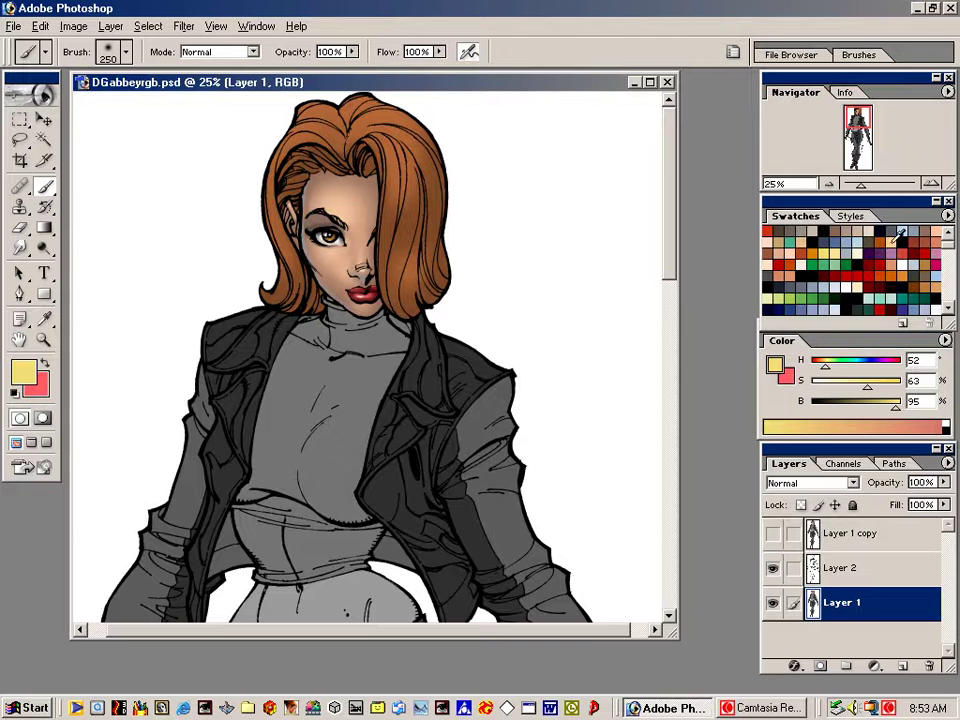
click(890, 245)
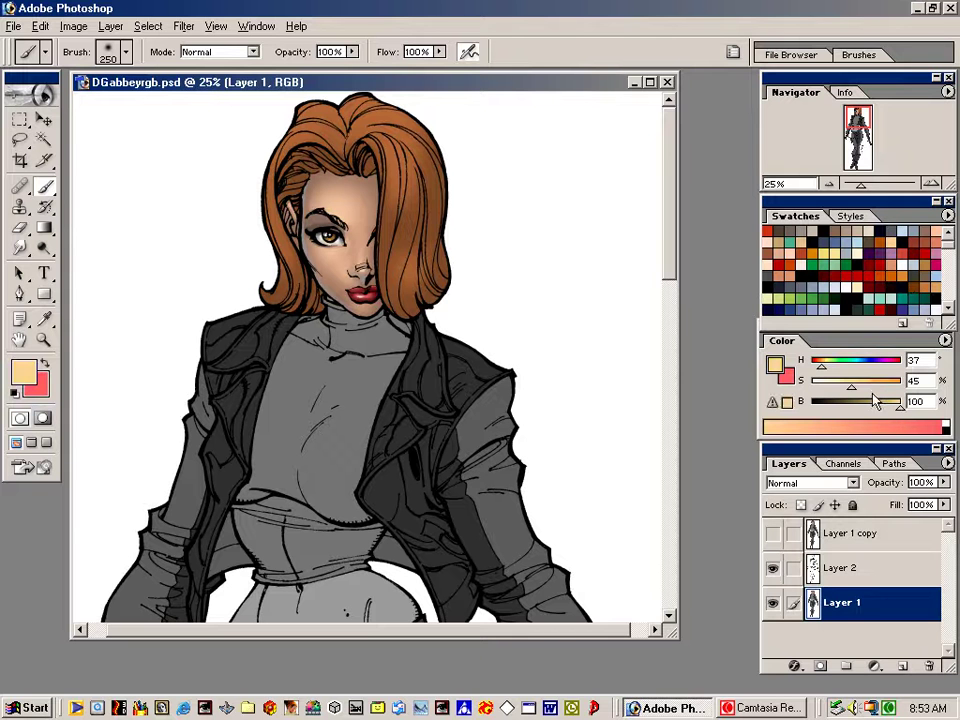
drag(857, 388, 877, 387)
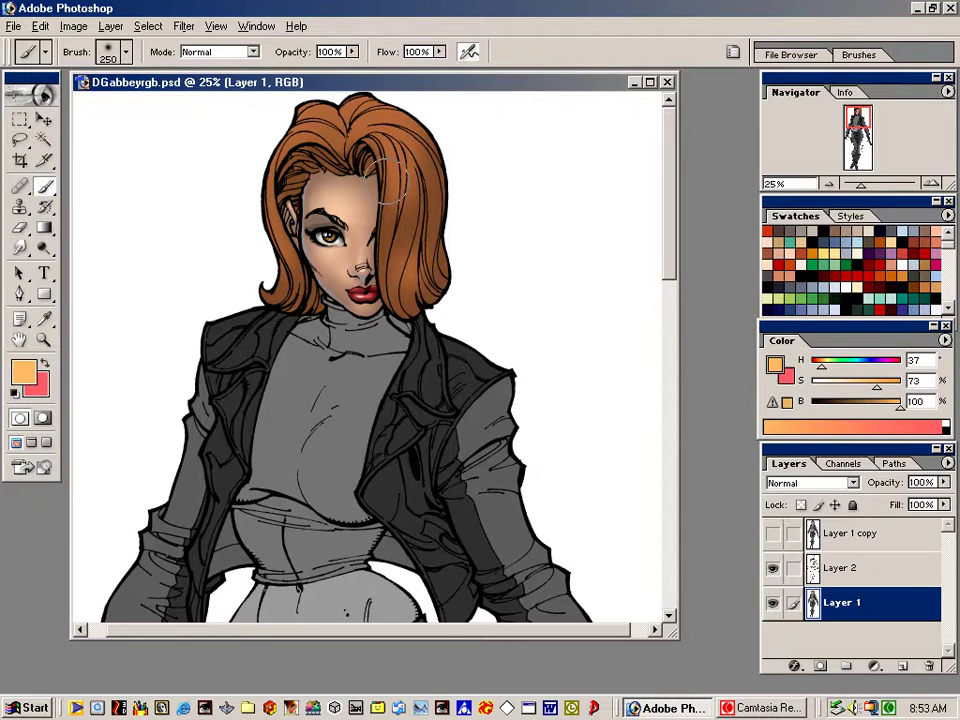
drag(394, 180, 399, 95)
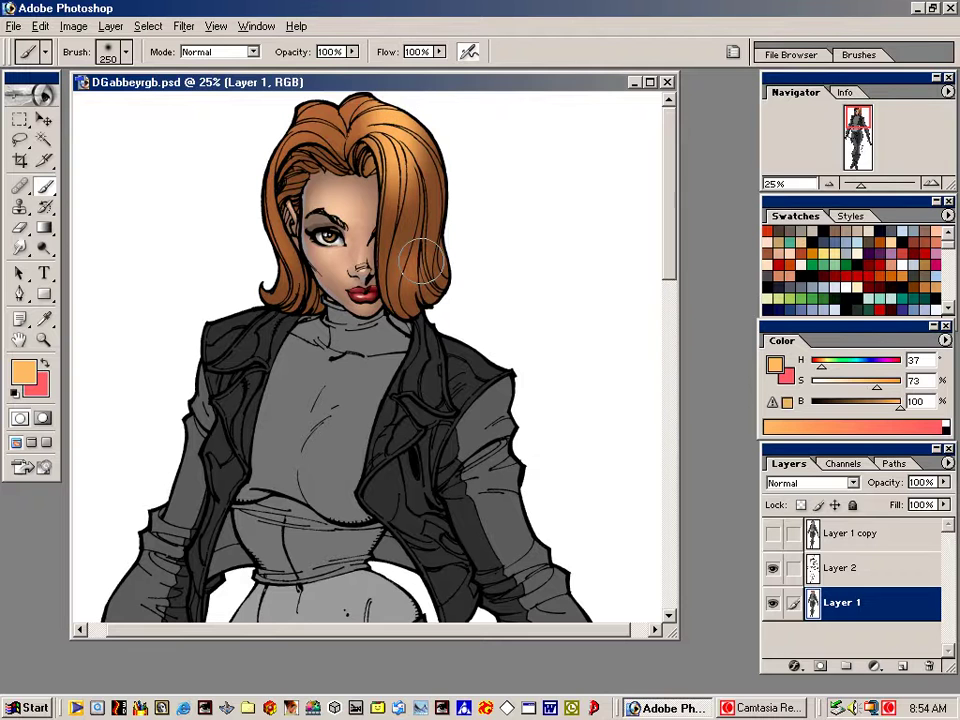
drag(425, 261, 435, 250)
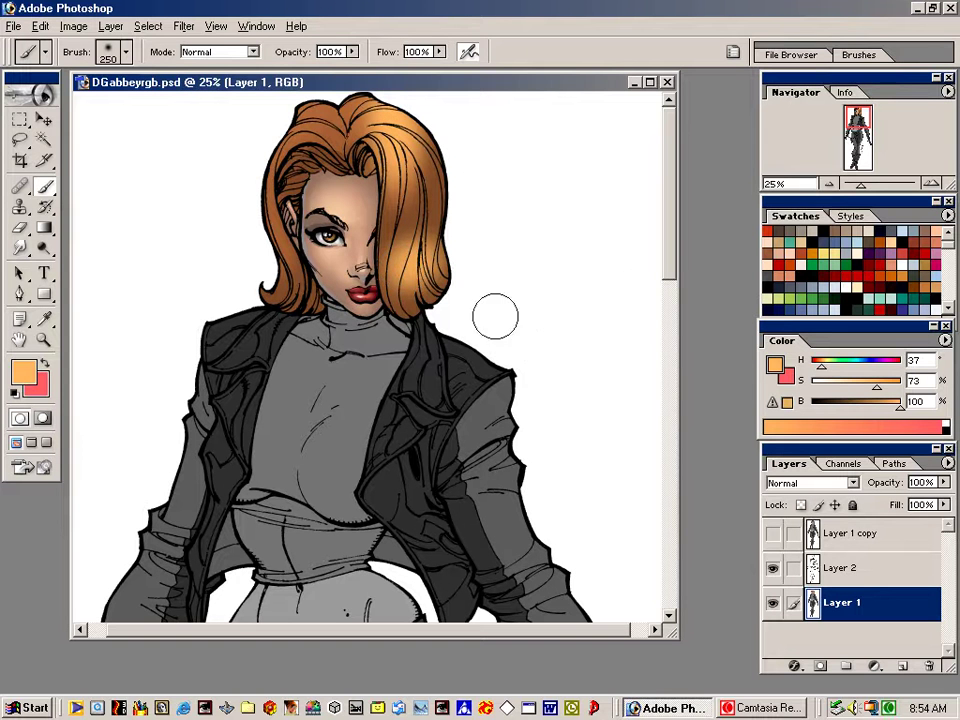
mouse_move(313, 138)
mouse_down()
mouse_move(319, 116)
mouse_move(313, 130)
mouse_up()
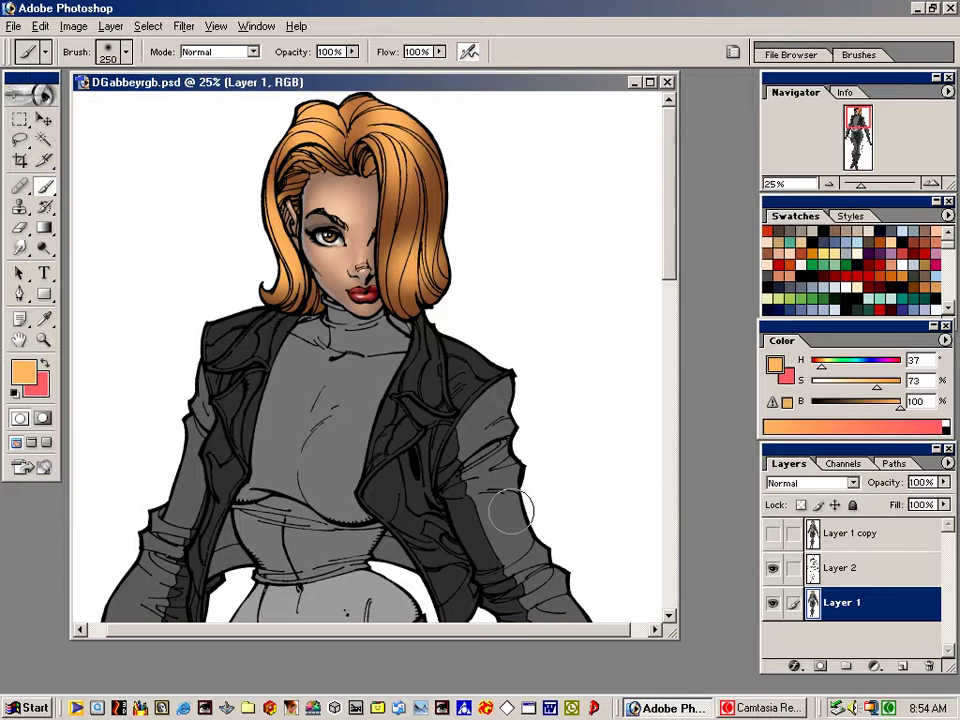
Add yellow highlights (H 52, S 63, B 95) to the hair with a 175 px brush
key(bracketleft)
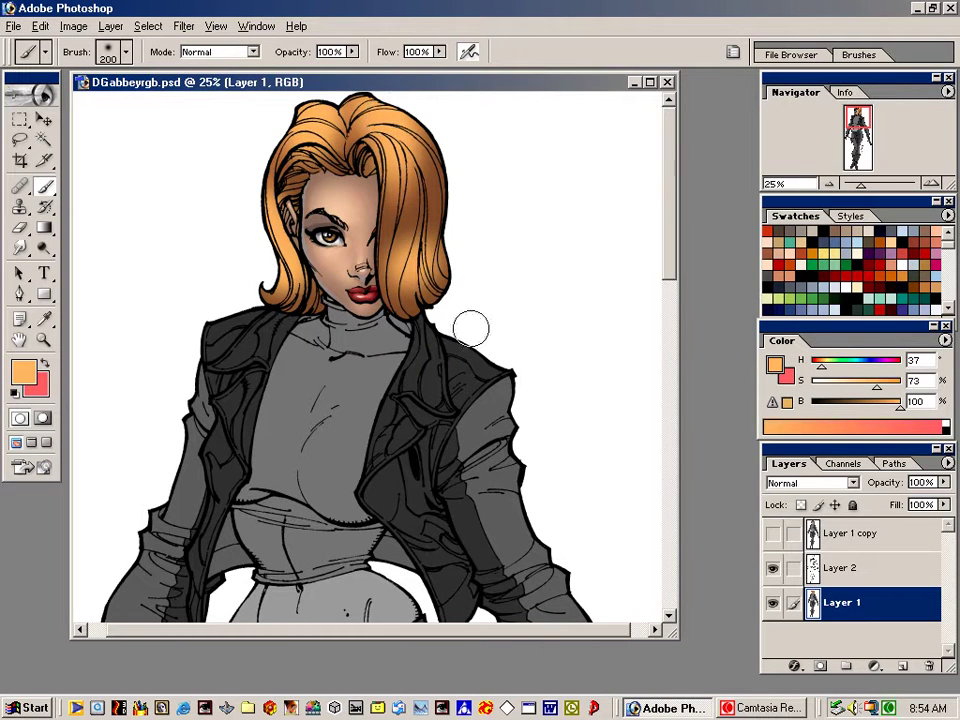
click(833, 250)
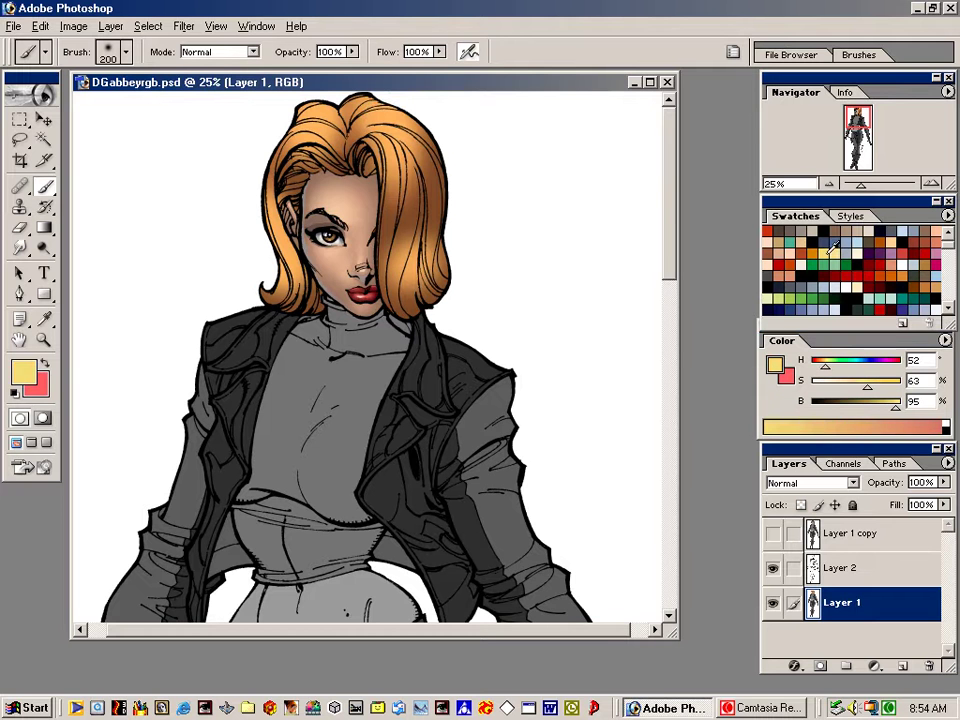
key(bracketleft)
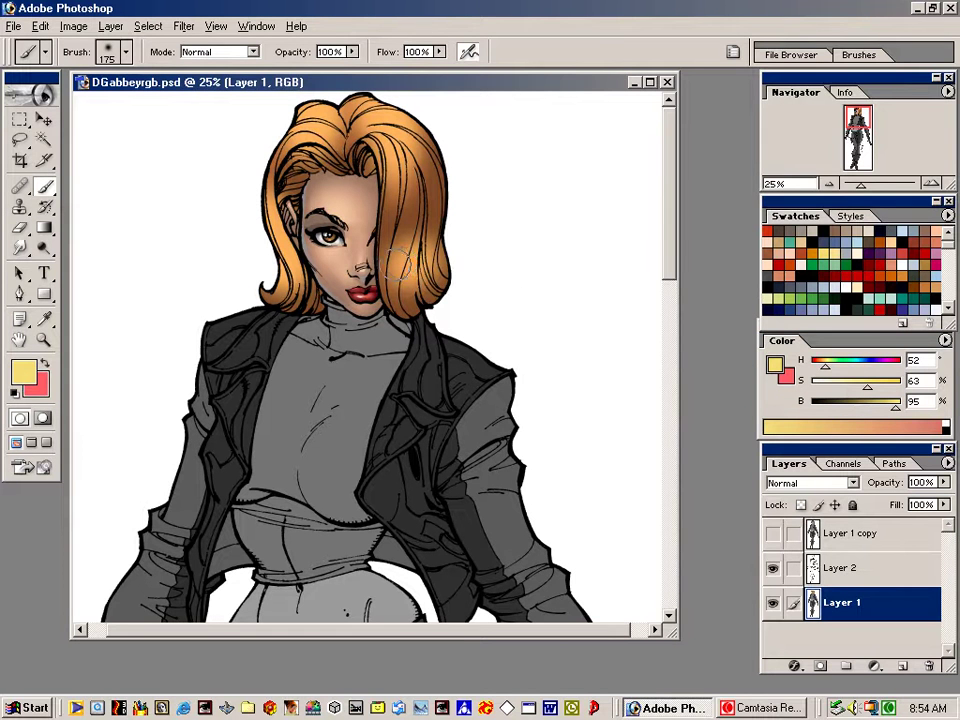
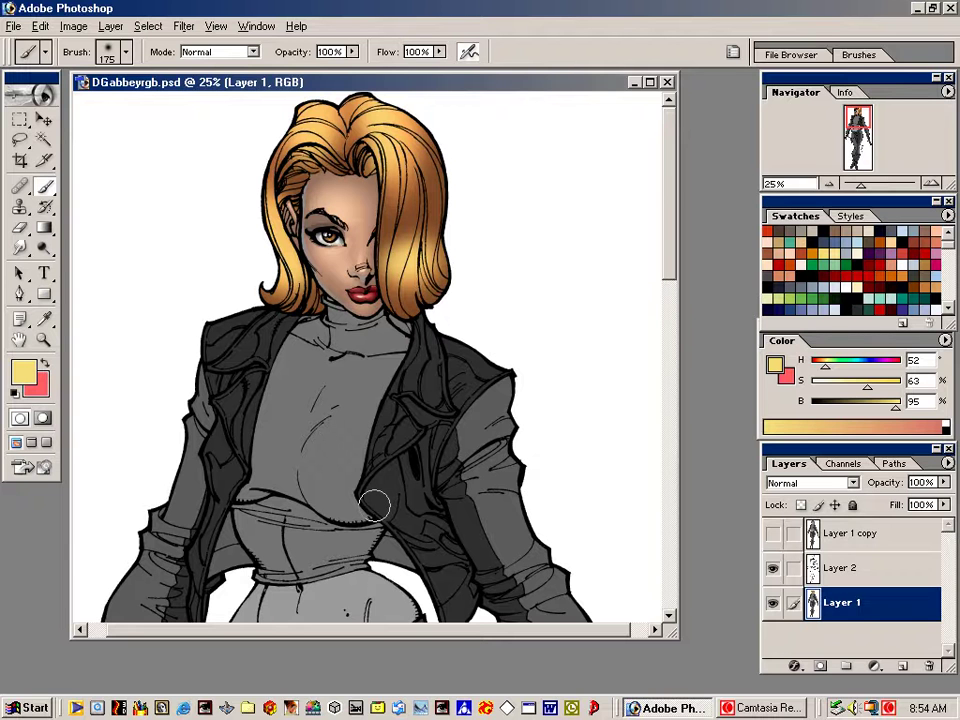
Lasso several pointed highlight streaks in the lower part of the hair covering the eye, and hide the selection outline
click(760, 708)
key(ctrl+minus)
key(ctrl+plus)
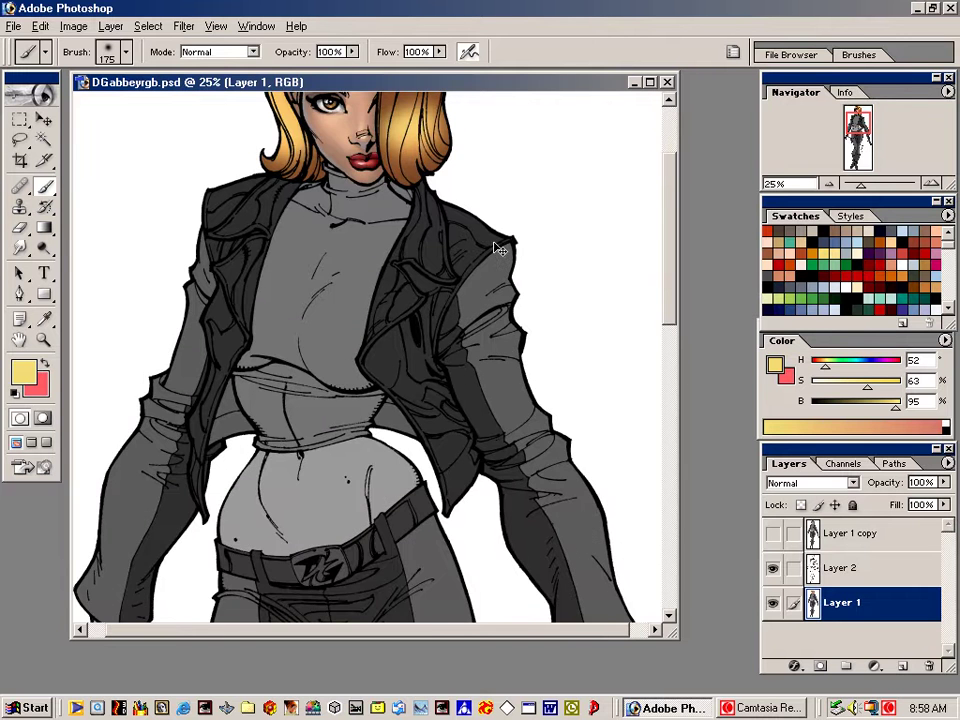
key(ctrl+plus)
mouse_move(476, 227)
mouse_down()
mouse_move(527, 482)
mouse_move(519, 482)
mouse_up()
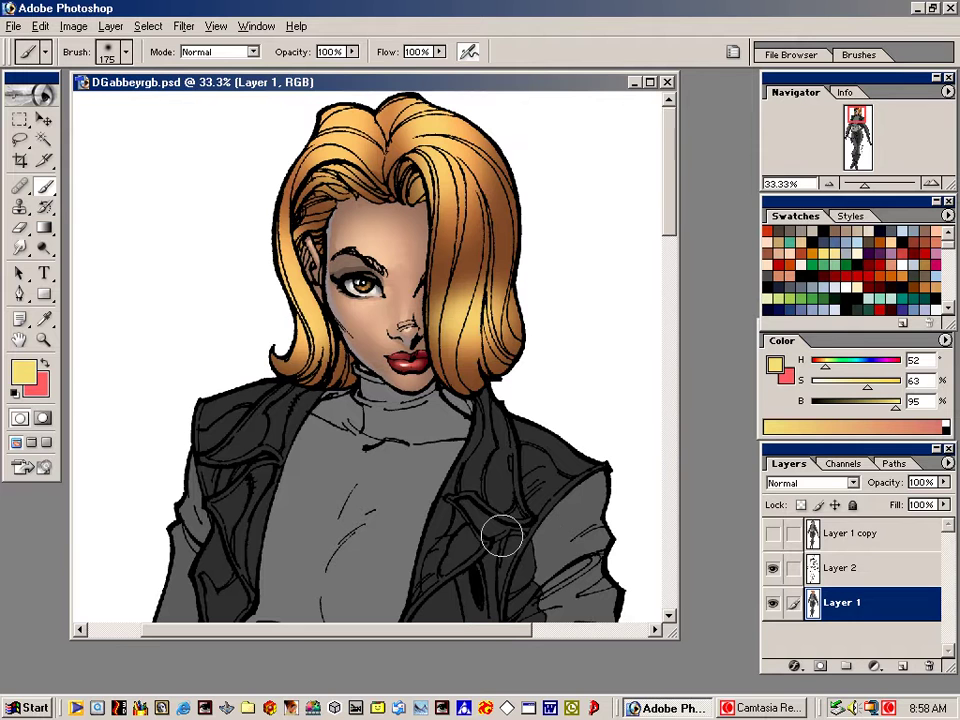
key(l)
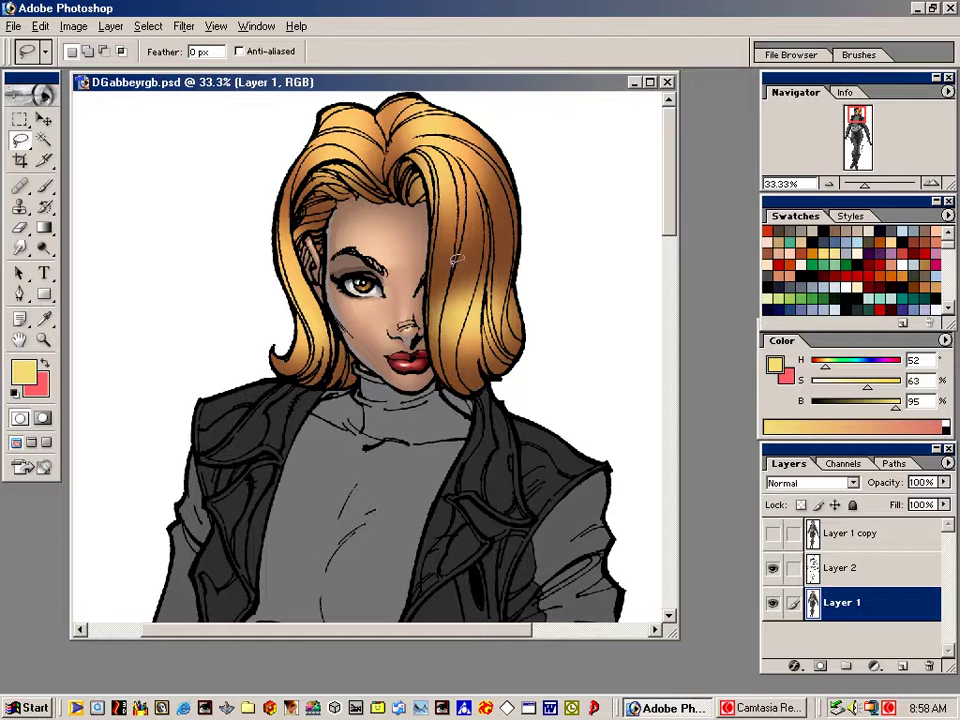
mouse_move(452, 262)
mouse_down()
mouse_move(443, 330)
mouse_move(459, 242)
mouse_move(451, 340)
mouse_move(484, 266)
mouse_move(484, 216)
mouse_move(474, 343)
mouse_move(484, 280)
mouse_up()
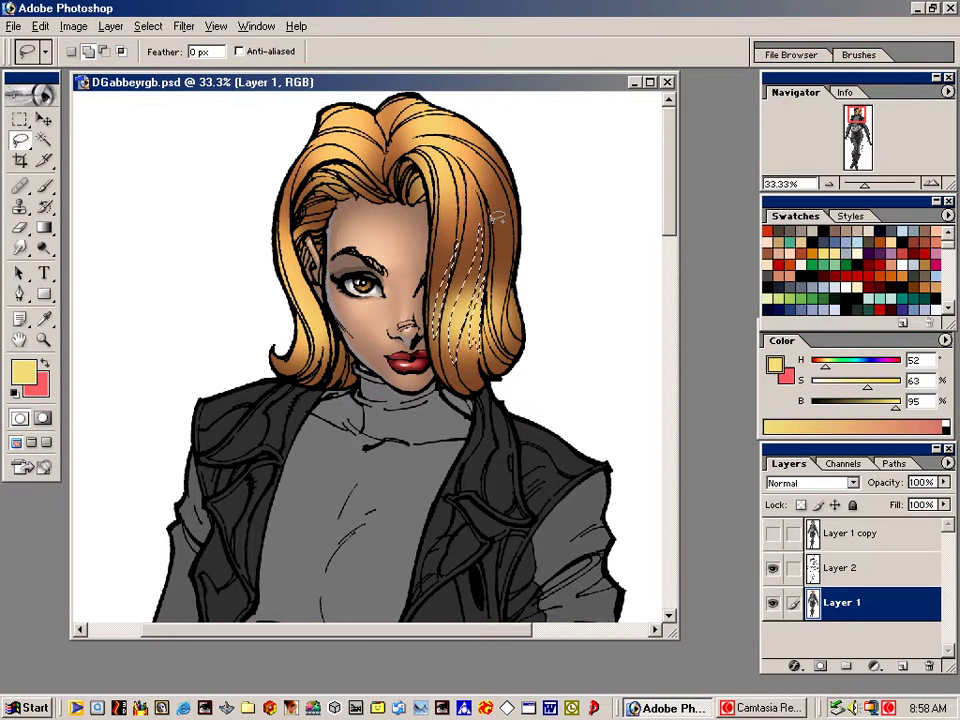
mouse_move(490, 221)
mouse_down()
mouse_move(492, 318)
mouse_move(502, 246)
mouse_move(490, 219)
mouse_up()
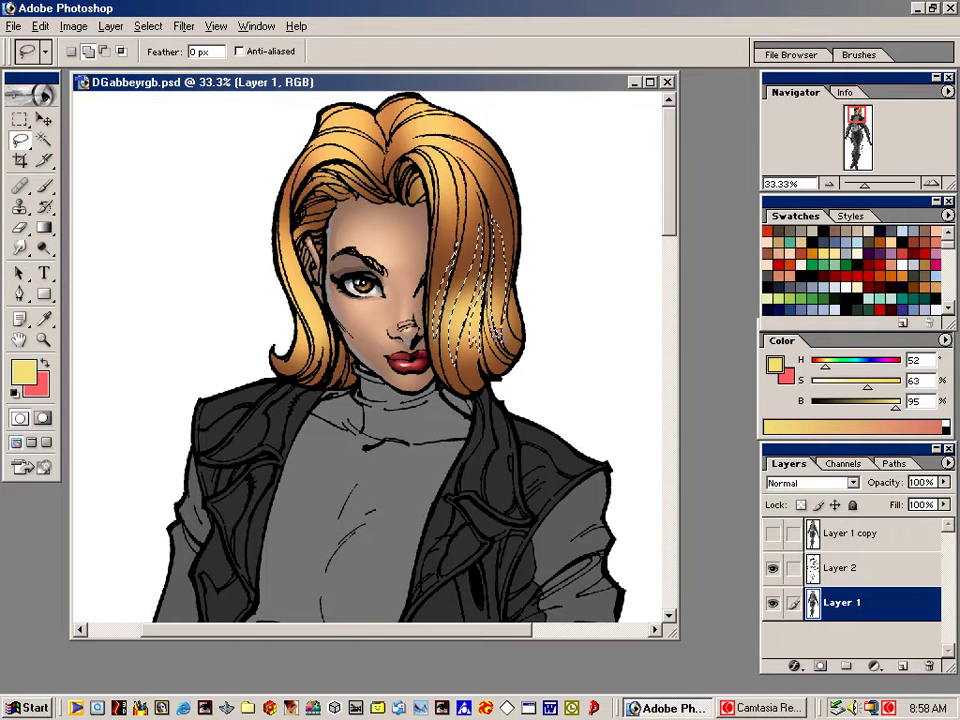
mouse_move(490, 315)
mouse_down()
mouse_move(491, 277)
mouse_move(491, 338)
mouse_move(486, 305)
mouse_up()
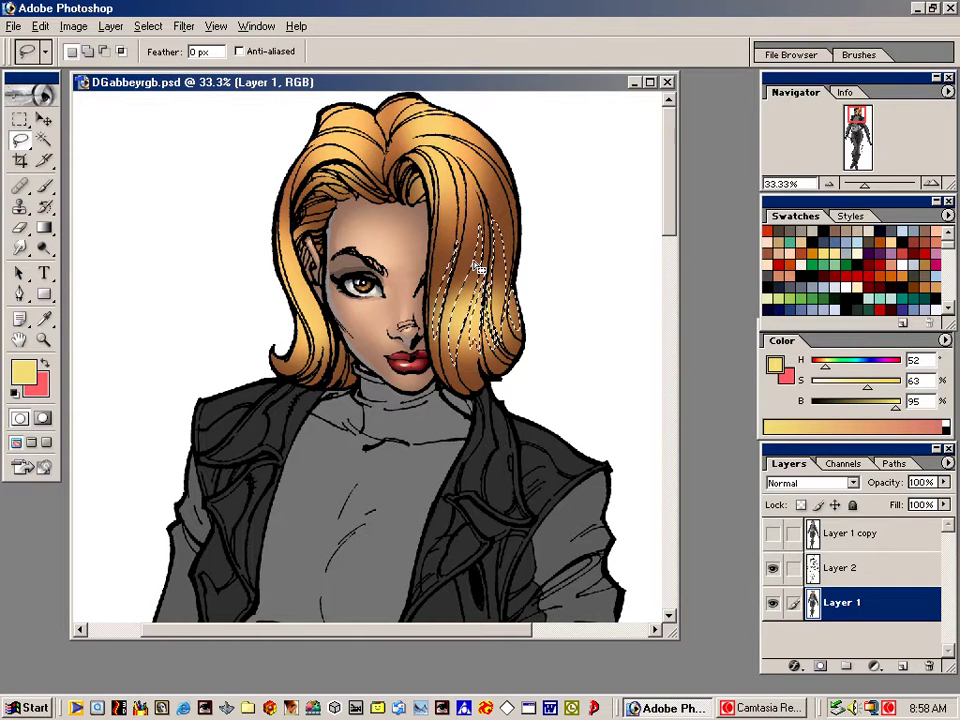
key(ctrl+h)
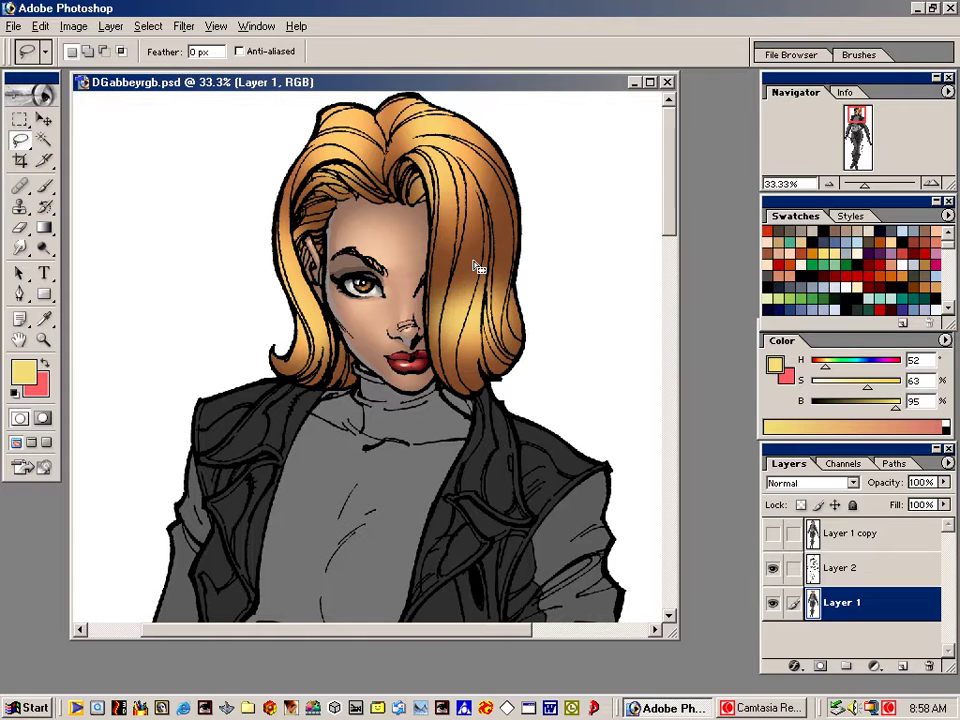
Paint the selected lower streaks yellow with the 175 px brush at 61% opacity, undoing the first full-opacity attempt
key(b)
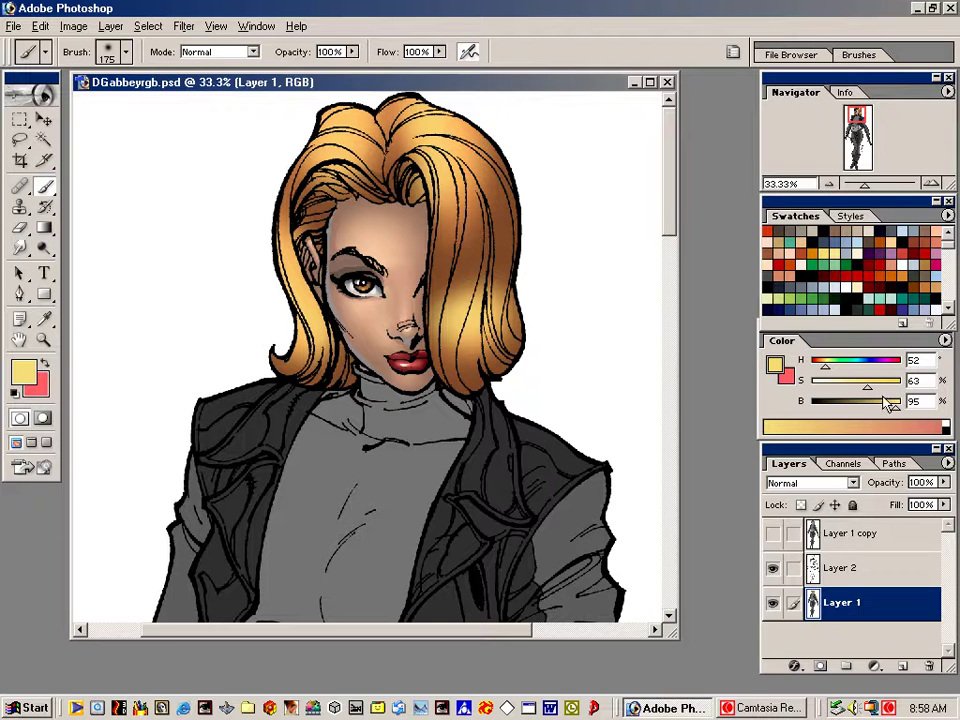
mouse_move(440, 282)
mouse_down()
mouse_move(474, 318)
mouse_move(500, 311)
mouse_up()
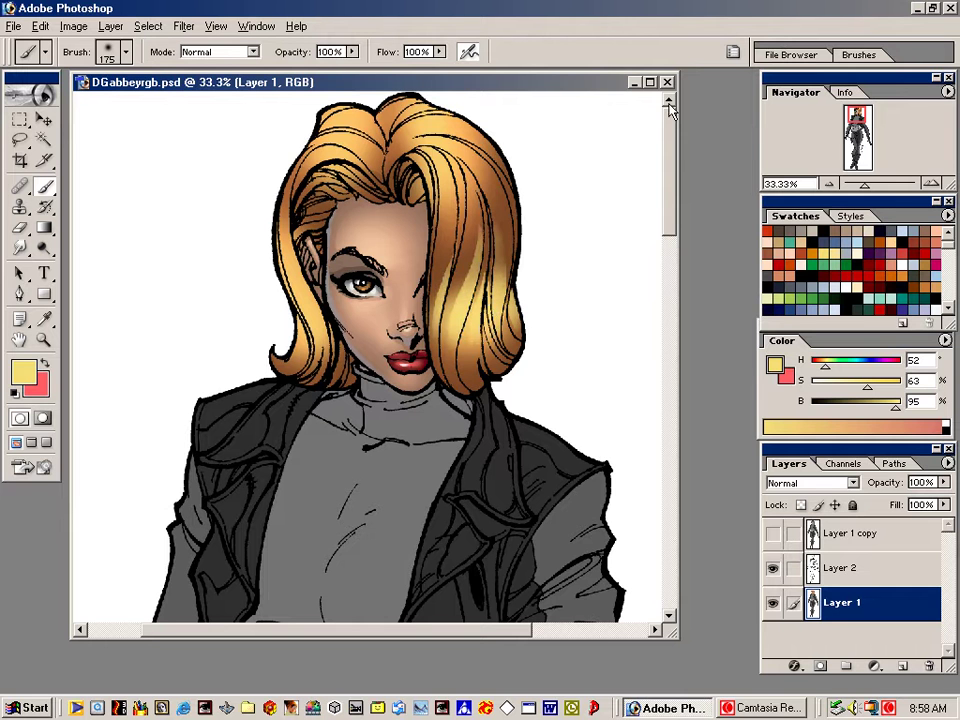
key(ctrl+z)
mouse_move(352, 51)
mouse_down()
mouse_move(352, 66)
mouse_move(318, 84)
mouse_up()
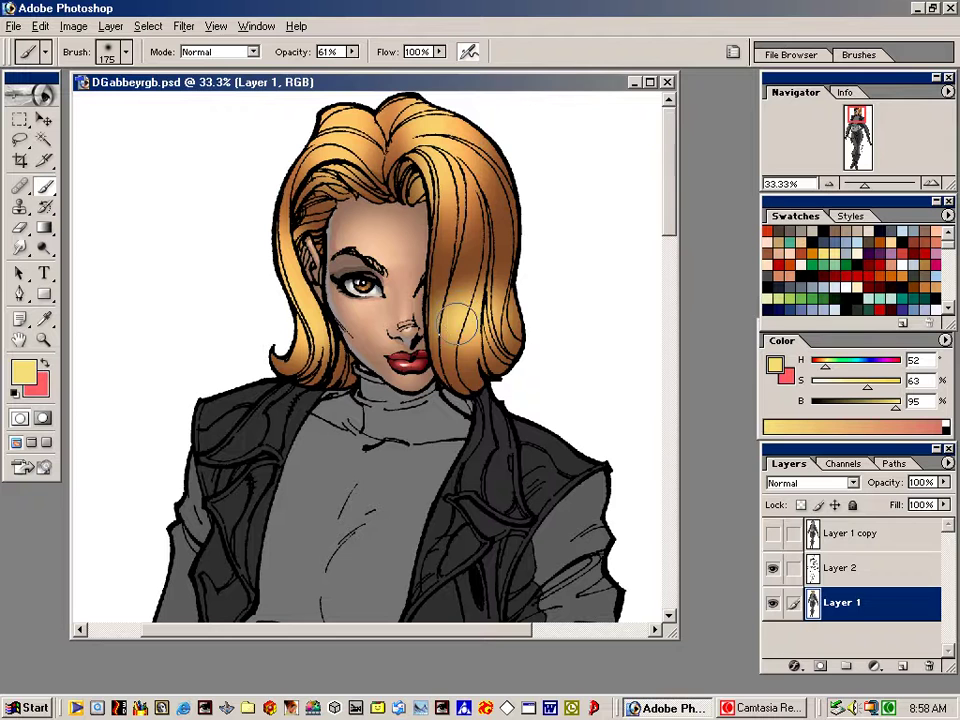
drag(457, 316, 486, 267)
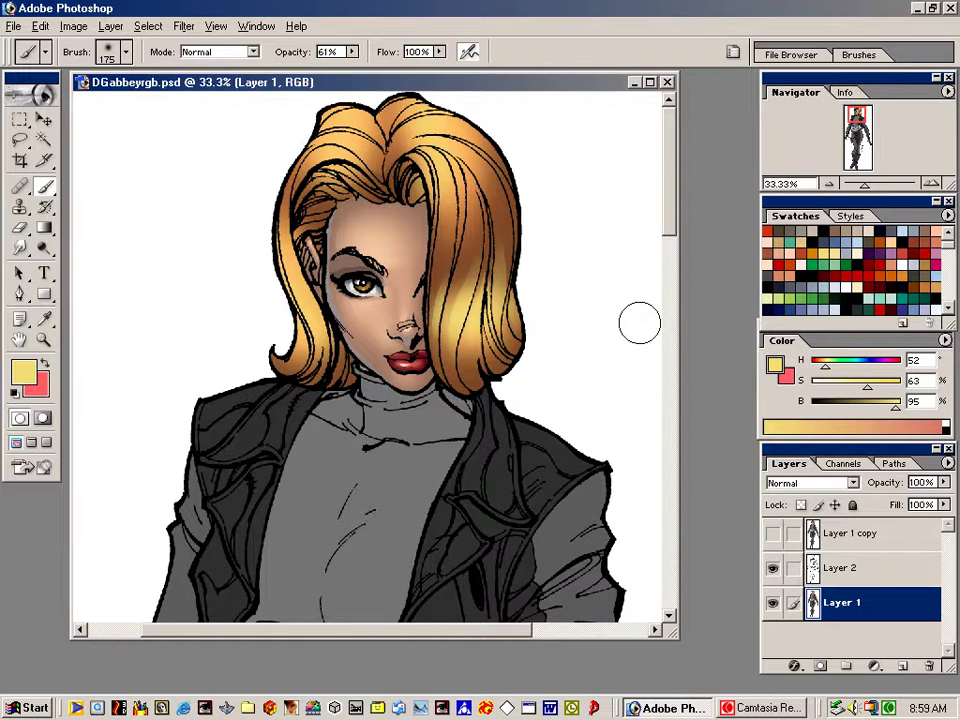
Lasso curved strands from the parting and crown down the eye-covering hair, hide the outline, and brush yellow highlights into them at 61% opacity
key(l)
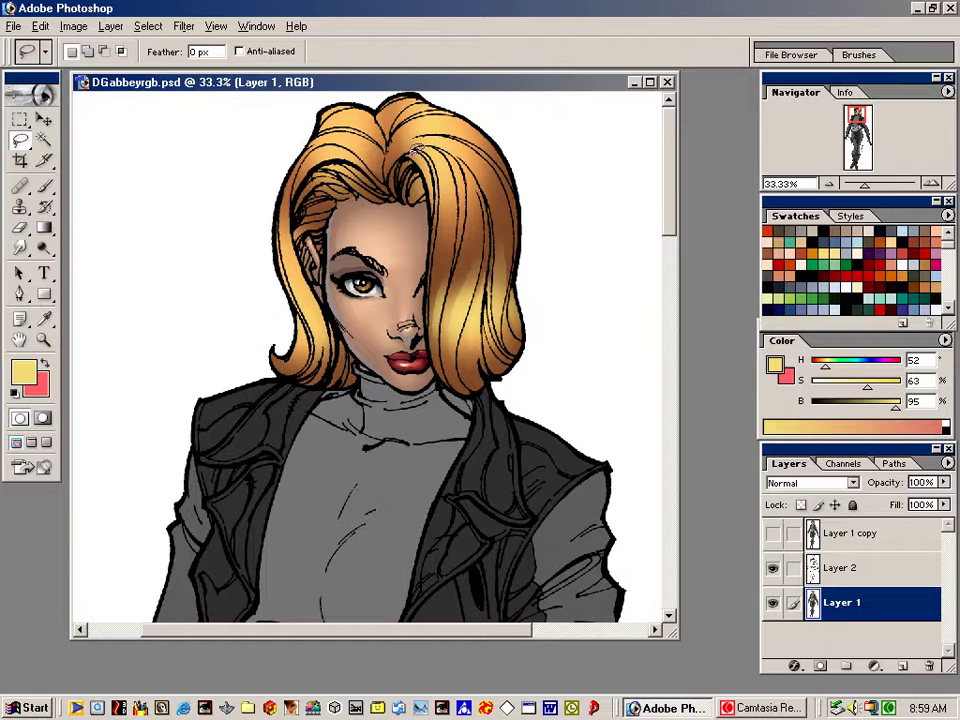
mouse_move(412, 154)
mouse_down()
mouse_move(436, 190)
mouse_move(427, 150)
mouse_move(439, 143)
mouse_move(429, 142)
mouse_move(454, 200)
mouse_move(423, 150)
mouse_up()
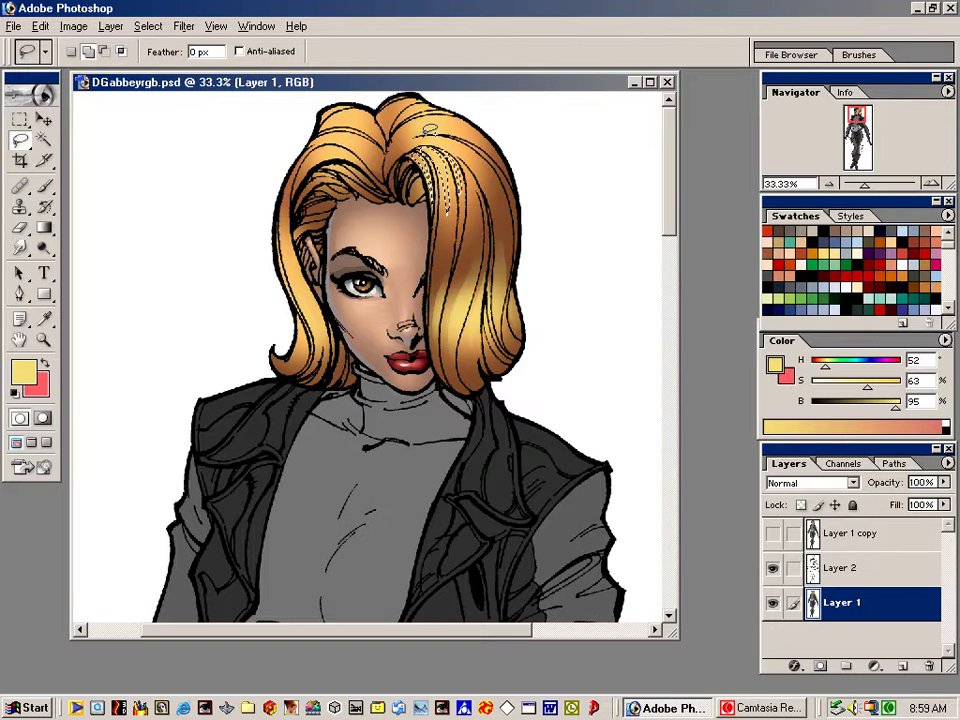
mouse_move(408, 143)
mouse_down()
mouse_move(465, 138)
mouse_move(505, 195)
mouse_move(492, 210)
mouse_up()
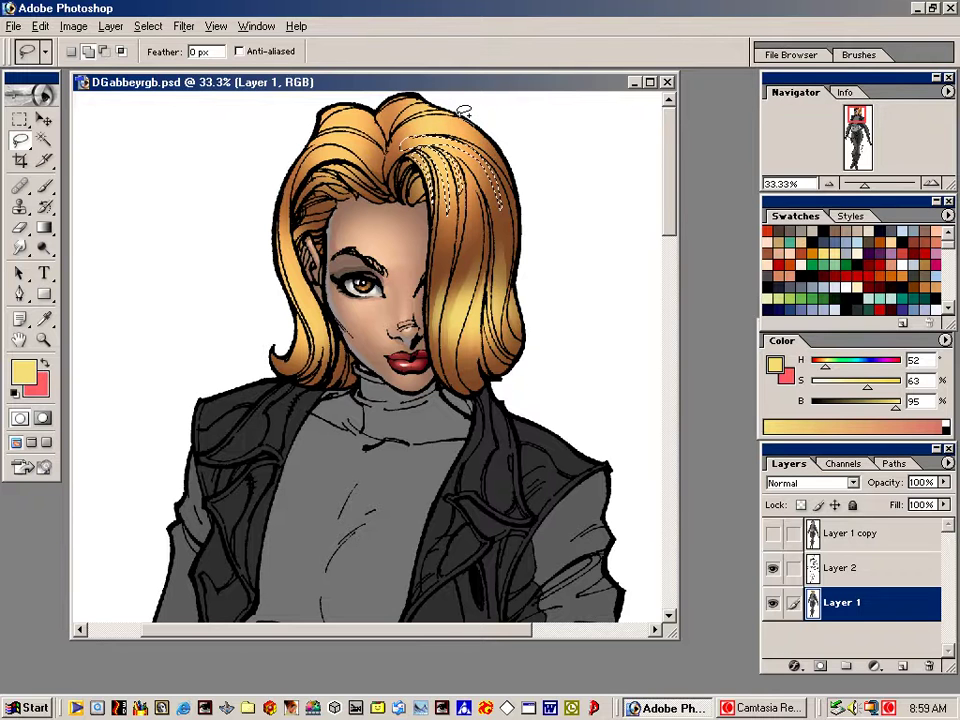
mouse_move(399, 138)
mouse_down()
mouse_move(476, 129)
mouse_move(510, 156)
mouse_move(480, 101)
mouse_move(404, 117)
mouse_move(422, 98)
mouse_up()
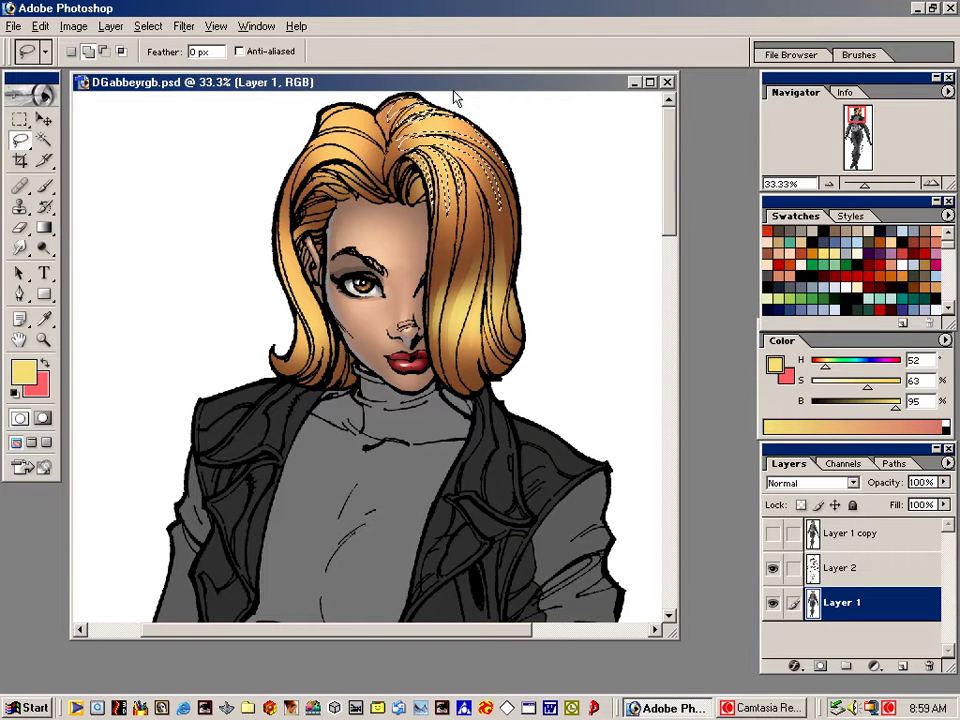
key(ctrl+d)
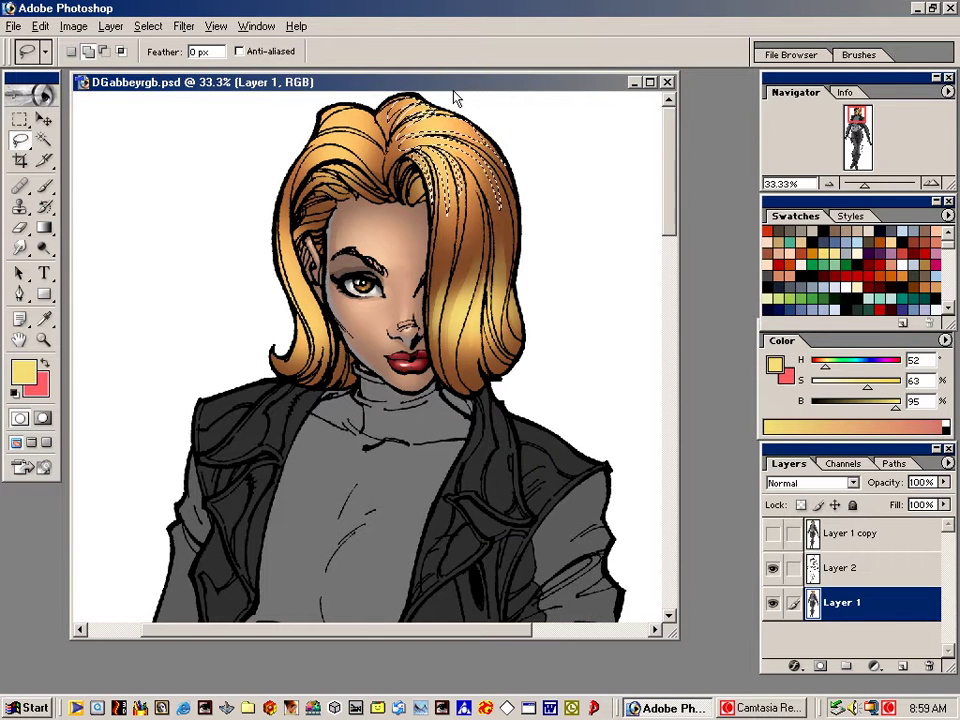
key(a)
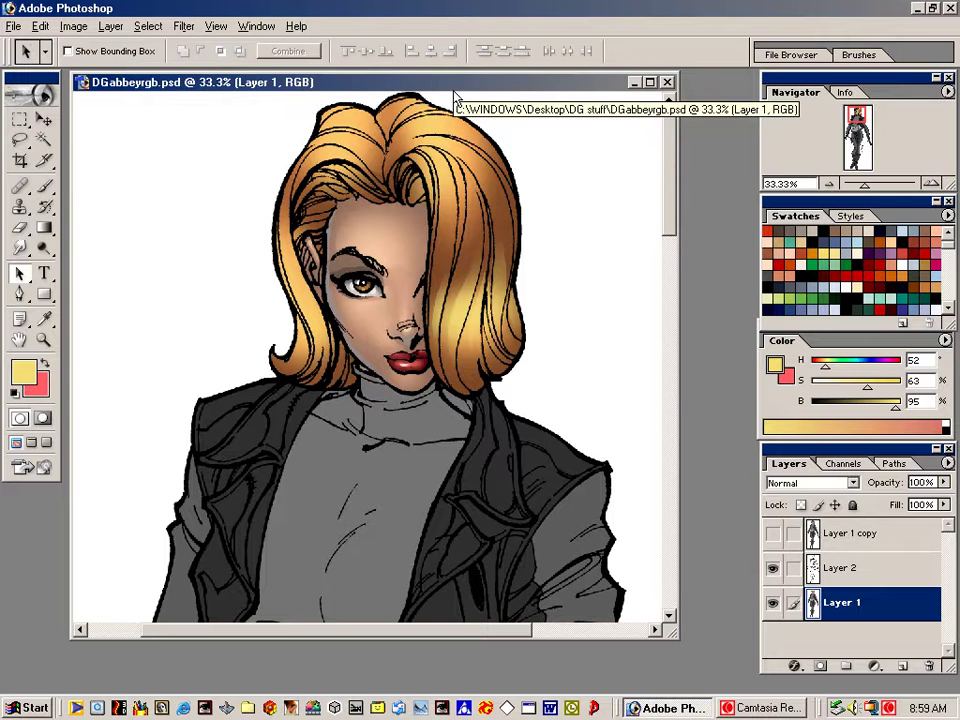
key(b)
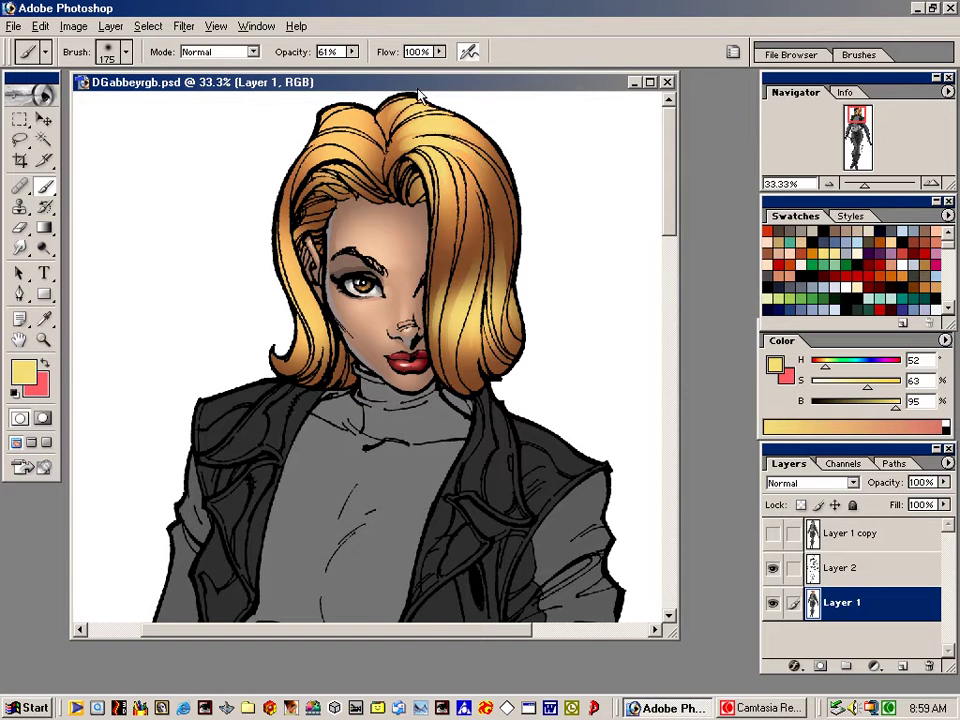
Maximize the image window, lasso streaks in the hair on the visible-ear side, and brush yellow highlights into them with the 175 px brush
drag(420, 84, 436, 167)
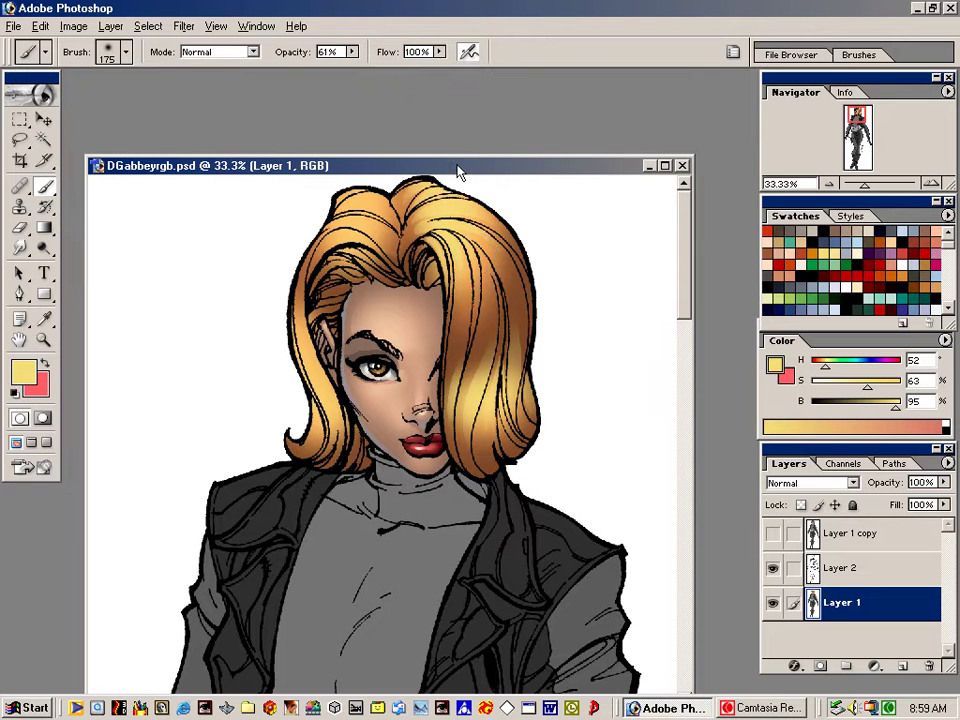
click(665, 165)
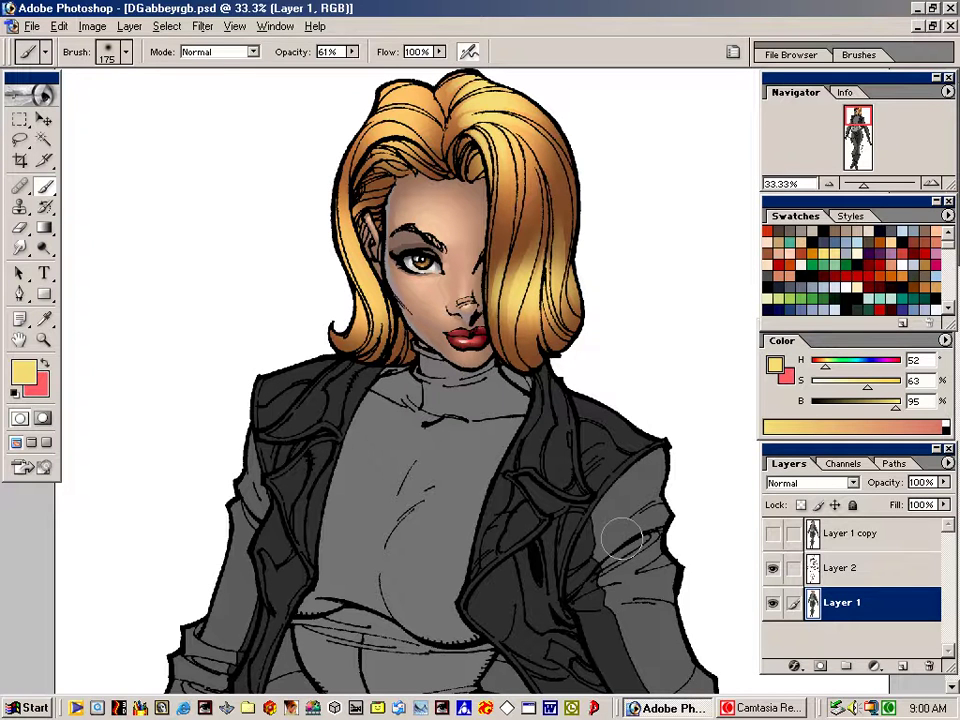
key(l)
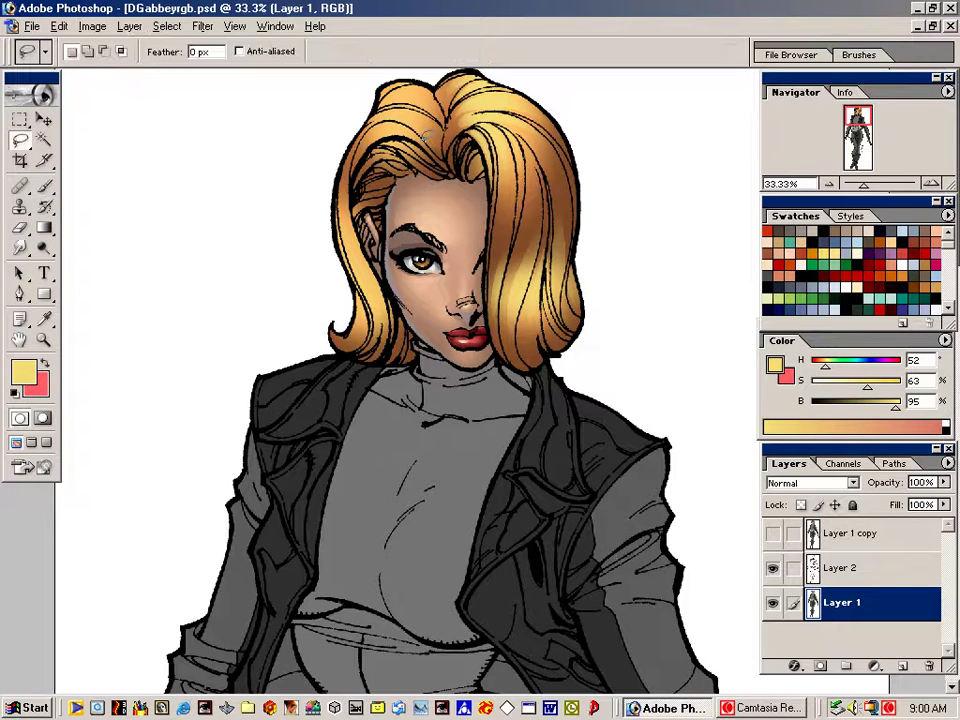
mouse_move(367, 144)
mouse_down()
mouse_move(423, 118)
mouse_move(443, 124)
mouse_move(428, 105)
mouse_move(403, 100)
mouse_move(383, 108)
mouse_move(443, 128)
mouse_move(446, 105)
mouse_move(414, 85)
mouse_up()
mouse_move(348, 246)
mouse_down()
mouse_move(374, 335)
mouse_move(386, 323)
mouse_move(386, 290)
mouse_move(350, 243)
mouse_up()
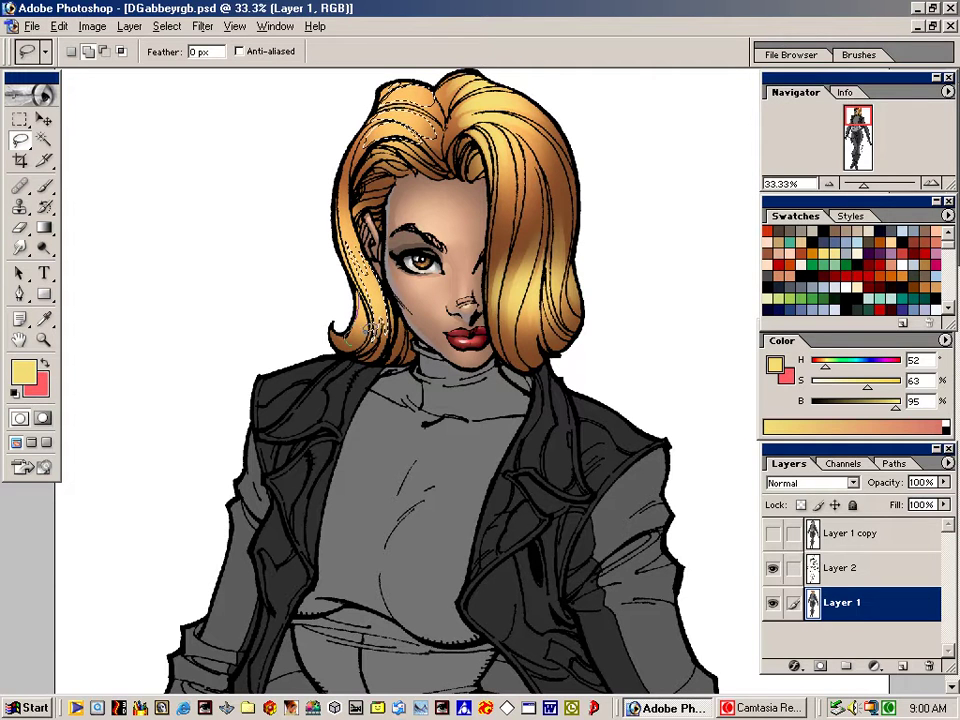
mouse_move(372, 330)
mouse_down()
mouse_move(384, 323)
mouse_move(370, 284)
mouse_up()
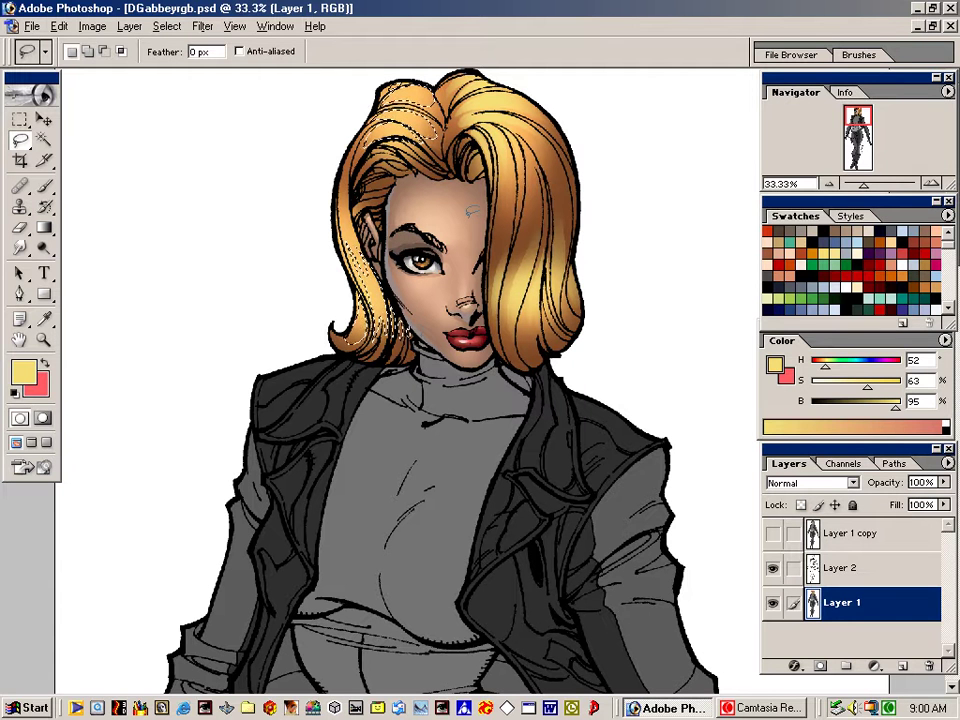
key(ctrl+d)
key(v)
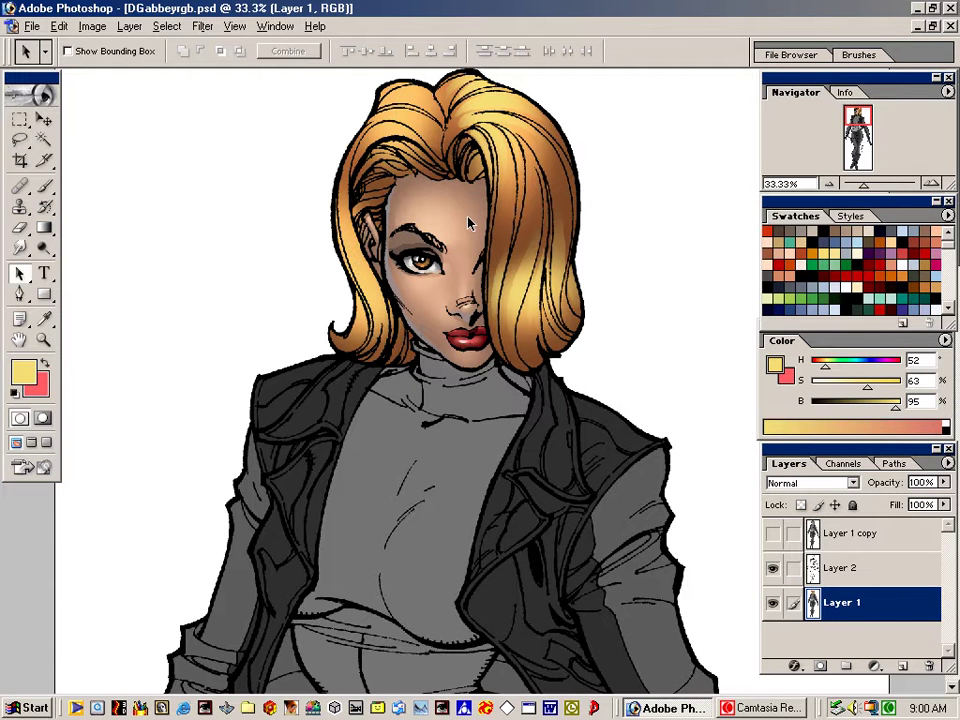
key(b)
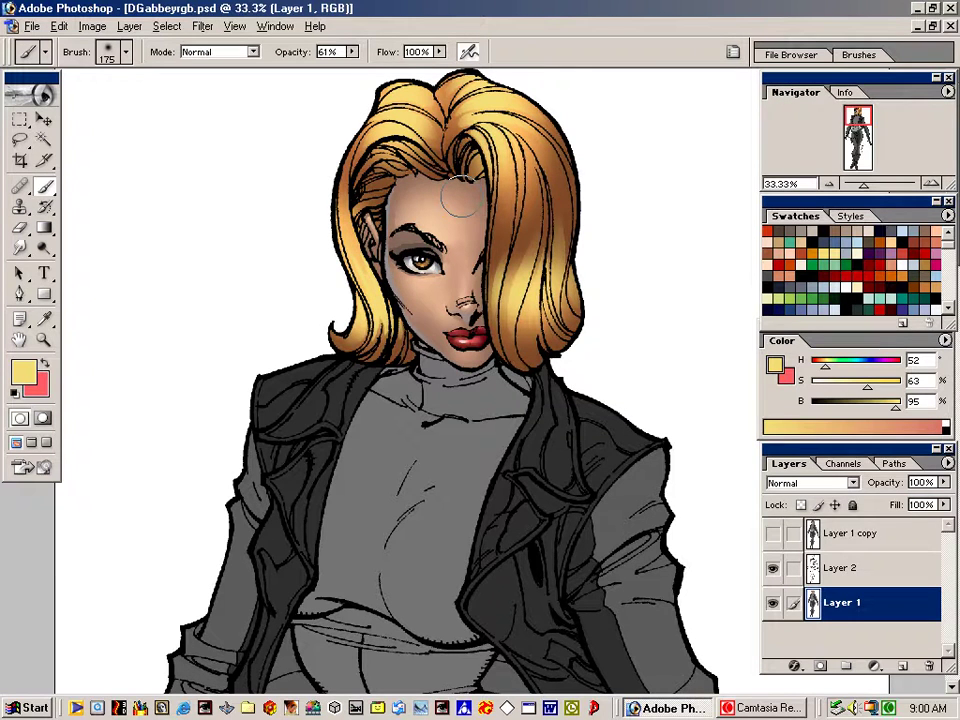
Lasso narrow pointed streaks along the top of the hair on both sides of the parting, and hide the selection outline
key(l)
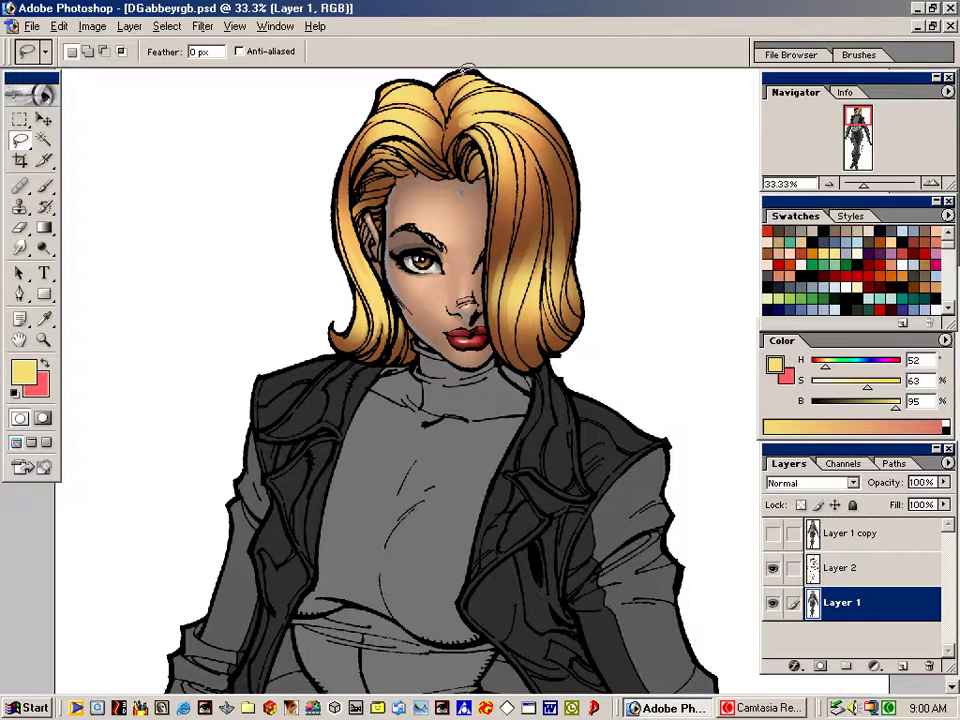
key(shift)
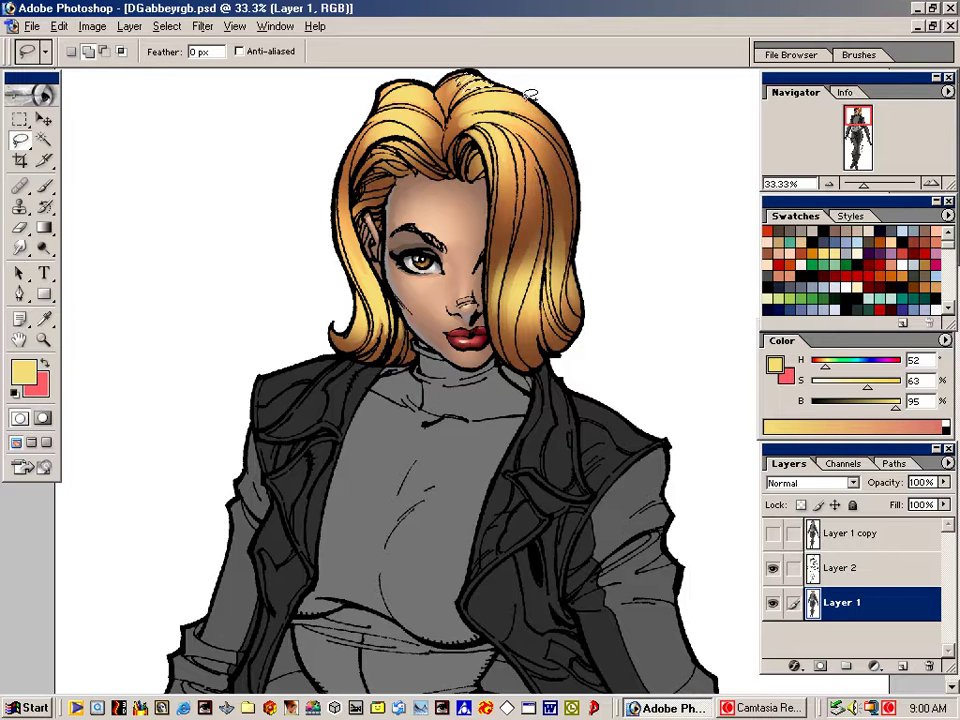
mouse_move(464, 108)
mouse_down()
mouse_move(511, 97)
mouse_move(536, 107)
mouse_move(515, 119)
mouse_move(472, 118)
mouse_move(502, 126)
mouse_move(482, 129)
mouse_up()
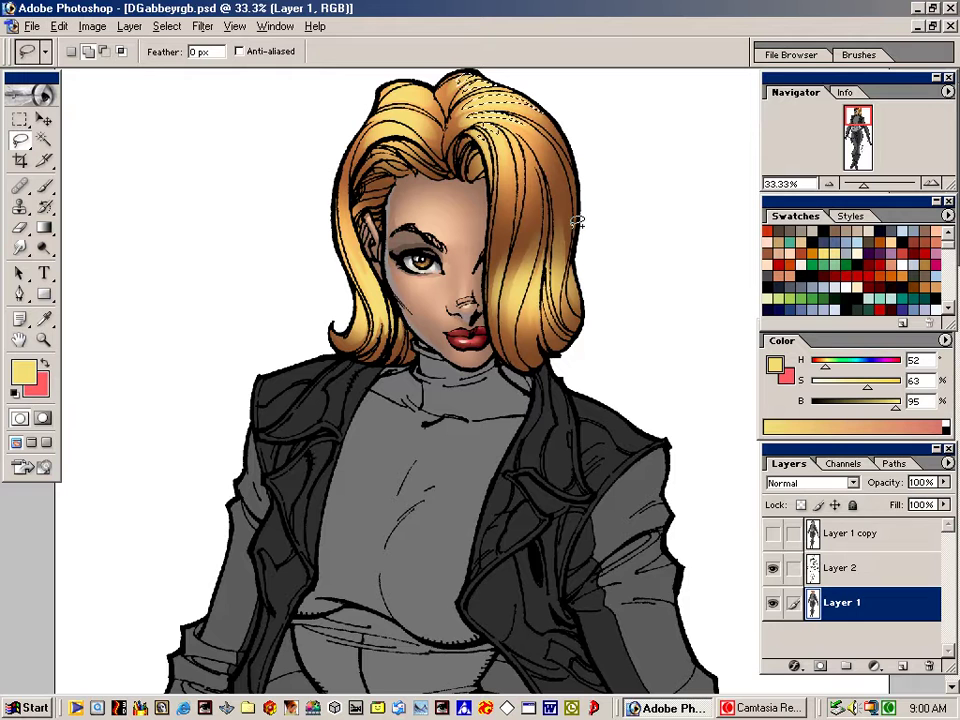
mouse_move(409, 128)
mouse_down()
mouse_move(379, 132)
mouse_move(401, 112)
mouse_up()
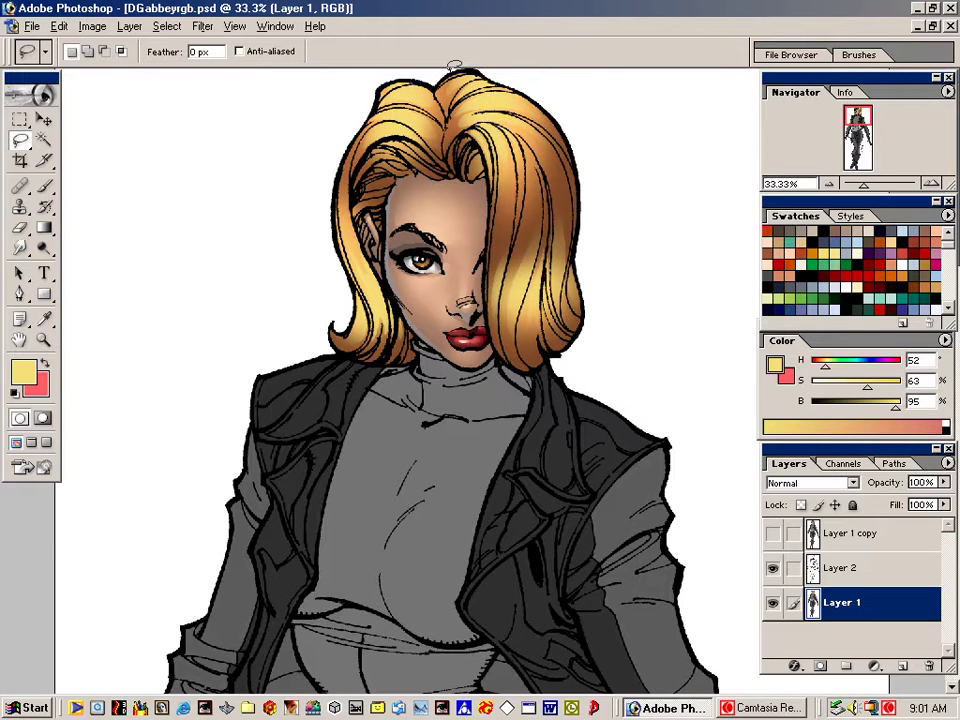
Choose a paler yellow (H 50, S 48, B 96), reduce the brush to 90 px, and paint the selected streaks at 61% opacity
key(b)
mouse_move(896, 407)
mouse_down()
mouse_move(921, 401)
mouse_move(859, 392)
mouse_up()
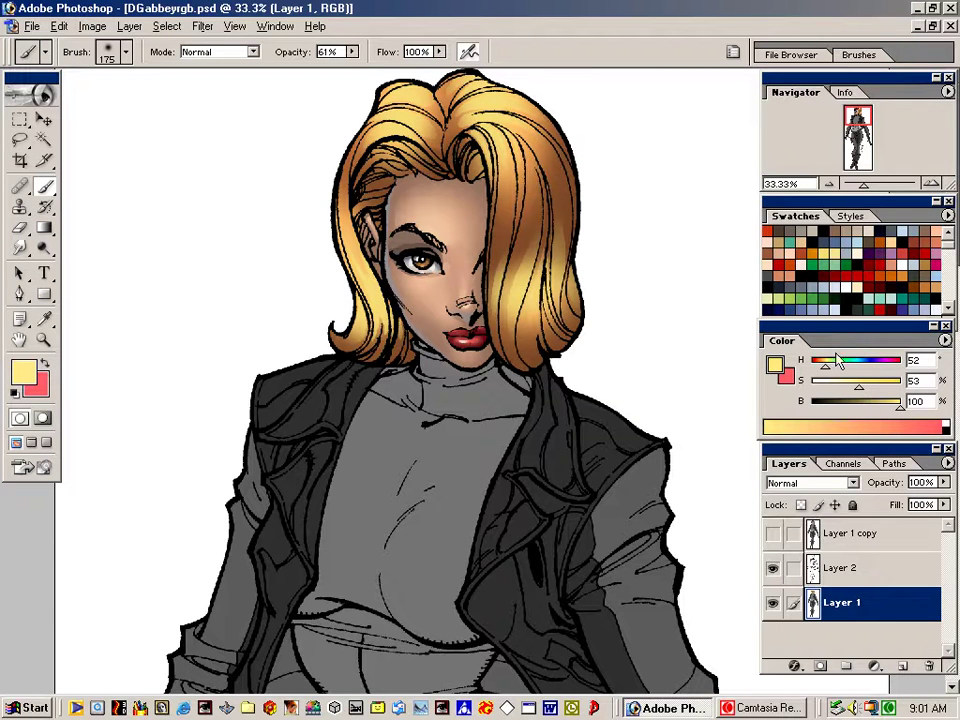
click(834, 254)
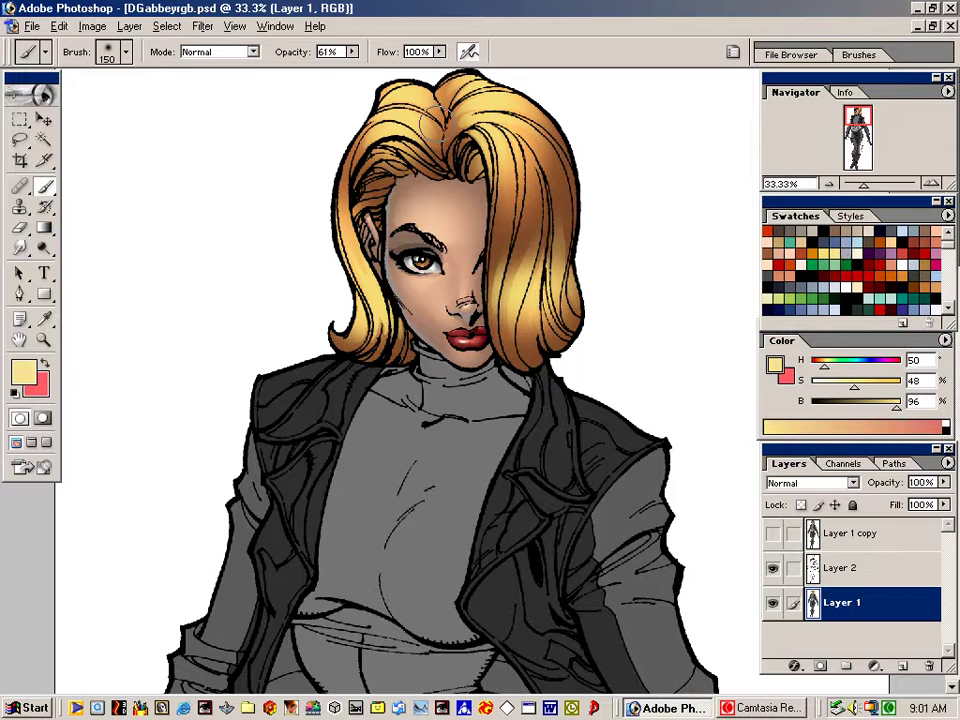
key(bracketleft)
key(bracketleft)
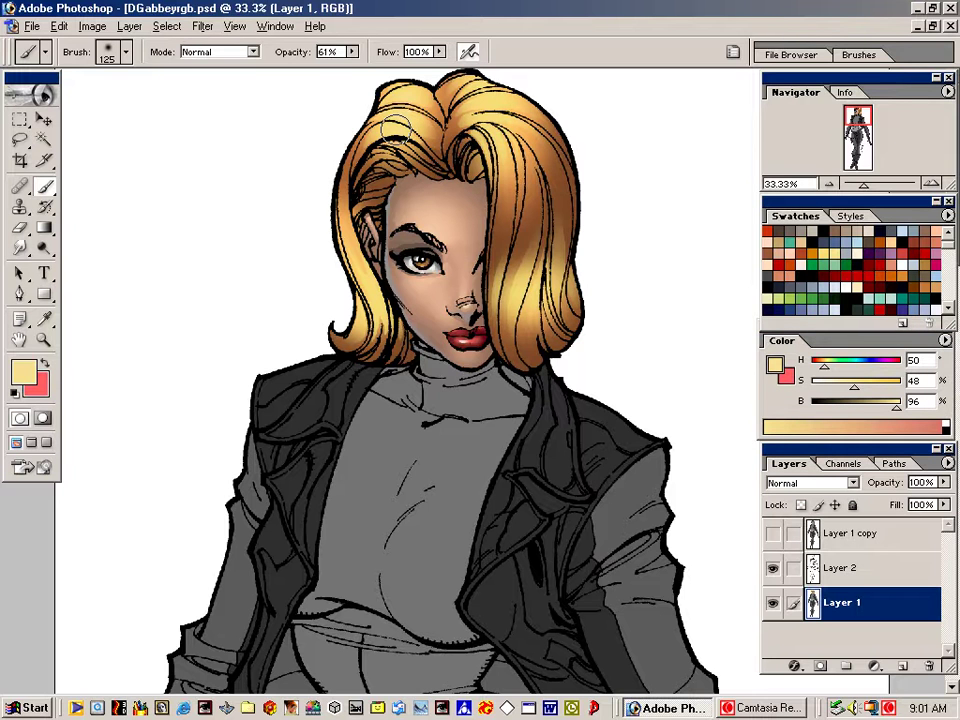
key(bracketleft)
key(bracketleft)
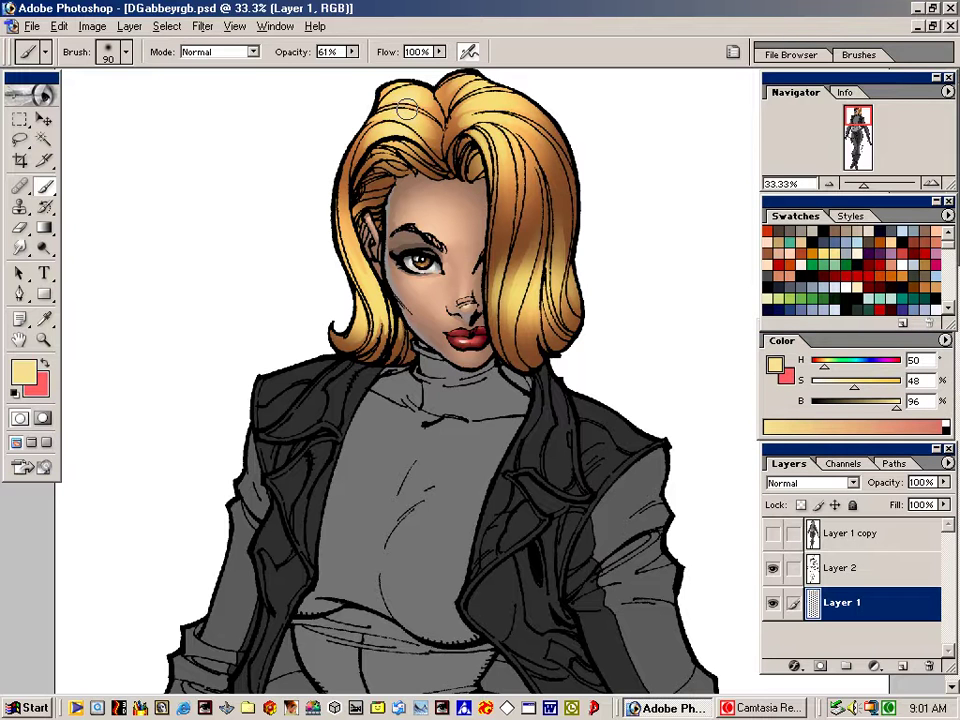
mouse_move(407, 109)
mouse_down()
mouse_move(418, 87)
mouse_move(408, 96)
mouse_up()
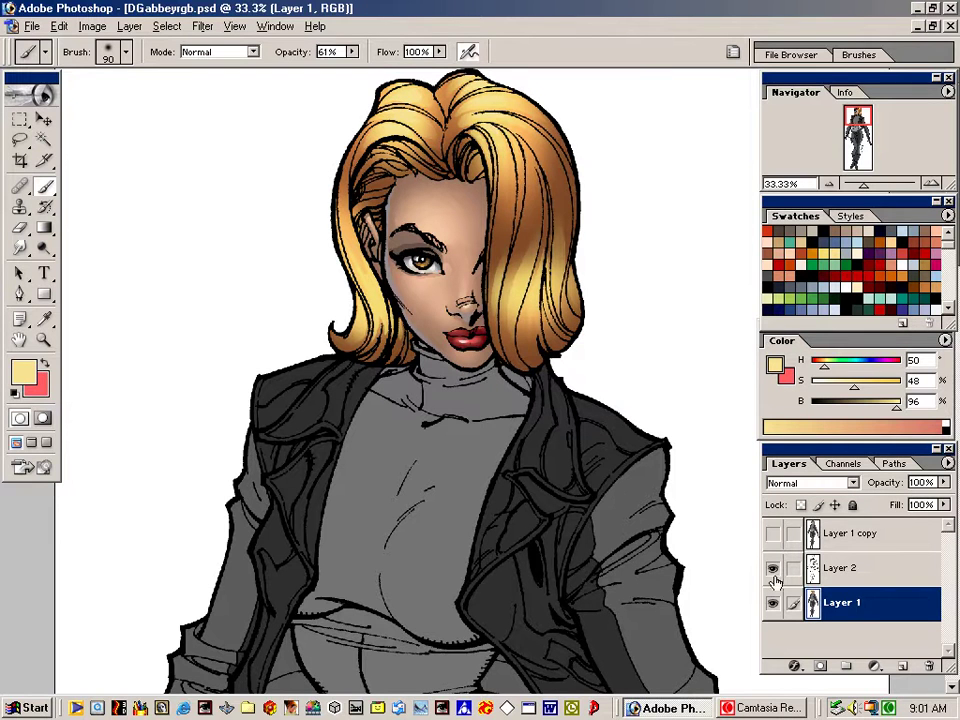
Lighten the paint color in stages to H 57, S 16, B 100 and brush paler accents into the selected hair streaks
click(826, 366)
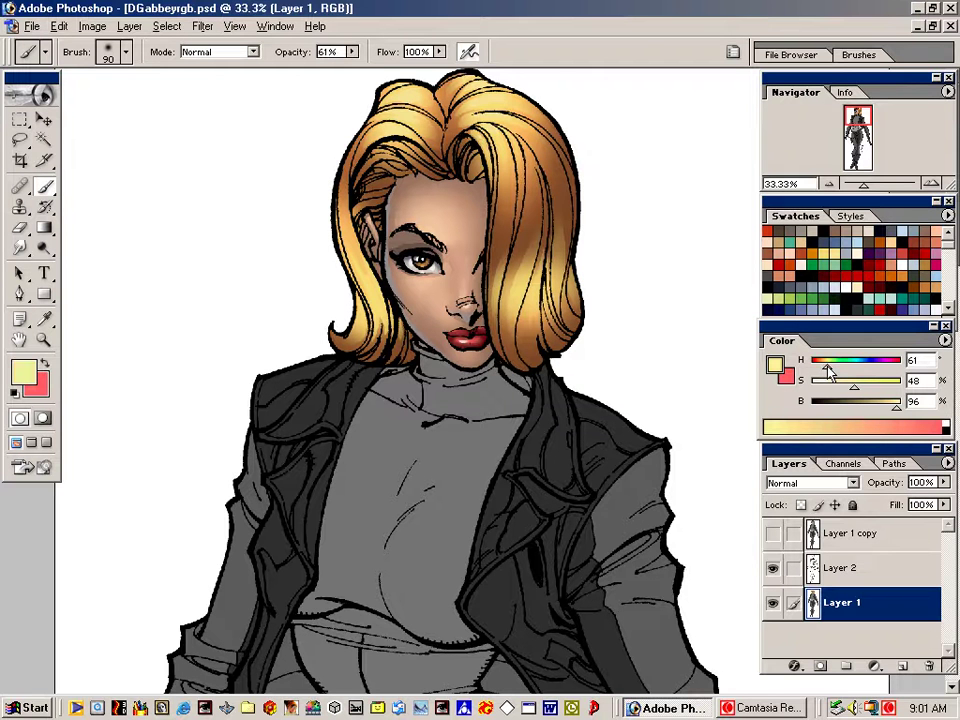
drag(828, 370, 826, 370)
drag(898, 418, 906, 416)
drag(853, 392, 847, 397)
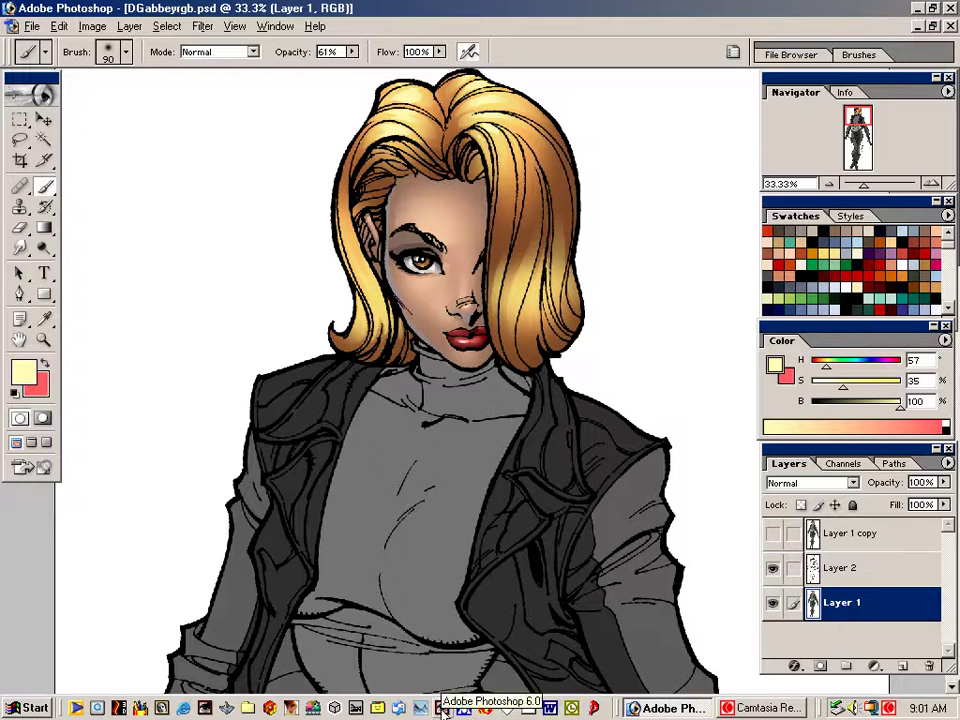
drag(843, 387, 827, 393)
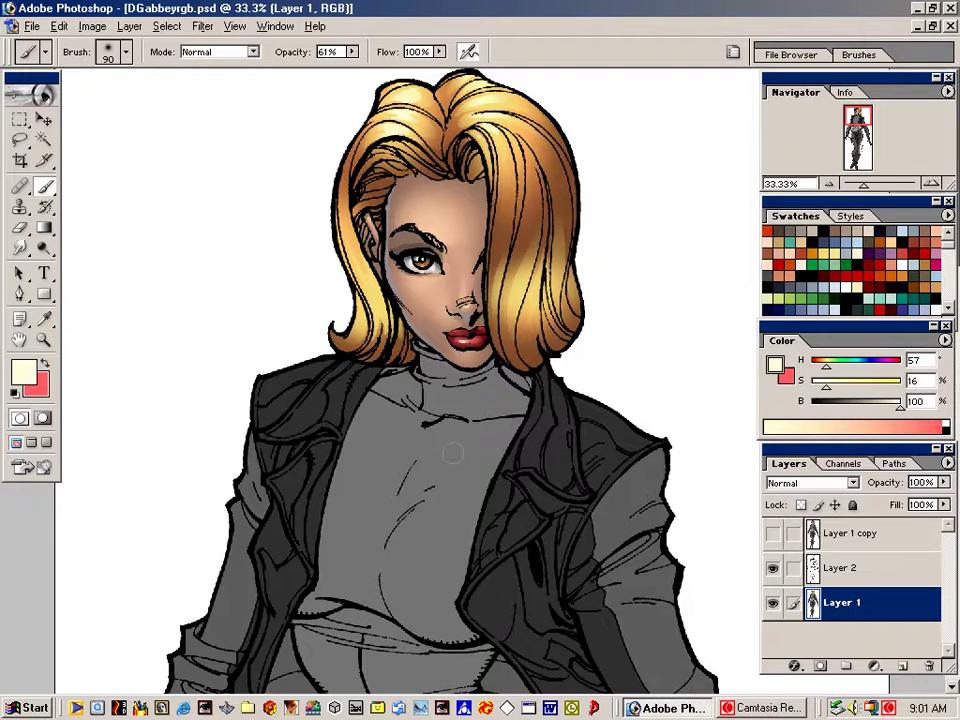
Lasso the inner hair along the forehead, hide the outline, and darken it with sampled brown (H 29, S 76, B 50), choosing the hard 36 px brush
key(l)
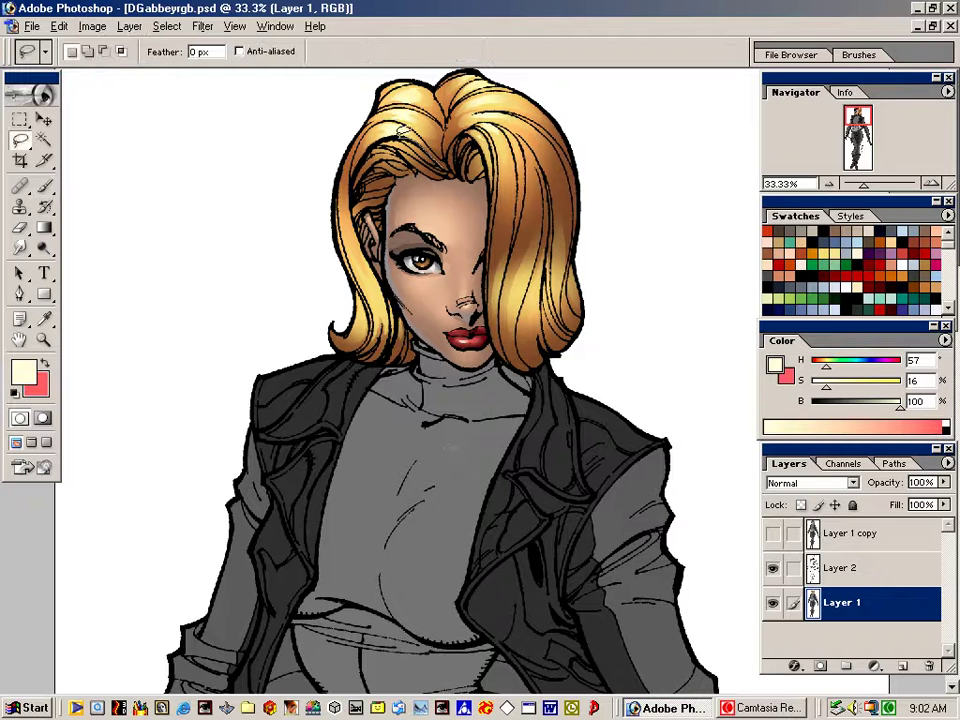
mouse_move(400, 131)
mouse_down()
mouse_move(363, 195)
mouse_move(372, 208)
mouse_move(468, 130)
mouse_up()
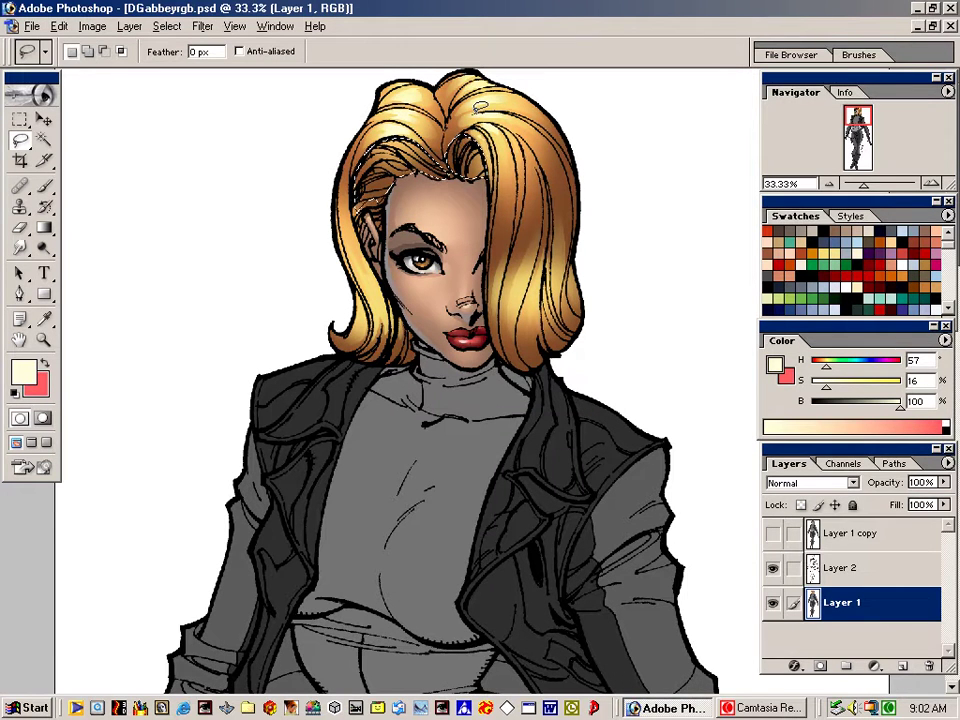
key(ctrl+d)
key(b)
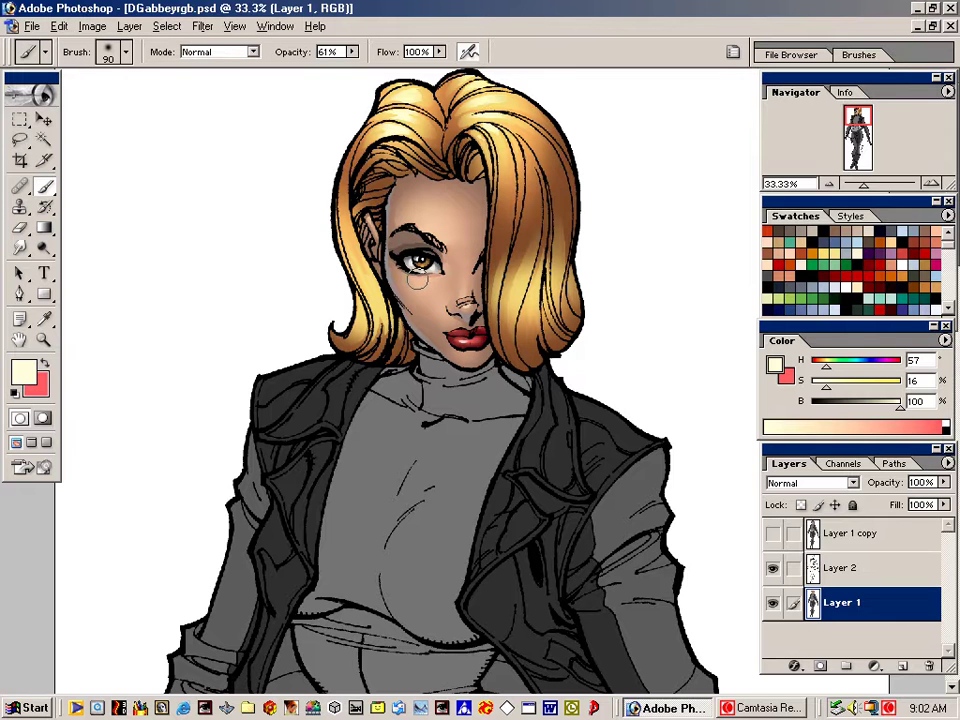
alt+click(397, 163)
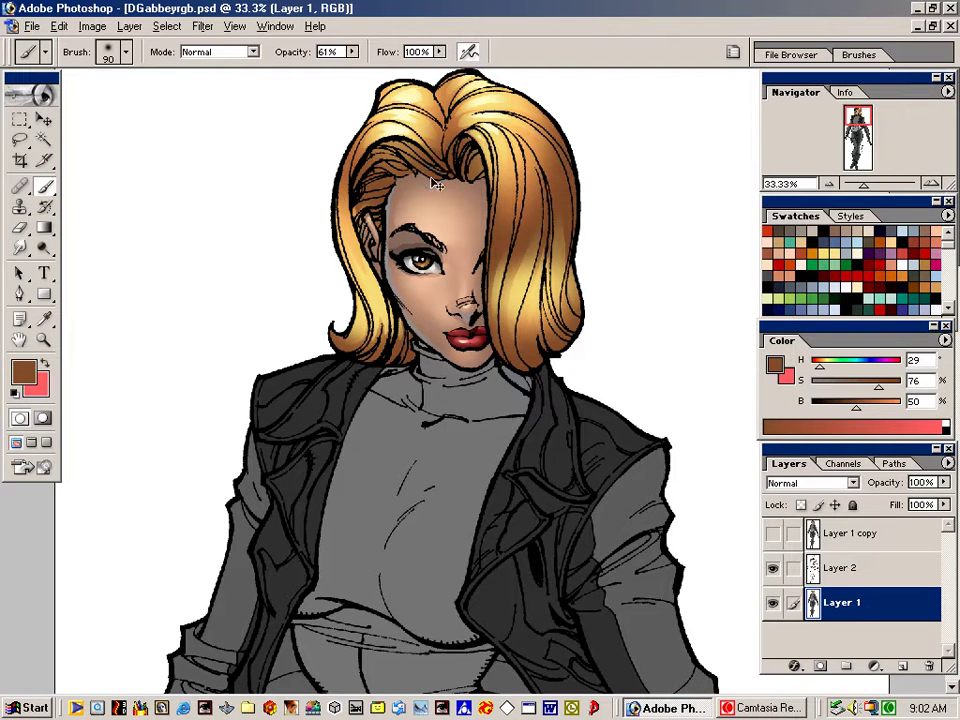
click(126, 52)
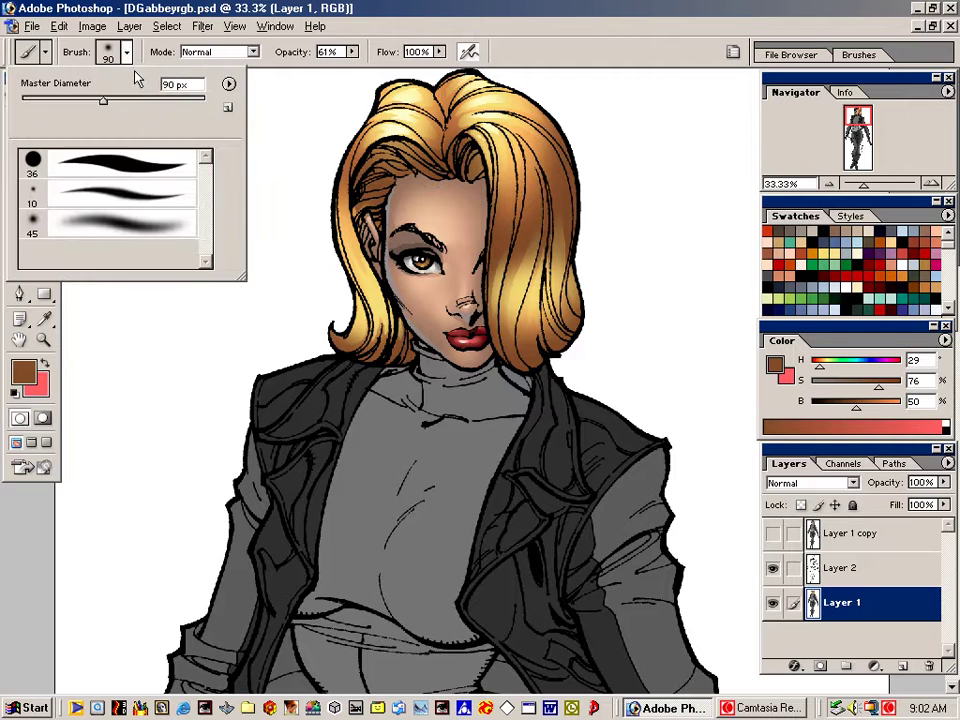
click(137, 167)
click(367, 200)
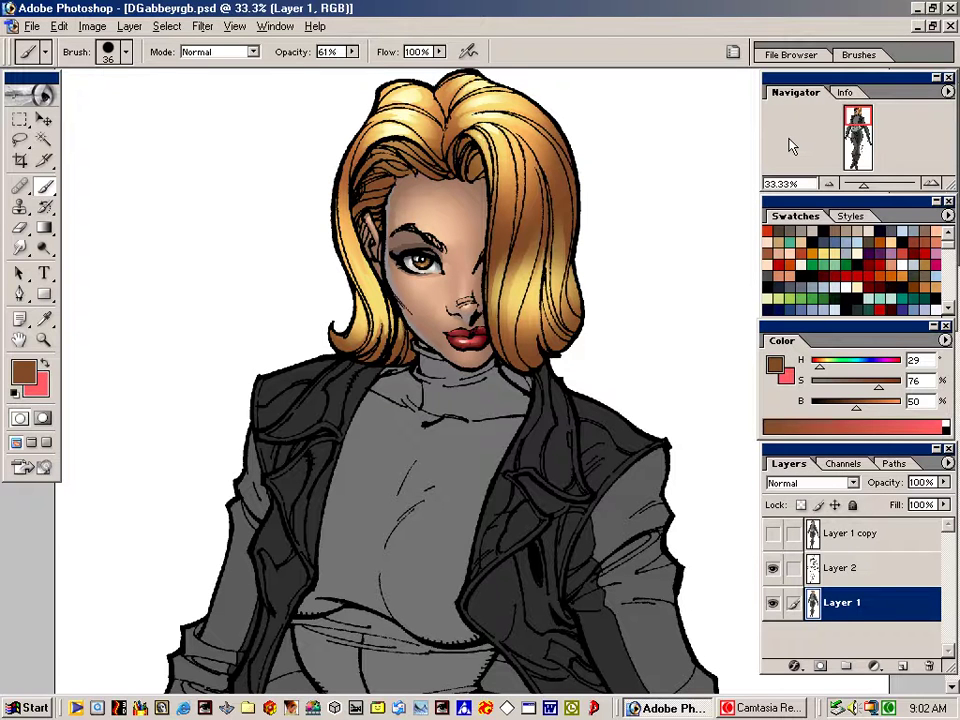
Lasso thin strands within the dark inner hair above the forehead and ear, and hide the selection outline
key(l)
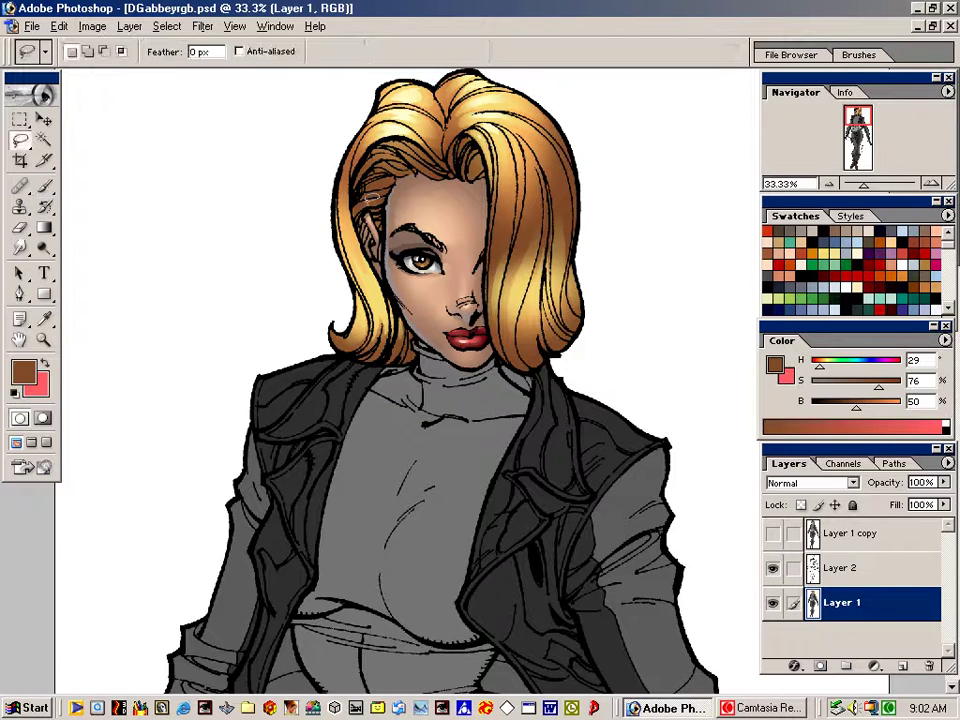
mouse_move(384, 192)
mouse_down()
mouse_move(384, 152)
mouse_move(379, 163)
mouse_move(412, 166)
mouse_move(379, 155)
mouse_move(404, 148)
mouse_move(412, 108)
mouse_move(406, 138)
mouse_move(384, 150)
mouse_move(446, 170)
mouse_move(422, 160)
mouse_move(439, 172)
mouse_move(426, 175)
mouse_move(399, 138)
mouse_move(404, 150)
mouse_move(439, 150)
mouse_move(439, 158)
mouse_move(466, 140)
mouse_move(486, 158)
mouse_move(483, 150)
mouse_move(471, 168)
mouse_move(472, 117)
mouse_move(461, 146)
mouse_up()
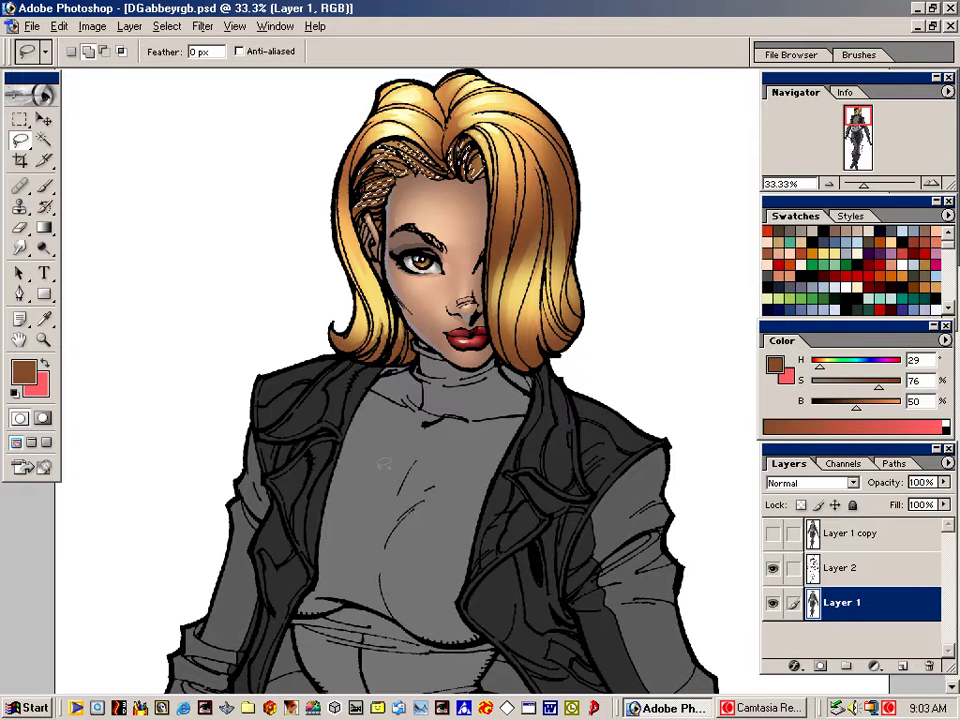
key(Delete)
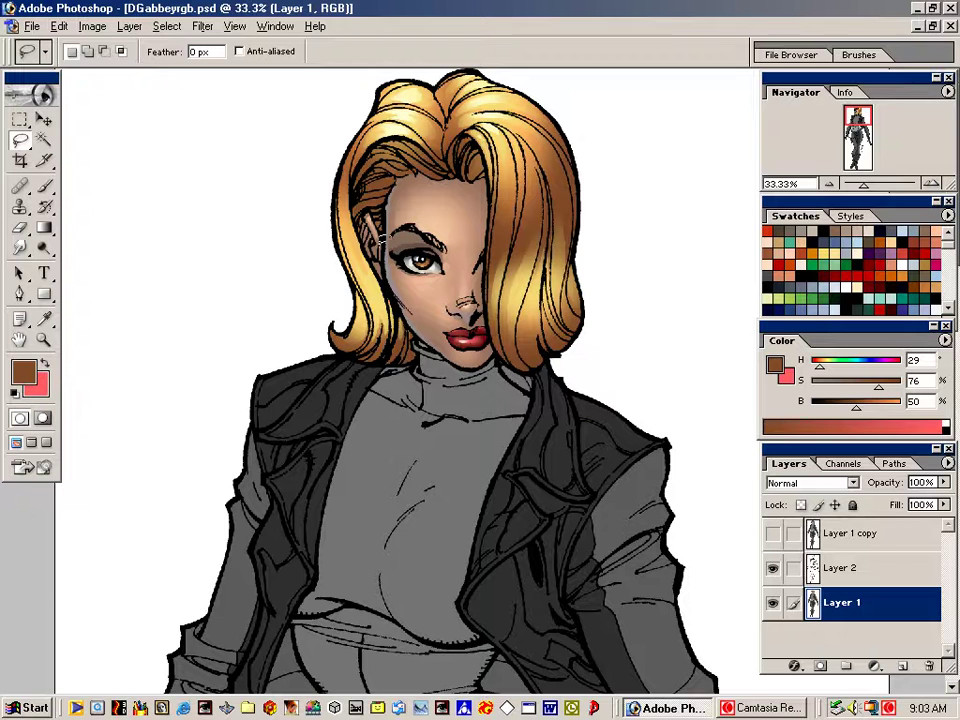
Paint the selected inner strands with sampled light orange-brown (H 35, S 73, B 84) using the soft 45 px brush enlarged to 90 px
key(b)
alt+click(383, 127)
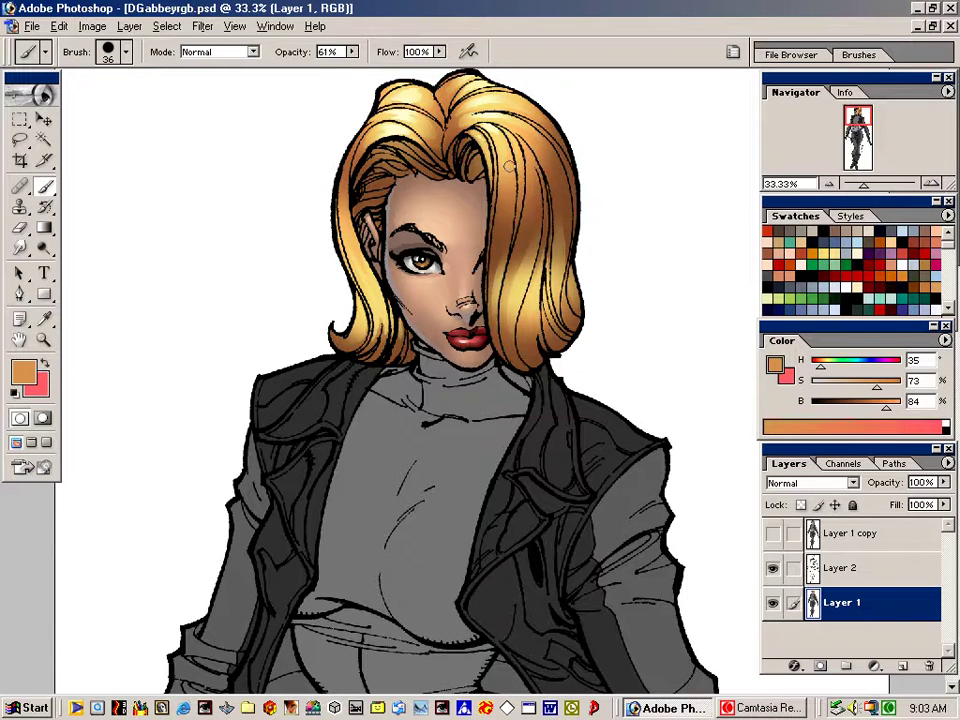
key(bracketright)
key(bracketright)
key(bracketright)
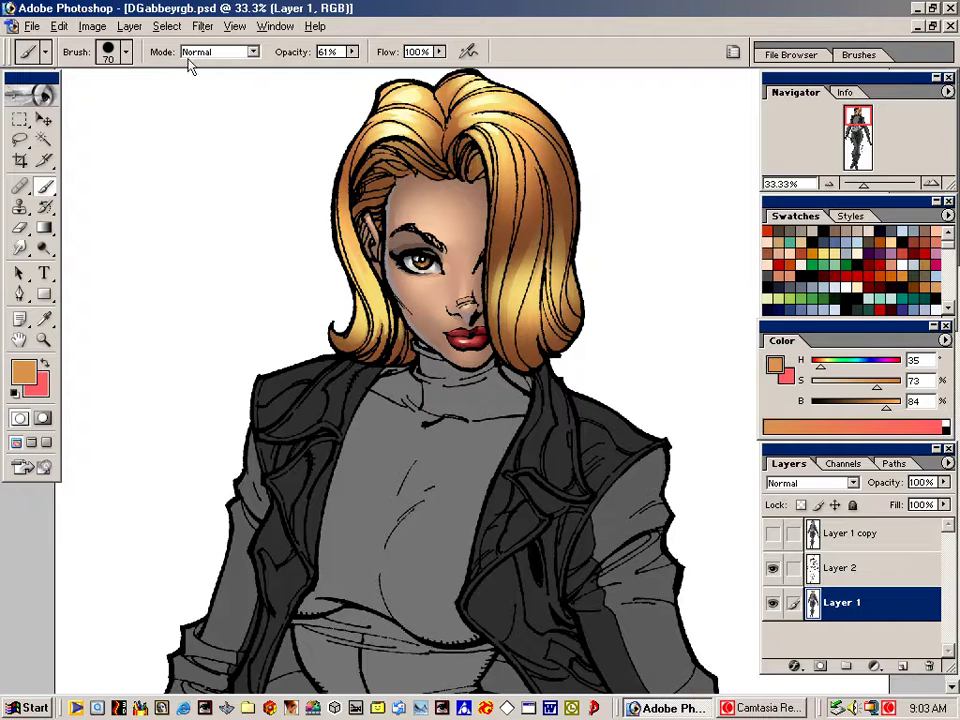
click(103, 52)
double_click(140, 232)
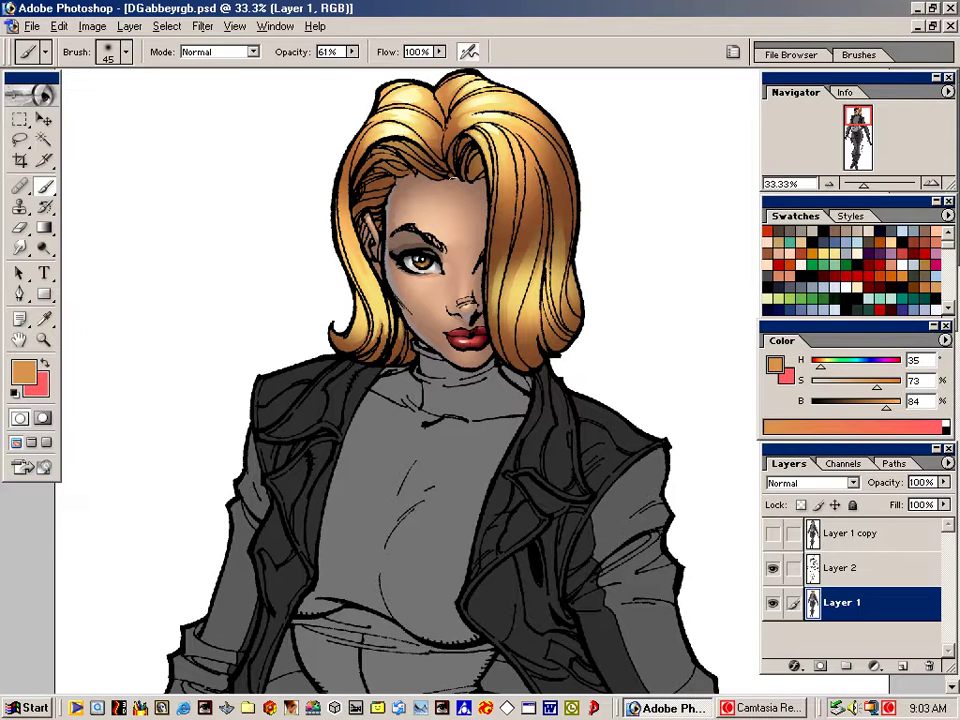
key(bracketright)
key(bracketright)
key(bracketright)
key(bracketright)
key(bracketright)
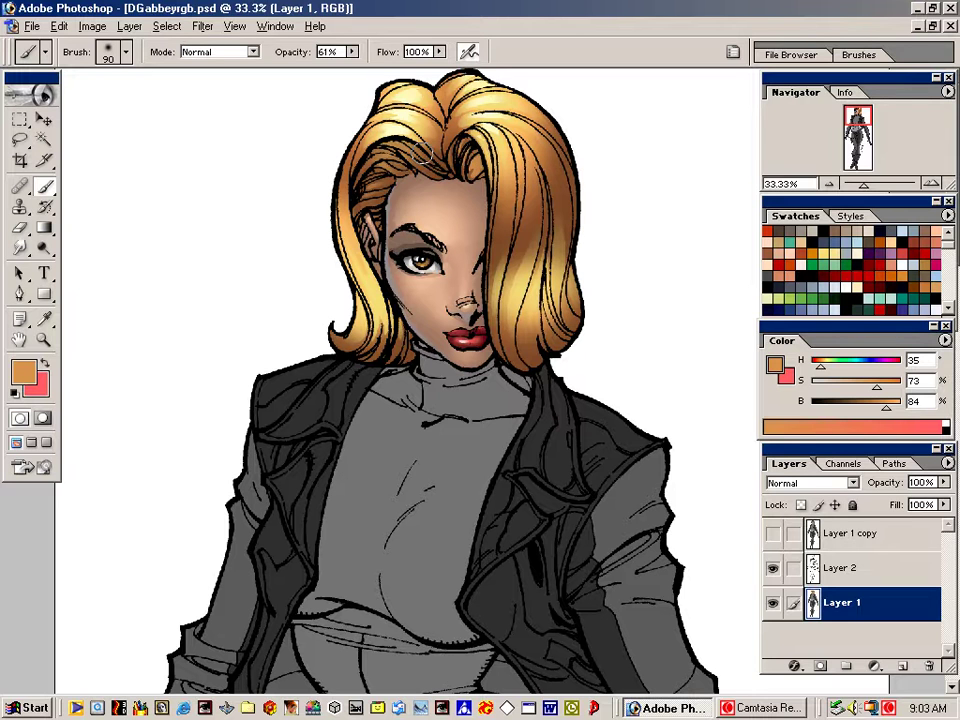
drag(373, 197, 378, 202)
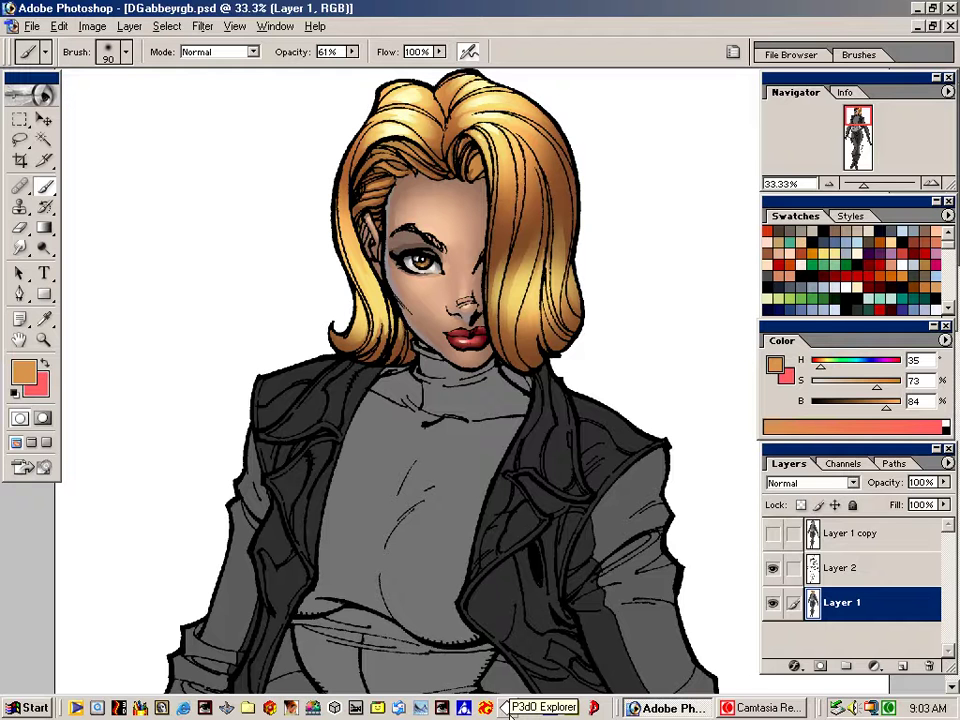
Refine the inner hair with a hard 20 px brush, sampling brown (H 29, S 77, B 49) and yellow (H 49, S 65, B 93)
click(107, 51)
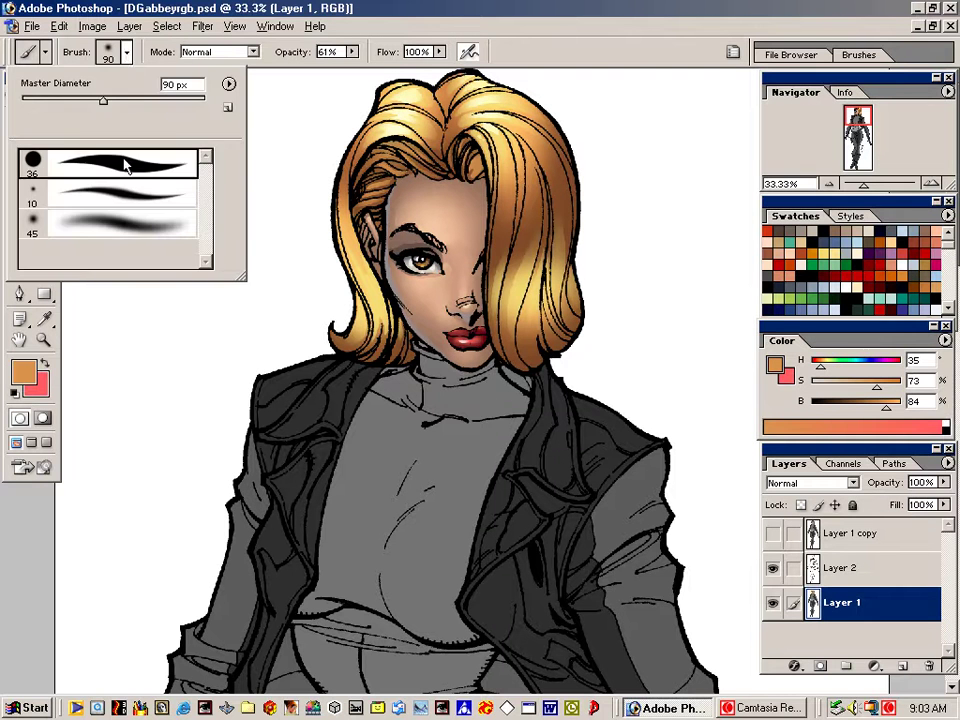
double_click(33, 162)
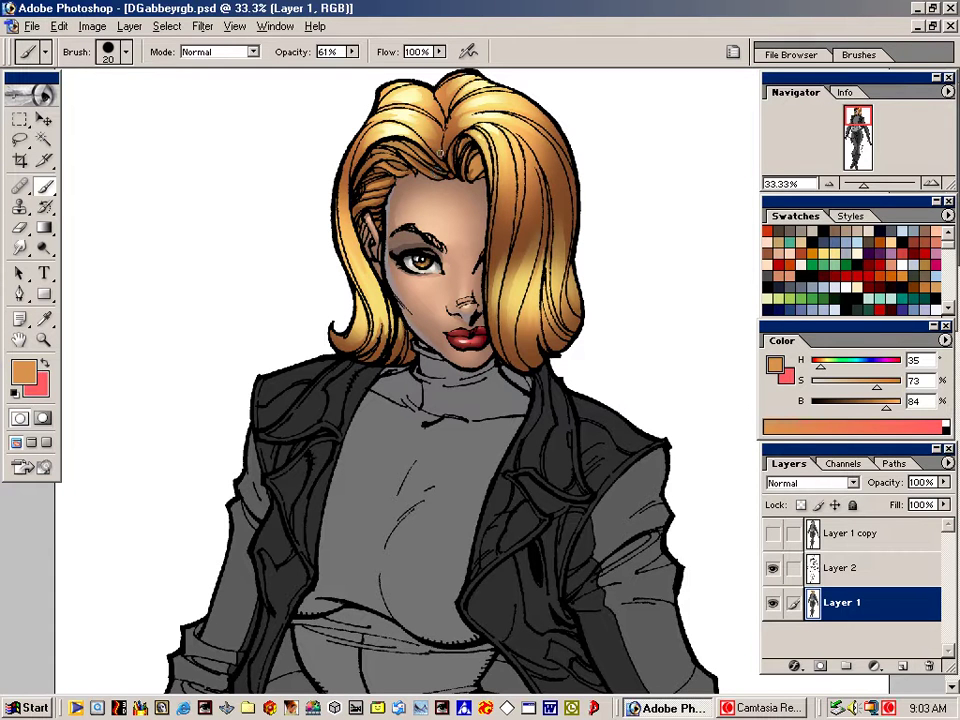
alt+click(449, 151)
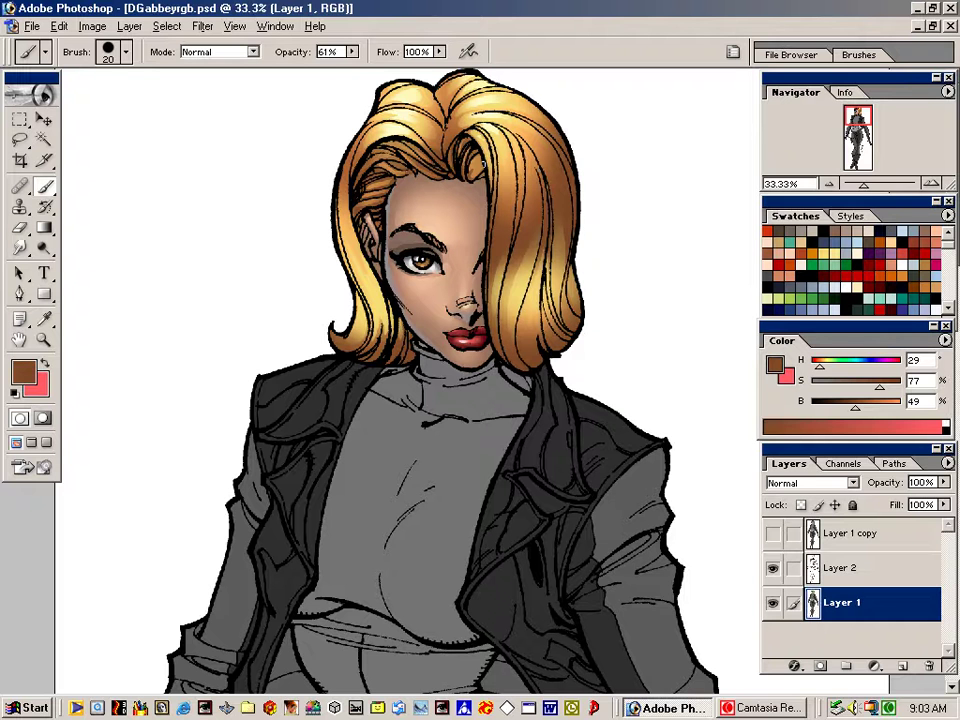
alt+click(396, 194)
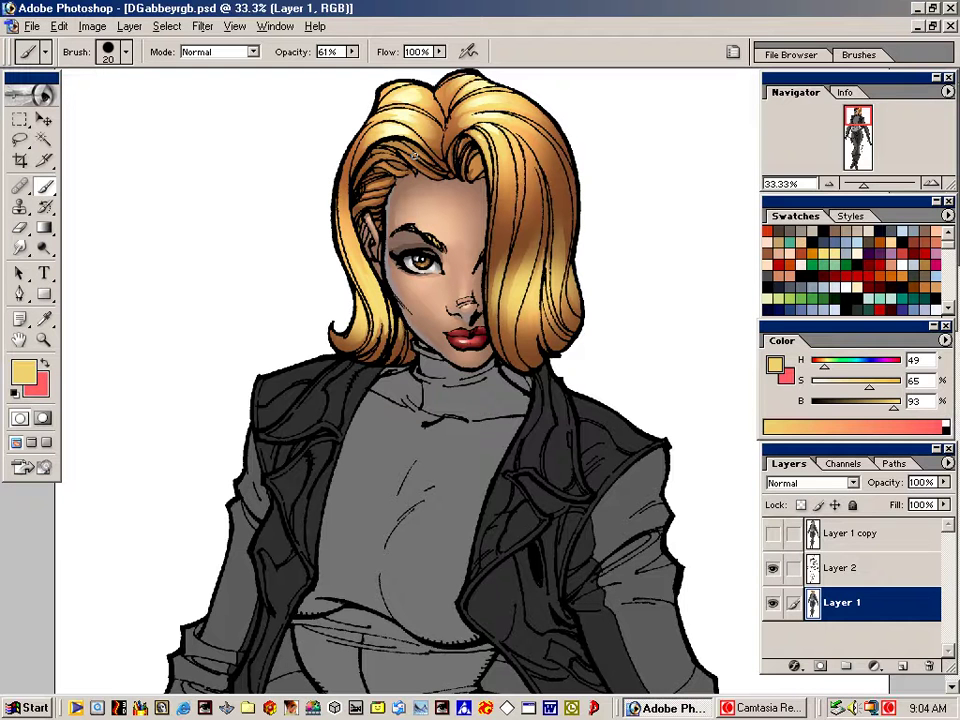
Select the gray turtleneck area between the jacket fronts with the Magic Wand at tolerance 3
key(w)
click(472, 502)
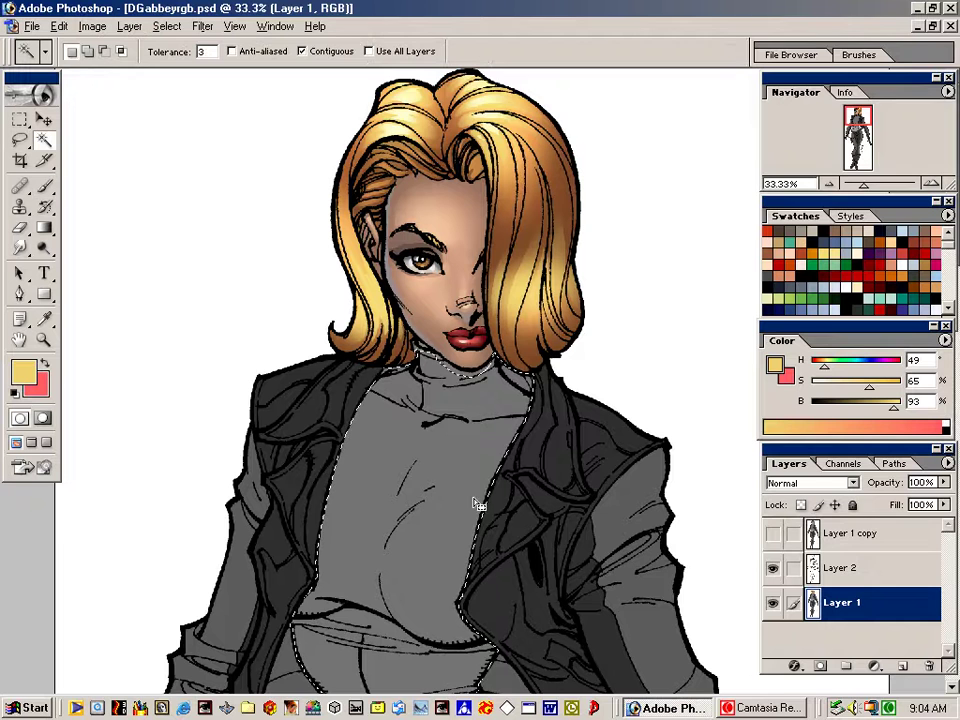
drag(610, 560, 610, 500)
drag(610, 500, 611, 470)
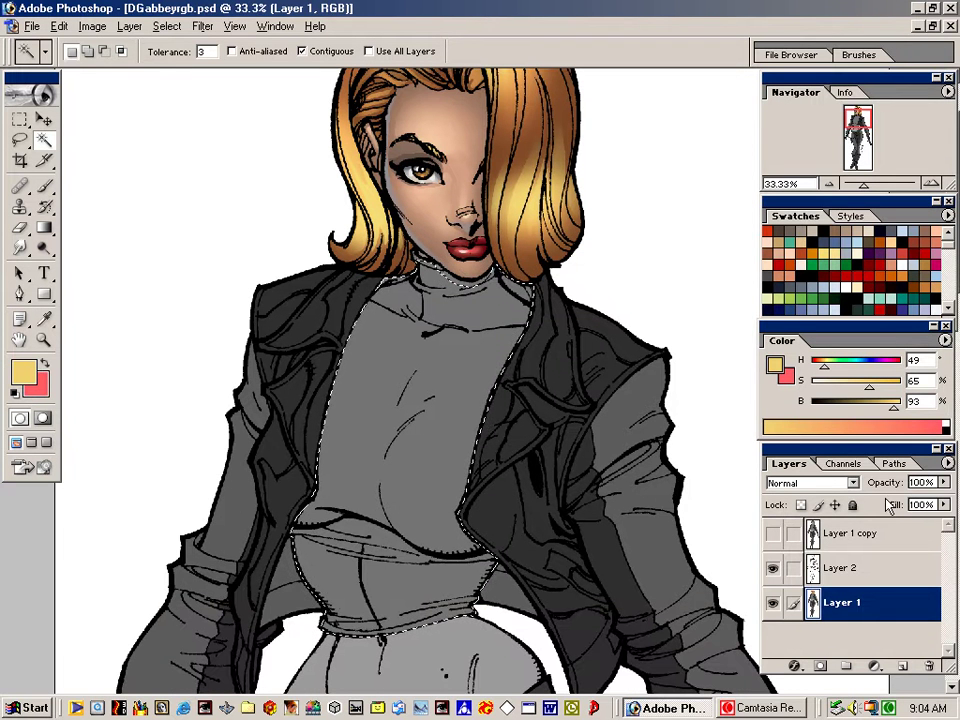
Select the turtleneck's flat area on Layer 1 copy with the Magic Wand, and return to Layer 1 with the copy hidden
click(772, 533)
click(853, 533)
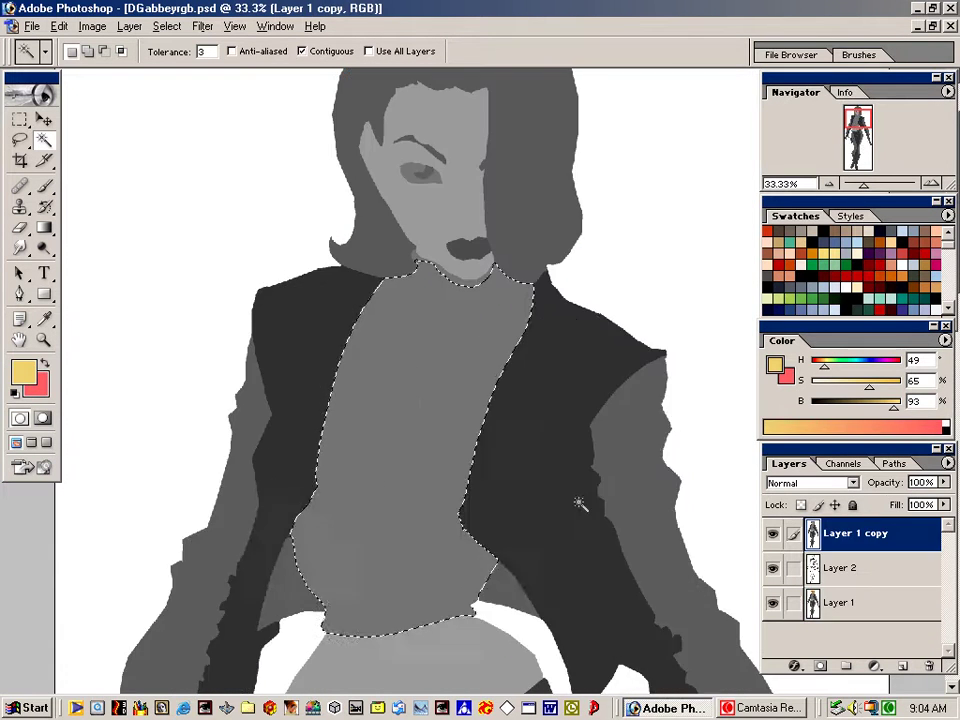
key(ctrl+d)
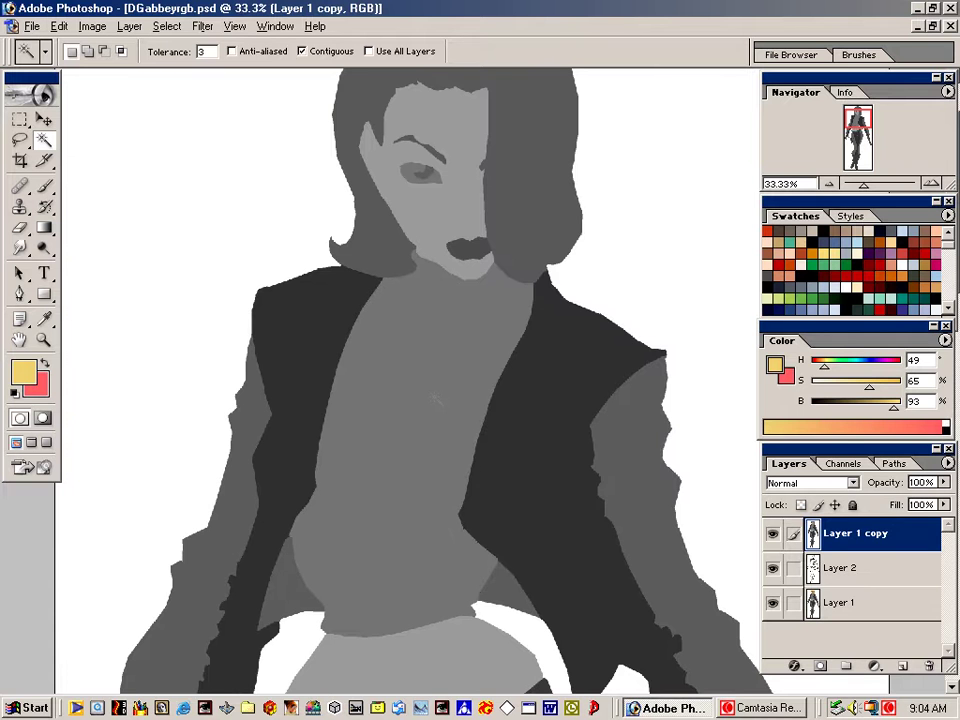
click(840, 602)
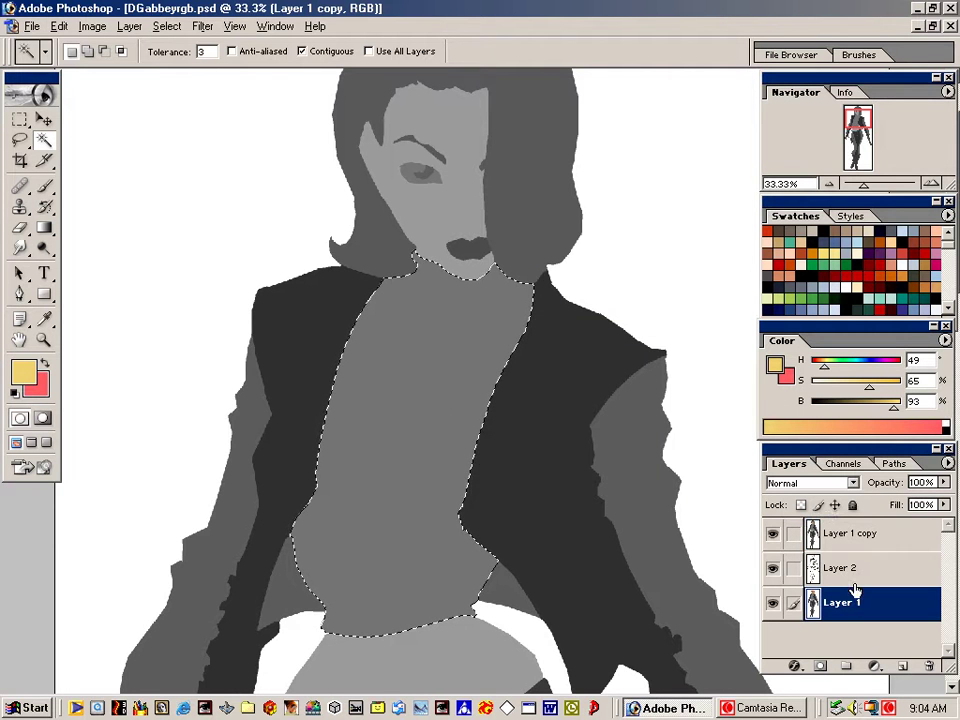
click(772, 533)
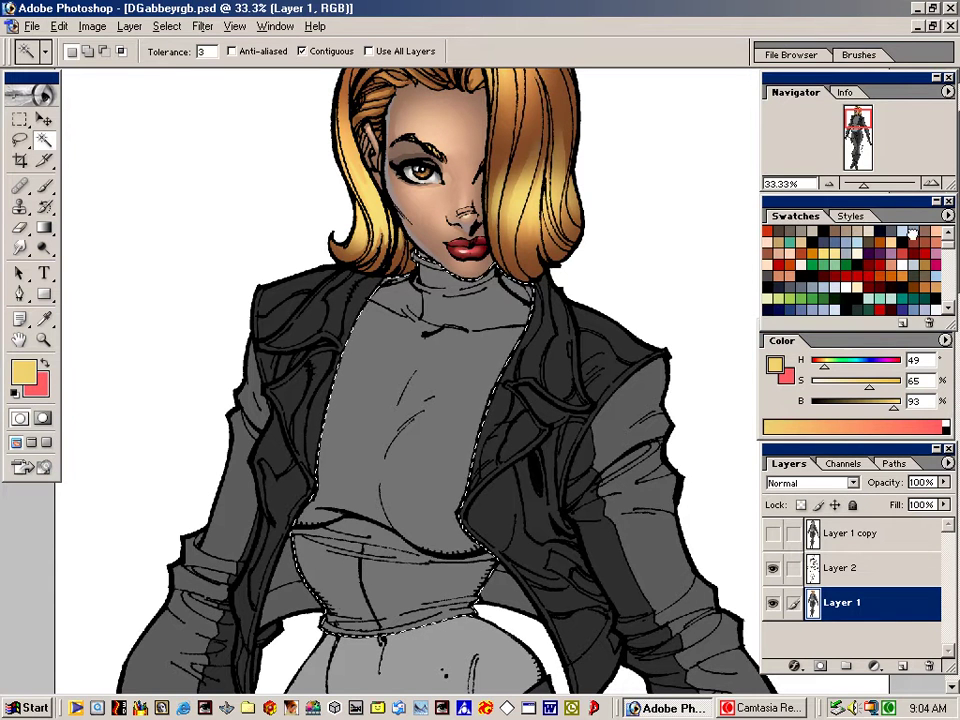
Fill the selected turtleneck with the grey-blue swatch (H 211, S 20, B 69) and deselect it
click(911, 232)
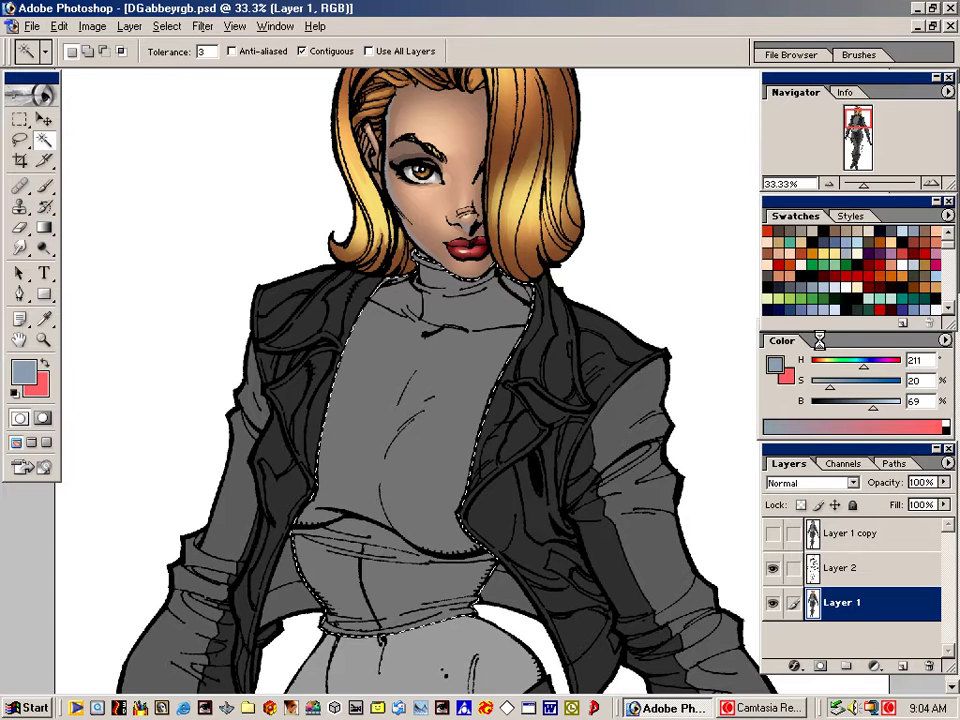
key(alt+BackSpace)
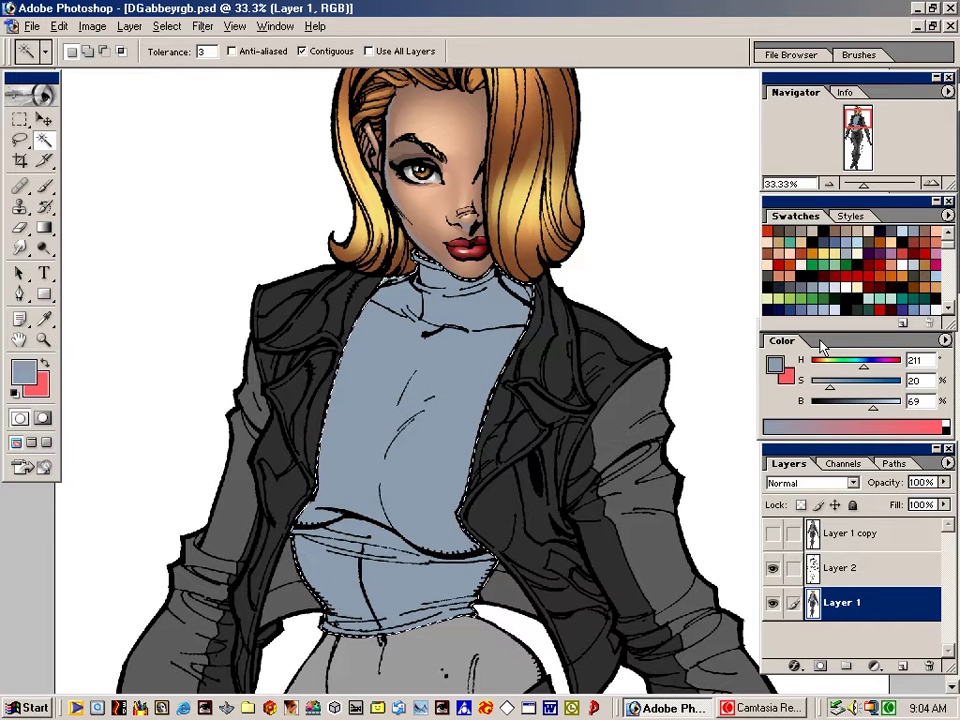
key(ctrl+d)
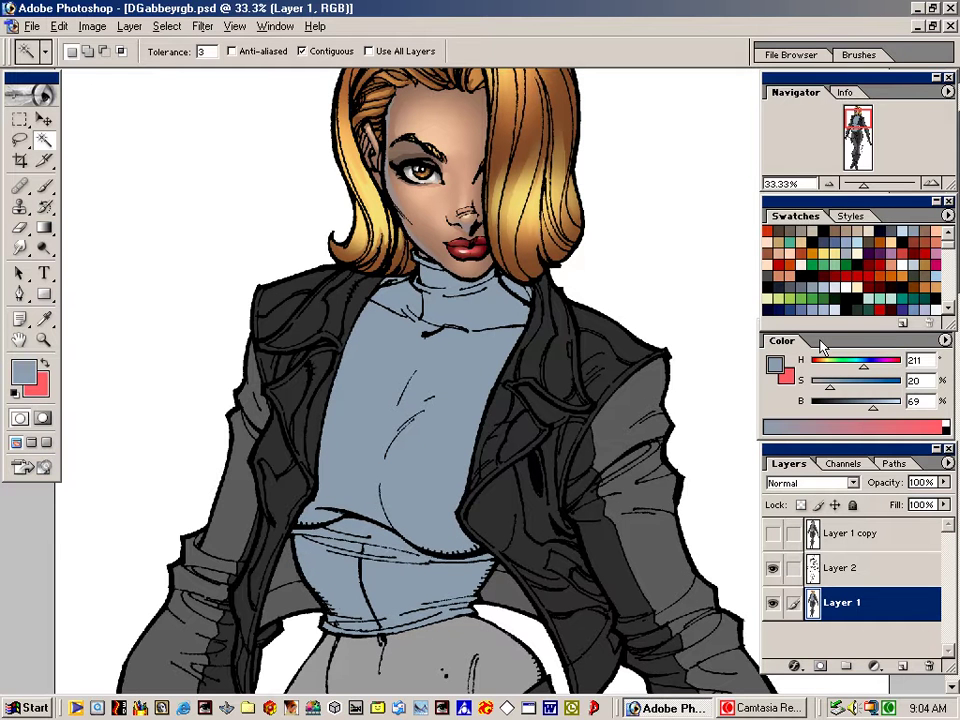
Shade the turtleneck's edges, waist and underside of the bust with a soft 150 px brush, using the grey-blue darkened to 55% brightness
key(b)
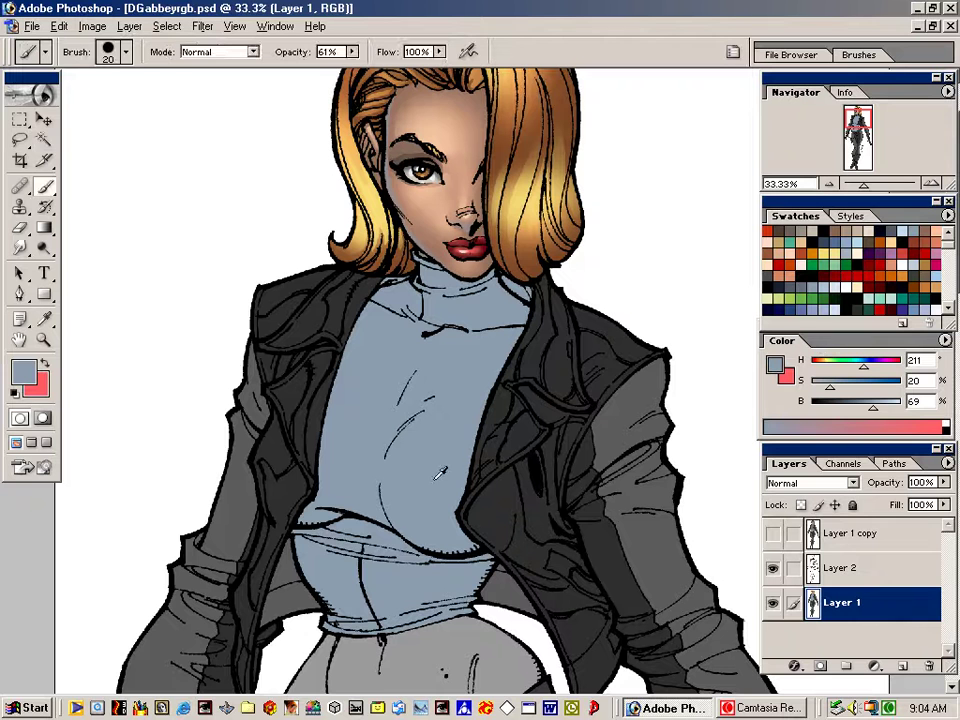
click(127, 53)
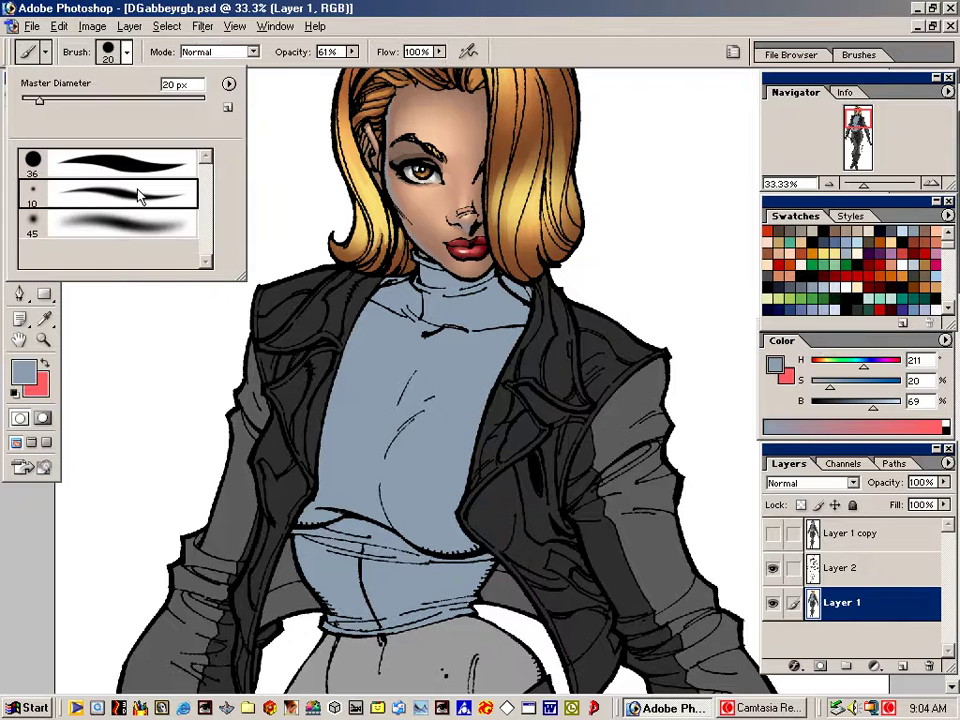
double_click(144, 226)
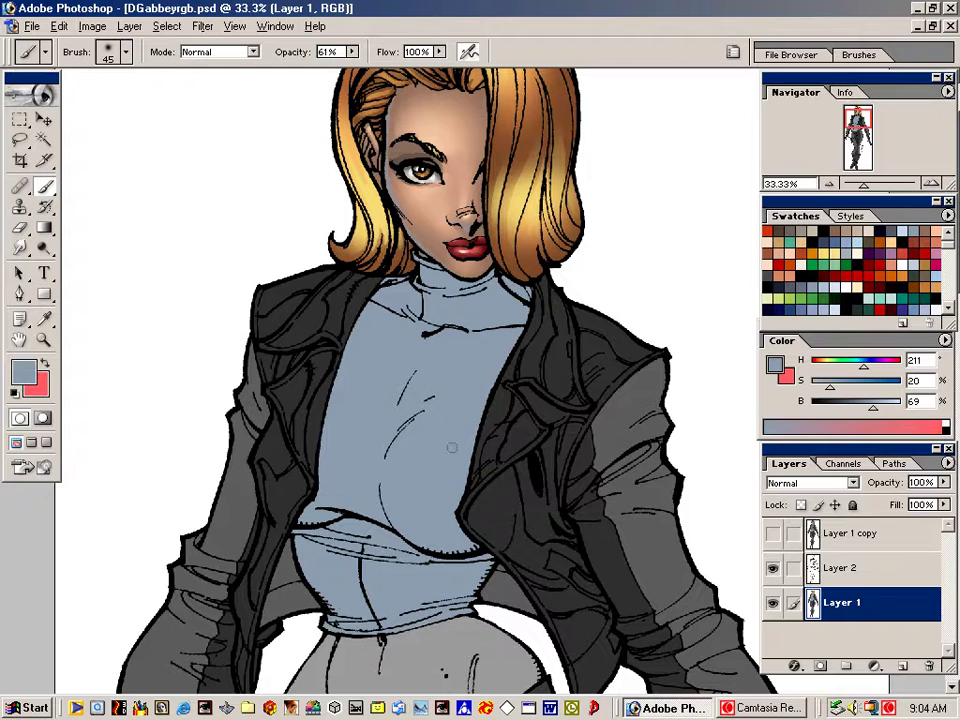
key(bracketright)
key(bracketright)
key(bracketright)
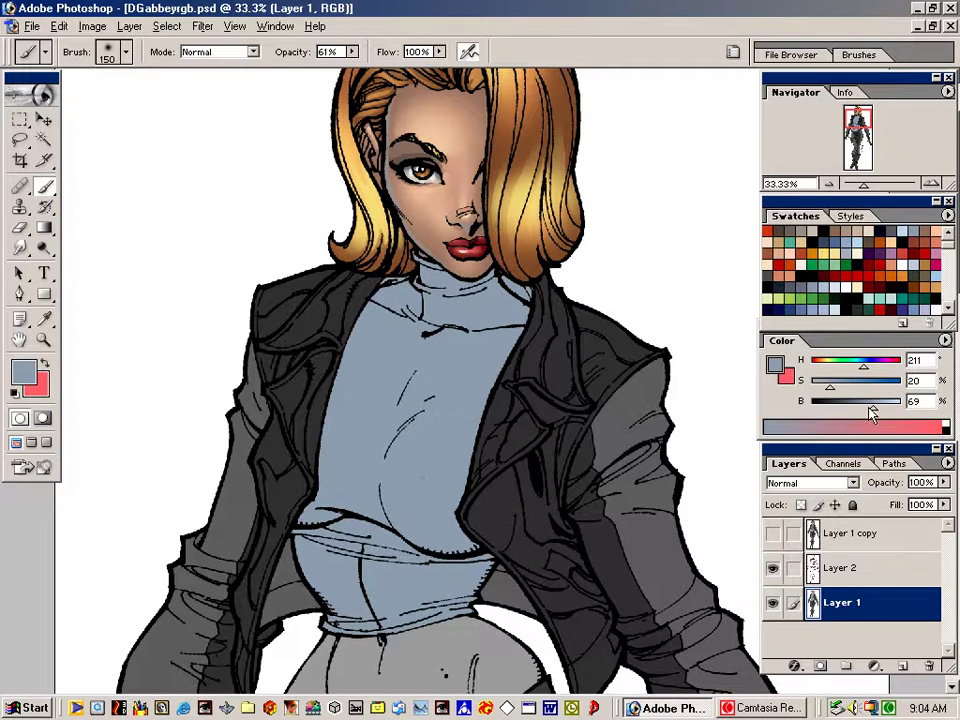
drag(872, 407, 861, 409)
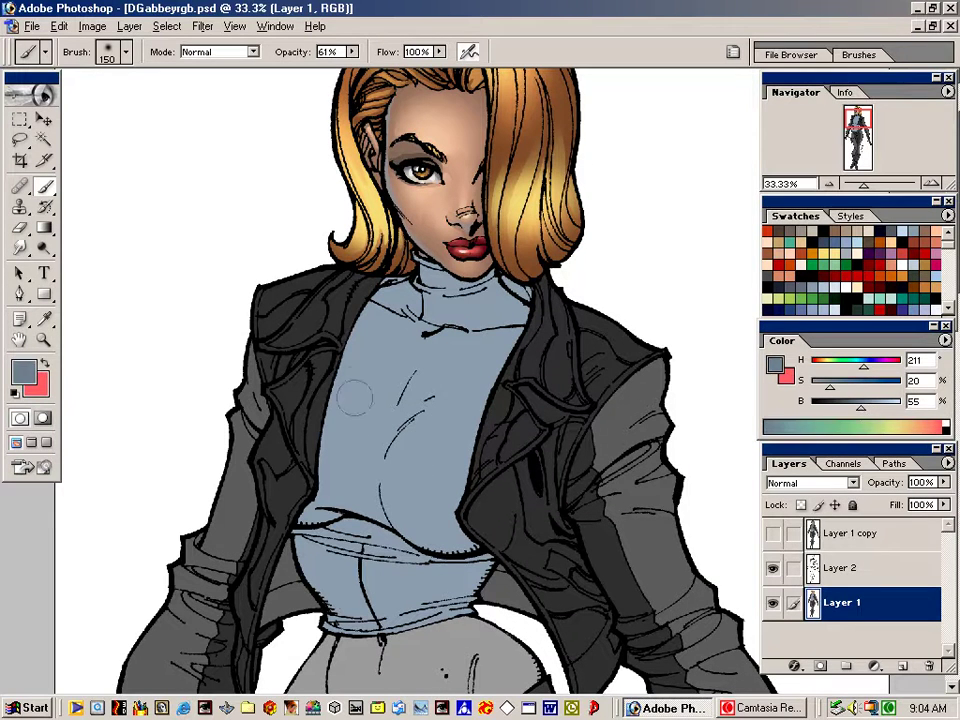
drag(362, 300, 300, 489)
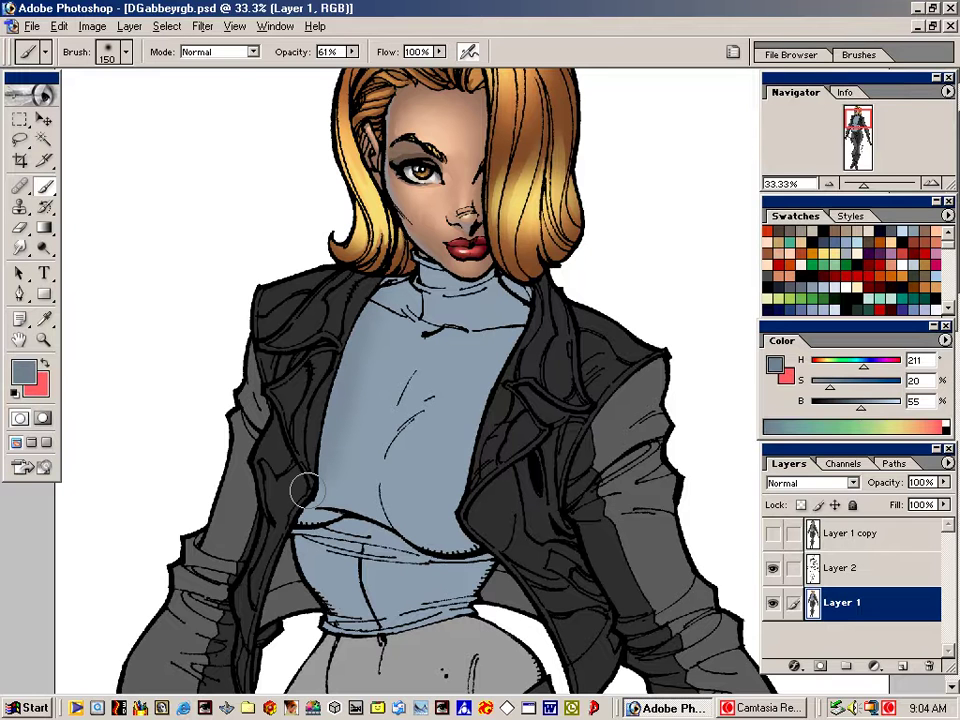
mouse_move(392, 645)
mouse_down()
mouse_move(459, 614)
mouse_move(495, 583)
mouse_move(486, 573)
mouse_up()
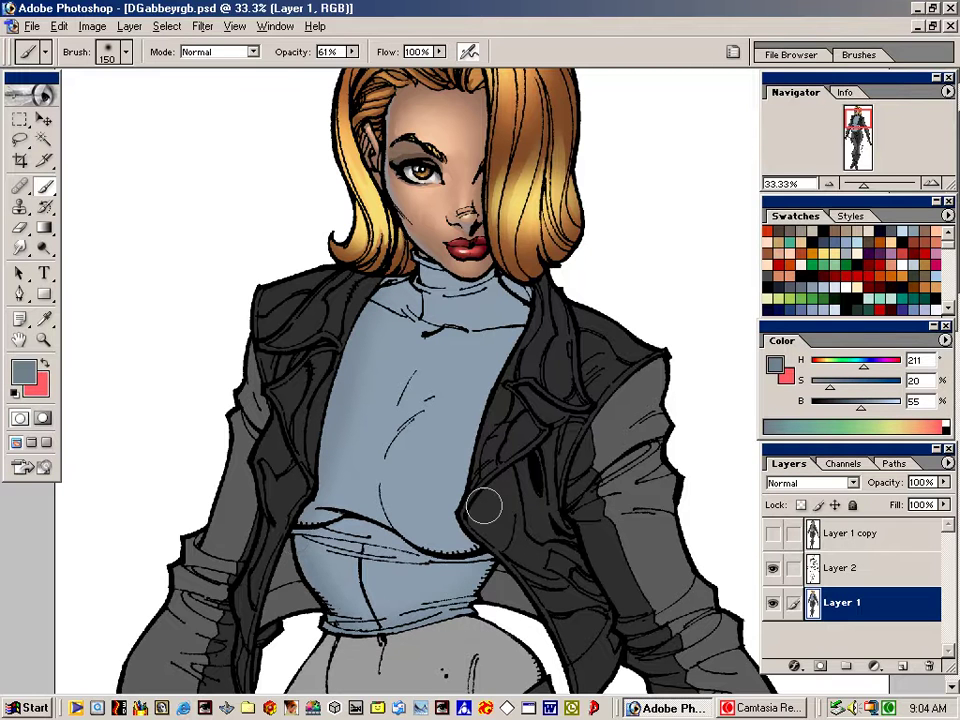
mouse_move(360, 513)
mouse_down()
mouse_move(525, 538)
mouse_move(427, 546)
mouse_move(263, 491)
mouse_up()
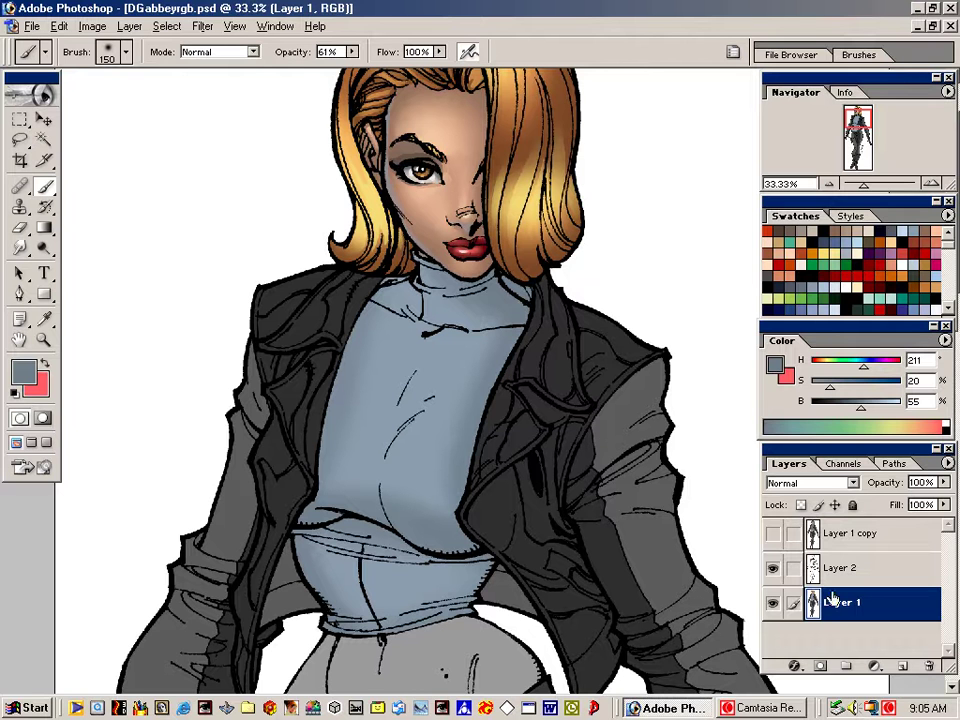
Paint soft highlights over the turtleneck's chest, collar and midriff with the light blue swatch (H 212, S 19, B 95) and a 200 px brush
click(907, 229)
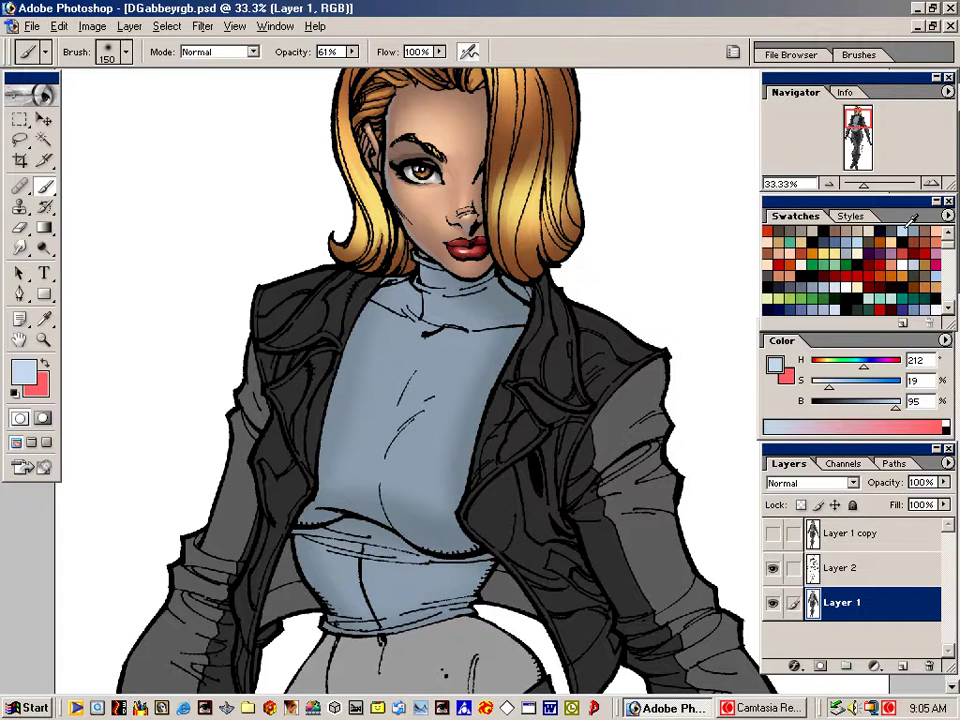
key(bracketright)
key(bracketright)
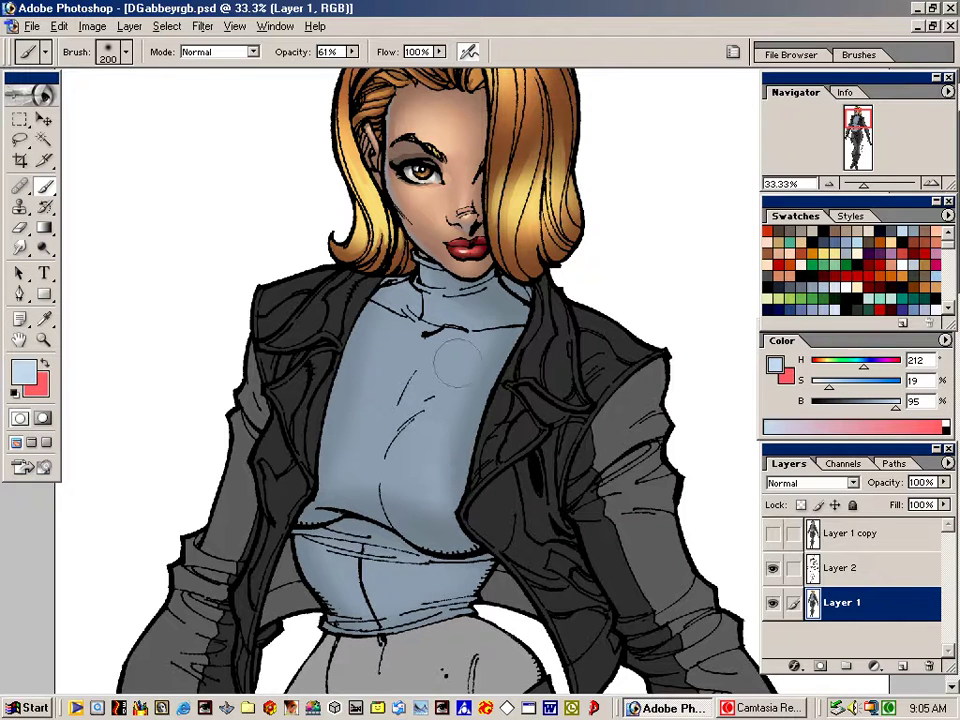
mouse_move(454, 352)
mouse_down()
mouse_move(424, 468)
mouse_move(430, 507)
mouse_move(447, 444)
mouse_up()
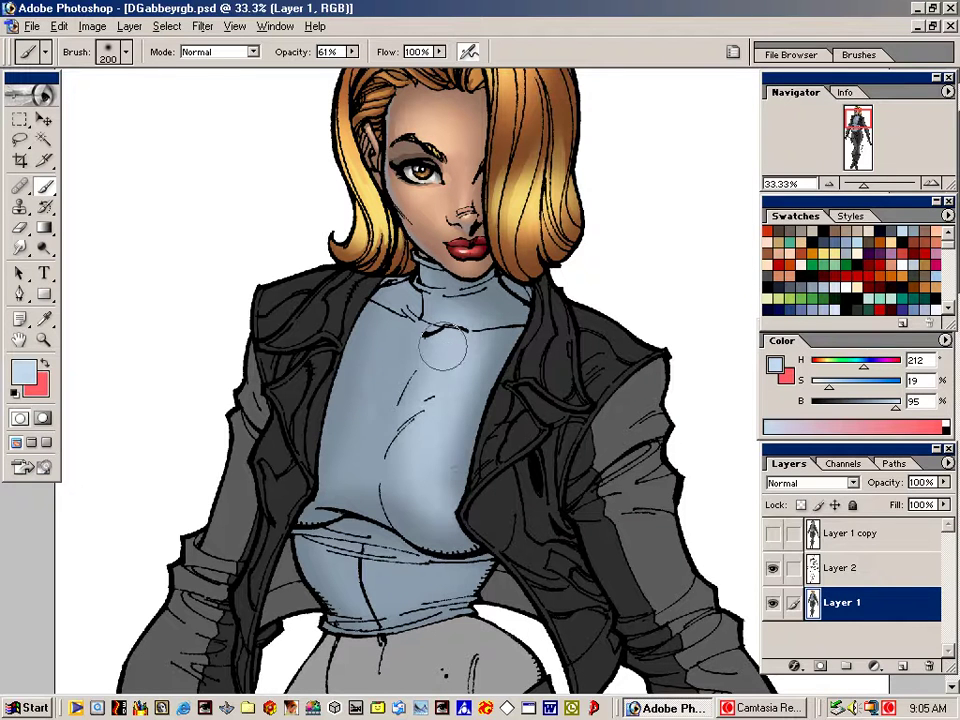
mouse_move(430, 358)
mouse_down()
mouse_move(332, 486)
mouse_move(354, 454)
mouse_move(348, 470)
mouse_up()
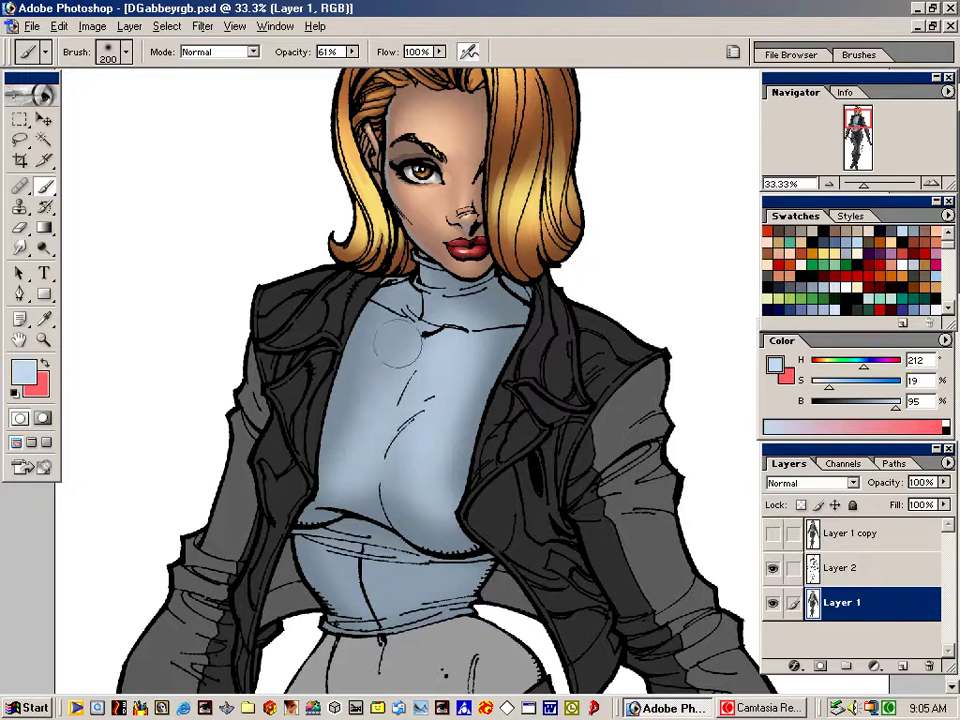
mouse_move(402, 348)
mouse_down()
mouse_move(448, 336)
mouse_move(383, 316)
mouse_move(383, 331)
mouse_move(416, 314)
mouse_up()
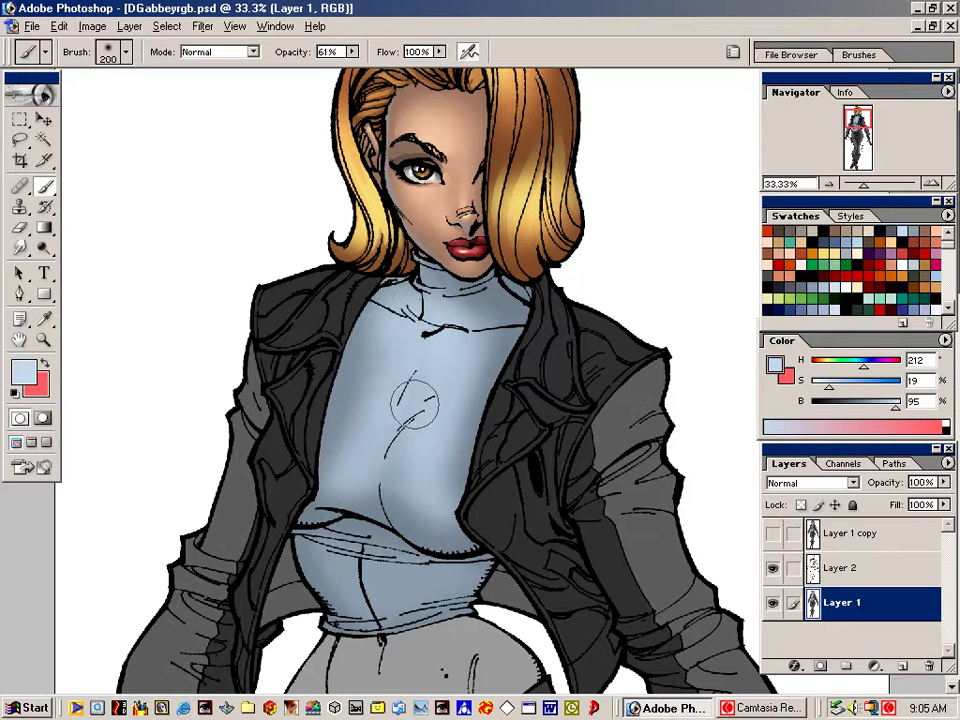
mouse_move(328, 566)
mouse_down()
mouse_move(399, 583)
mouse_move(340, 567)
mouse_up()
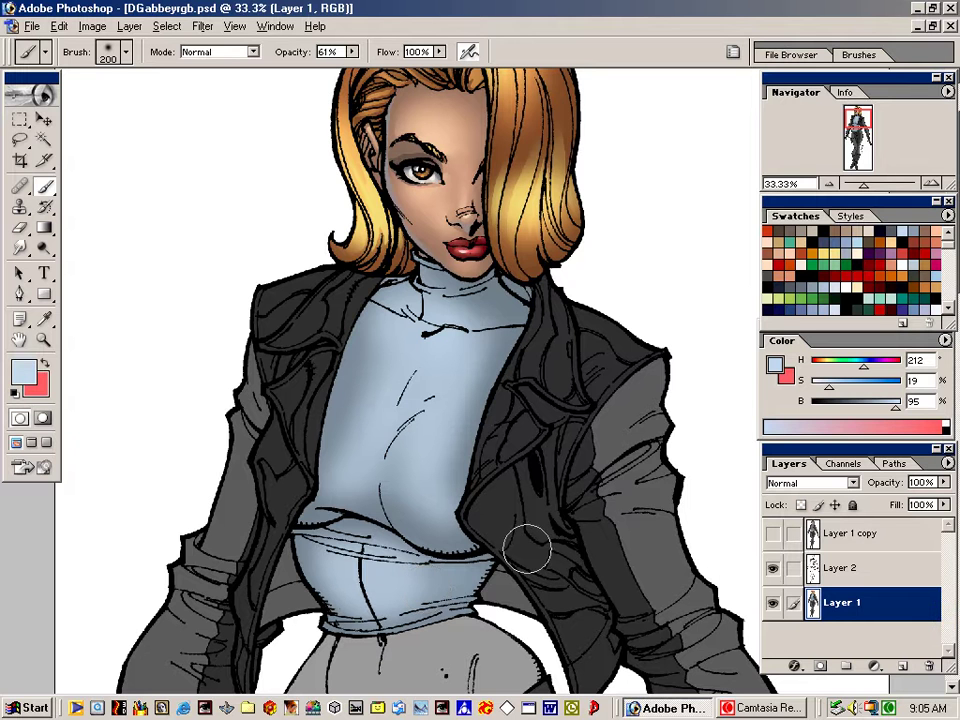
mouse_move(370, 456)
mouse_down()
mouse_move(324, 459)
mouse_move(350, 450)
mouse_up()
drag(380, 398, 392, 358)
drag(328, 466, 401, 373)
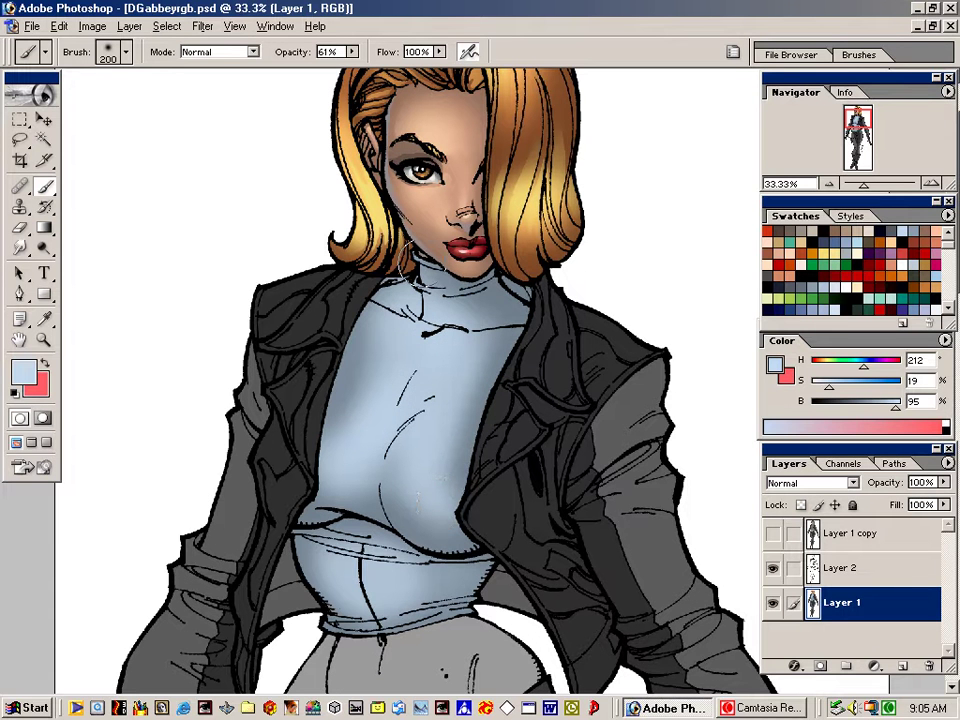
drag(422, 264, 426, 280)
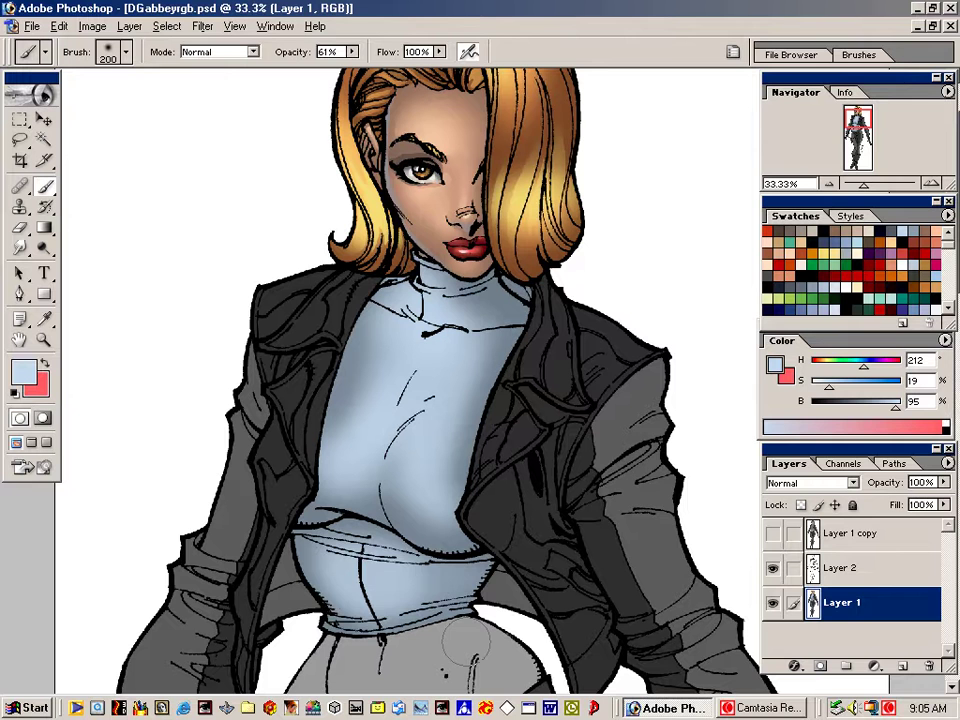
mouse_move(417, 585)
mouse_down()
mouse_move(385, 582)
mouse_move(452, 572)
mouse_move(358, 575)
mouse_up()
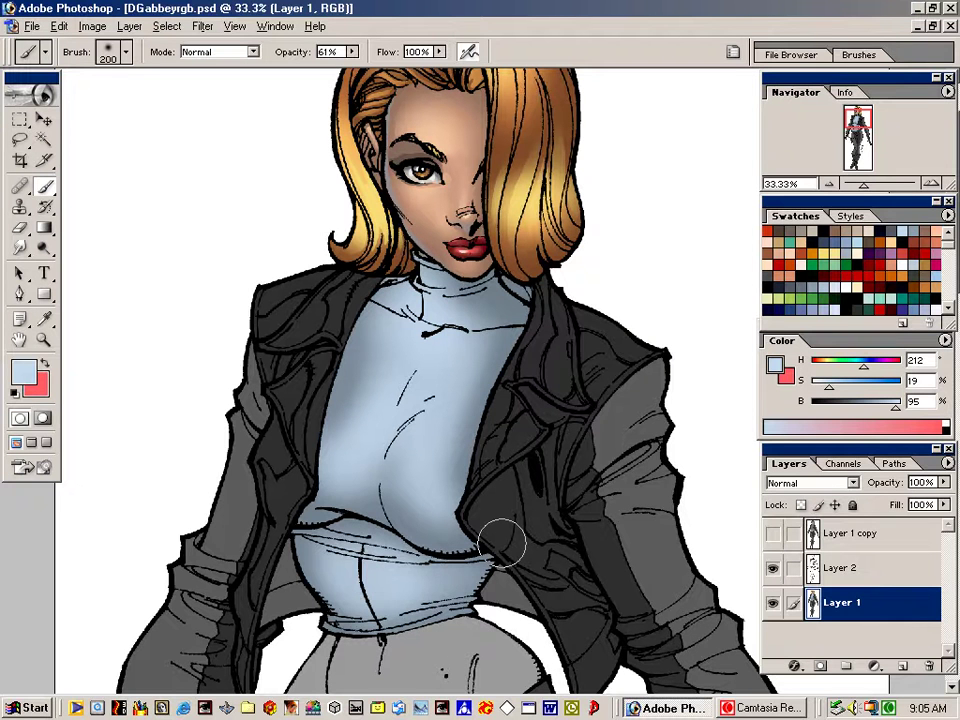
mouse_move(405, 365)
mouse_down()
mouse_move(399, 349)
mouse_move(391, 386)
mouse_move(398, 373)
mouse_move(431, 437)
mouse_move(422, 386)
mouse_up()
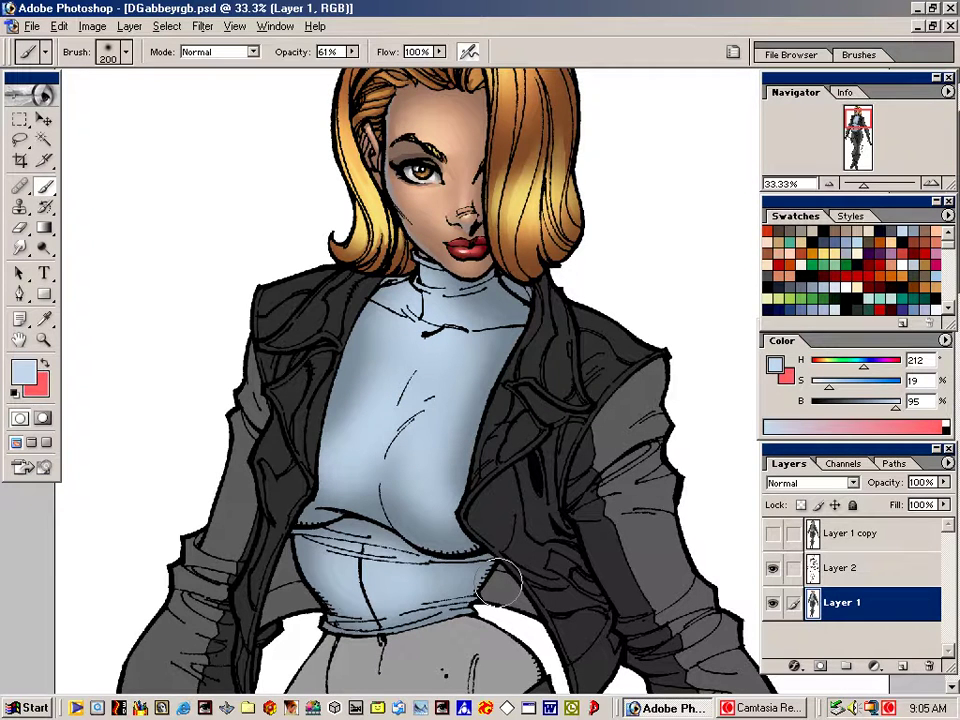
drag(402, 581, 375, 595)
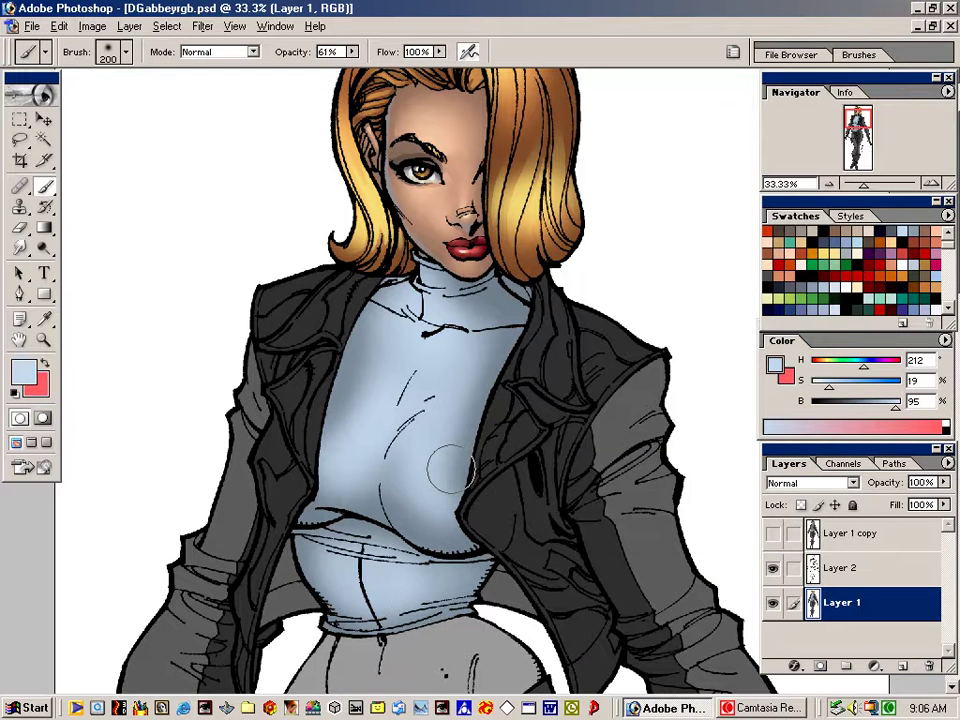
Lasso the highlight areas on the turtleneck's chest, neck and midriff as one combined selection, and hide the selection outline
key(l)
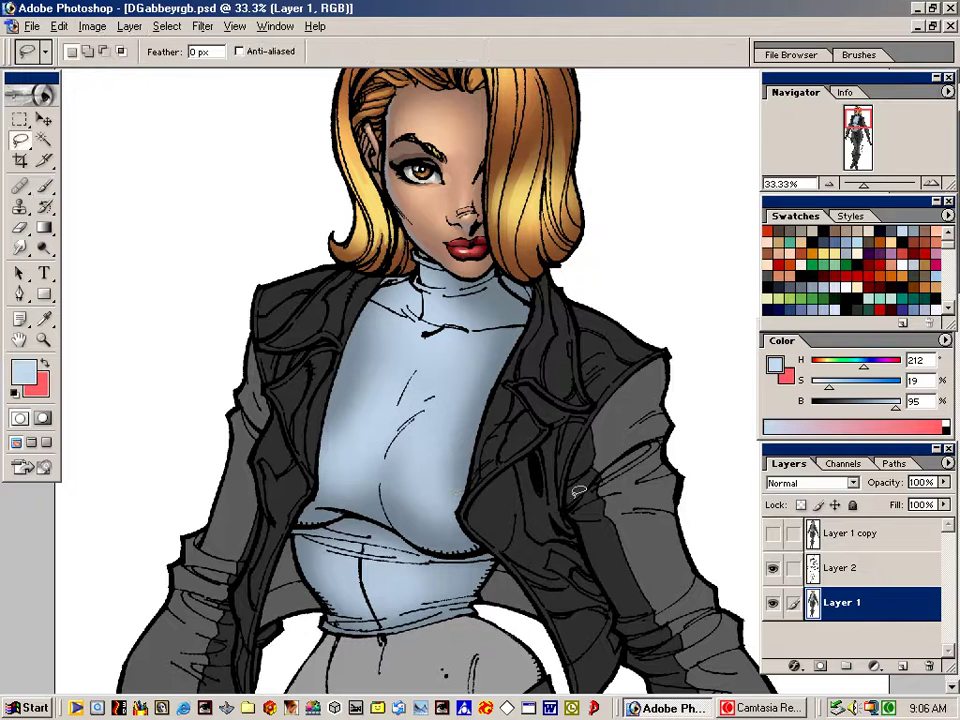
drag(368, 298, 360, 396)
drag(322, 436, 322, 479)
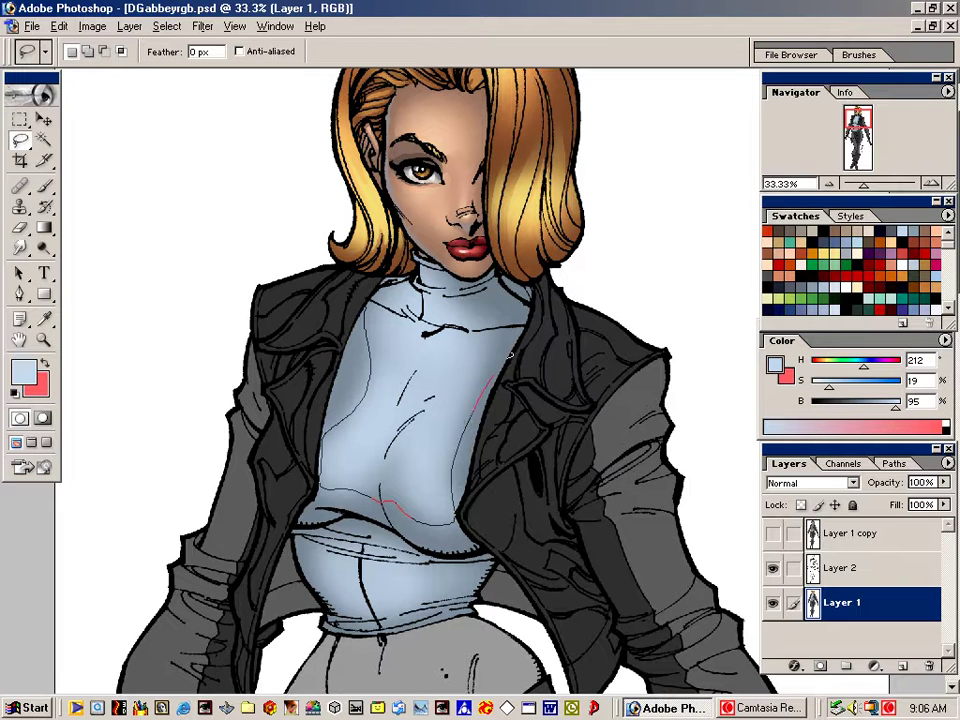
mouse_move(508, 358)
mouse_down()
mouse_move(450, 325)
mouse_move(368, 300)
mouse_up()
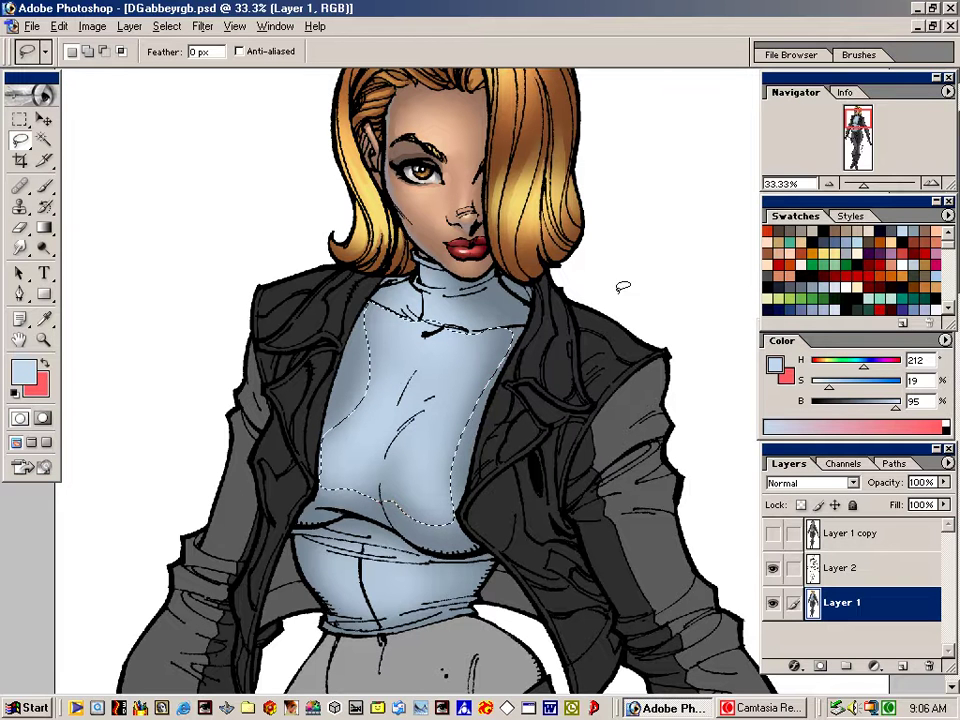
click(88, 51)
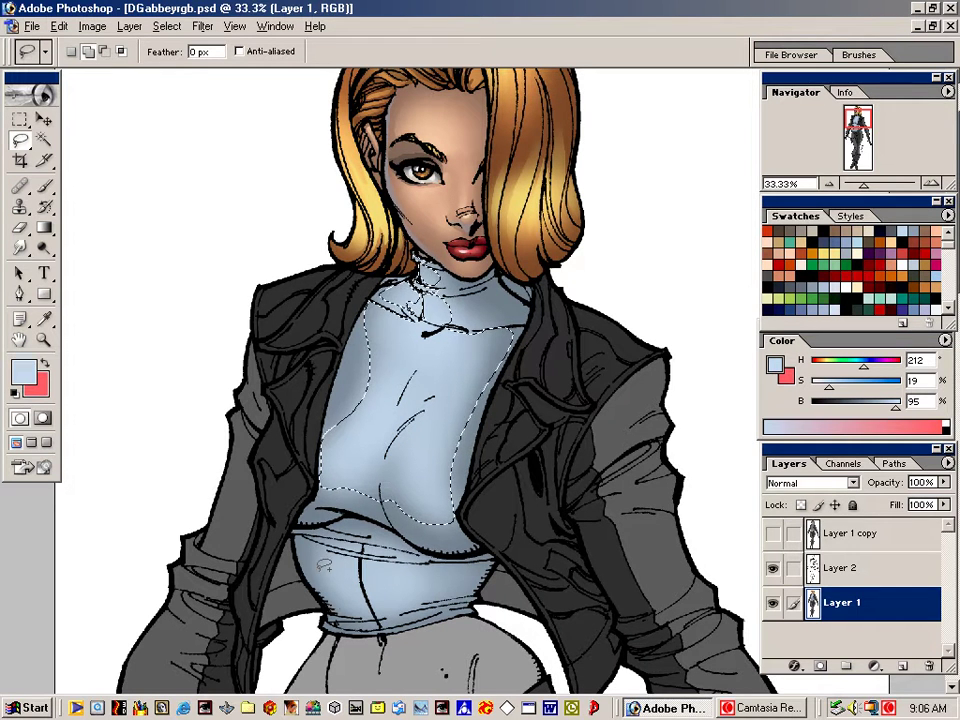
mouse_move(355, 538)
mouse_down()
mouse_move(425, 570)
mouse_move(373, 615)
mouse_move(340, 590)
mouse_move(355, 545)
mouse_up()
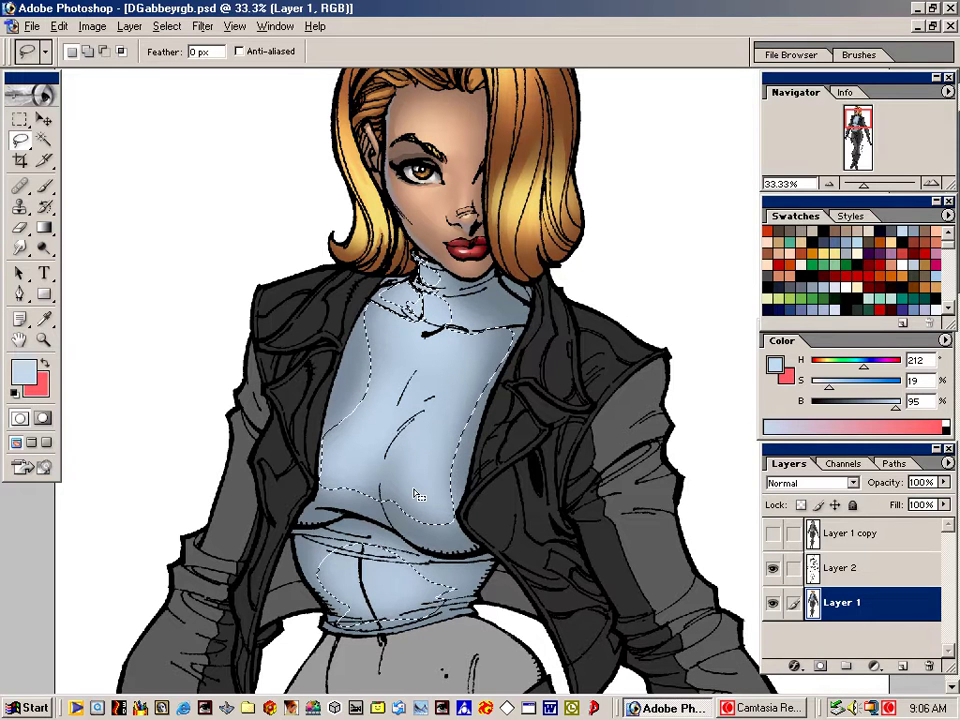
key(ctrl+h)
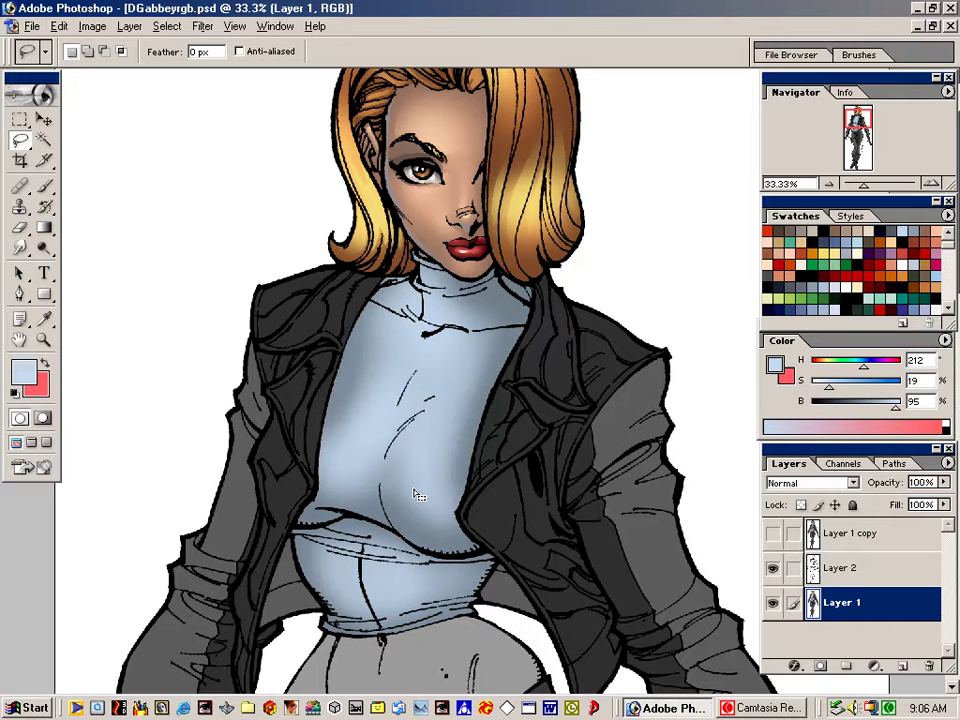
Brush soft highlights into the selected turtleneck areas with the light blue raised to 100% brightness, using a 175 to 200 px brush
key(b)
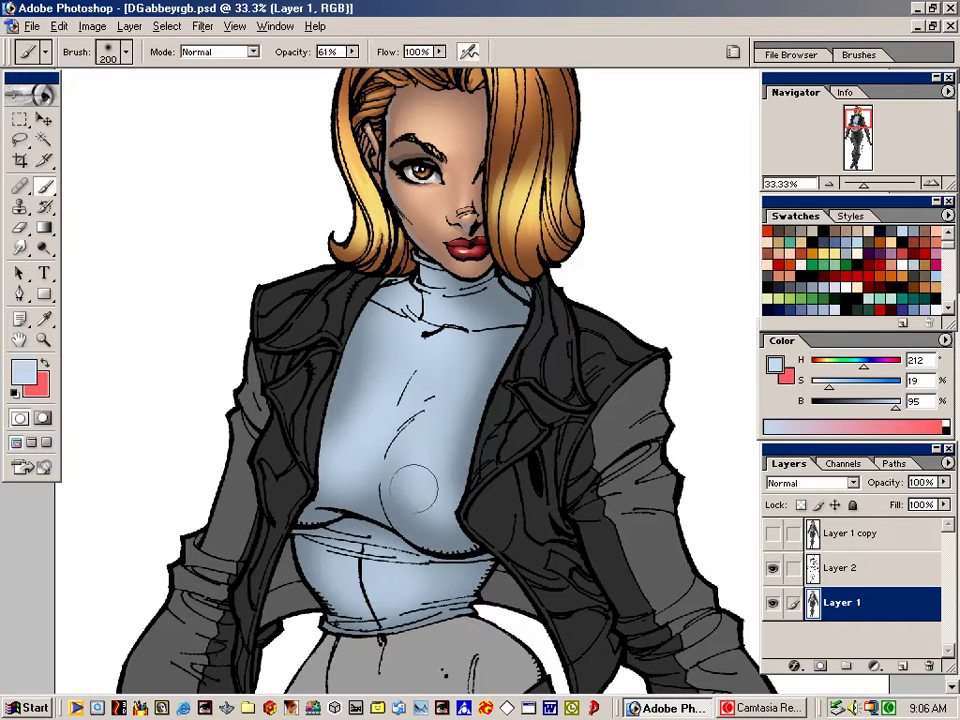
drag(900, 406, 910, 405)
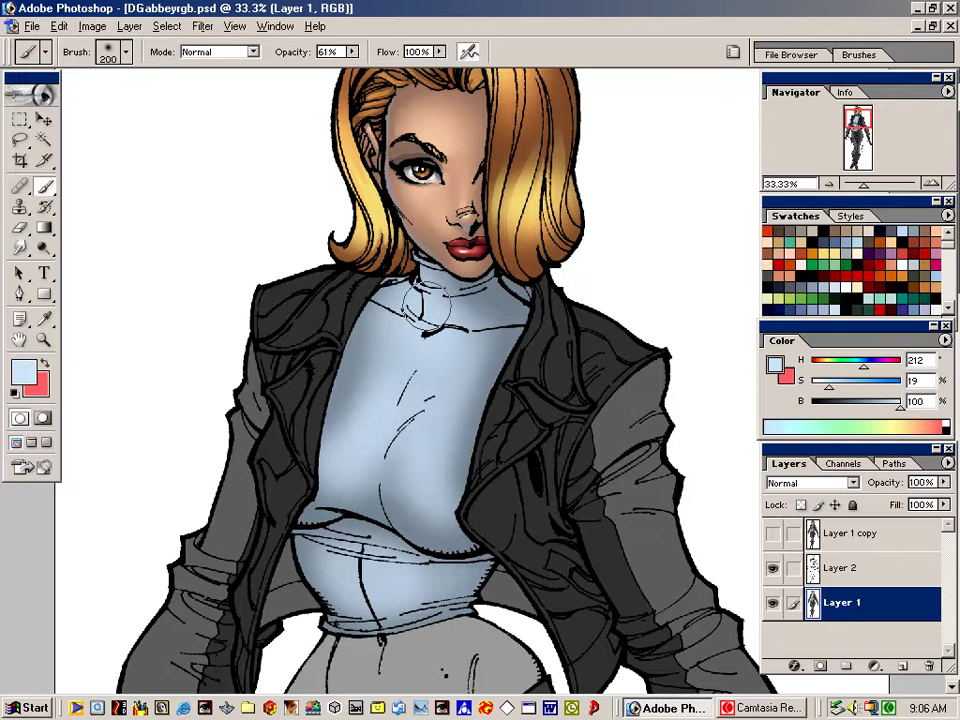
key(bracketleft)
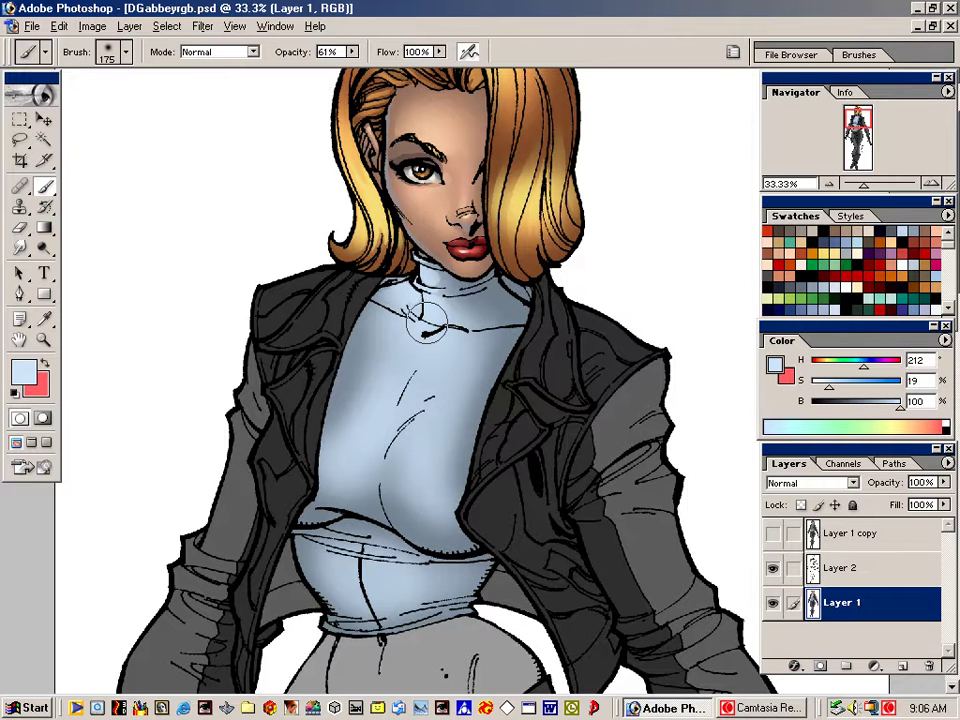
key(bracketright)
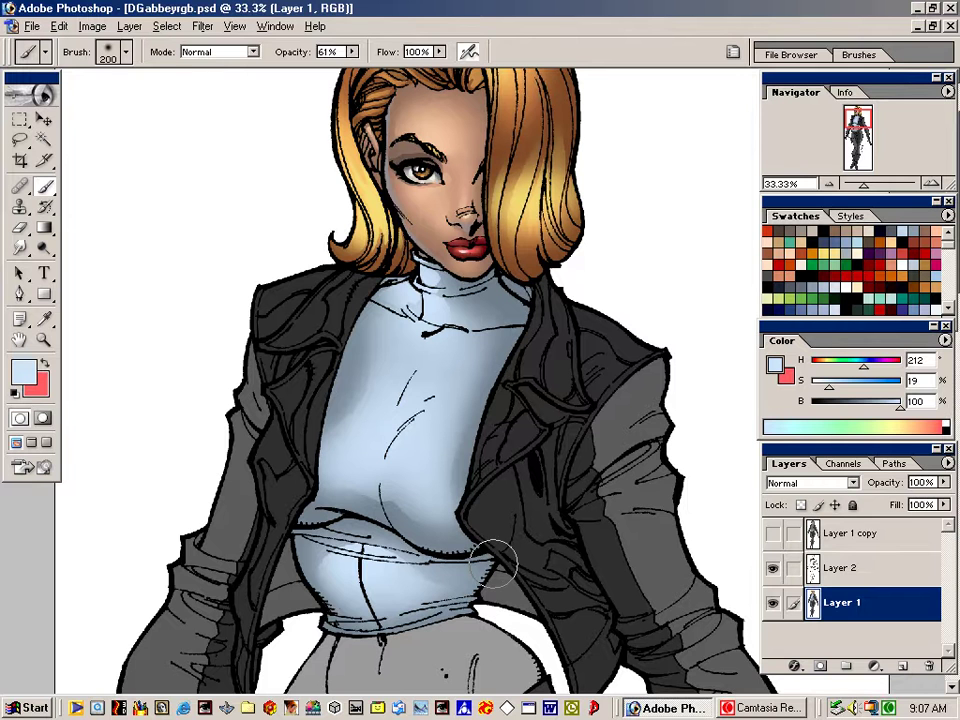
Lasso the midriff's shadowed side edge and soften it with light blue sampled from the chest (H 213, S 19, B 96), reducing the brush to 100 px
key(l)
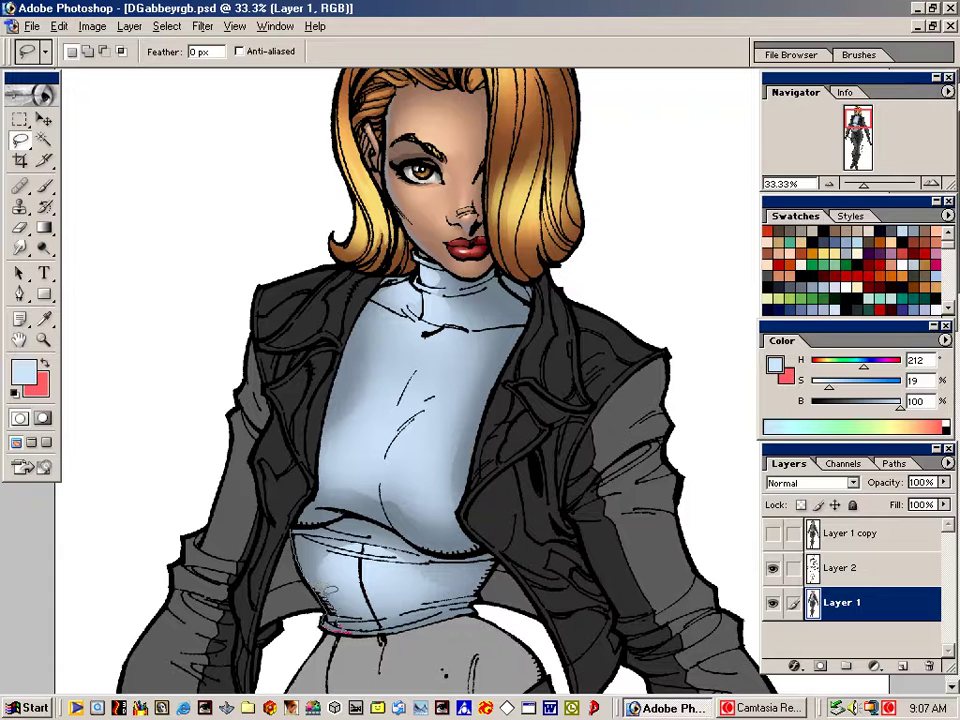
drag(320, 576, 297, 520)
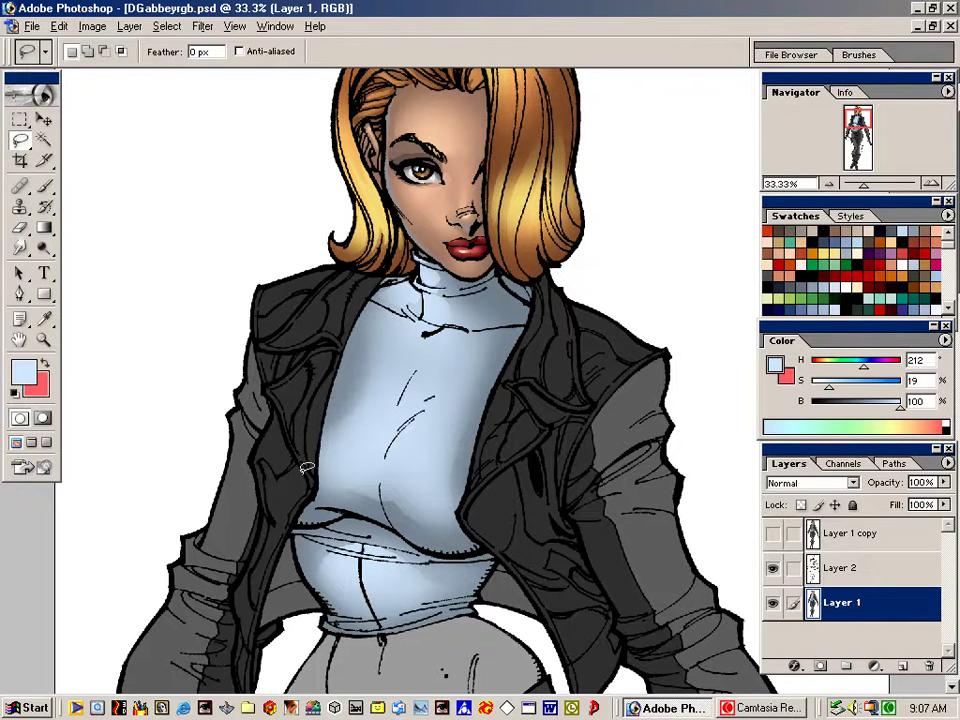
key(b)
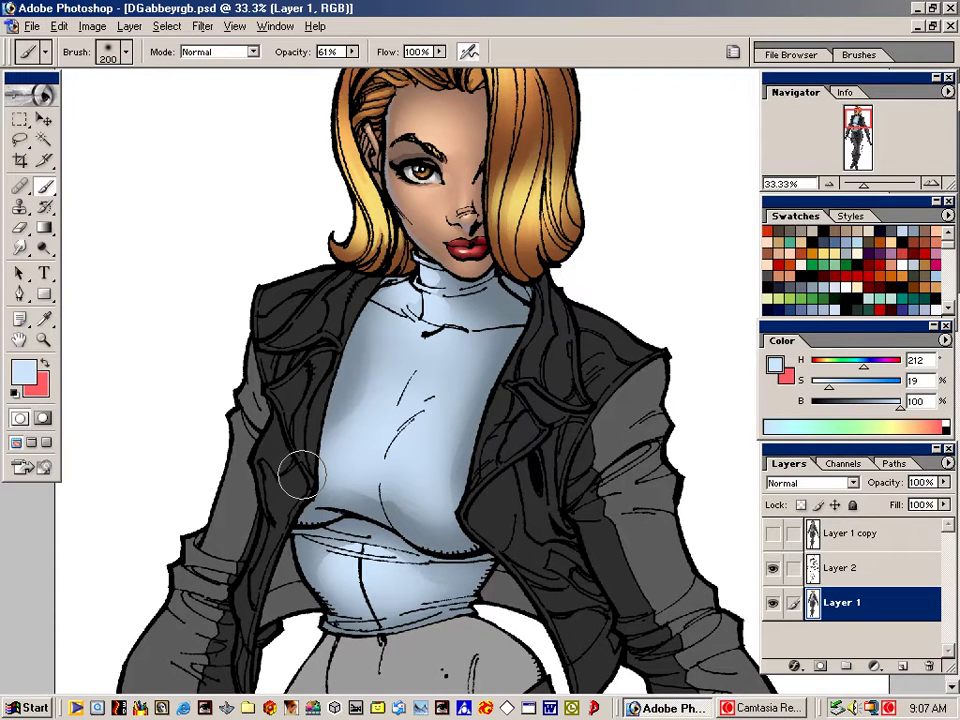
alt+click(352, 468)
drag(295, 550, 305, 590)
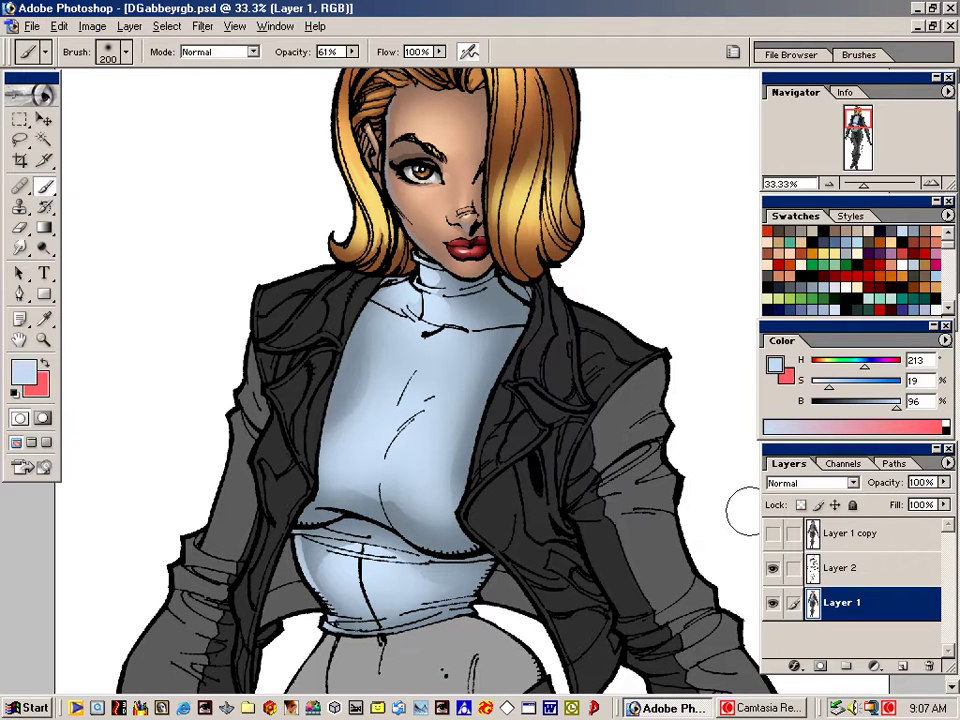
key(bracketleft)
key(bracketleft)
key(bracketleft)
key(bracketleft)
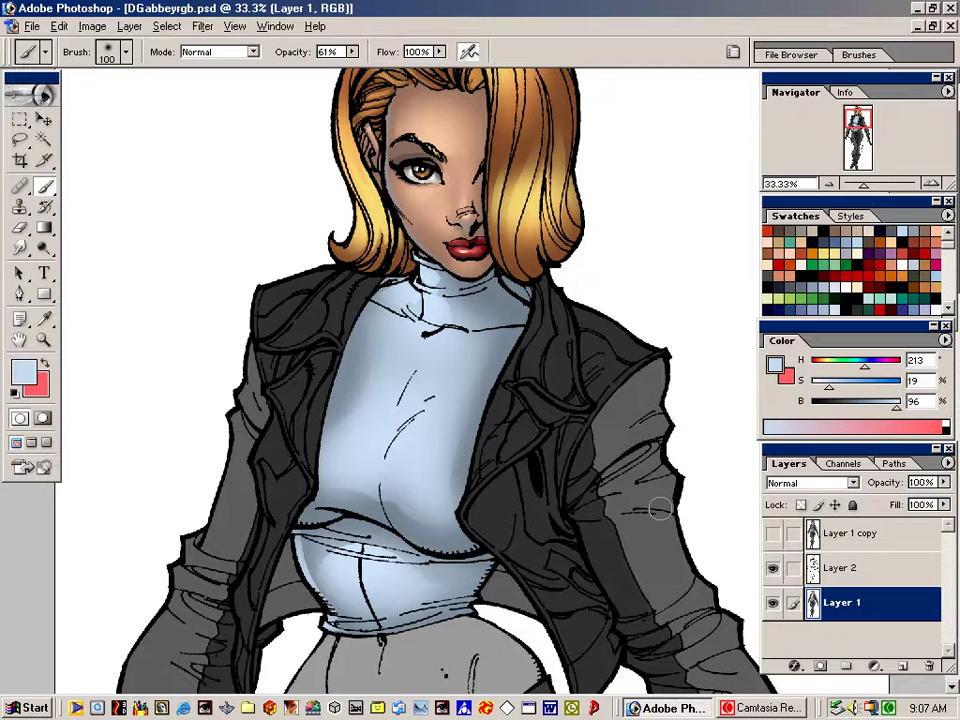
Lasso the neck area below the chin and shade the collar with the grey-blue darkened to 45% brightness, using a 100 to 125 px brush
key(l)
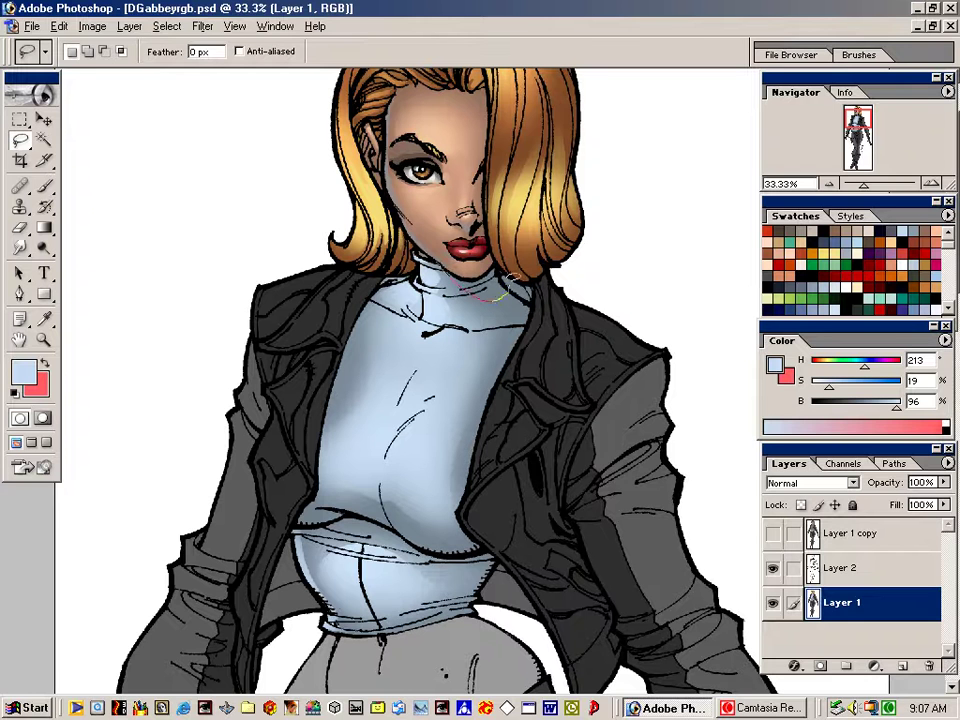
mouse_move(512, 280)
mouse_down()
mouse_move(499, 256)
mouse_move(438, 260)
mouse_up()
key(b)
alt+click(479, 299)
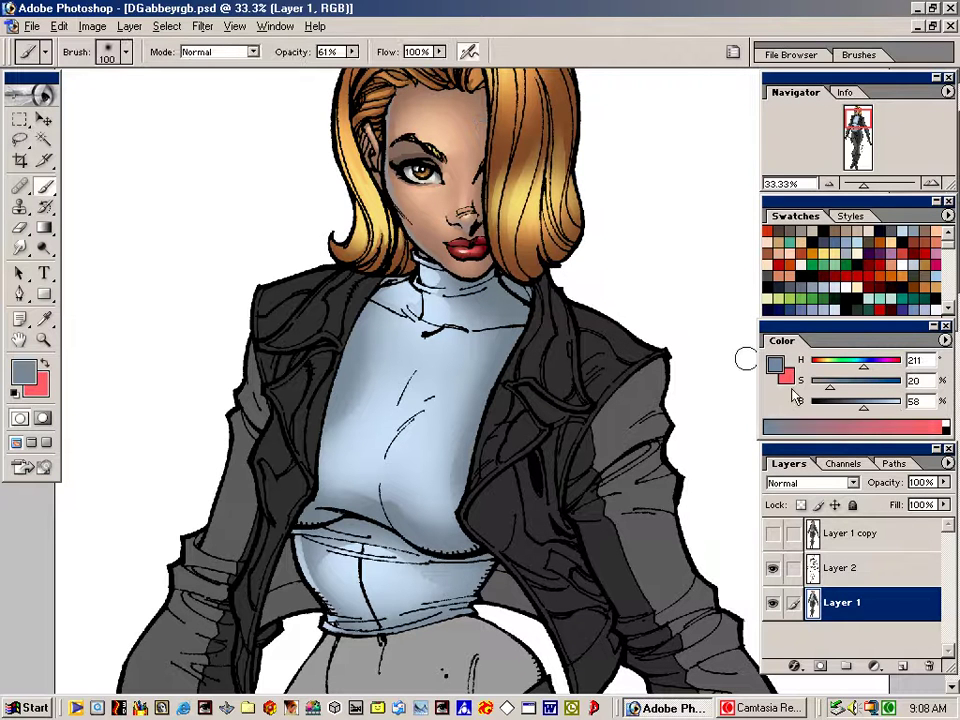
drag(863, 409, 851, 412)
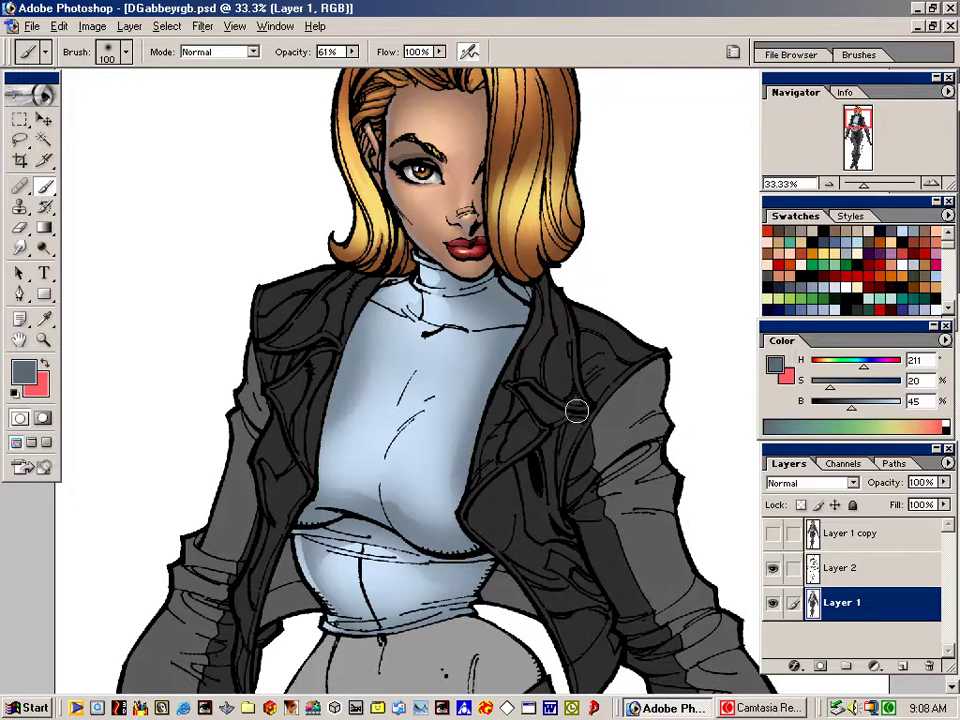
key(bracketright)
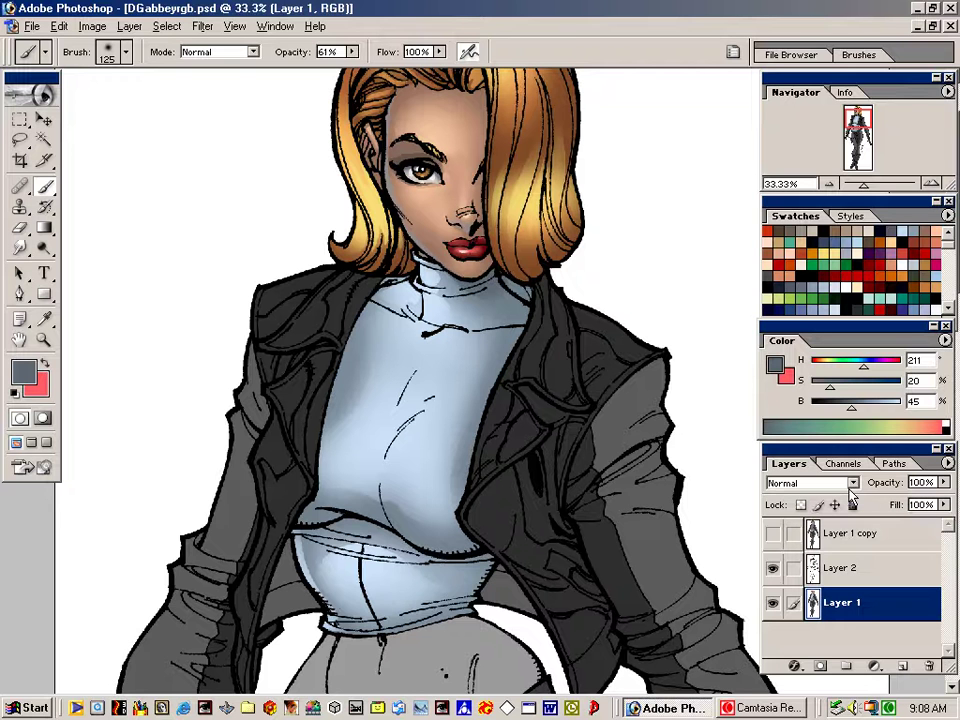
Select both dark front sections of the jacket with the Magic Wand and fill them with the navy swatch (H 226, S 39, B 38)
key(w)
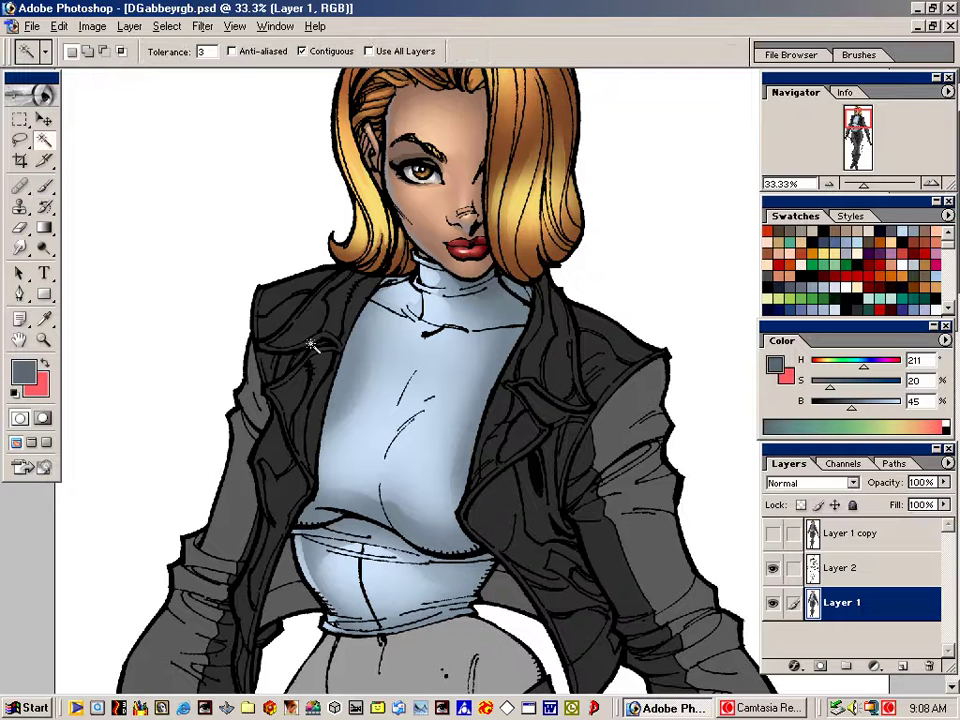
click(316, 347)
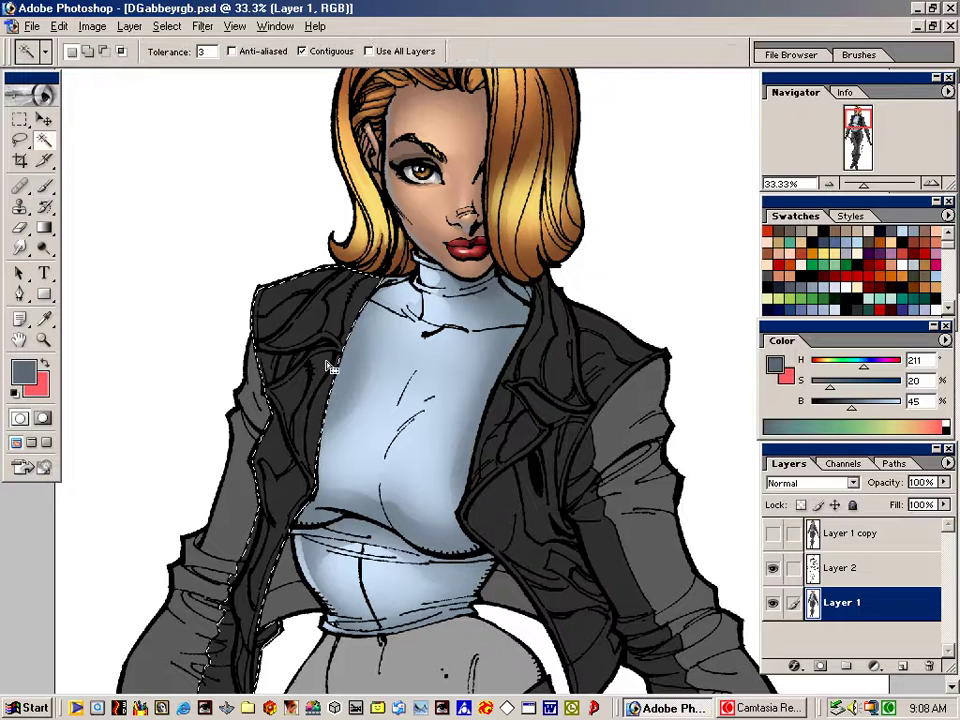
shift+click(557, 495)
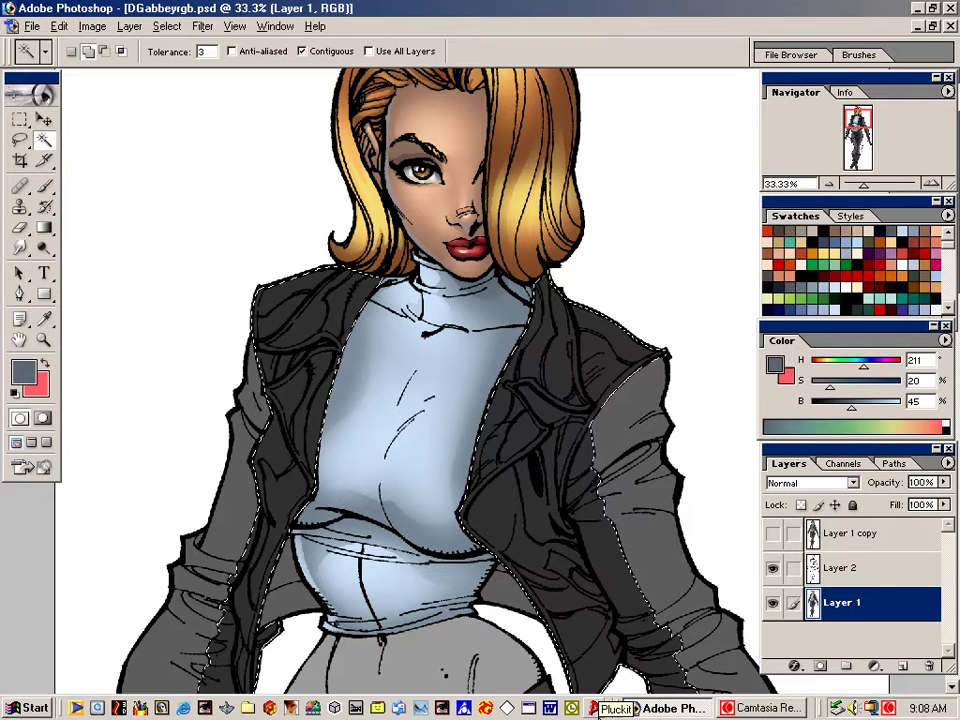
click(842, 236)
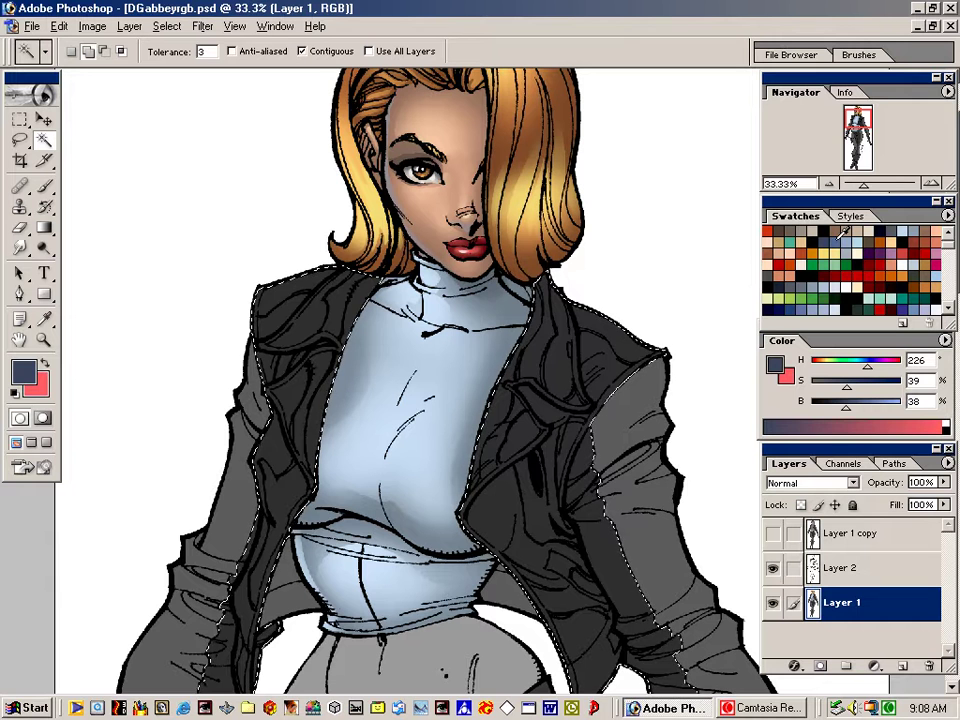
key(alt+BackSpace)
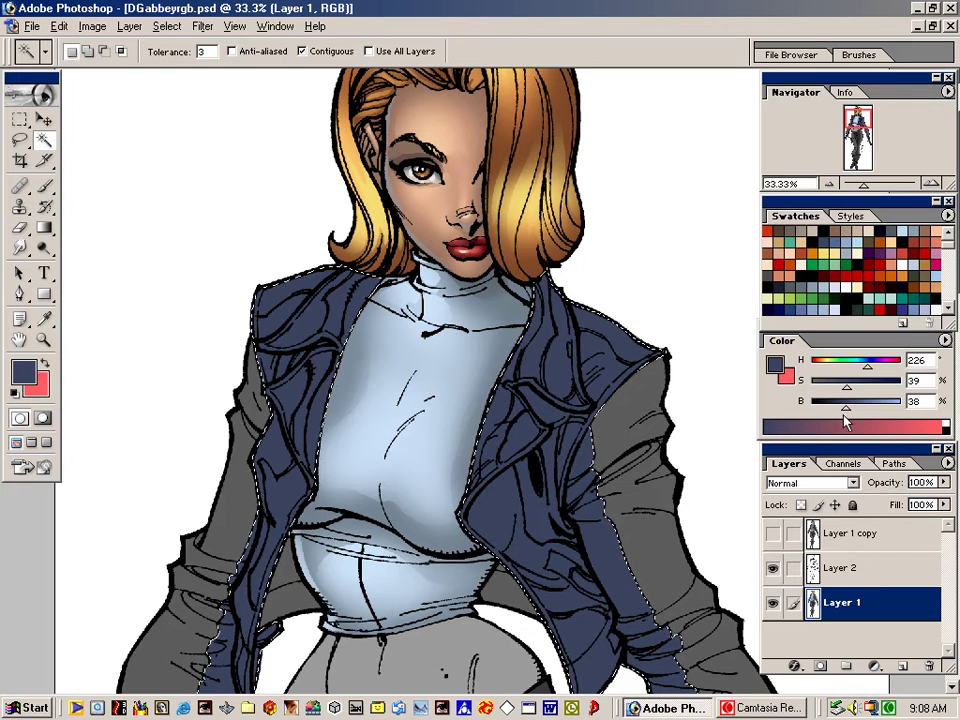
Deselect the jacket and shade its front panels with a soft 200 px brush, using the navy darkened to 23% brightness
drag(844, 410, 834, 413)
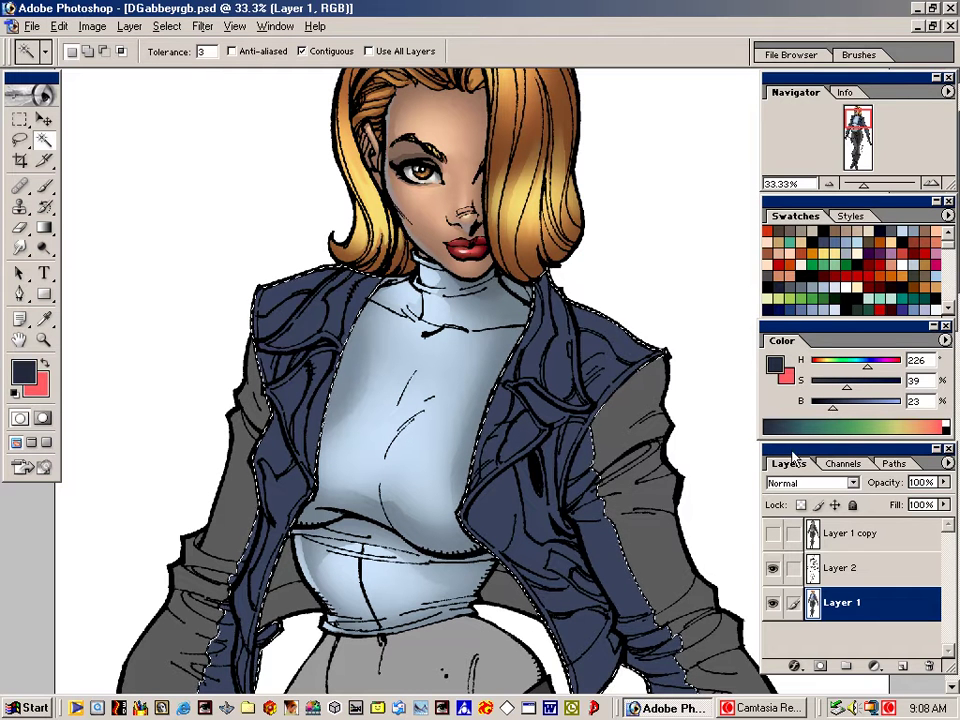
key(v)
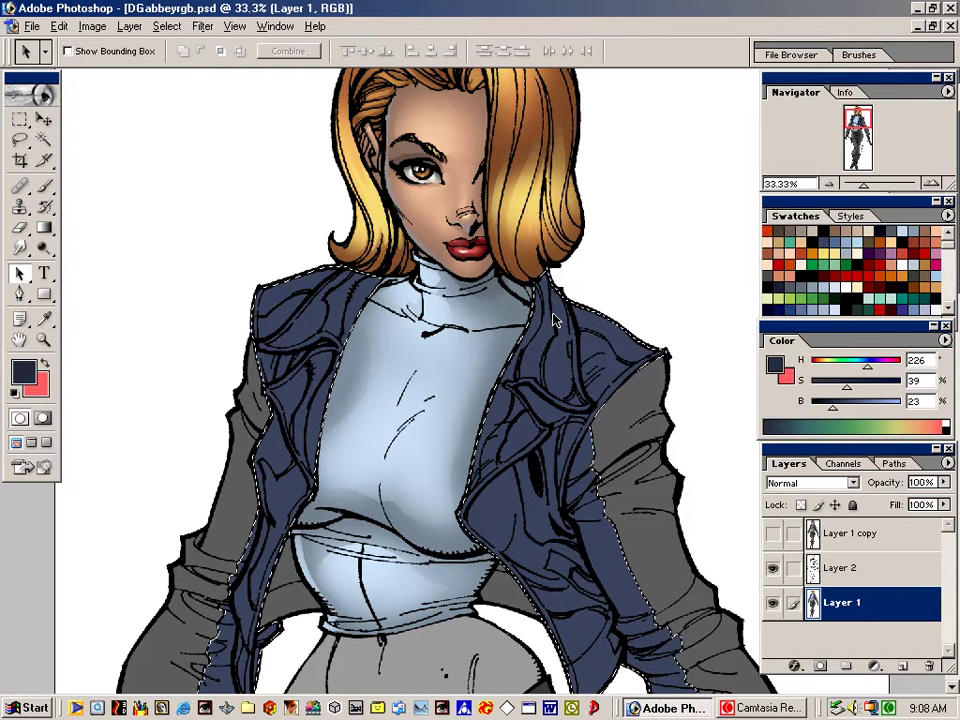
key(ctrl+d)
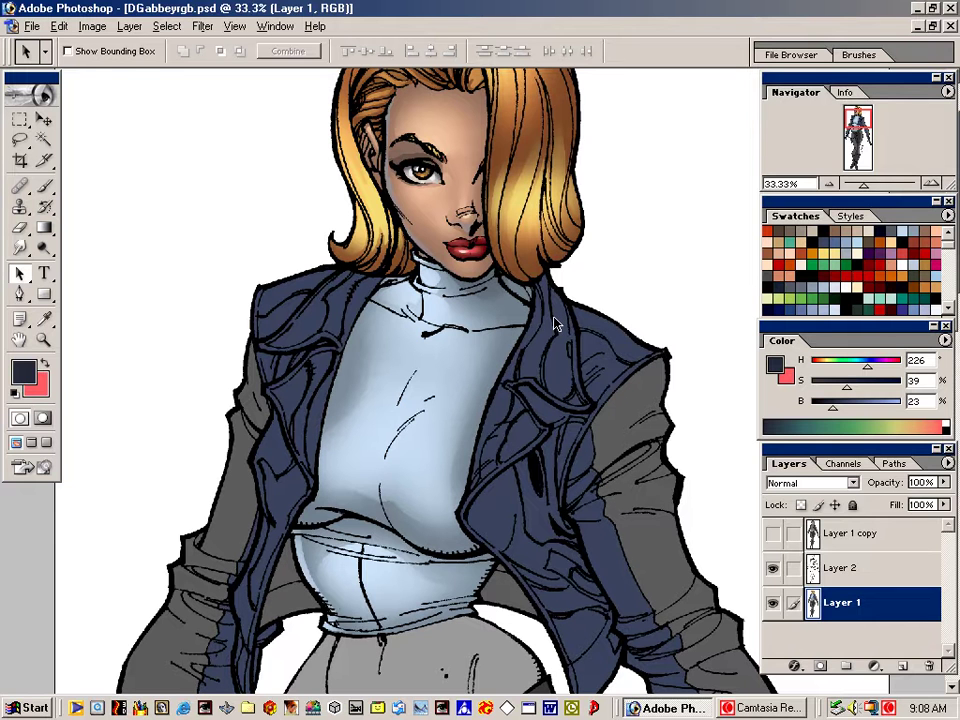
key(b)
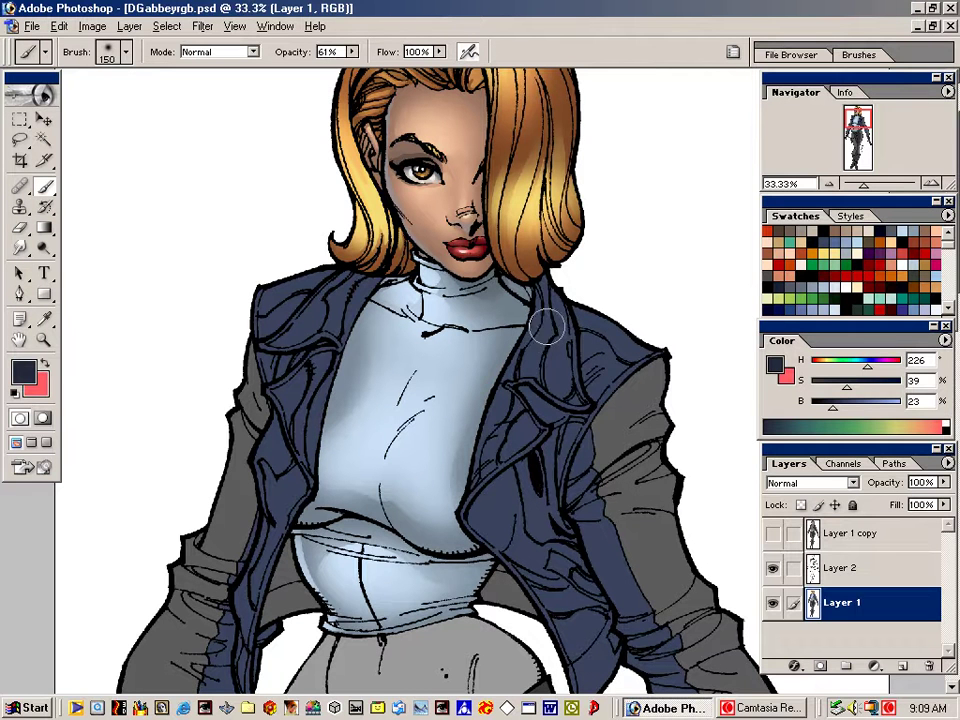
key(bracketright)
key(bracketright)
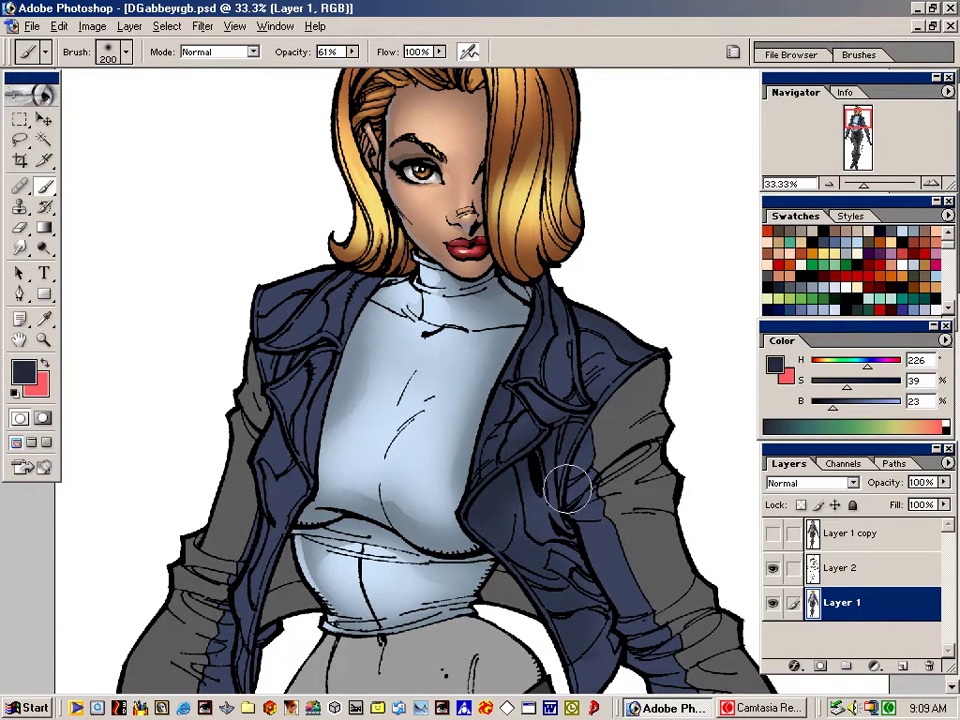
drag(575, 437, 609, 588)
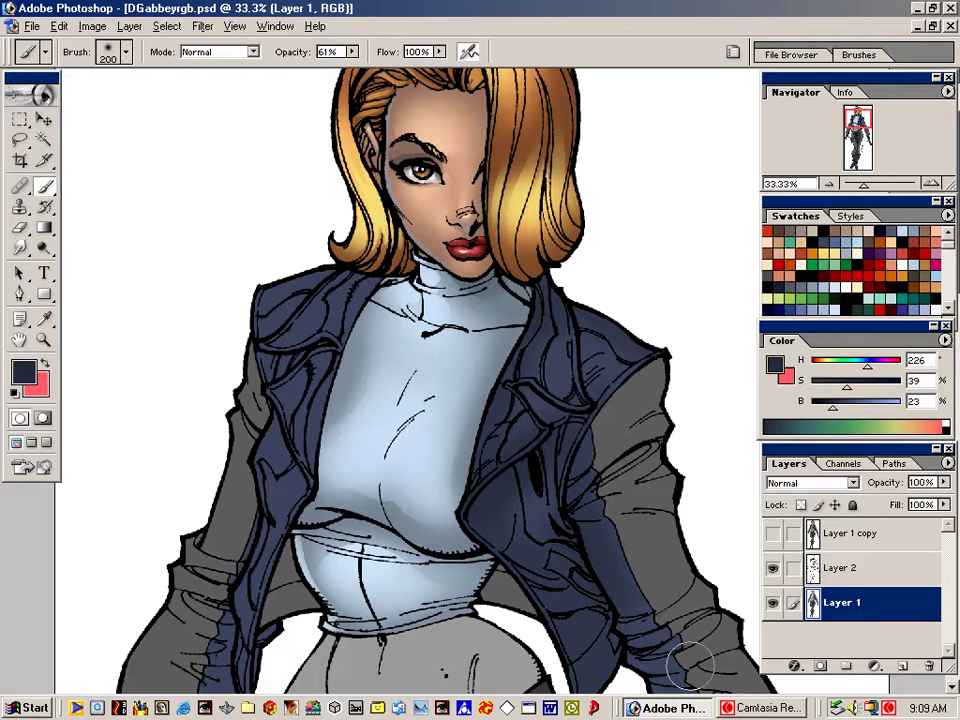
drag(608, 428, 664, 676)
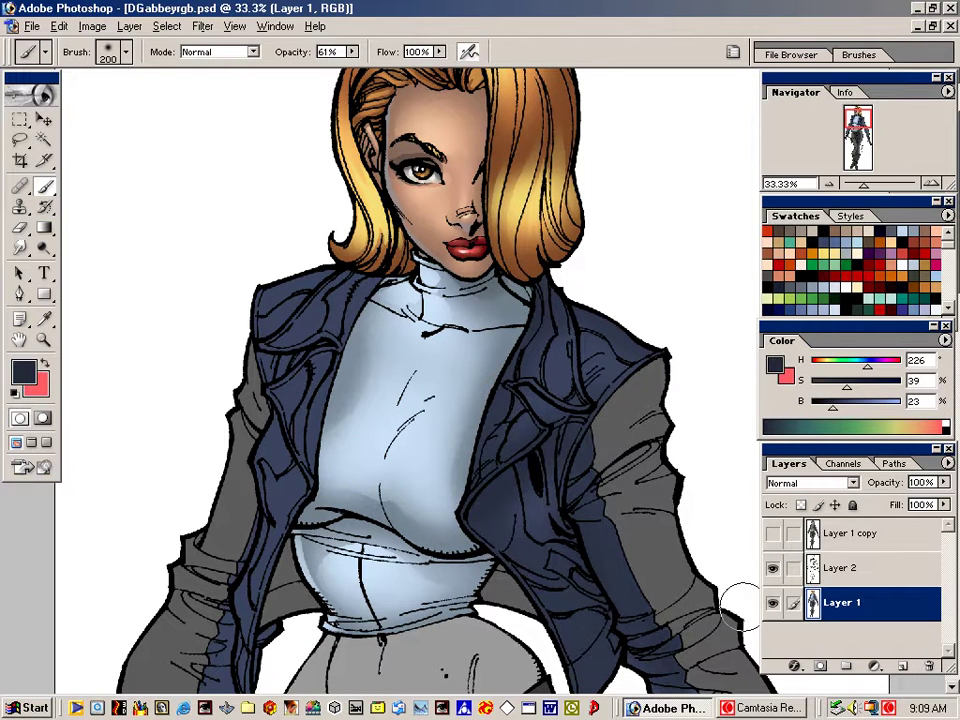
Paint finer dark navy shadows around the jacket's armhole and inner sleeve folds, reducing the brush from 60 to 30 px
key(ctrl+minus)
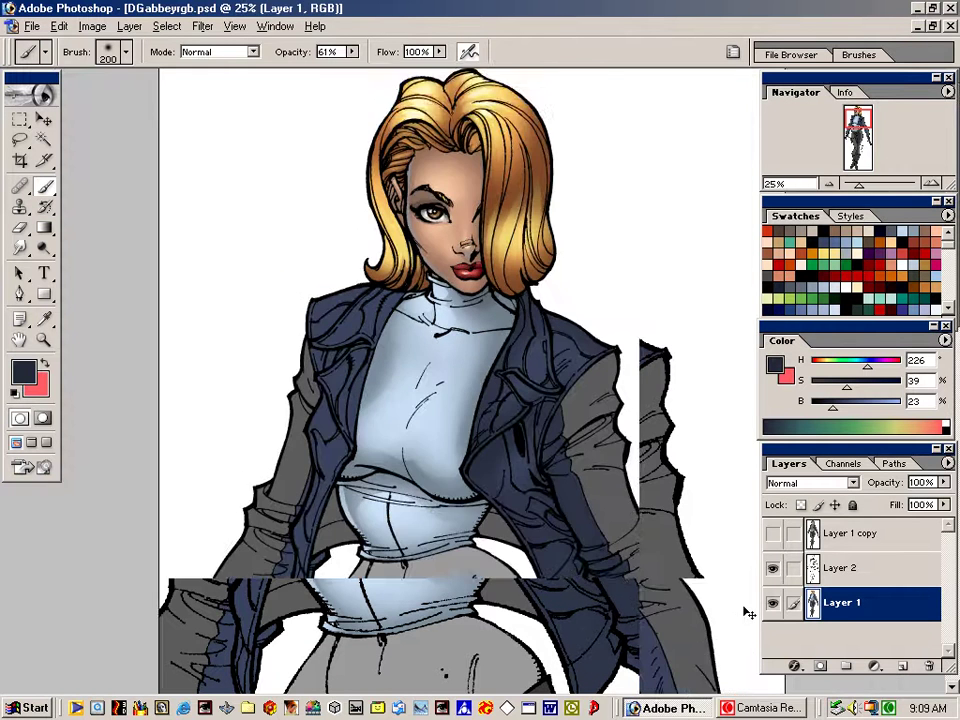
drag(679, 397, 679, 341)
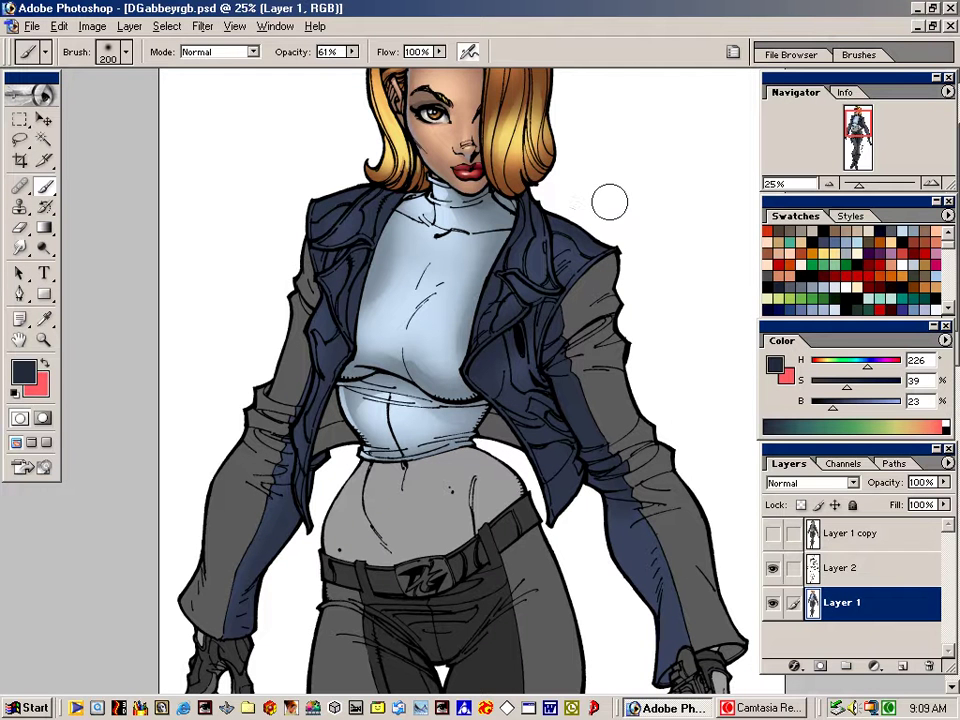
key(bracketleft)
key(bracketleft)
key(bracketleft)
key(bracketleft)
key(bracketleft)
key(bracketleft)
key(bracketleft)
key(bracketleft)
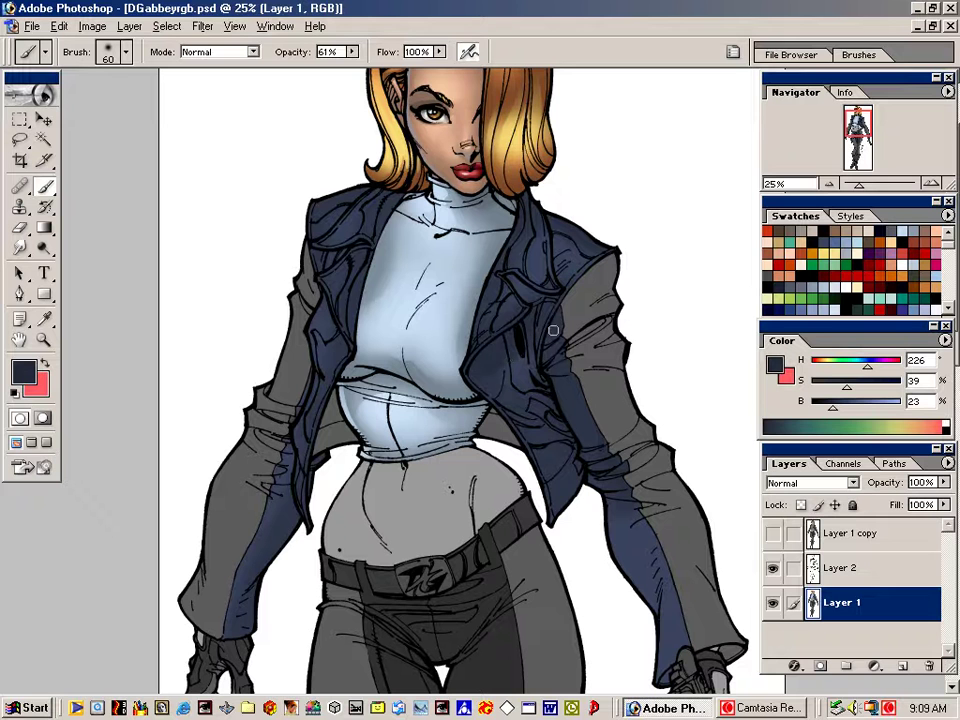
key(bracketleft)
key(bracketleft)
key(bracketleft)
key(bracketleft)
key(bracketleft)
key(bracketright)
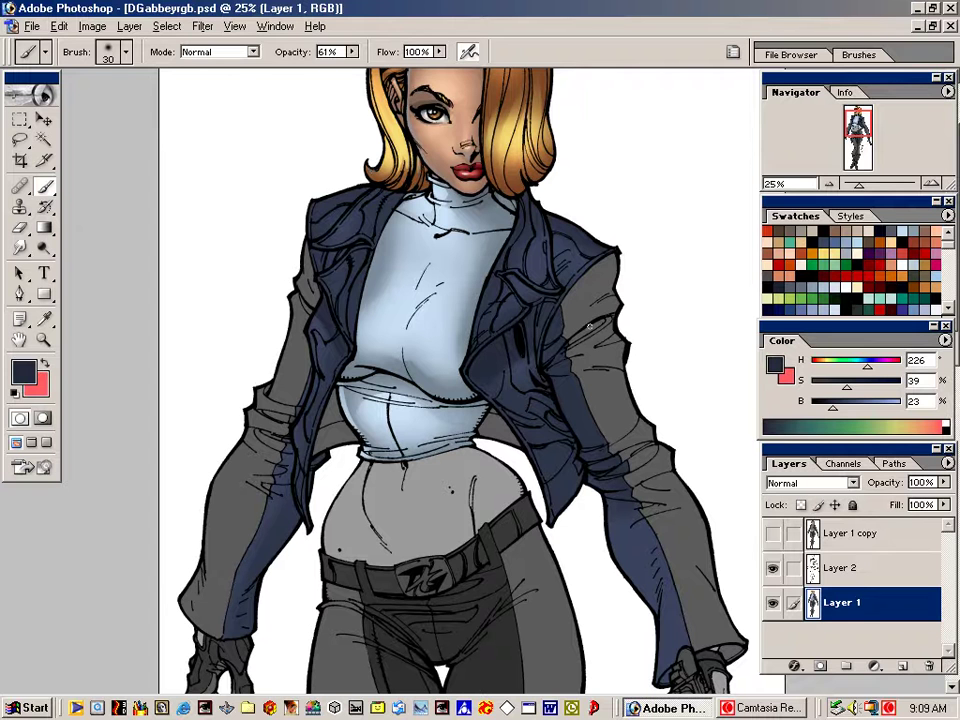
Deepen the dark navy shading on the jacket's lapels and lower front panels with a 70 to 100 px brush
key(bracketright)
key(bracketright)
key(bracketright)
key(bracketright)
key(bracketright)
key(bracketright)
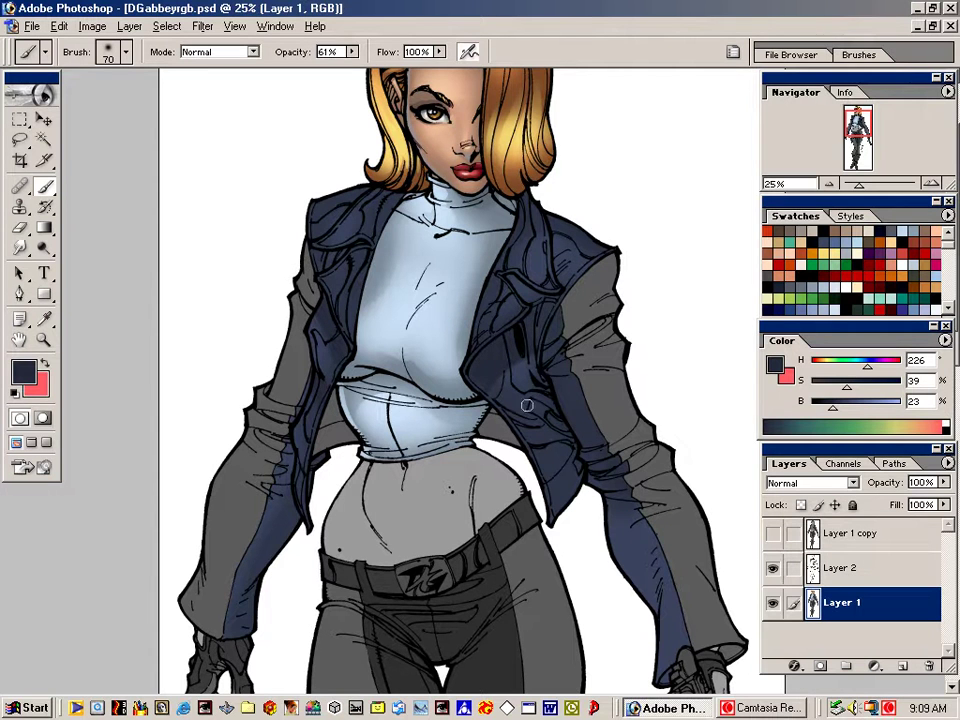
key(bracketright)
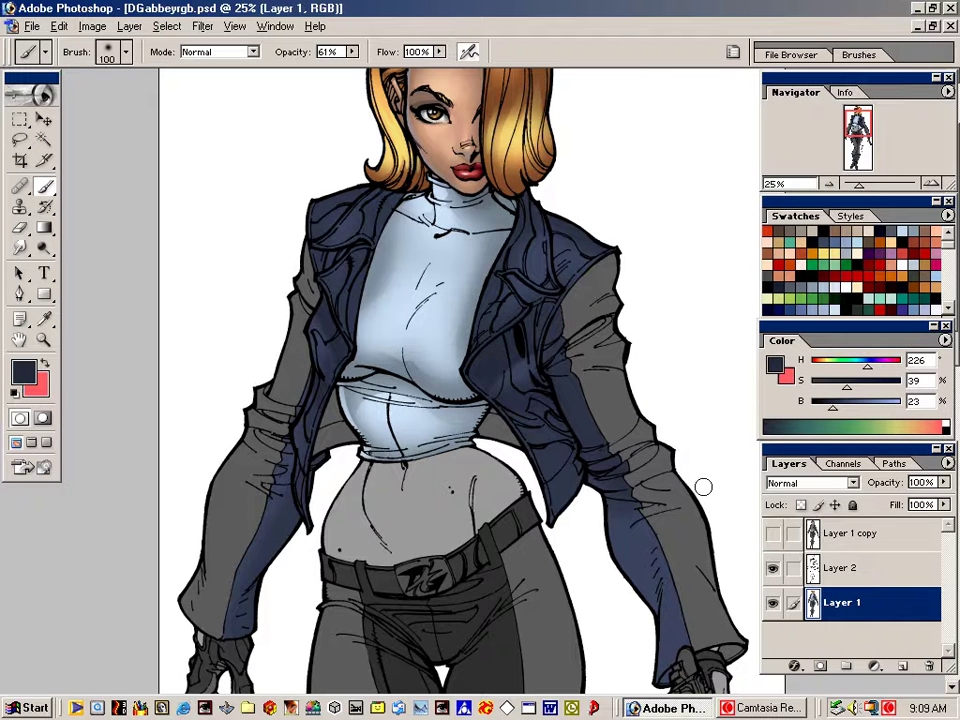
Shade the edges of the navy panels on both lower sleeves with dark navy, using an 80 px brush
key(bracketleft)
key(bracketleft)
key(bracketleft)
key(bracketleft)
key(bracketright)
key(bracketright)
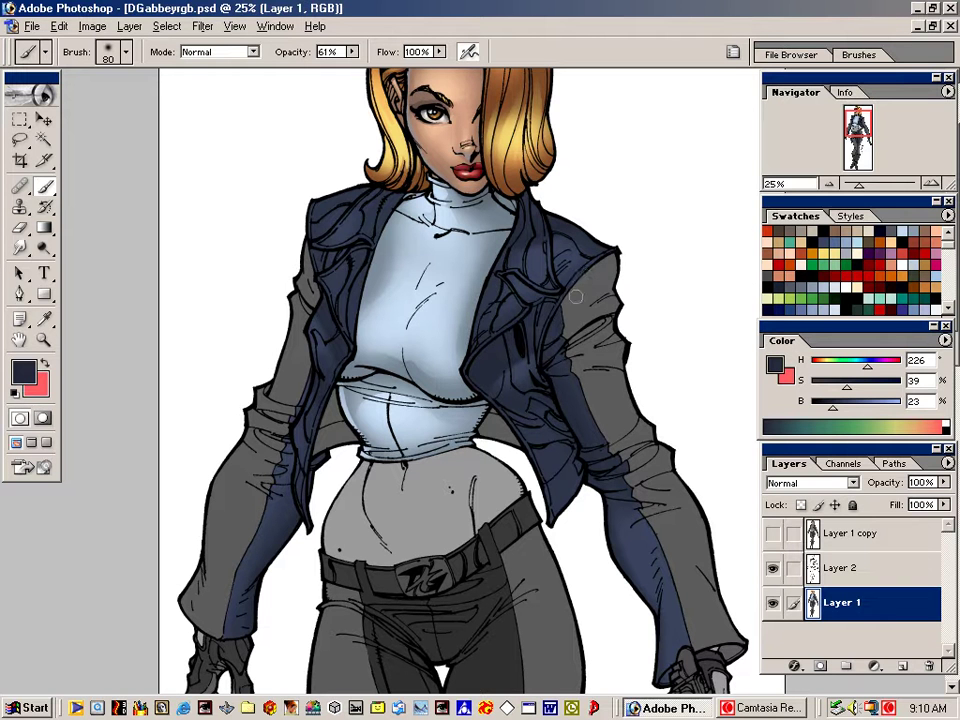
Add small dark navy shadows along the jacket's collar and shoulder seams with a 40 to 50 px brush
key(bracketleft)
key(bracketleft)
key(bracketleft)
key(bracketleft)
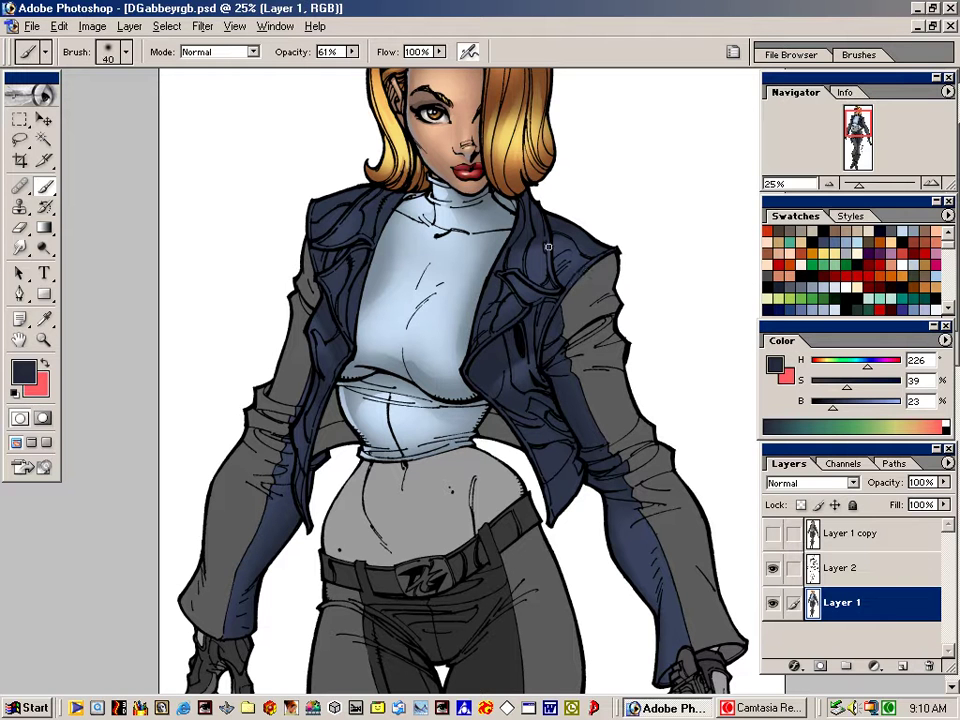
key(bracketright)
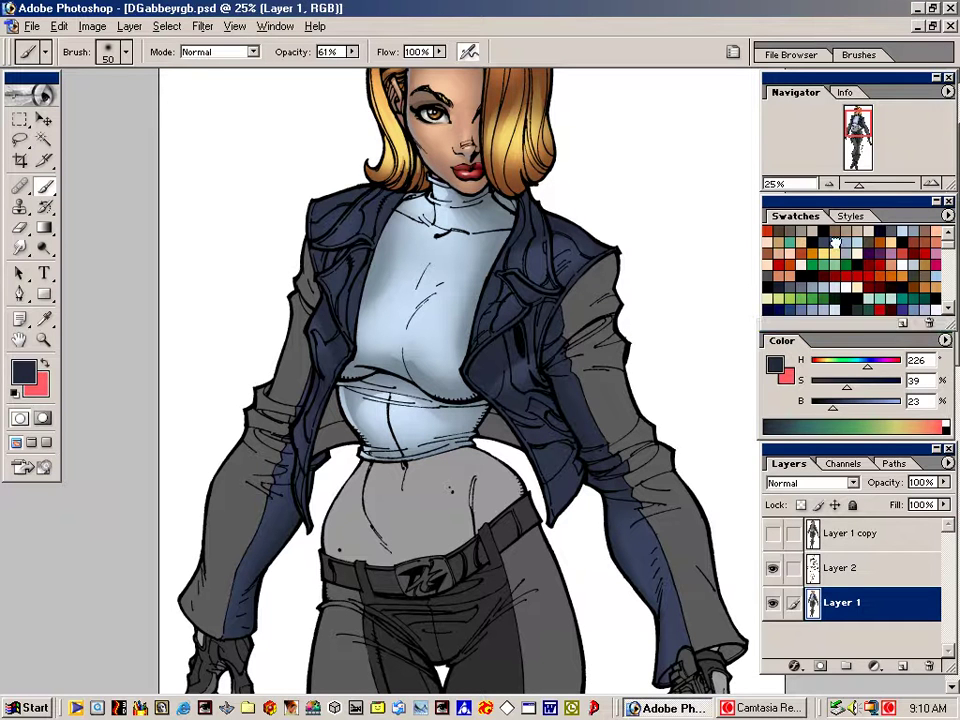
Sample a medium blue (H 220, S 46, B 60) and paint soft highlights on the character's left lapel, jacket front and shoulder with an 80 px brush
alt+click(611, 264)
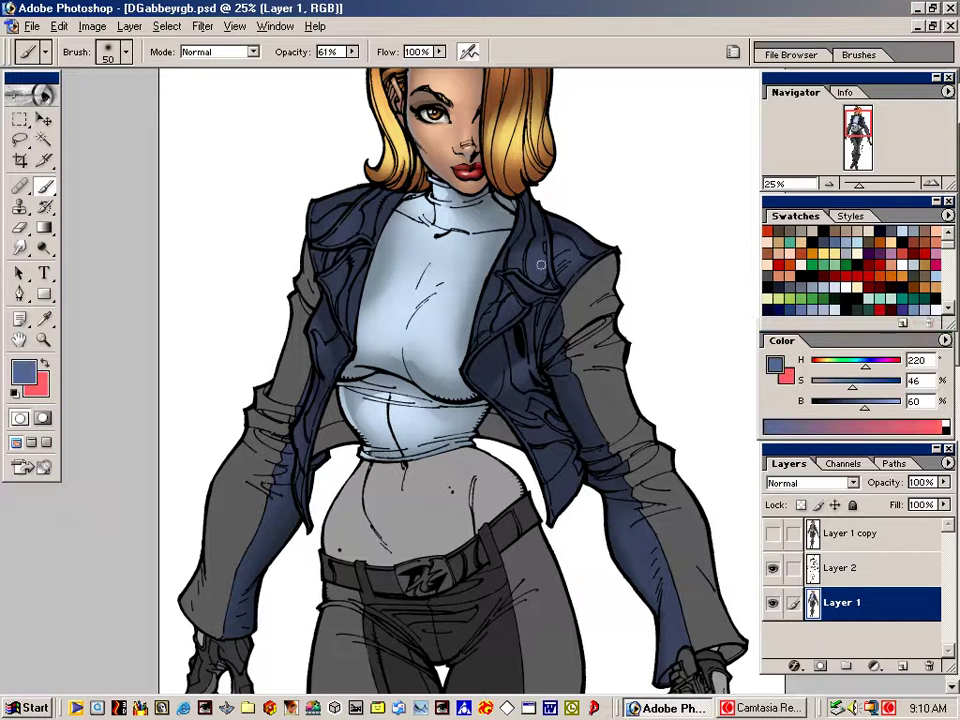
key(bracketleft)
key(bracketleft)
key(bracketright)
key(bracketright)
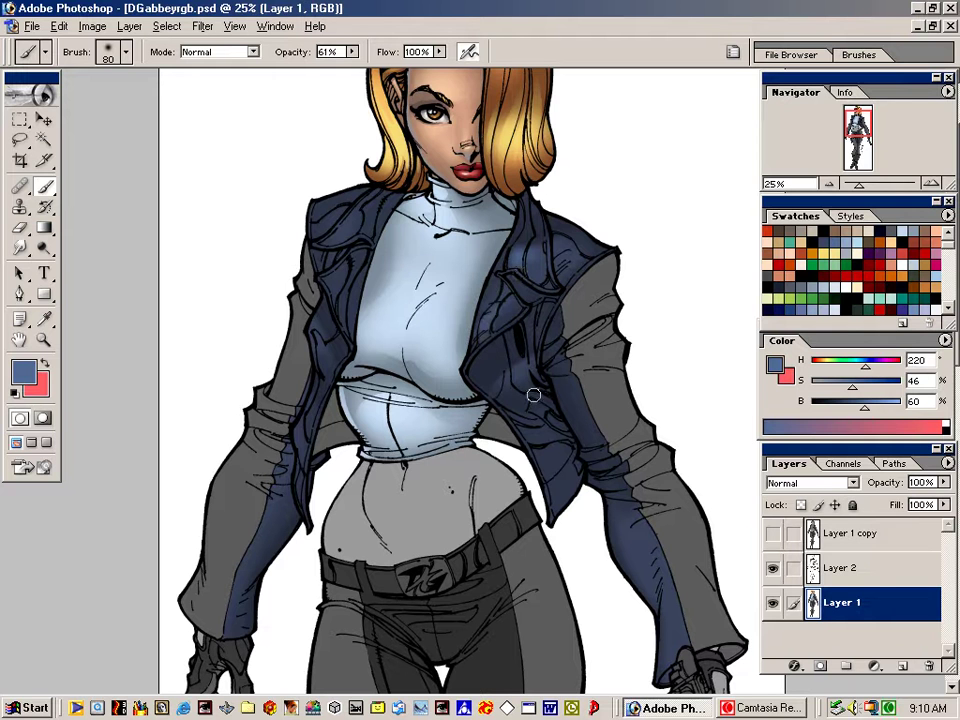
drag(522, 361, 533, 385)
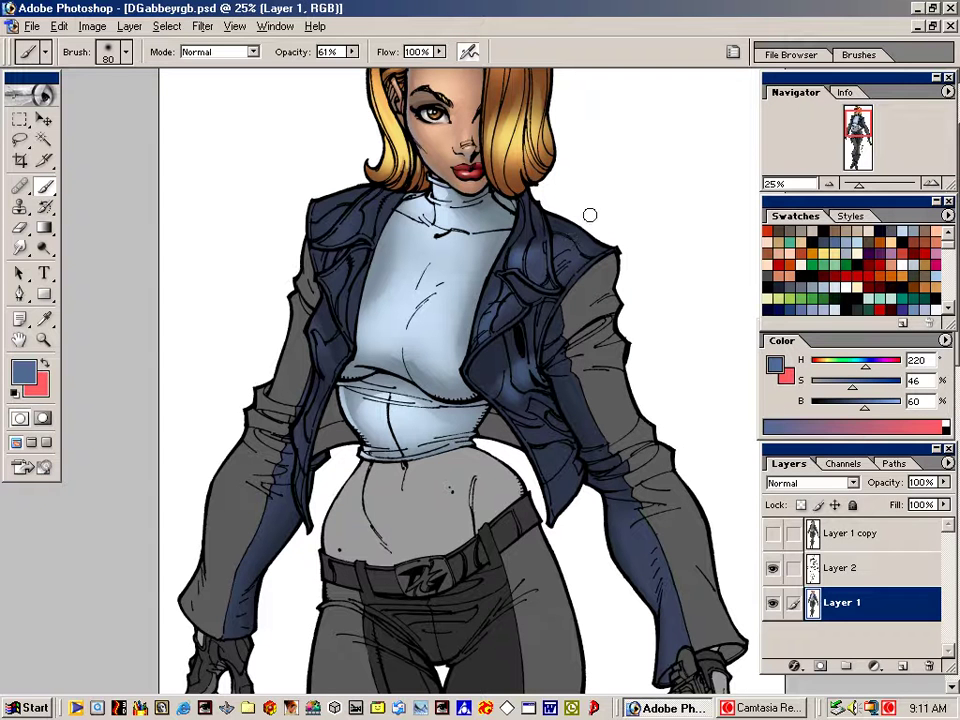
mouse_move(551, 221)
mouse_down()
mouse_move(598, 250)
mouse_move(575, 228)
mouse_up()
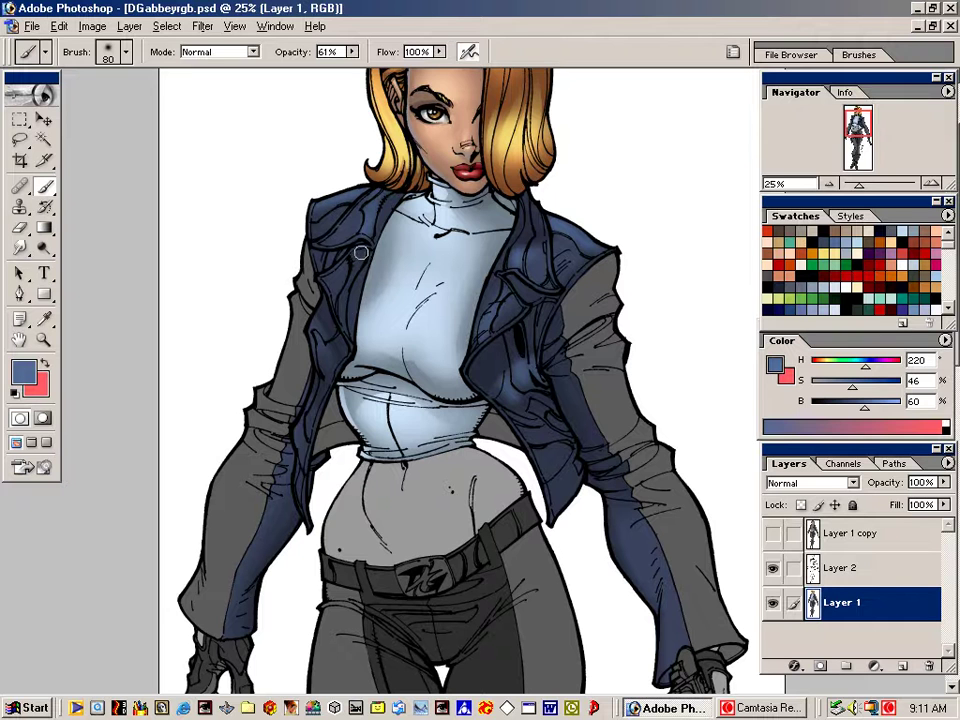
Paint medium blue highlights down the lapel and lower front edge on the character's right side of the jacket
mouse_move(361, 252)
mouse_down()
mouse_move(342, 315)
mouse_move(360, 248)
mouse_move(341, 384)
mouse_up()
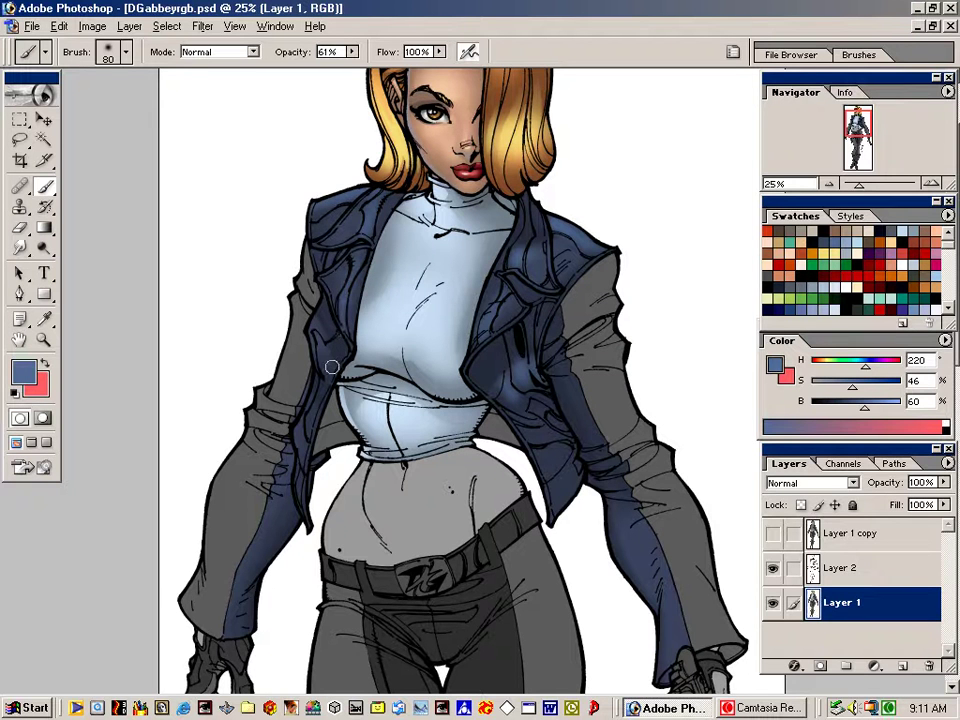
drag(317, 297, 324, 320)
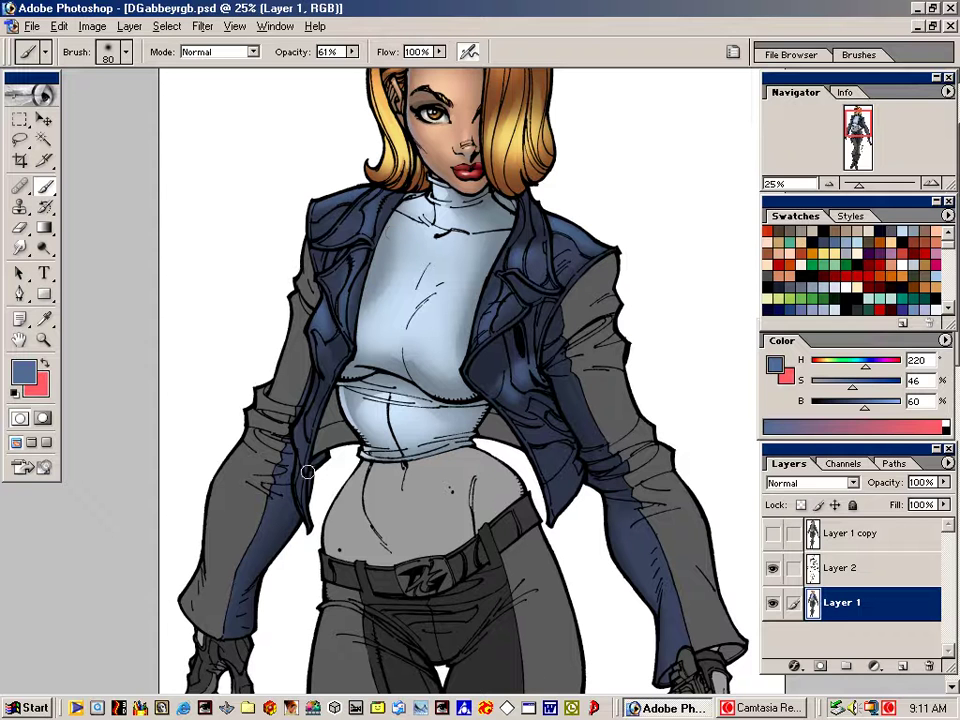
drag(299, 437, 298, 453)
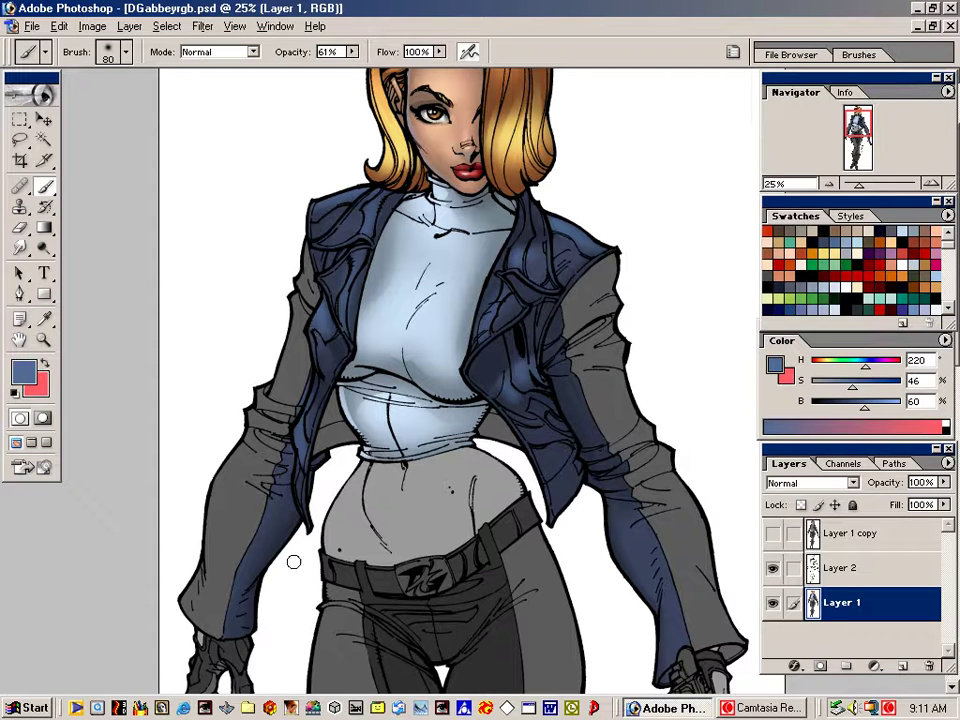
Enlarge the brush to 100 px and paint medium blue highlights on both sleeves' navy panels, the jacket's lower front and the left shoulder
key(bracketright)
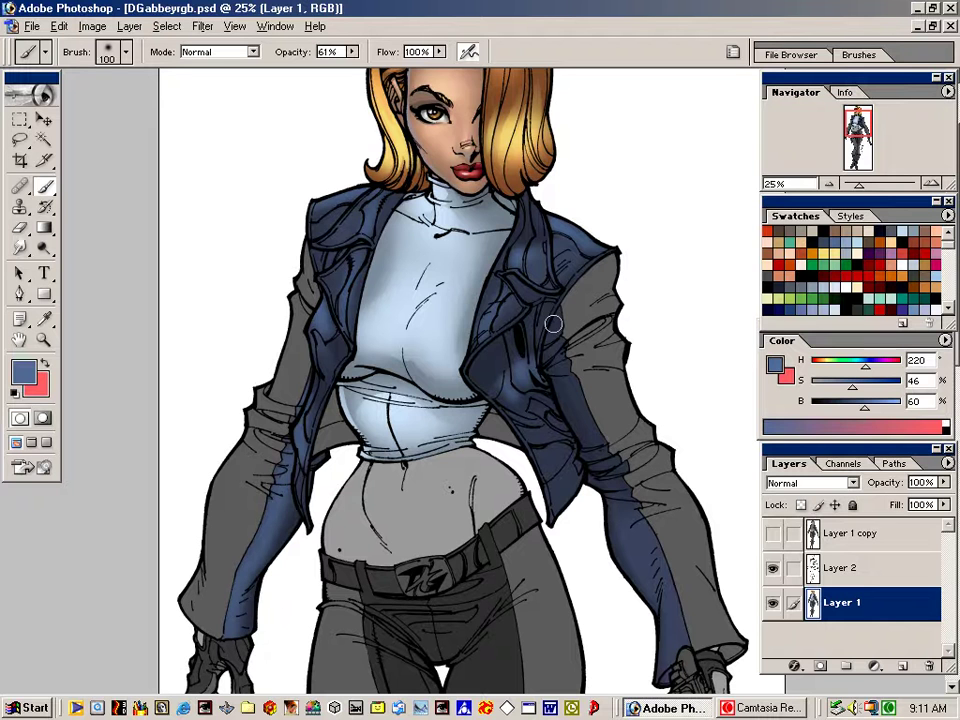
drag(556, 314, 568, 364)
drag(625, 480, 655, 556)
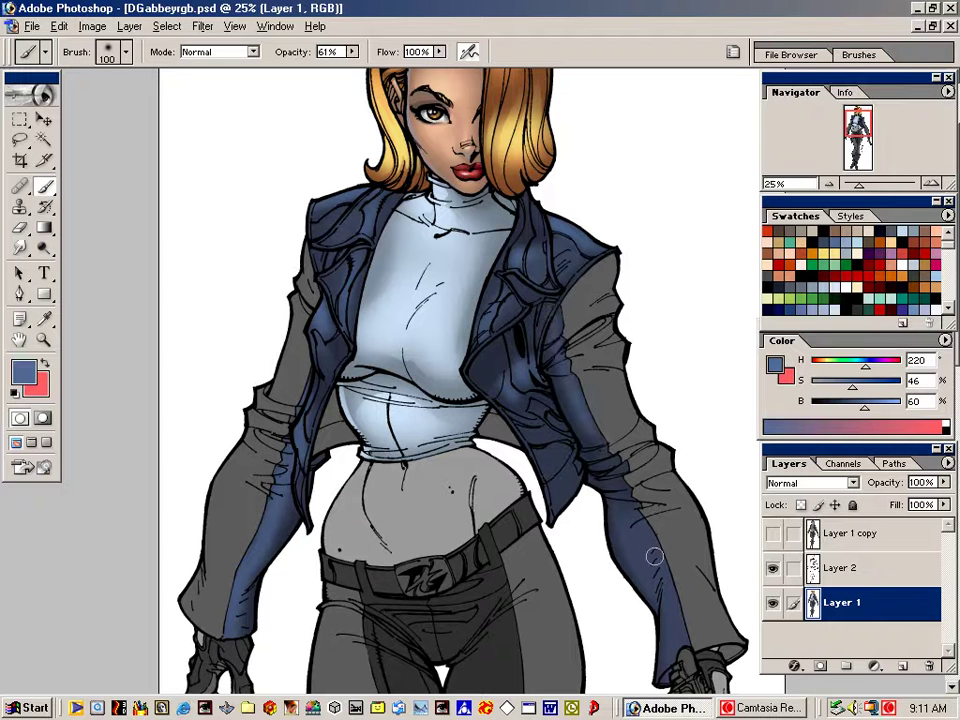
mouse_move(632, 505)
mouse_down()
mouse_move(678, 630)
mouse_move(658, 590)
mouse_up()
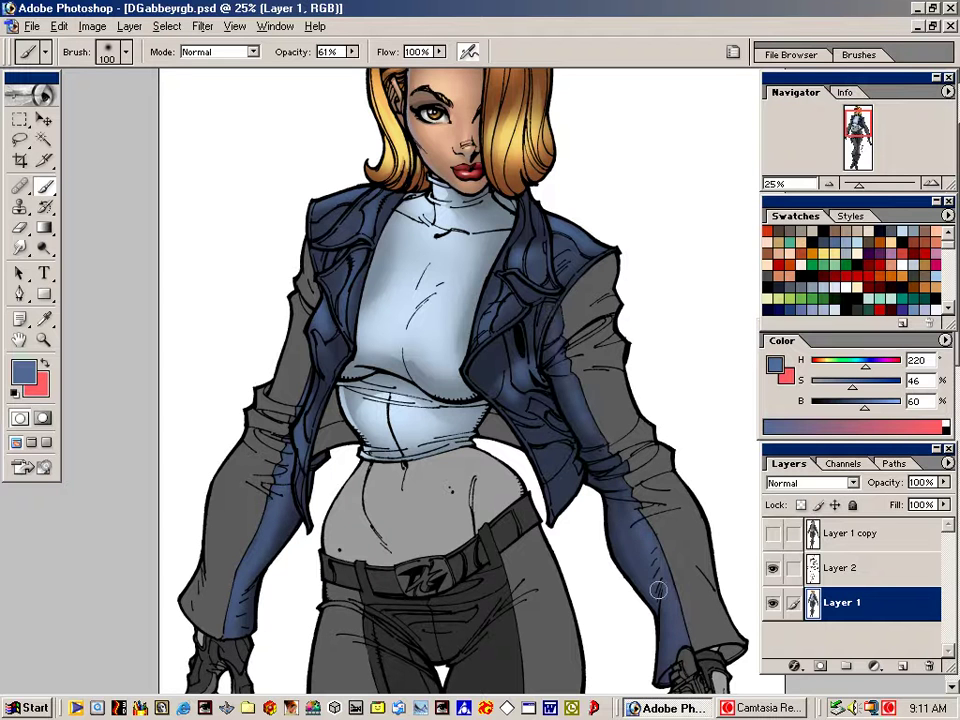
mouse_move(518, 427)
mouse_down()
mouse_move(567, 412)
mouse_move(543, 461)
mouse_up()
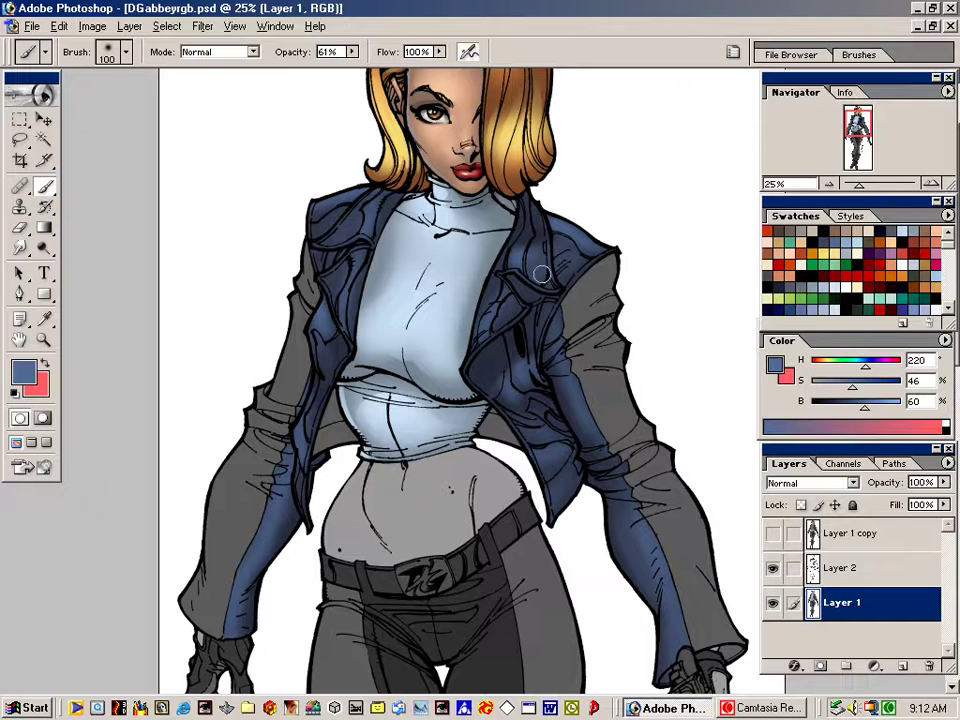
click(568, 236)
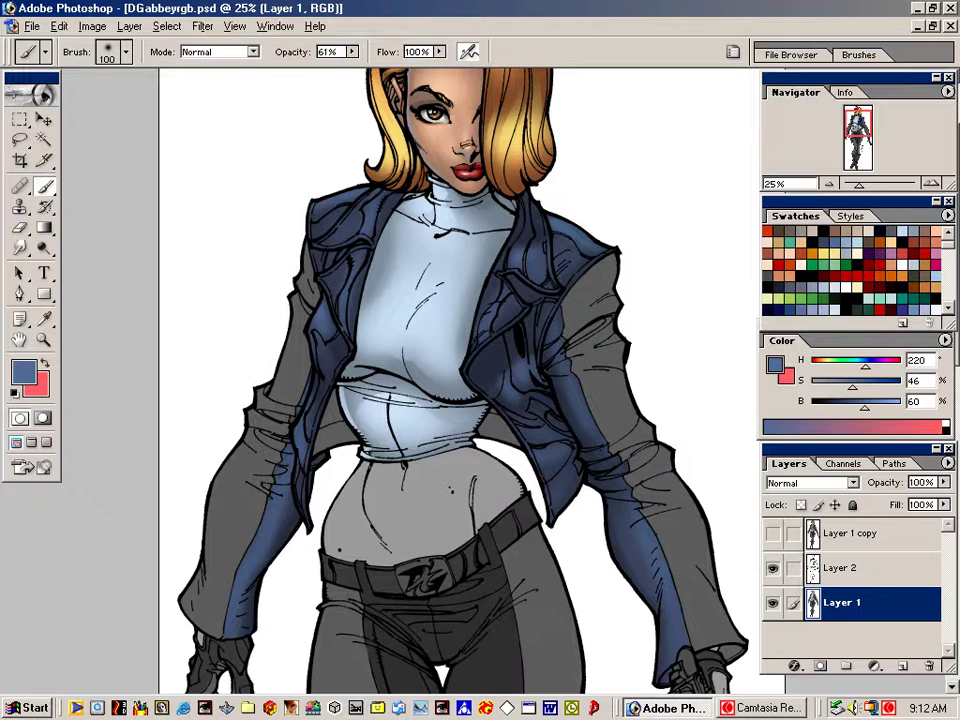
Lasso hard-edged highlight shapes on both jacket shoulders and lapels, and hide the selection outline
key(l)
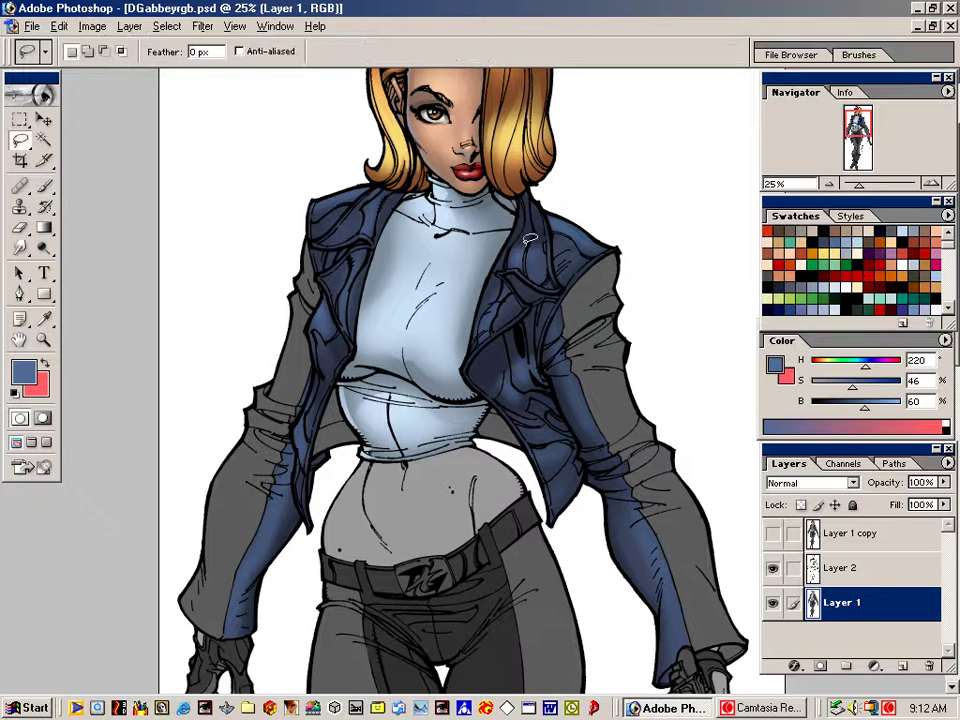
mouse_move(517, 245)
mouse_down()
mouse_move(528, 248)
mouse_move(533, 276)
mouse_move(549, 248)
mouse_up()
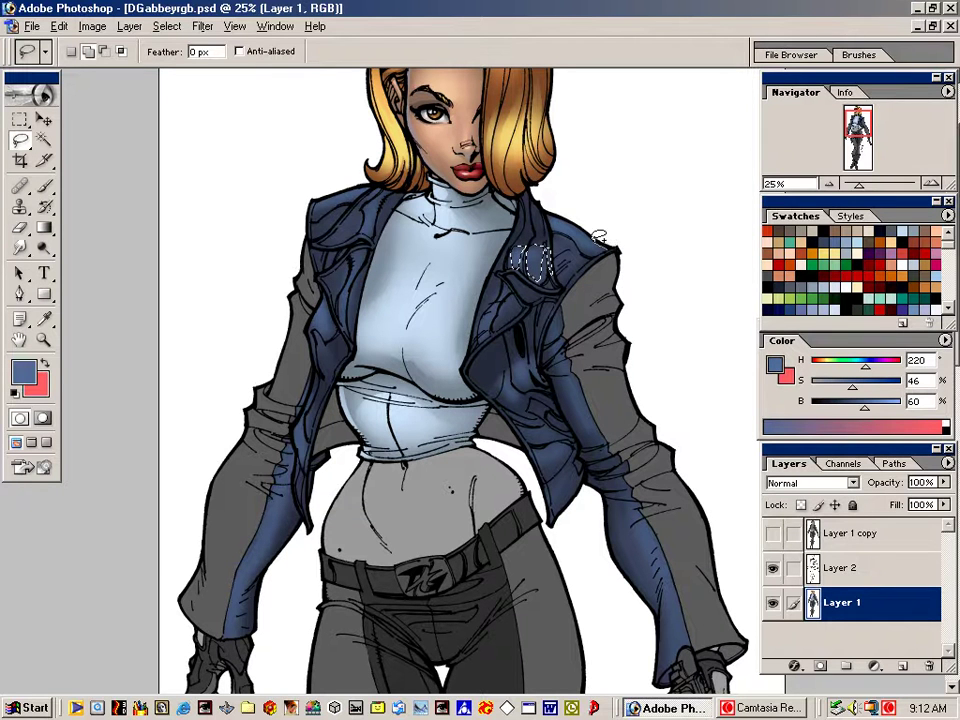
drag(553, 212, 550, 216)
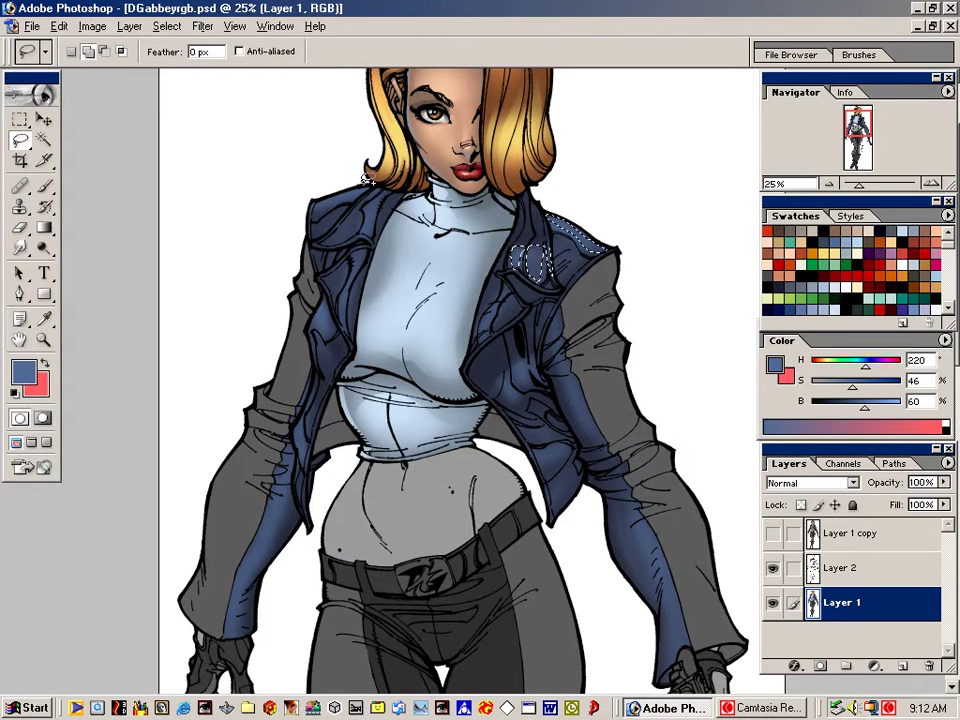
mouse_move(328, 194)
mouse_down()
mouse_move(315, 202)
mouse_move(384, 190)
mouse_up()
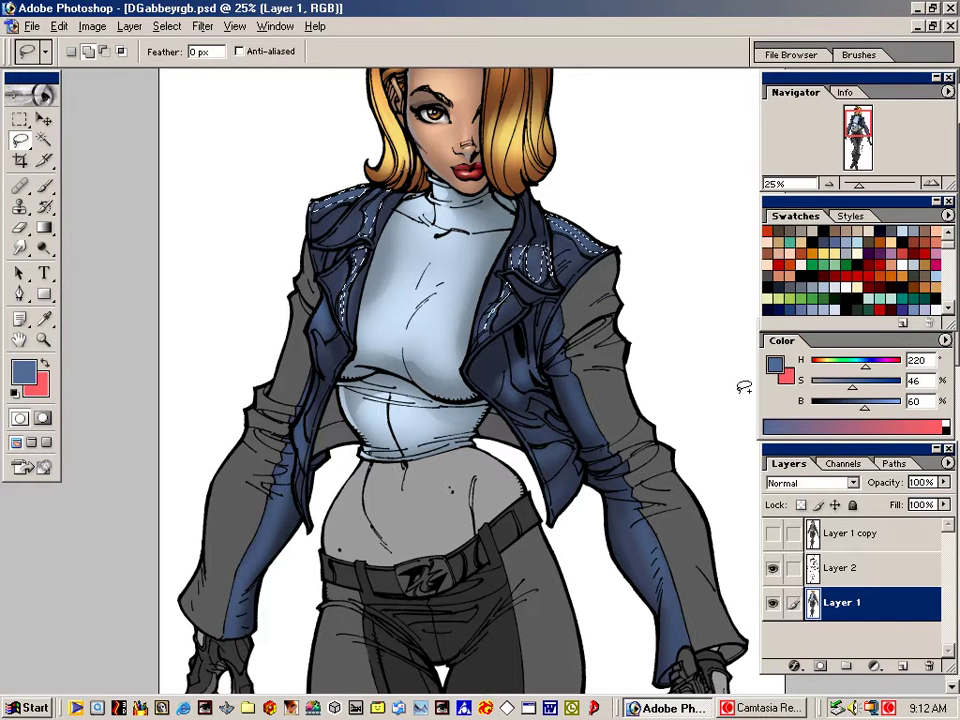
key(ctrl+d)
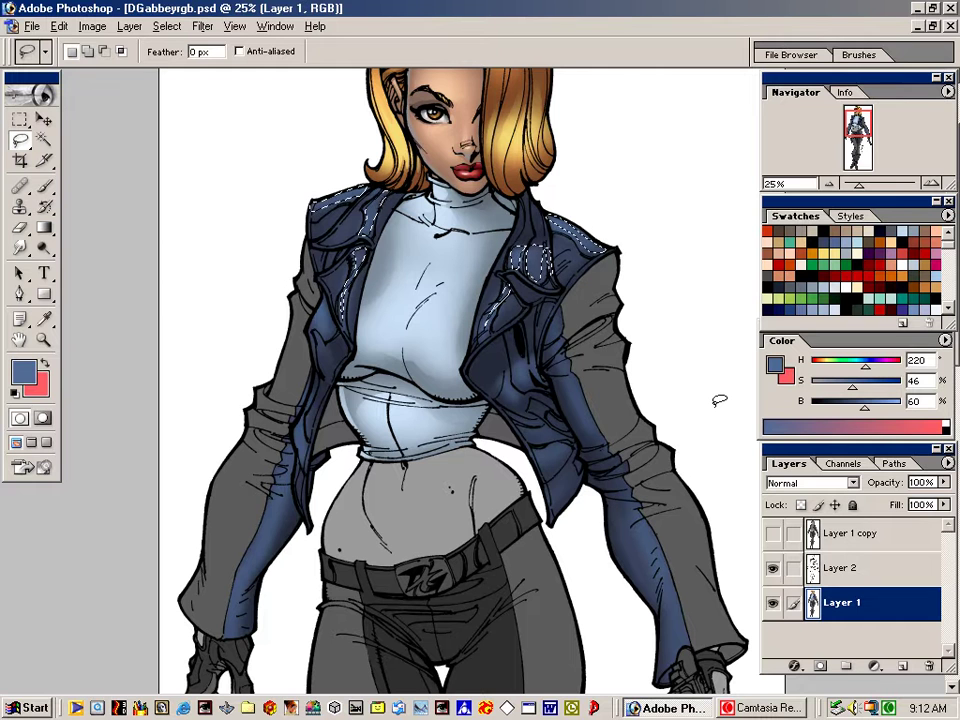
Set the colour to light blue (H 207, S 44, B 91) and paint the selected shoulder and lapel highlights with a 100 px brush
key(b)
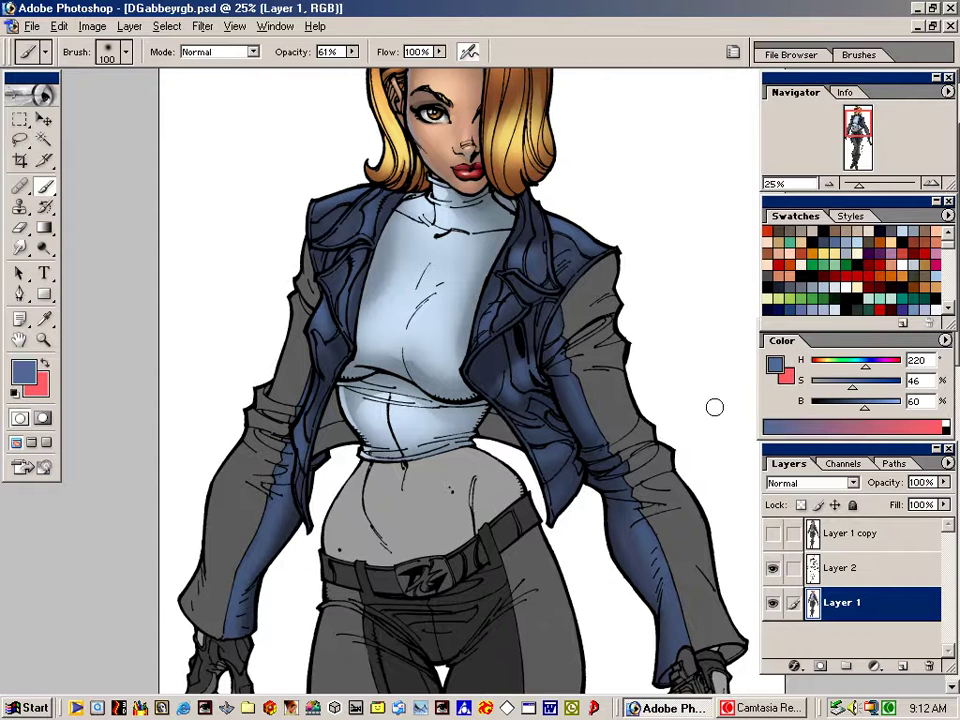
mouse_move(864, 407)
mouse_down()
mouse_move(895, 415)
mouse_move(852, 395)
mouse_move(864, 372)
mouse_up()
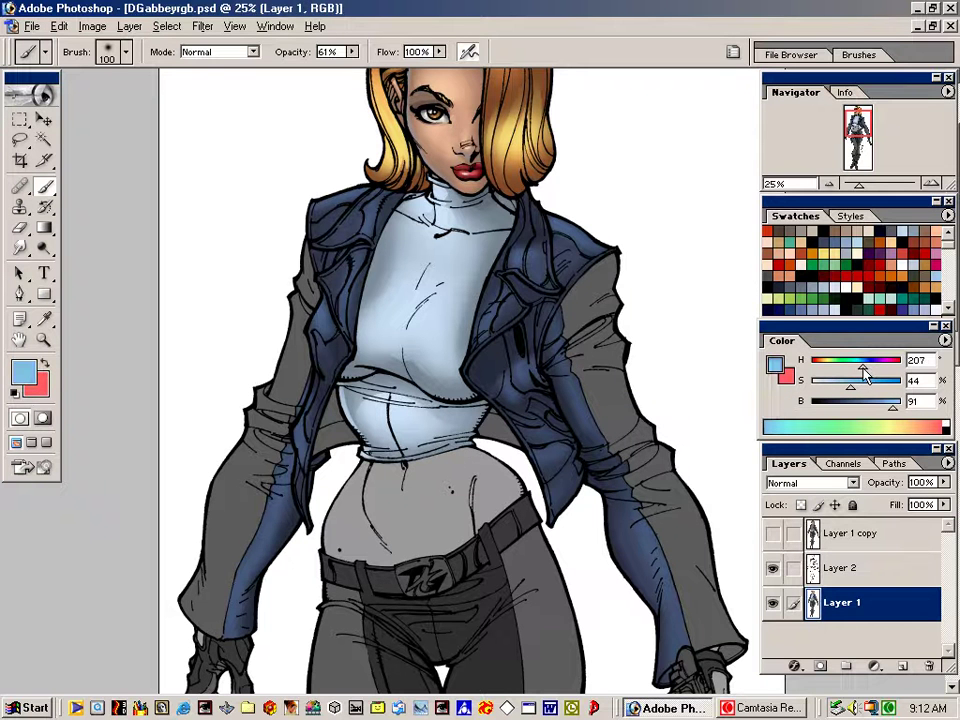
mouse_move(527, 232)
mouse_down()
mouse_move(520, 253)
mouse_move(545, 265)
mouse_up()
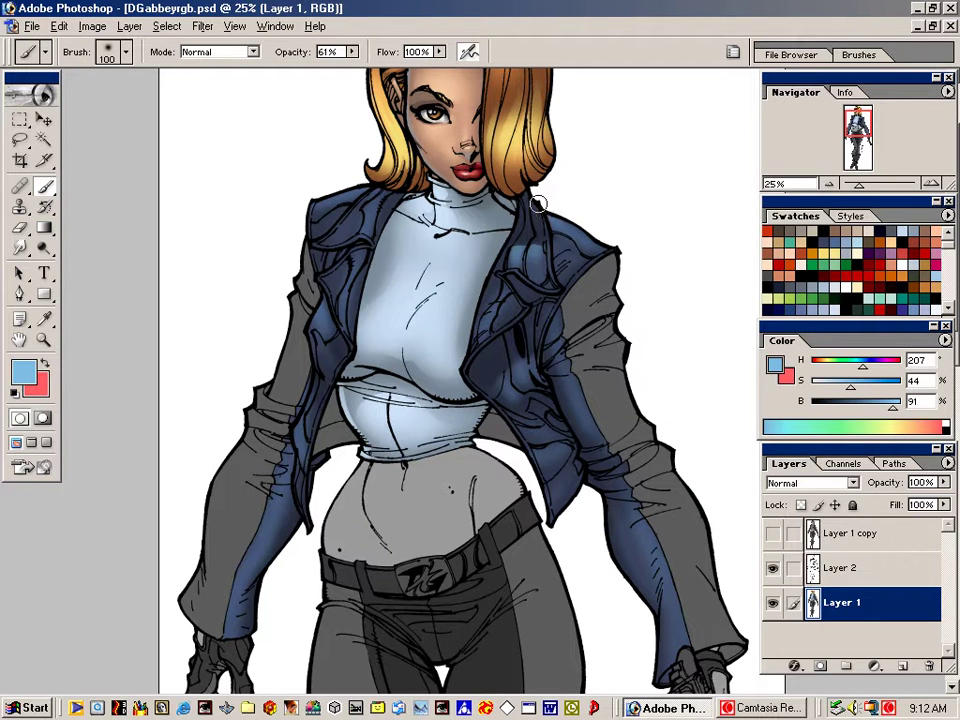
mouse_move(552, 222)
mouse_down()
mouse_move(594, 233)
mouse_move(554, 221)
mouse_up()
mouse_move(381, 200)
mouse_down()
mouse_move(413, 167)
mouse_move(366, 242)
mouse_move(356, 190)
mouse_move(345, 193)
mouse_move(367, 183)
mouse_move(331, 191)
mouse_up()
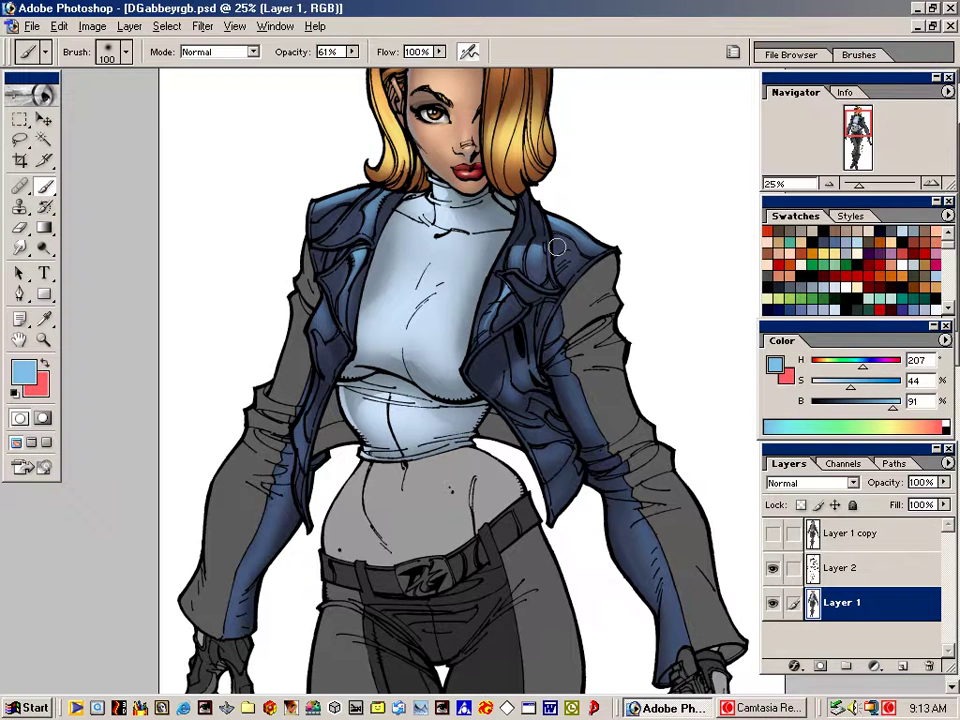
Lasso smaller highlight shapes inside the shoulder and lapel highlights and brighten them with the light blue brush
key(l)
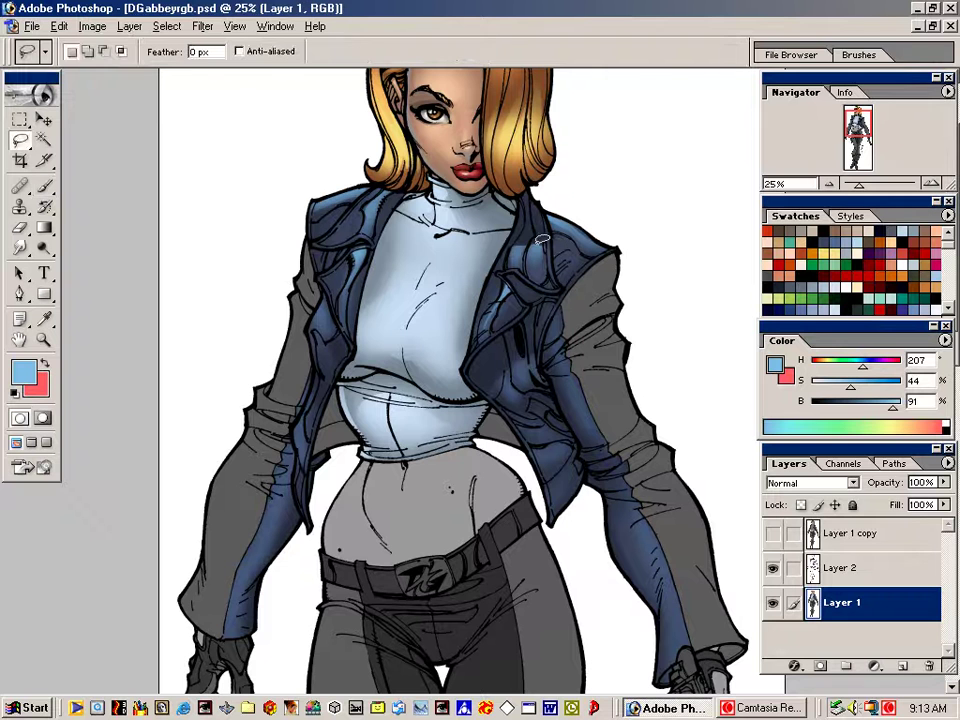
key(shift)
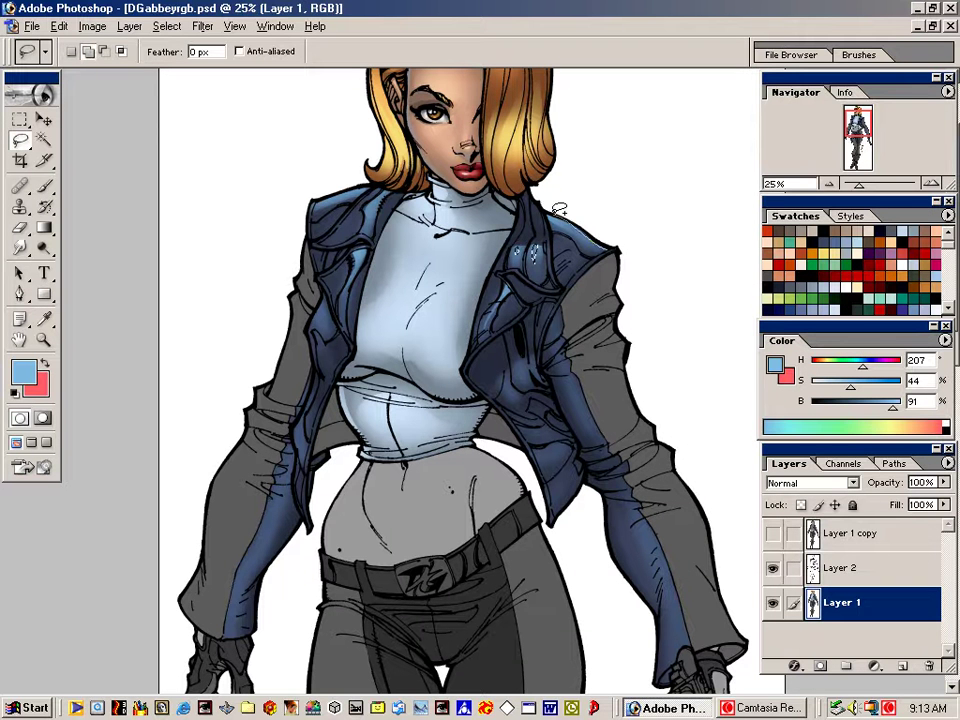
drag(566, 217, 548, 214)
mouse_move(364, 189)
mouse_down()
mouse_move(320, 204)
mouse_move(362, 190)
mouse_move(378, 204)
mouse_move(384, 195)
mouse_up()
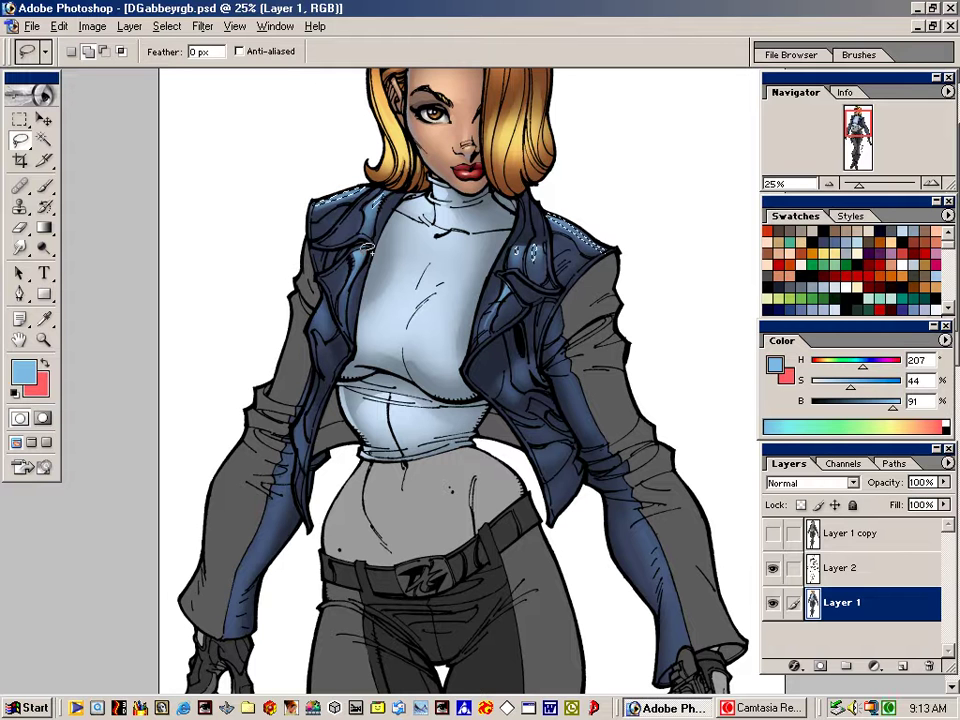
drag(367, 247, 362, 252)
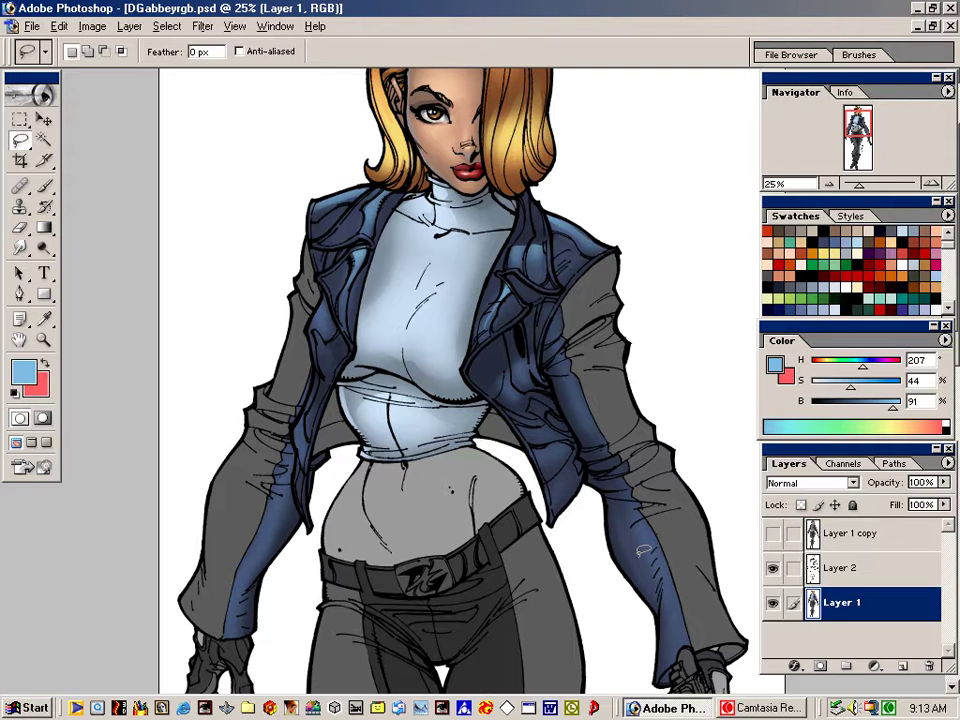
key(b)
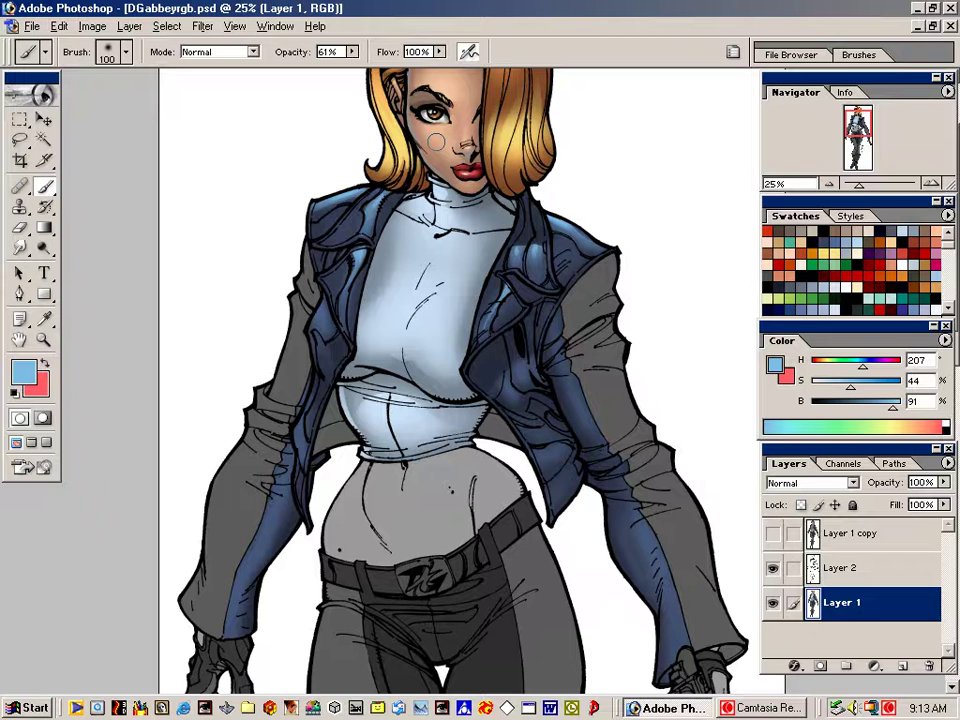
Lasso highlight shapes along the folds of the jacket's left front and left sleeve panel, and hide the selection outline
key(l)
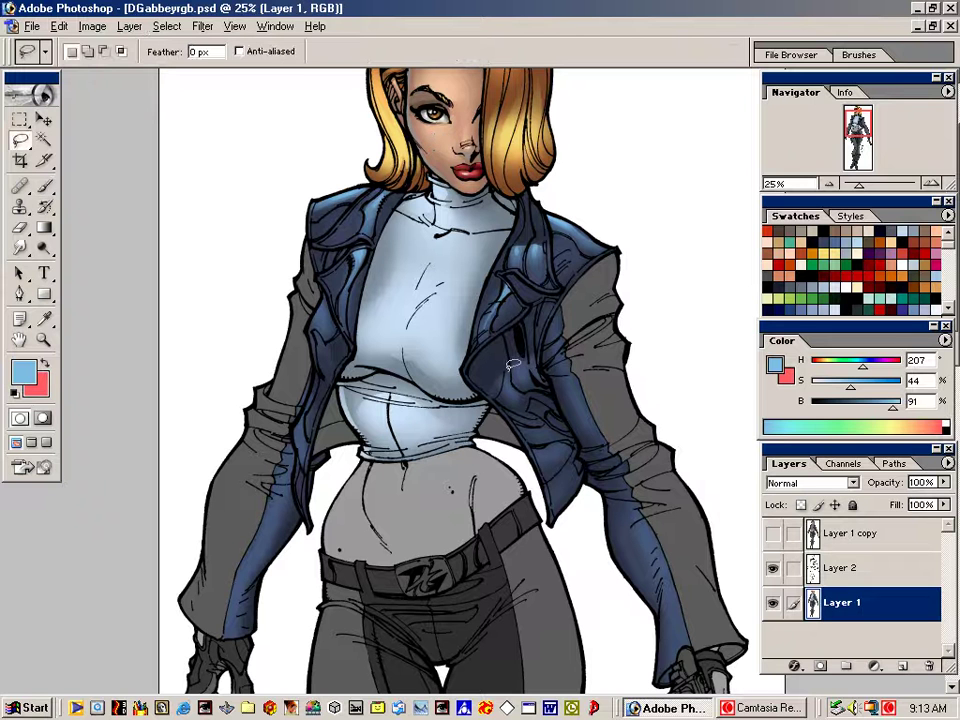
mouse_move(505, 381)
mouse_down()
mouse_move(524, 381)
mouse_move(529, 366)
mouse_up()
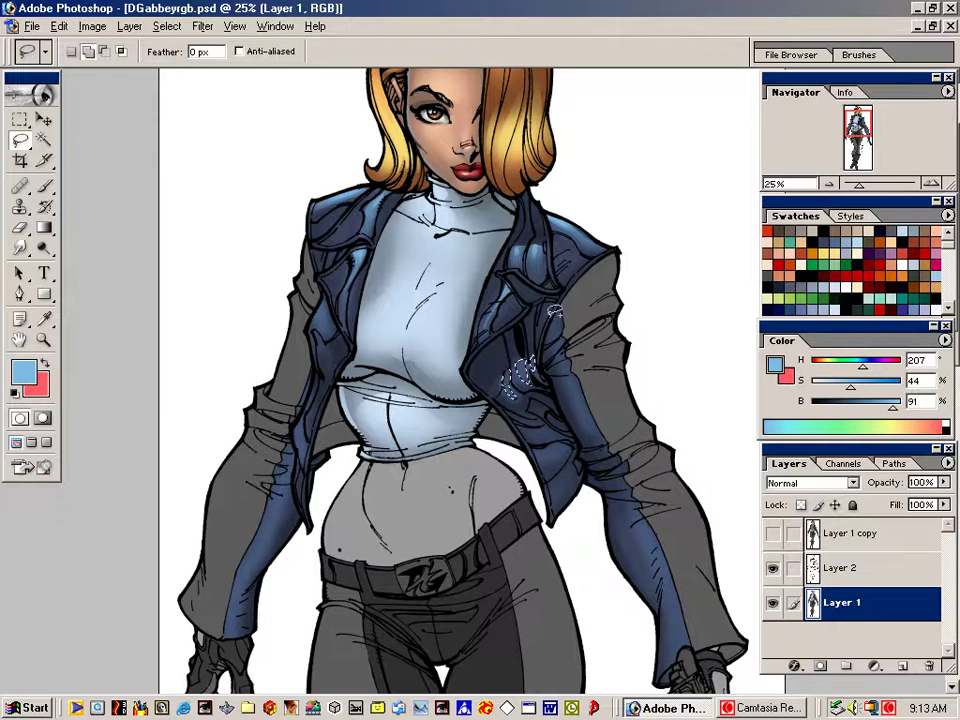
mouse_move(556, 309)
mouse_down()
mouse_move(553, 332)
mouse_move(572, 370)
mouse_up()
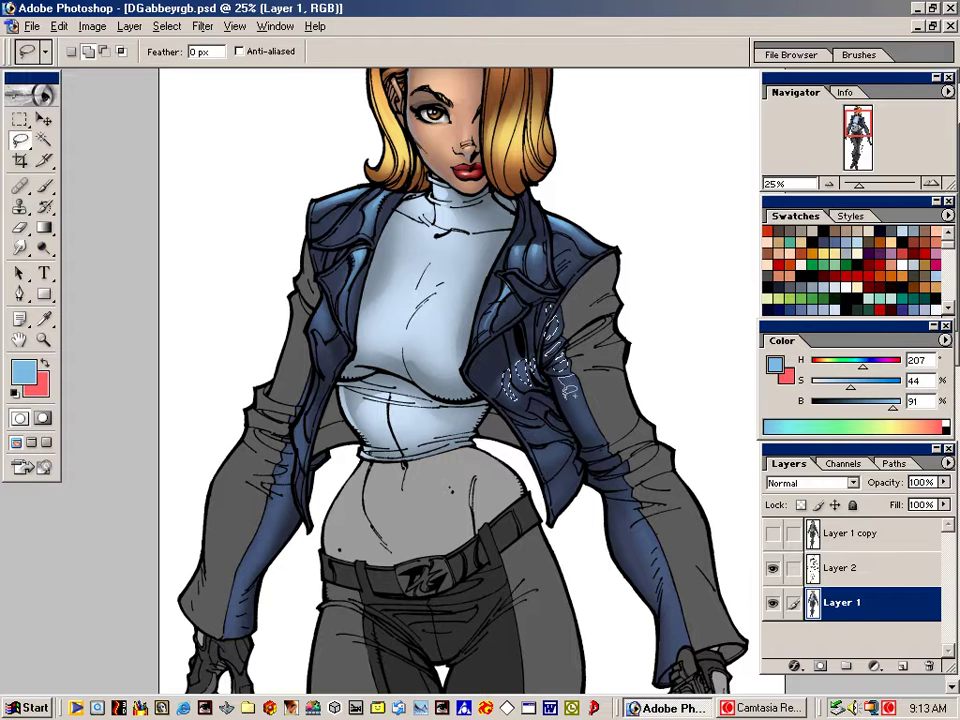
mouse_move(573, 373)
mouse_down()
mouse_move(612, 444)
mouse_move(599, 451)
mouse_move(618, 451)
mouse_move(634, 483)
mouse_move(627, 489)
mouse_move(649, 501)
mouse_move(645, 511)
mouse_move(627, 504)
mouse_move(676, 655)
mouse_move(694, 629)
mouse_move(647, 507)
mouse_move(668, 414)
mouse_up()
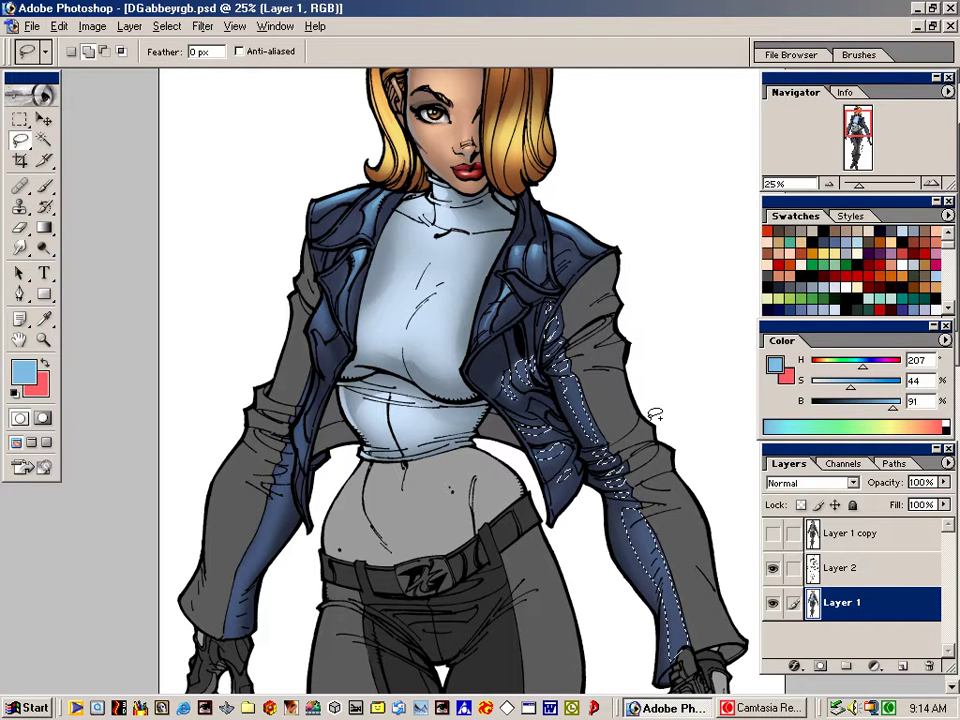
key(ctrl+d)
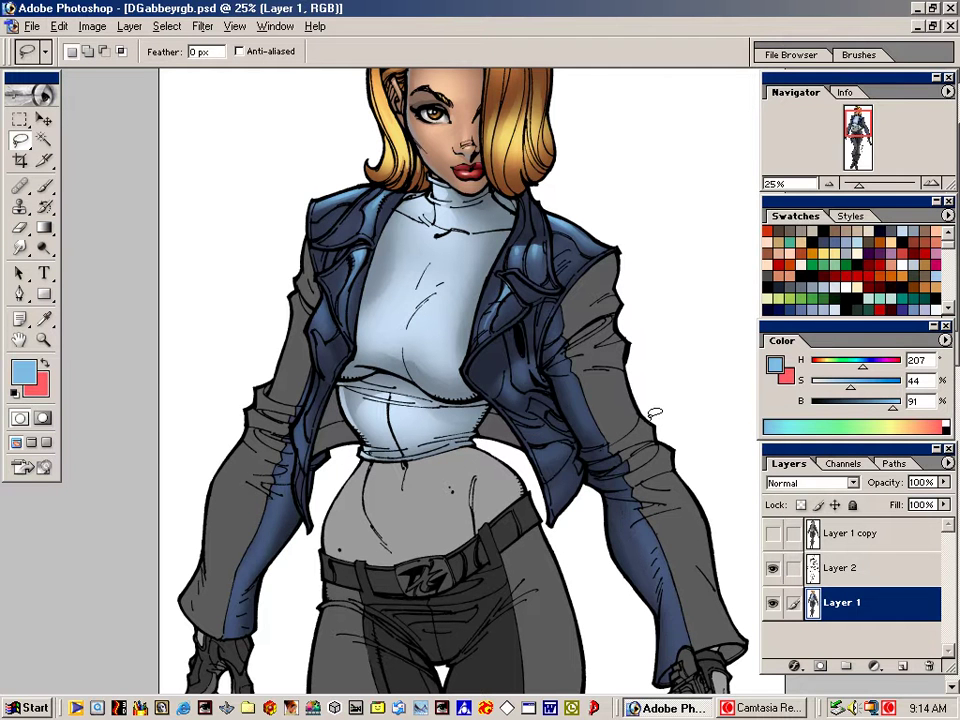
Paint light blue highlights into the selected shapes along the character's left sleeve panel with a 150 px brush
key(v)
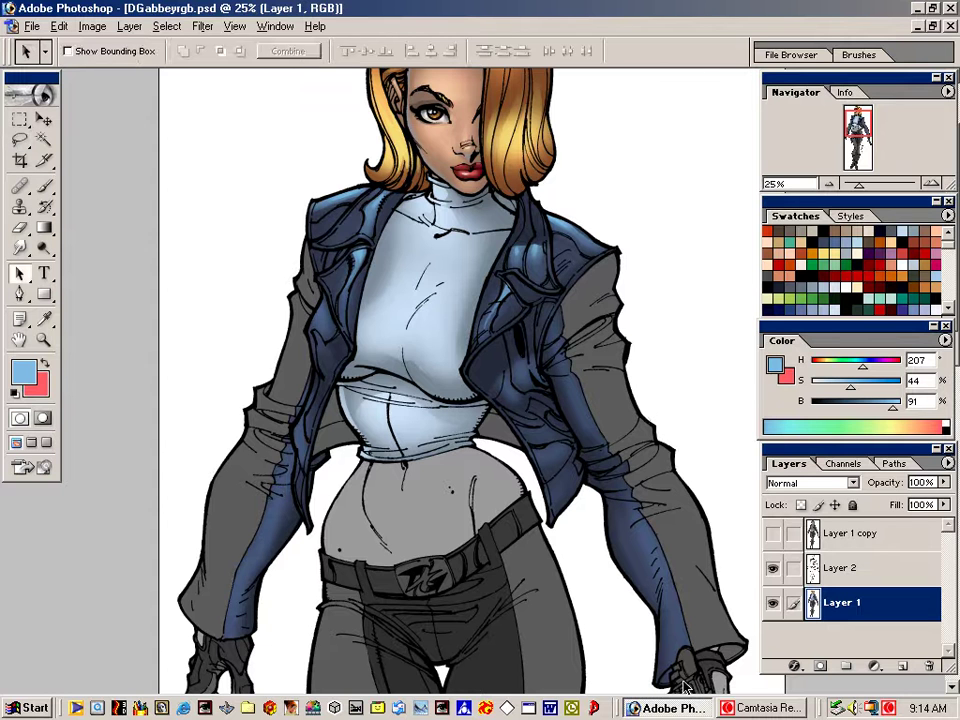
key(b)
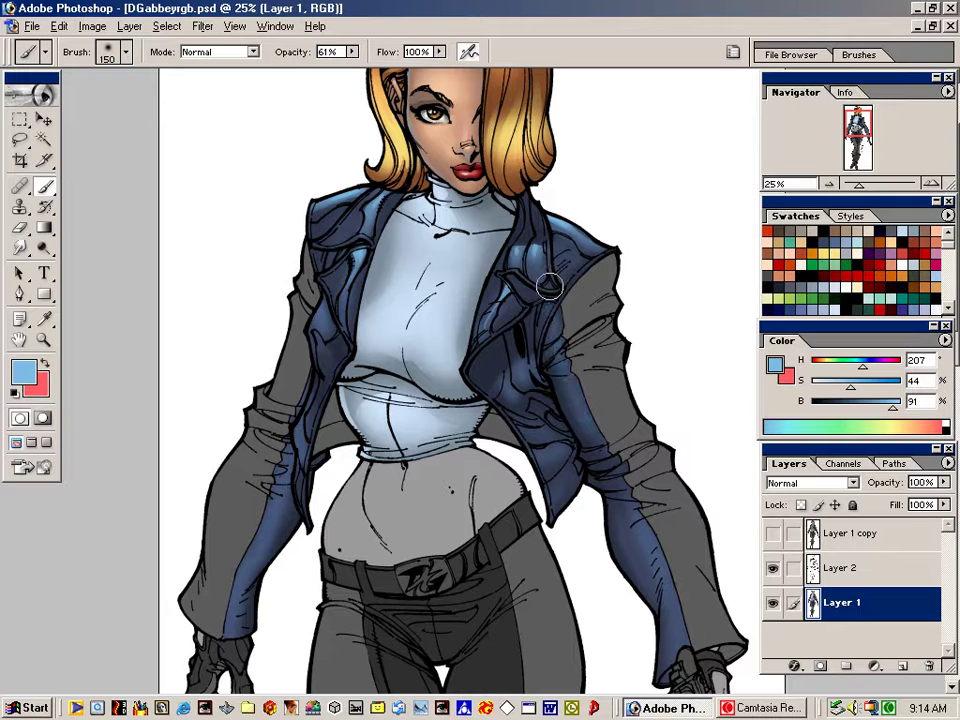
drag(559, 339, 597, 420)
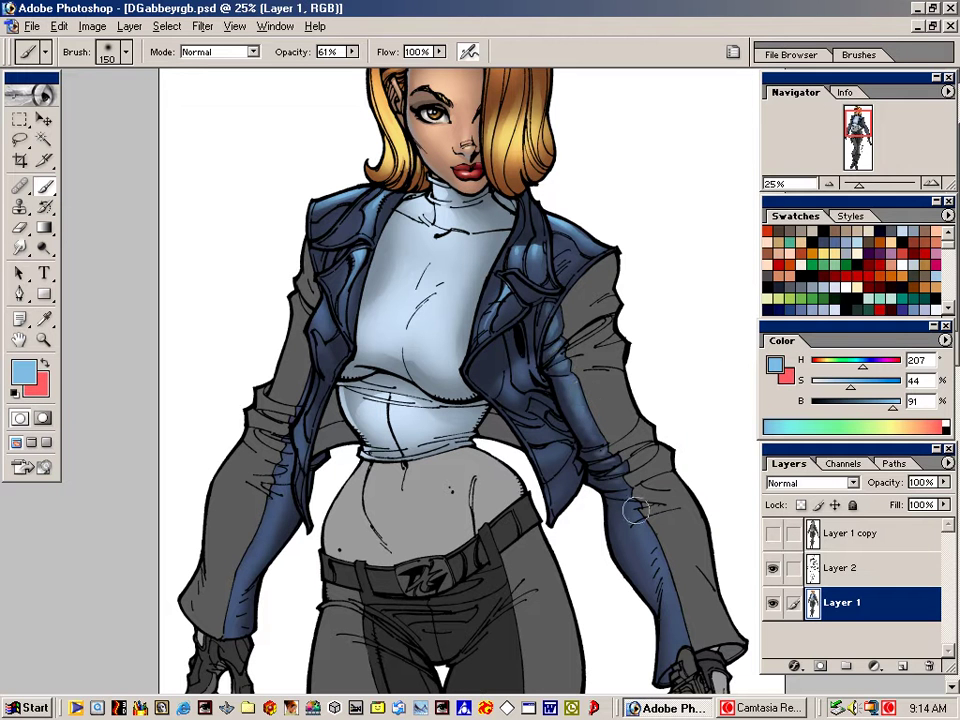
mouse_move(636, 511)
mouse_down()
mouse_move(616, 454)
mouse_move(690, 652)
mouse_up()
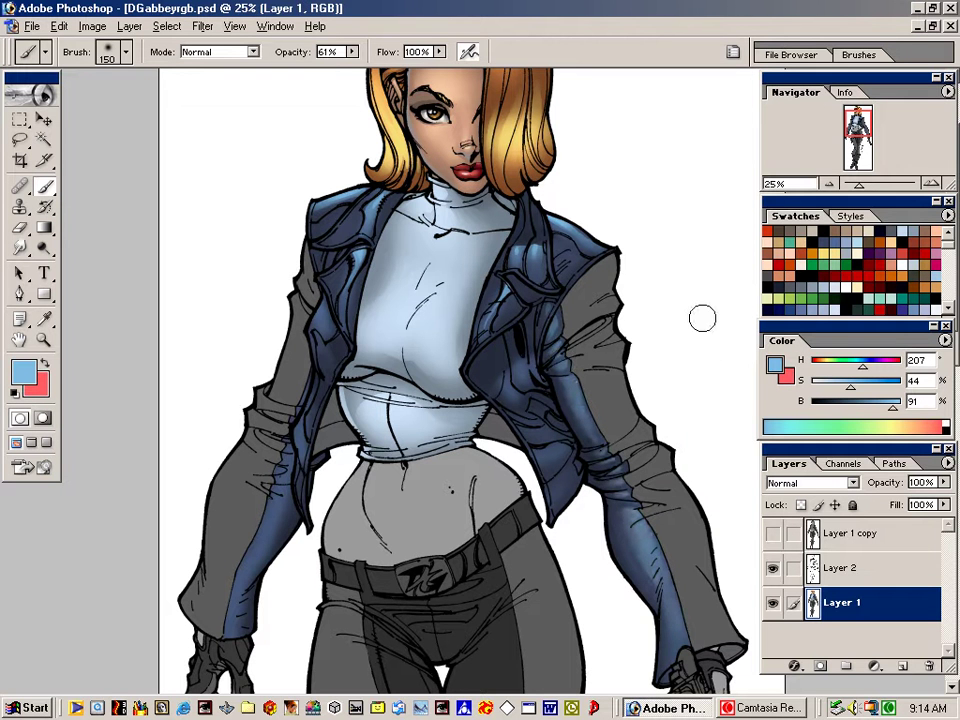
Paint light blue highlights into the folds of the jacket's left front, and lasso and brighten smaller highlights on the left upper sleeve panel
drag(514, 345, 562, 472)
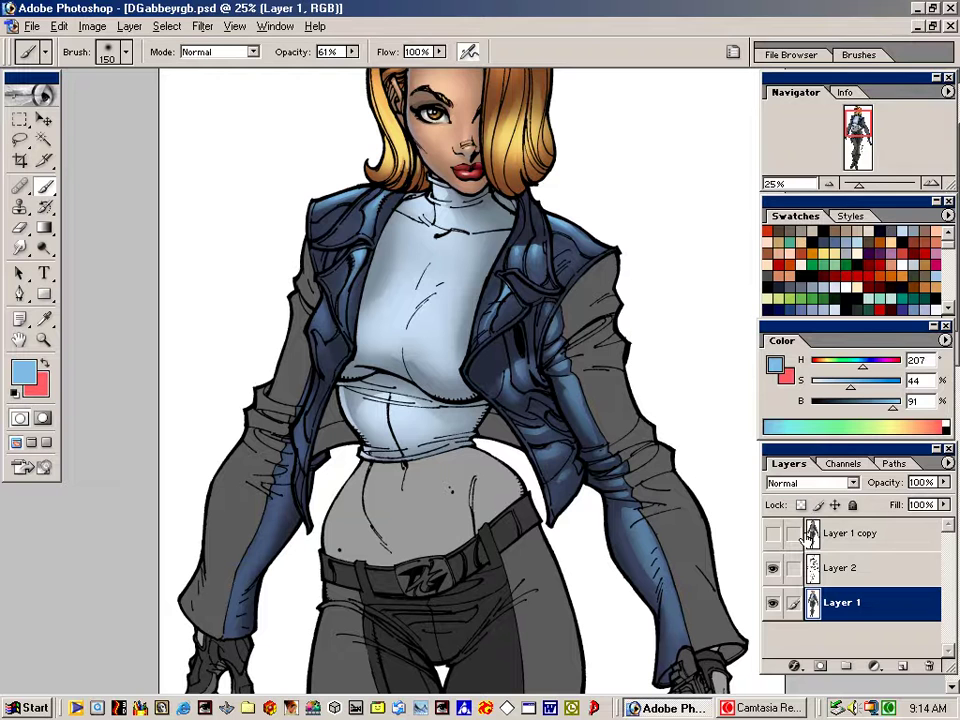
key(l)
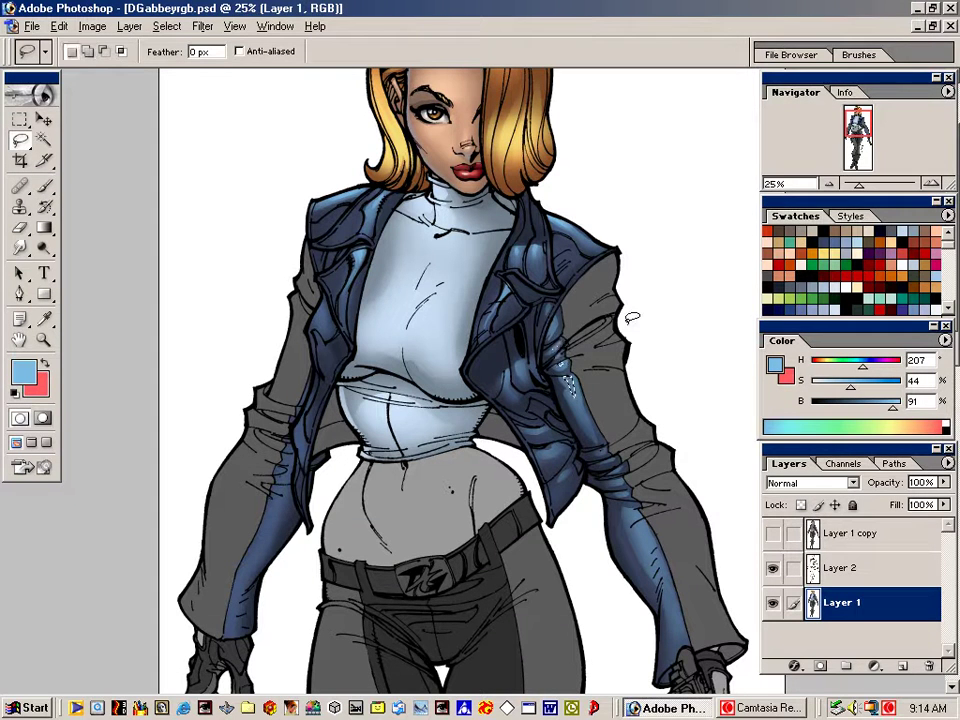
key(b)
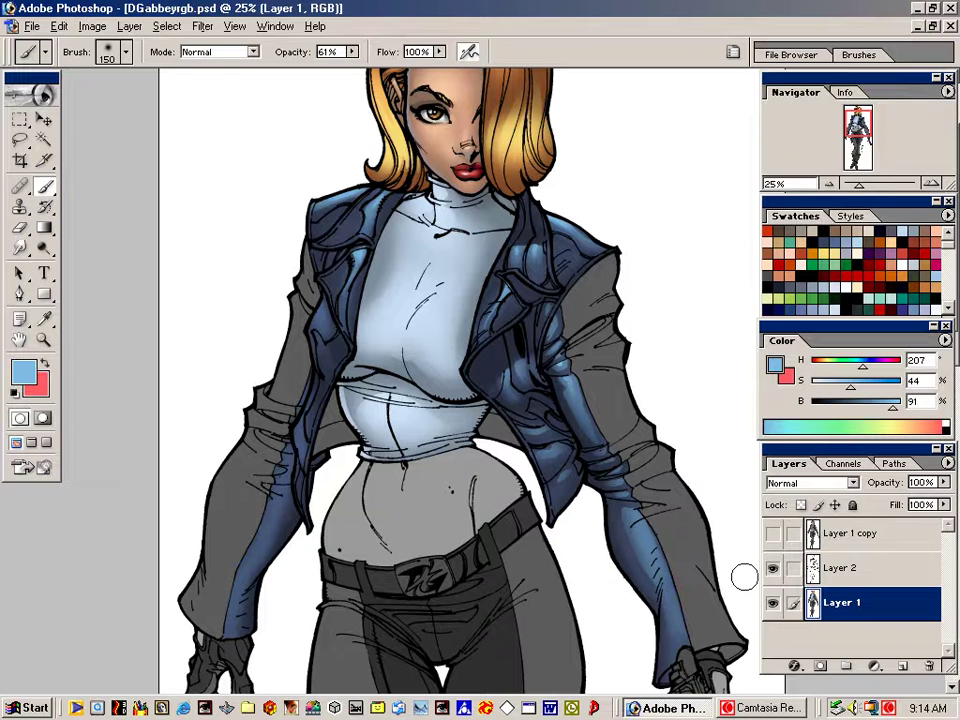
Lasso highlight shapes along the jacket's right front and right sleeve panel and paint them light blue with the 150 px brush
key(l)
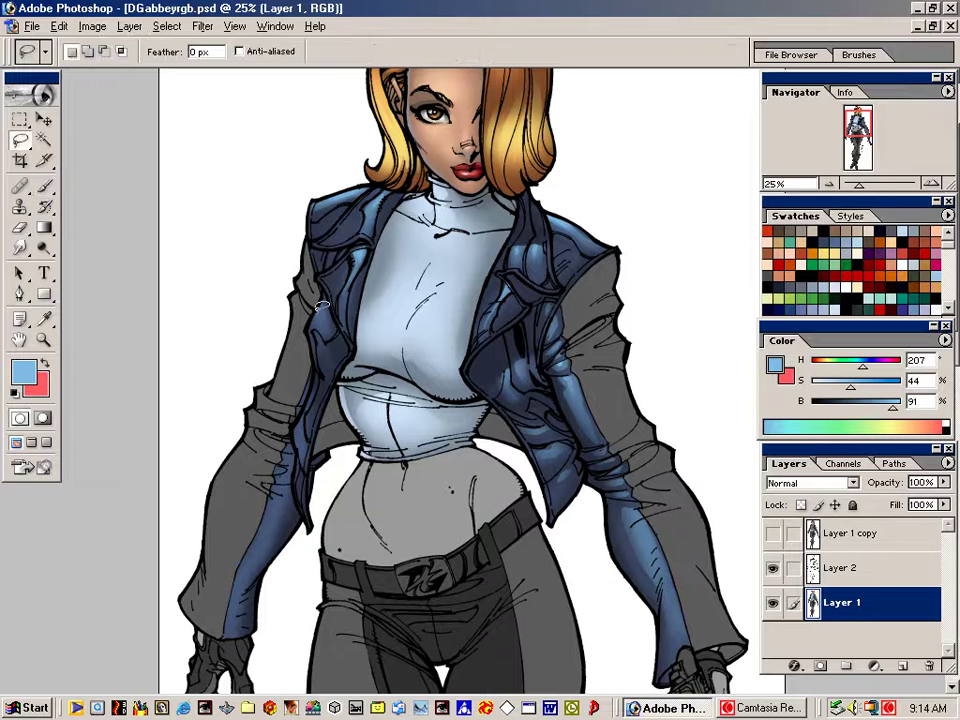
mouse_move(322, 306)
mouse_down()
mouse_move(309, 326)
mouse_move(326, 335)
mouse_move(322, 304)
mouse_up()
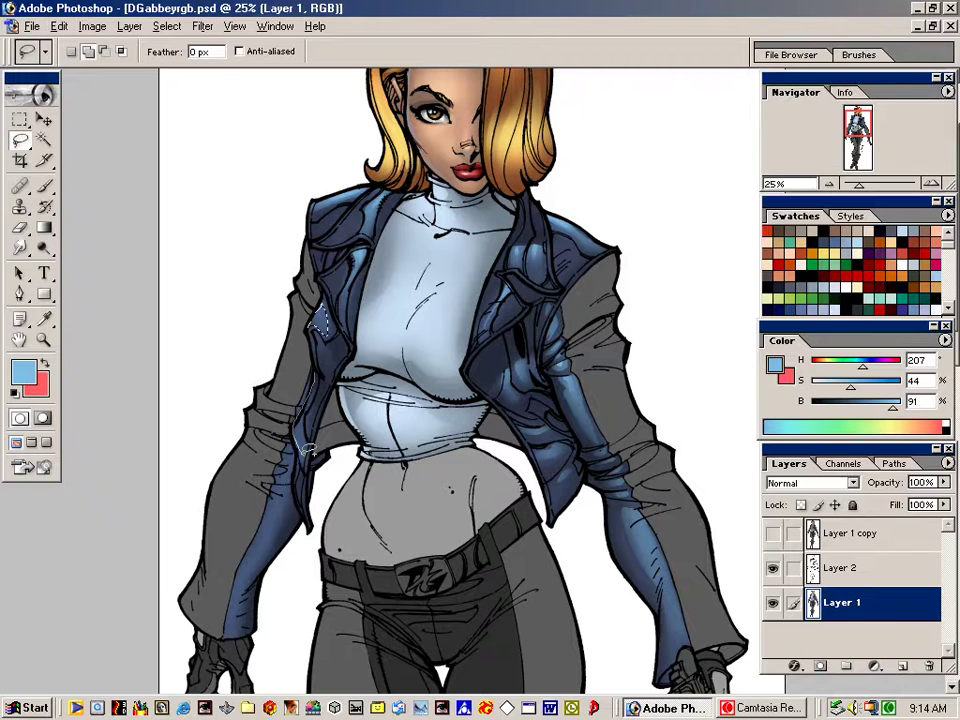
mouse_move(308, 449)
mouse_down()
mouse_move(300, 390)
mouse_move(312, 312)
mouse_move(296, 452)
mouse_move(228, 632)
mouse_move(300, 390)
mouse_up()
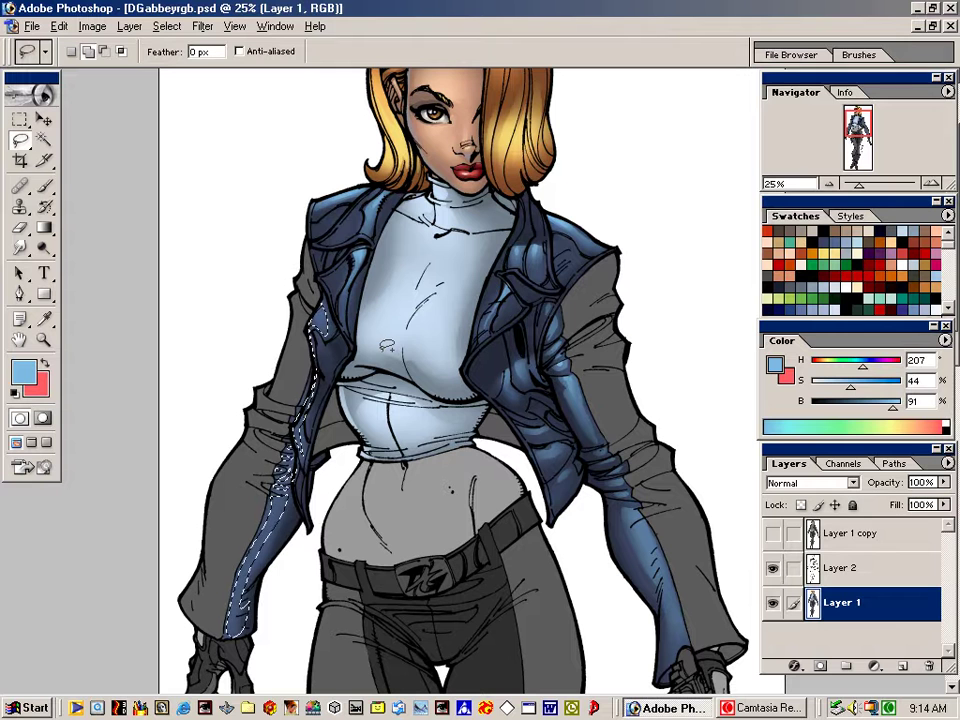
key(ctrl+d)
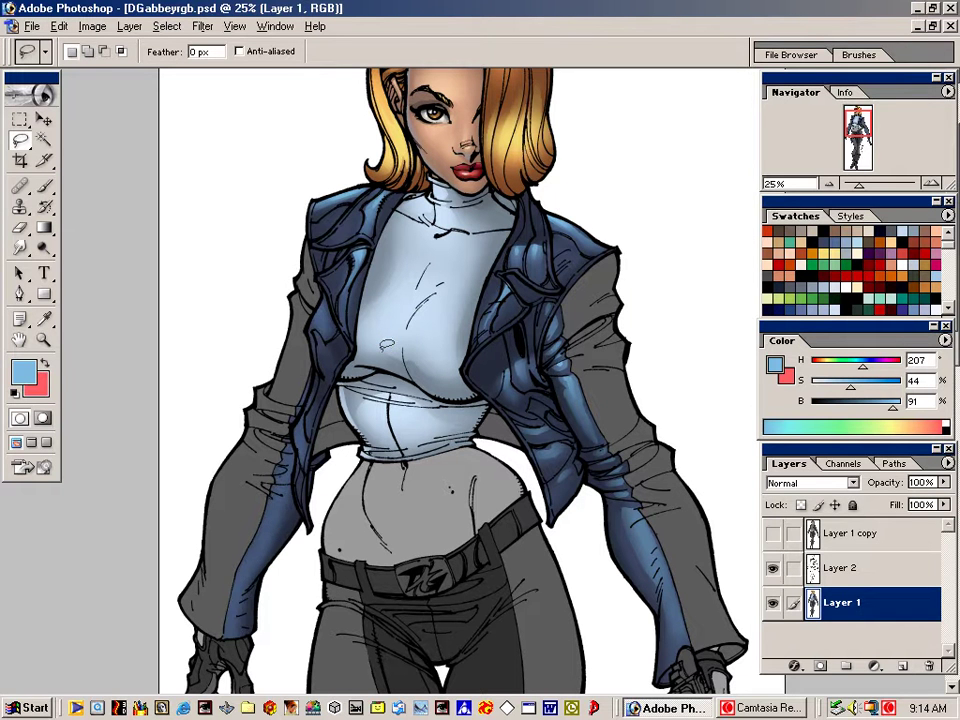
key(b)
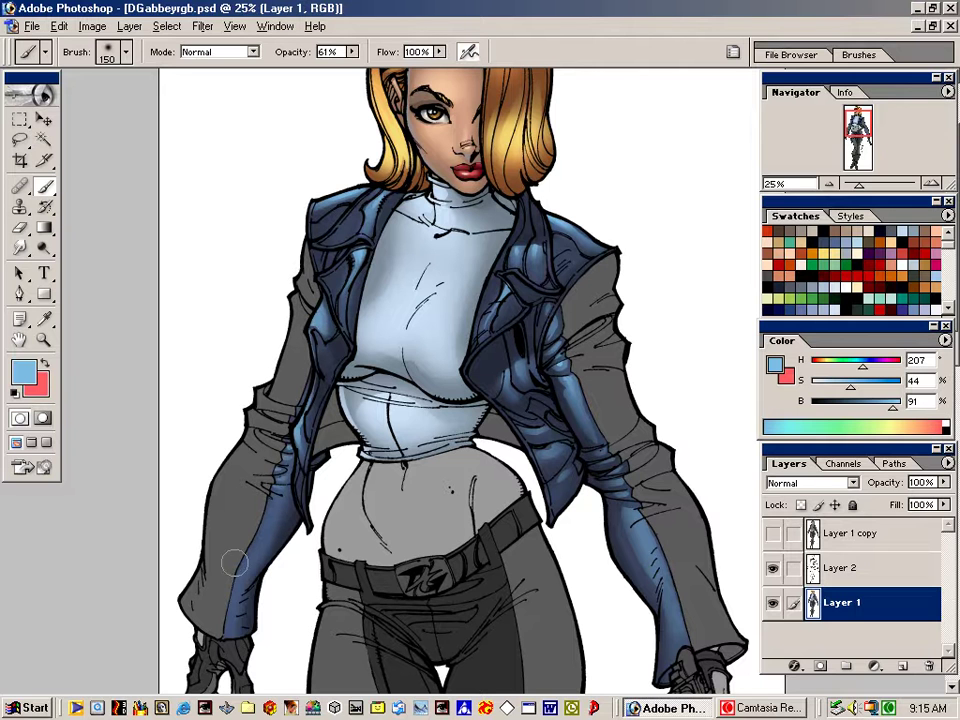
drag(267, 510, 238, 597)
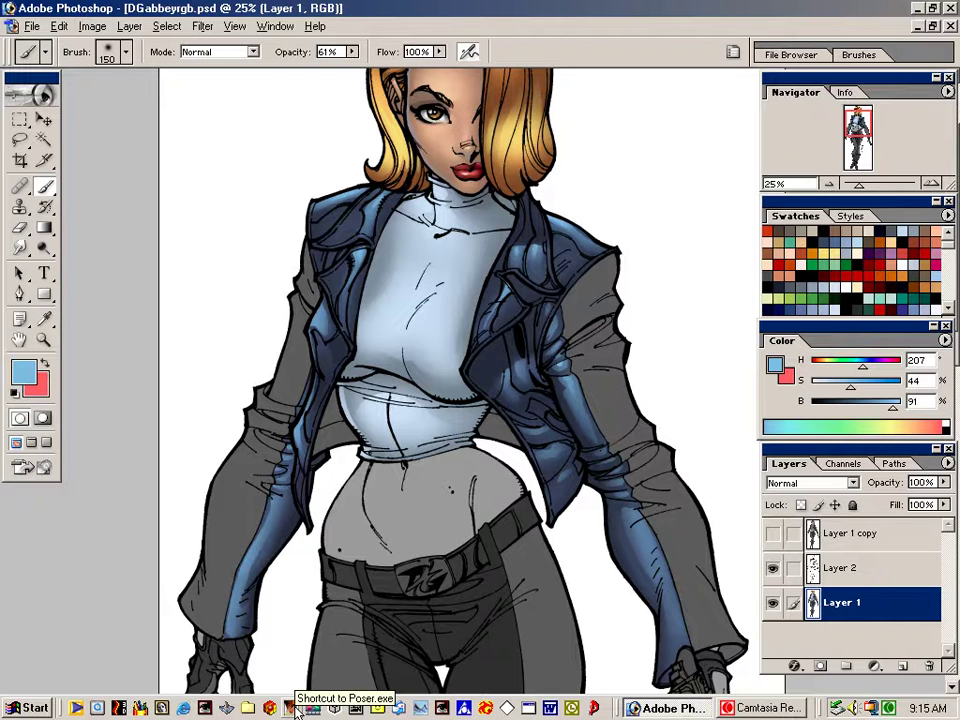
Lasso the shaded shapes beneath the collar points and lapels on both sides of the jacket, and hide the selection outline
key(l)
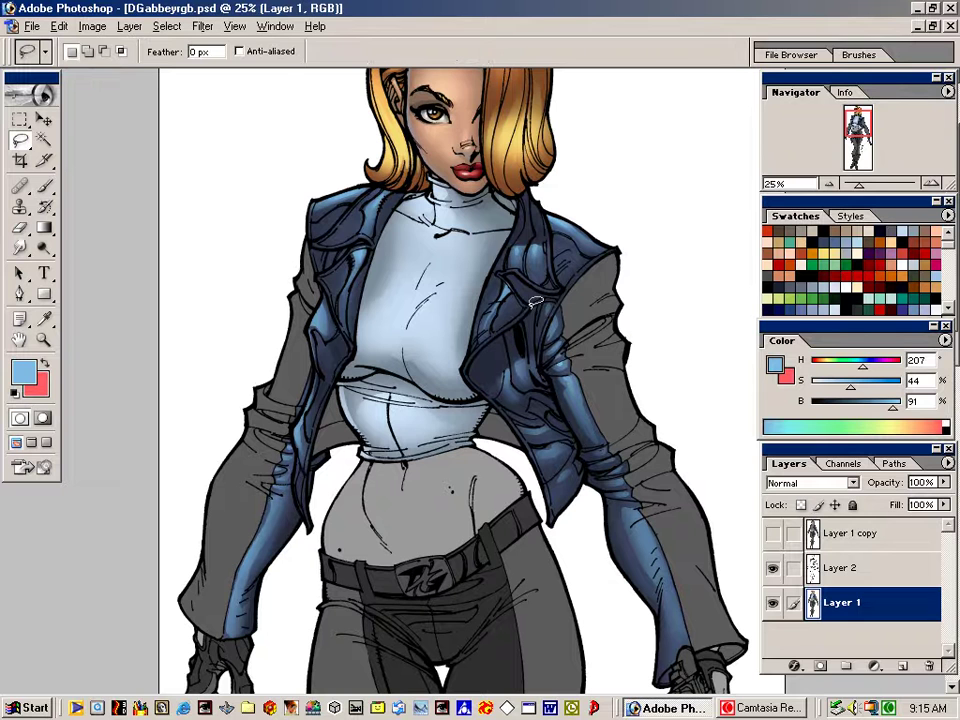
mouse_move(535, 302)
mouse_down()
mouse_move(476, 352)
mouse_move(470, 375)
mouse_move(487, 381)
mouse_move(528, 346)
mouse_move(531, 266)
mouse_move(551, 290)
mouse_move(508, 271)
mouse_move(553, 288)
mouse_up()
key(shift)
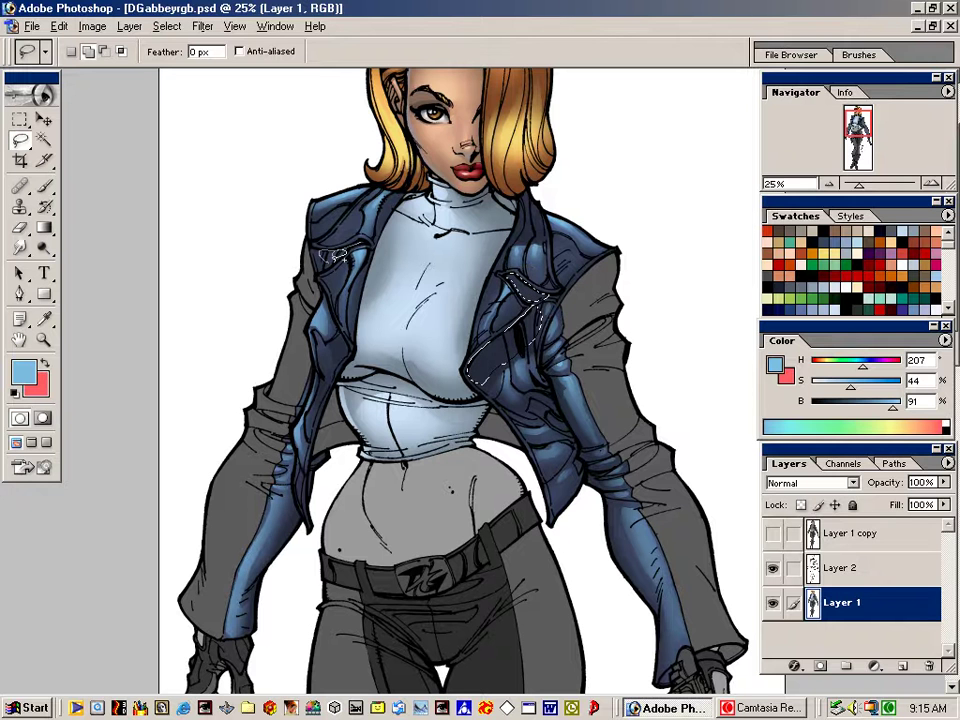
drag(336, 259, 371, 243)
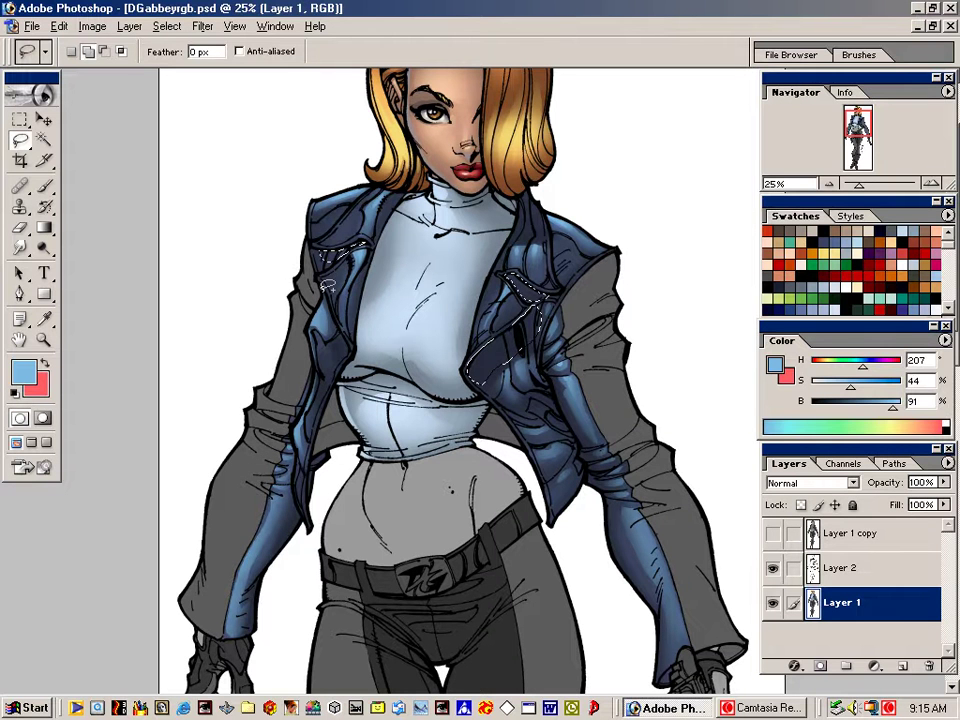
mouse_move(325, 291)
mouse_down()
mouse_move(337, 360)
mouse_move(349, 357)
mouse_move(349, 337)
mouse_move(326, 294)
mouse_up()
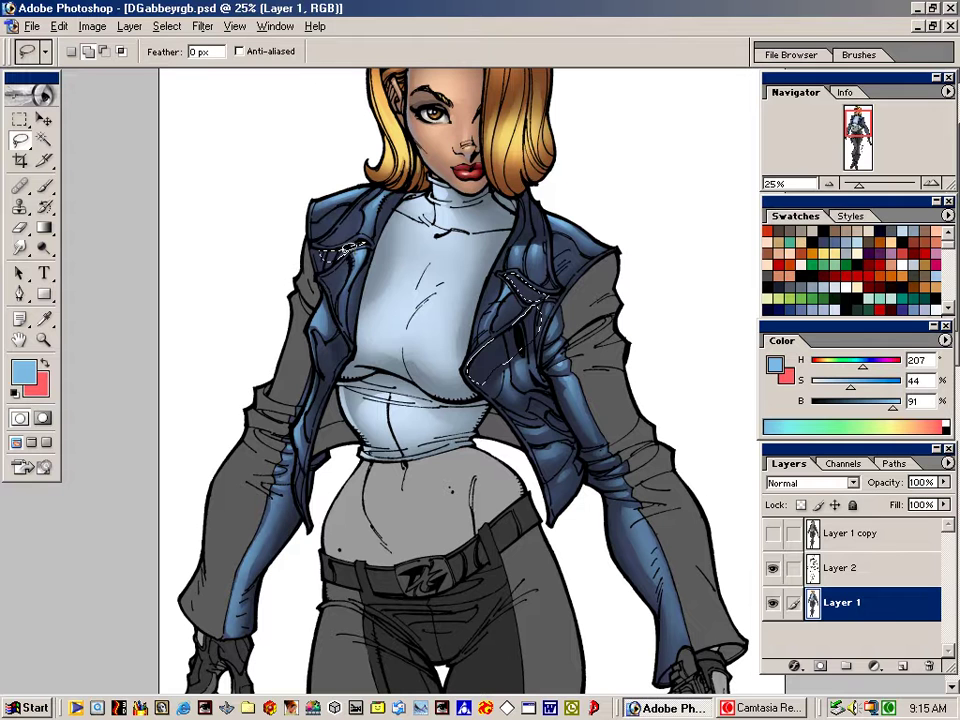
drag(350, 248, 348, 247)
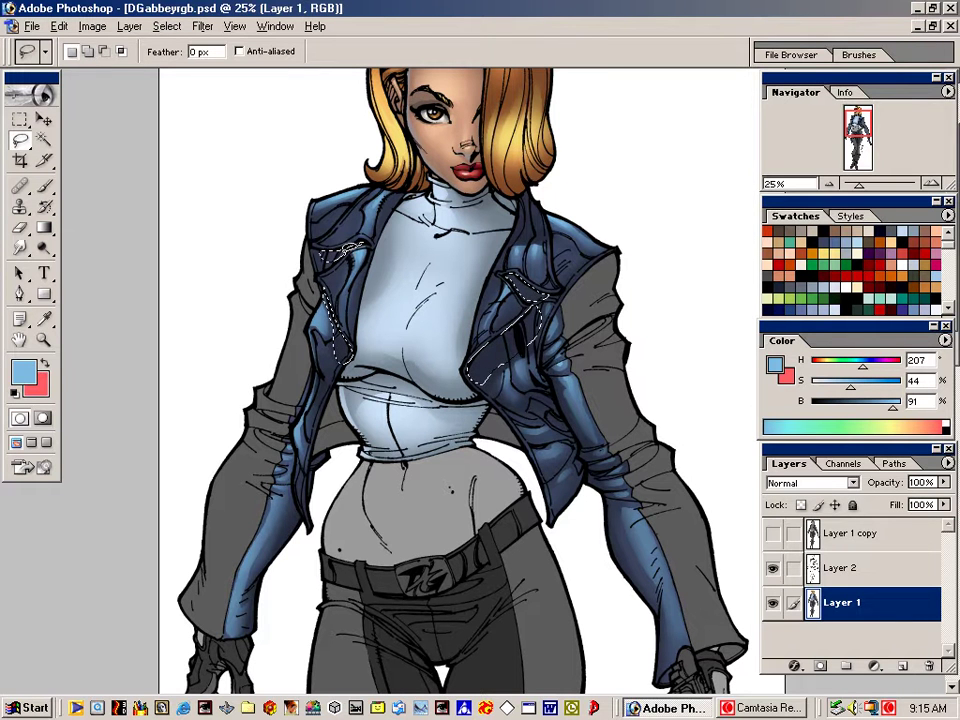
key(ctrl+h)
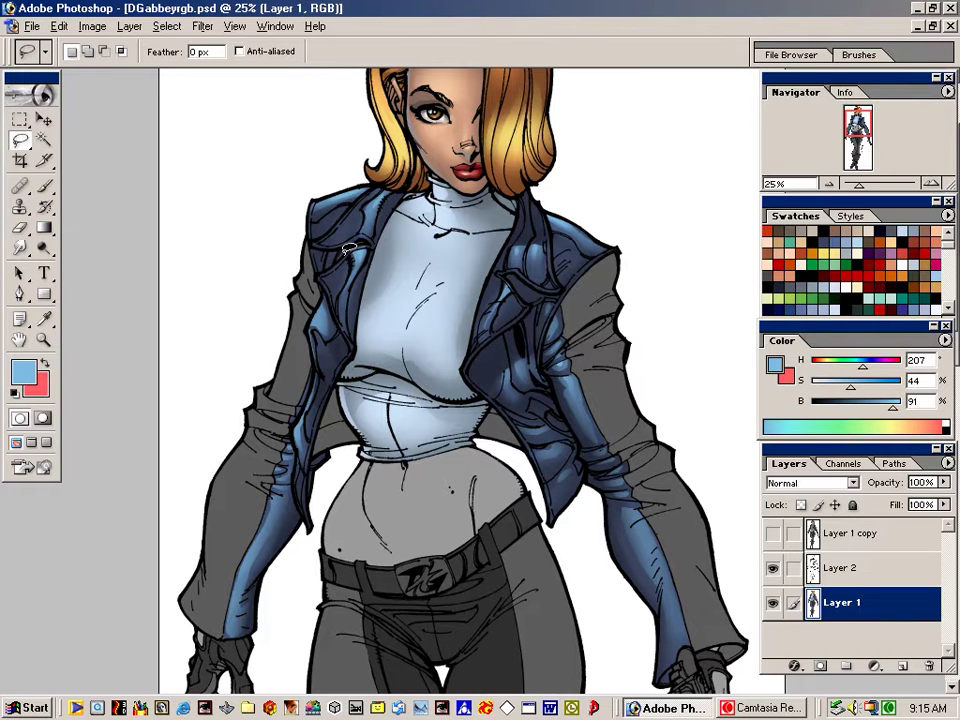
Set the colour to grey-blue (H 211, S 20, B 69) and brush reflected light into the selected jacket shapes at 200 px
click(914, 231)
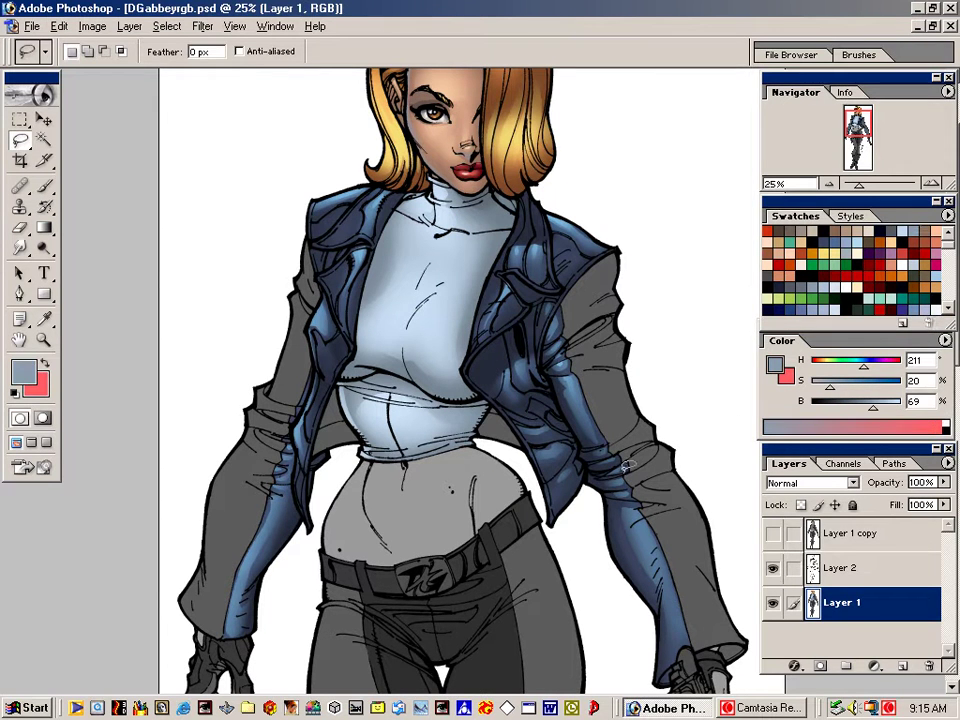
key(a)
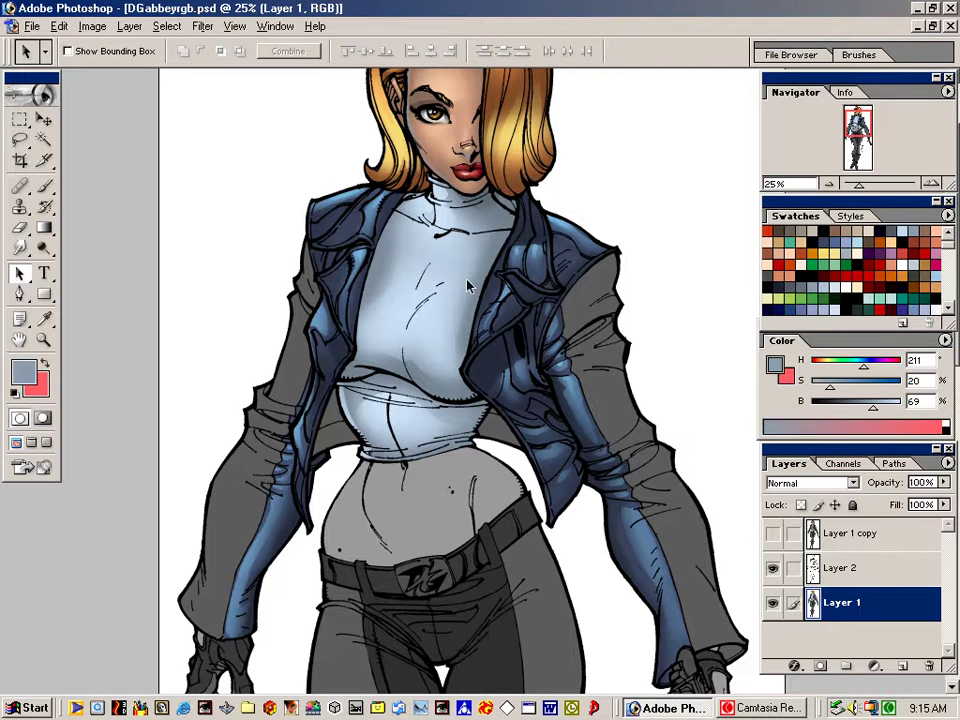
click(44, 187)
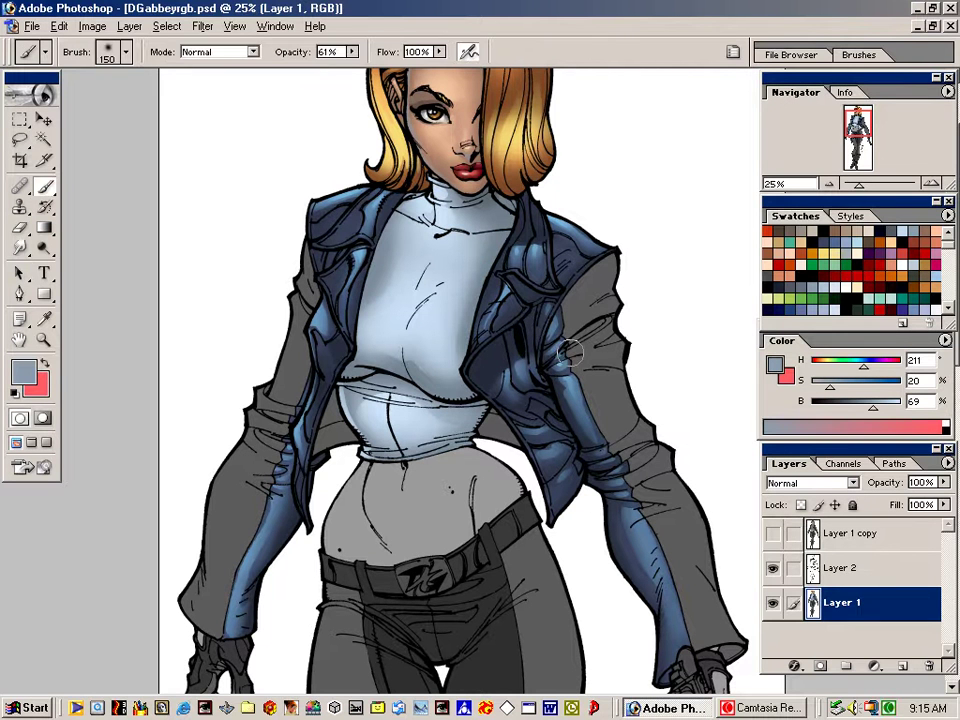
key(bracketright)
key(bracketright)
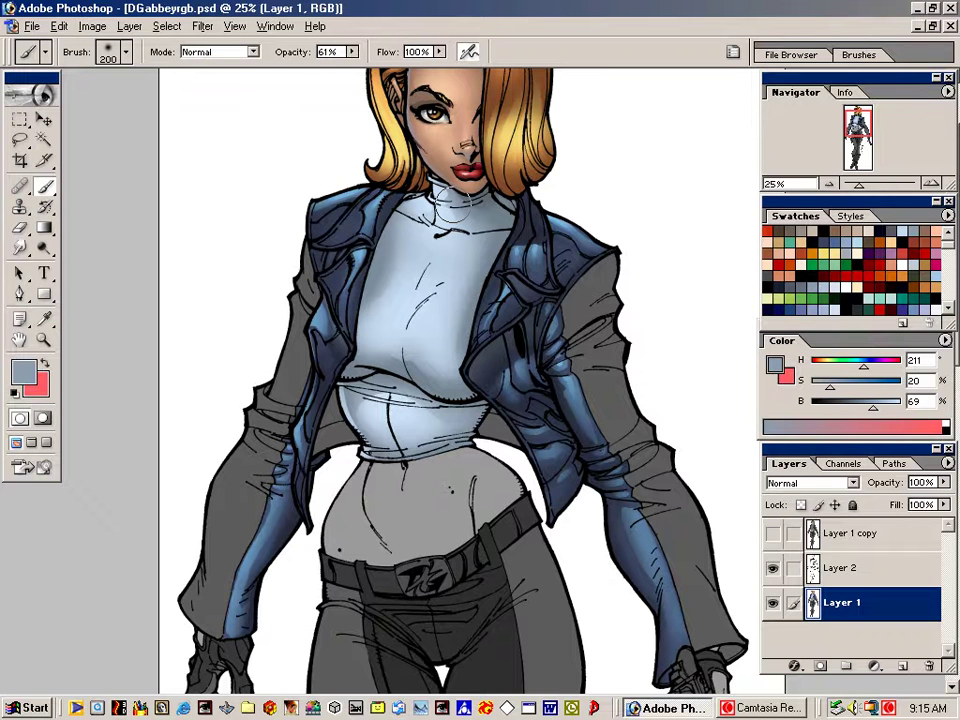
Select the grey outer panels of both sleeves, try a green fill, and refill them with dark teal (H 172, S 100, B 29)
click(19, 118)
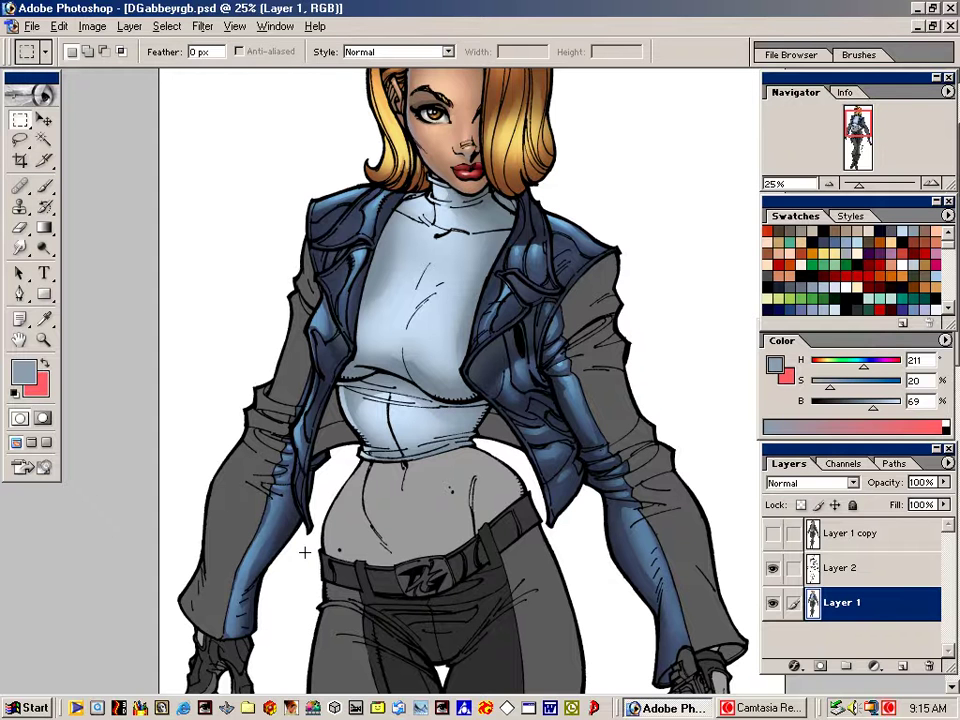
key(w)
click(283, 388)
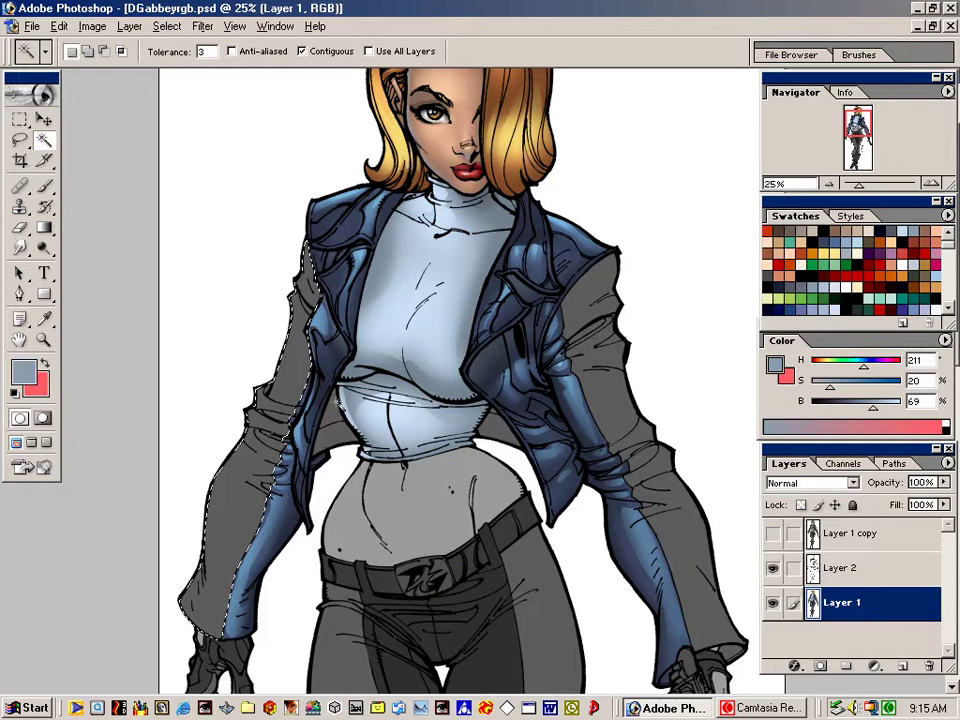
shift+click(648, 498)
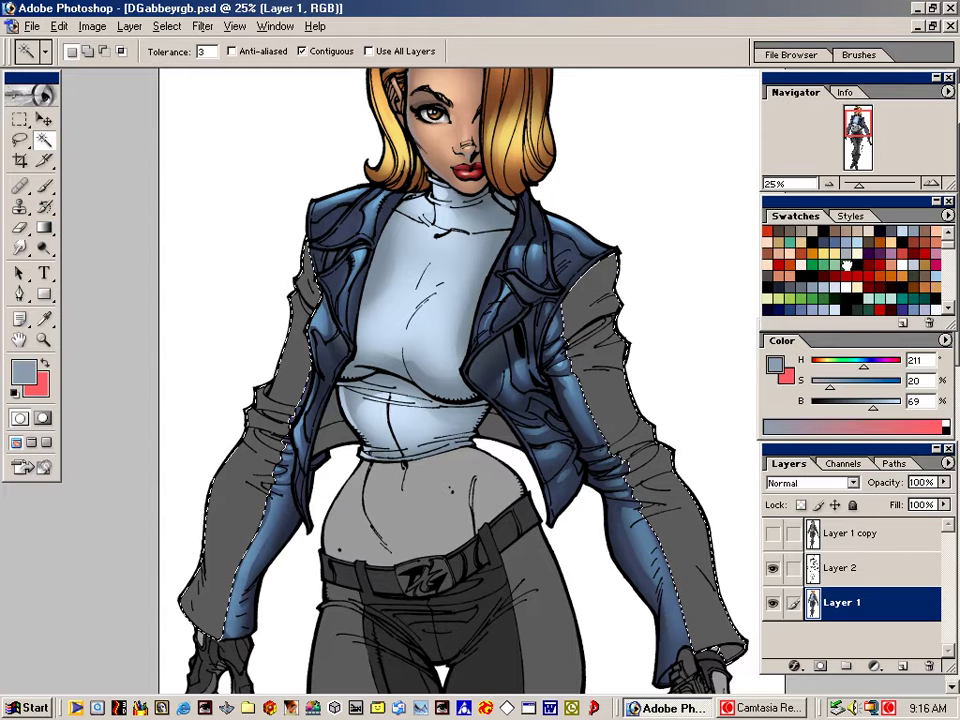
click(868, 243)
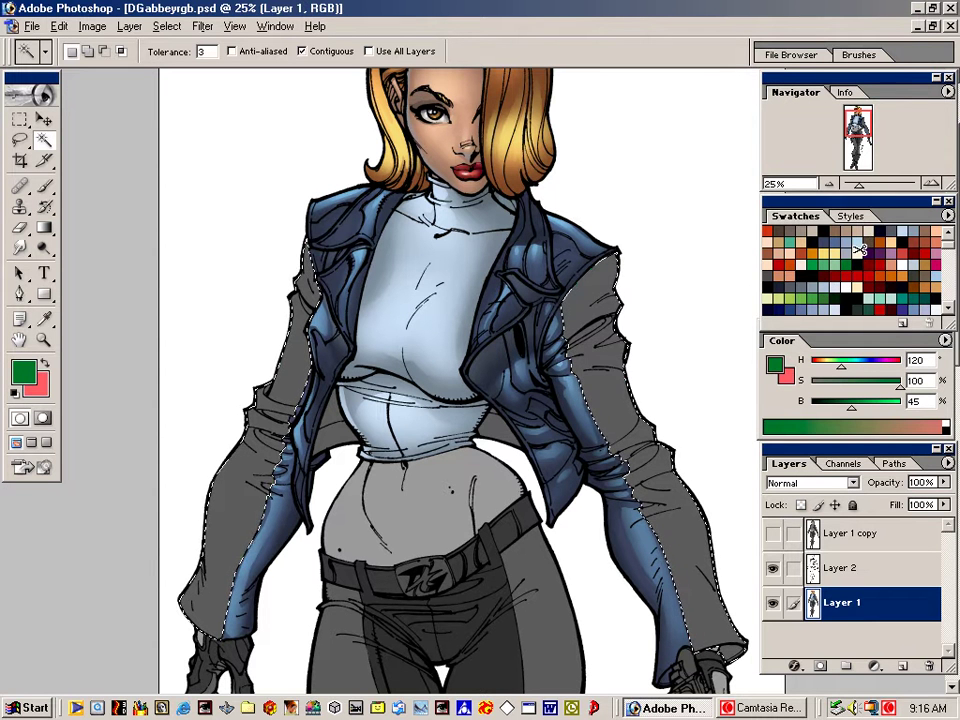
key(alt+BackSpace)
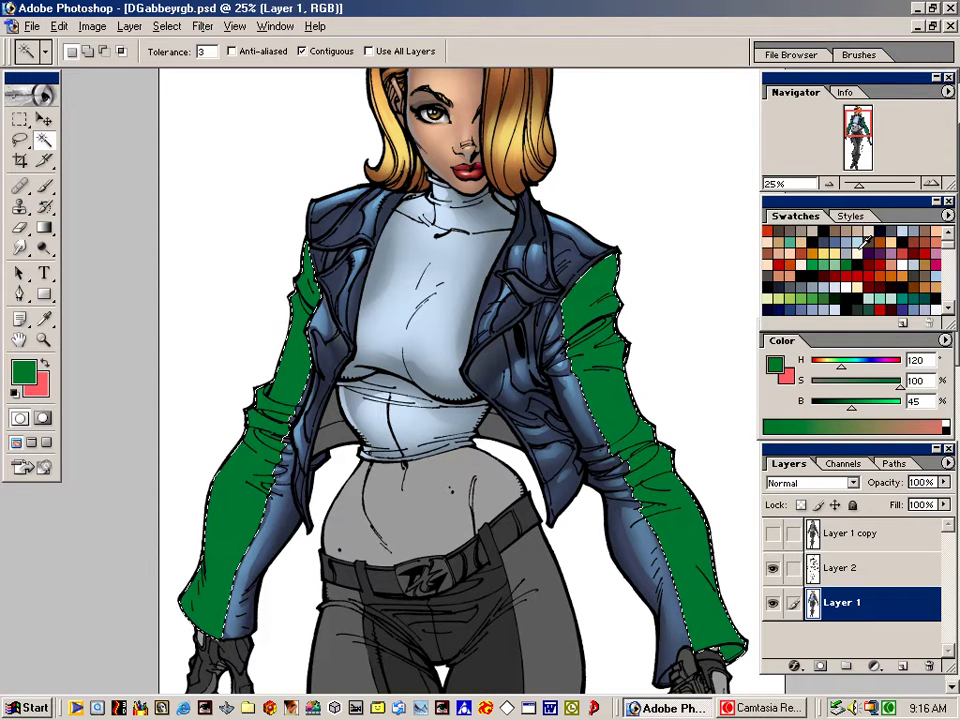
click(929, 296)
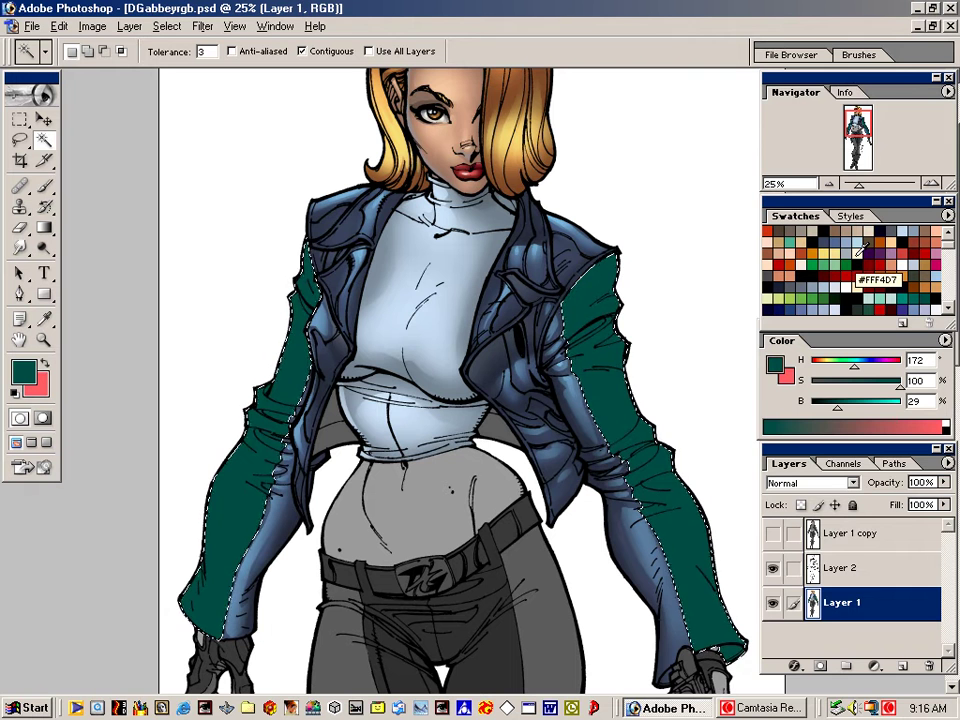
Set the colour to lighter teal (H 173, S 100, B 53) and paint along both selected sleeves with a 200 px brush, selection outline hidden
click(886, 305)
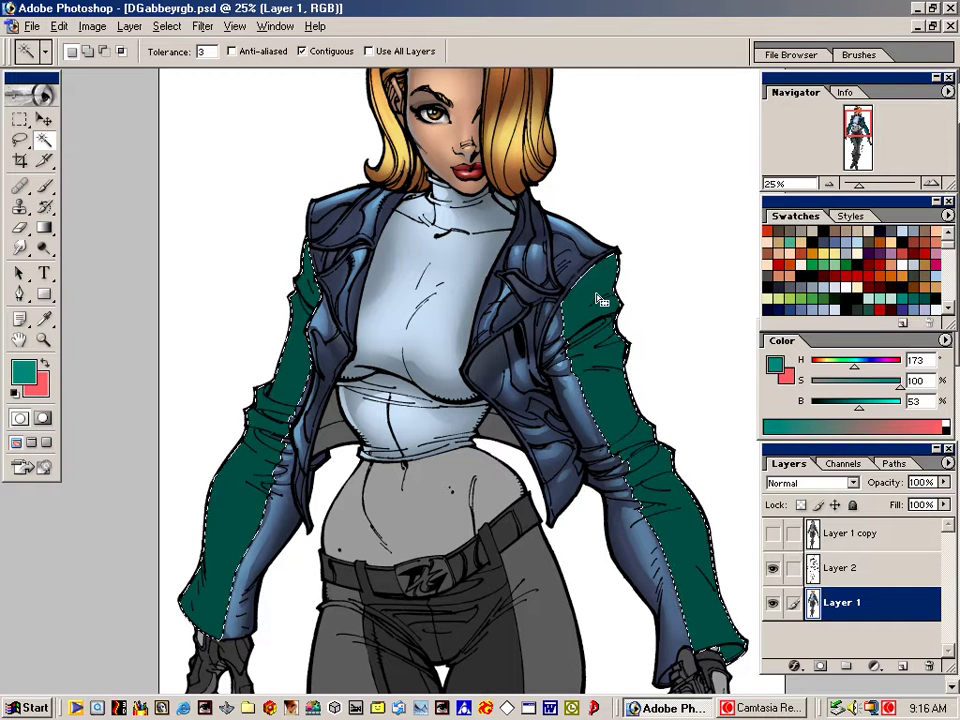
key(b)
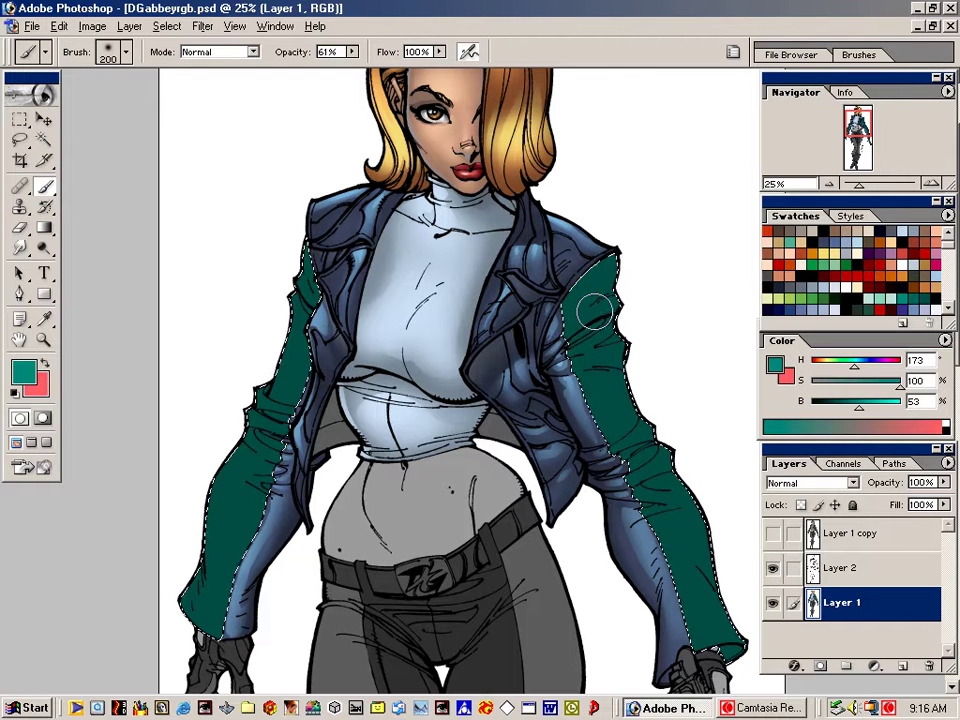
key(ctrl+d)
mouse_move(595, 320)
mouse_down()
mouse_move(596, 274)
mouse_move(596, 332)
mouse_move(615, 399)
mouse_move(664, 497)
mouse_move(714, 643)
mouse_up()
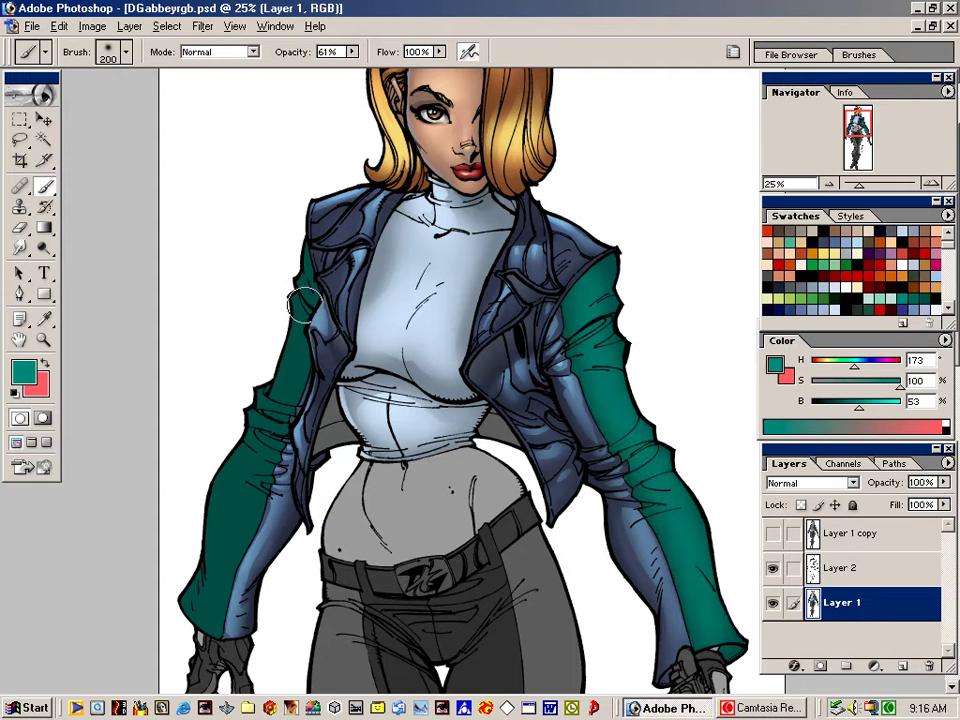
mouse_move(304, 304)
mouse_down()
mouse_move(284, 400)
mouse_move(215, 590)
mouse_move(212, 651)
mouse_move(218, 582)
mouse_up()
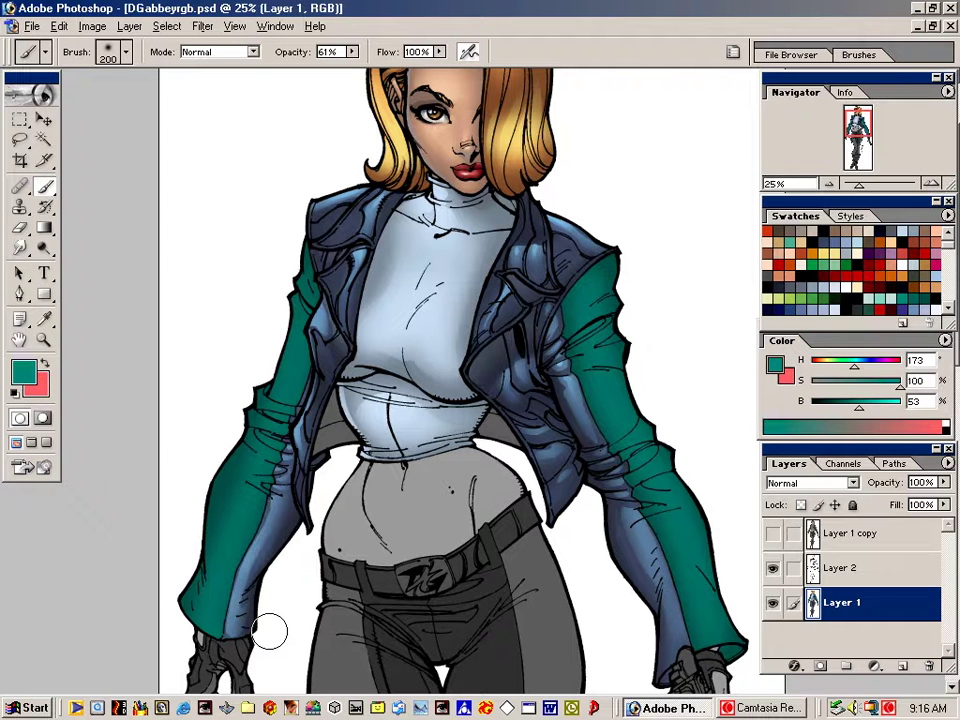
click(770, 708)
key(l)
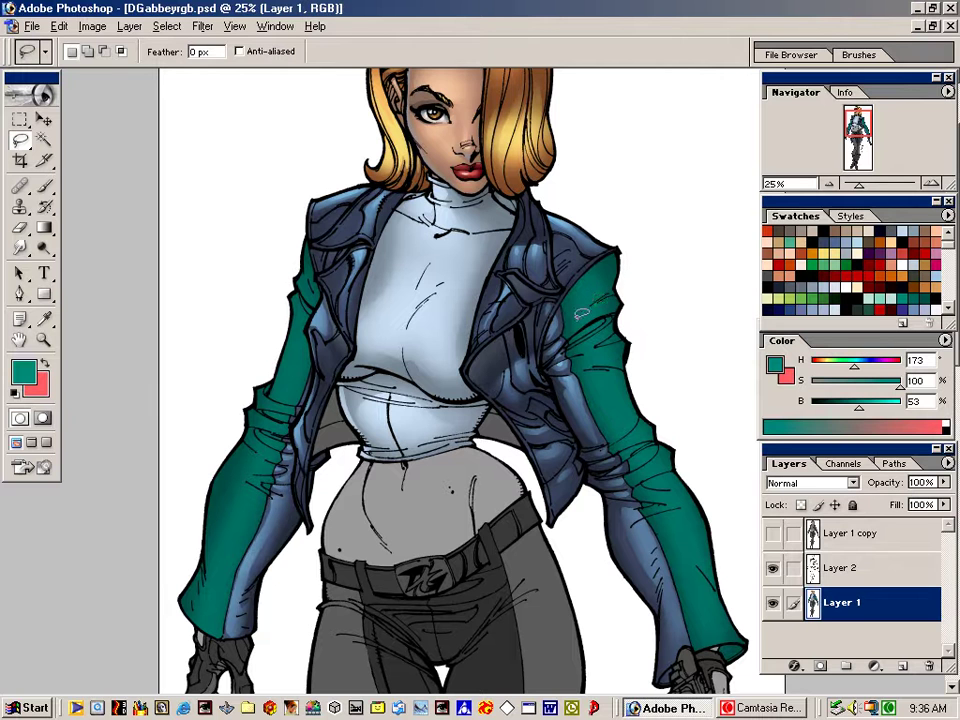
mouse_move(597, 304)
mouse_down()
mouse_move(567, 331)
mouse_move(606, 322)
mouse_move(577, 341)
mouse_move(597, 338)
mouse_move(615, 312)
mouse_up()
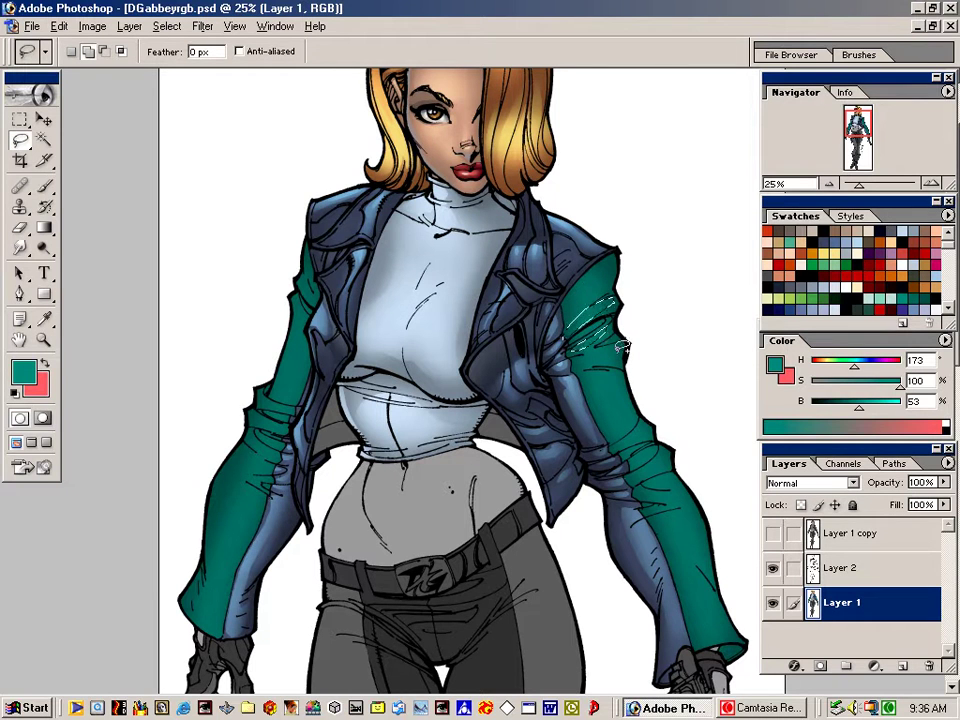
key(ctrl+d)
Lasso long highlight shapes down both teal sleeves, hide the selection outline, and brush more lighter teal into them at 200 px
mouse_move(606, 264)
mouse_down()
mouse_move(565, 313)
mouse_move(700, 636)
mouse_move(715, 590)
mouse_move(628, 391)
mouse_move(606, 262)
mouse_up()
mouse_move(304, 272)
mouse_down()
mouse_move(287, 369)
mouse_move(249, 416)
mouse_move(219, 536)
mouse_up()
mouse_move(198, 606)
mouse_down()
mouse_move(216, 630)
mouse_move(305, 345)
mouse_move(330, 210)
mouse_up()
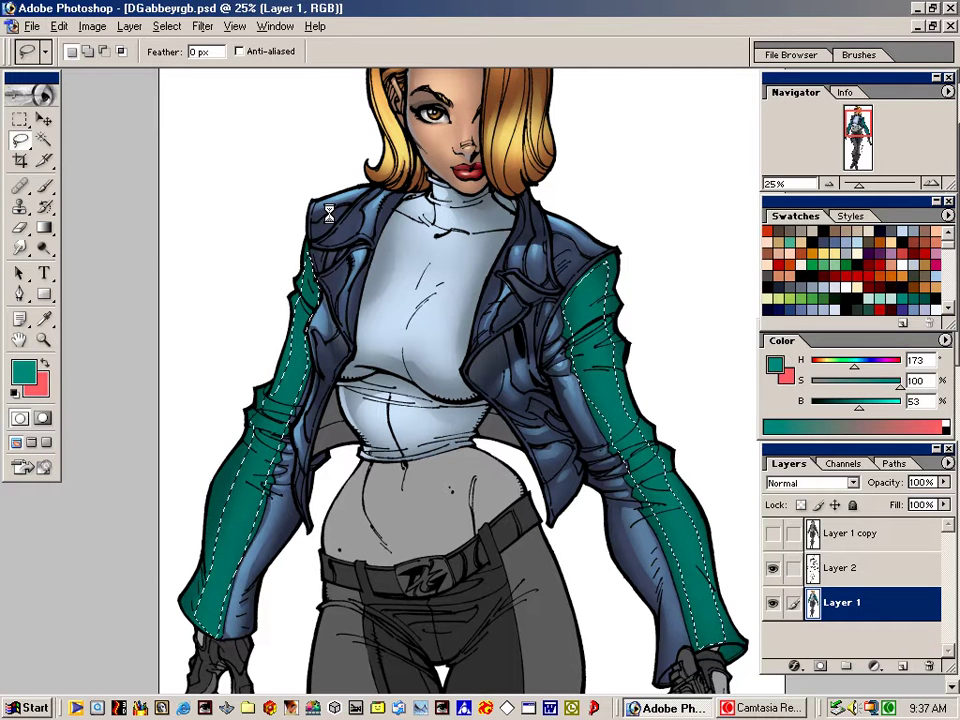
key(ctrl+d)
key(b)
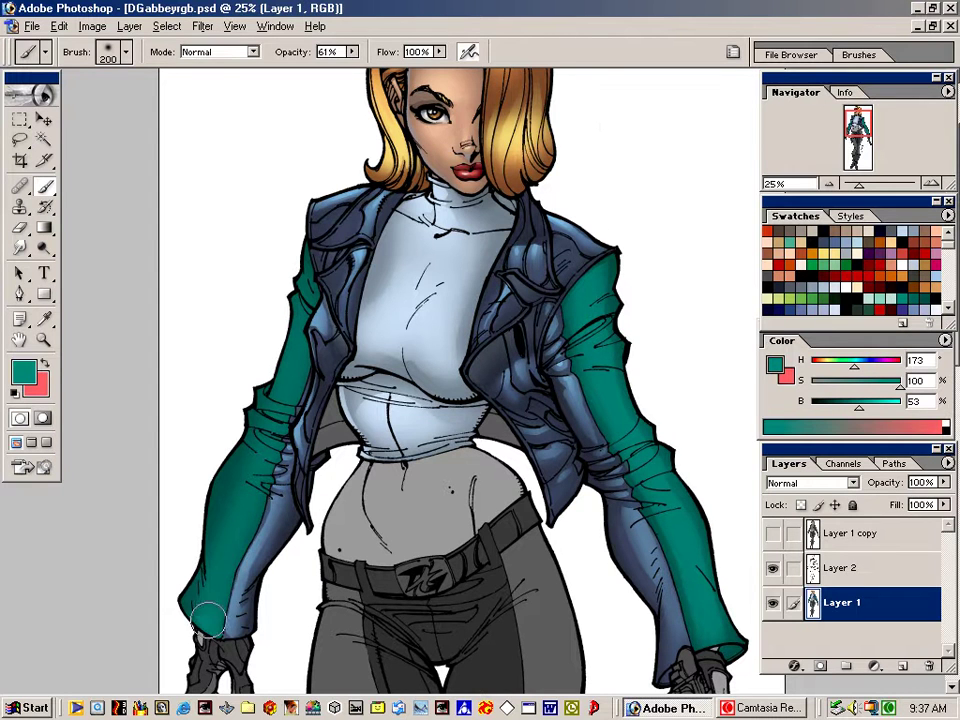
drag(219, 588, 294, 378)
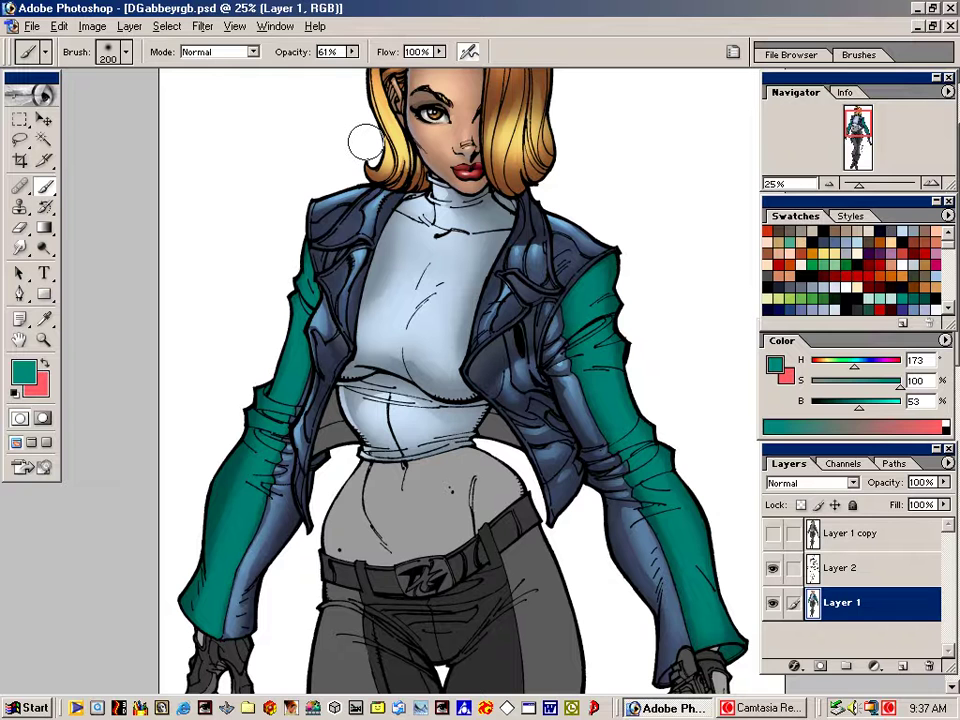
Lasso highlight shapes between the folds down the character's left teal sleeve, from shoulder to cuff, and hide the selection outline
key(l)
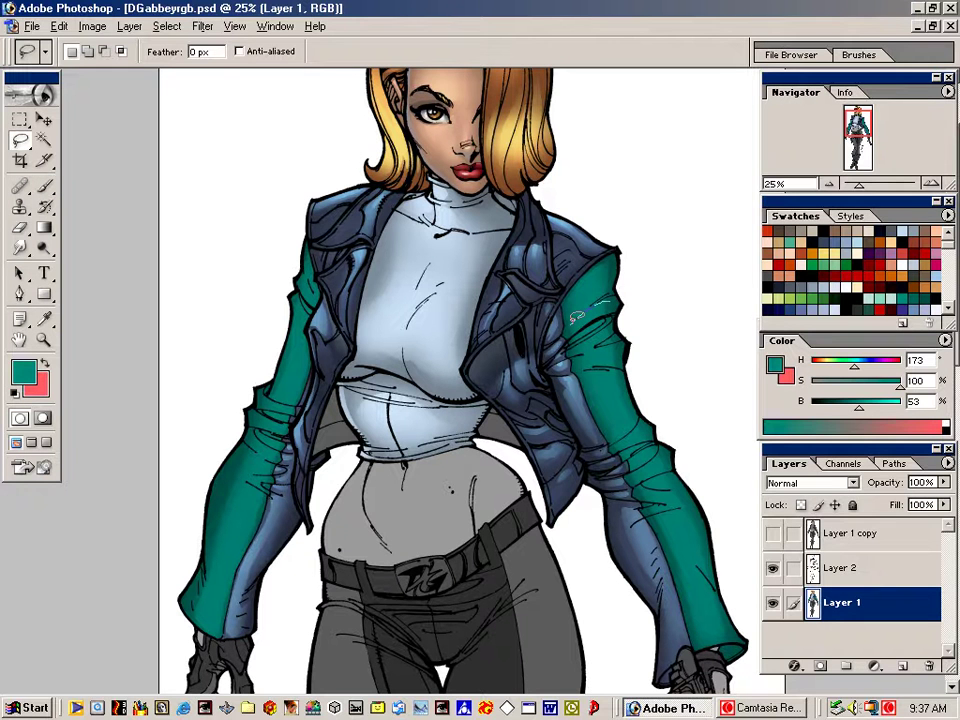
mouse_move(571, 323)
mouse_down()
mouse_move(611, 304)
mouse_move(569, 347)
mouse_move(606, 334)
mouse_move(602, 351)
mouse_move(588, 350)
mouse_move(620, 433)
mouse_up()
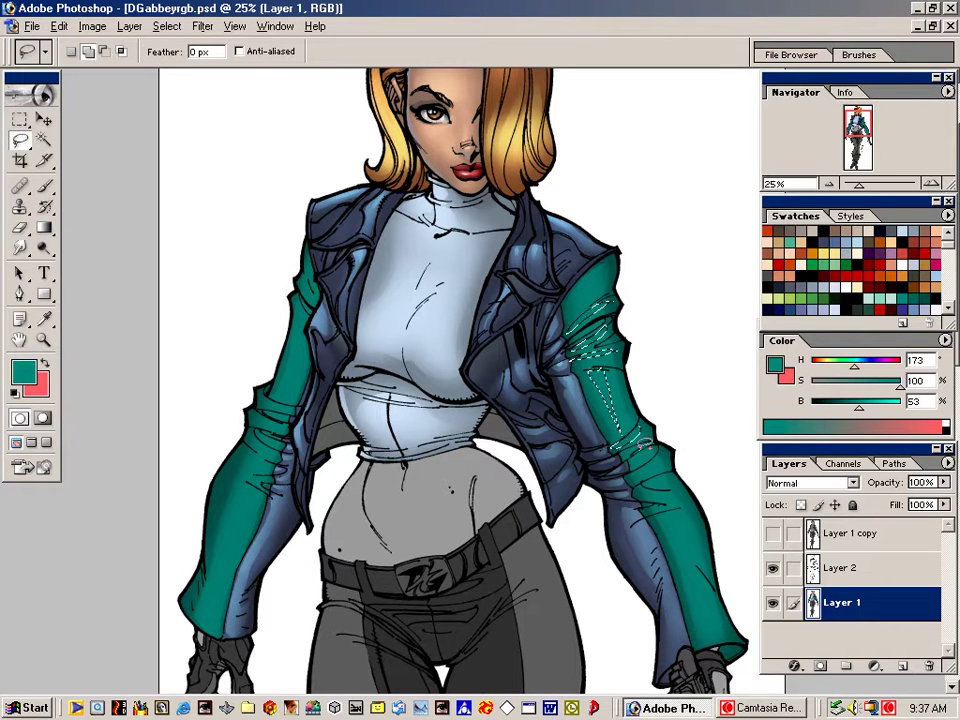
mouse_move(614, 447)
mouse_down()
mouse_move(655, 437)
mouse_move(671, 444)
mouse_move(656, 464)
mouse_move(631, 471)
mouse_move(679, 444)
mouse_move(661, 481)
mouse_move(682, 485)
mouse_move(641, 483)
mouse_move(692, 496)
mouse_move(665, 524)
mouse_move(713, 648)
mouse_up()
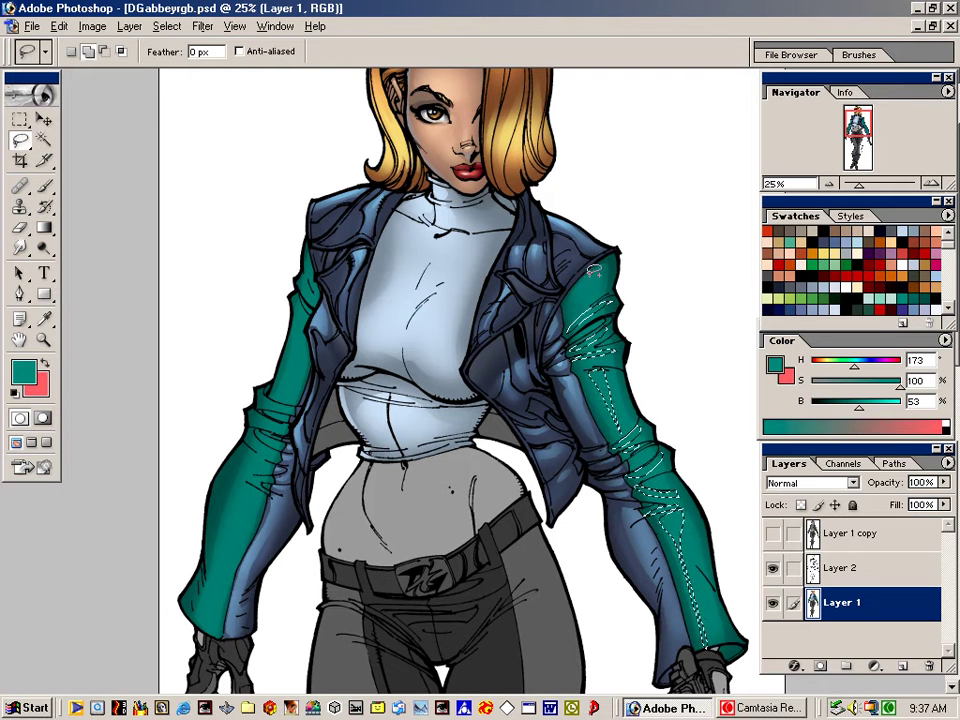
drag(588, 277, 593, 287)
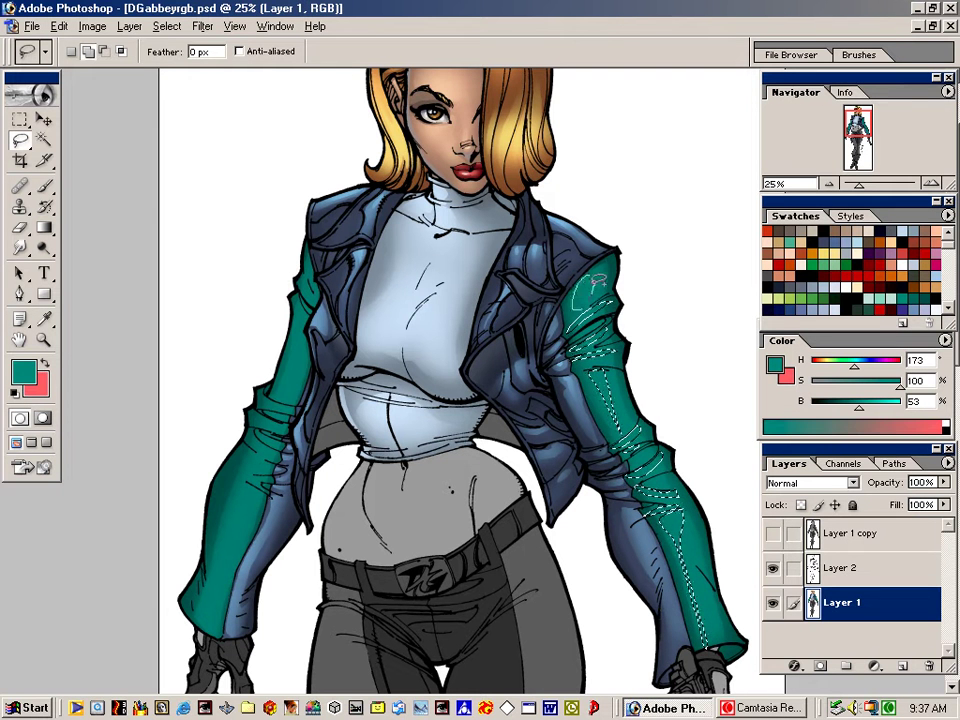
click(628, 227)
key(v)
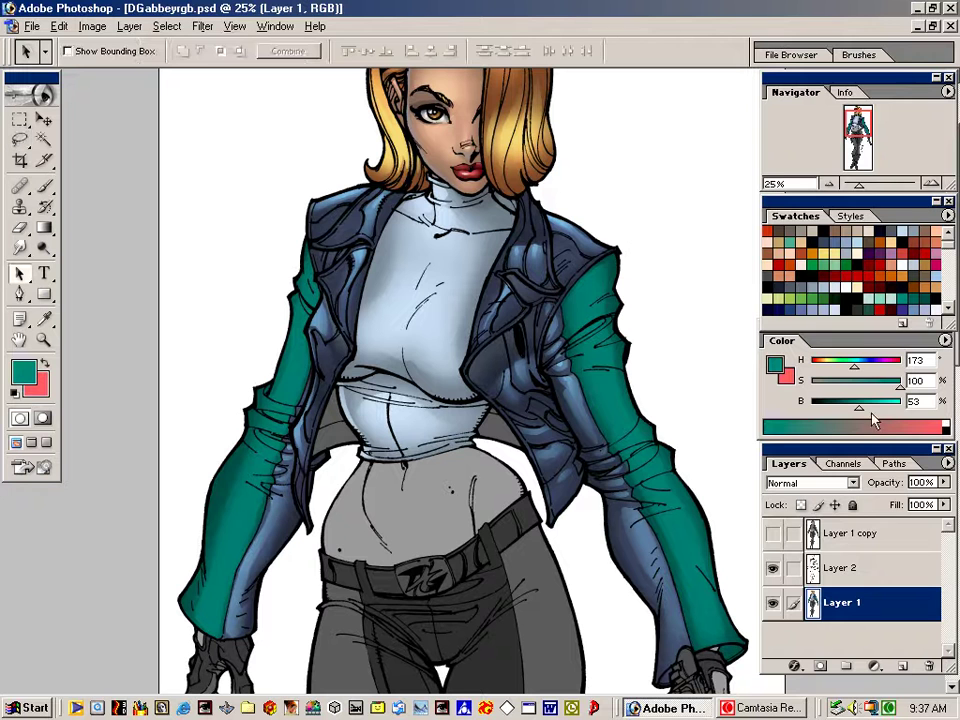
Set the colour to bright green-teal (H 165, S 100, B 77) and brush highlights into the left sleeve's selected shapes at 200 px
click(870, 409)
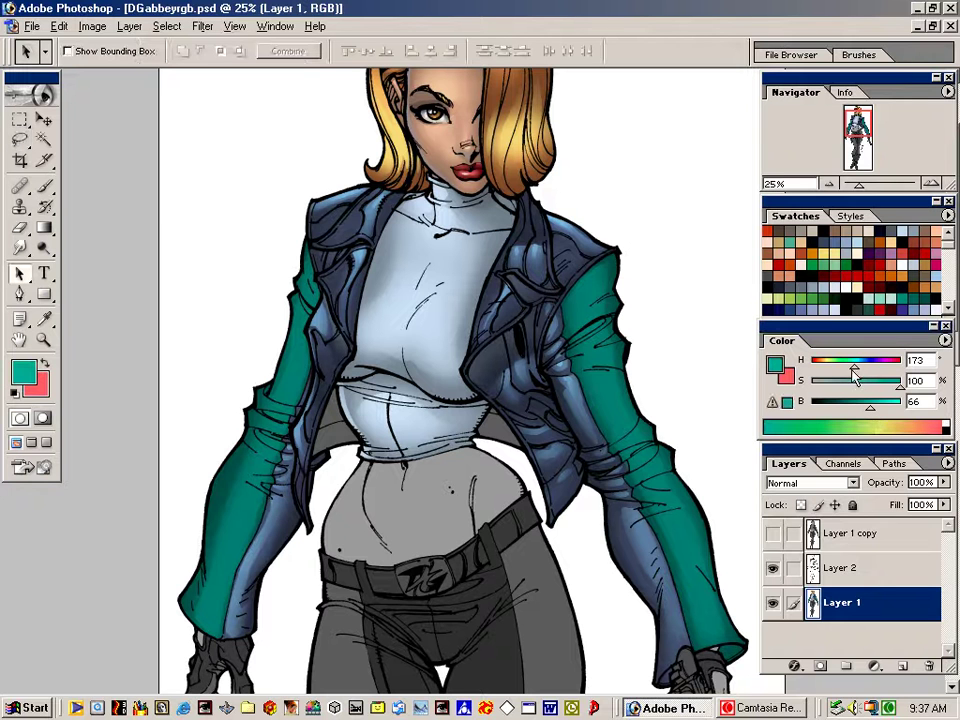
drag(855, 367, 856, 367)
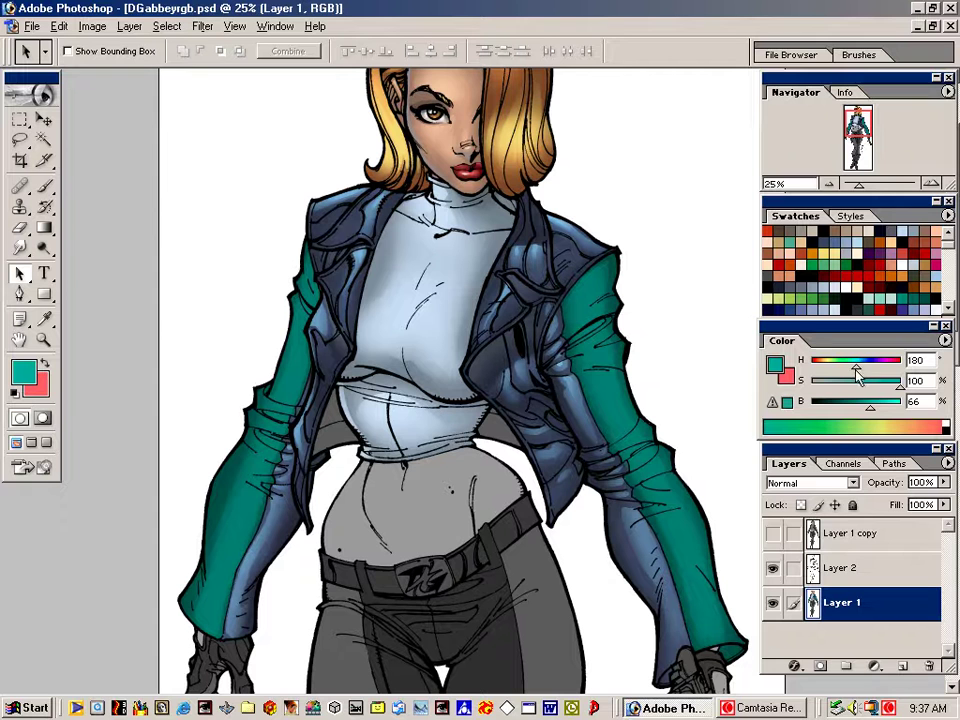
click(878, 411)
click(880, 412)
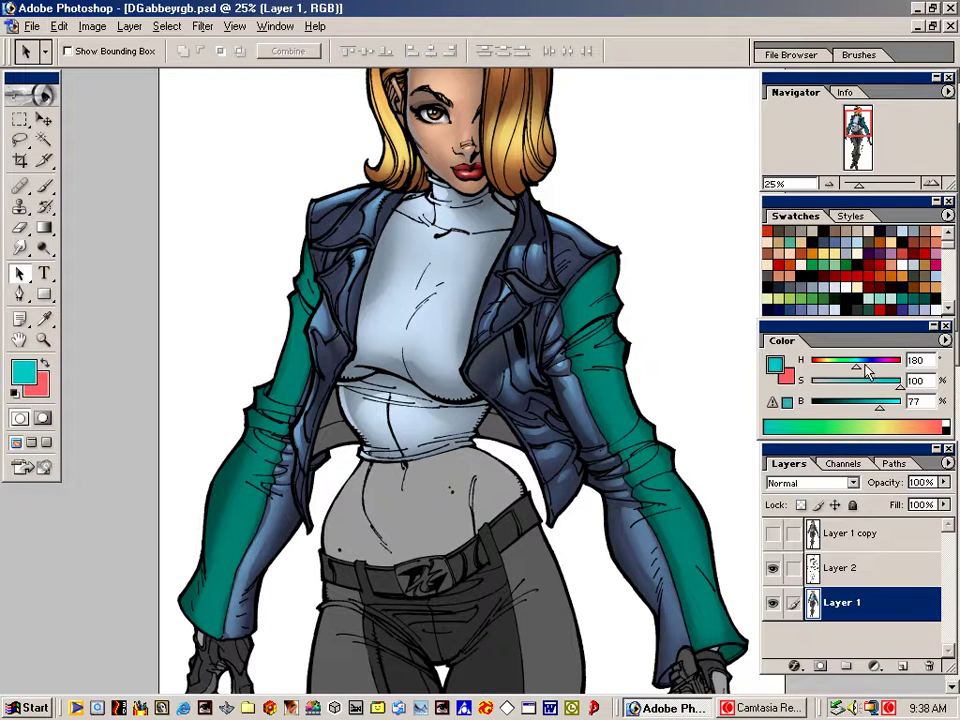
drag(857, 371, 855, 374)
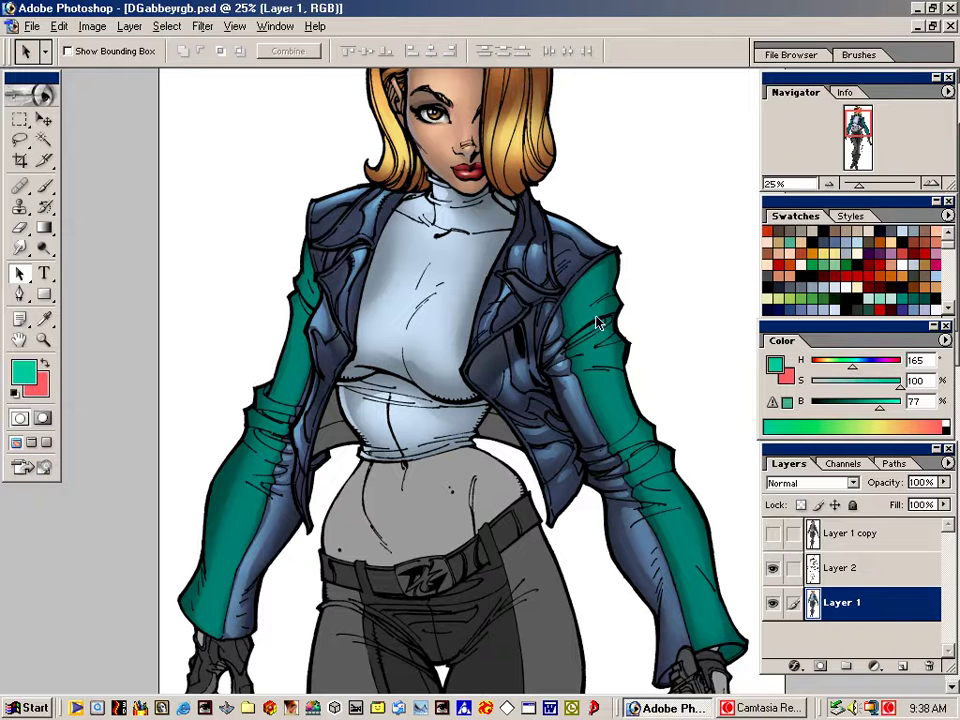
key(b)
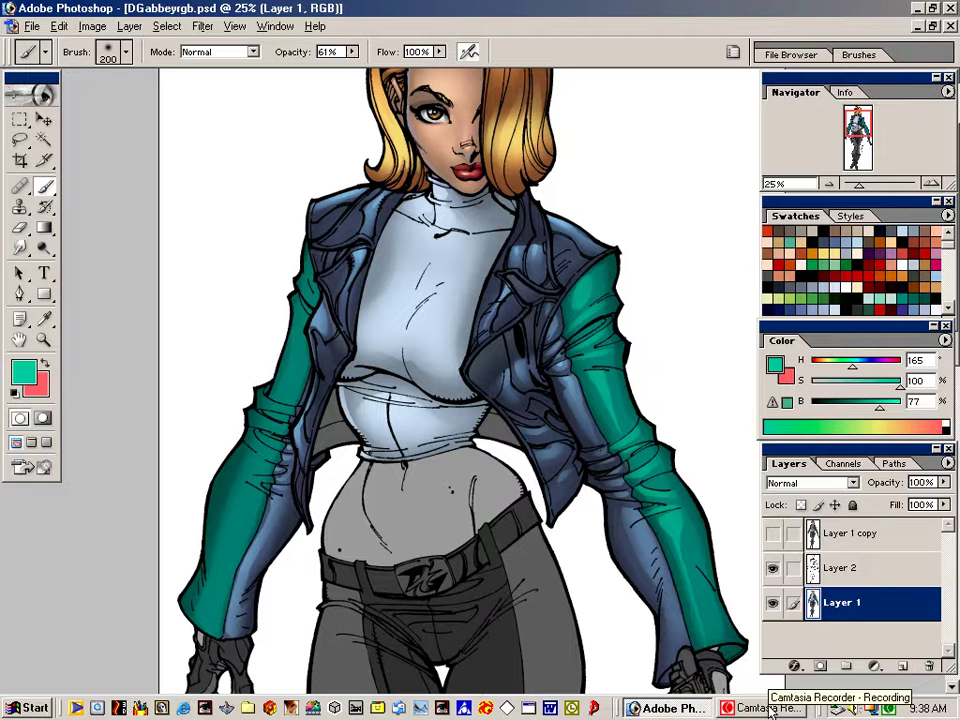
key(ctrl+z)
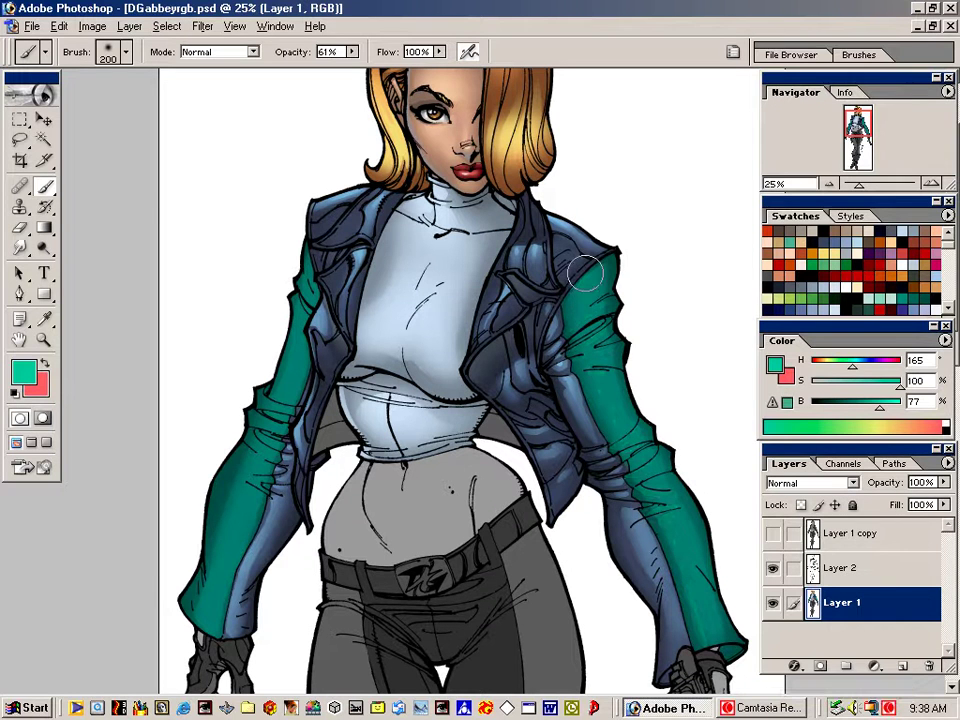
mouse_move(592, 364)
mouse_down()
mouse_move(621, 381)
mouse_move(686, 561)
mouse_move(707, 664)
mouse_move(740, 655)
mouse_up()
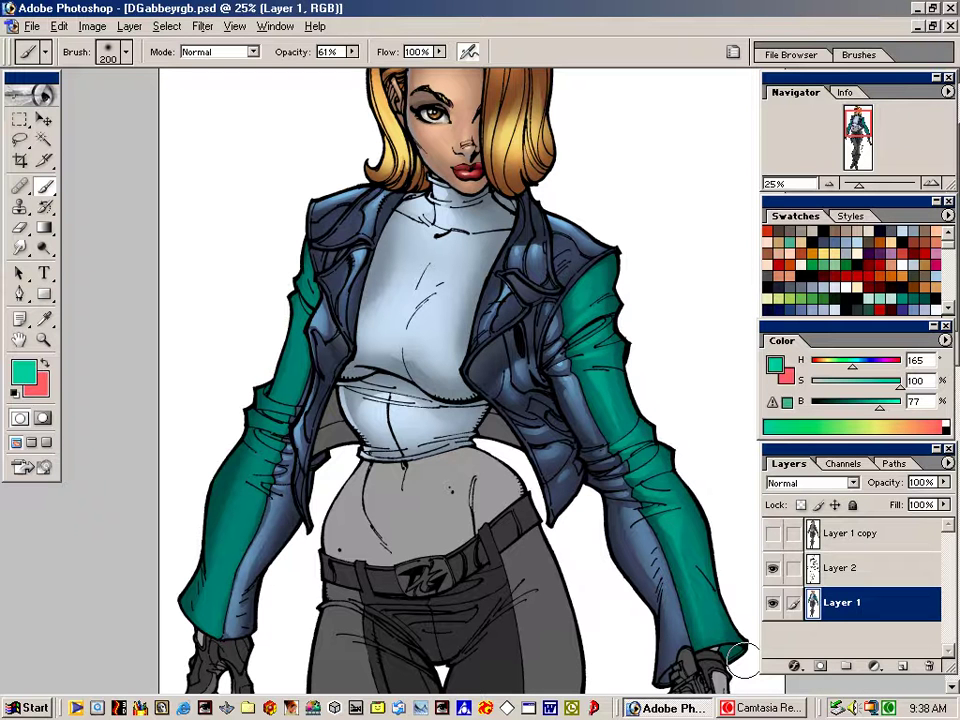
mouse_move(591, 294)
mouse_down()
mouse_move(600, 391)
mouse_move(585, 290)
mouse_up()
drag(623, 451, 608, 396)
Lasso matching highlight shapes down the character's right sleeve, hide the selection outline, and brush them with the green-teal at 200 px
key(l)
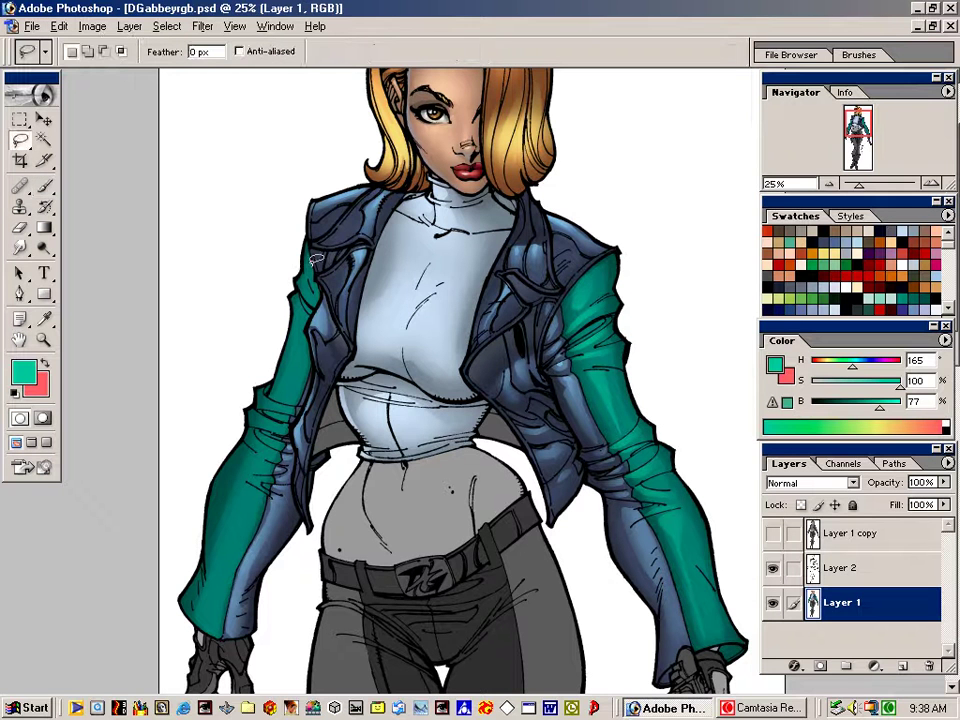
mouse_move(316, 290)
mouse_down()
mouse_move(316, 298)
mouse_move(304, 277)
mouse_move(313, 304)
mouse_move(307, 266)
mouse_move(326, 329)
mouse_move(312, 311)
mouse_move(333, 333)
mouse_move(309, 321)
mouse_move(301, 302)
mouse_move(287, 393)
mouse_up()
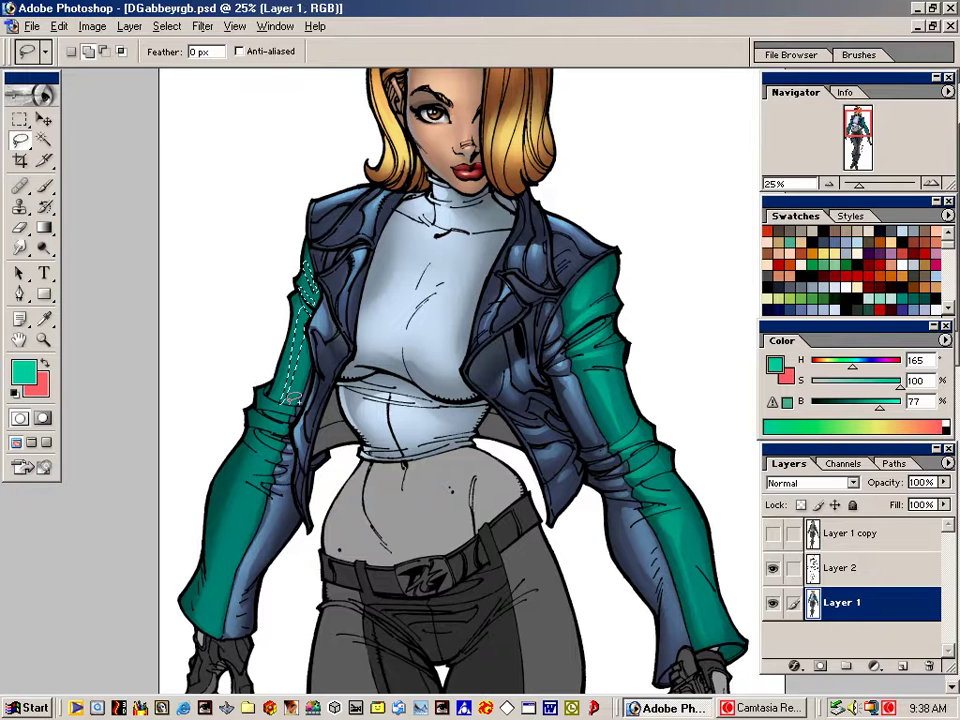
mouse_move(288, 402)
mouse_down()
mouse_move(275, 442)
mouse_move(284, 434)
mouse_move(249, 426)
mouse_move(289, 424)
mouse_move(278, 462)
mouse_move(255, 447)
mouse_move(237, 490)
mouse_move(209, 624)
mouse_move(237, 520)
mouse_move(268, 458)
mouse_up()
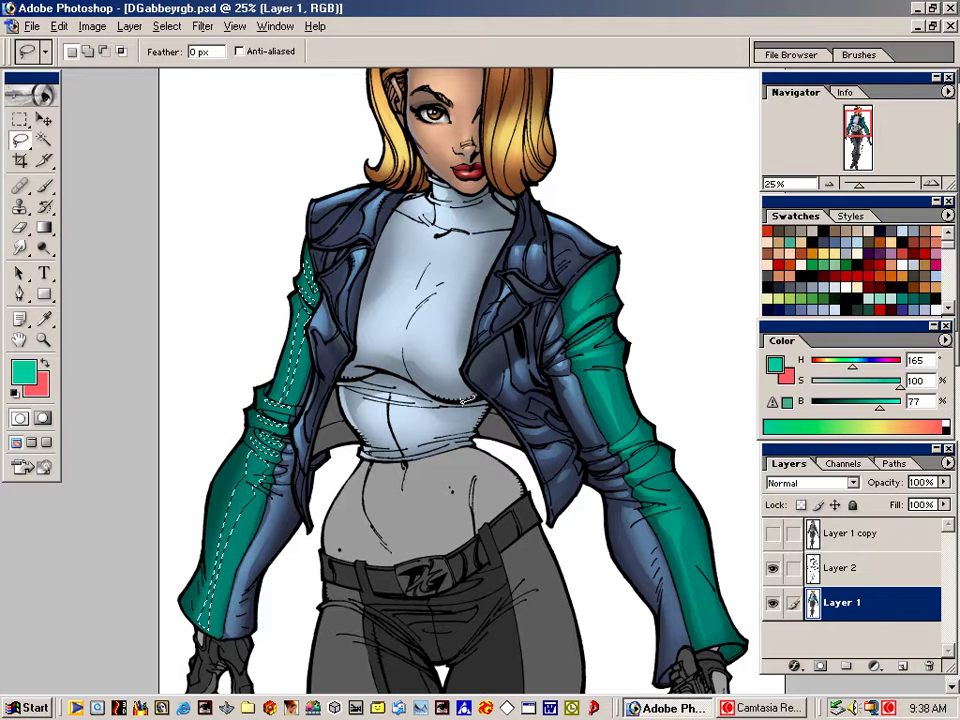
key(ctrl+d)
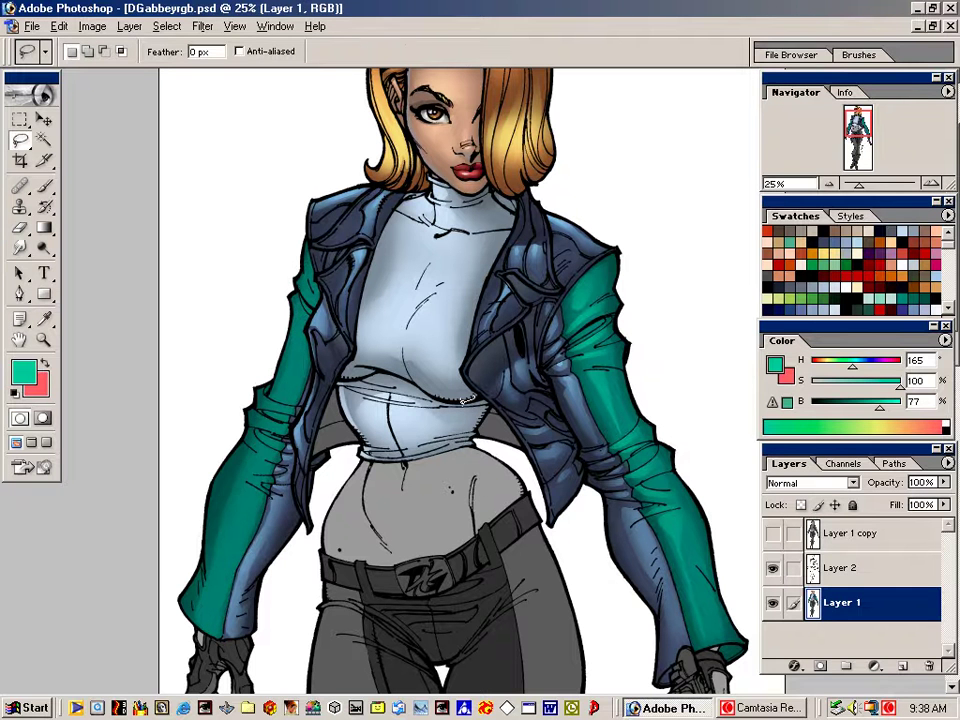
key(v)
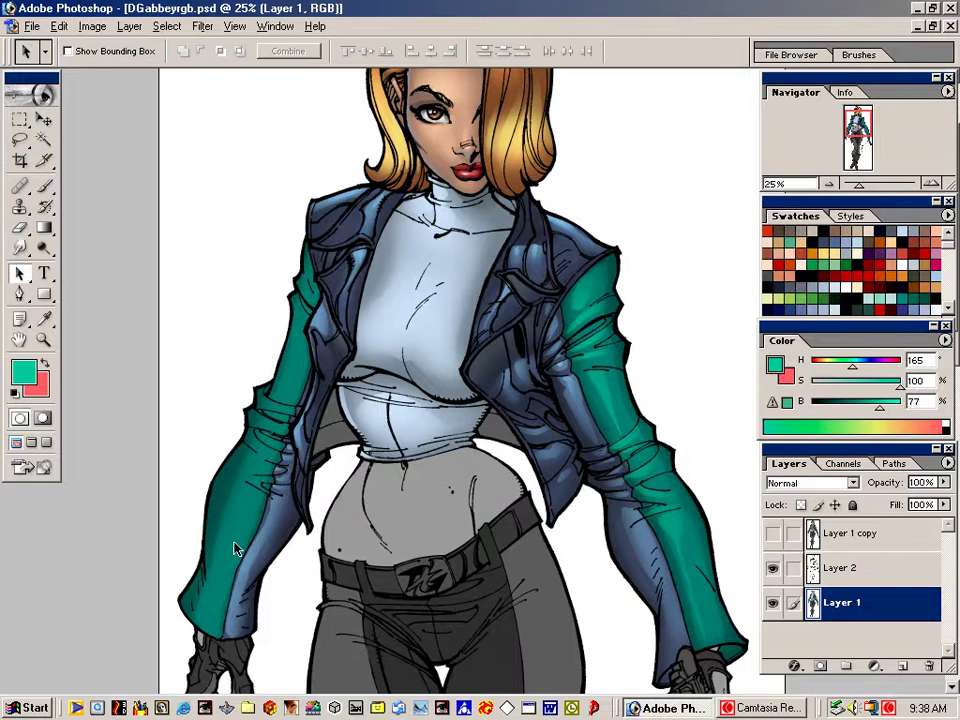
key(b)
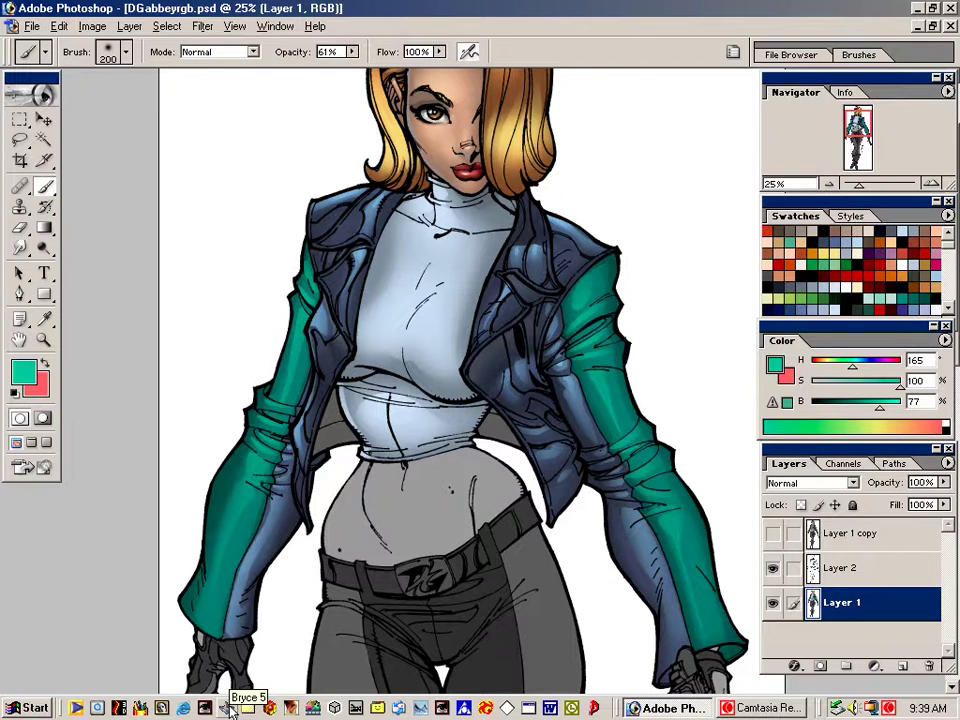
Lasso small glint shapes inside the highlights along the folds of both teal sleeves and hide the selection outline
key(l)
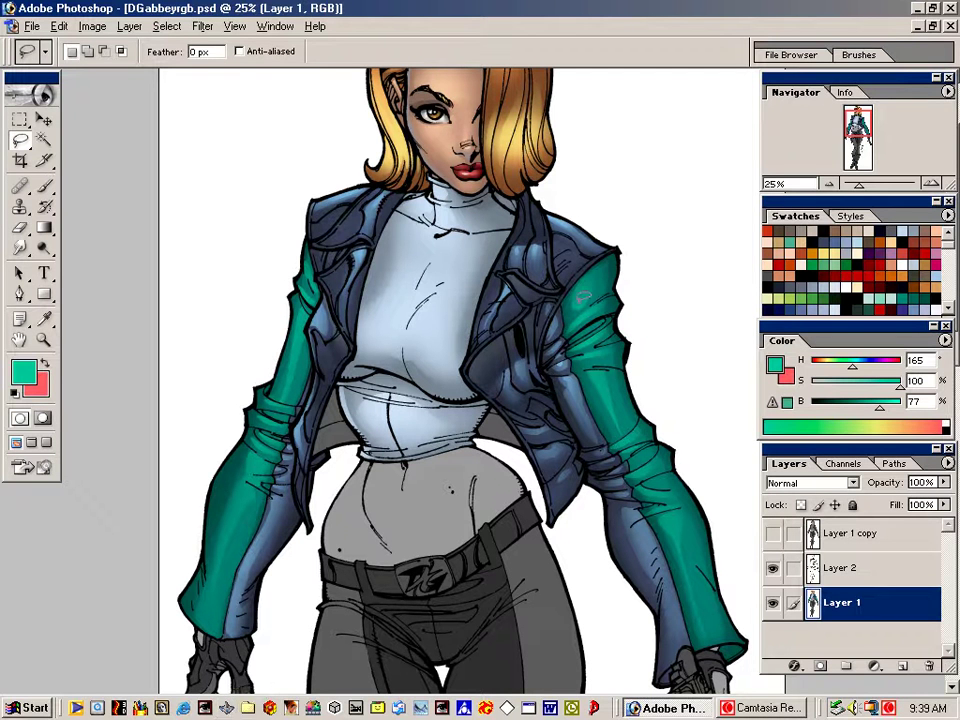
key(shift)
mouse_move(577, 319)
mouse_down()
mouse_move(605, 343)
mouse_move(600, 359)
mouse_move(593, 349)
mouse_move(608, 345)
mouse_move(598, 364)
mouse_move(646, 461)
mouse_up()
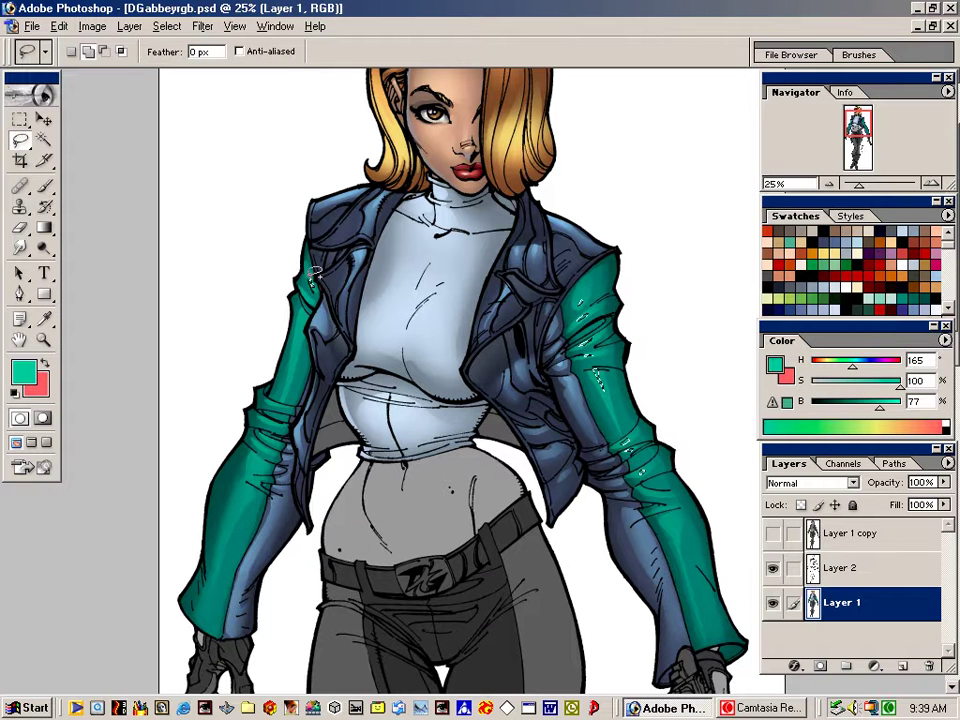
mouse_move(314, 275)
mouse_down()
mouse_move(295, 339)
mouse_move(309, 308)
mouse_move(292, 419)
mouse_move(288, 429)
mouse_move(285, 394)
mouse_move(294, 389)
mouse_move(267, 449)
mouse_up()
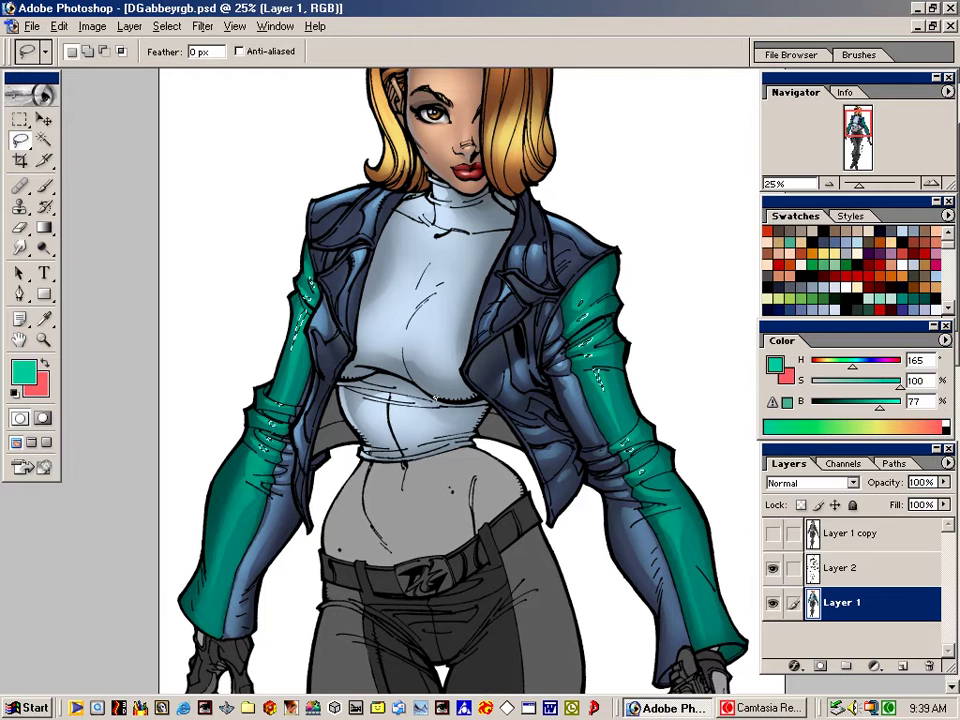
key(ctrl+h)
Set the colour to pale aqua (H 165, S 47, B 97) and brush bright glints into the selected shapes on both sleeves
key(b)
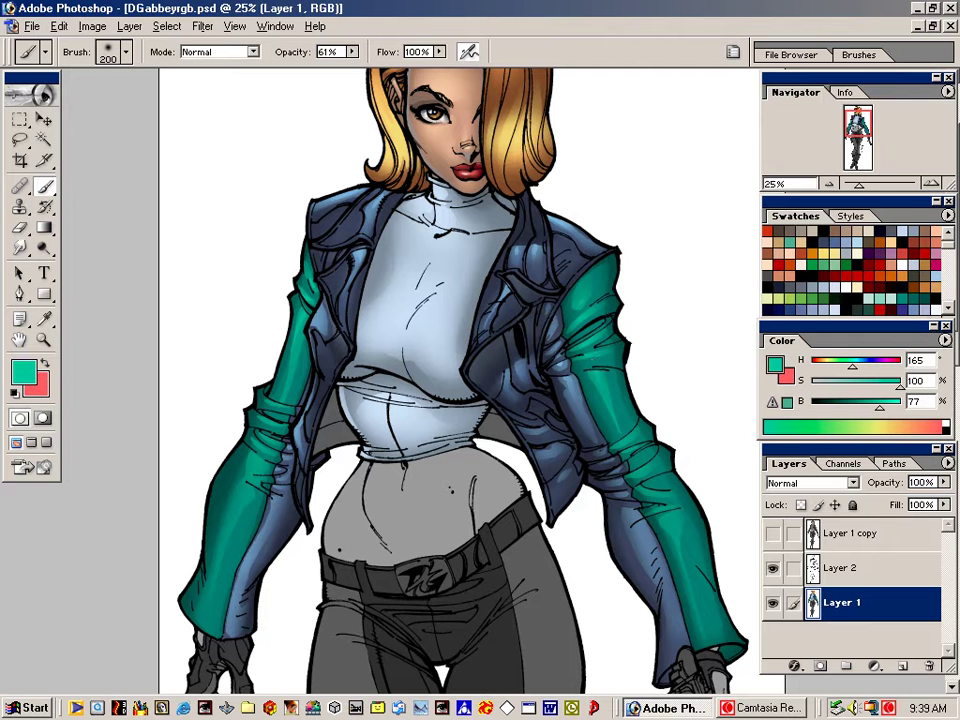
click(896, 406)
click(853, 387)
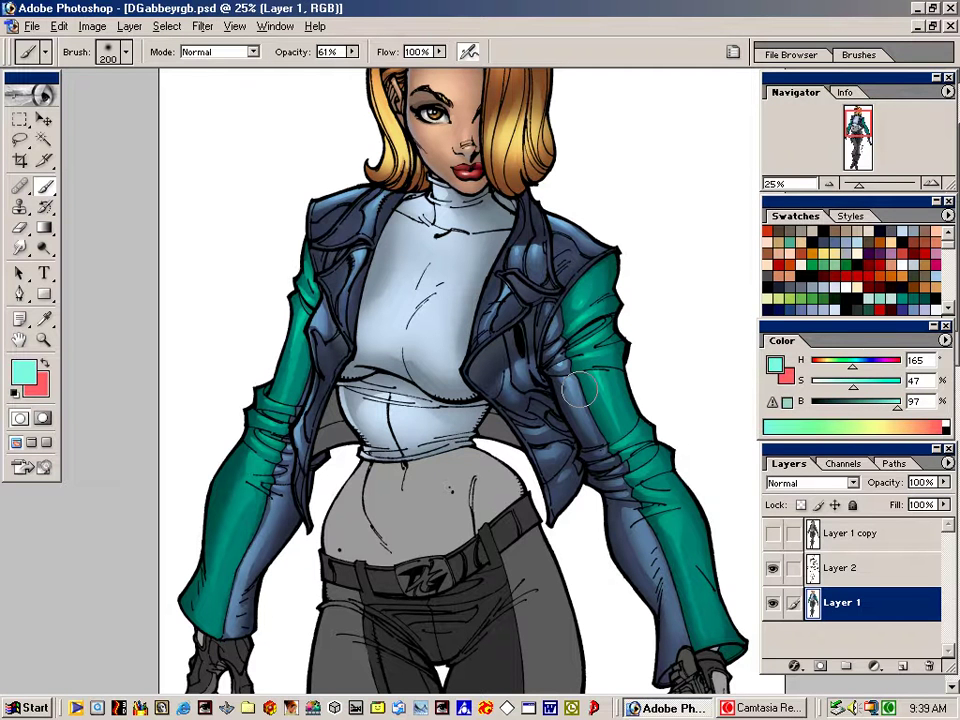
drag(578, 316, 594, 332)
mouse_move(313, 314)
mouse_down()
mouse_move(312, 295)
mouse_move(309, 316)
mouse_up()
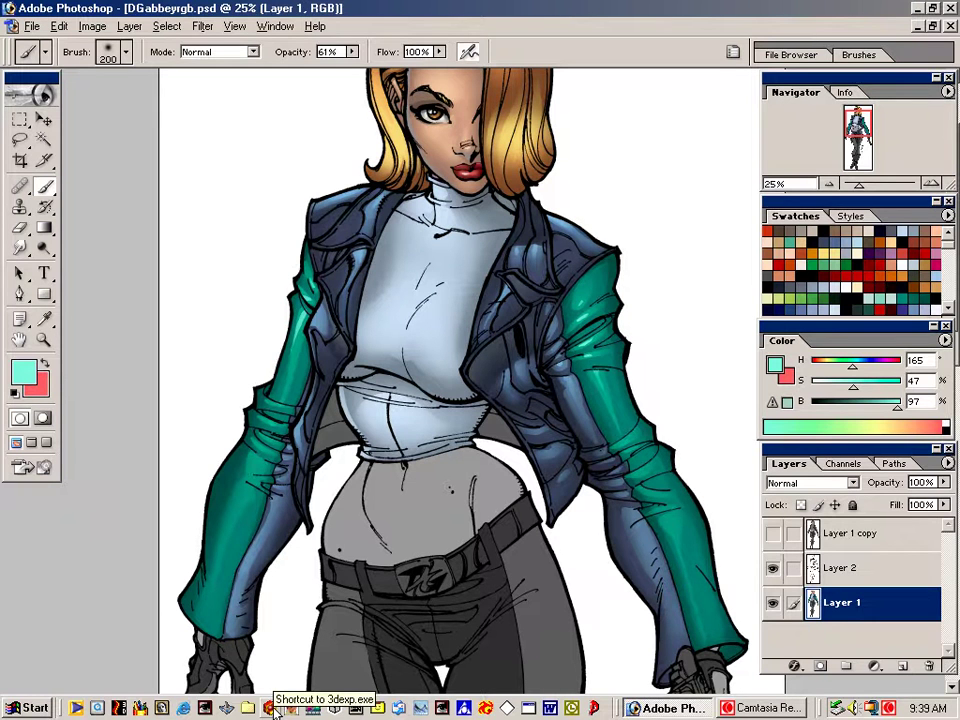
Lasso a thin strip along the right sleeve's outer edge, hide the selection outline, and brush pale aqua rim light into it at 200 px
key(l)
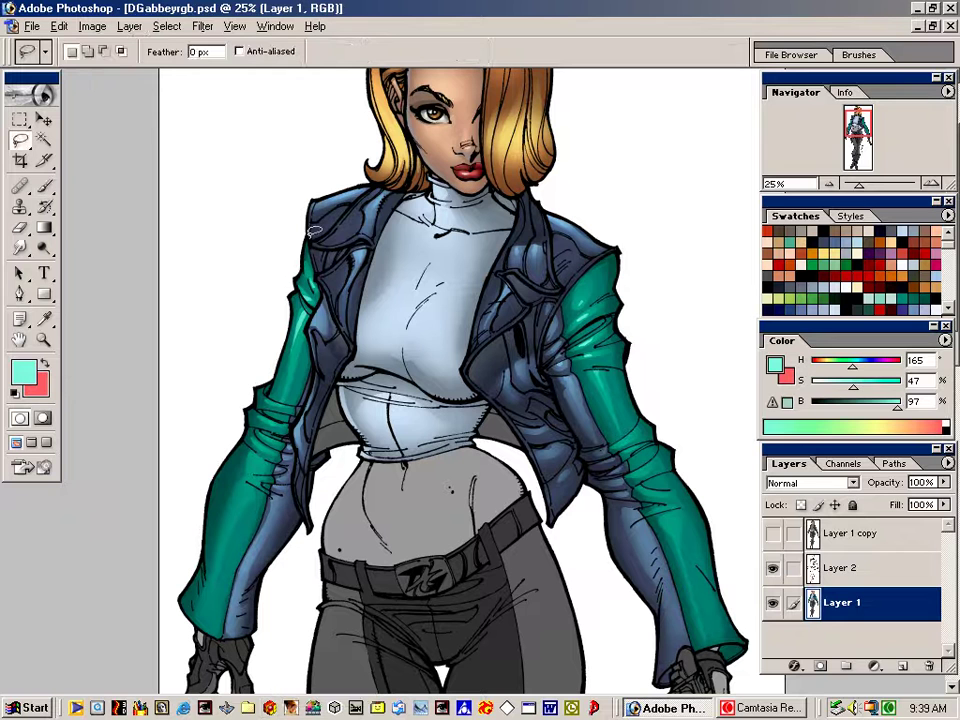
mouse_move(308, 245)
mouse_down()
mouse_move(276, 387)
mouse_move(275, 377)
mouse_move(260, 383)
mouse_move(238, 460)
mouse_move(249, 423)
mouse_move(224, 461)
mouse_move(205, 569)
mouse_move(205, 556)
mouse_move(183, 600)
mouse_move(237, 452)
mouse_up()
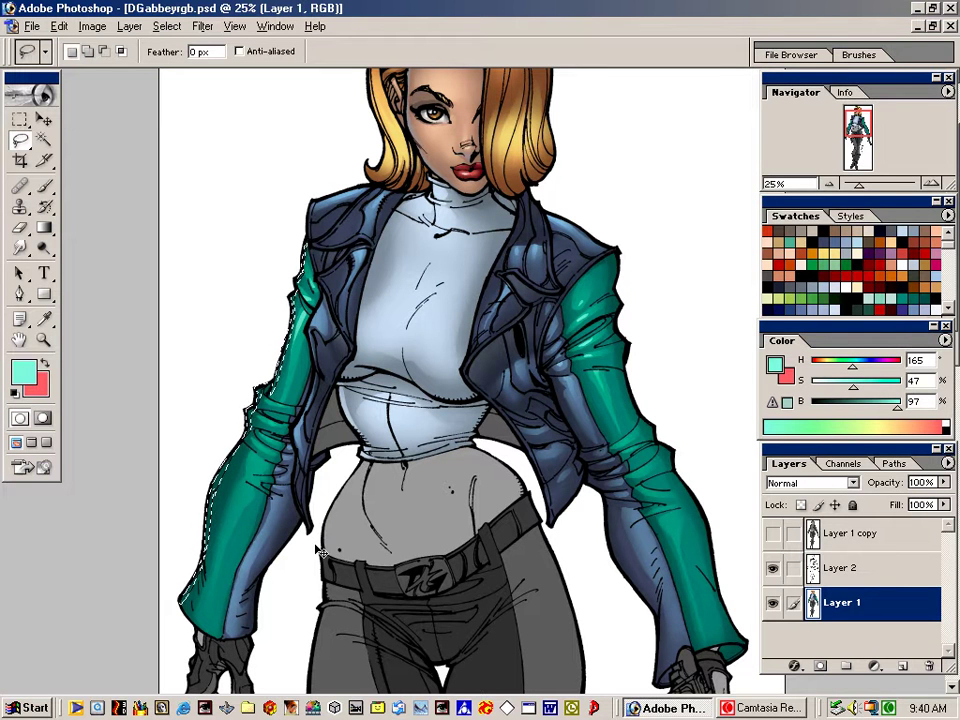
key(ctrl+d)
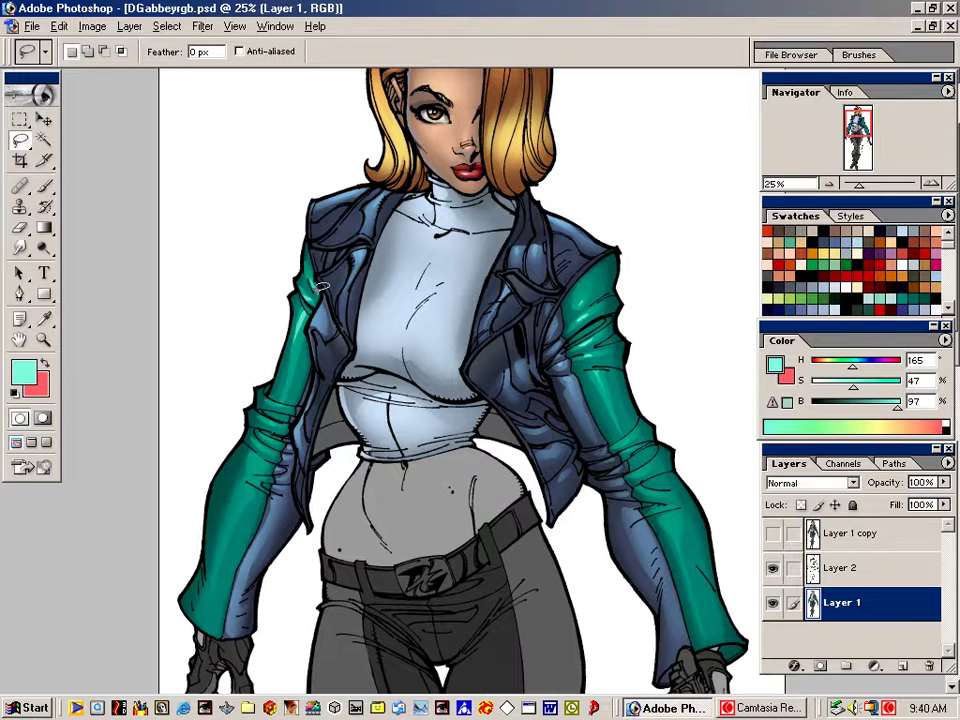
key(b)
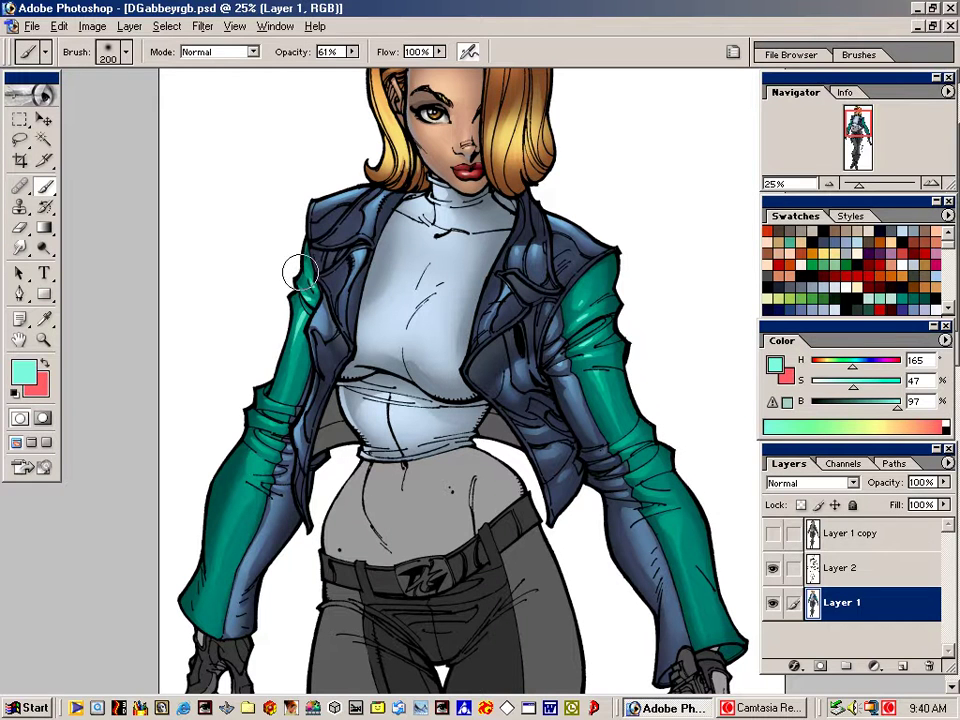
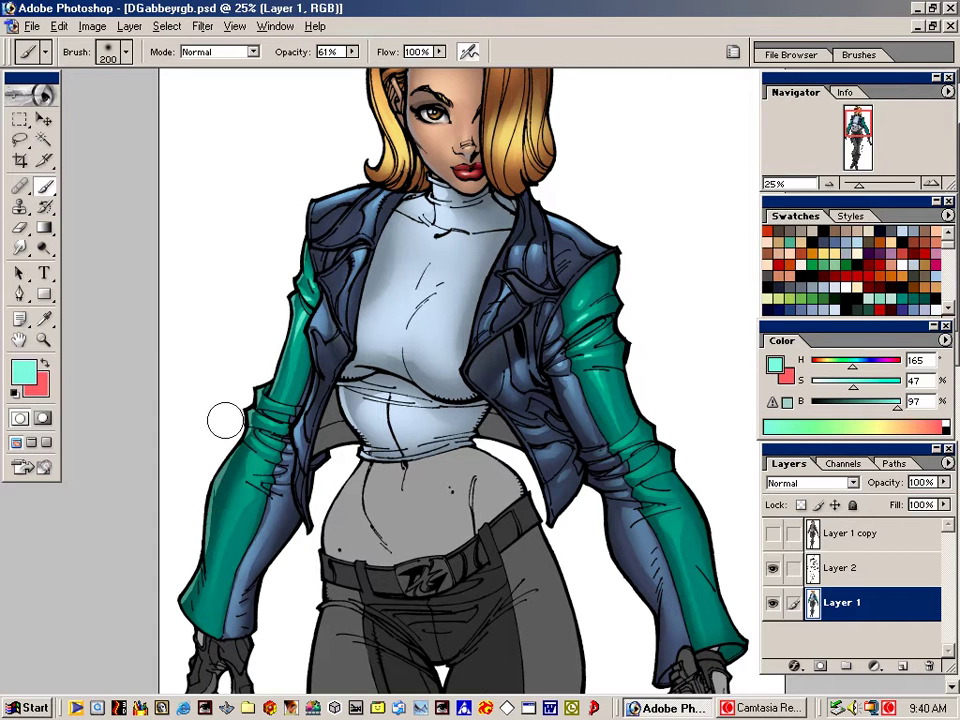
click(21, 248)
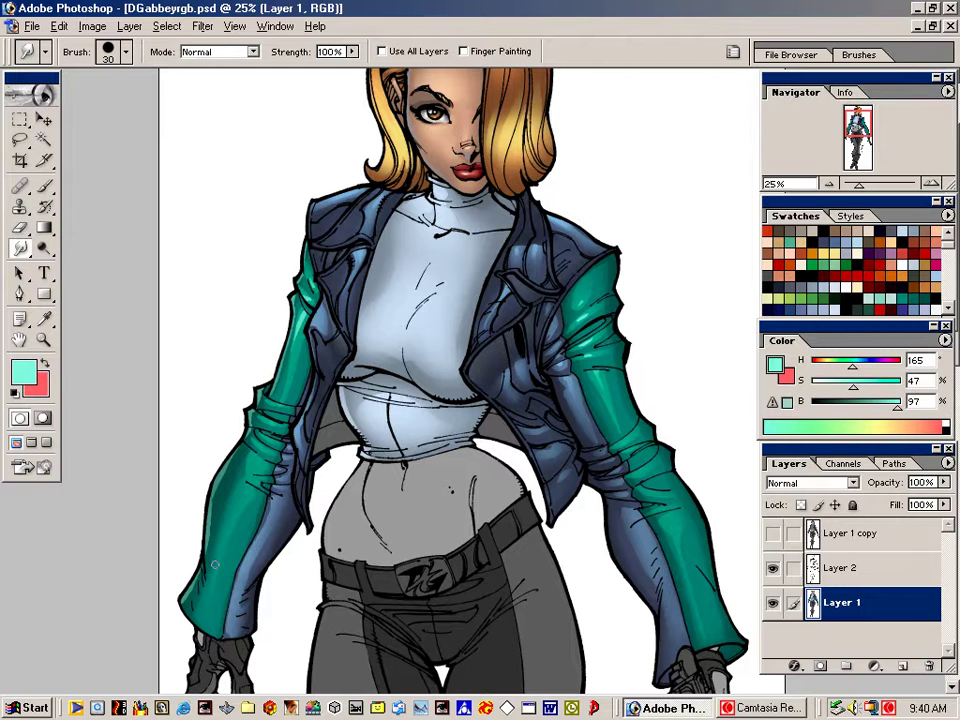
click(104, 51)
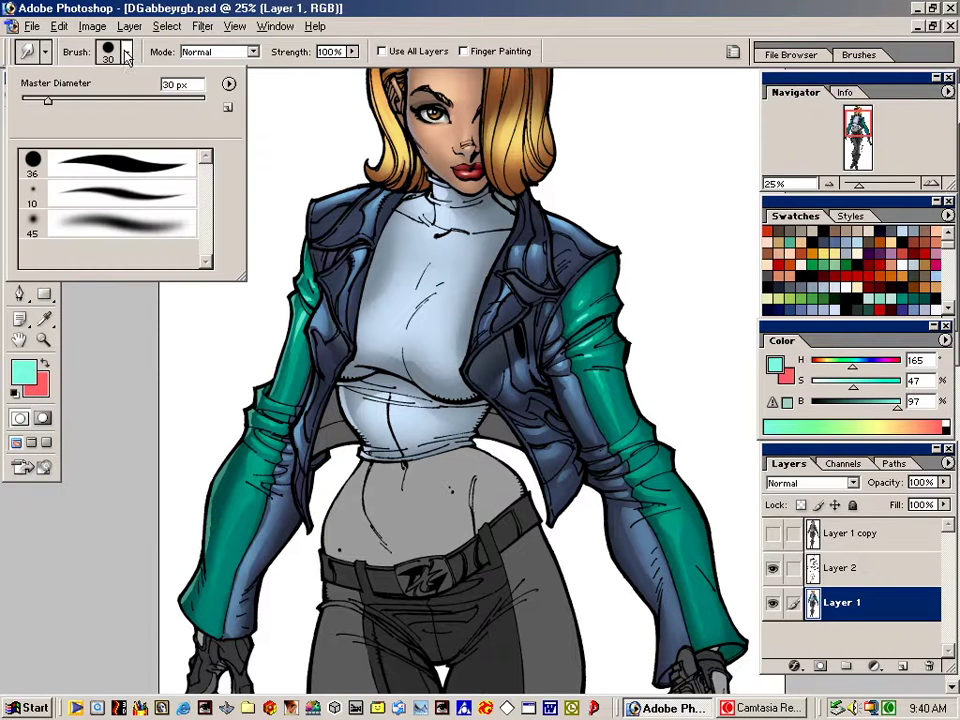
click(108, 8)
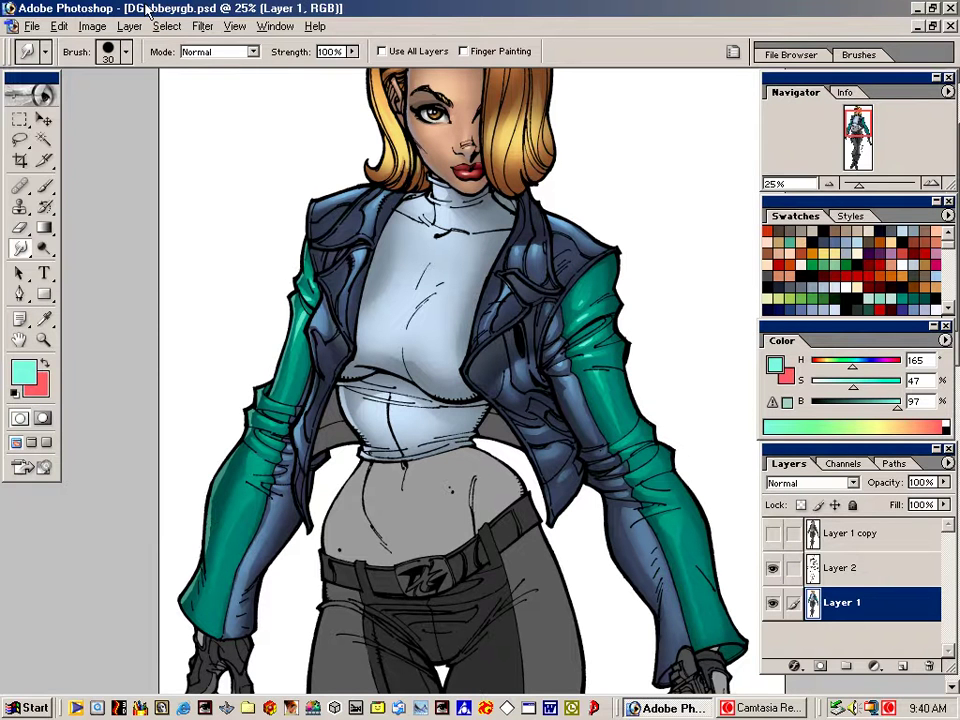
Touch up the outer edge of the character's right sleeve with sampled dark teal (H 172, S 100, B 30), using a 10 px brush at 100% opacity
key(b)
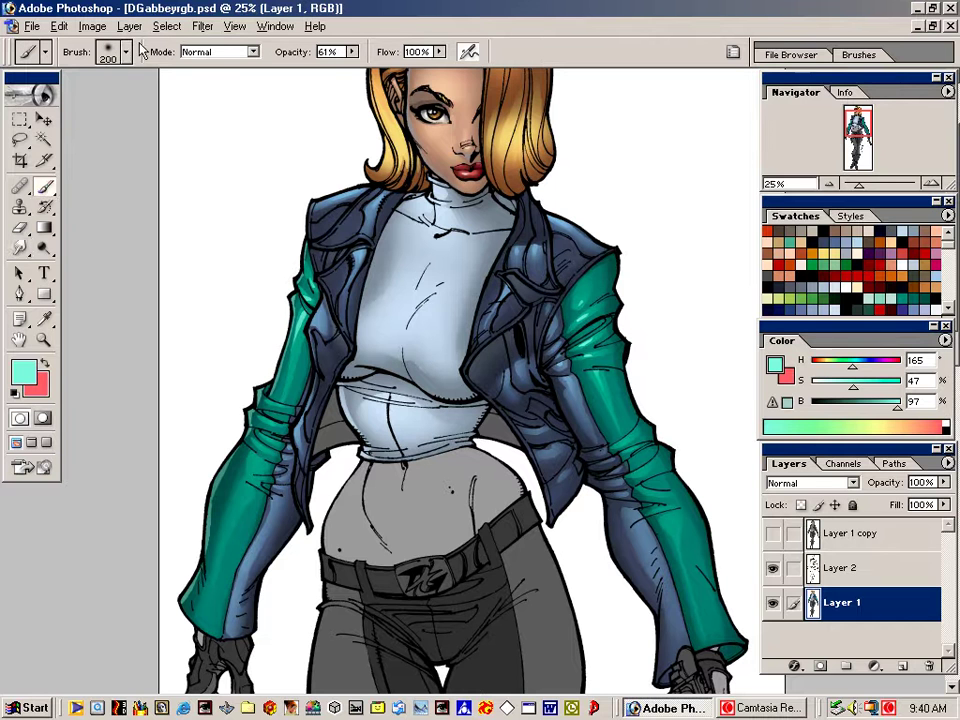
click(126, 51)
double_click(128, 155)
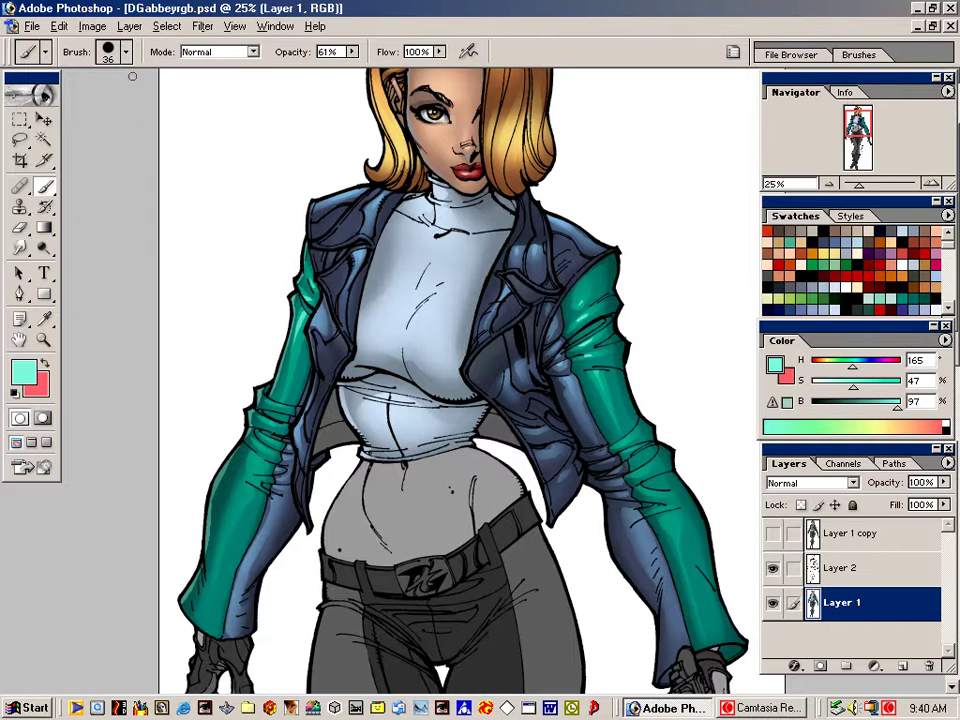
click(104, 51)
double_click(126, 200)
alt+click(214, 491)
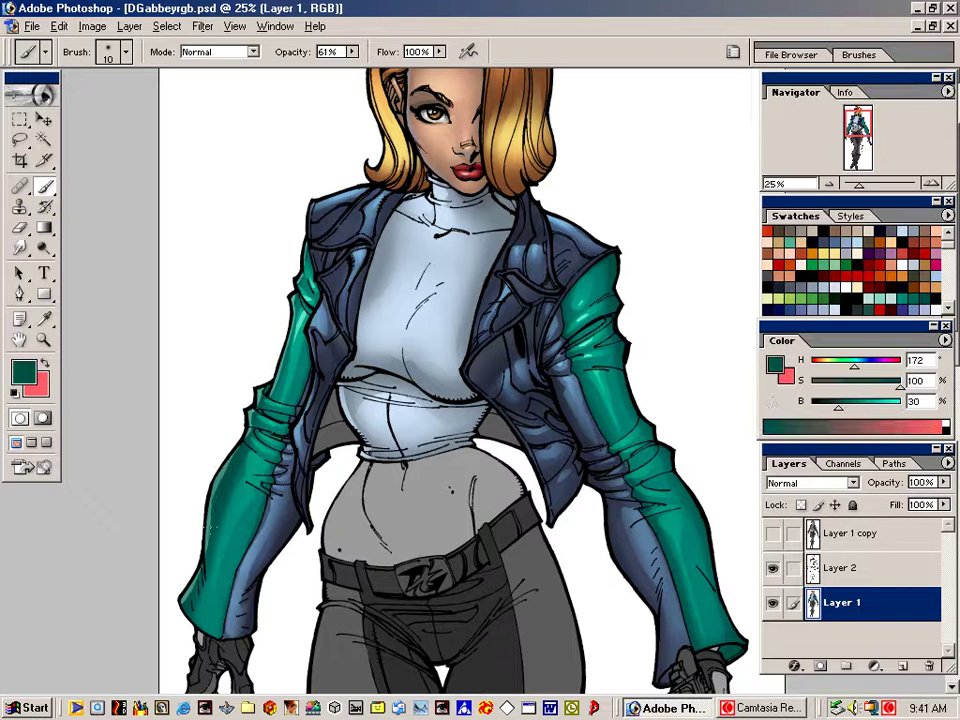
click(352, 52)
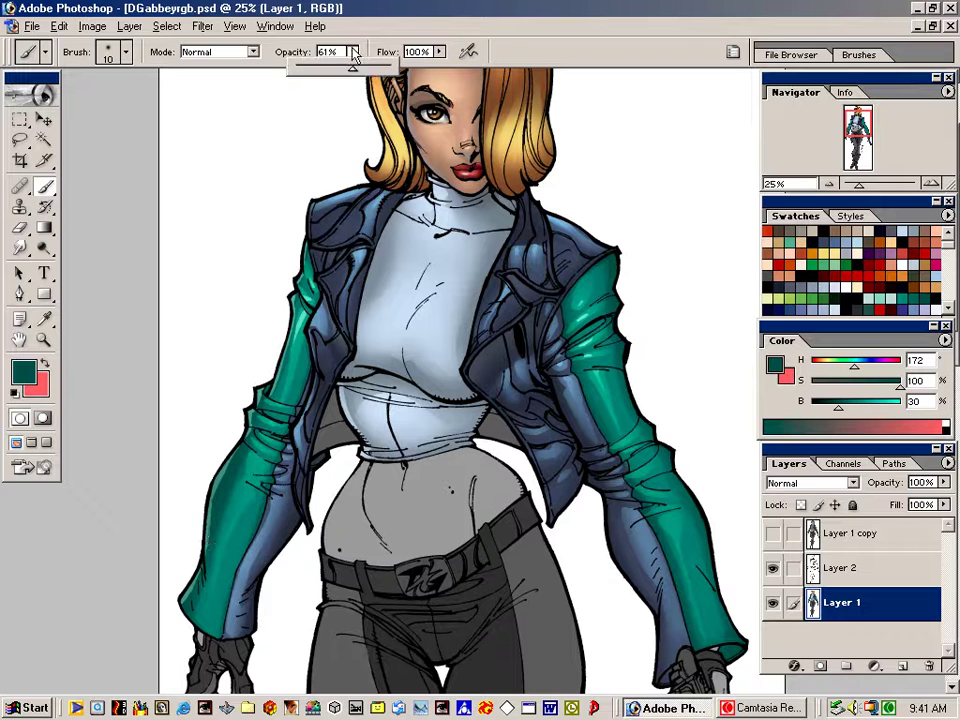
drag(354, 71, 413, 86)
click(221, 493)
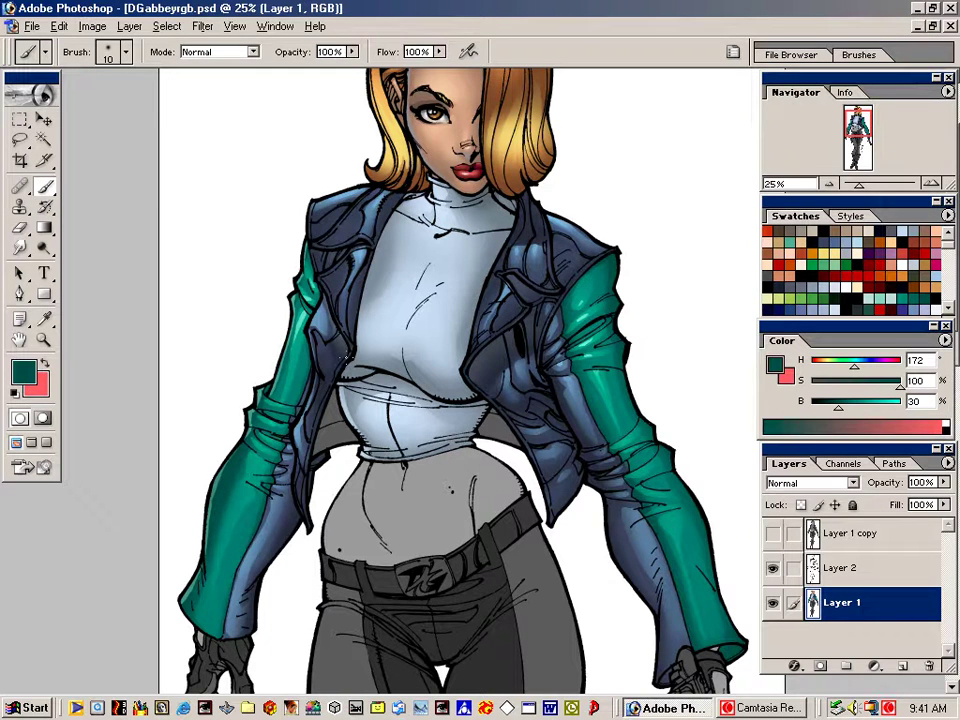
Switch to the soft 45 px brush and set its opacity to 53%
click(126, 52)
double_click(135, 223)
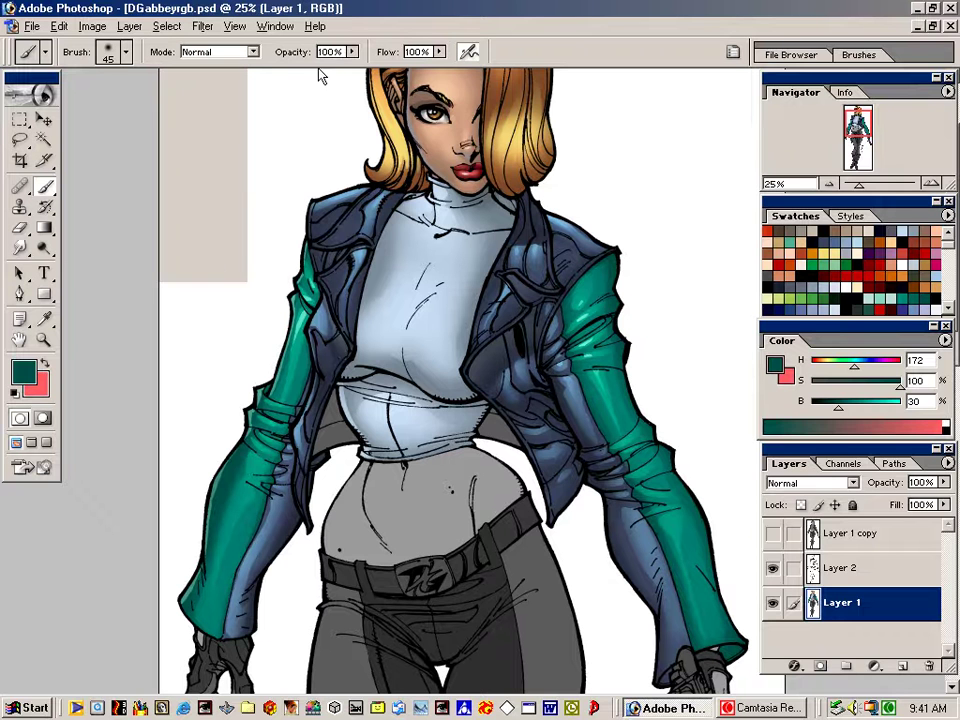
click(352, 52)
drag(352, 57, 321, 71)
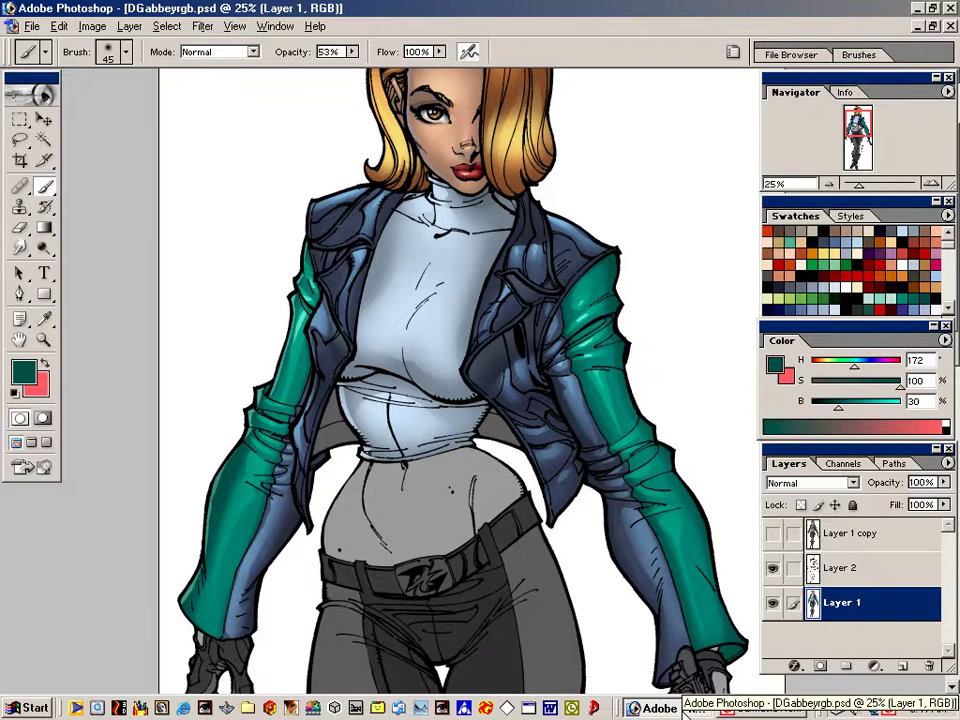
Select the character's bare grey midriff with the Magic Wand, fill it with the brown skin swatch (H 24, S 40, B 56), and deselect
key(ctrl+minus)
key(ctrl+minus)
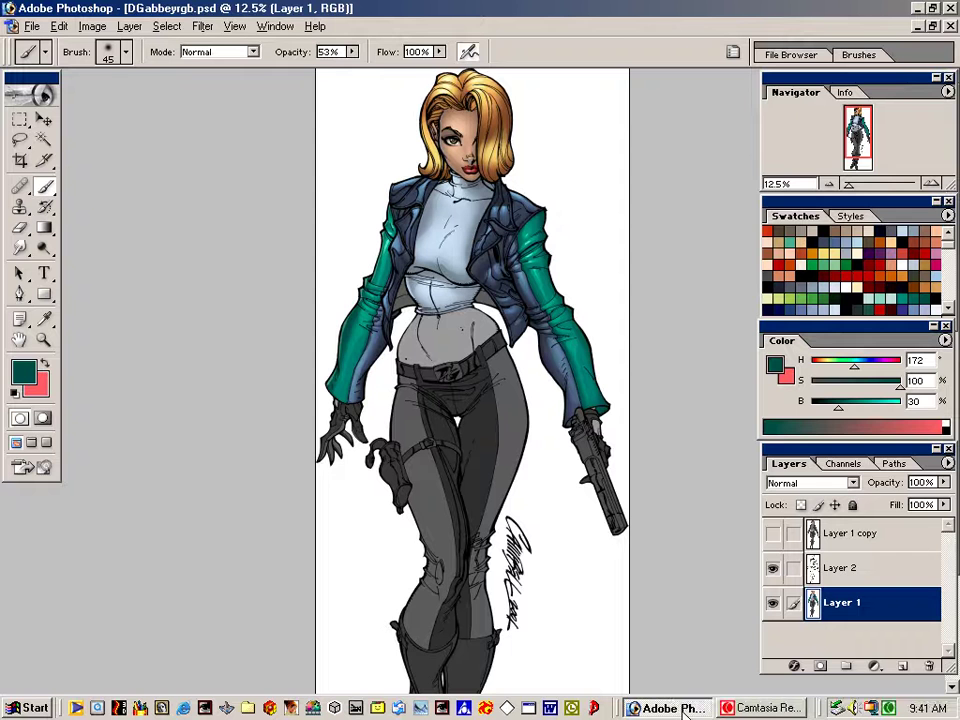
key(ctrl+plus)
key(ctrl+plus)
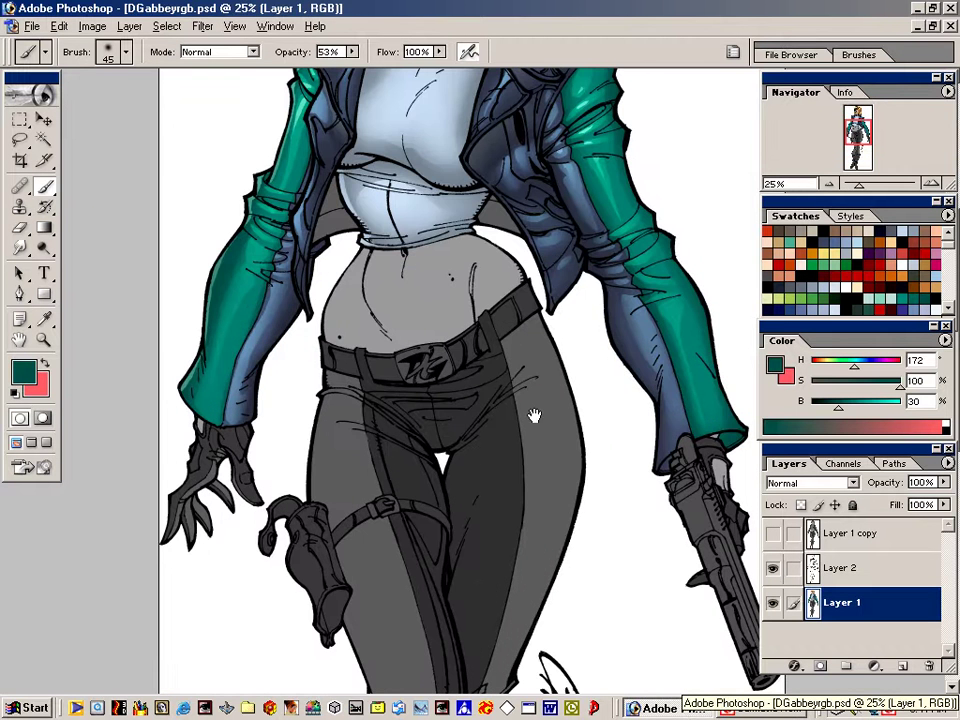
drag(534, 415, 540, 606)
drag(550, 482, 559, 519)
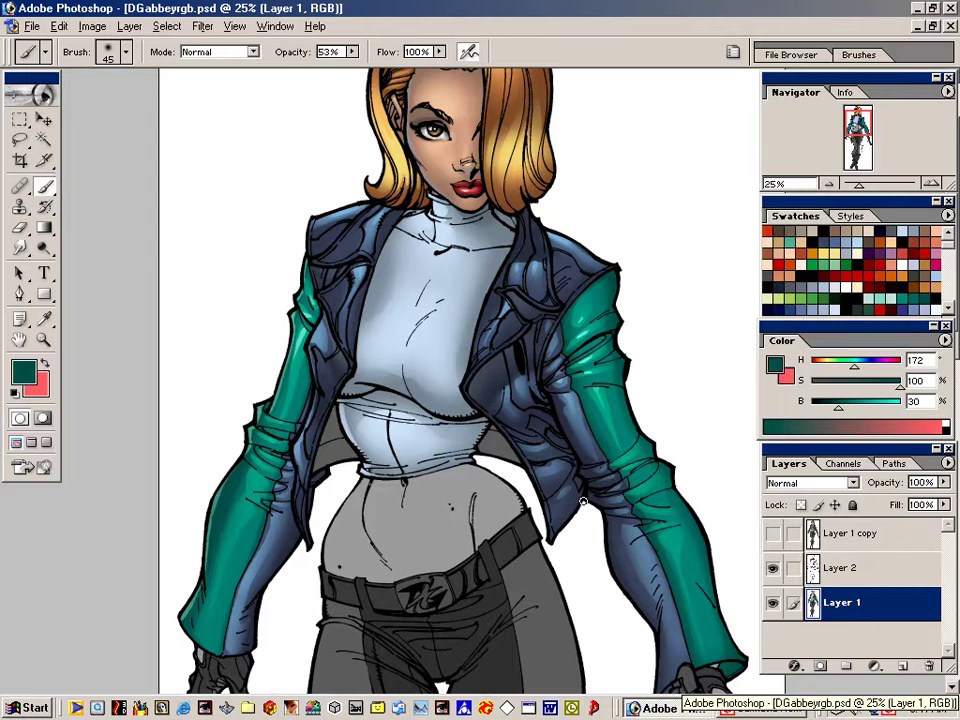
key(w)
click(442, 521)
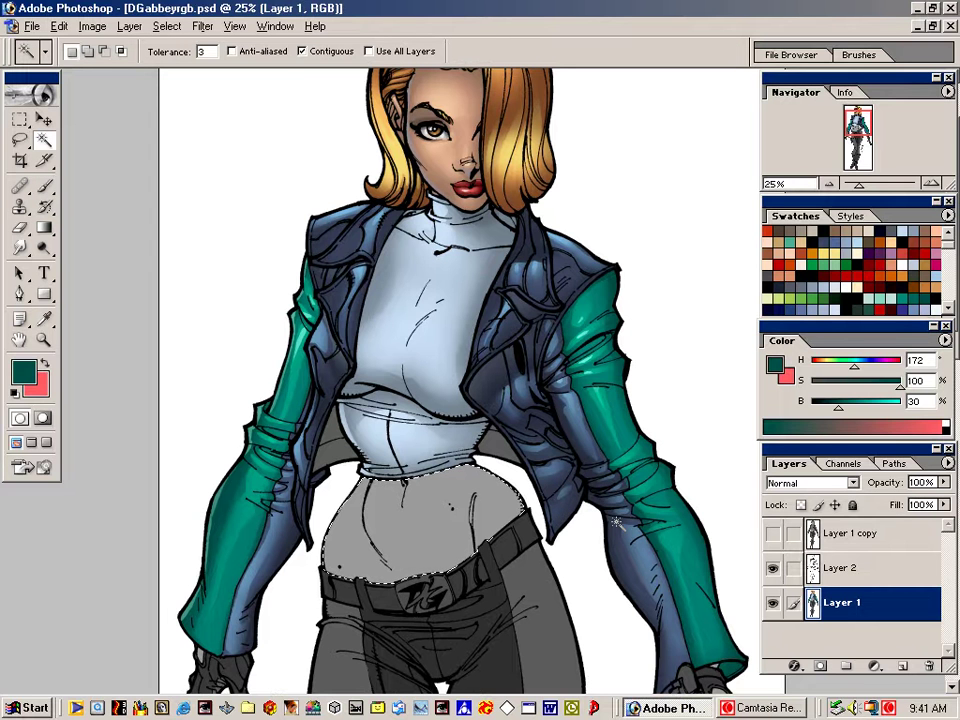
click(915, 249)
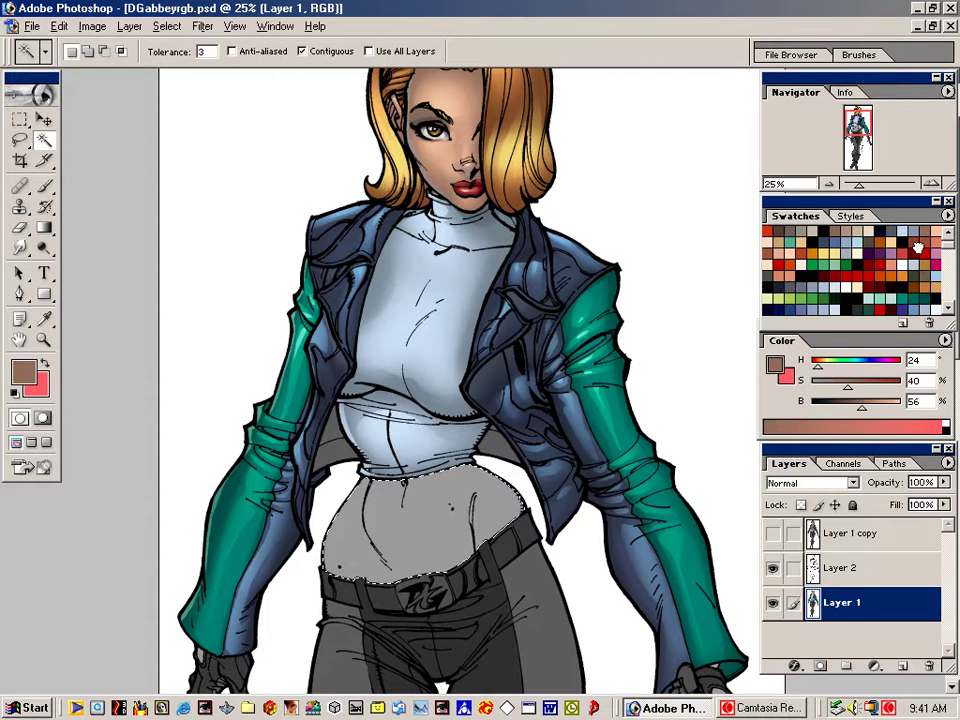
key(alt+BackSpace)
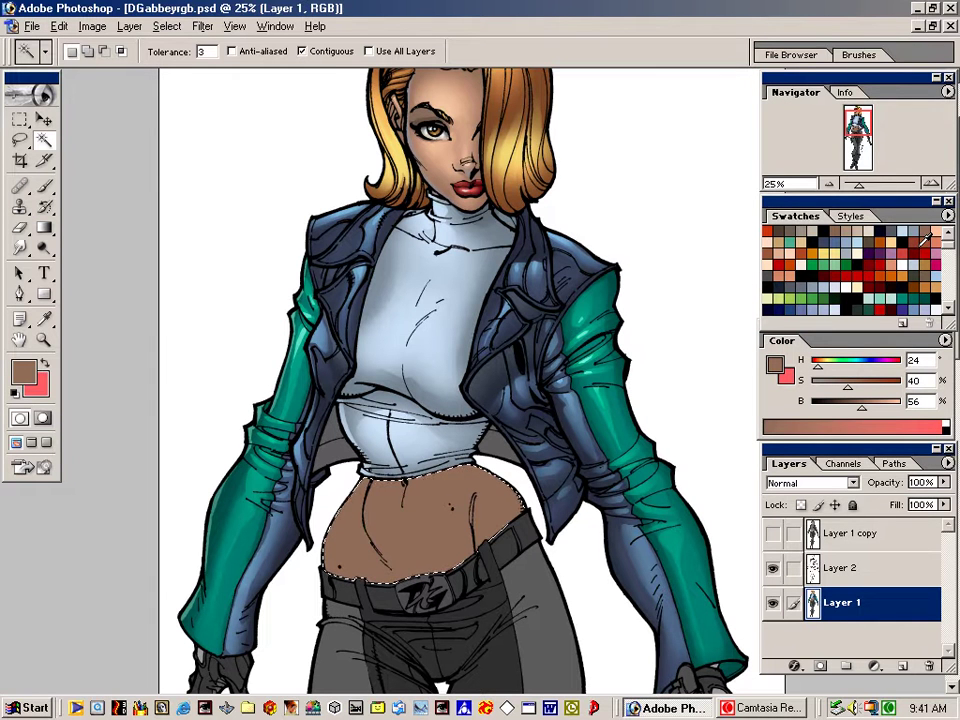
key(ctrl+d)
key(v)
Raise the skin colour's brightness to 100% and brush soft light tones over the midriff, using brush sizes between 175 and 200 px
key(b)
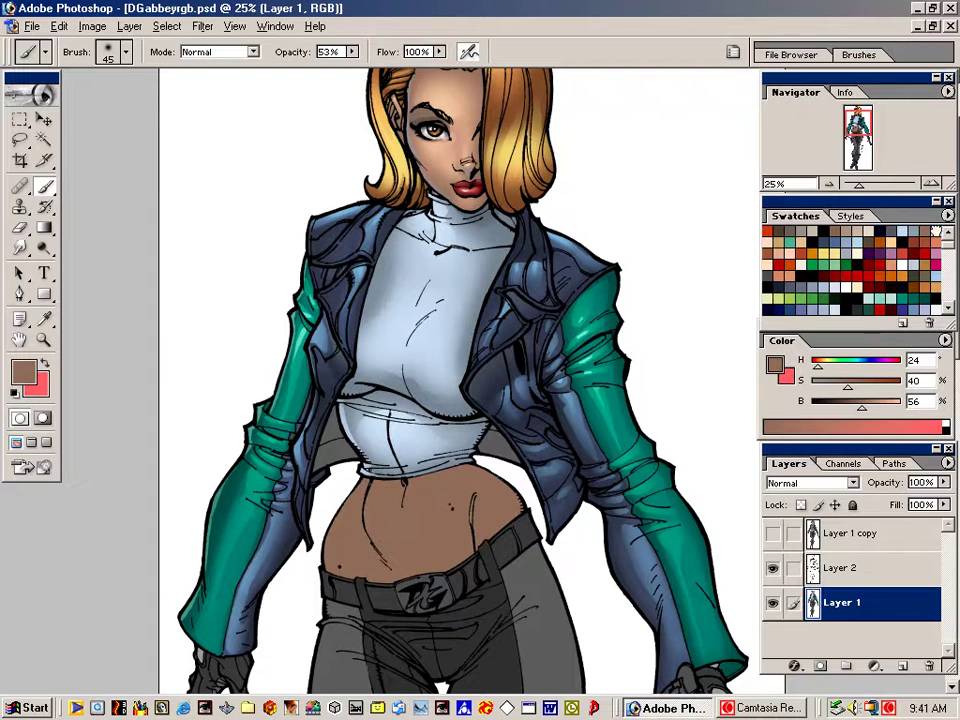
drag(862, 407, 902, 407)
key(bracketright)
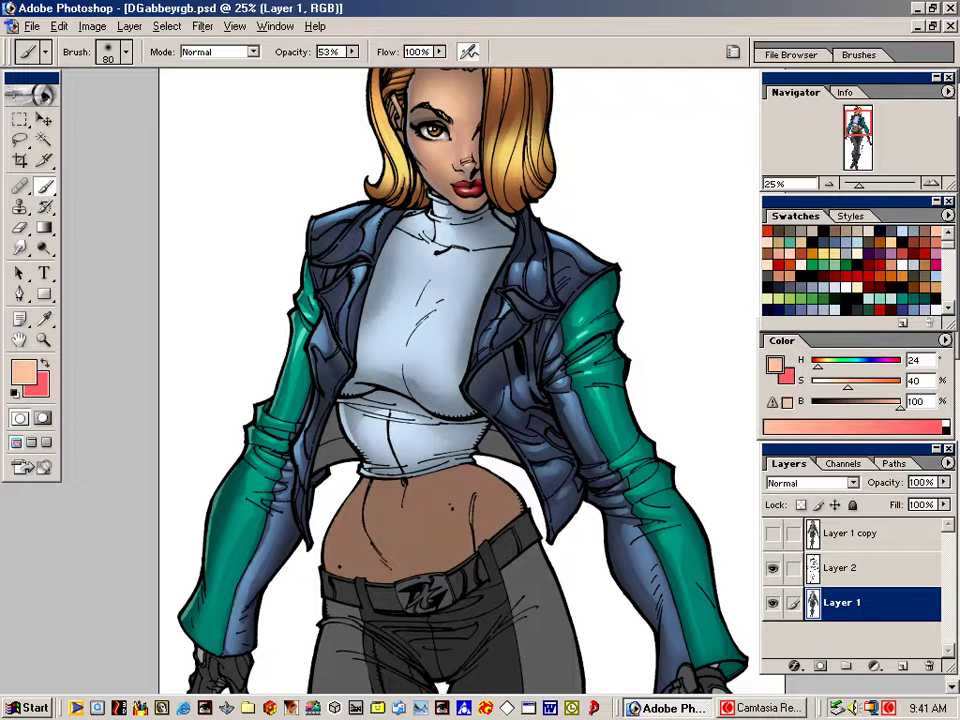
key(bracketright)
key(bracketright)
key(bracketright)
key(bracketright)
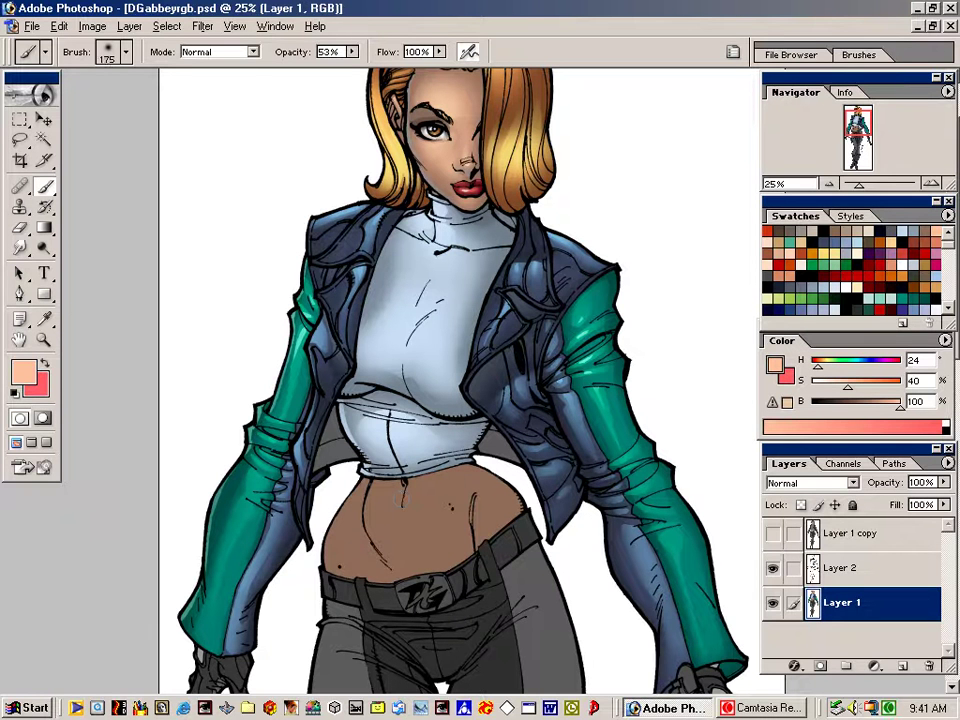
drag(391, 487, 402, 544)
key(bracketright)
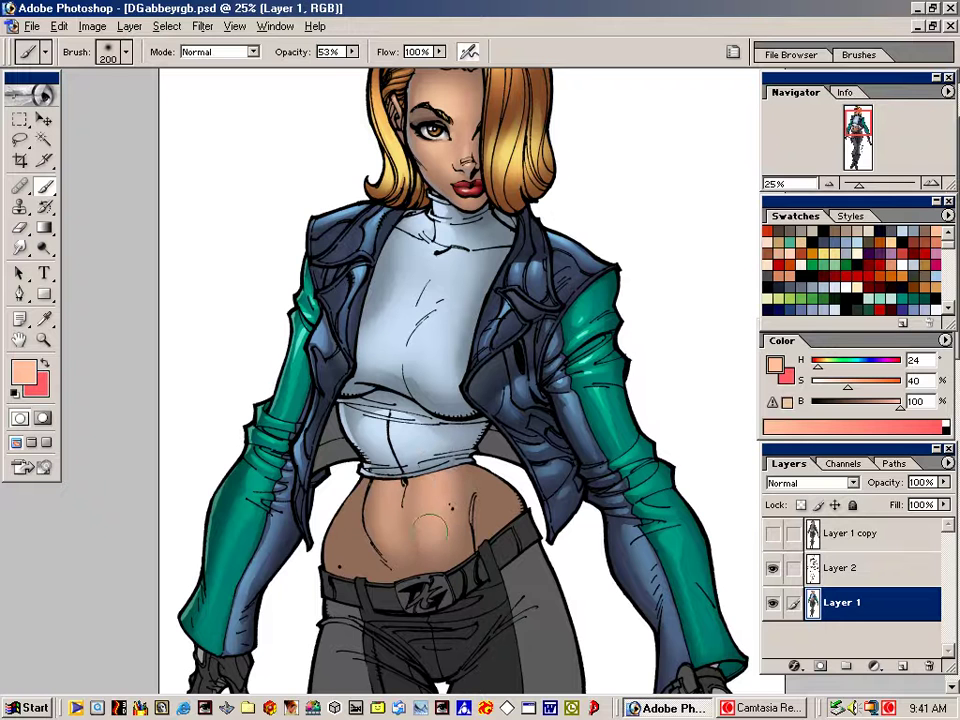
drag(409, 542, 437, 498)
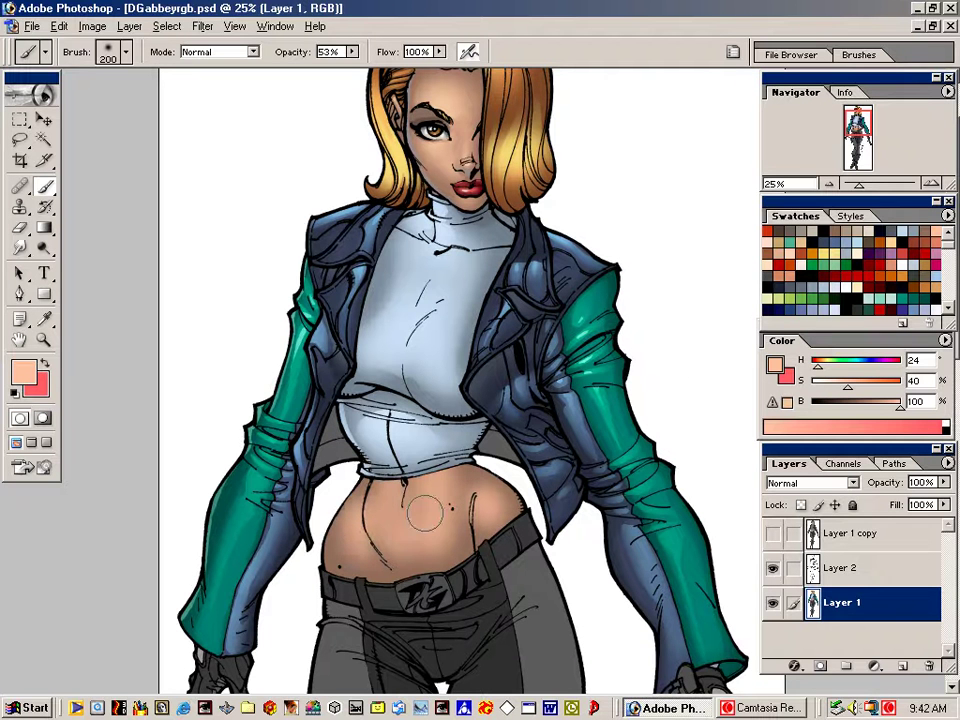
key(bracketleft)
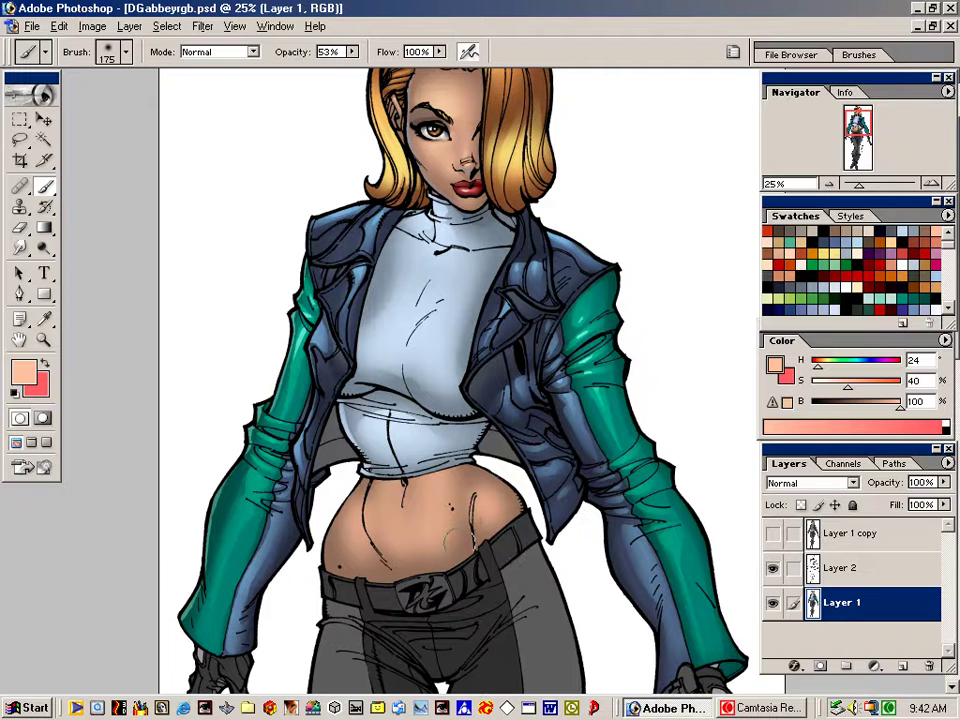
Enlarge the brush to 400 px, lasso curved highlight shapes across the abdomen muscles and hip, and hide the selection outline
key(bracketright)
key(bracketright)
key(bracketright)
key(bracketright)
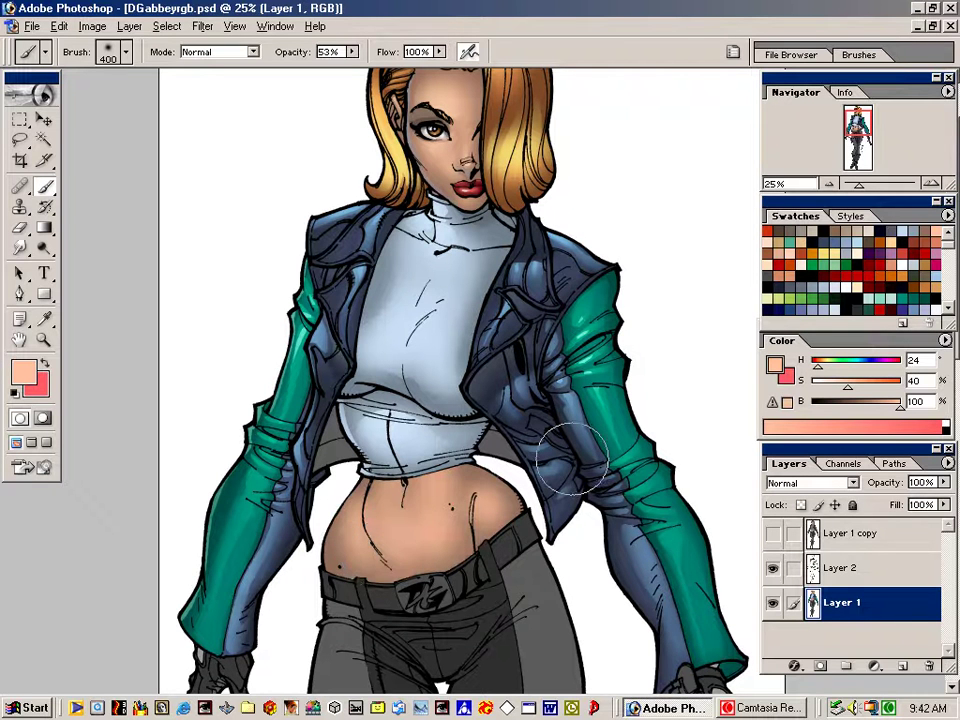
key(l)
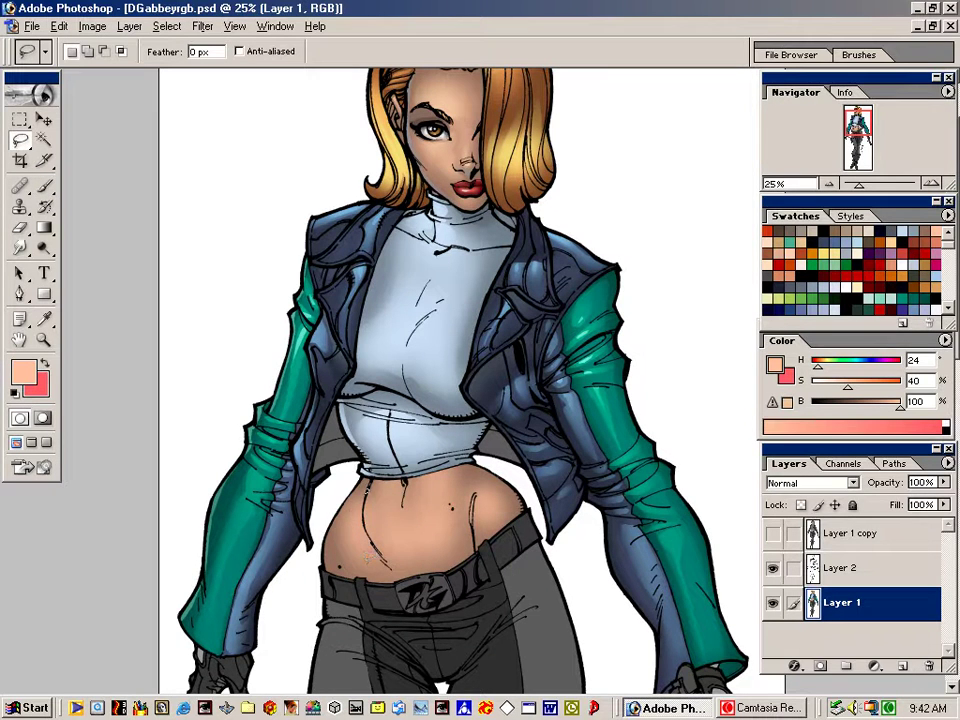
mouse_move(360, 496)
mouse_down()
mouse_move(343, 531)
mouse_move(362, 498)
mouse_move(396, 555)
mouse_move(401, 480)
mouse_move(376, 482)
mouse_move(406, 506)
mouse_move(455, 473)
mouse_move(440, 540)
mouse_up()
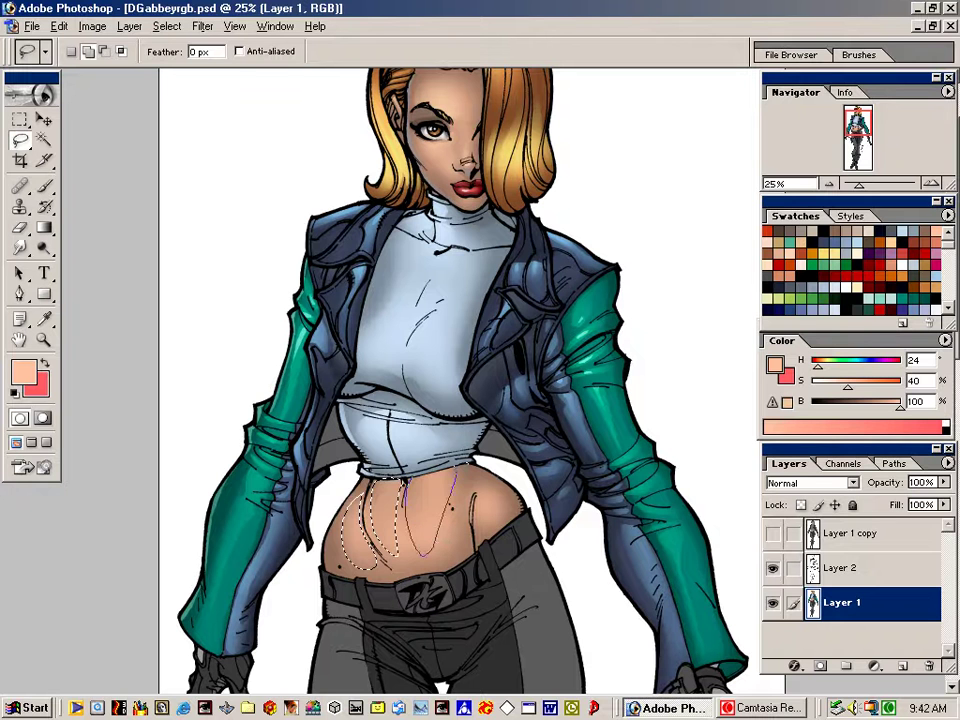
mouse_move(456, 471)
mouse_down()
mouse_move(472, 507)
mouse_move(503, 485)
mouse_move(491, 479)
mouse_up()
key(ctrl+h)
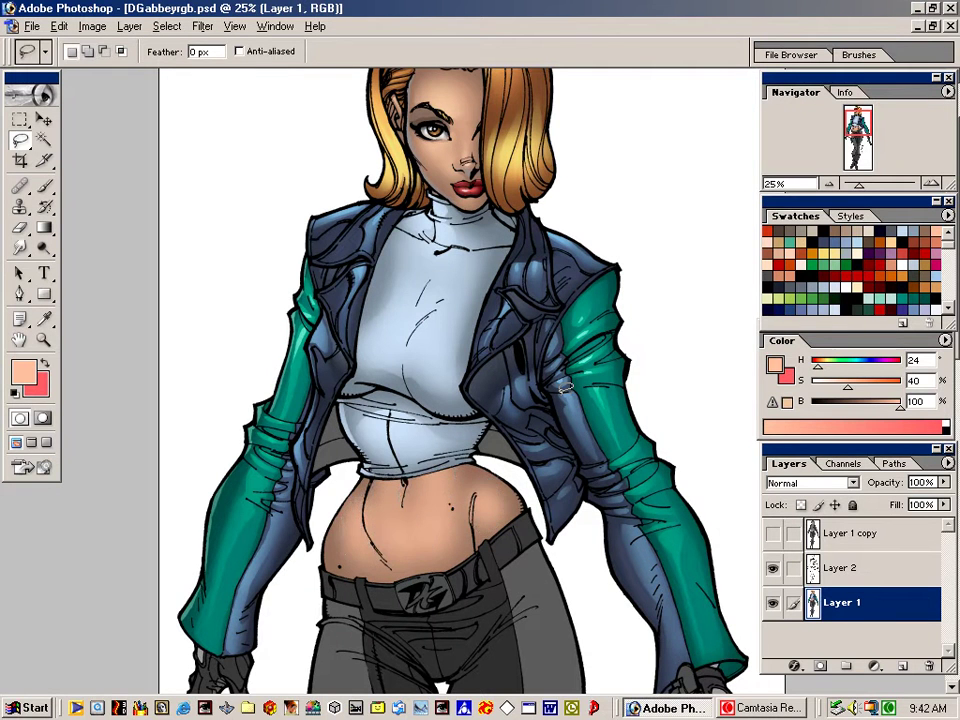
Brush pale peach highlights into the selected abdomen shapes, undoing a stroke and reducing the soft brush to 250 px and then 200 px
key(b)
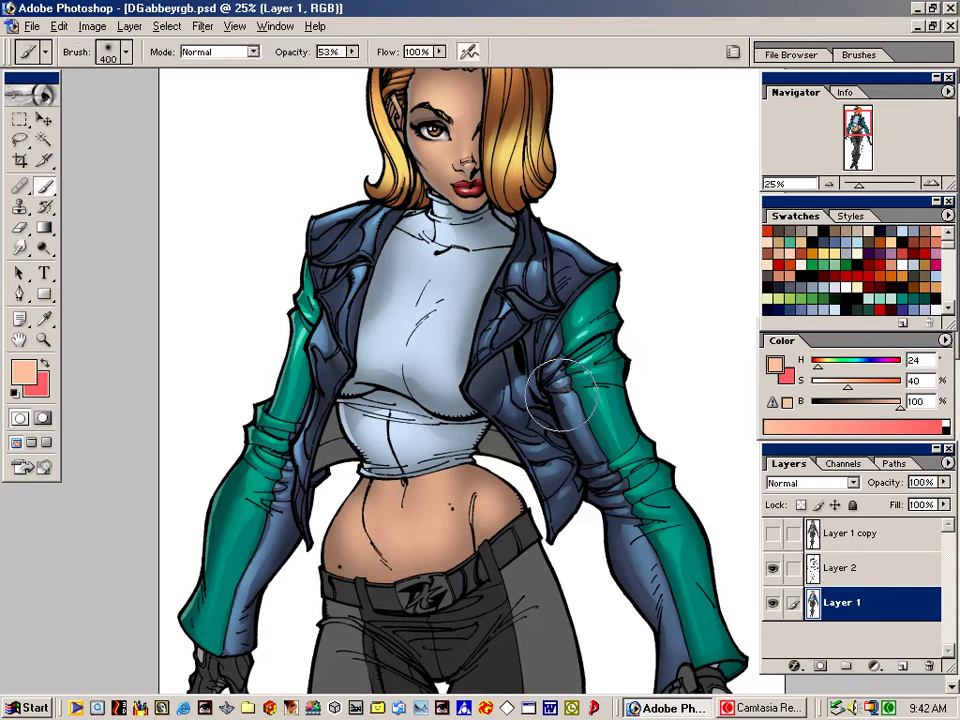
key(bracketleft)
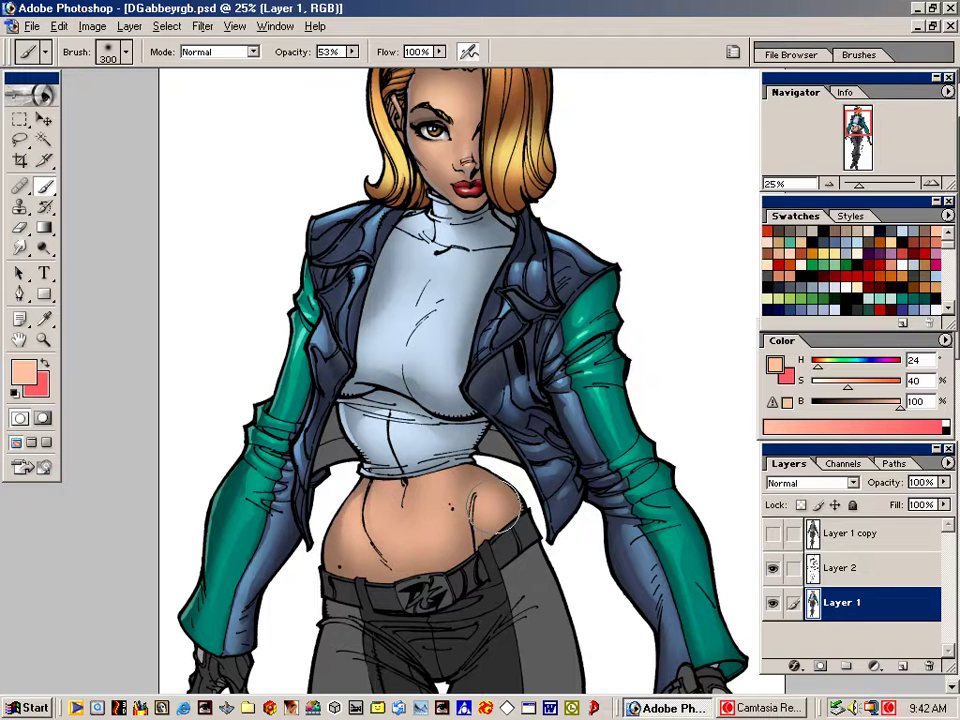
key(ctrl+z)
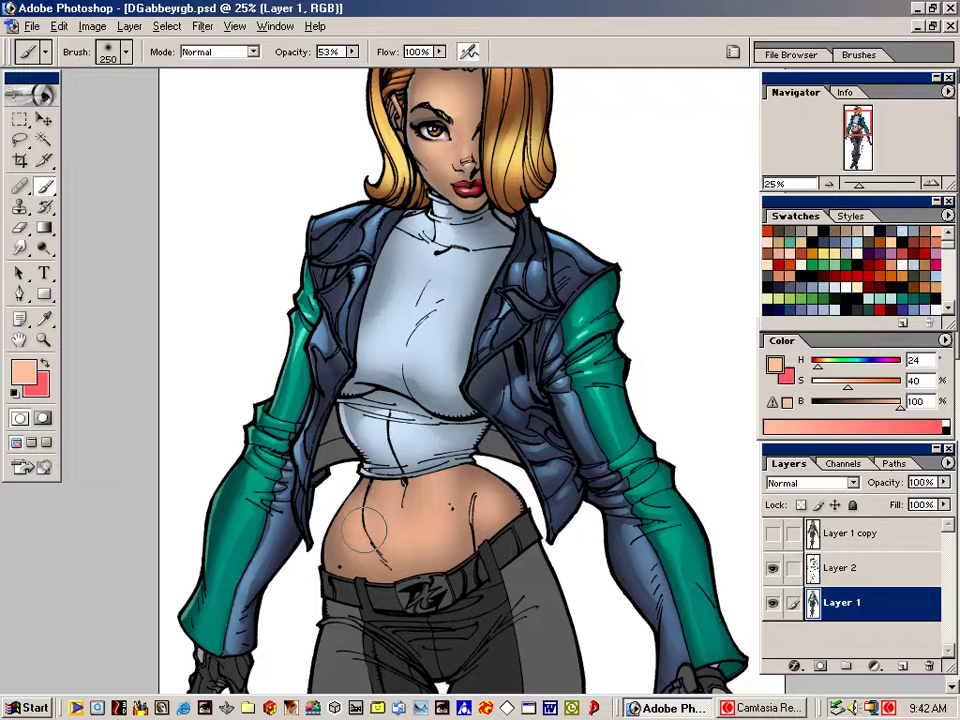
key(bracketleft)
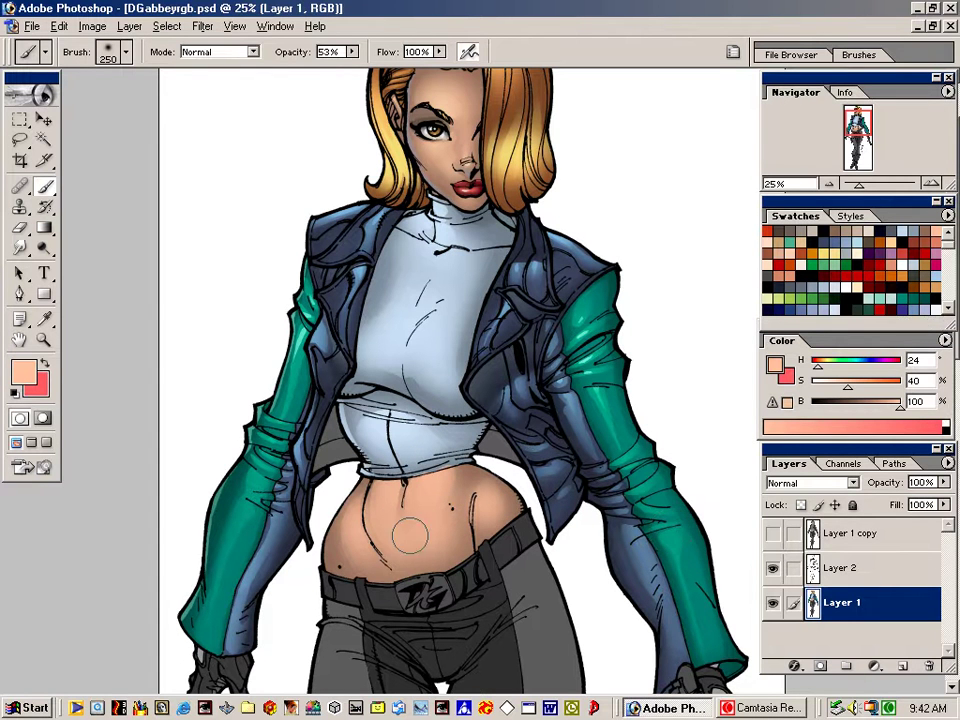
key(bracketleft)
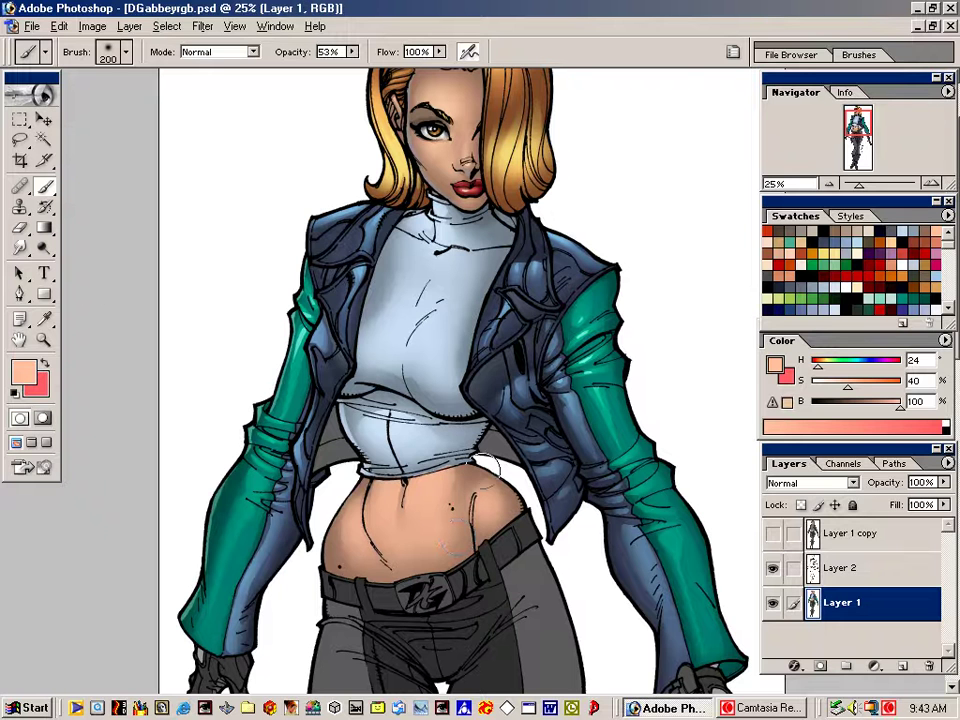
key(l)
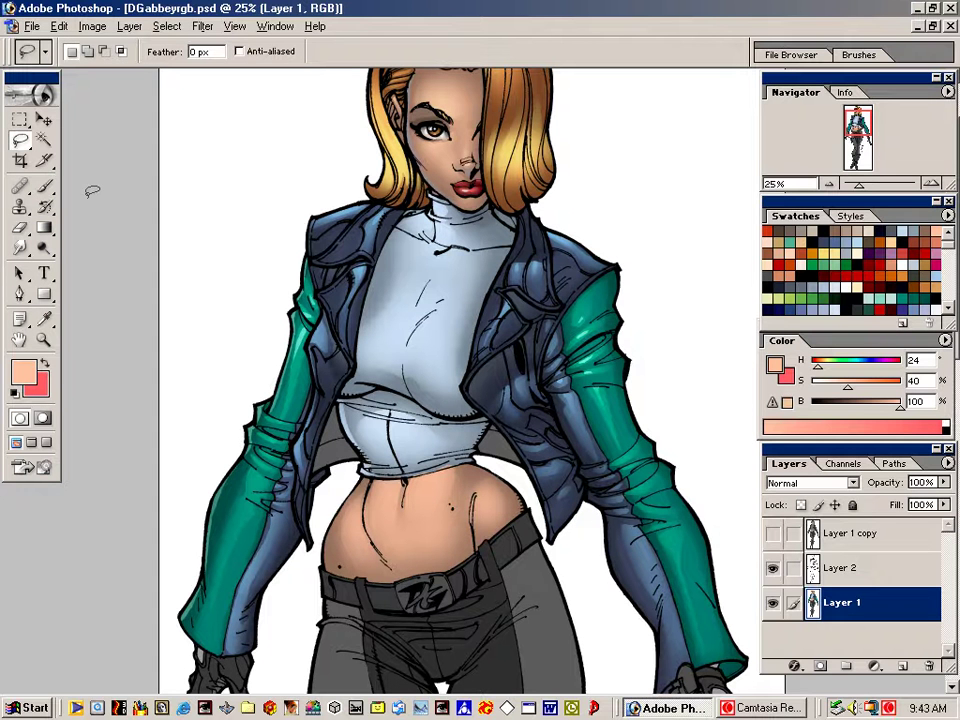
Touch up the border between the shirt hem and midriff with a 20 px Pencil, sampling the shirt's grey-blue shadow (H 209, S 20, B 62)
key(b)
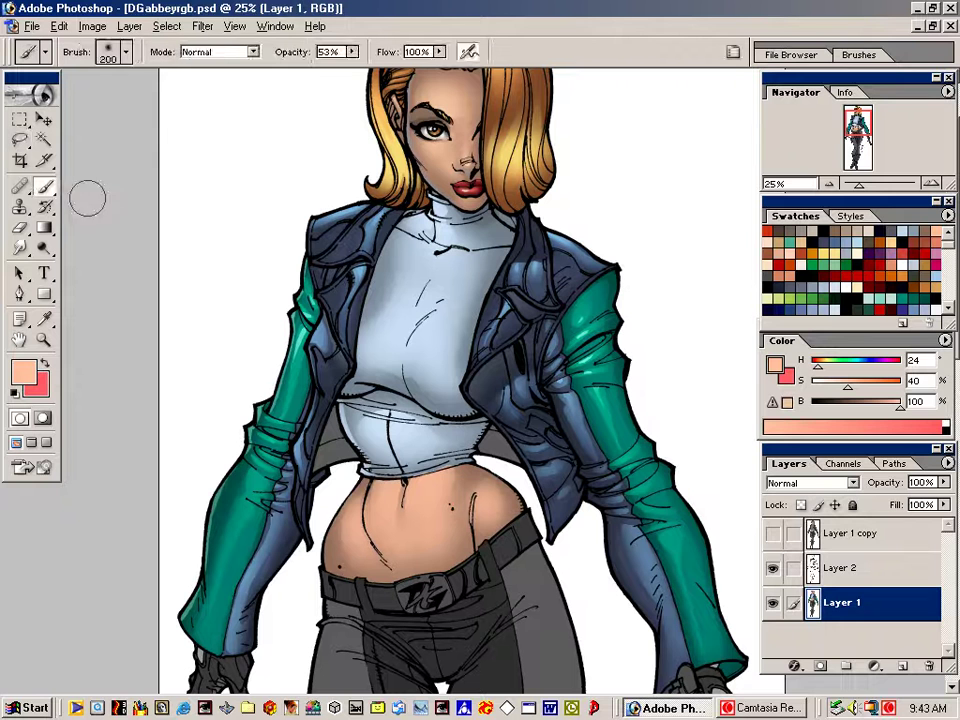
key(shift+b)
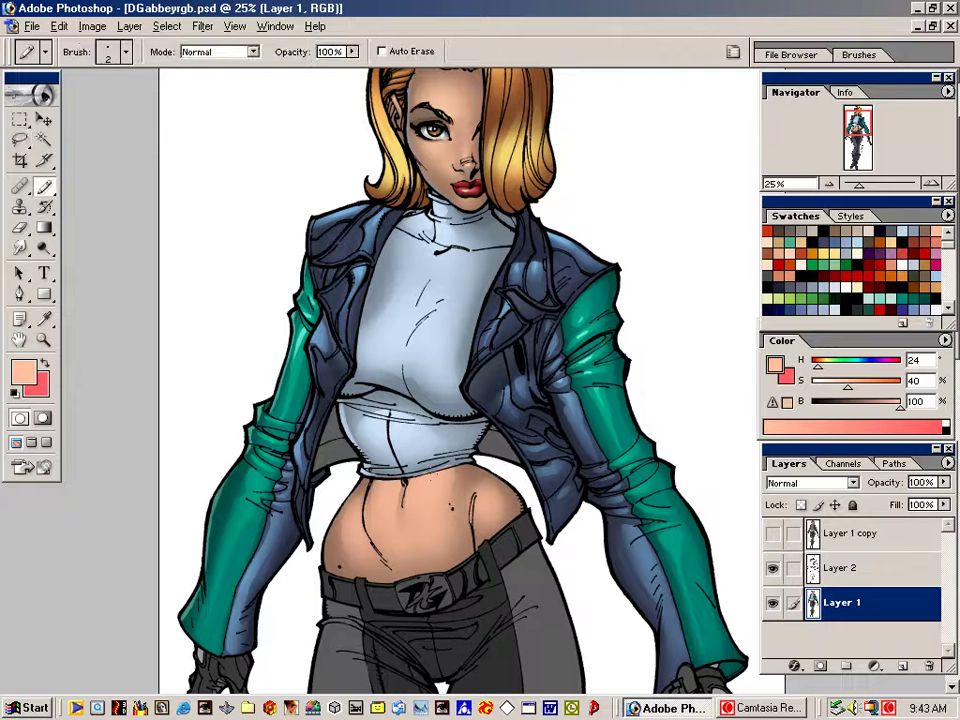
key(bracketright)
key(bracketright)
key(bracketright)
key(bracketright)
key(bracketright)
key(bracketright)
key(bracketright)
key(bracketright)
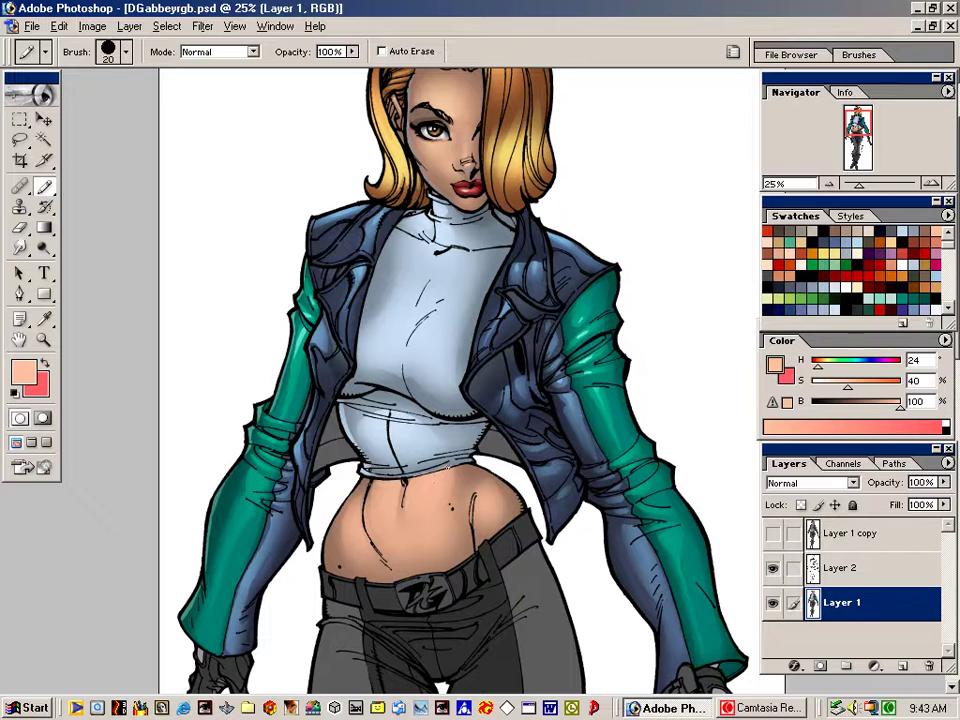
alt+click(344, 340)
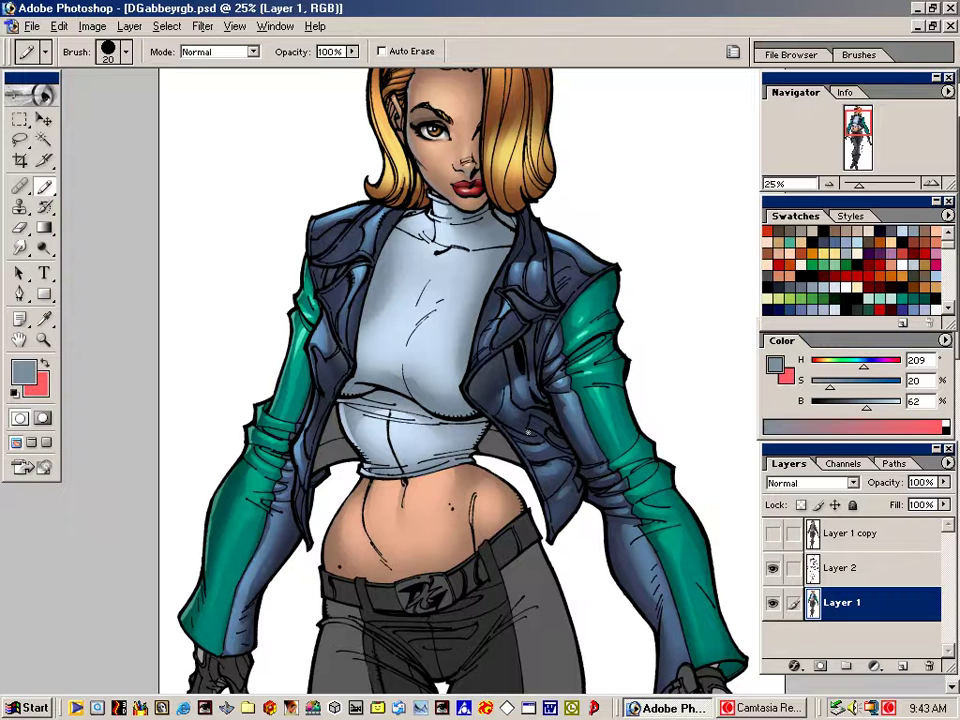
Lasso a thin strip along the waist's left edge and brush a pale blue rim light (H 211, S 20, B 87) into it at 175 px
key(shift+b)
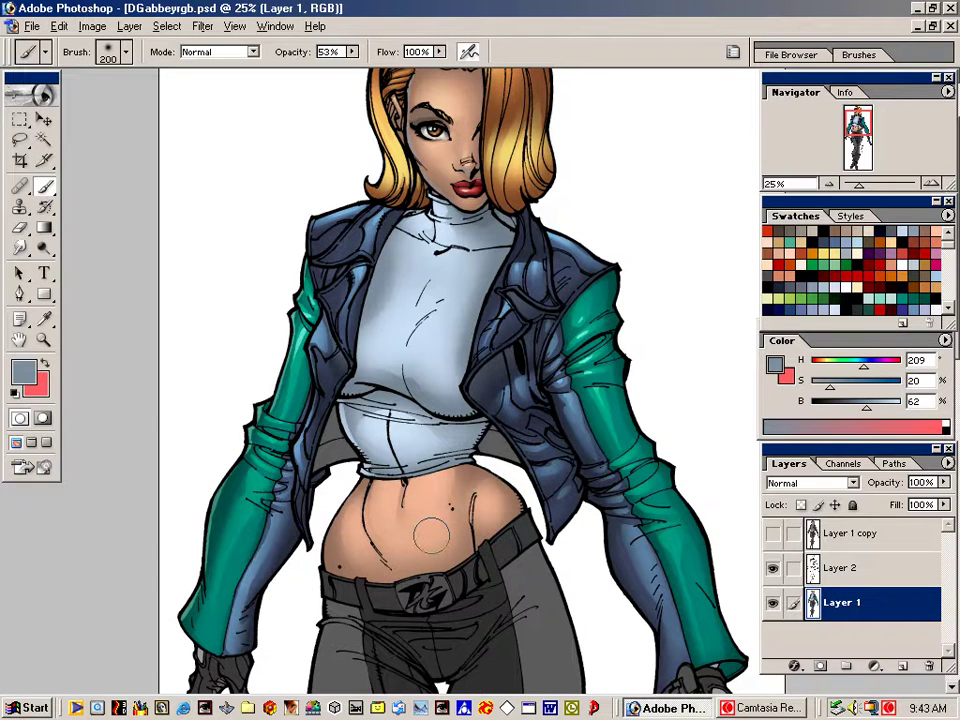
key(bracketleft)
alt+click(390, 512)
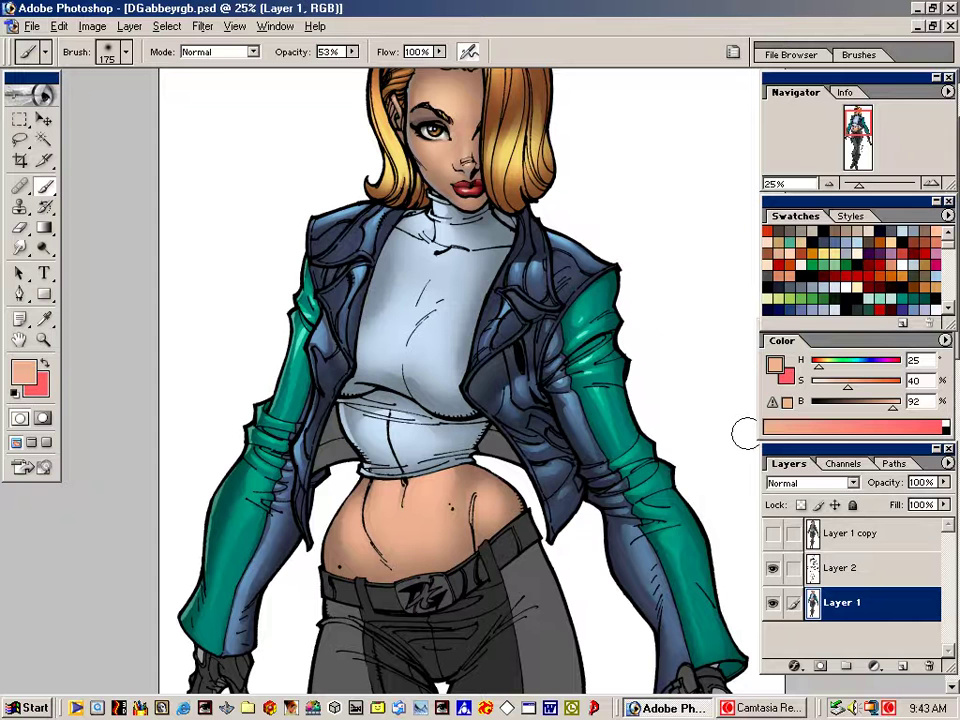
key(l)
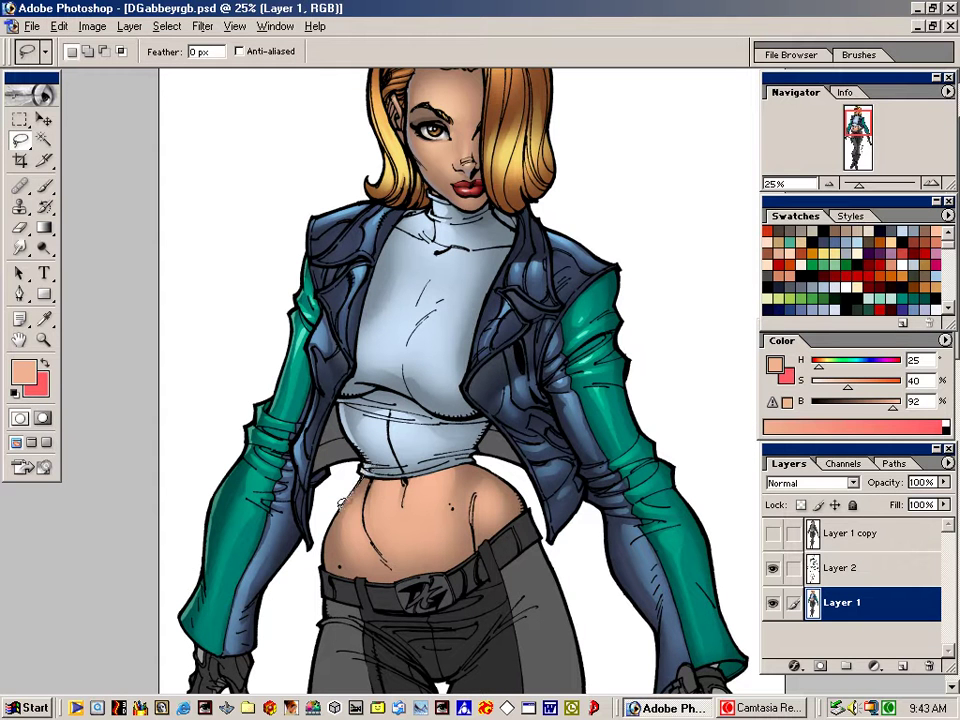
drag(338, 508, 321, 553)
drag(363, 474, 364, 476)
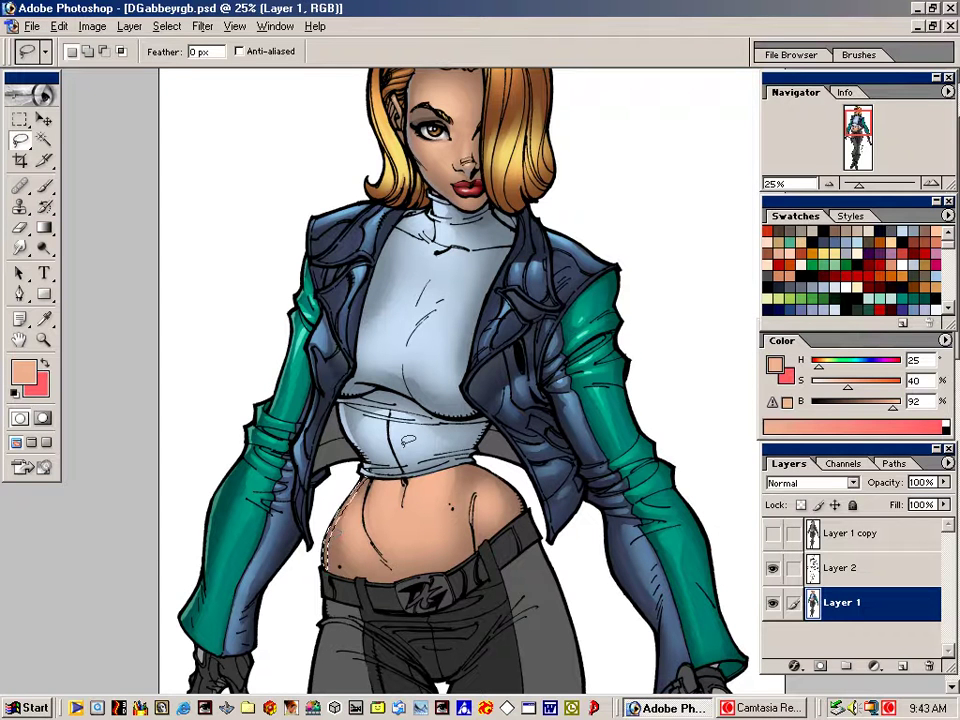
key(ctrl+d)
key(b)
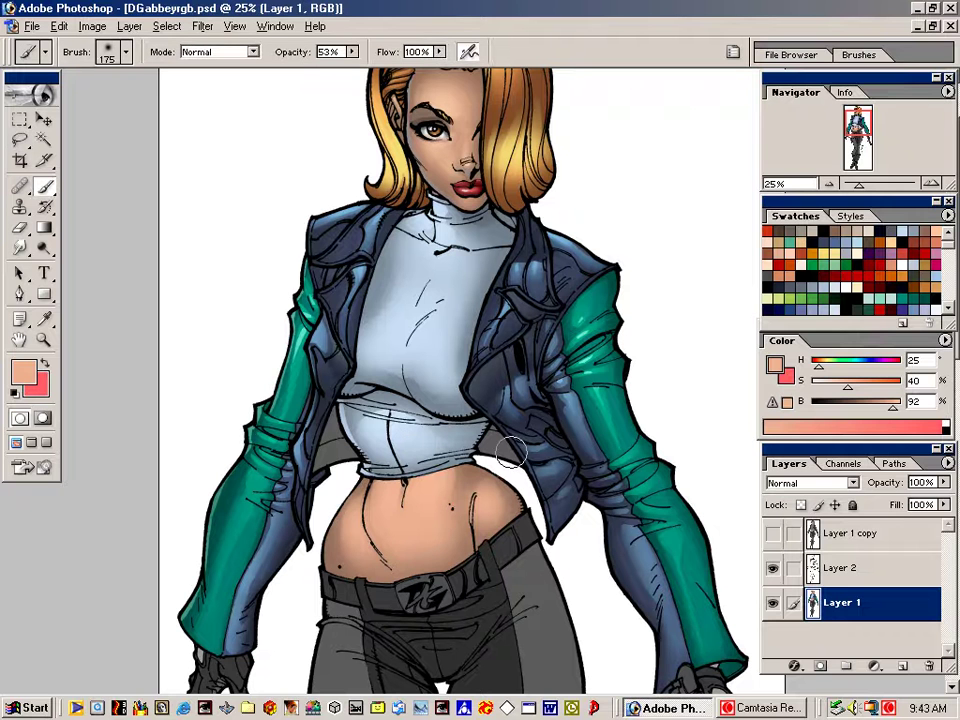
click(914, 232)
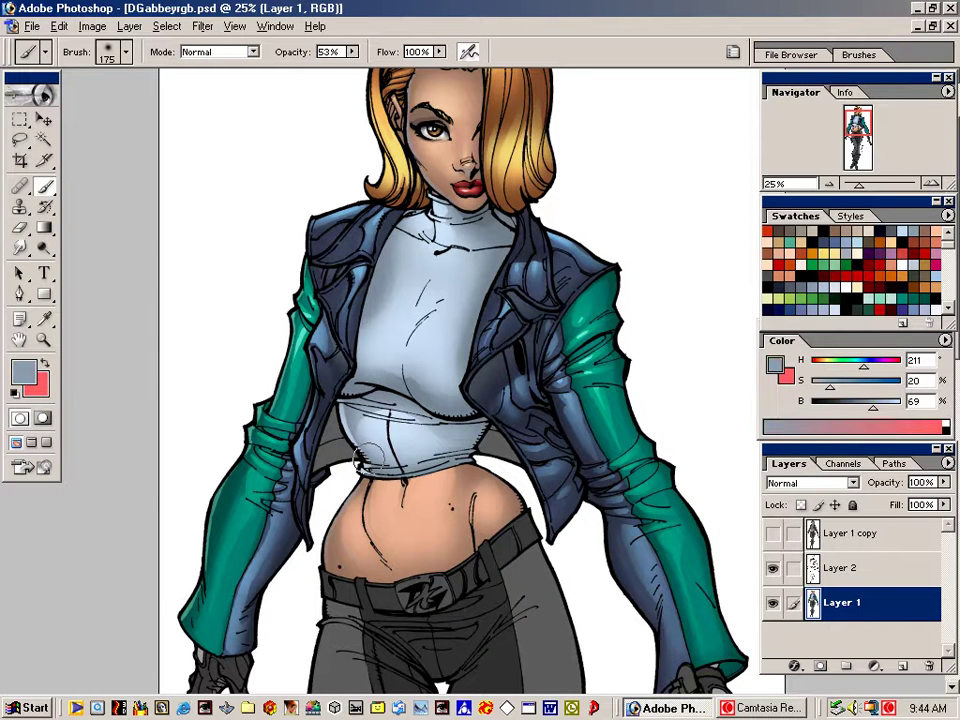
click(888, 408)
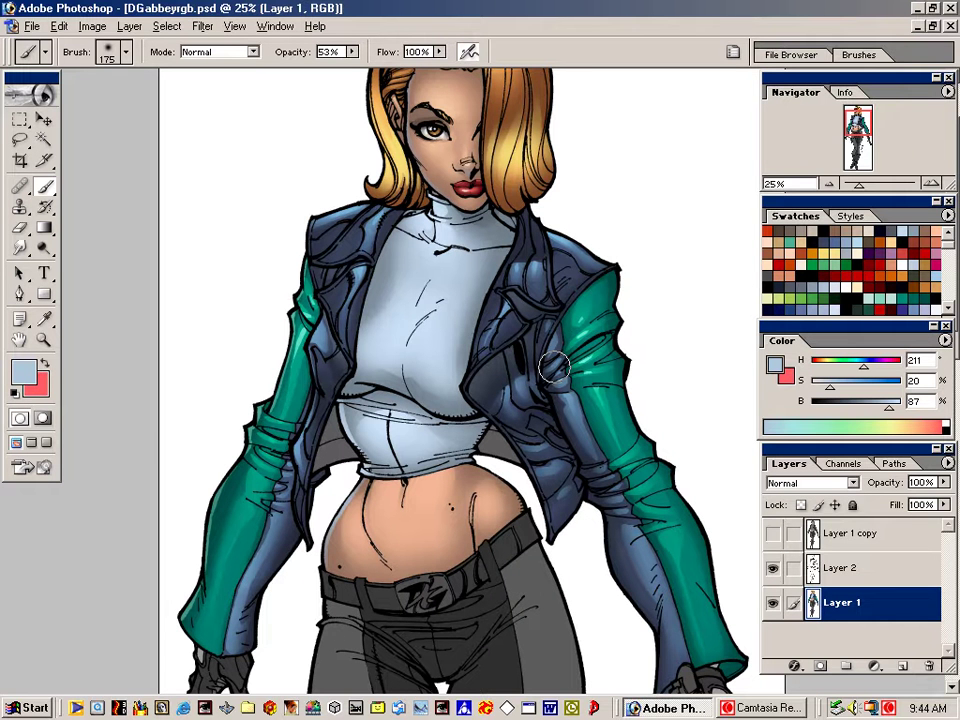
Lasso a narrow band of skin under the shirt hem and brush a brown cast shadow into it, sampling H 25, S 41, B 60
key(ctrl+plus)
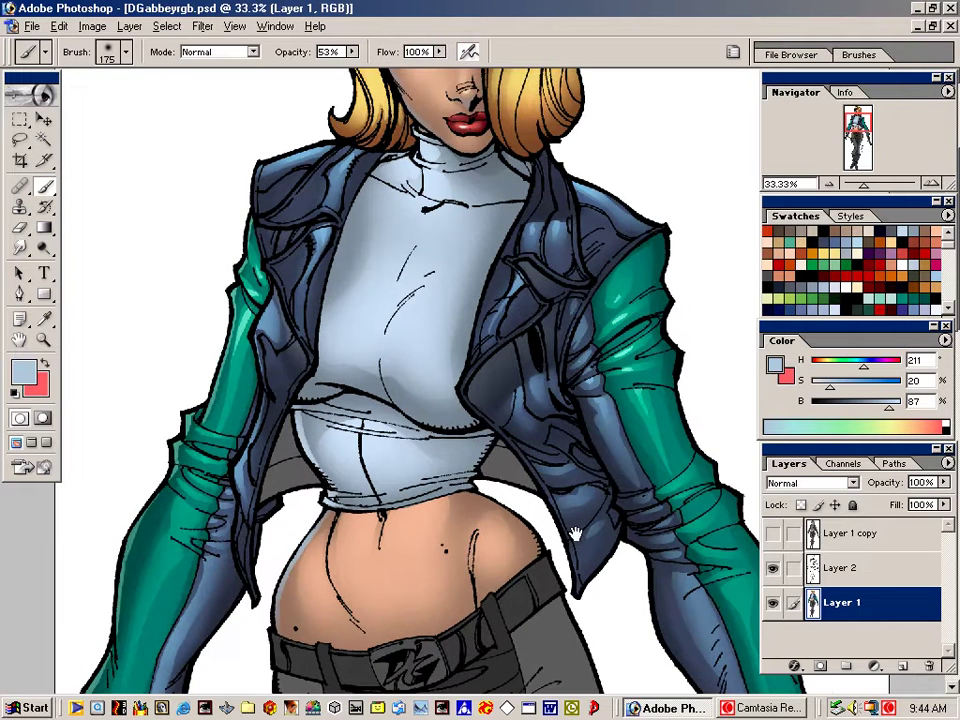
drag(579, 490, 596, 428)
key(l)
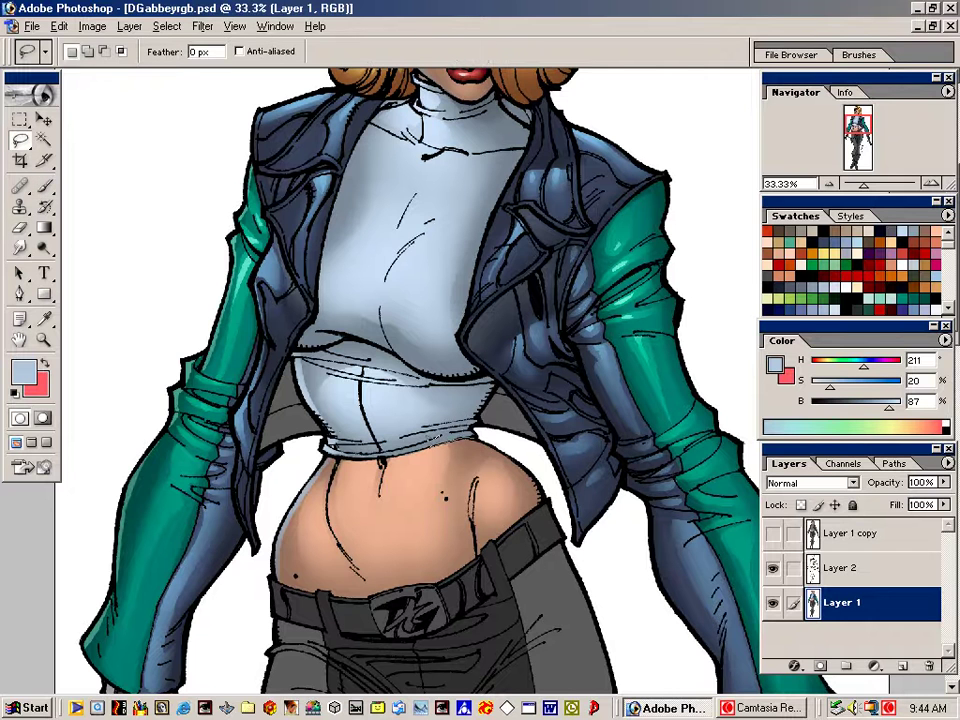
mouse_move(393, 453)
mouse_down()
mouse_move(340, 453)
mouse_move(428, 452)
mouse_move(480, 435)
mouse_up()
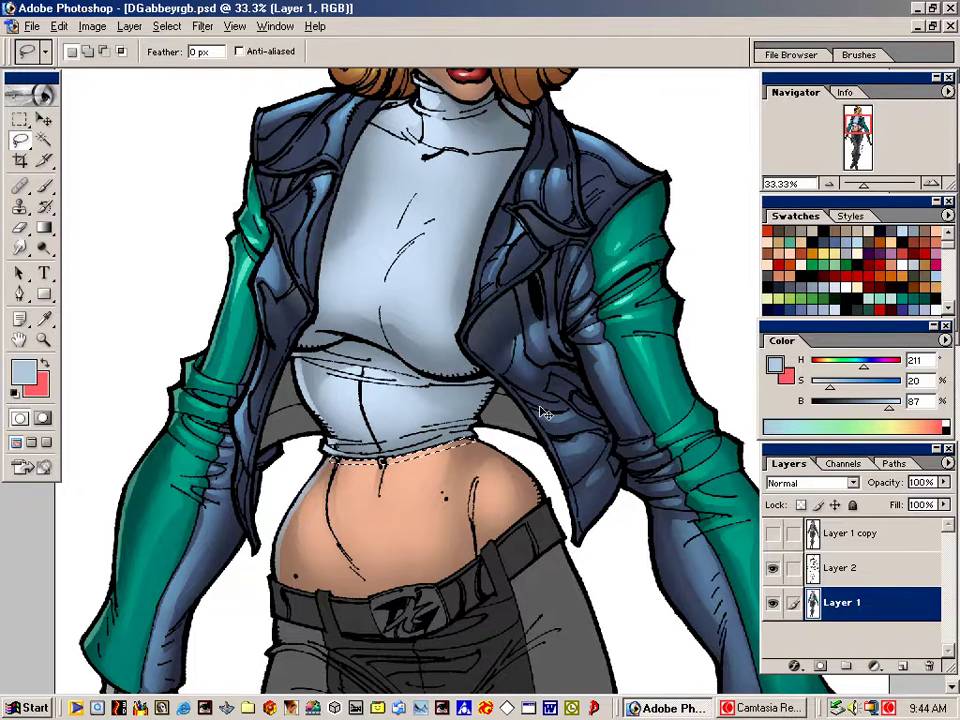
key(ctrl+d)
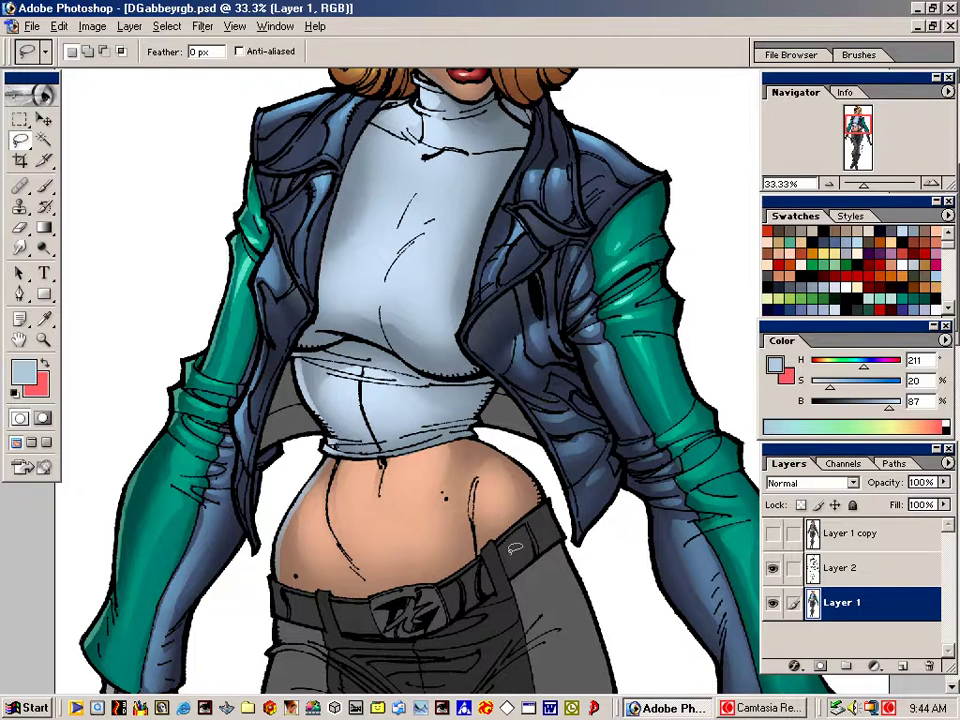
key(b)
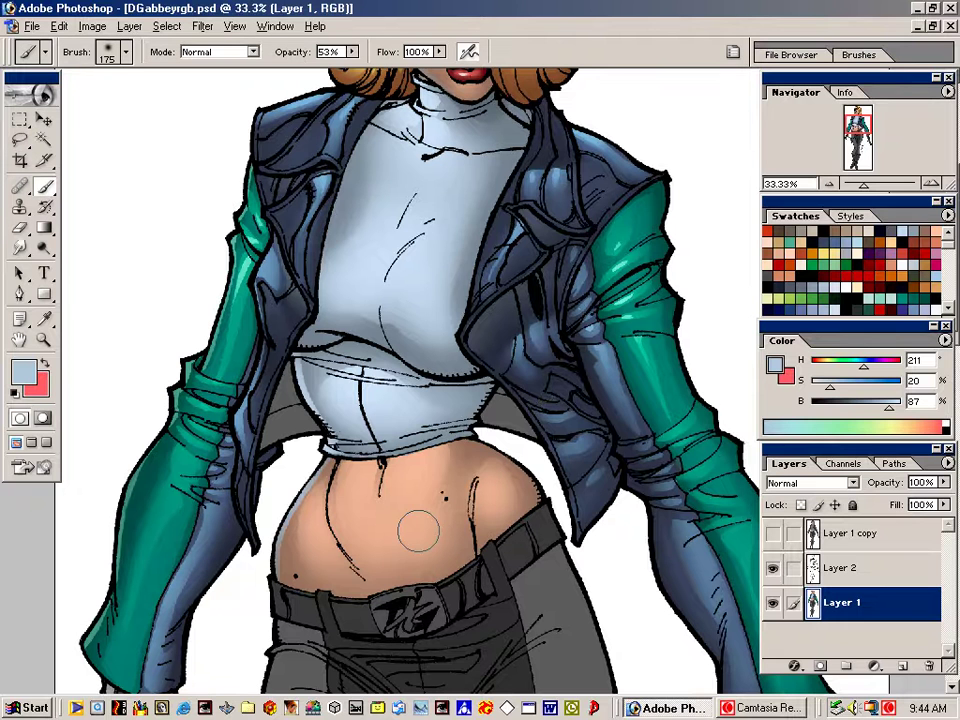
alt+click(292, 563)
drag(438, 456, 352, 459)
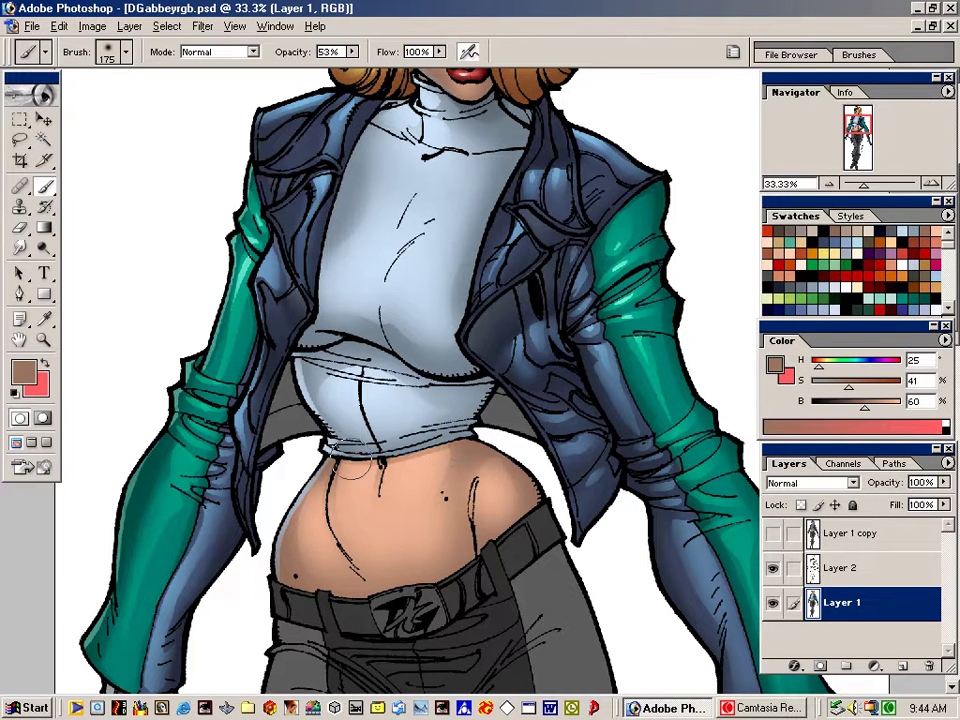
alt+click(460, 451)
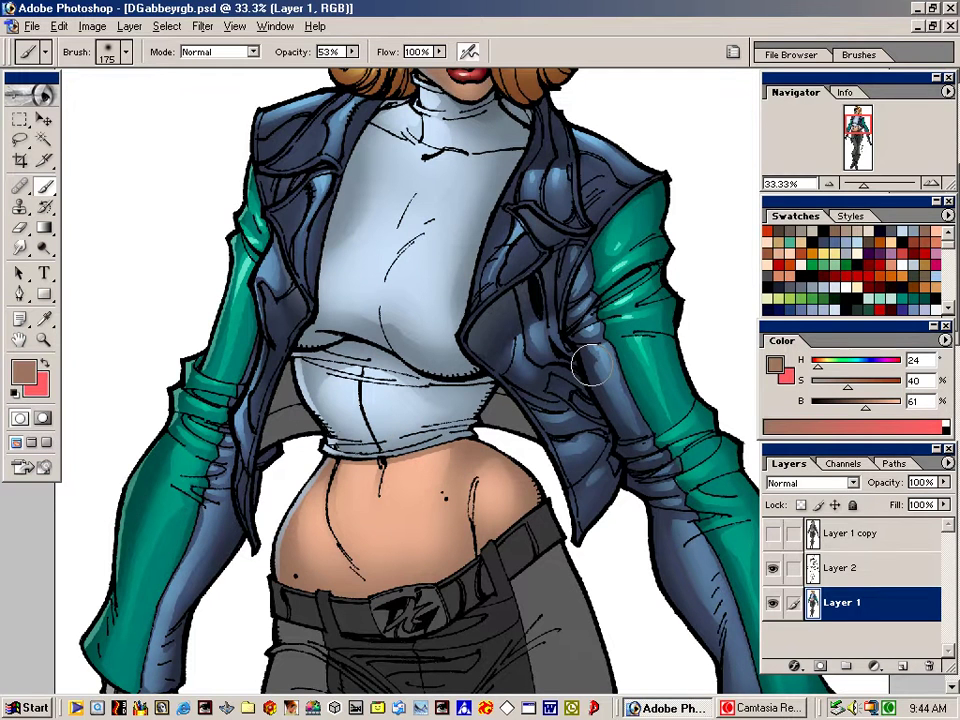
Select both visible parts of the grey jacket lining with the Magic Wand and brush them dark teal (H 172, S 100, B 29)
key(ctrl+minus)
key(ctrl+minus)
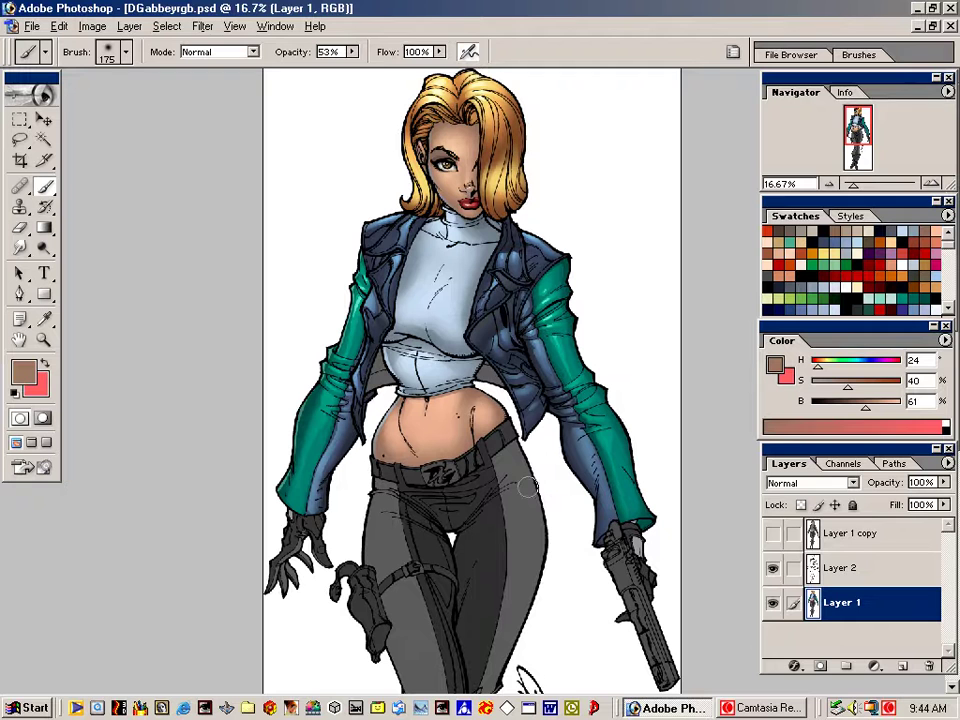
key(w)
click(381, 377)
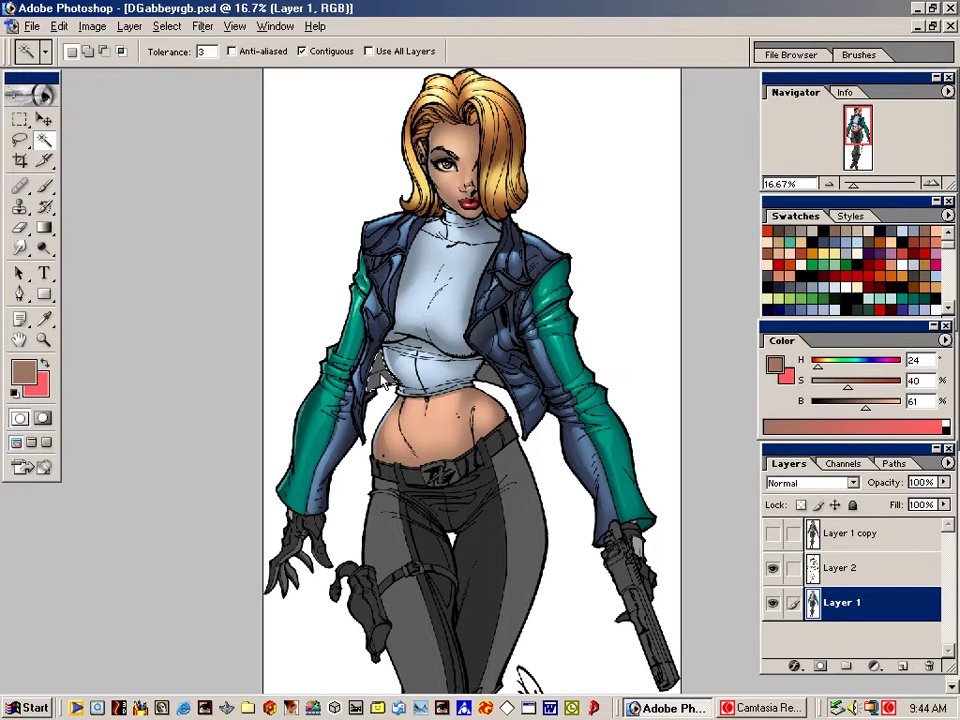
shift+click(488, 375)
key(v)
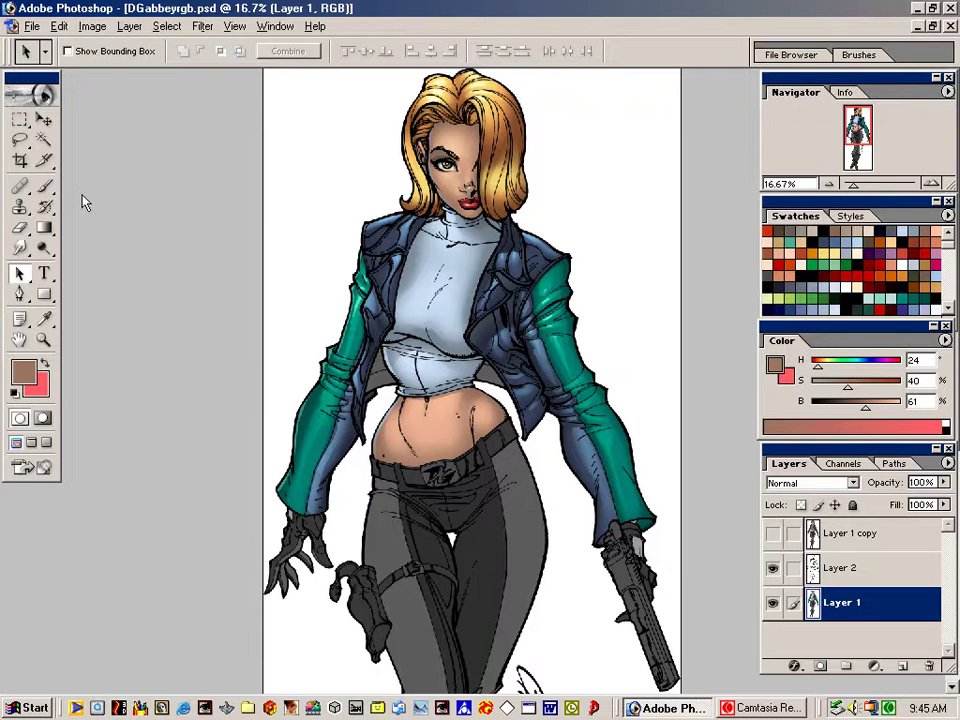
click(44, 186)
alt+click(572, 260)
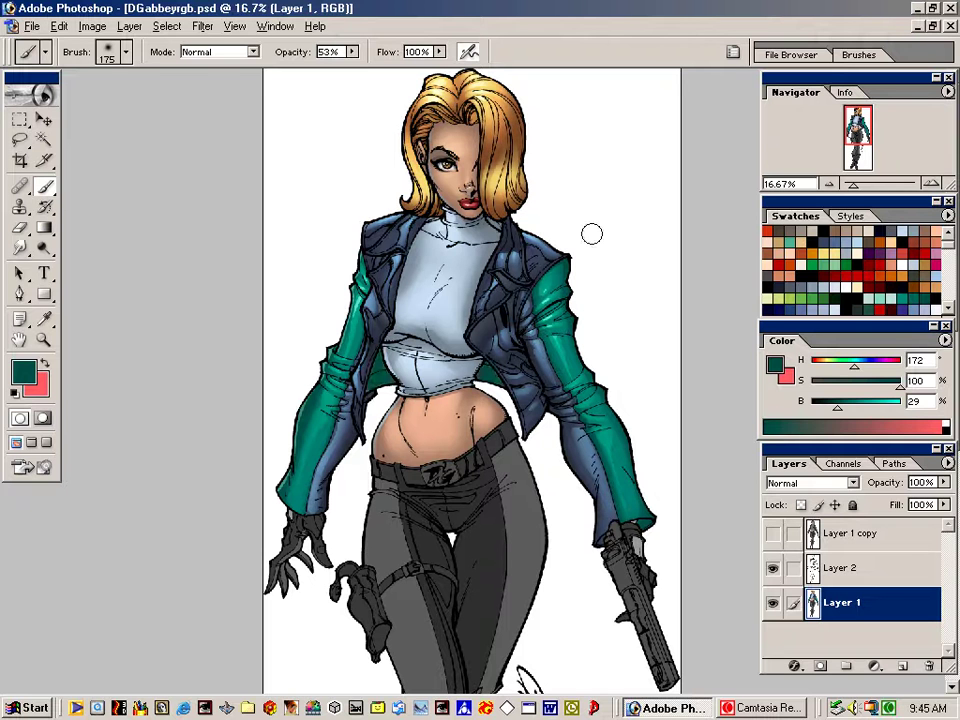
Enlarge the brush to 250 px and brush lighter teal (H 168, S 100, B 60) onto the jacket lining
key(bracketright)
key(bracketright)
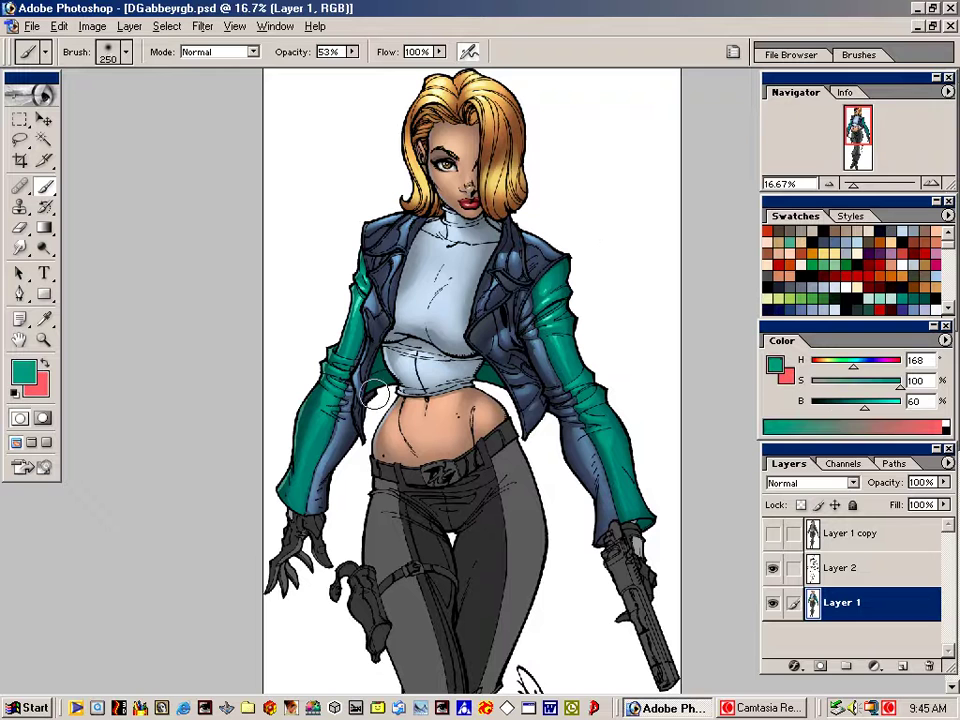
alt+click(373, 351)
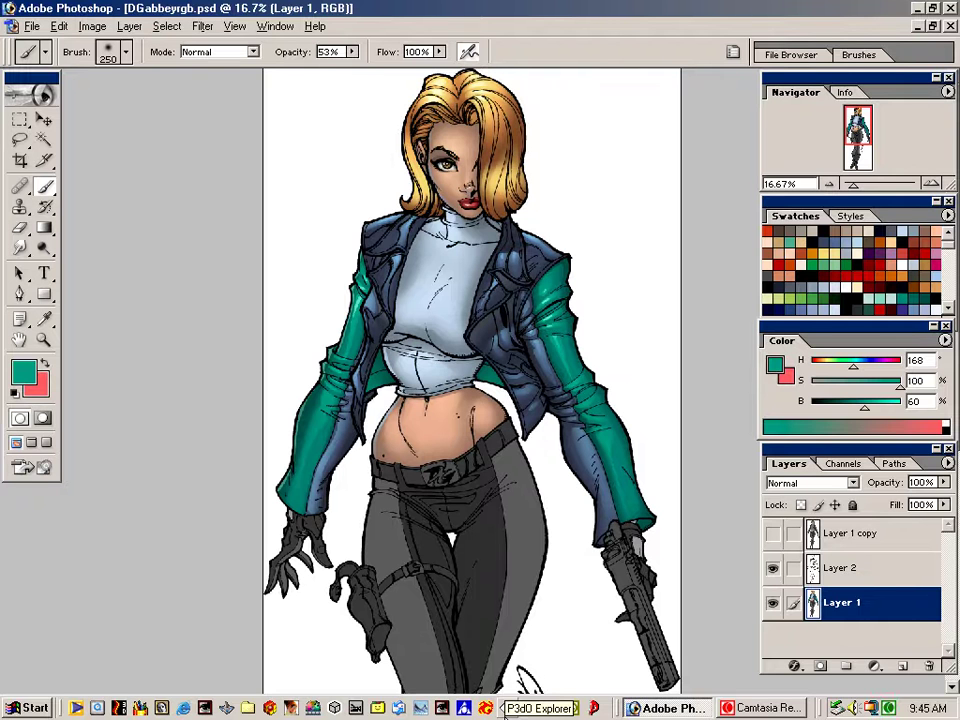
Select the glove areas on both hands with the Magic Wand and brush in the jacket's dark navy (H 226, S 39, B 30)
key(w)
click(311, 525)
shift+click(319, 538)
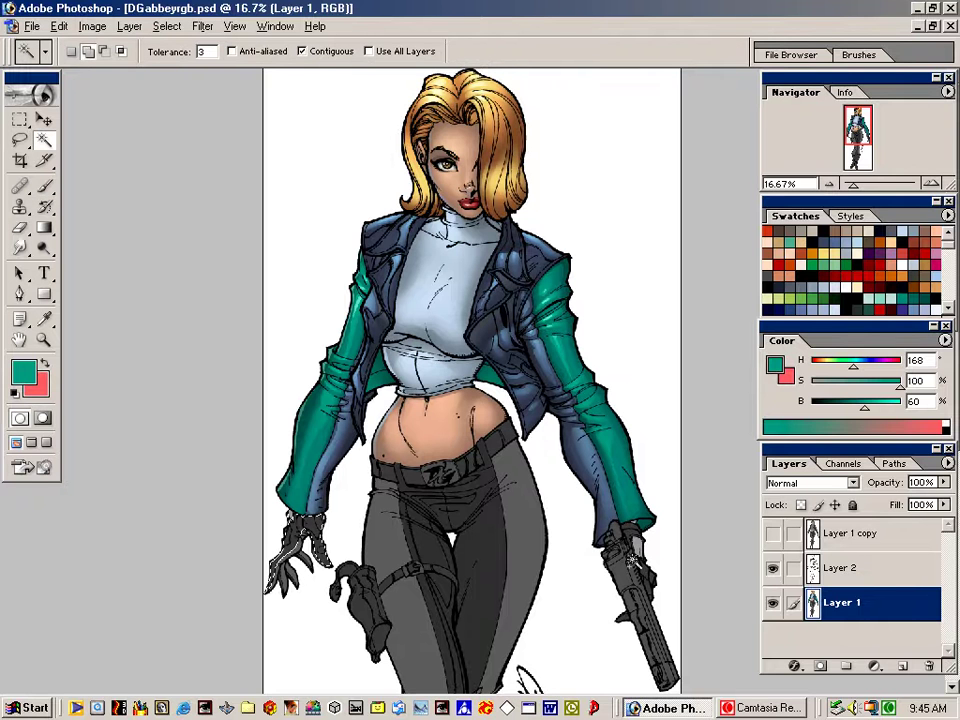
shift+click(631, 534)
key(shift)
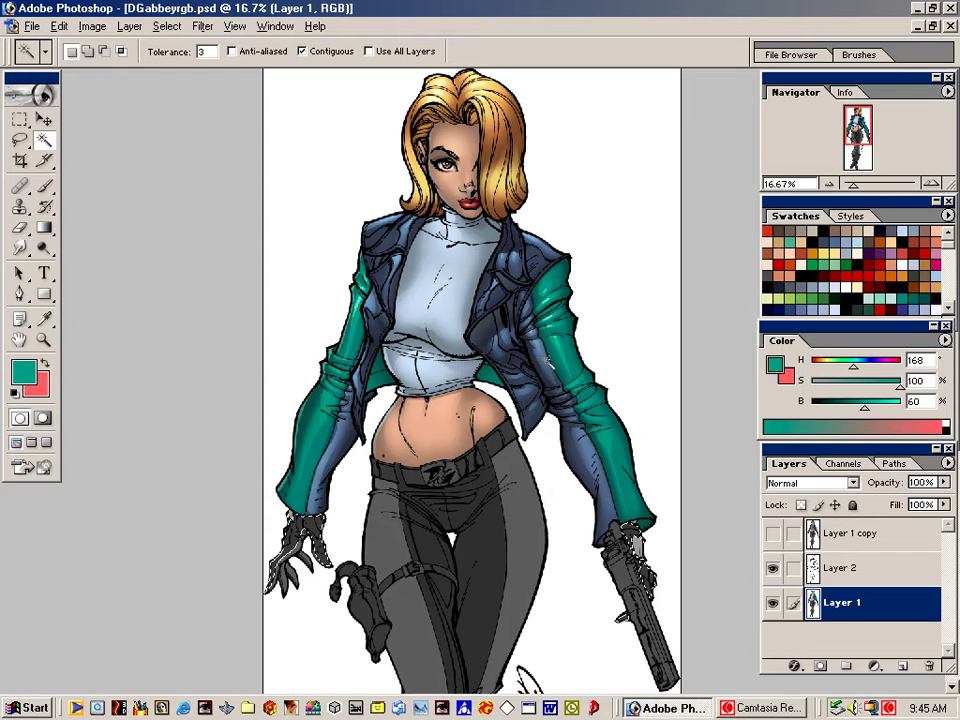
key(b)
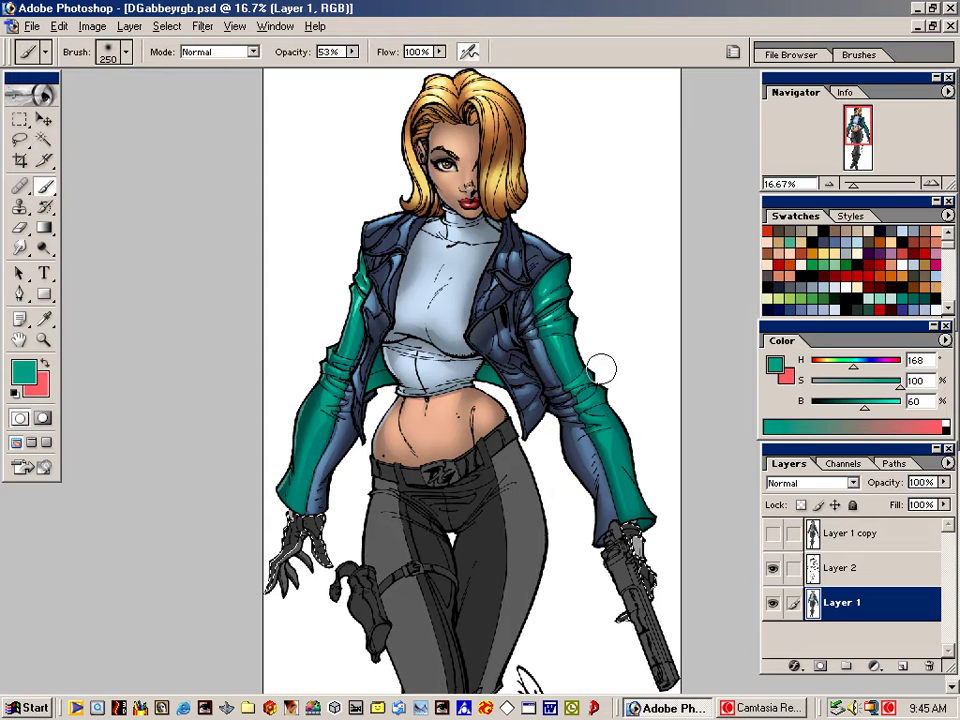
alt+click(507, 286)
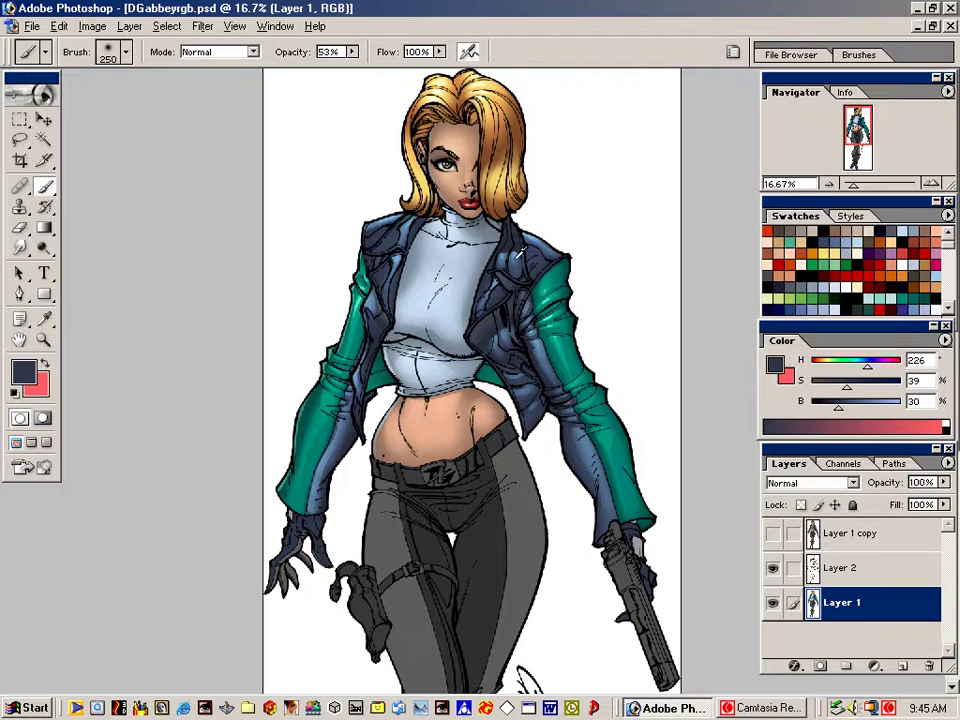
Sample a mid blue from the jacket (H 214, S 43, B 60) and brush it over the gloves, reducing the brush to 125 px
alt+click(520, 253)
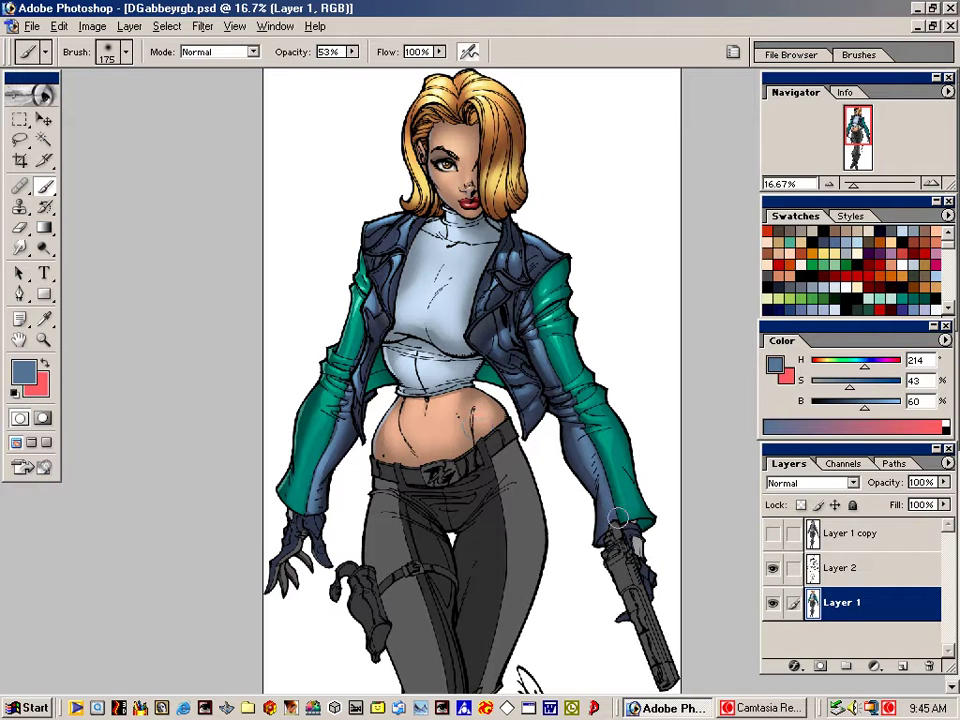
key(bracketleft)
key(bracketleft)
key(bracketleft)
key(bracketleft)
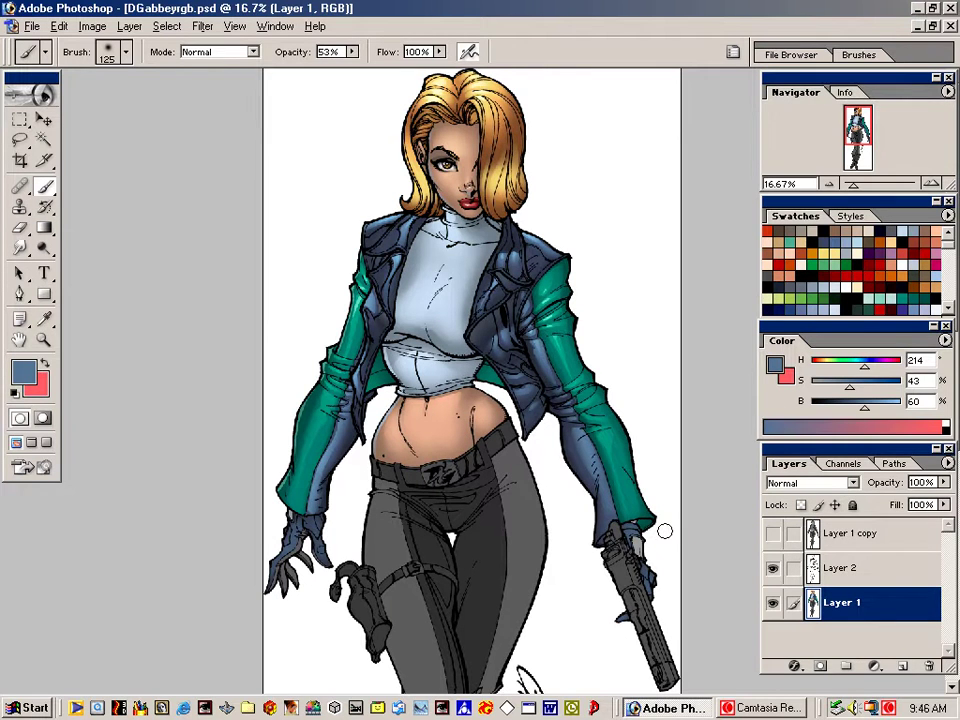
Lasso highlight shapes across the open hand's glove and brush light blue (H 209, S 44, B 79) into them with a 100 px brush
key(ctrl+equal)
key(ctrl+equal)
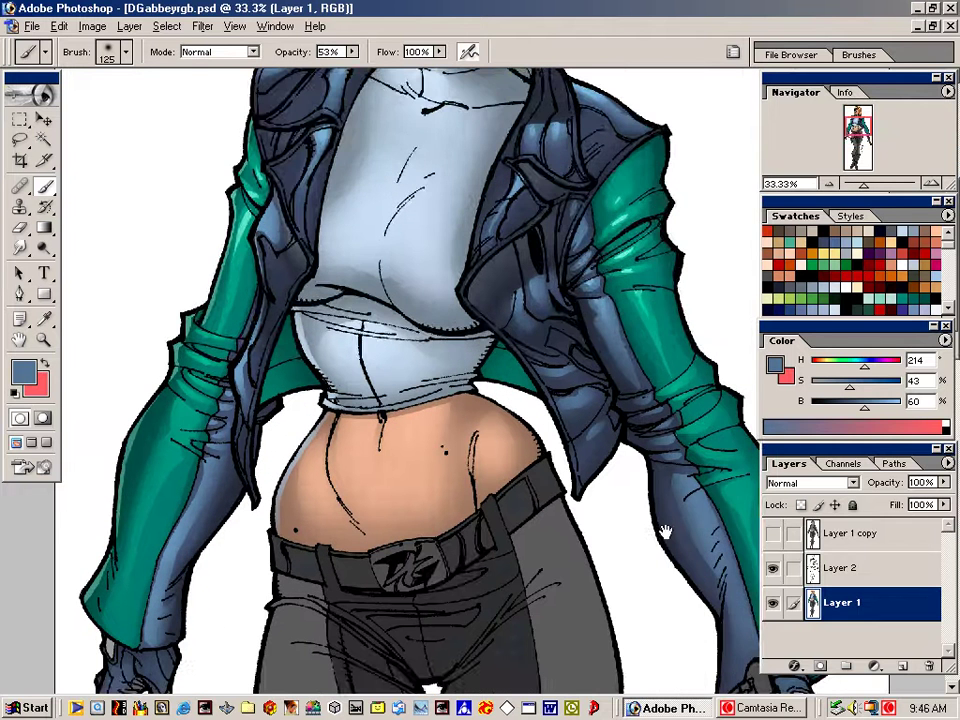
drag(666, 532, 640, 257)
key(l)
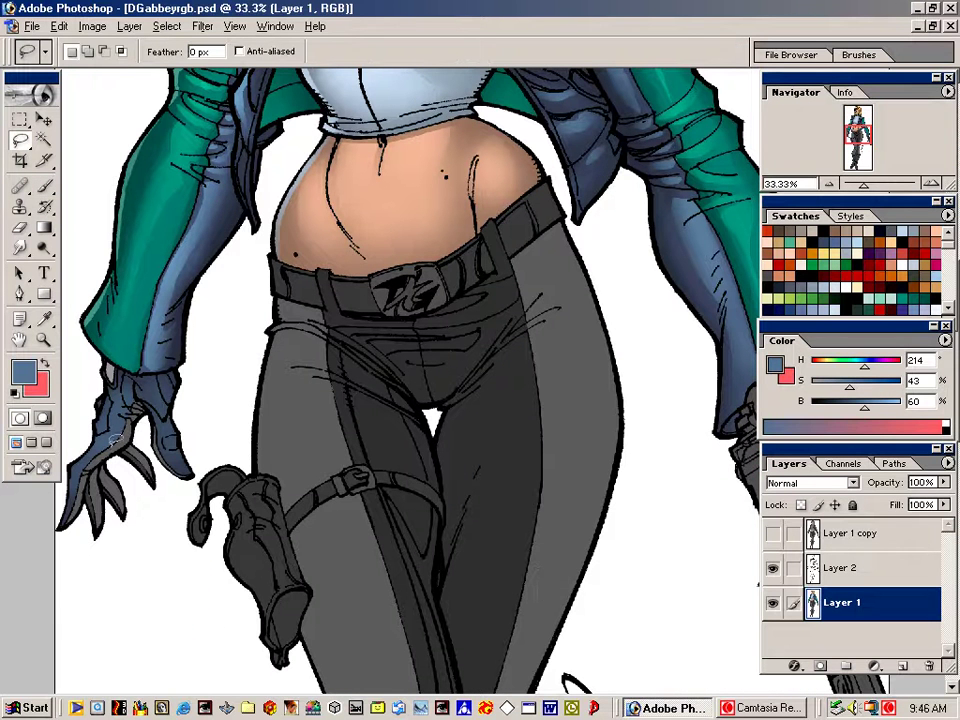
mouse_move(102, 428)
mouse_down()
mouse_move(75, 460)
mouse_move(73, 469)
mouse_move(100, 444)
mouse_move(76, 472)
mouse_move(72, 500)
mouse_move(138, 380)
mouse_move(122, 402)
mouse_move(132, 405)
mouse_move(112, 412)
mouse_move(122, 415)
mouse_move(120, 383)
mouse_move(136, 390)
mouse_move(132, 372)
mouse_move(182, 380)
mouse_up()
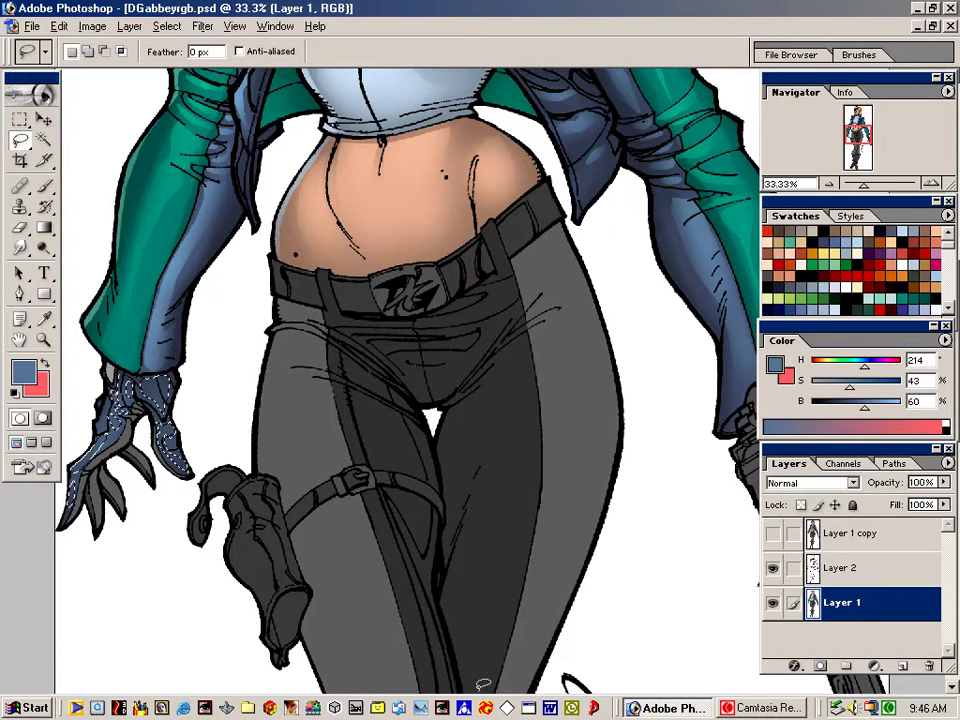
key(ctrl+d)
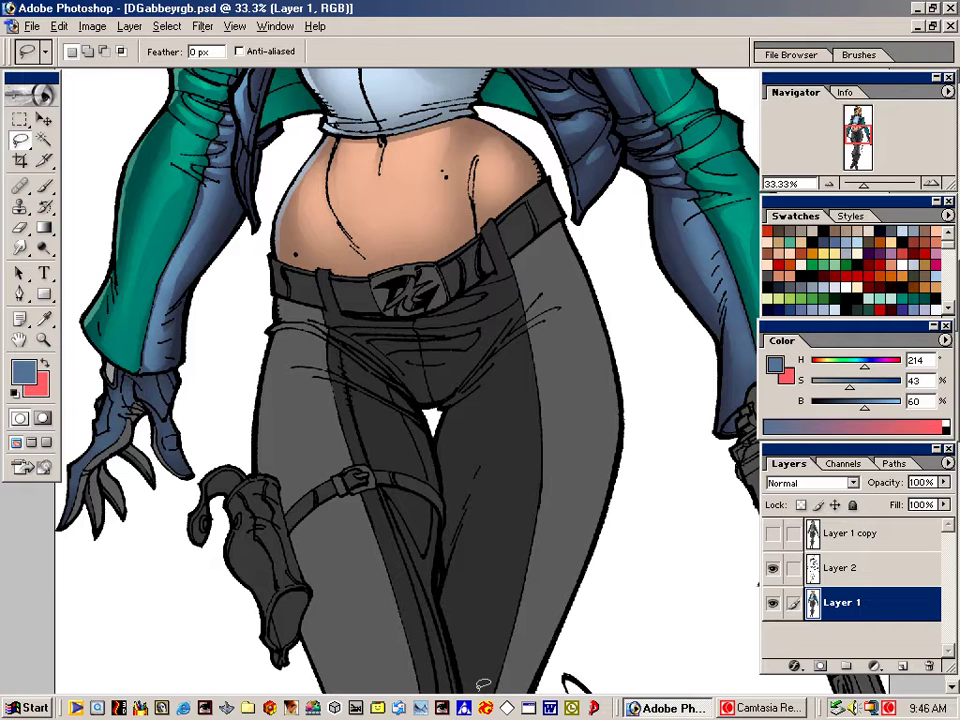
key(b)
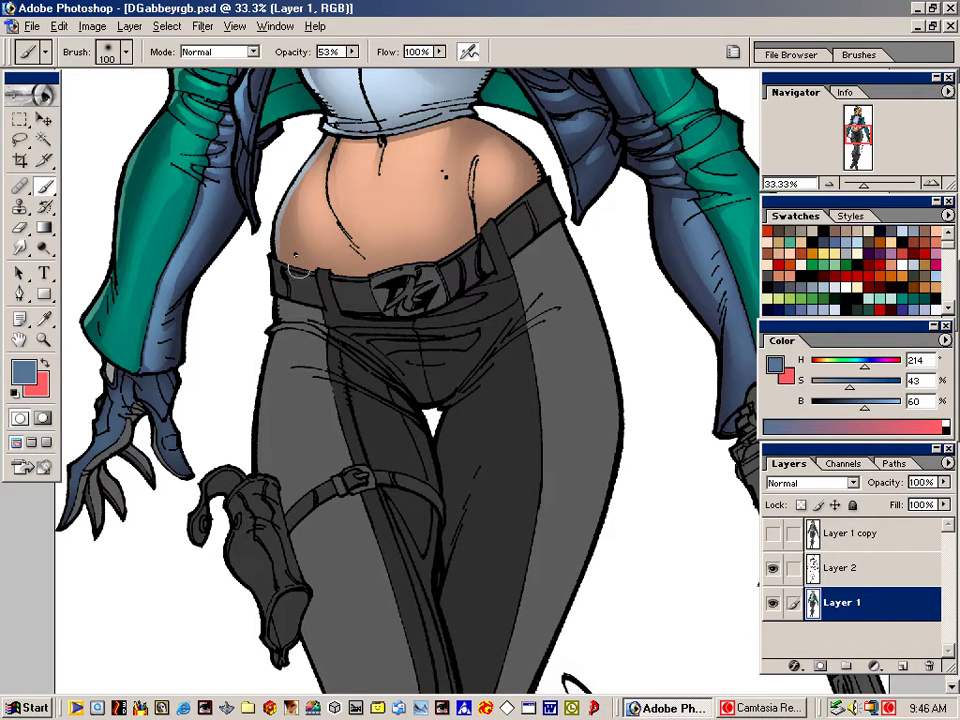
alt+click(243, 101)
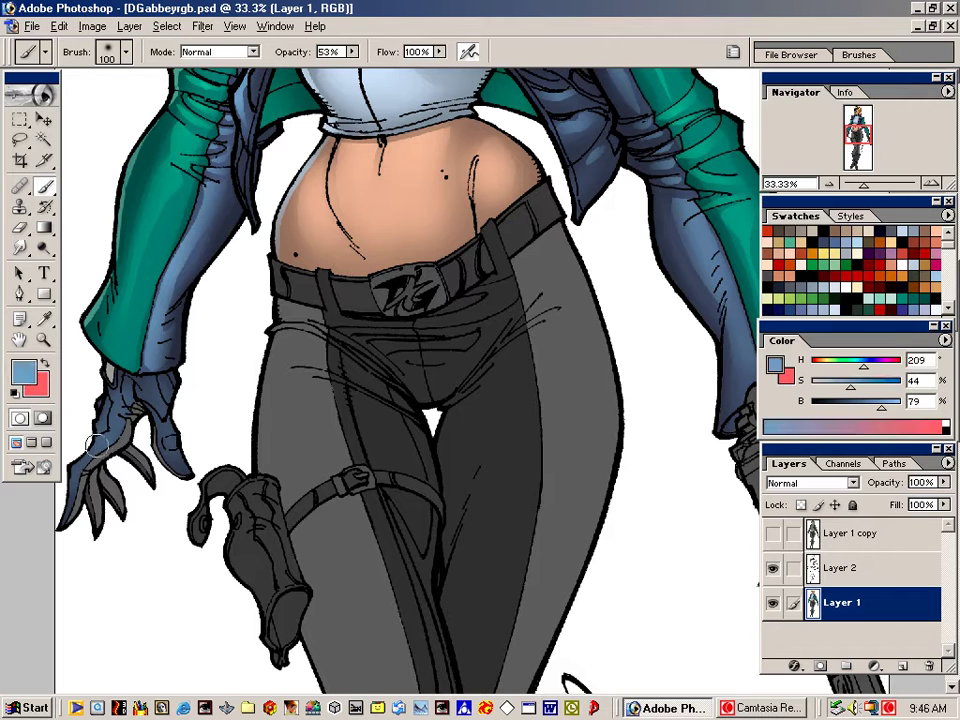
drag(89, 461, 126, 392)
mouse_move(89, 461)
mouse_down()
mouse_move(63, 506)
mouse_move(196, 365)
mouse_move(174, 458)
mouse_move(162, 406)
mouse_up()
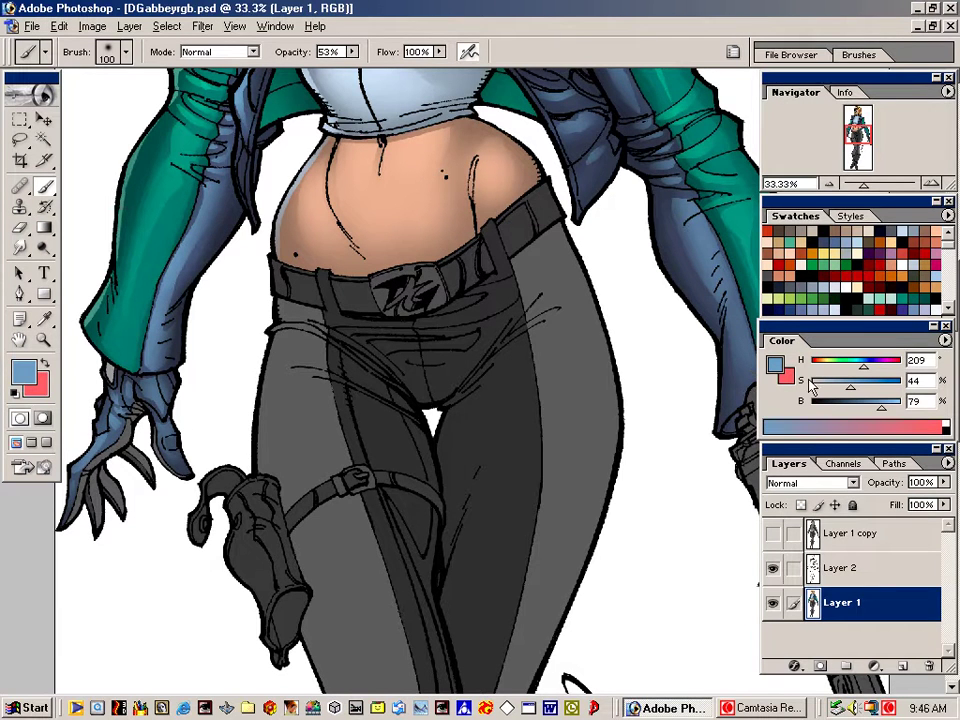
Lasso small highlight shapes on the open hand's glove and brush pale blue (H 209, S 44, B 100) into them
key(l)
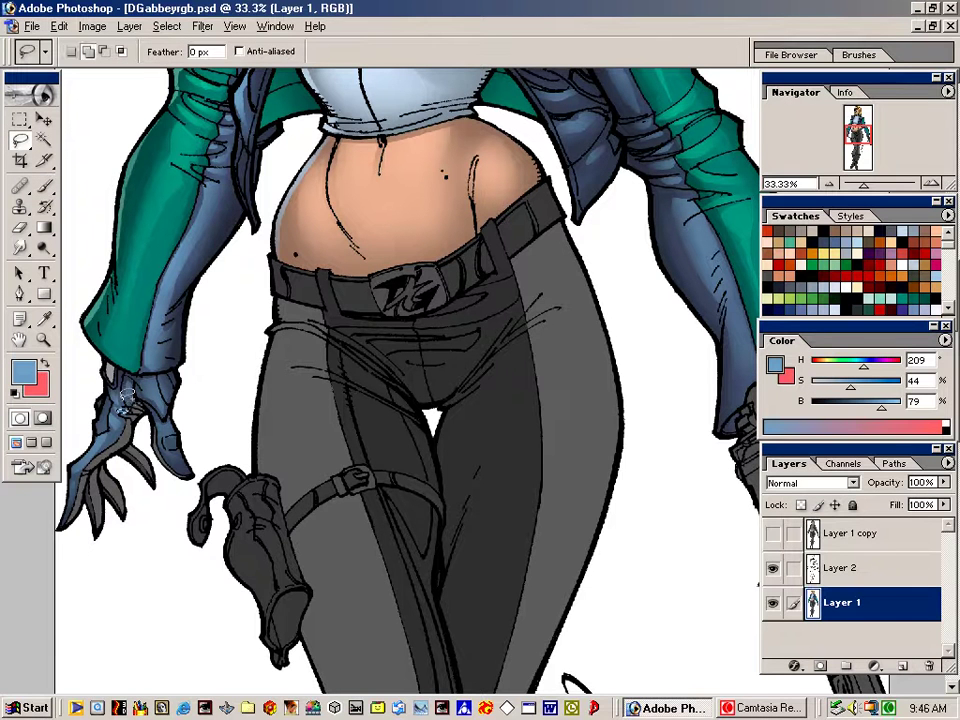
drag(118, 399, 125, 397)
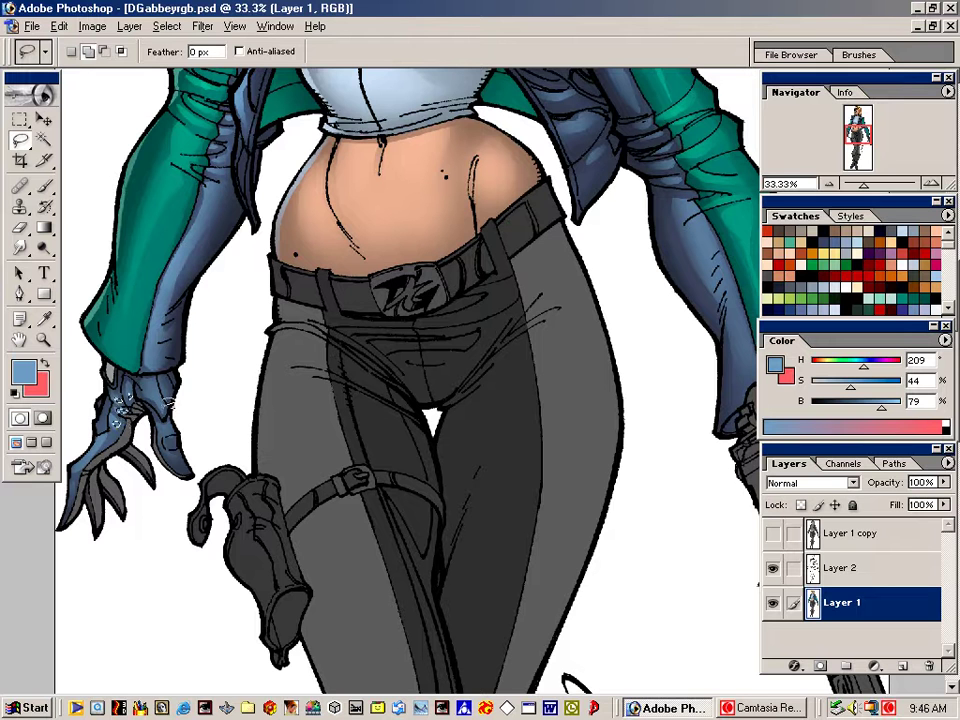
drag(166, 394, 164, 403)
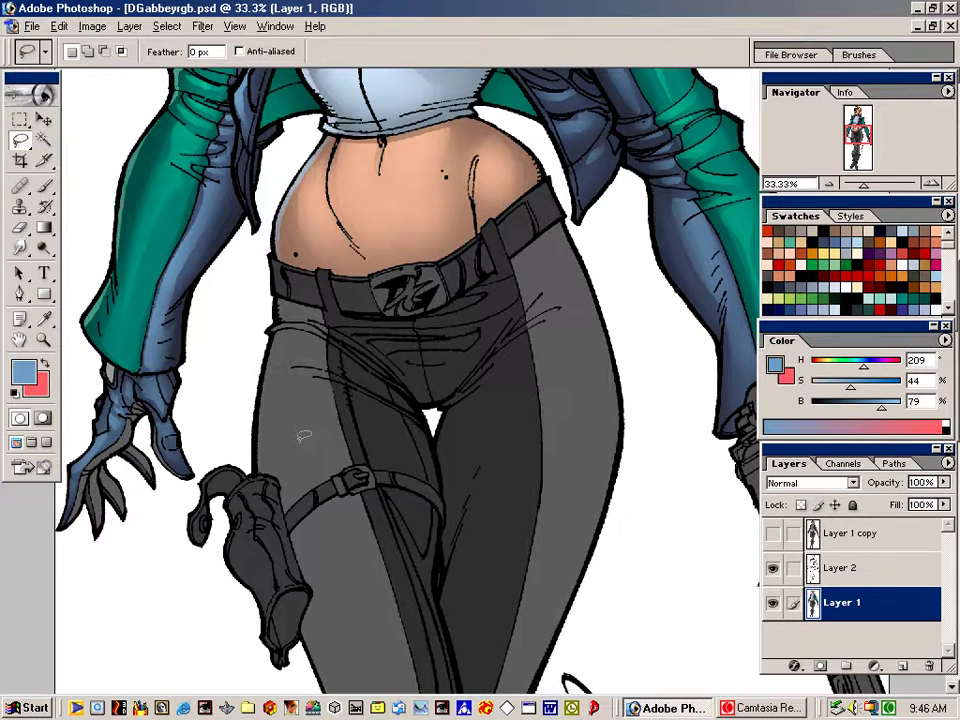
key(b)
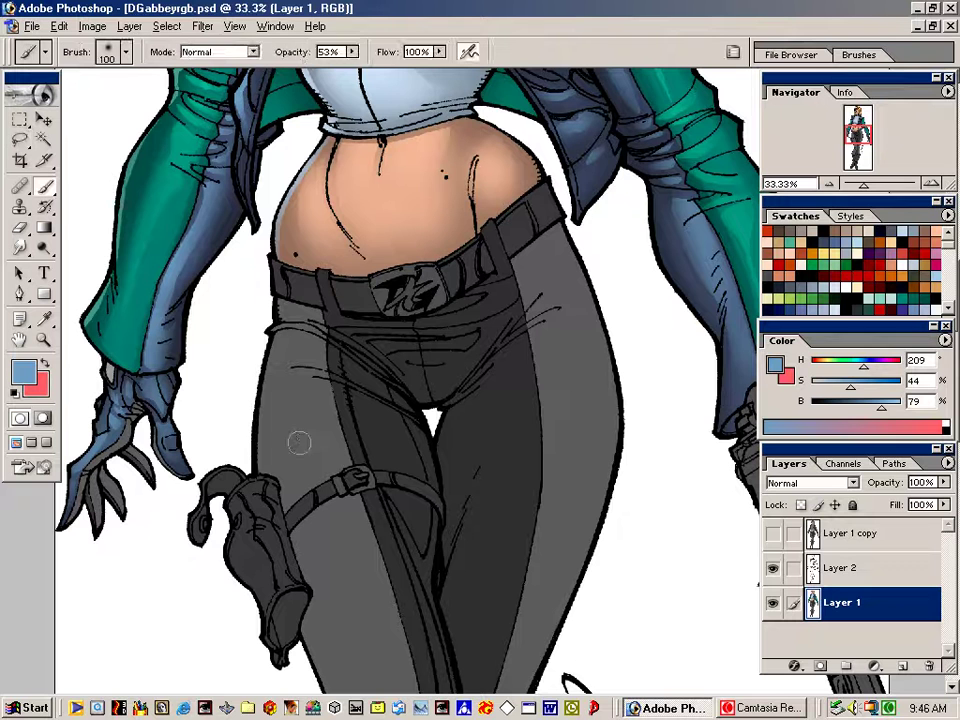
drag(883, 409, 903, 409)
mouse_move(123, 426)
mouse_down()
mouse_move(117, 431)
mouse_move(127, 394)
mouse_up()
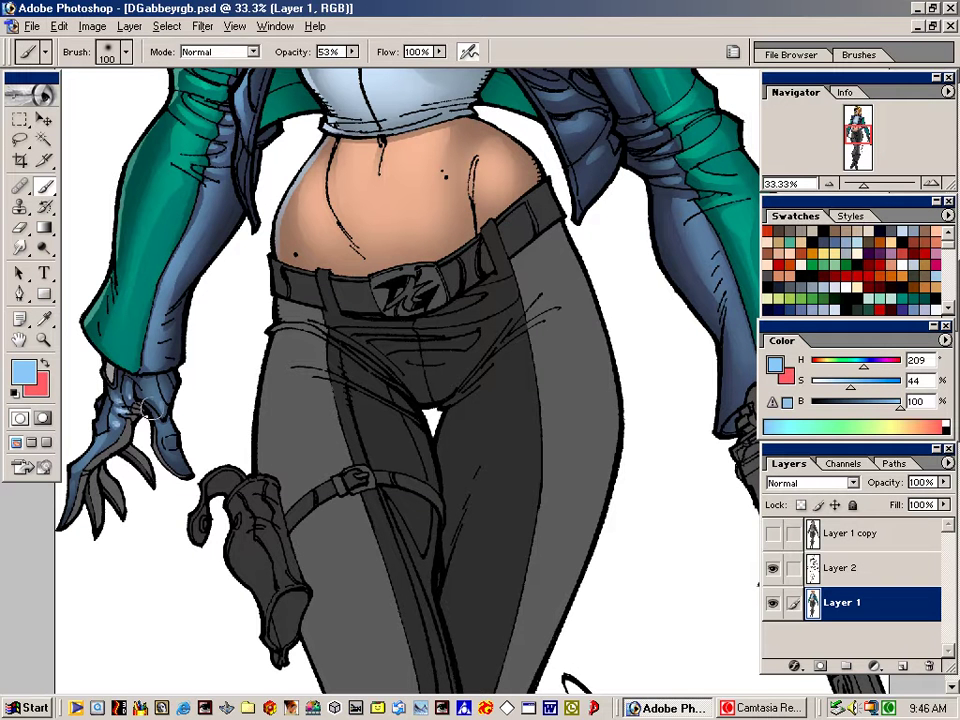
Lasso highlight shapes across the wrist and fingers of the gun hand's glove and brush them a lighter blue
key(space)
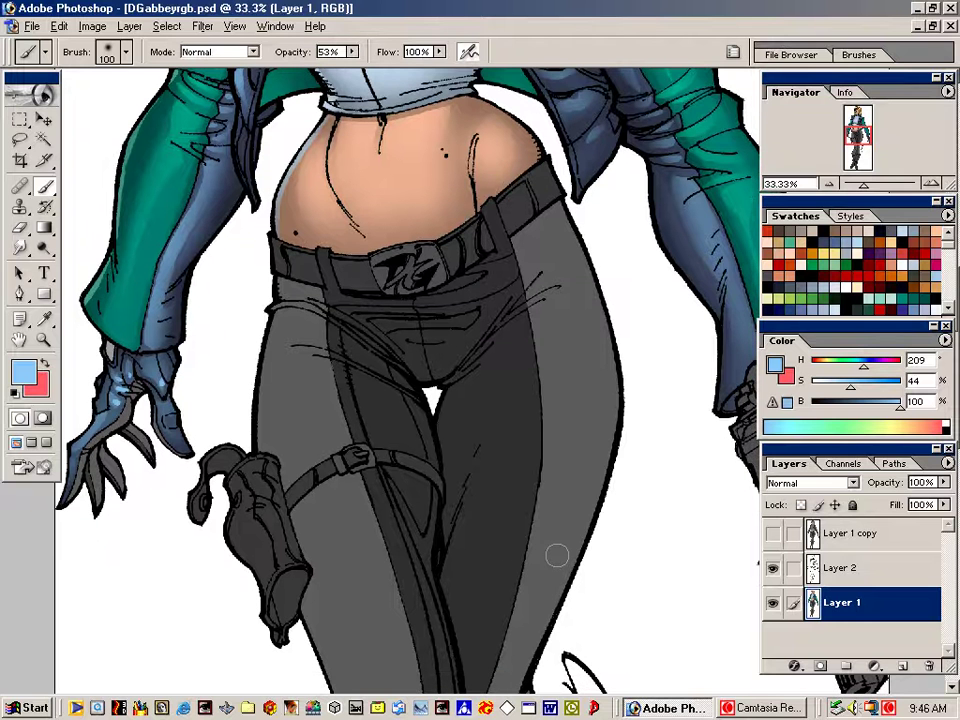
key(Tab)
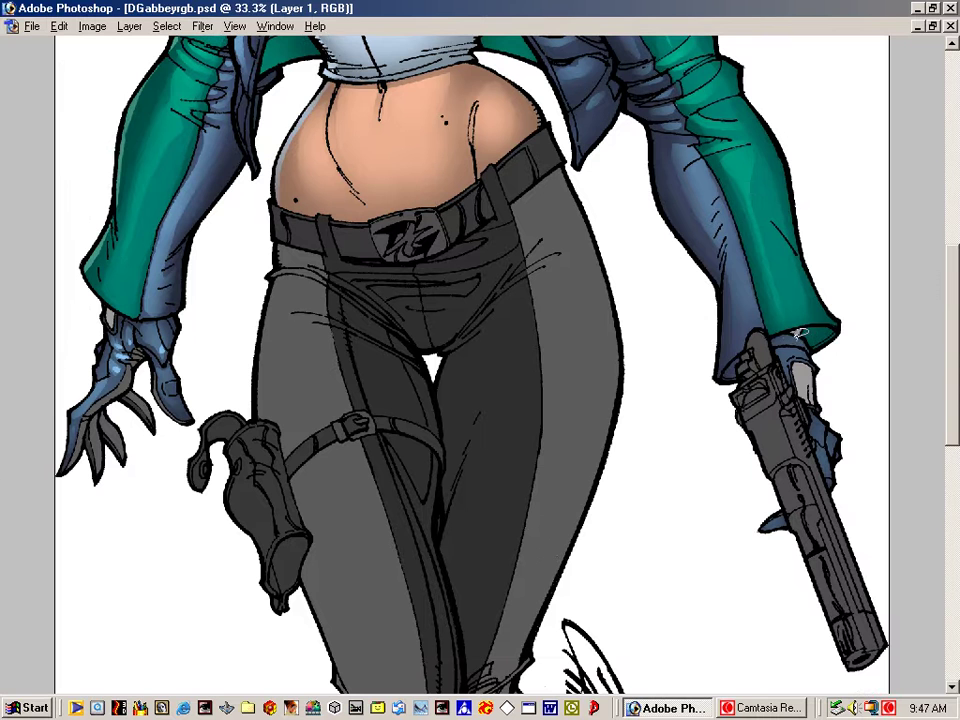
mouse_move(779, 342)
mouse_down()
mouse_move(808, 349)
mouse_move(787, 368)
mouse_move(787, 354)
mouse_up()
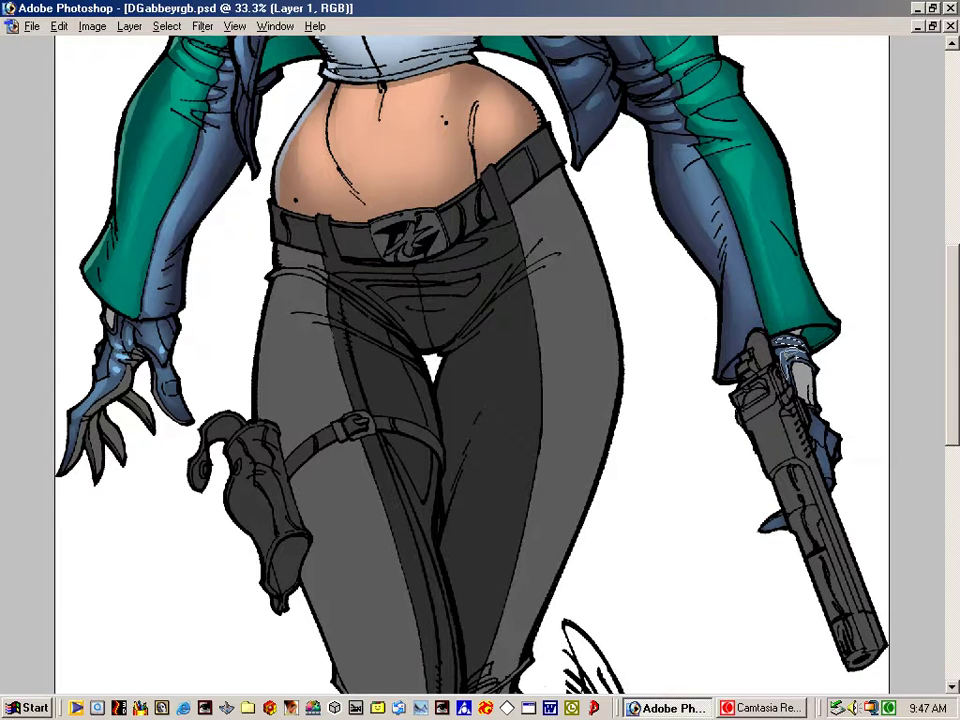
shift+click(833, 428)
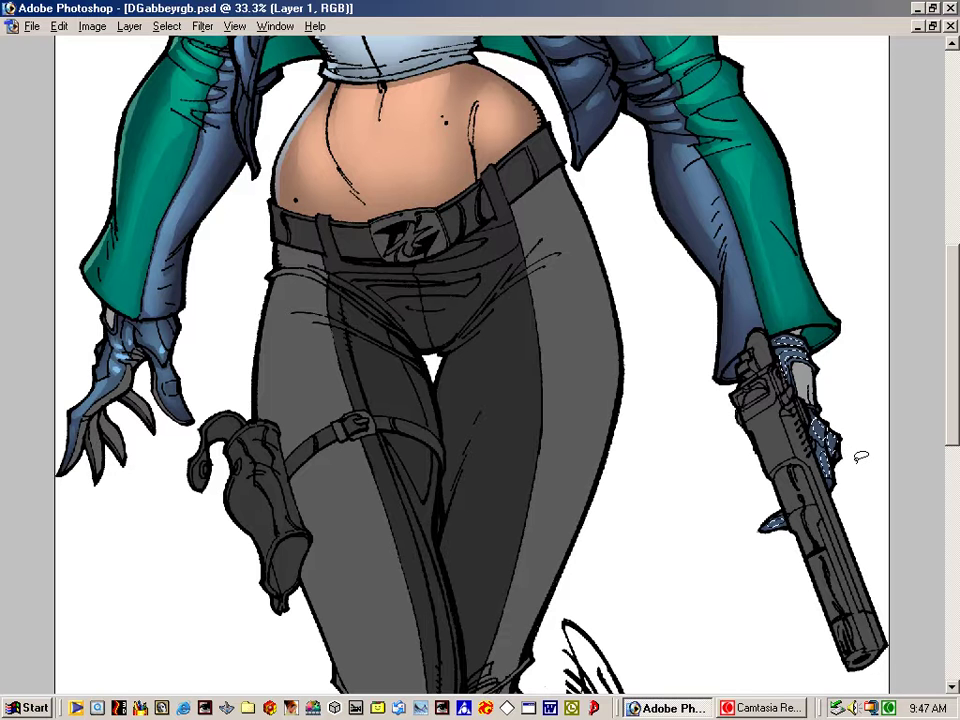
key(ctrl+d)
key(b)
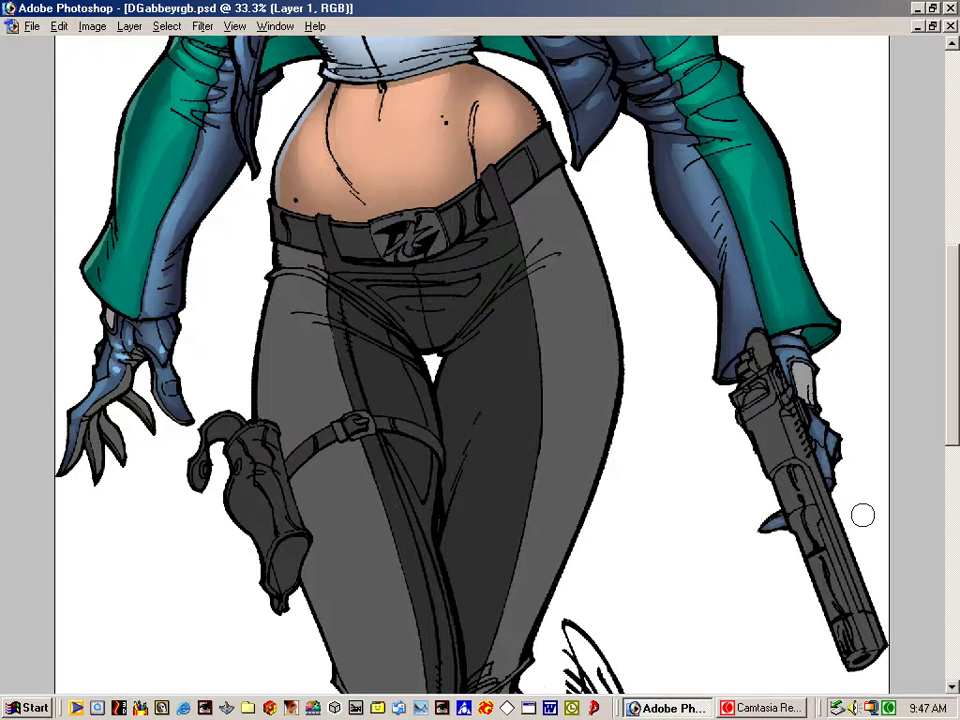
Lasso smaller accent shapes on the gun hand's glove and add paler blue highlights inside them
key(v)
key(l)
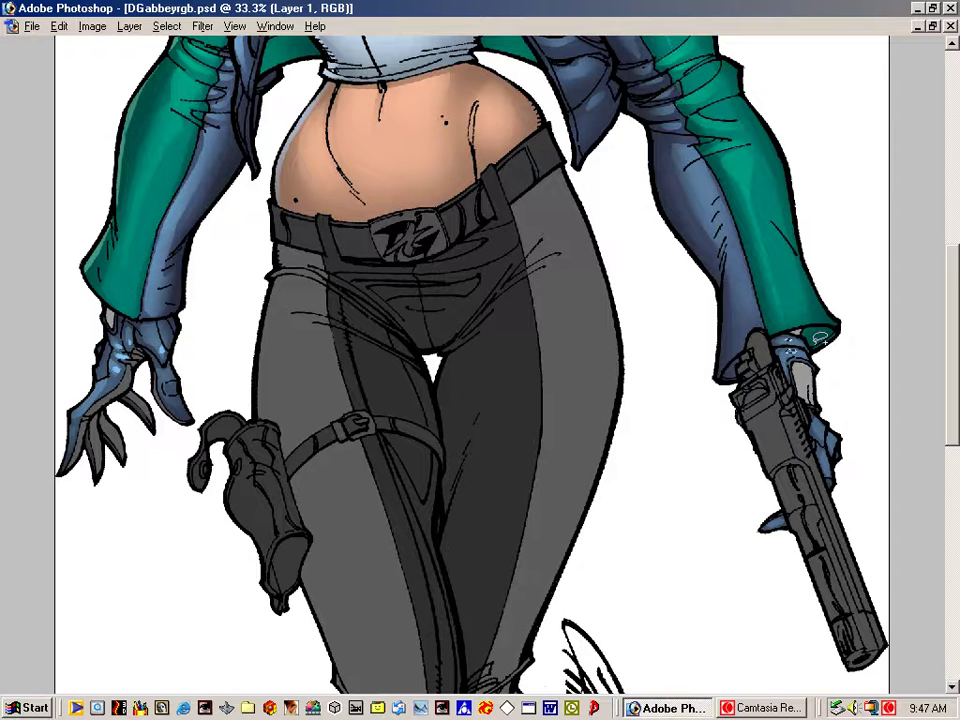
drag(821, 424, 823, 456)
Fill the bare skin areas at both gloved wrists with a brown skin tone (H 23, S 41, B 60) and deselect
key(ctrl+minus)
key(ctrl+minus)
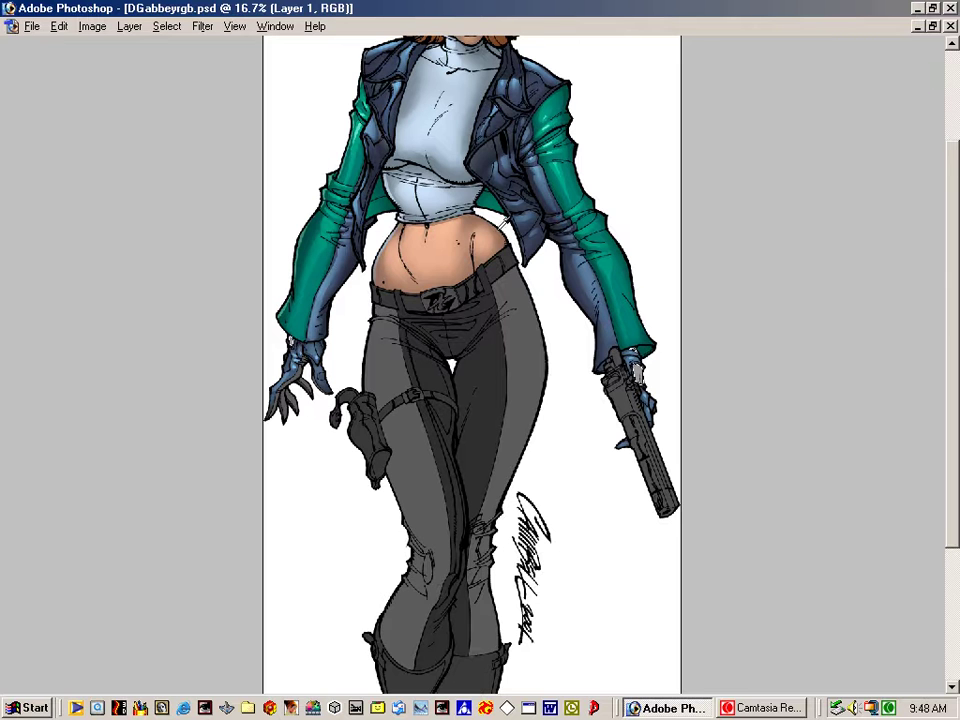
key(alt+BackSpace)
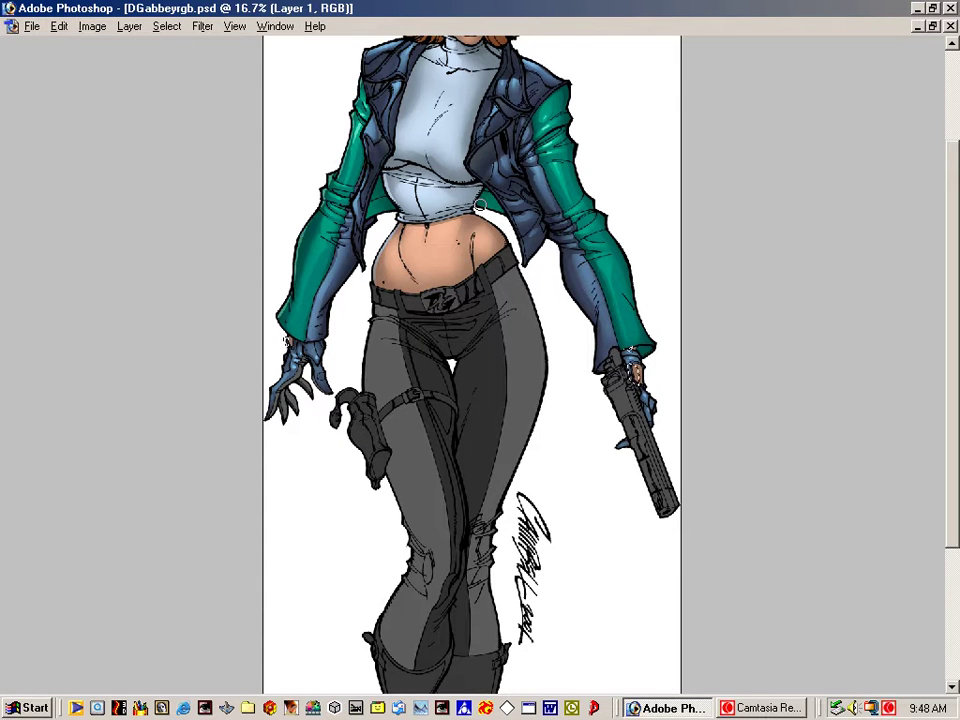
key(v)
key(ctrl+d)
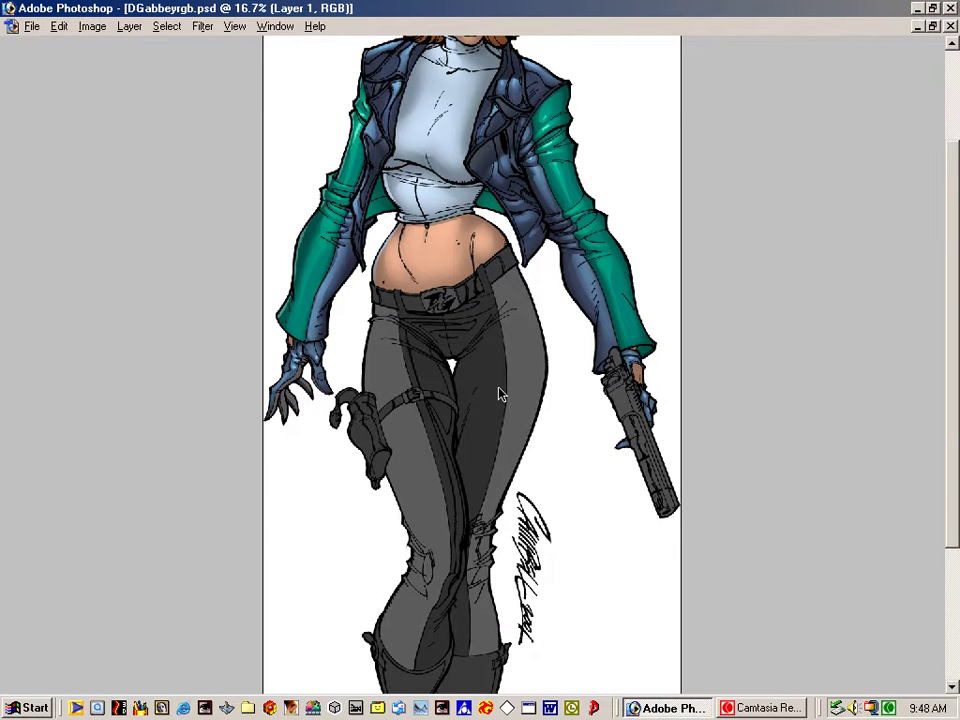
key(Tab)
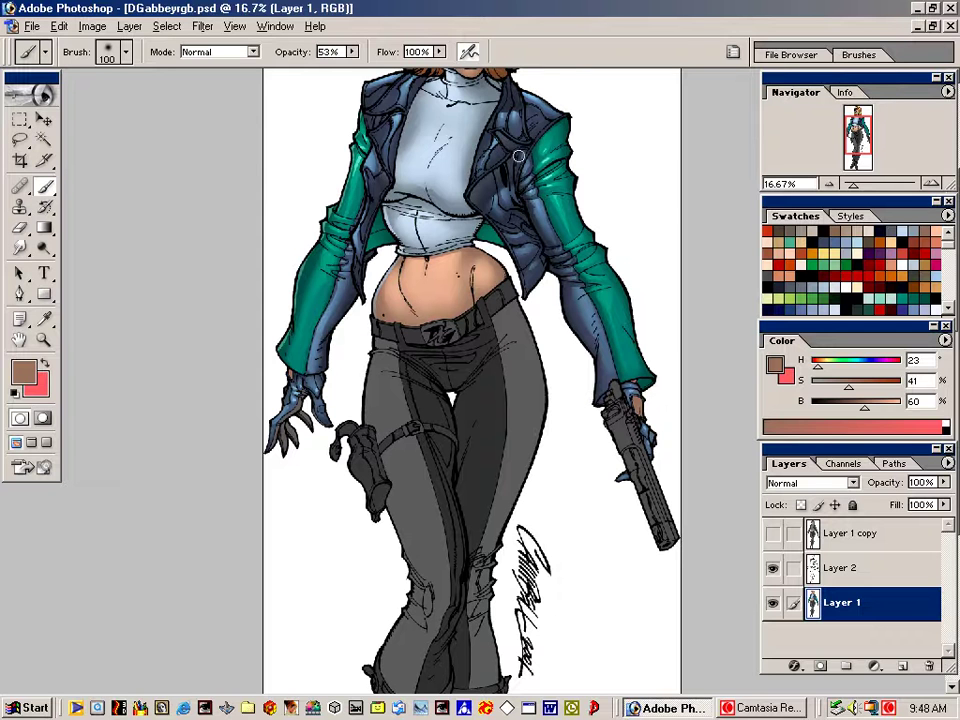
key(Tab)
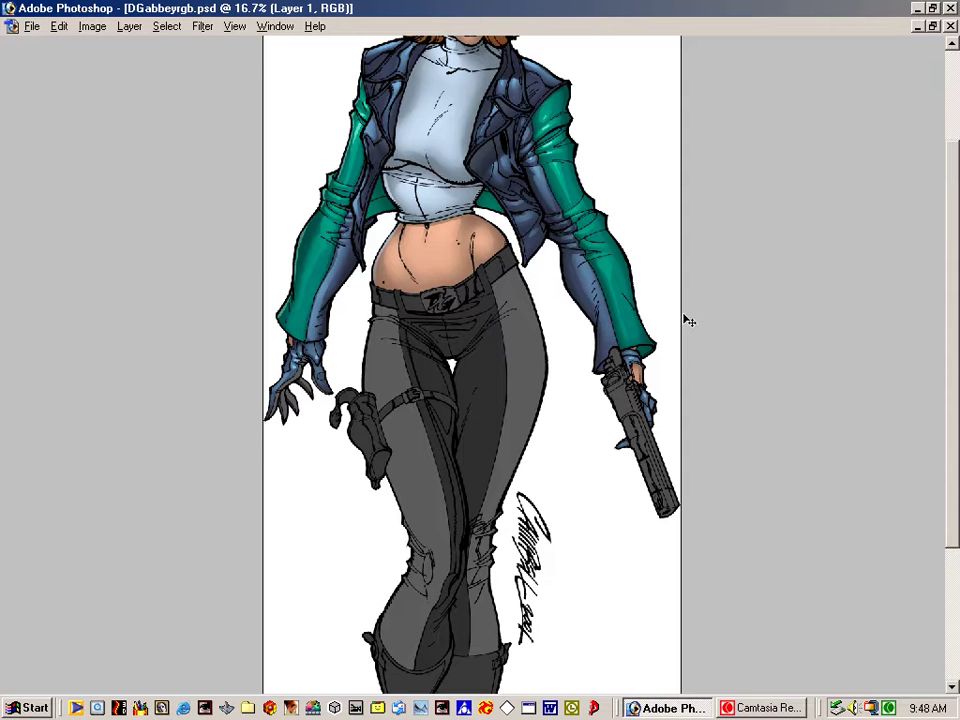
Pick a light skin tone (H 25, S 41, B 91) and switch to a hard 36 px brush at 100% opacity
key(ctrl+plus)
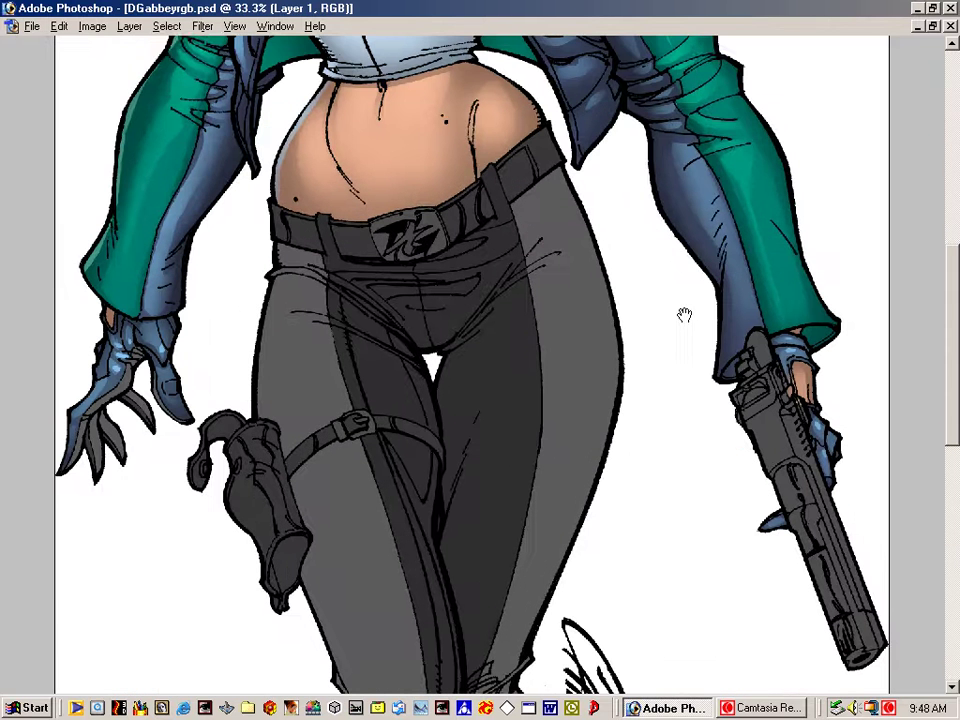
drag(560, 523, 559, 514)
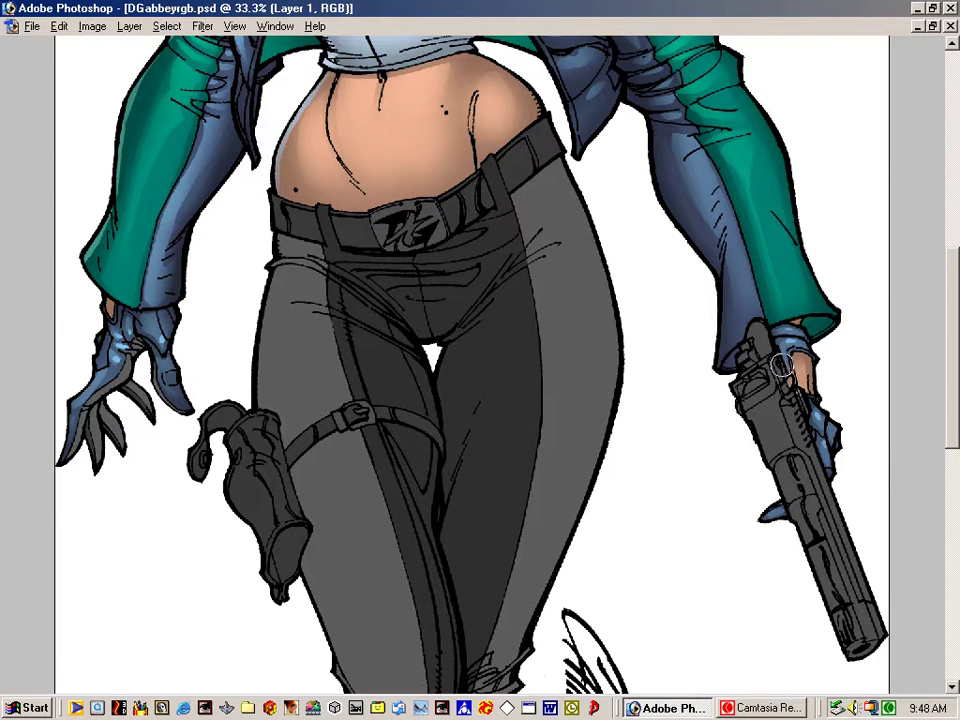
key(Tab)
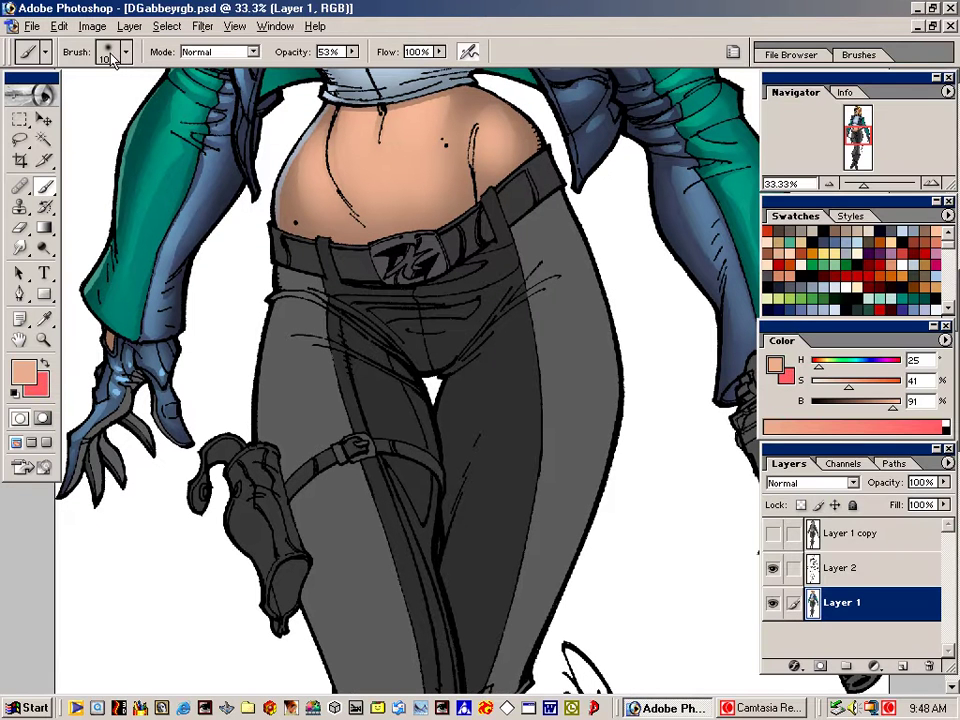
click(110, 55)
double_click(33, 162)
click(352, 51)
drag(350, 70, 432, 84)
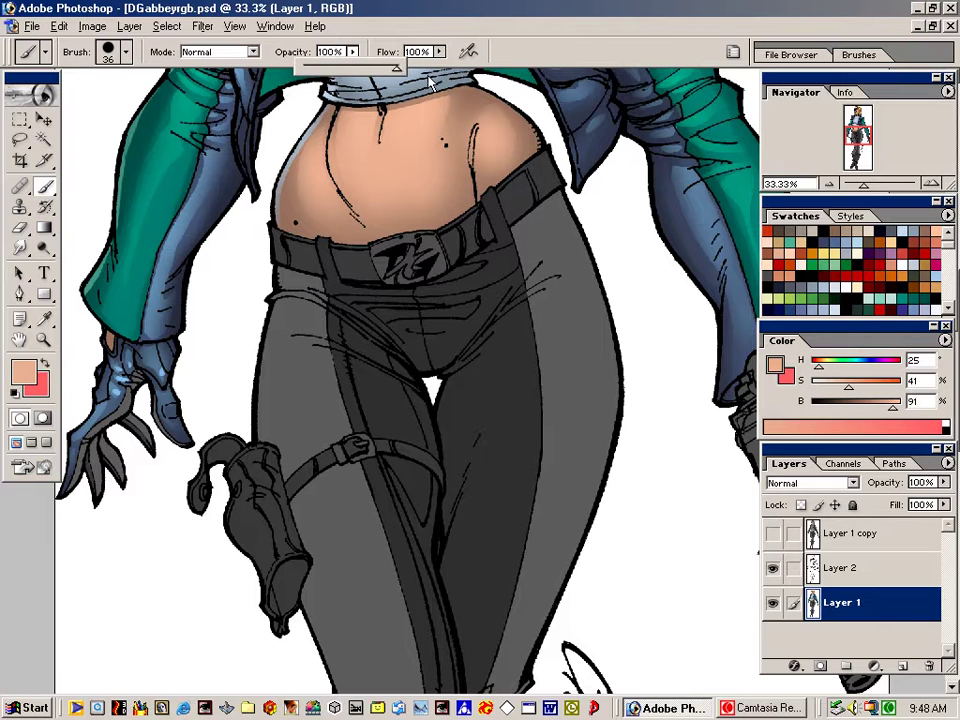
click(430, 84)
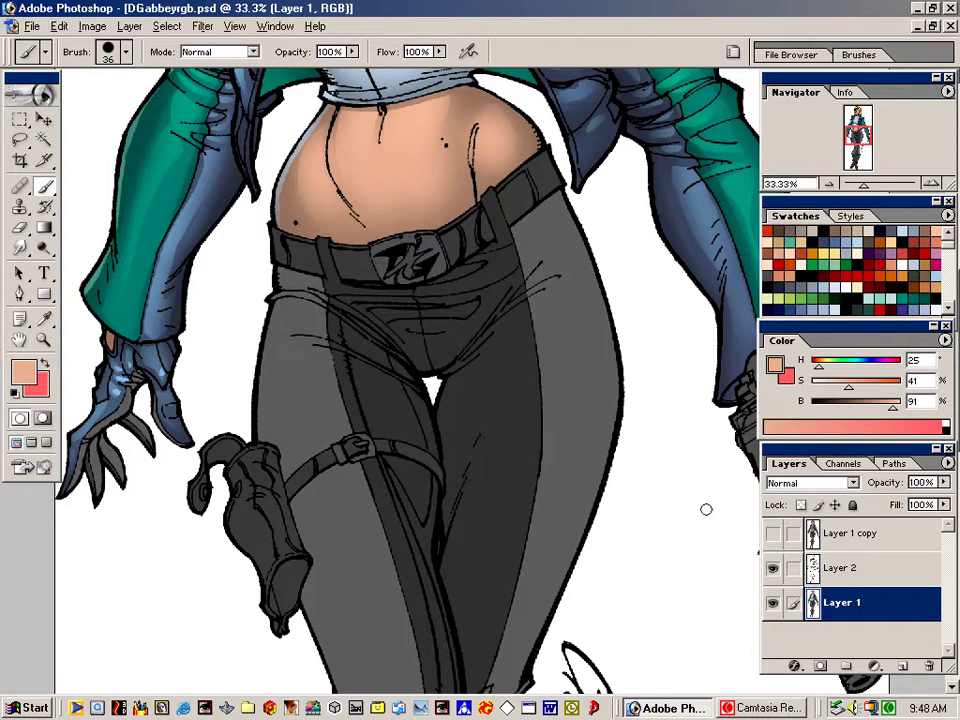
key(Return)
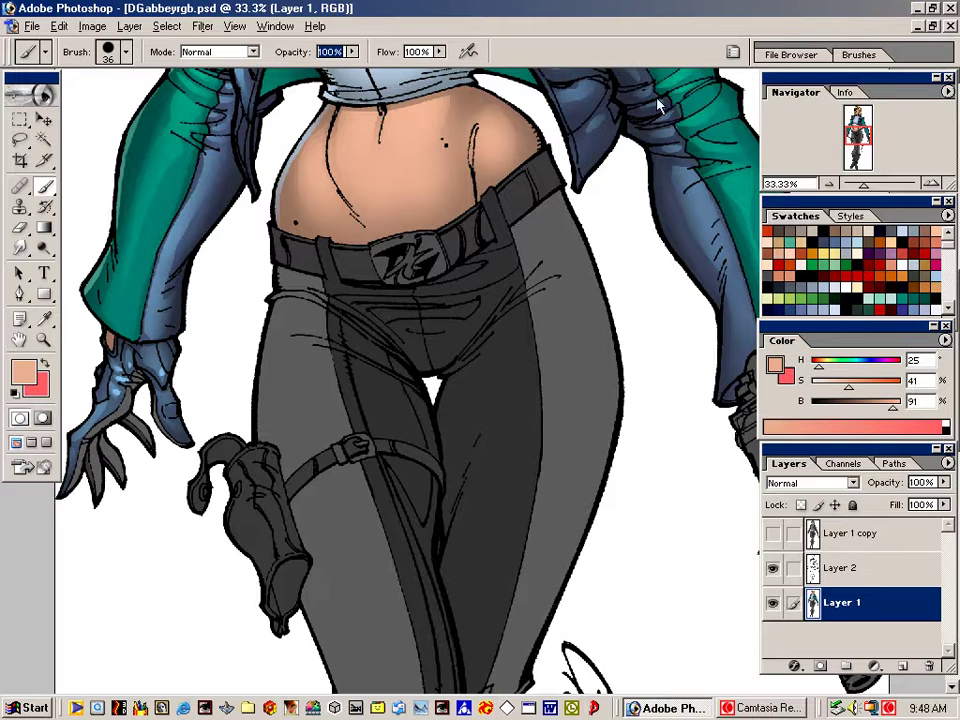
click(690, 60)
Select the open hand's grey finger undersides with the Magic Wand, hide the selection outline, and pick a mid blue (H 214, S 40, B 56)
key(Tab)
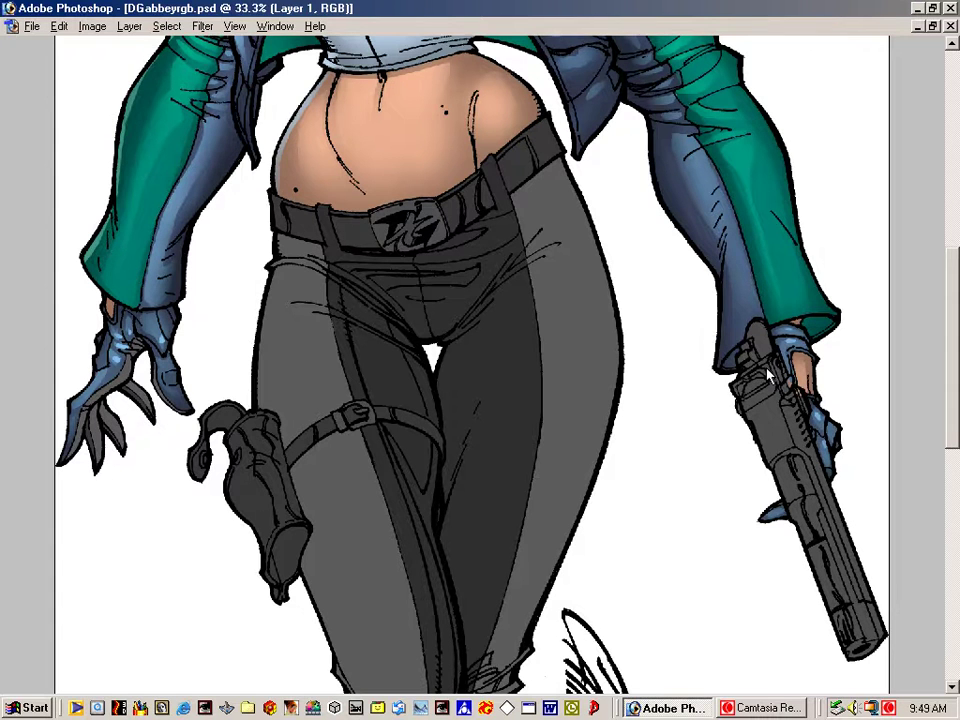
click(275, 27)
click(437, 17)
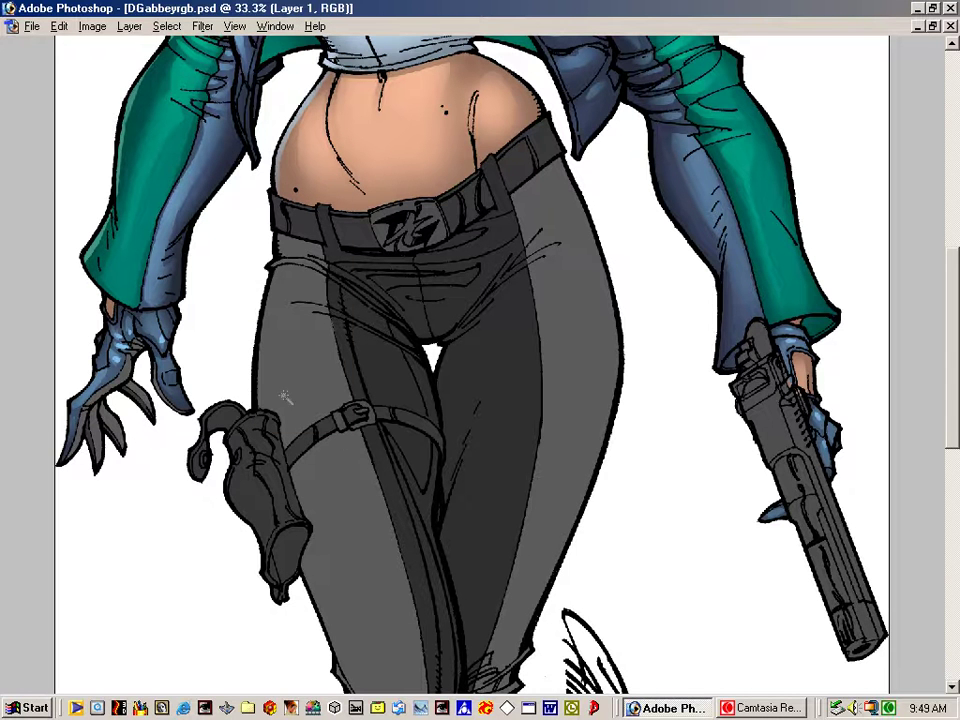
click(94, 447)
shift+click(111, 438)
shift+click(143, 405)
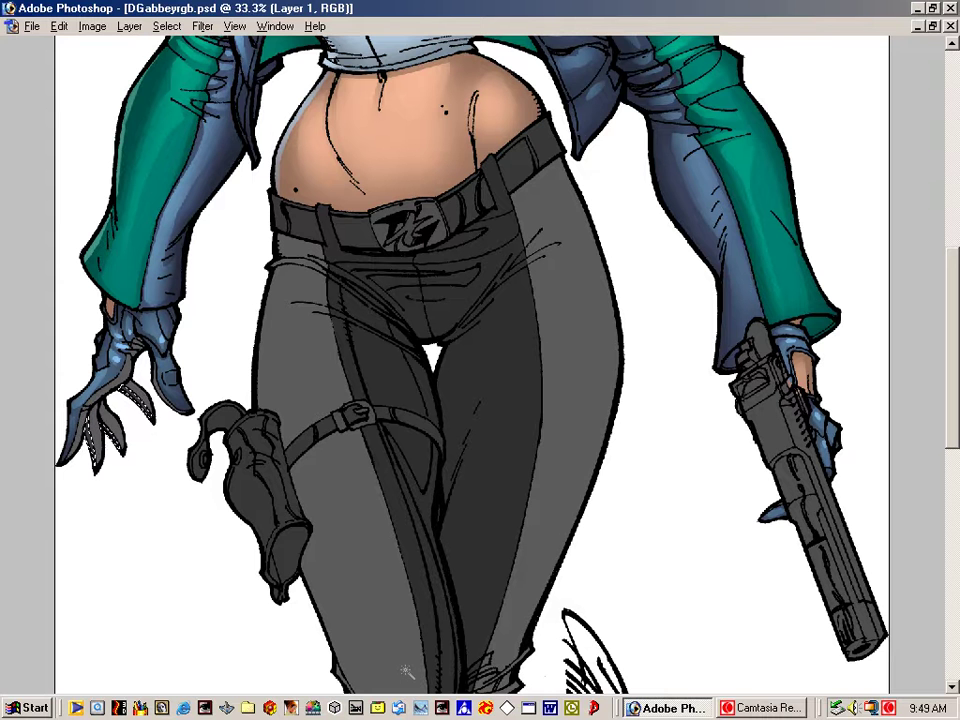
key(b)
key(ctrl+h)
key(Tab)
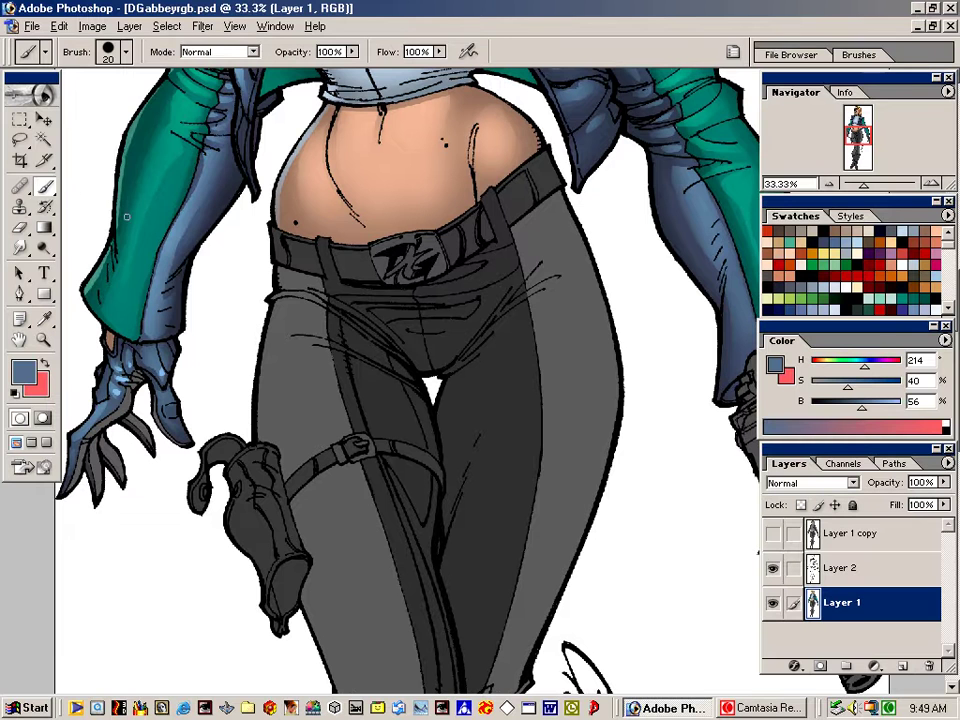
Switch to the soft 45 px brush at 65% opacity and sample dark navy (H 225, S 39, B 31) from the glove
click(104, 48)
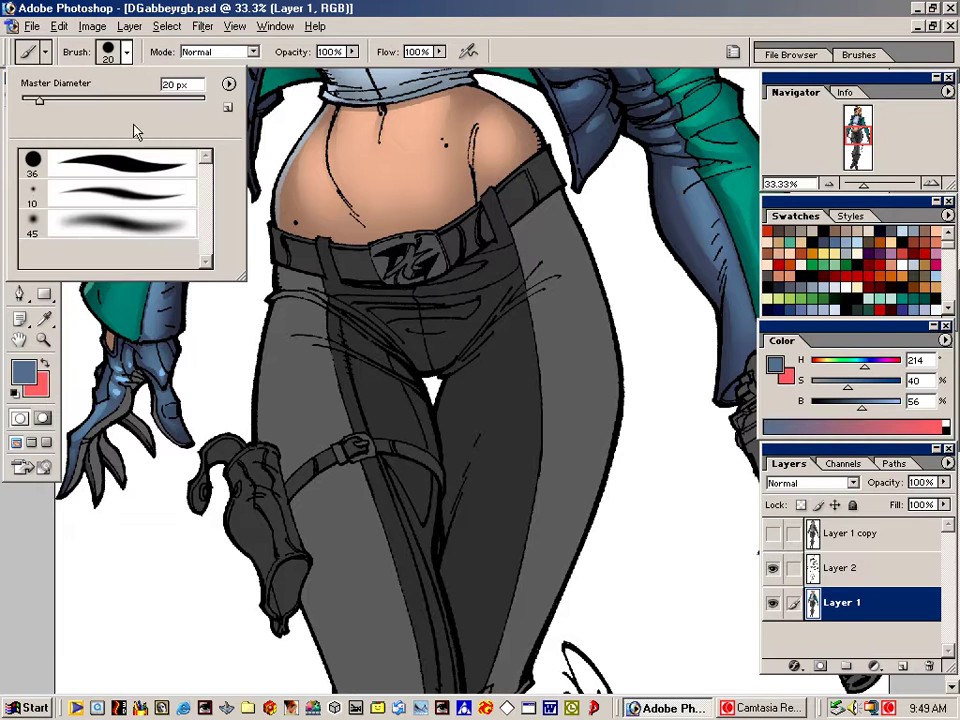
double_click(155, 241)
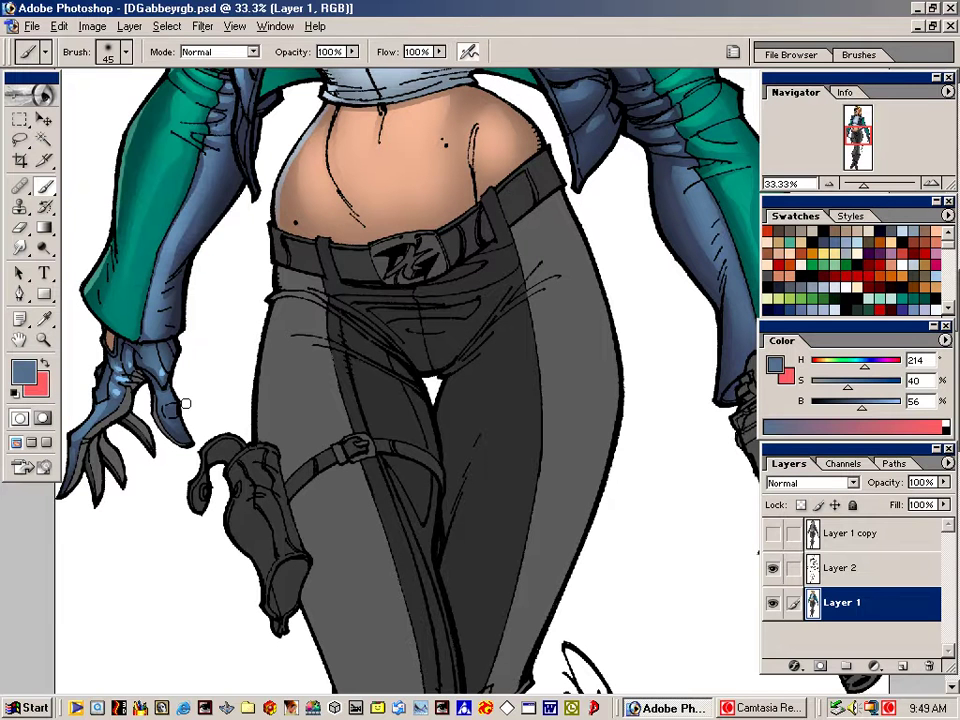
click(352, 52)
drag(349, 63, 318, 64)
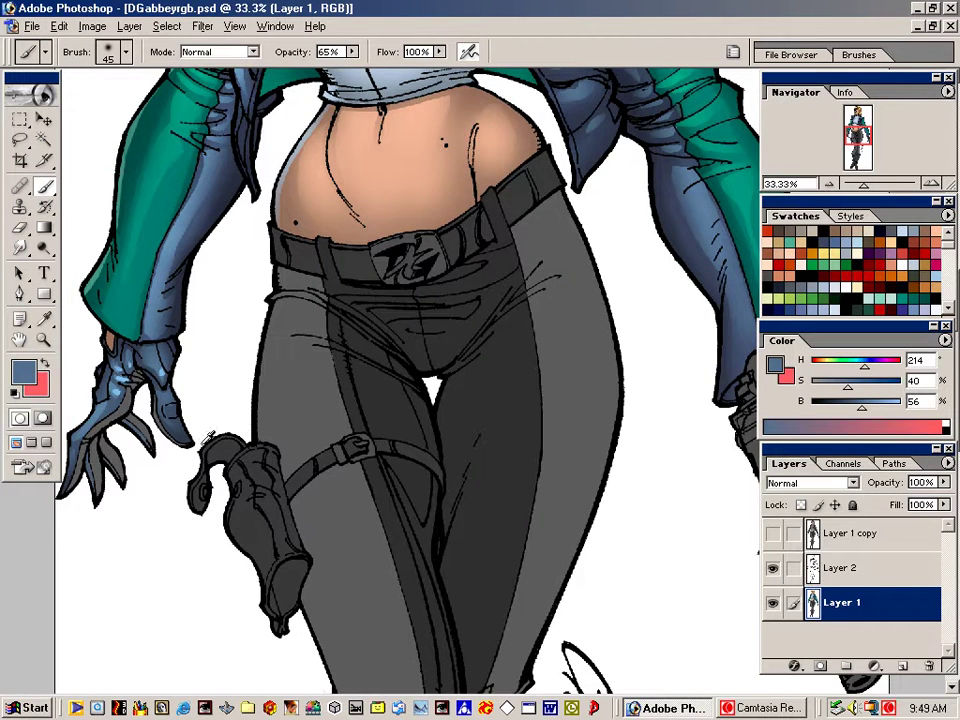
alt+click(150, 425)
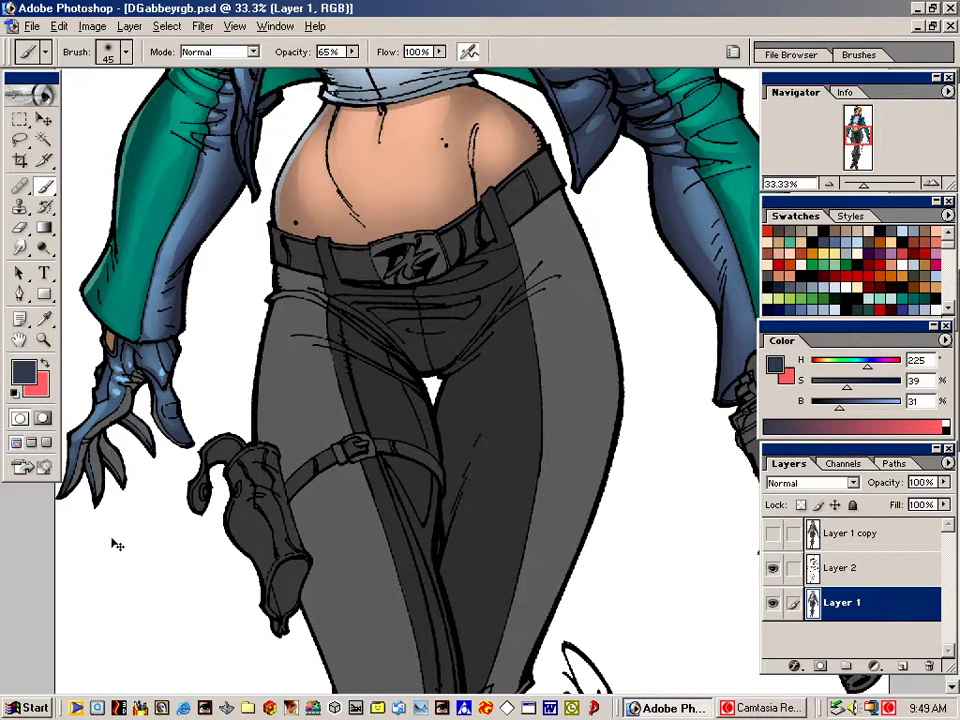
Select the open hand's grey finger undersides with the Magic Wand and colour them green, sampling the colour from the jacket sleeve
key(w)
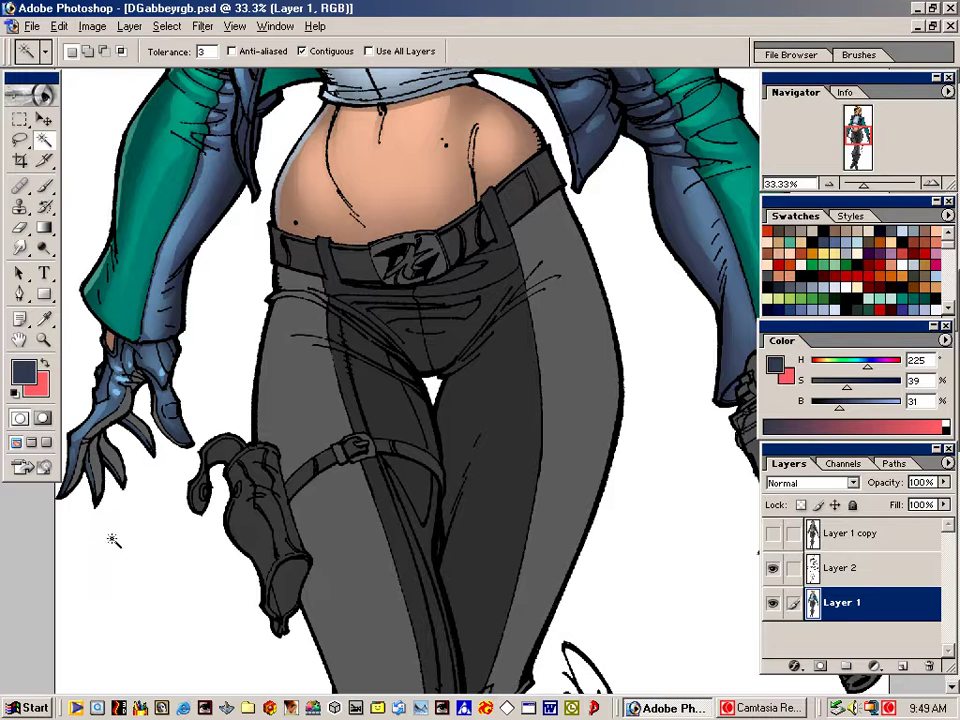
click(121, 420)
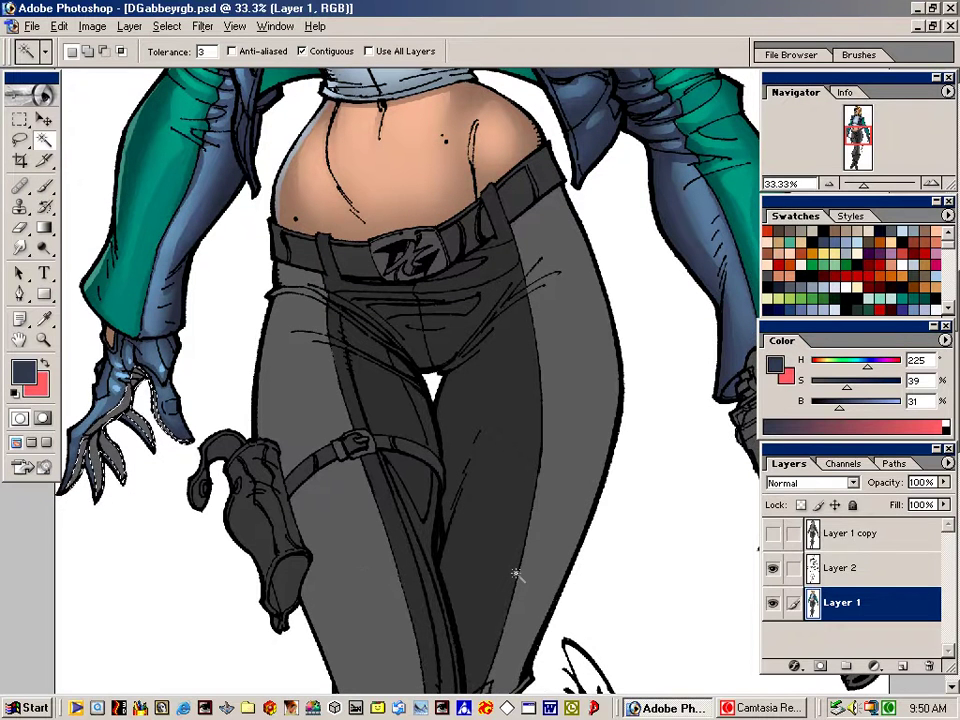
key(Tab)
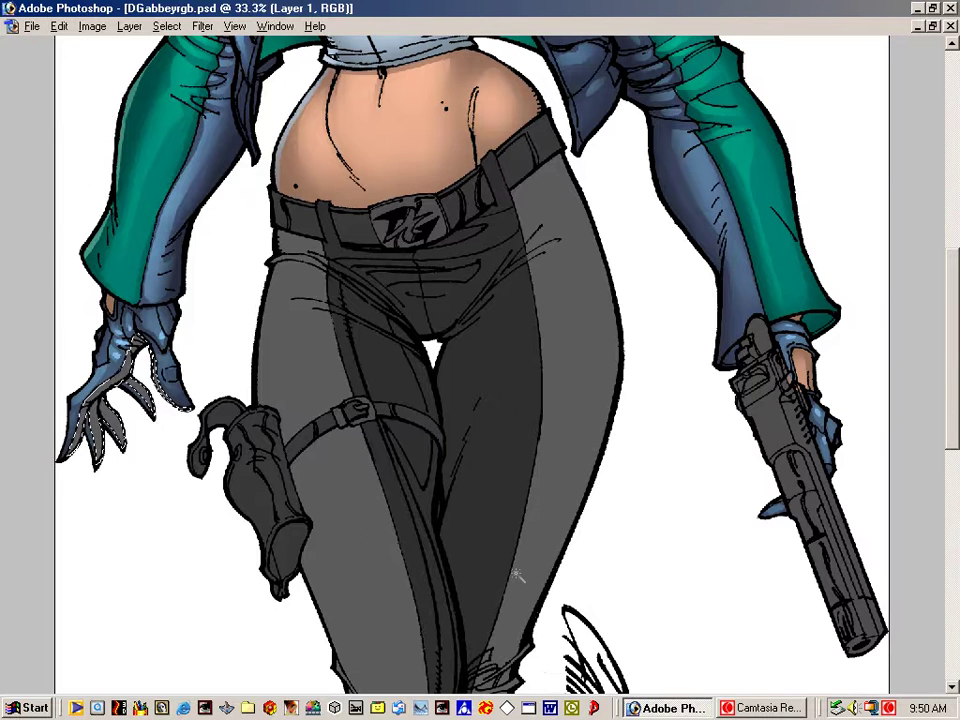
key(Tab)
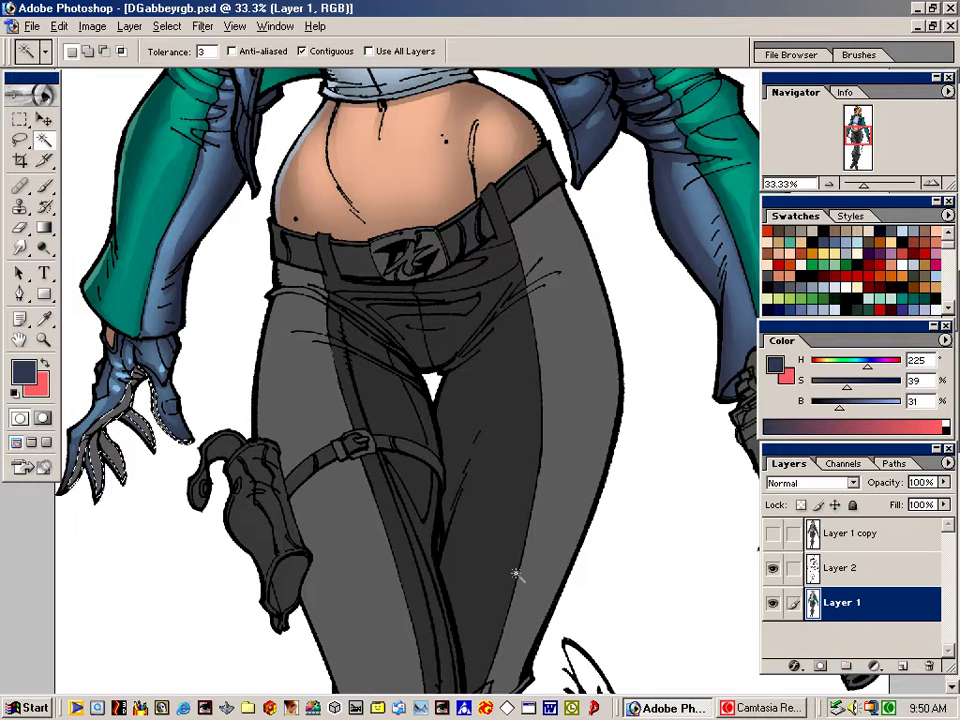
key(v)
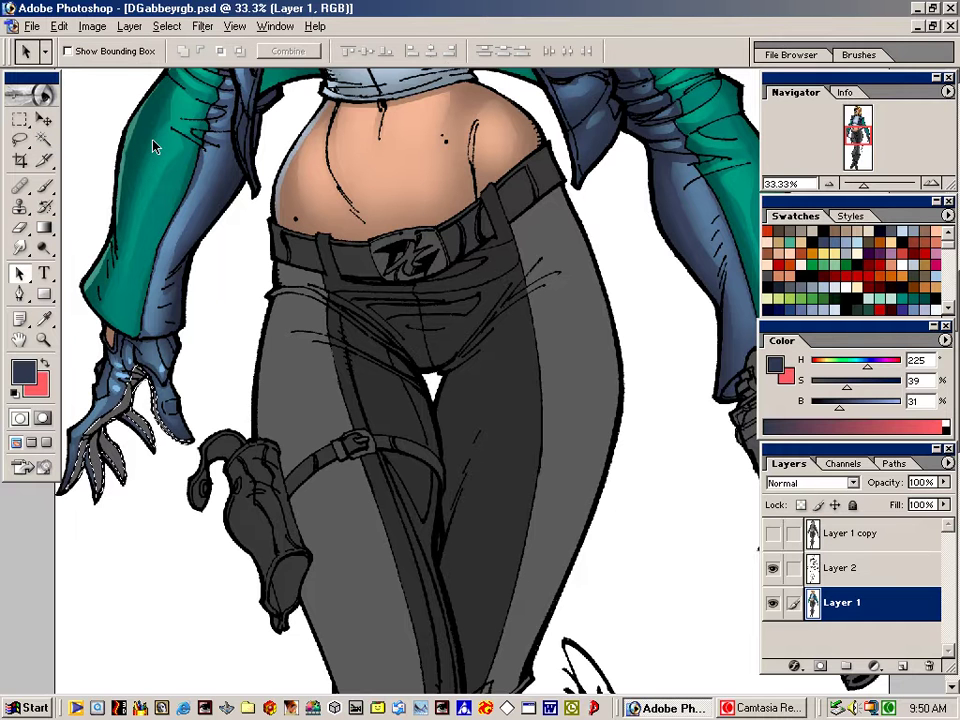
click(46, 188)
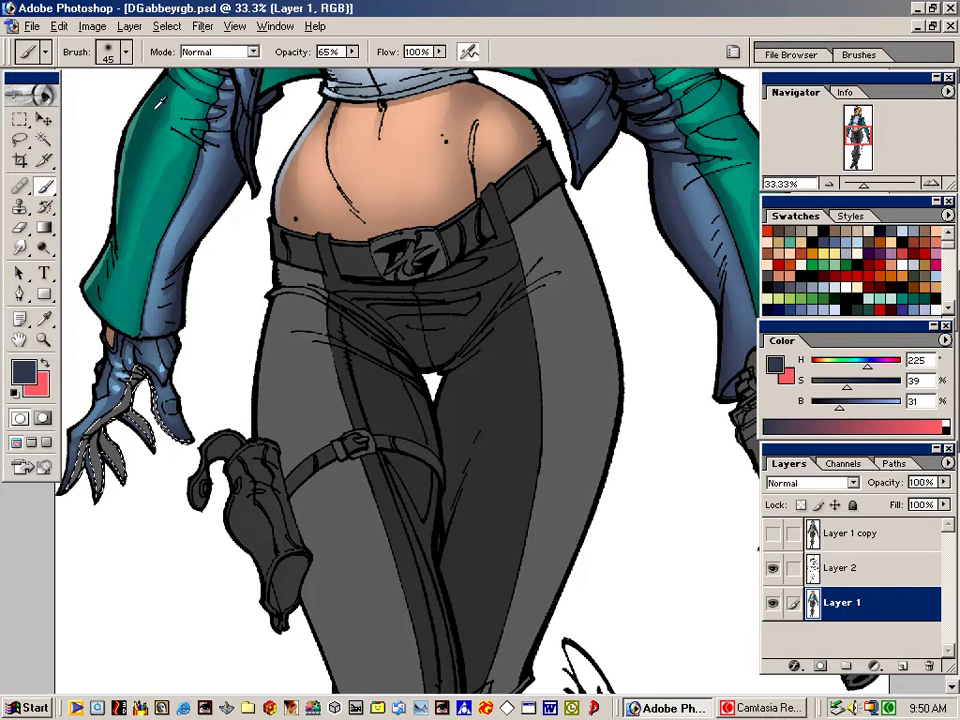
alt+click(150, 123)
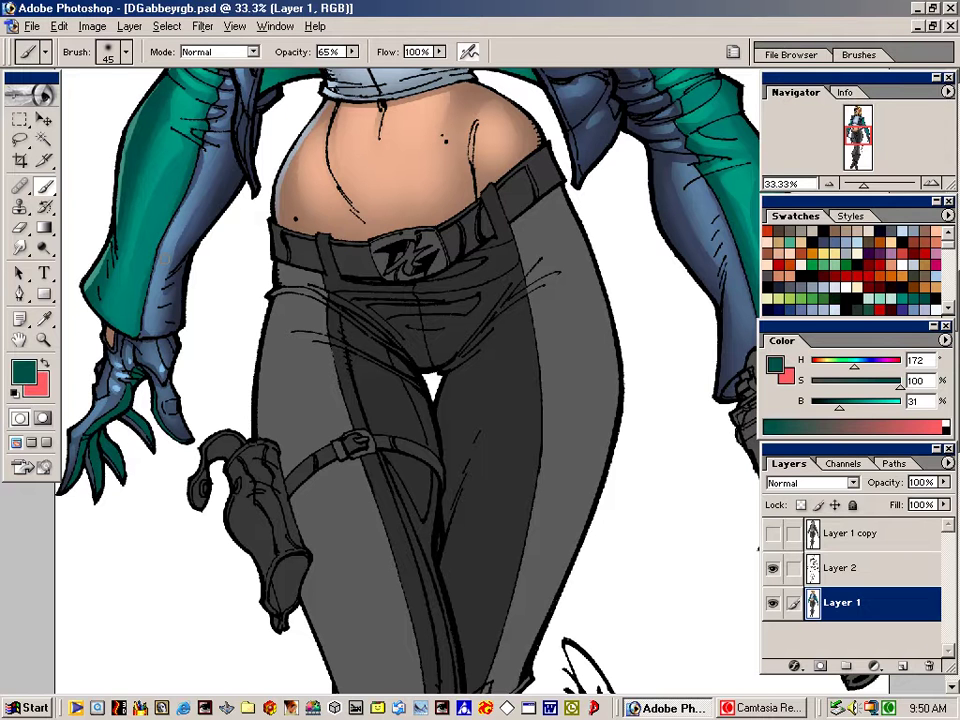
Lasso shadow shapes along the open hand's green finger undersides, fill them with dark green (H 172, S 100, B 31), deselect and return to the brush
key(l)
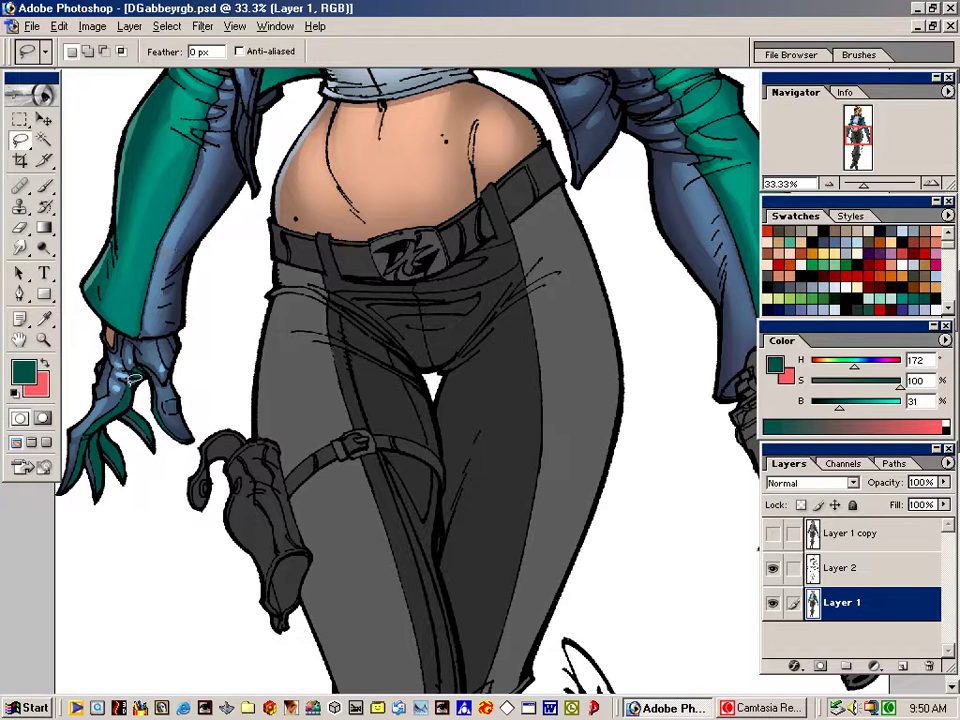
drag(133, 388, 140, 372)
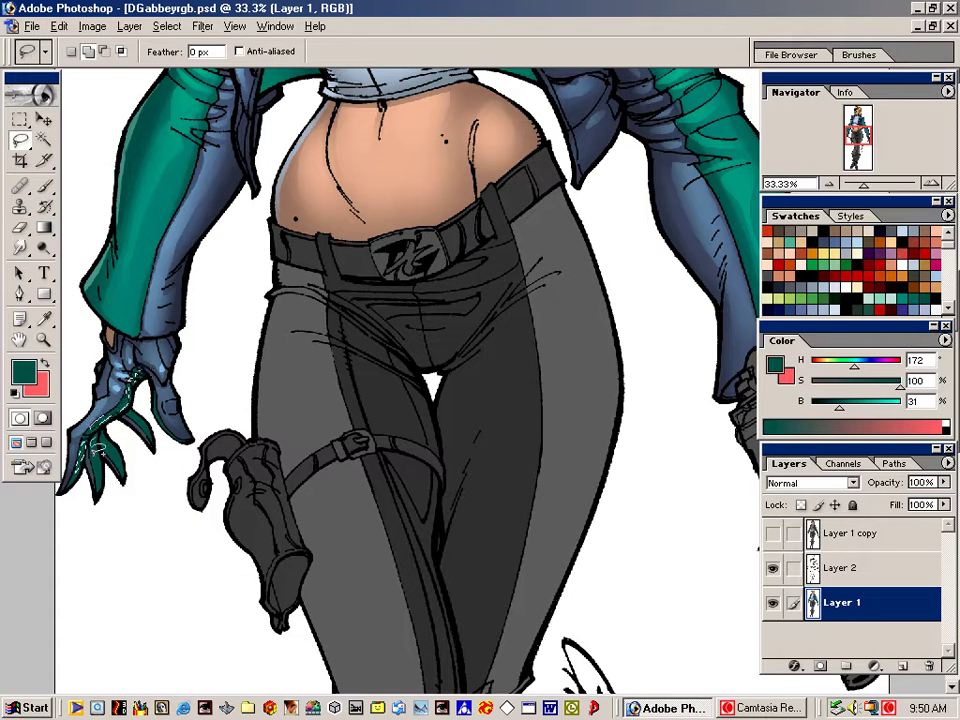
mouse_move(98, 449)
mouse_down()
mouse_move(97, 436)
mouse_move(119, 442)
mouse_move(146, 426)
mouse_move(134, 414)
mouse_up()
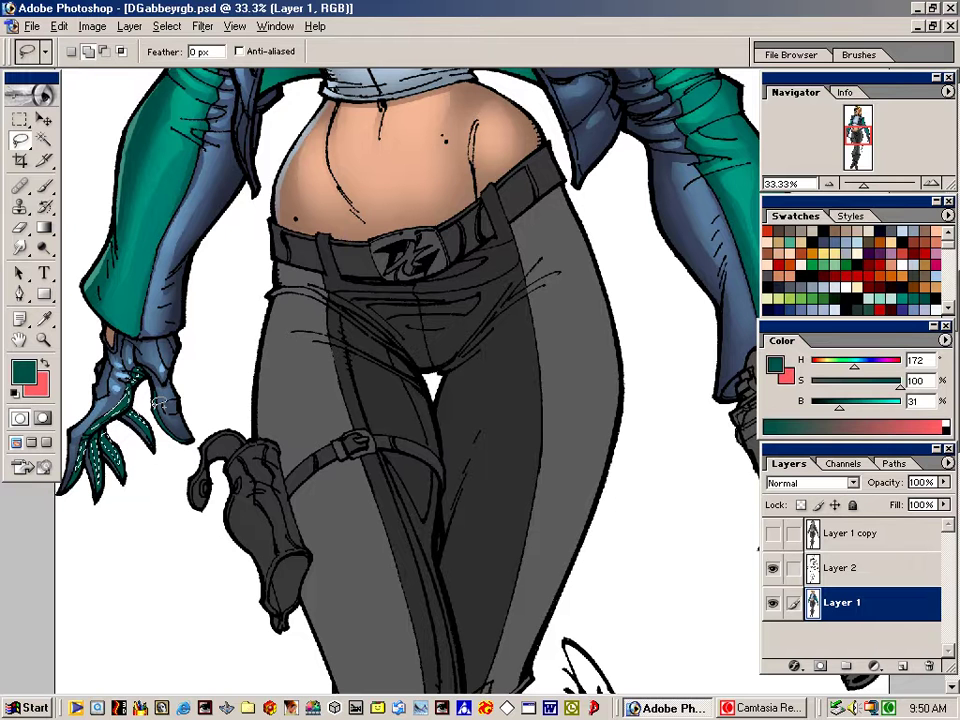
key(alt+BackSpace)
key(ctrl+d)
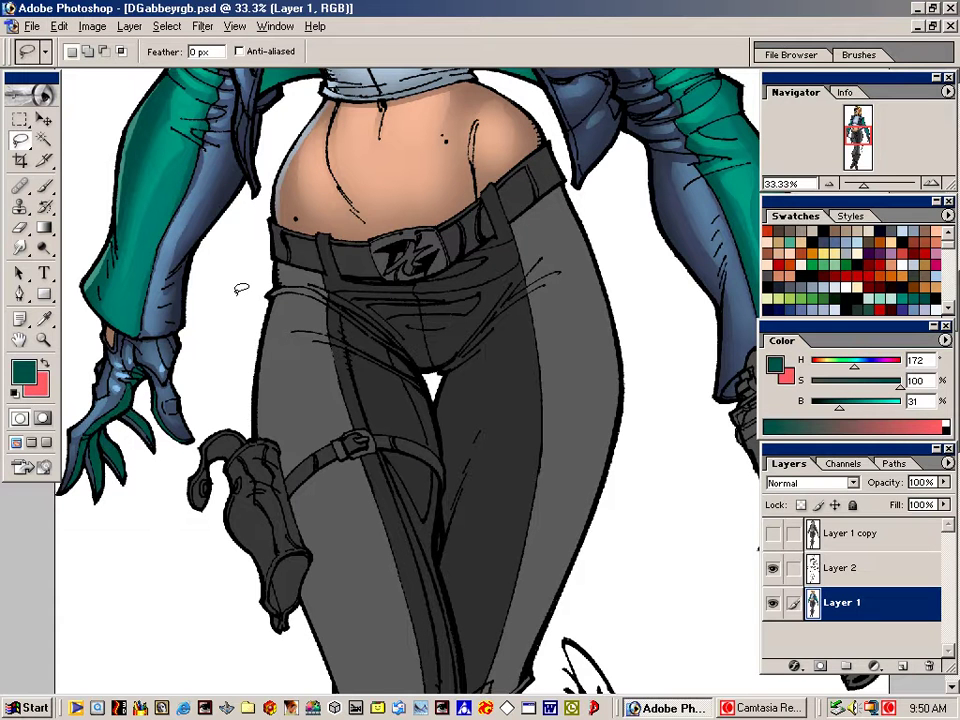
key(b)
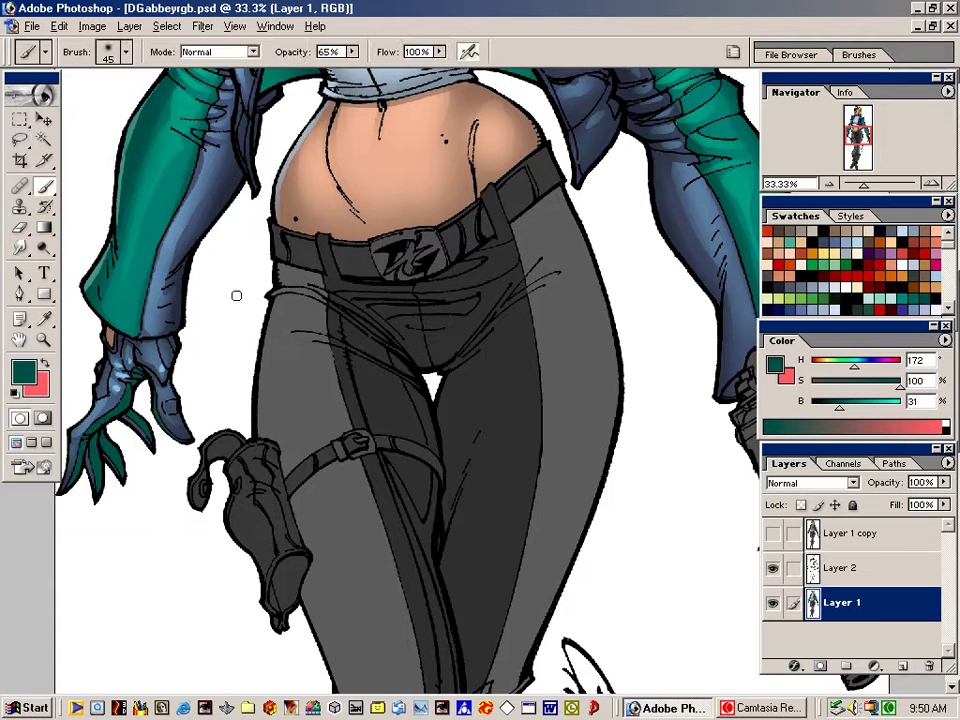
Sample the sleeve's lighter green and paint highlights on the fingers of the empty gloved hand
alt+click(178, 142)
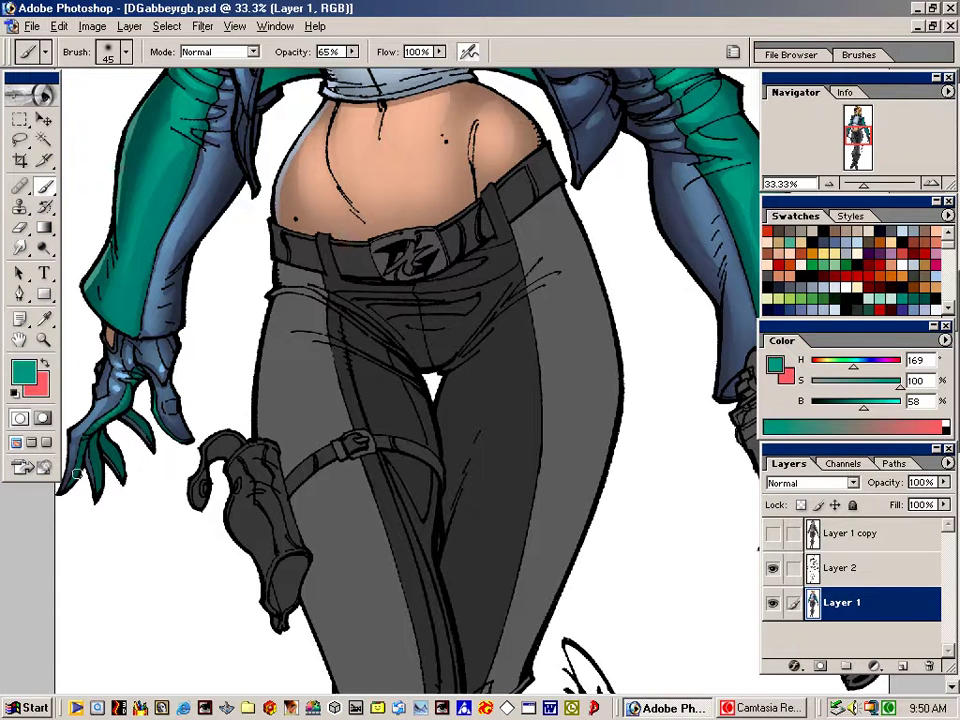
mouse_move(77, 474)
mouse_down()
mouse_move(84, 447)
mouse_move(98, 467)
mouse_move(104, 436)
mouse_up()
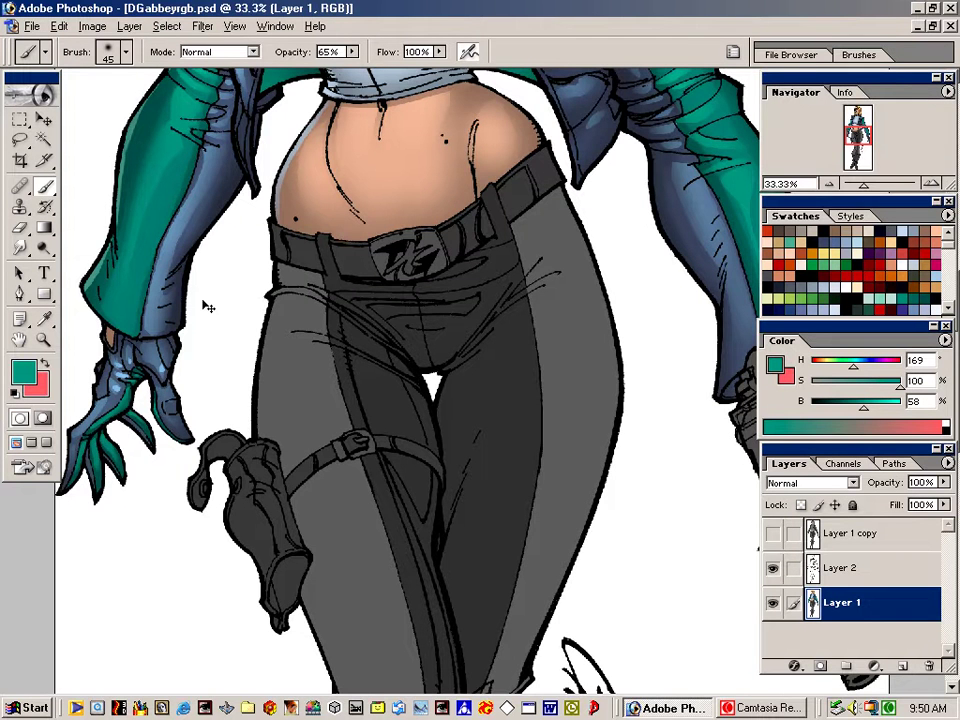
Select the gun's flat shape on Layer 1 copy with the Magic Wand, then return to Layer 1 and hide the copy
key(ctrl+minus)
key(ctrl+minus)
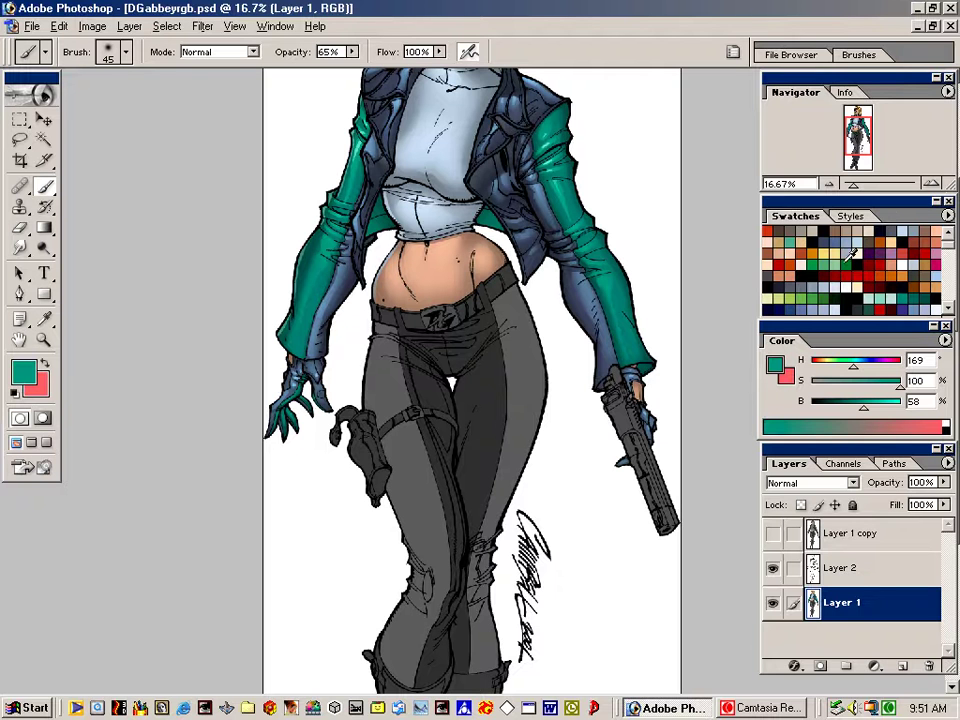
click(772, 533)
click(878, 533)
key(w)
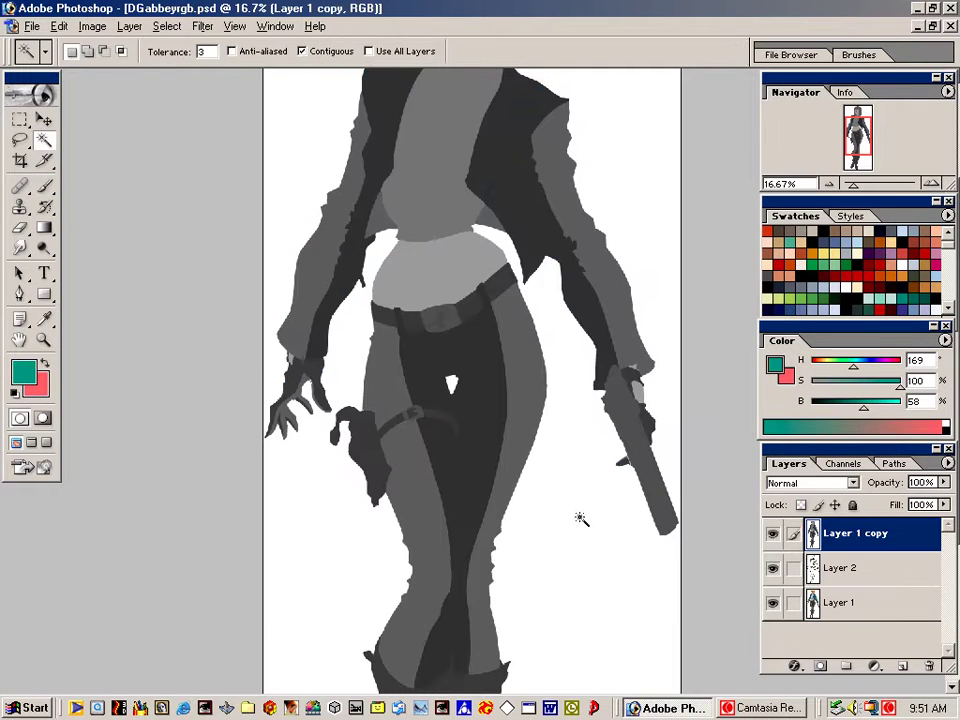
click(632, 432)
click(866, 602)
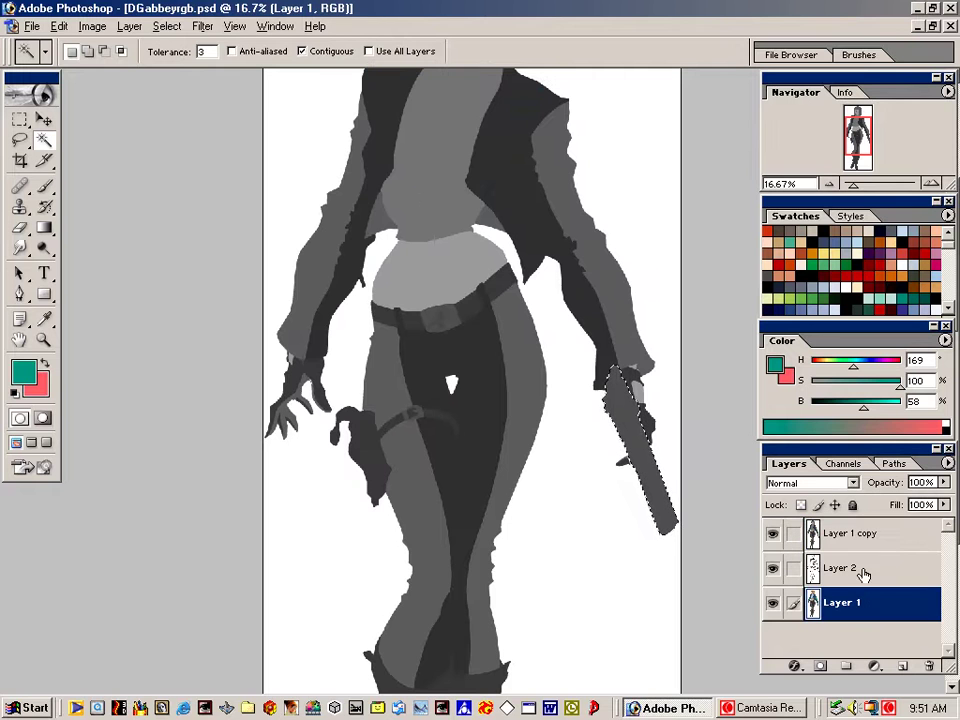
click(772, 533)
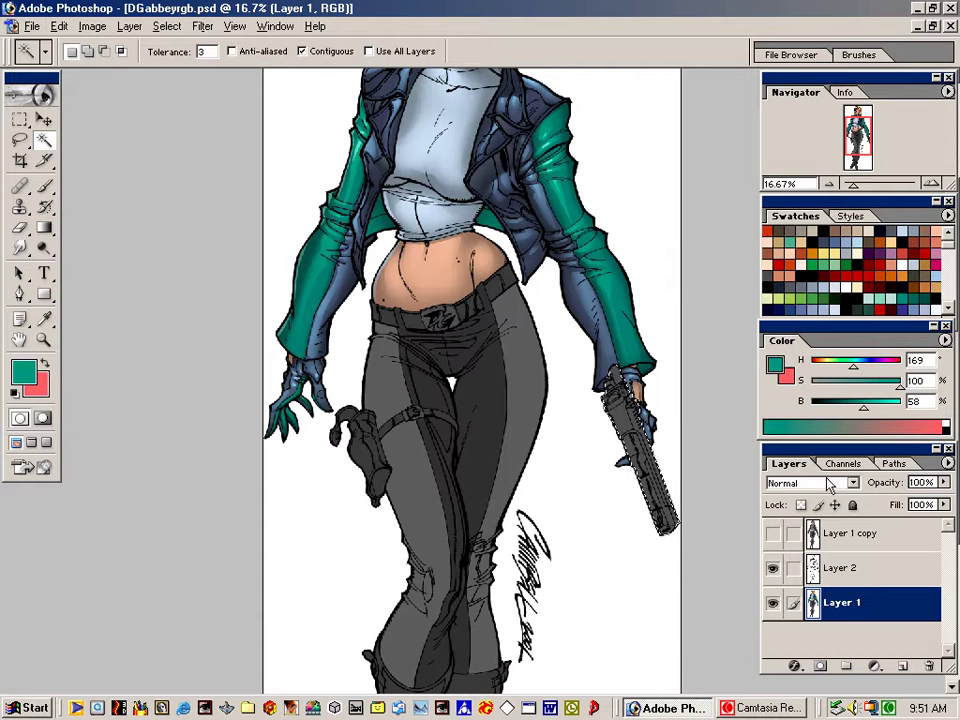
Fill the selected gun with a muted blue-grey of hue 226, saturation 24% and brightness 38%
click(822, 243)
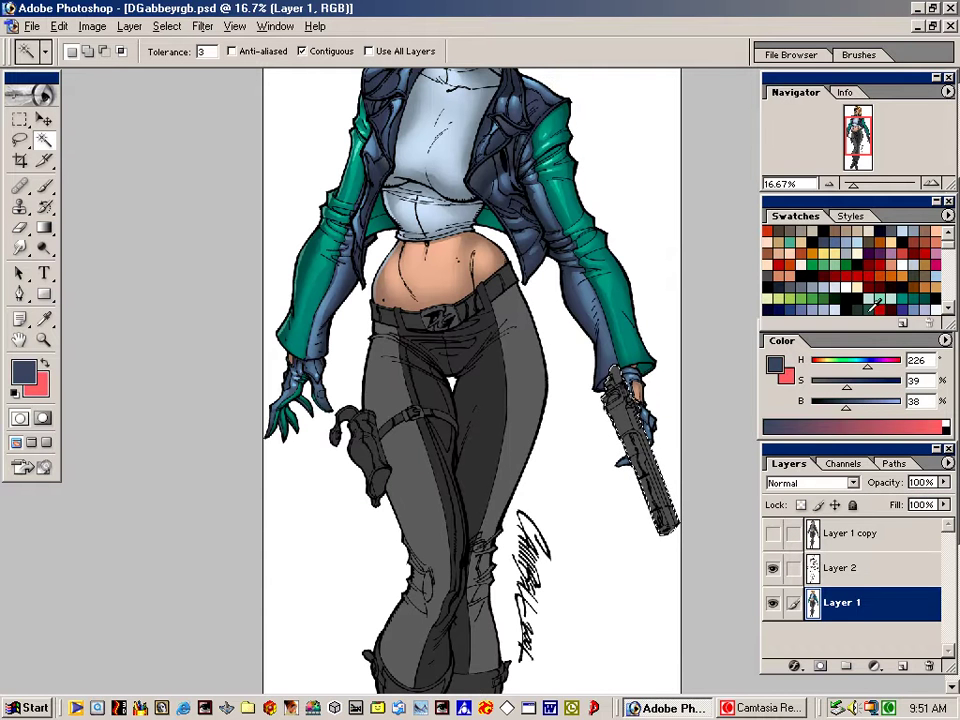
drag(847, 388, 834, 388)
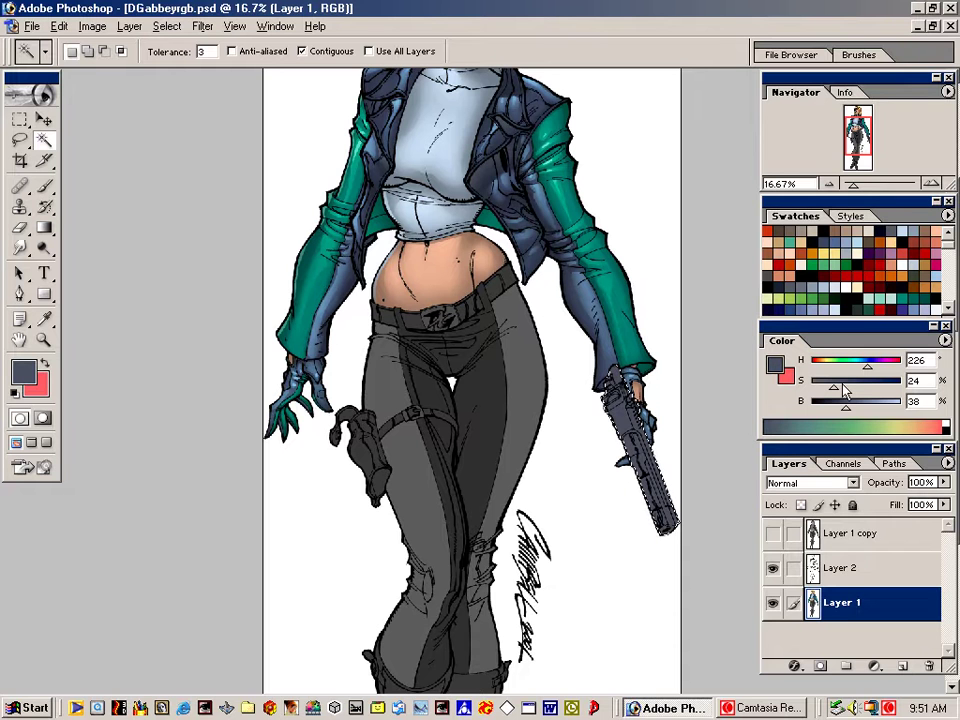
key(alt+BackSpace)
Shade the gun with a 175-pixel brush in a darker blue-grey at 16% brightness
key(b)
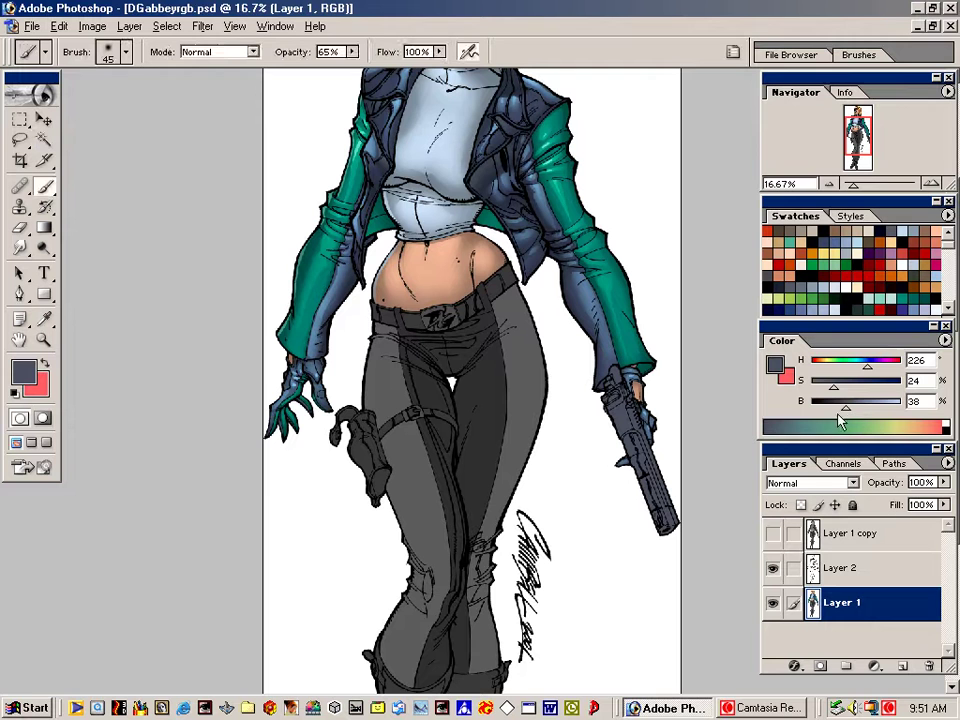
drag(843, 404, 826, 418)
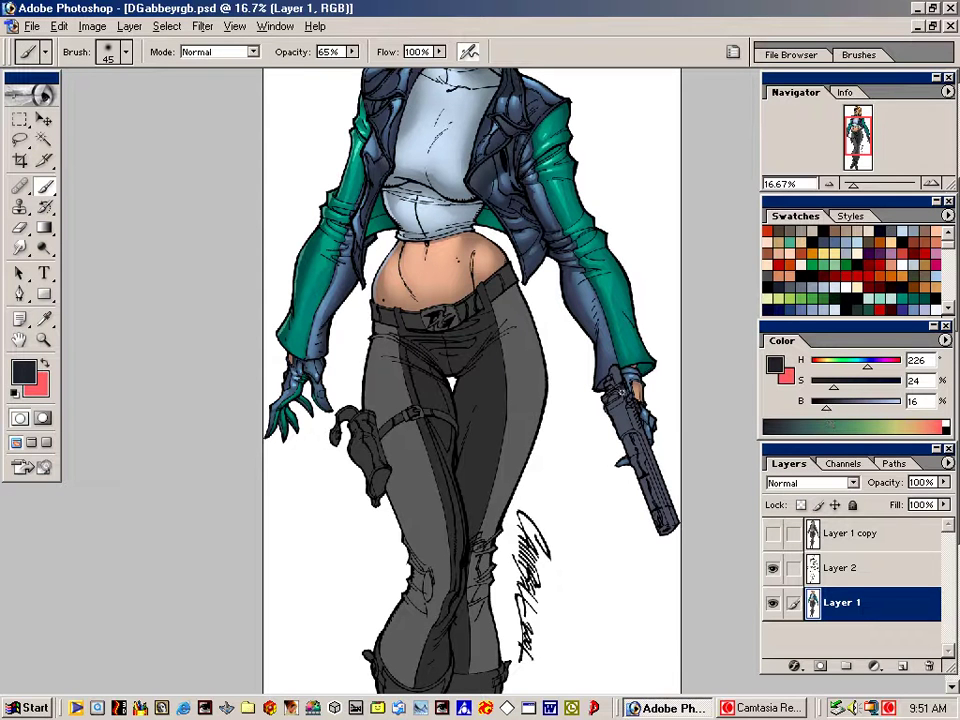
key(bracketright)
key(bracketright)
key(bracketright)
key(bracketright)
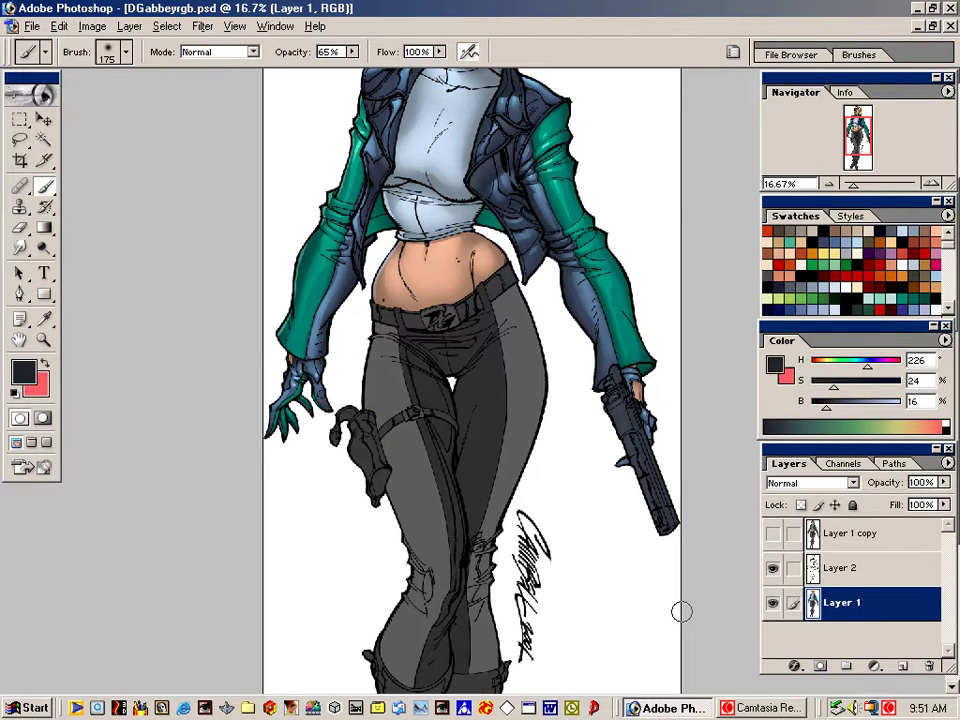
Lasso a series of narrow reflection shapes along the middle of the gun, from the hammer end to the muzzle
key(ctrl+plus)
key(ctrl+plus)
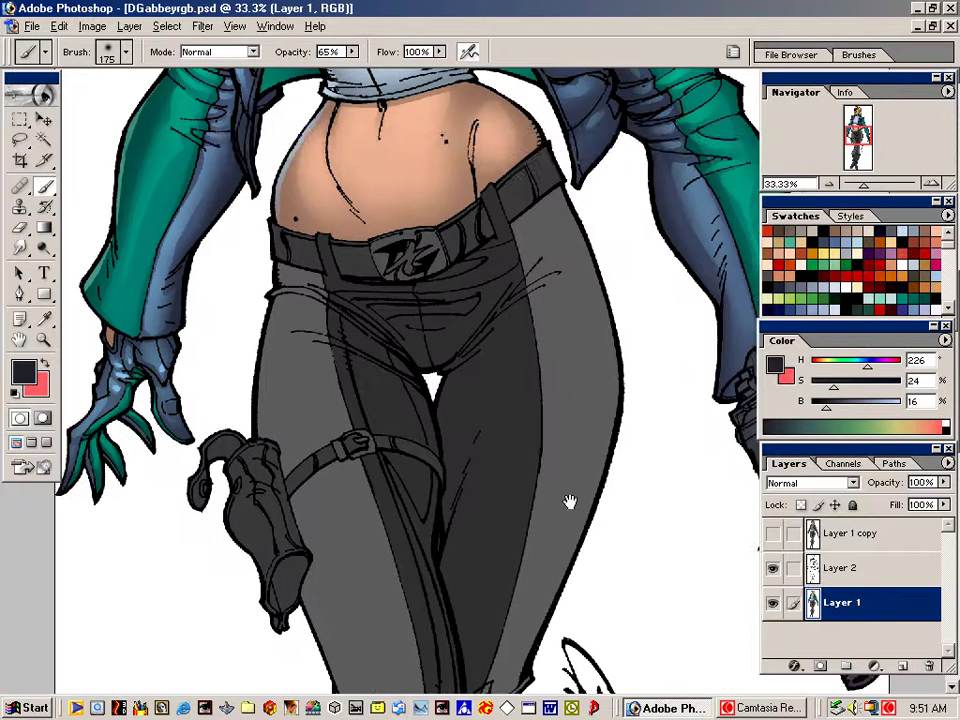
drag(570, 503, 208, 415)
key(Tab)
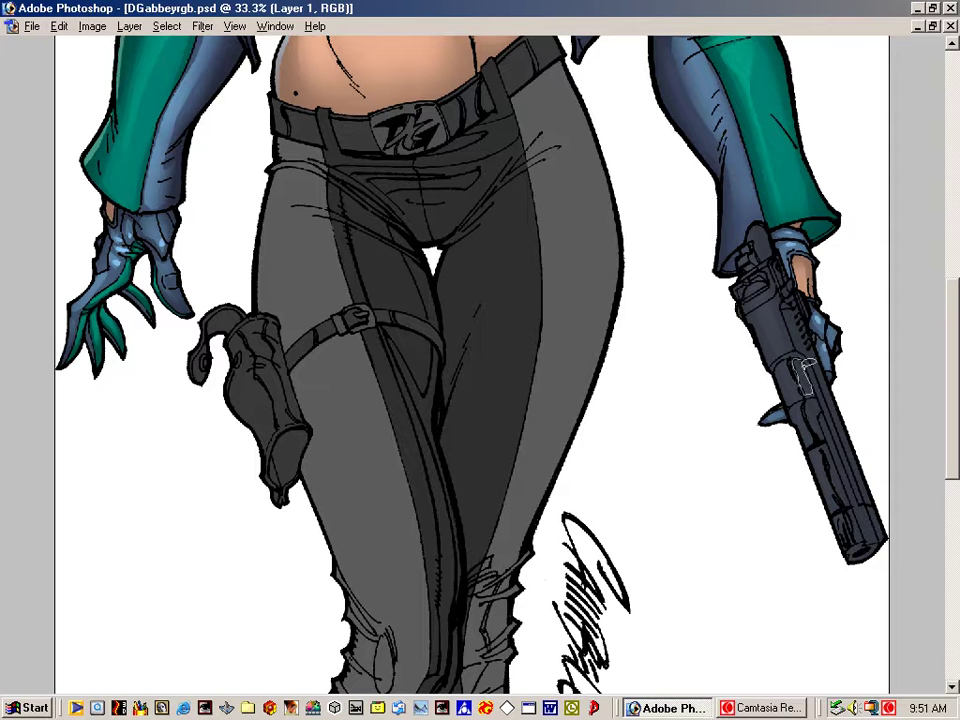
mouse_move(803, 368)
mouse_down()
mouse_move(816, 398)
mouse_move(807, 410)
mouse_move(824, 440)
mouse_move(820, 405)
mouse_move(814, 398)
mouse_move(839, 493)
mouse_move(844, 464)
mouse_move(812, 336)
mouse_move(777, 293)
mouse_move(774, 309)
mouse_move(796, 345)
mouse_move(776, 298)
mouse_up()
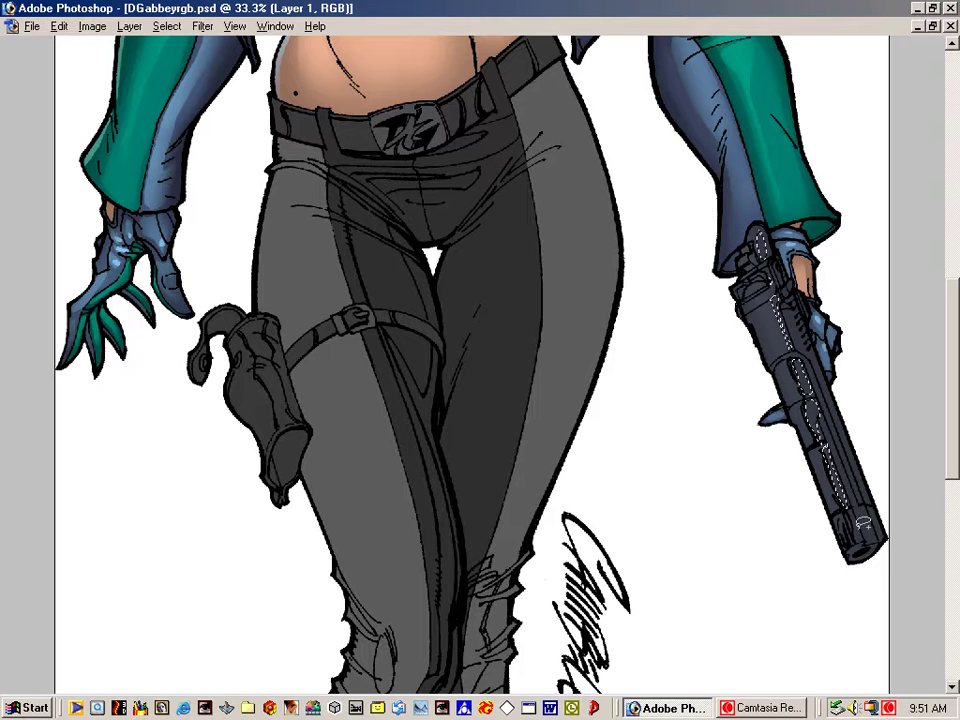
mouse_move(852, 512)
mouse_down()
mouse_move(861, 542)
mouse_move(857, 532)
mouse_up()
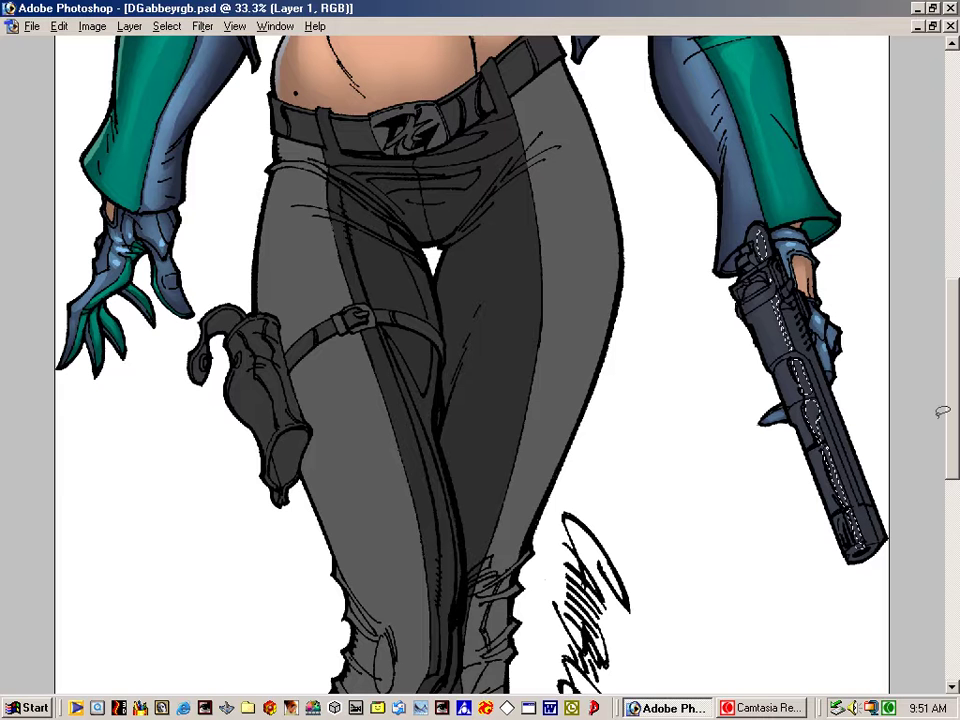
Brush lighter blue reflections into the selected shapes along the gun's slide and barrel with the selection outline hidden
key(ctrl+d)
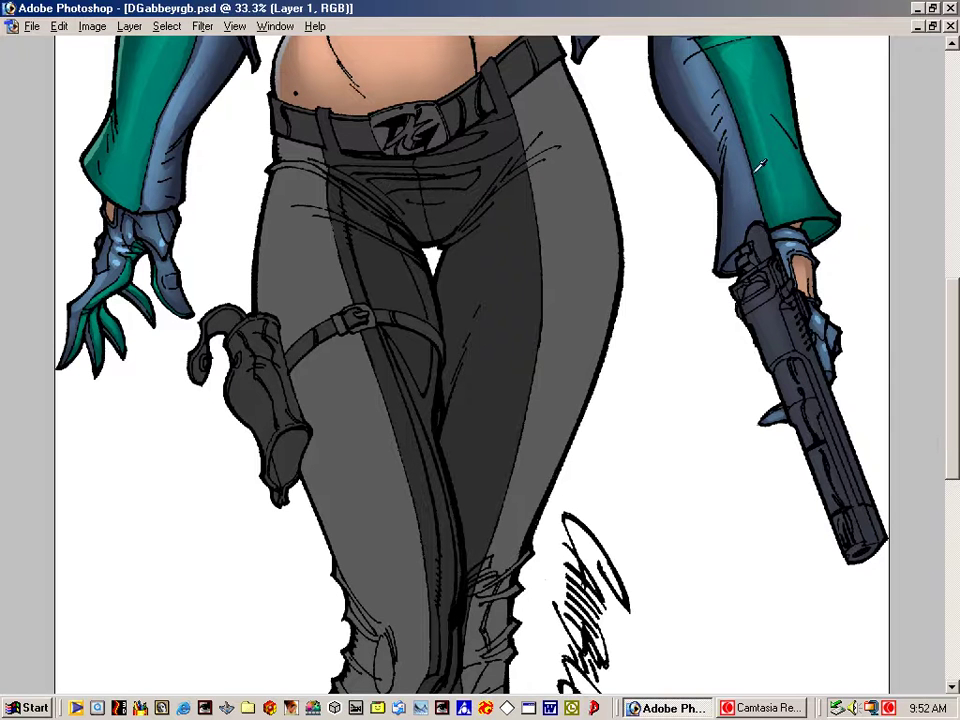
key(b)
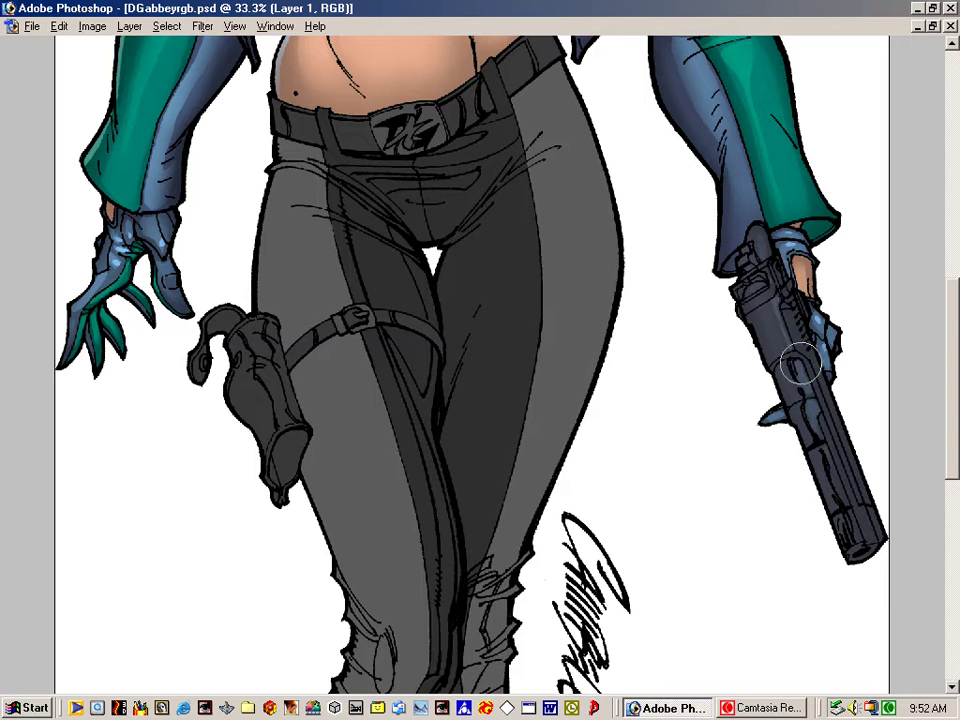
drag(801, 363, 787, 318)
drag(842, 484, 847, 490)
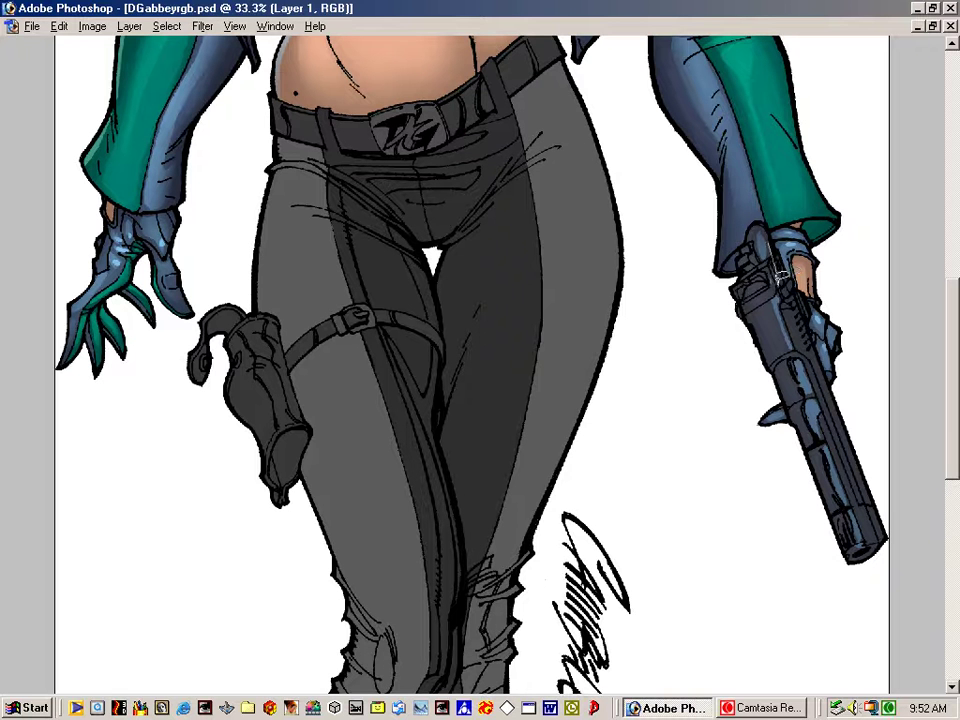
Lasso a thin strip along the gun's outer edge and brush a blue reflection down its length
mouse_move(781, 273)
mouse_down()
mouse_move(886, 530)
mouse_move(771, 232)
mouse_up()
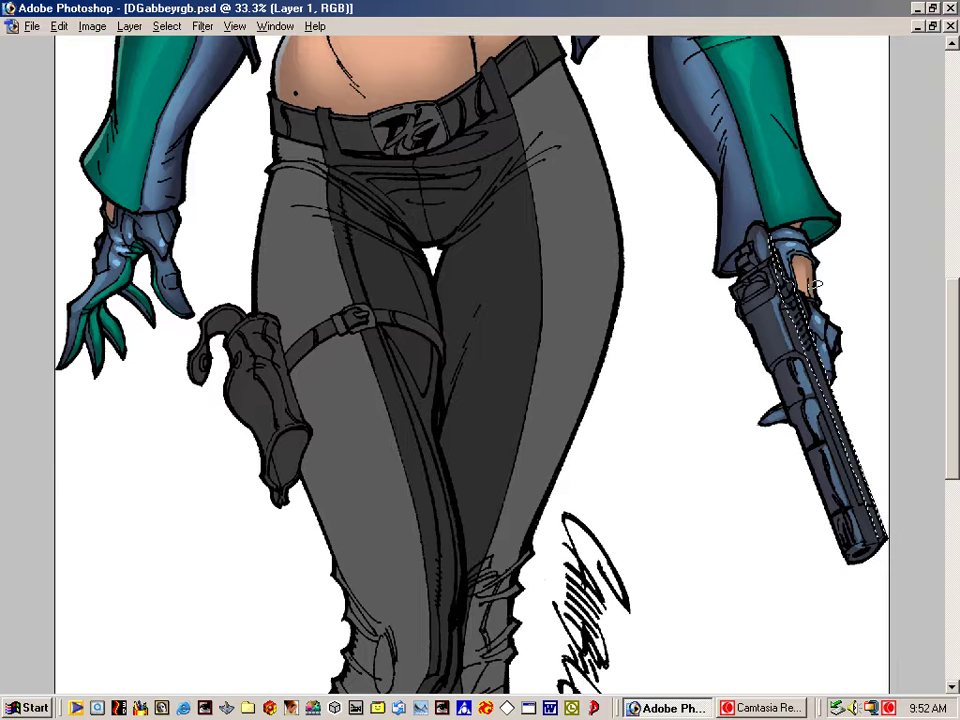
key(ctrl+h)
key(b)
drag(769, 229, 862, 493)
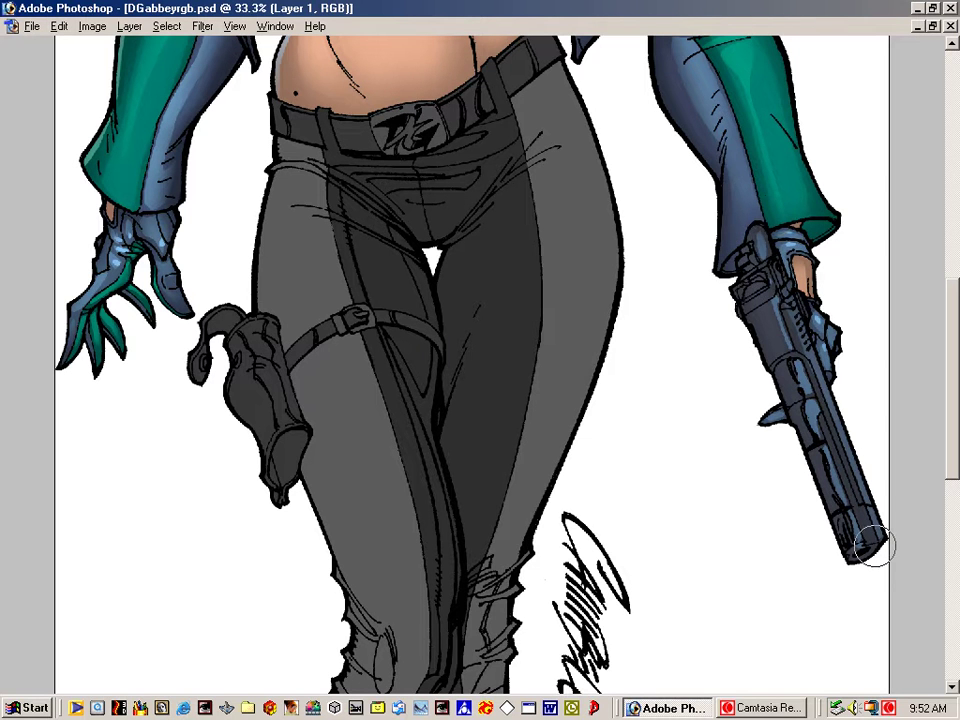
Lasso small spots within the gun's blue reflections and brush bright highlights into them
key(l)
mouse_move(778, 307)
mouse_down()
mouse_move(791, 350)
mouse_move(778, 308)
mouse_up()
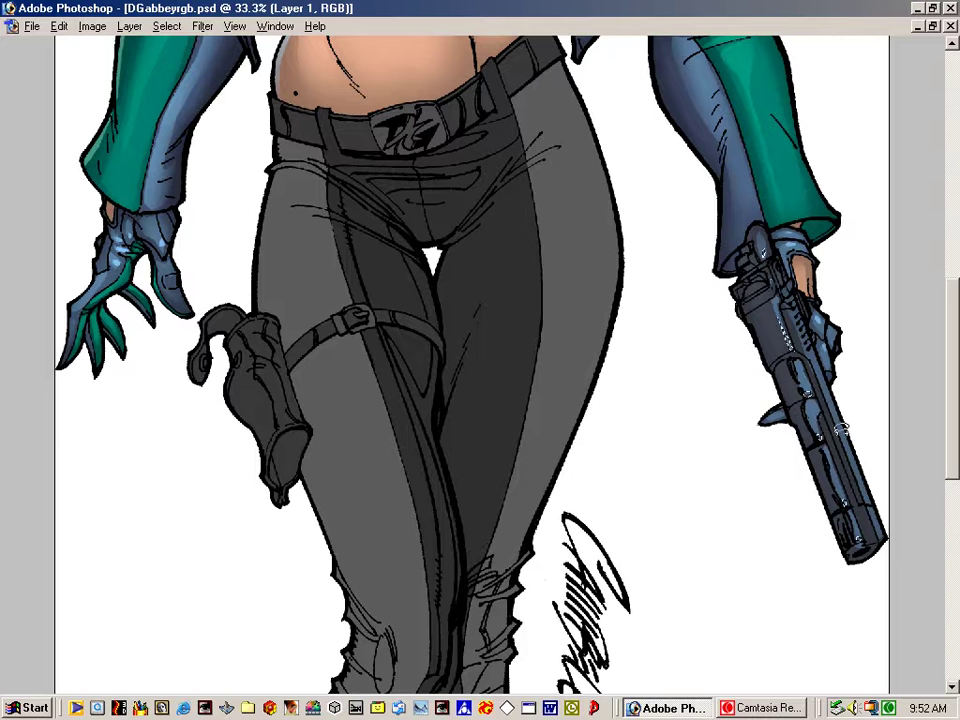
key(b)
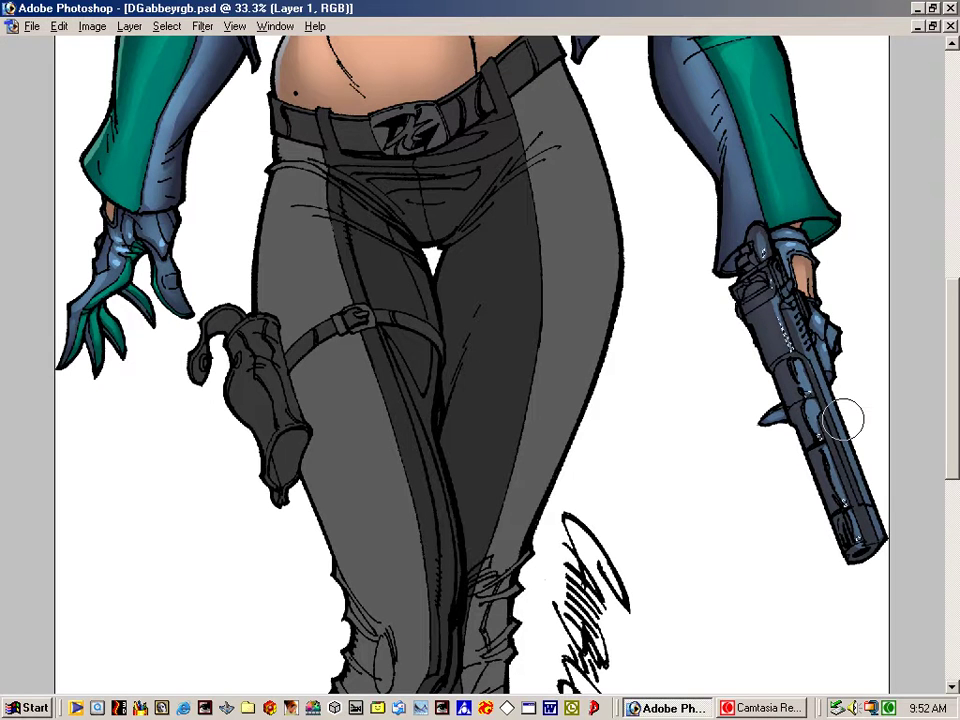
key(ctrl+h)
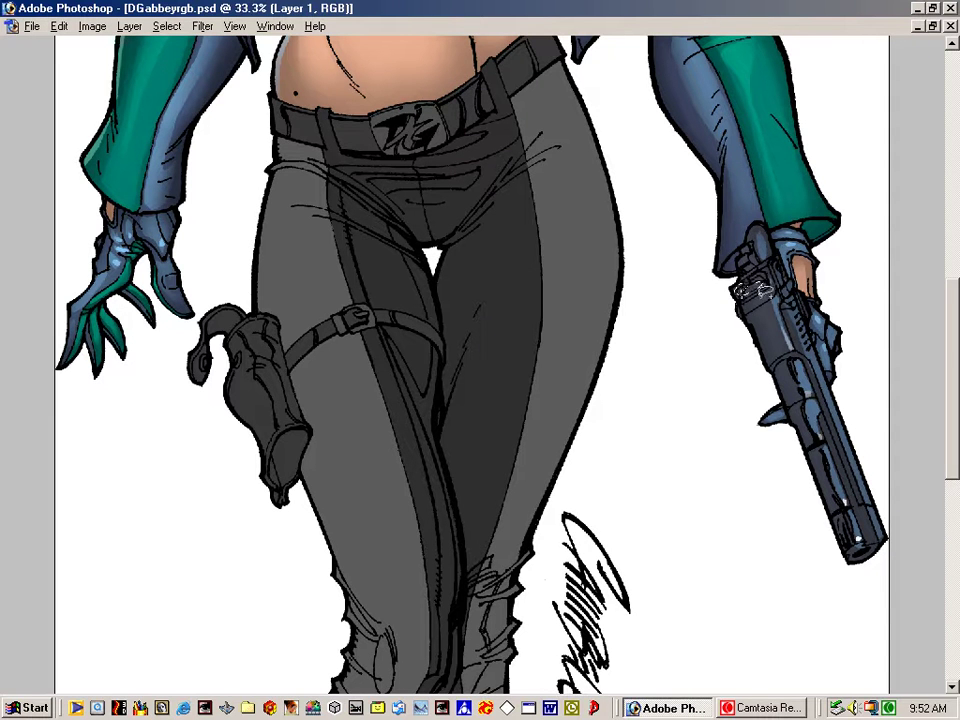
Lasso the gun's remaining dark panels, covering the rear, the underside edge and the barrel strip, and hide the selection outline
mouse_move(765, 290)
mouse_down()
mouse_move(742, 292)
mouse_move(767, 306)
mouse_up()
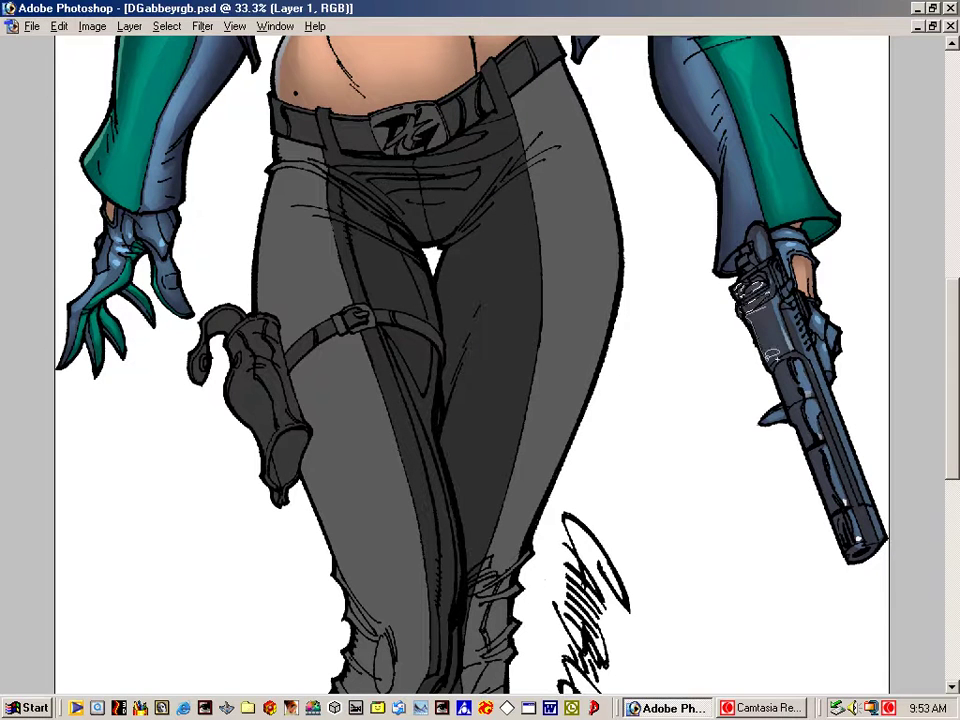
mouse_move(767, 359)
mouse_down()
mouse_move(781, 354)
mouse_move(781, 334)
mouse_up()
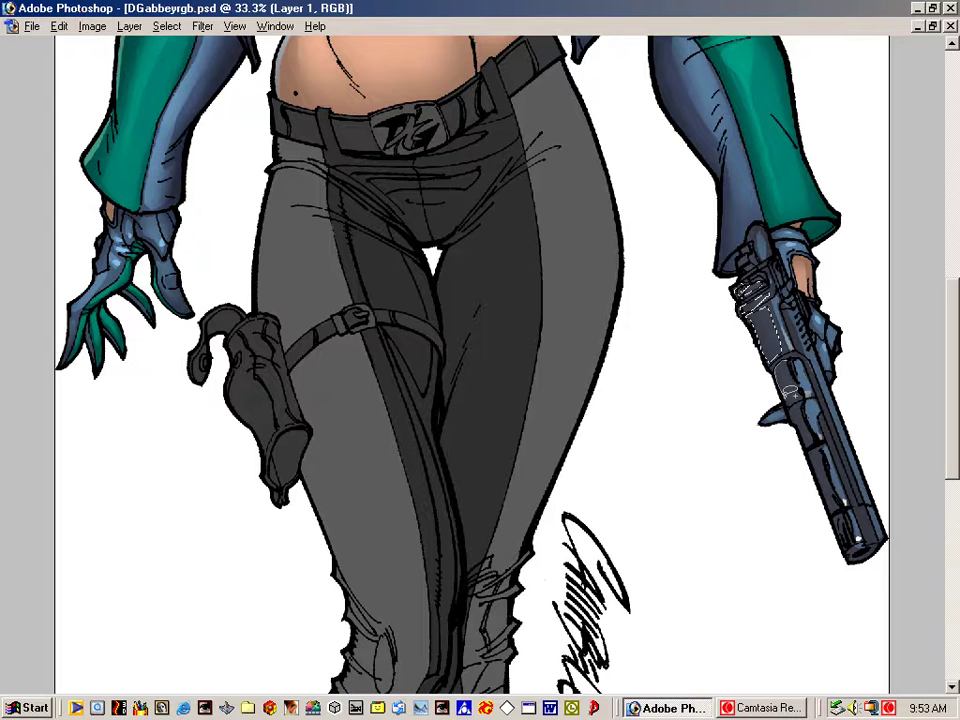
mouse_move(790, 391)
mouse_down()
mouse_move(825, 474)
mouse_move(814, 452)
mouse_up()
mouse_move(837, 516)
mouse_down()
mouse_move(843, 529)
mouse_move(837, 516)
mouse_up()
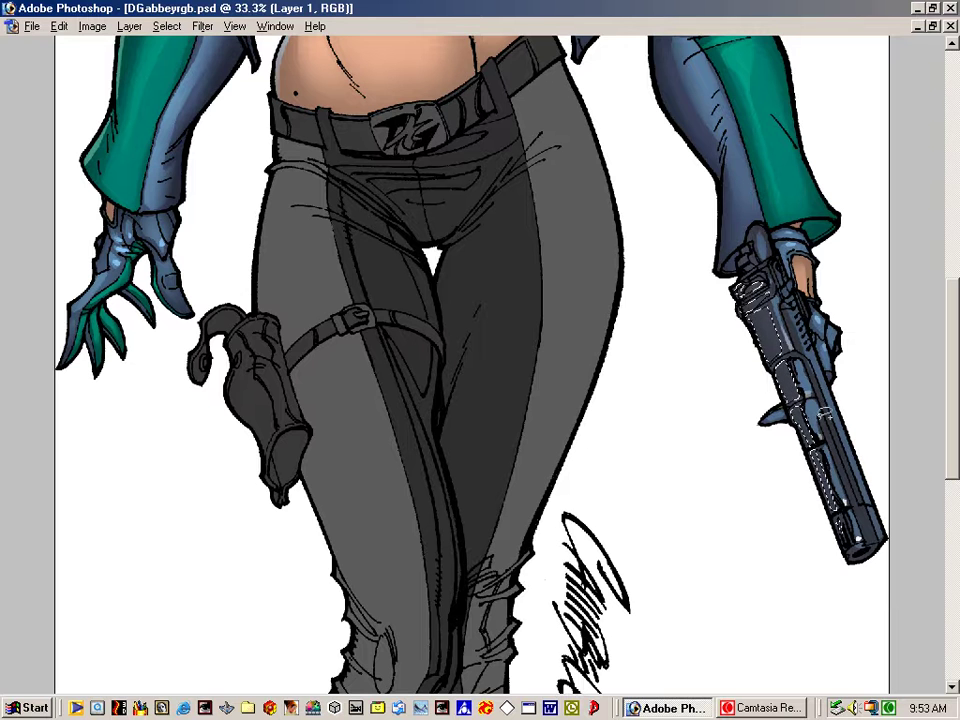
mouse_move(806, 361)
mouse_down()
mouse_move(871, 515)
mouse_move(835, 406)
mouse_move(812, 354)
mouse_up()
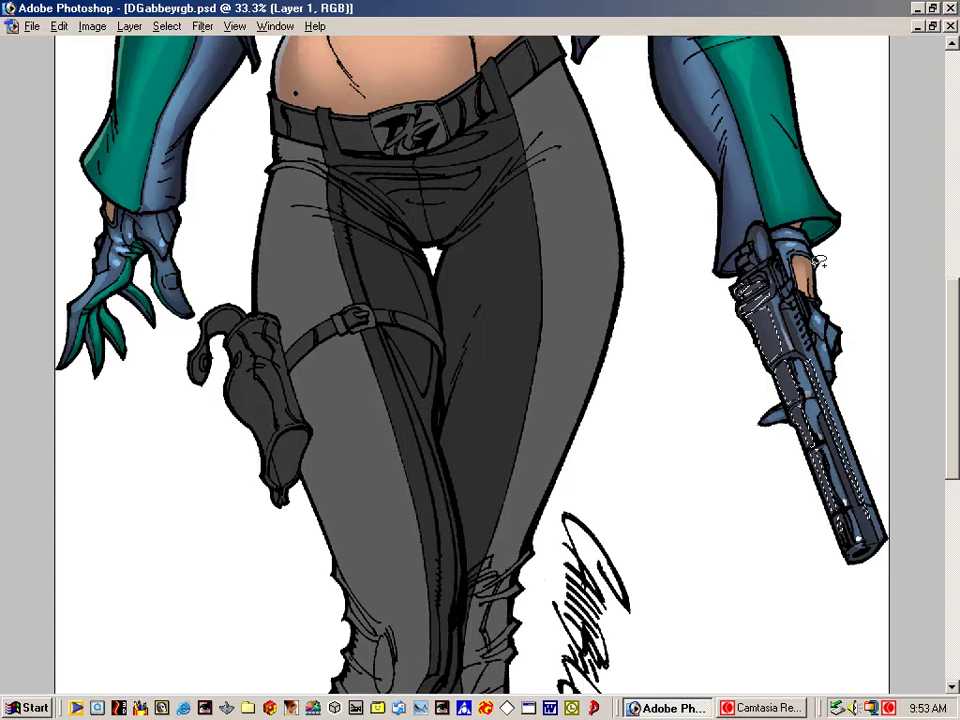
mouse_move(749, 264)
mouse_down()
mouse_move(749, 245)
mouse_move(757, 250)
mouse_up()
key(ctrl+h)
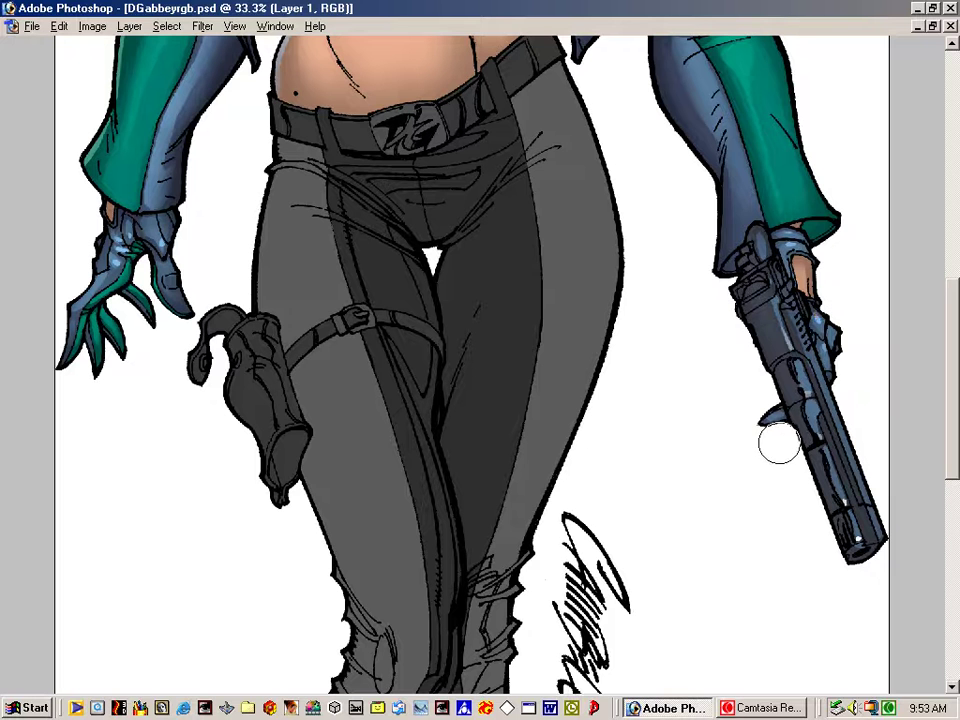
Set the brush colour to 40% brightness with reduced saturation and paint softer grey reflections over the gun's selected panels
key(Tab)
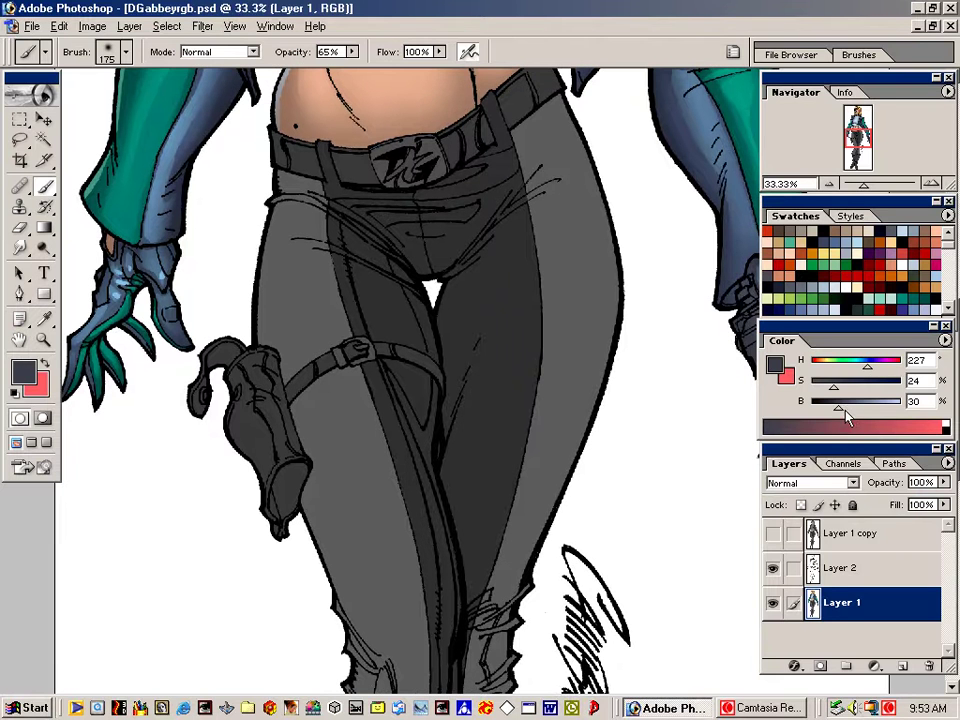
click(847, 401)
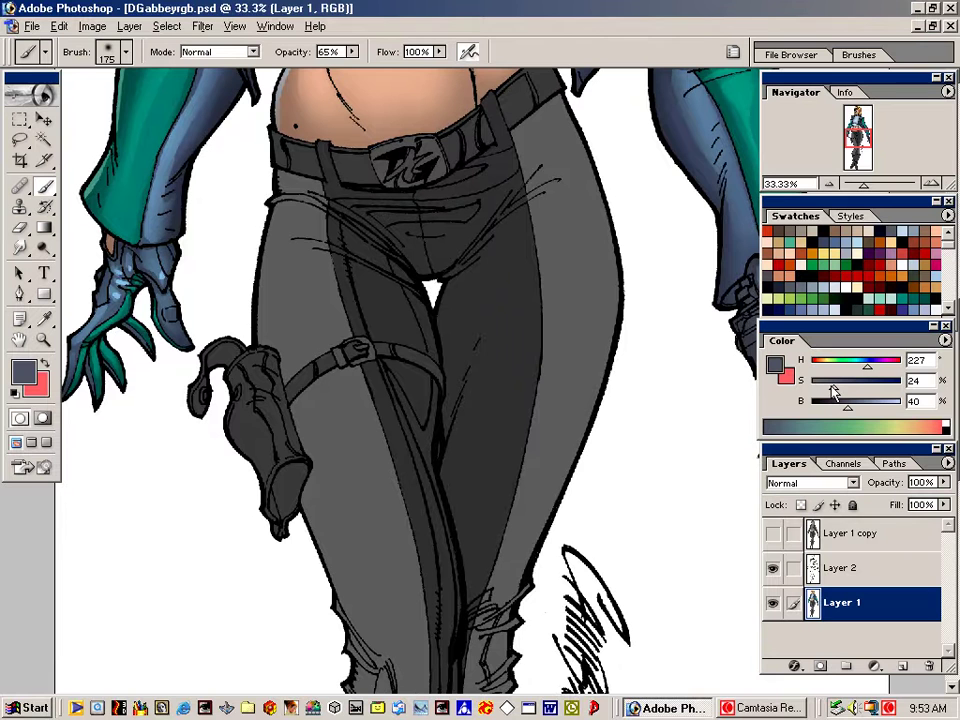
drag(835, 392, 826, 388)
key(Tab)
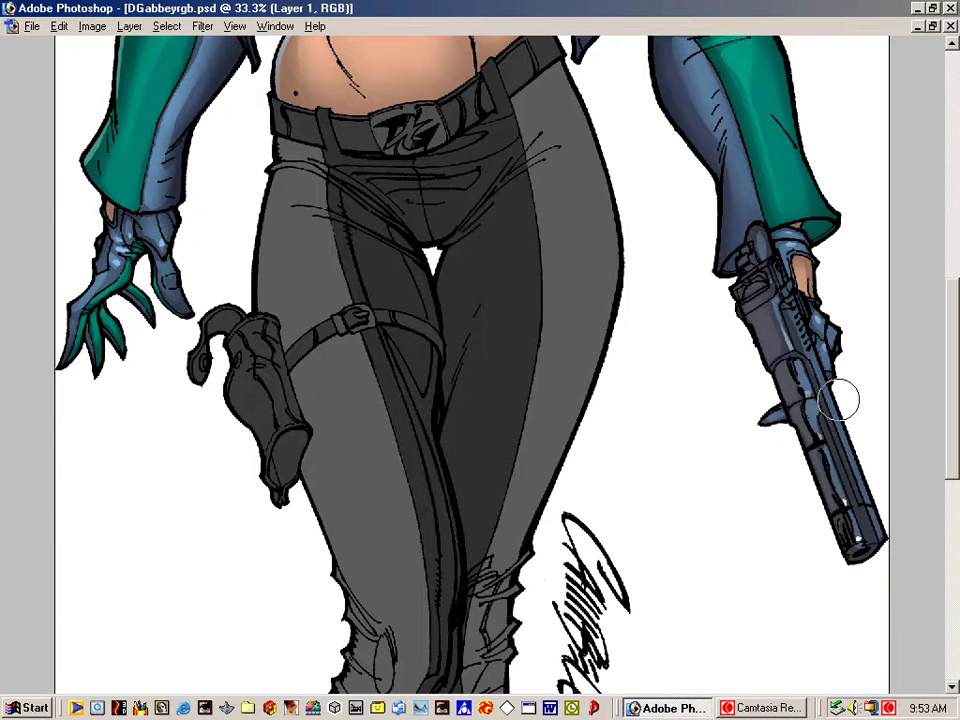
drag(826, 382, 874, 505)
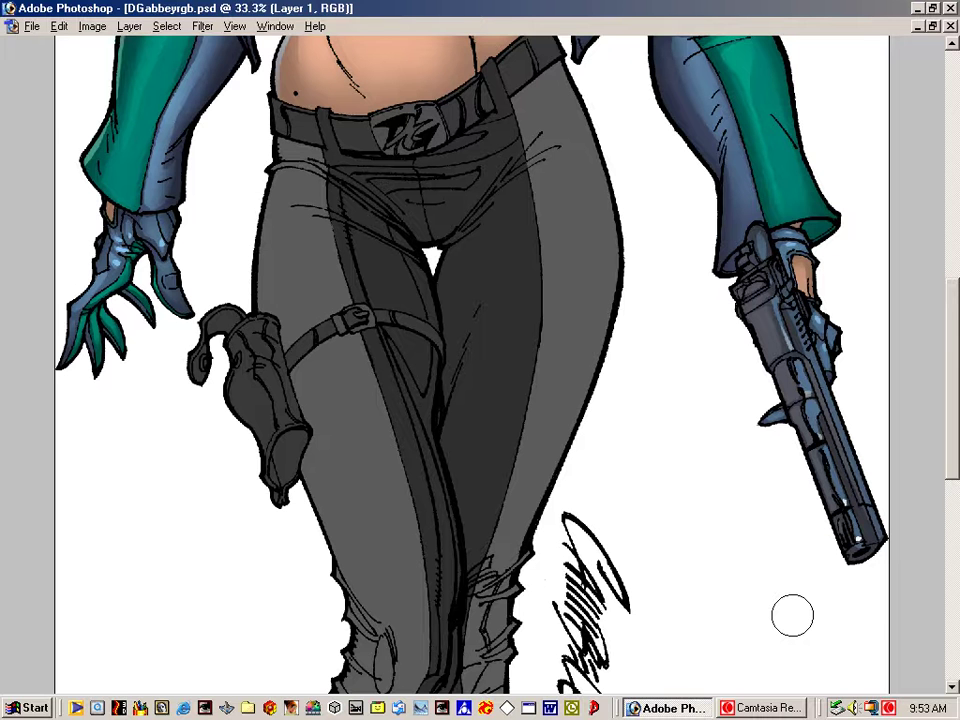
key(ctrl+minus)
key(ctrl+minus)
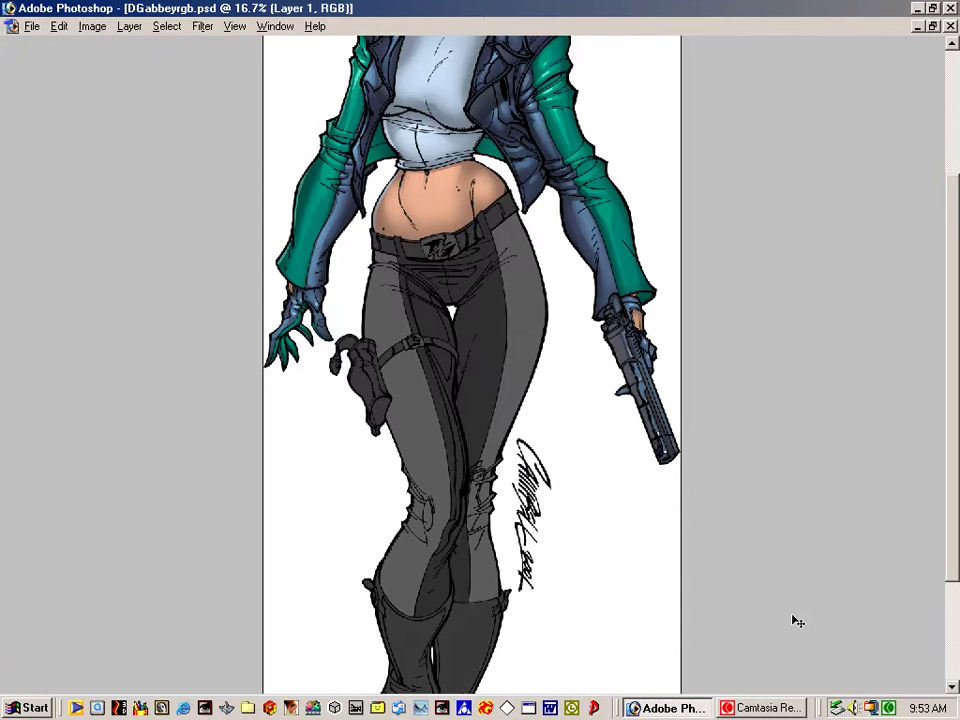
key(ctrl+minus)
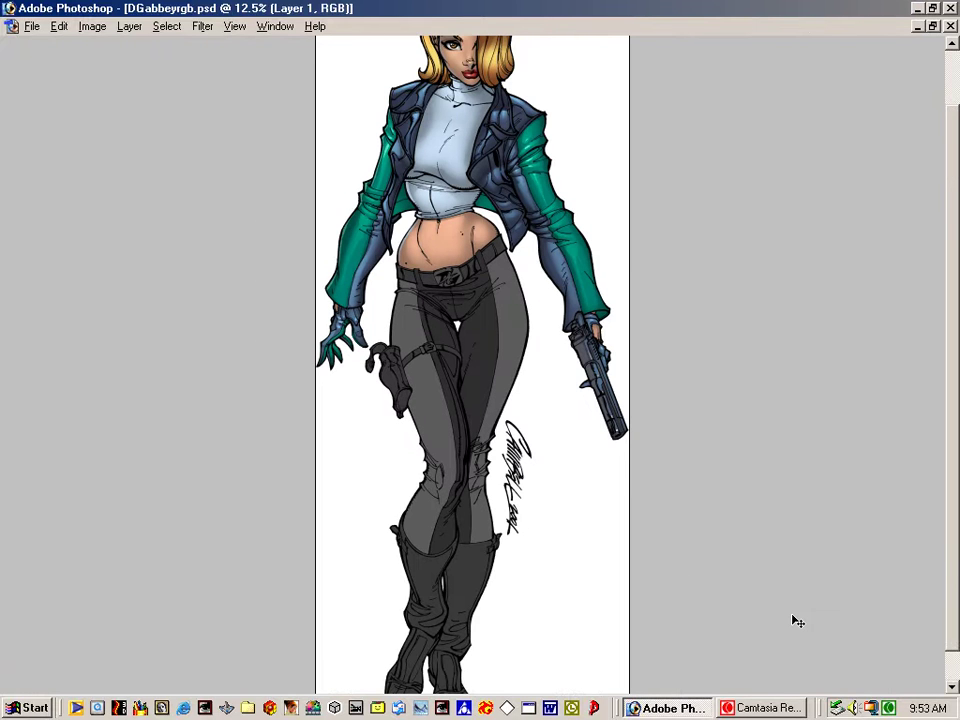
key(ctrl+plus)
key(b)
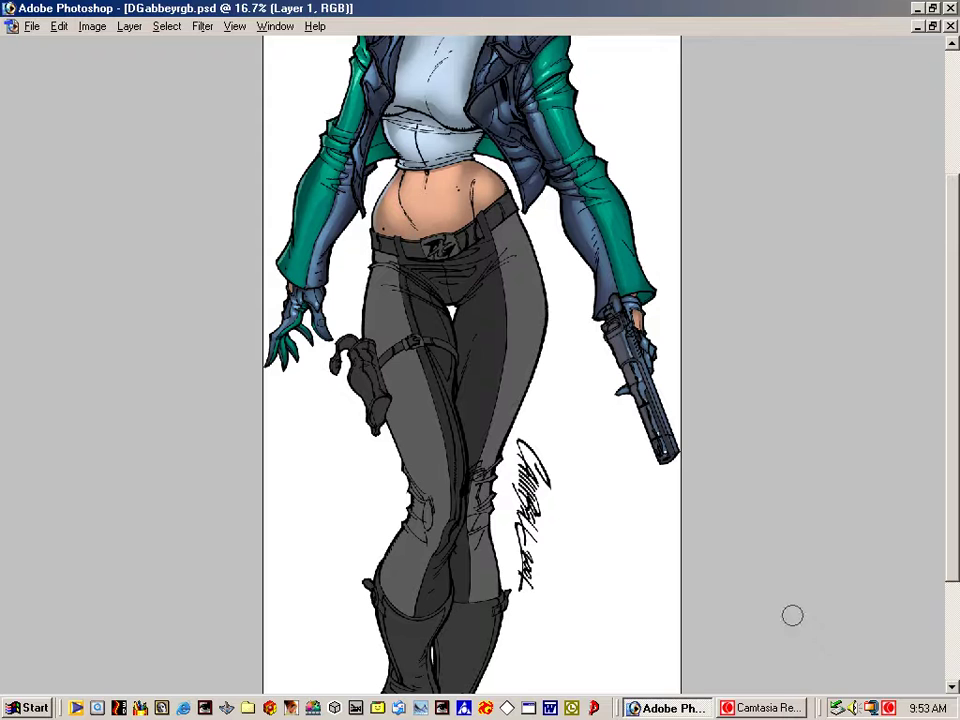
Select the trousers' dark inner panels and fill them with dark navy sampled from the jacket (H 225, S 39%, B 32%), hiding the selection outline
key(w)
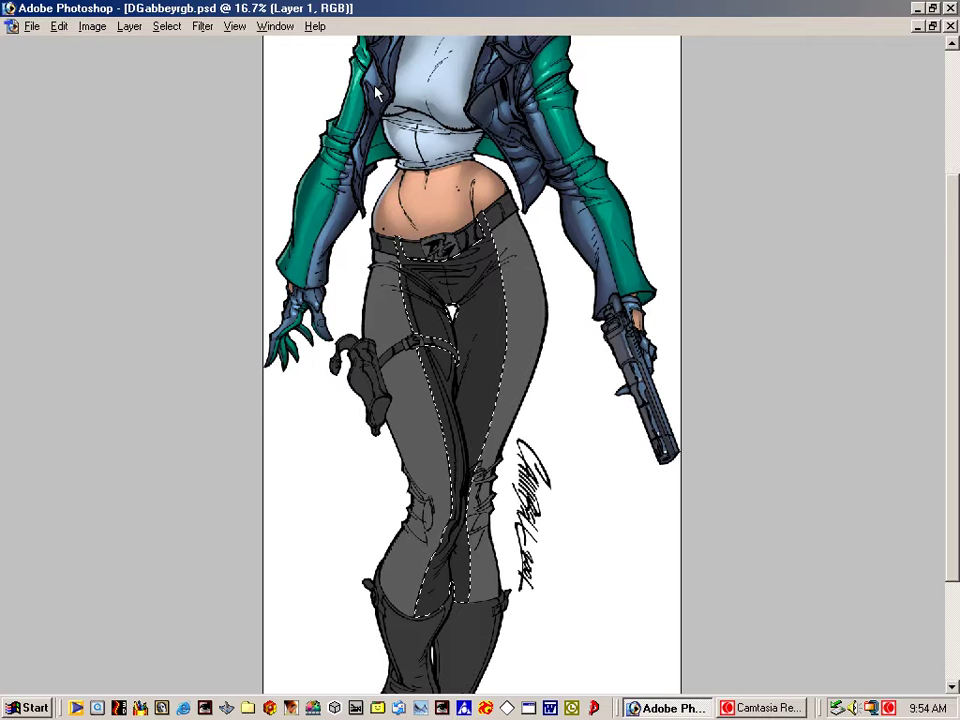
key(Tab)
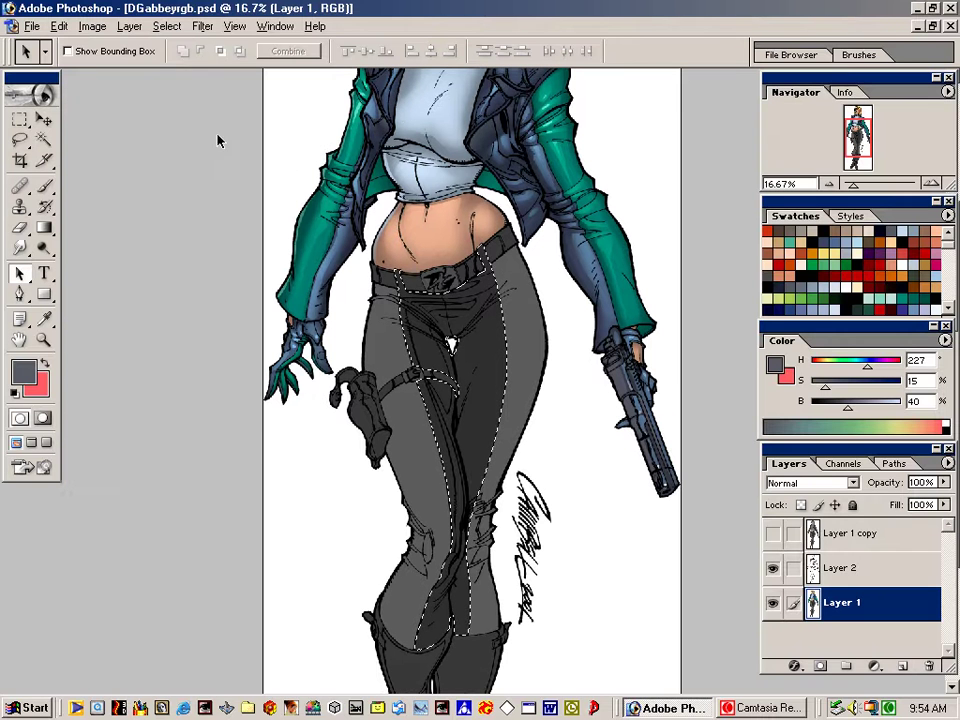
click(45, 189)
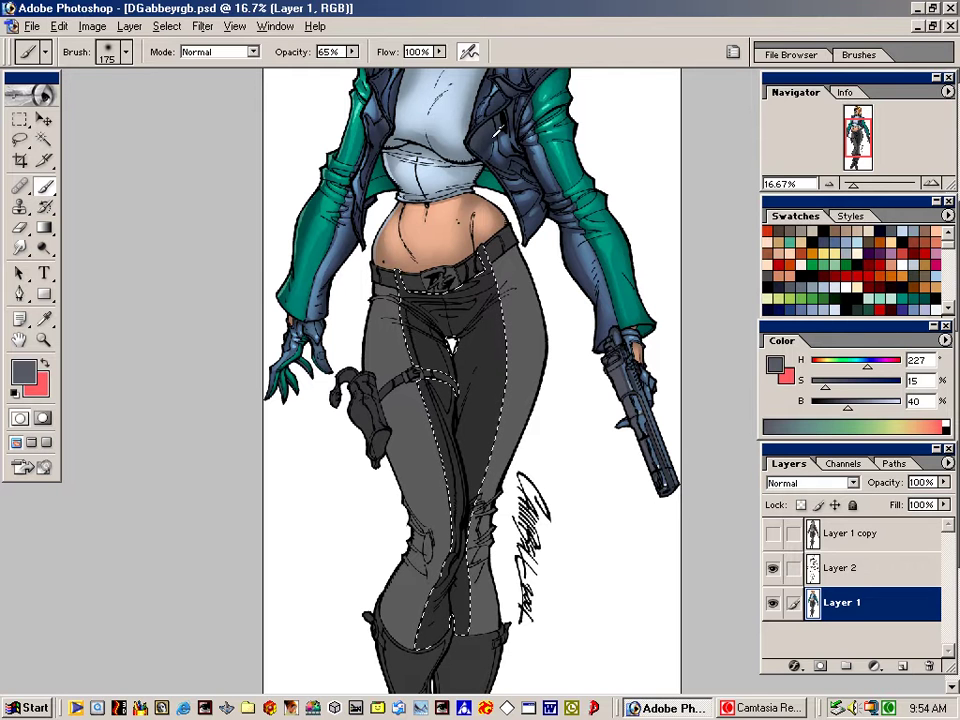
alt+click(497, 130)
alt+click(382, 77)
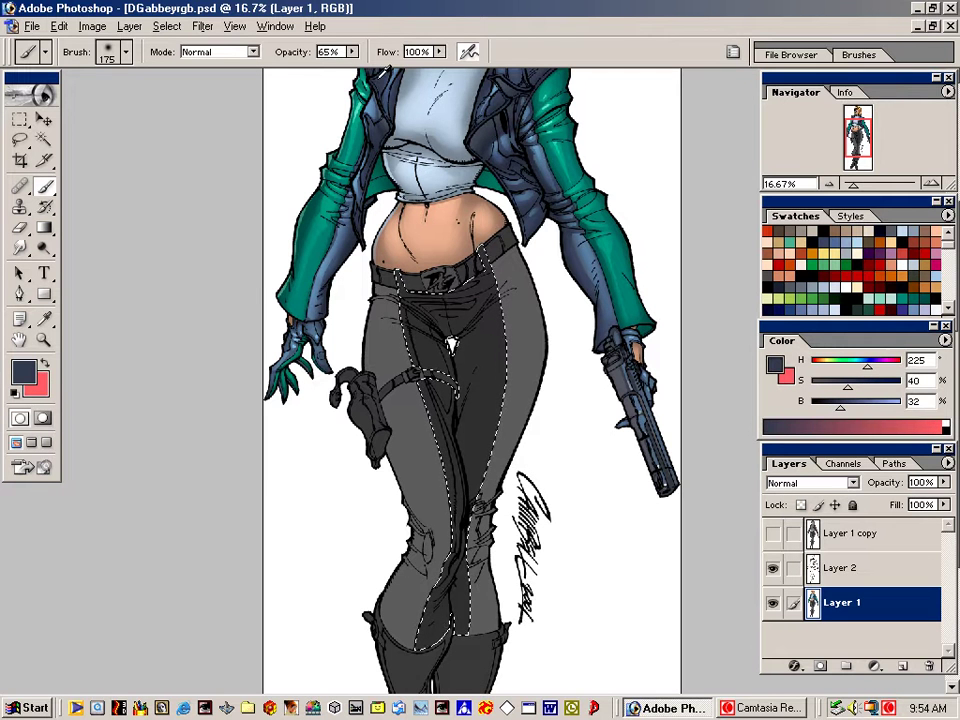
alt+click(382, 77)
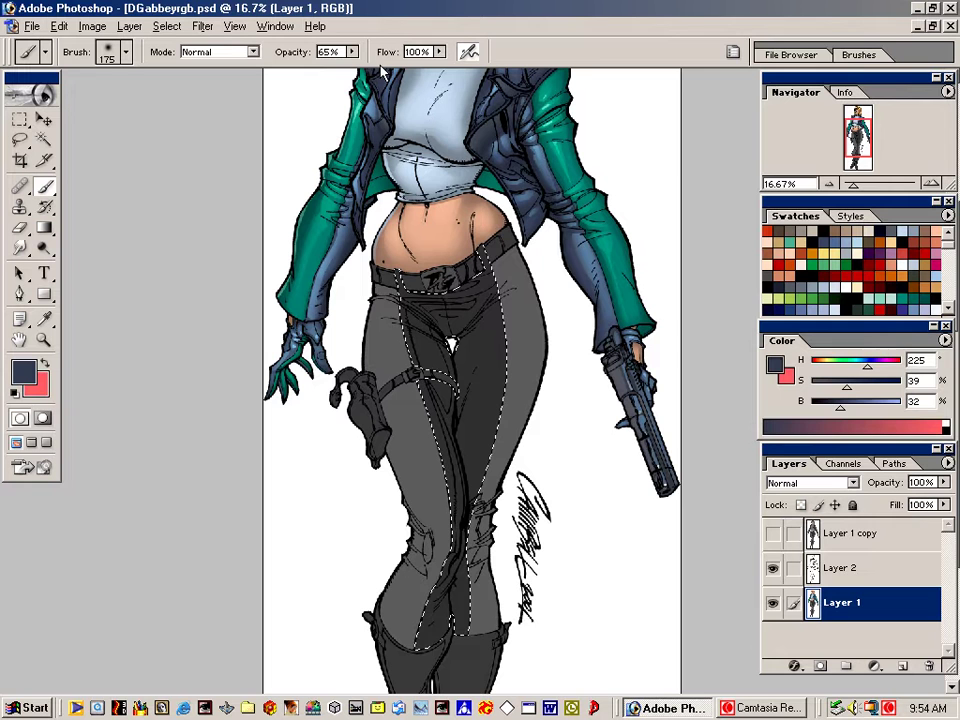
drag(404, 298, 418, 360)
key(alt+BackSpace)
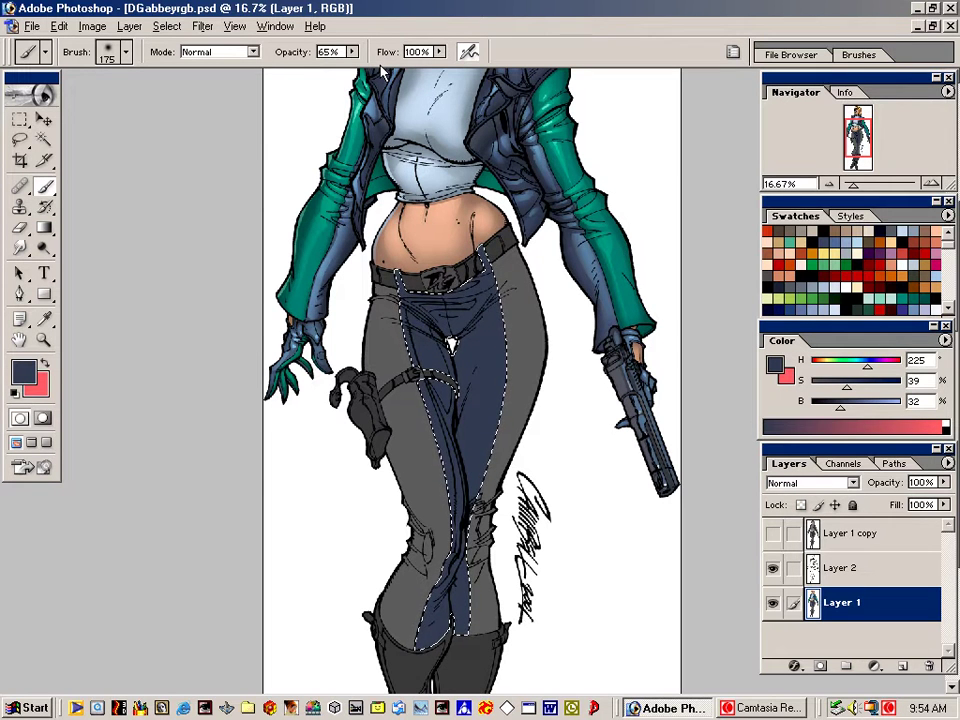
key(ctrl+d)
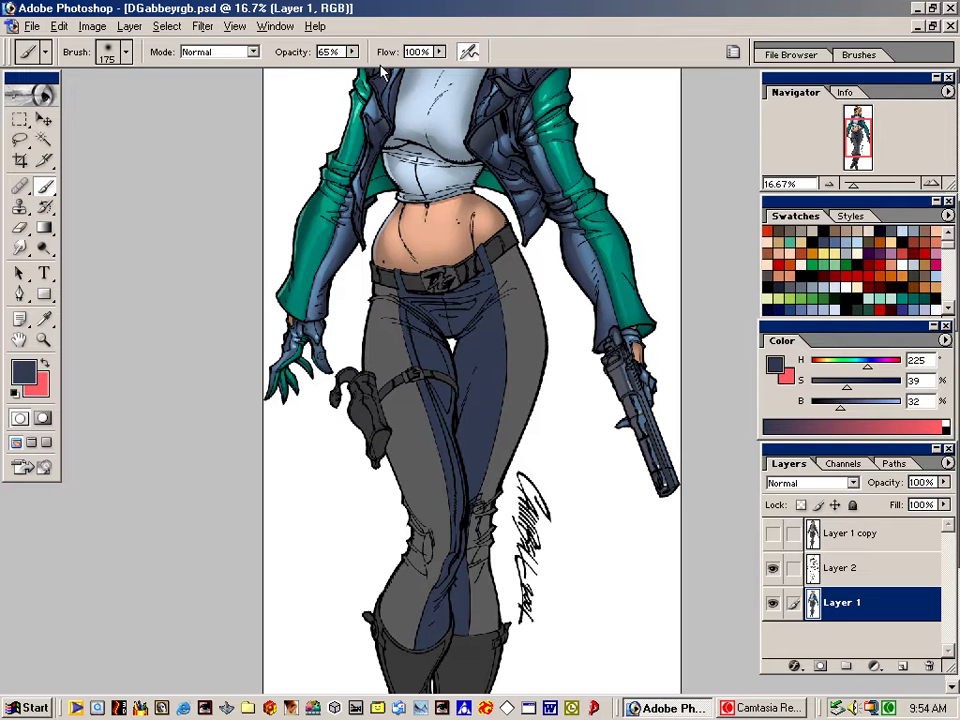
Lower the brush colour to 24% brightness and paint shadows on the navy trouser panels with a size 200 brush, reducing it to 70 for finer areas
drag(841, 408, 833, 406)
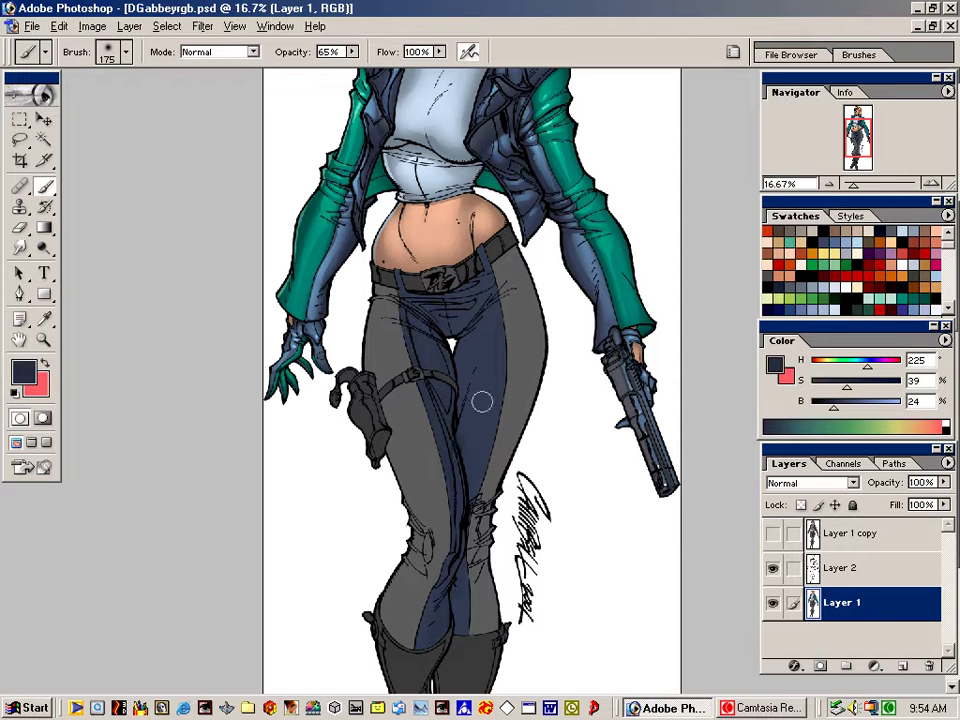
key(bracketright)
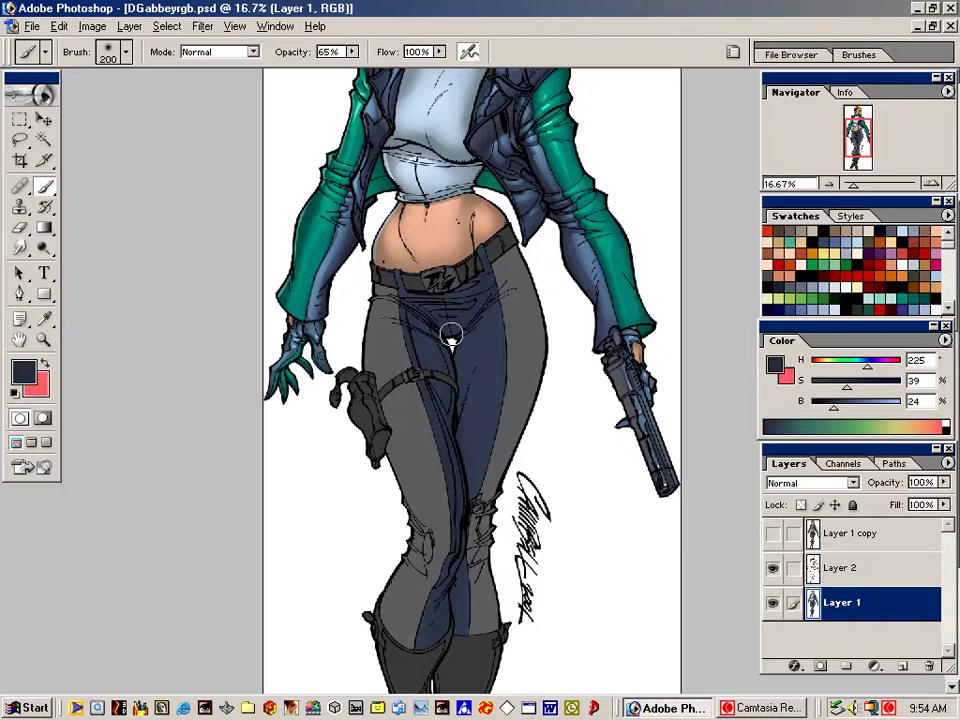
mouse_move(495, 295)
mouse_down()
mouse_move(471, 368)
mouse_move(503, 306)
mouse_move(465, 543)
mouse_move(463, 642)
mouse_up()
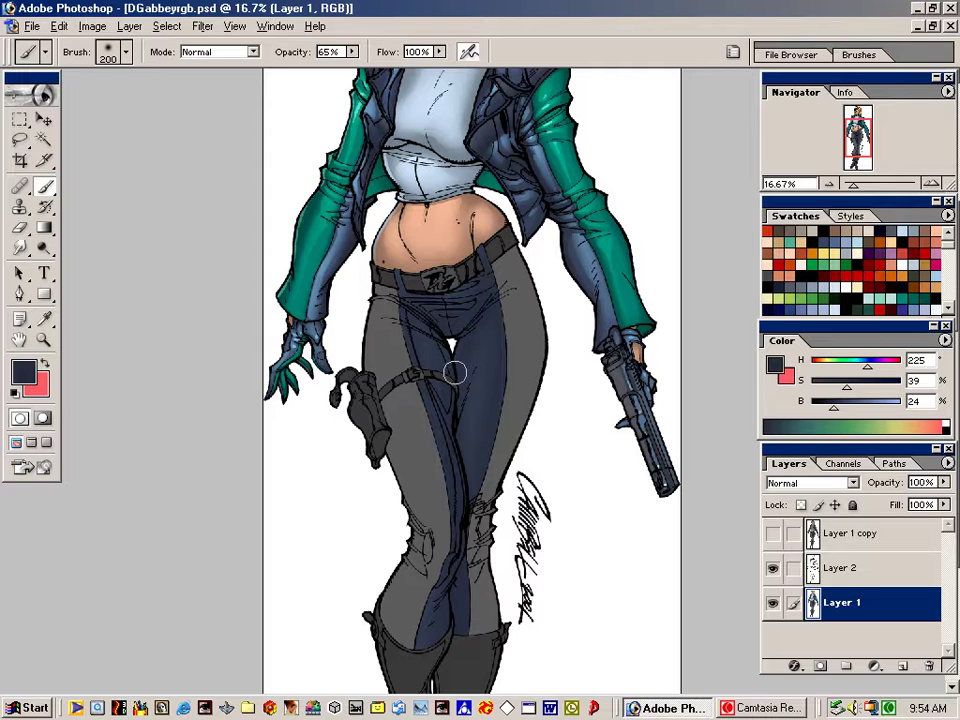
key(bracketleft)
key(bracketleft)
key(bracketleft)
key(bracketleft)
key(bracketleft)
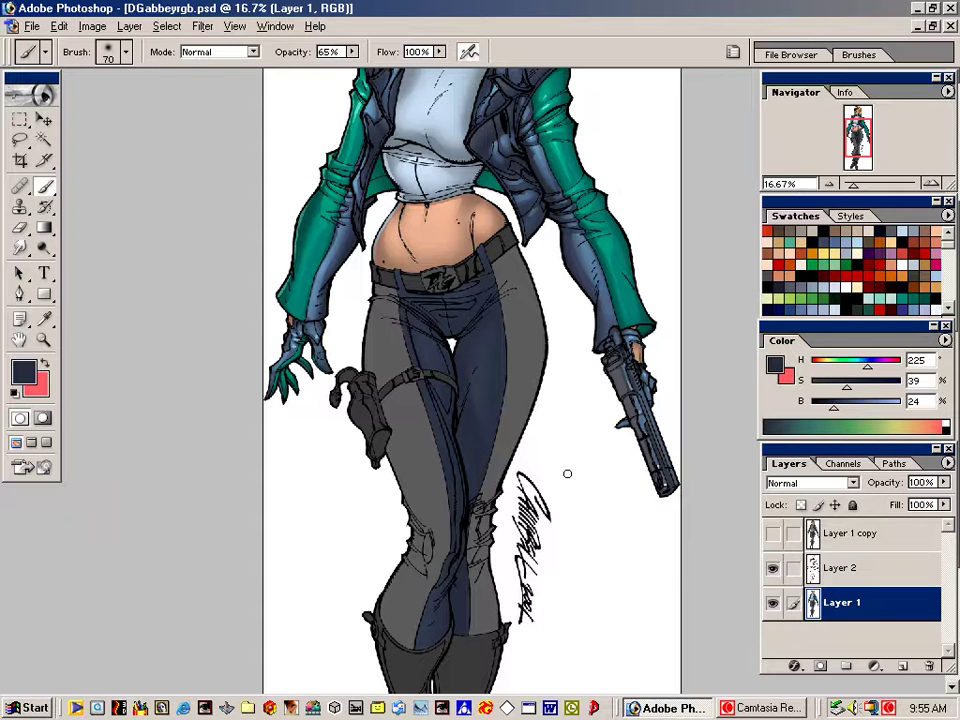
Lasso highlight shapes between the folds at the crotch and on both upper thighs, and hide the selection outline
key(l)
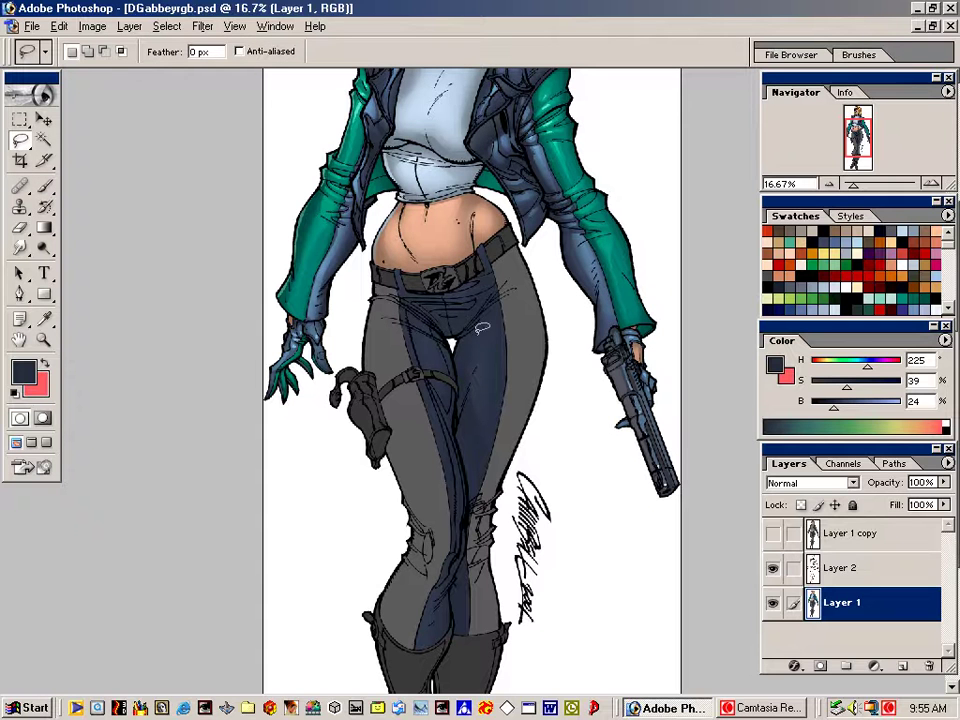
mouse_move(491, 315)
mouse_down()
mouse_move(468, 368)
mouse_move(497, 315)
mouse_move(472, 392)
mouse_move(485, 421)
mouse_move(500, 350)
mouse_move(490, 315)
mouse_move(472, 296)
mouse_move(415, 299)
mouse_move(467, 291)
mouse_move(413, 294)
mouse_move(470, 297)
mouse_move(456, 321)
mouse_up()
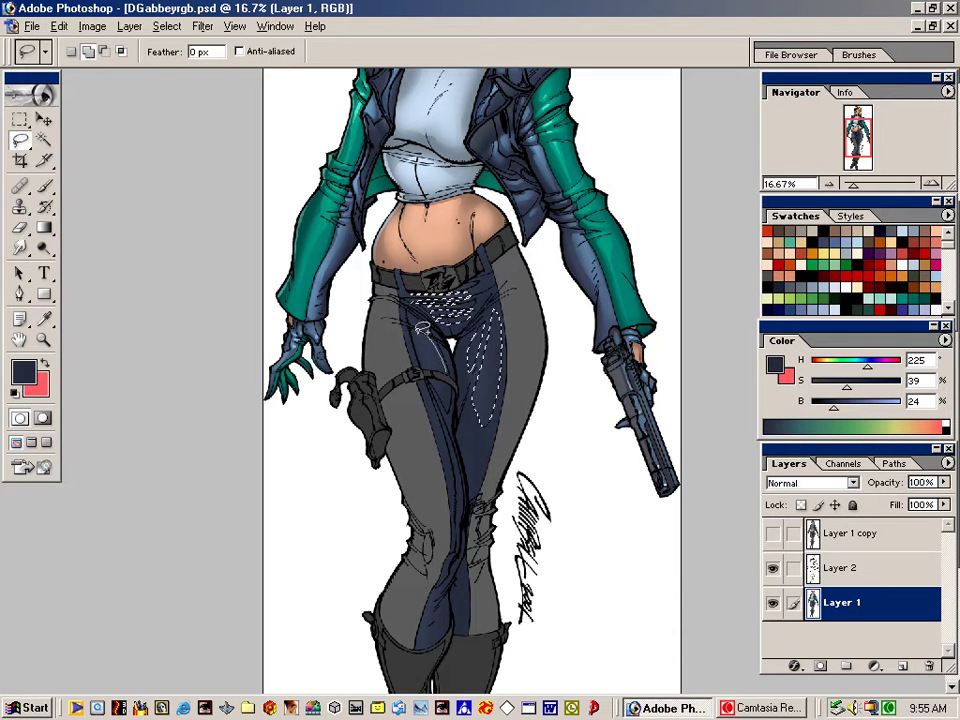
mouse_move(418, 333)
mouse_down()
mouse_move(428, 364)
mouse_move(447, 369)
mouse_up()
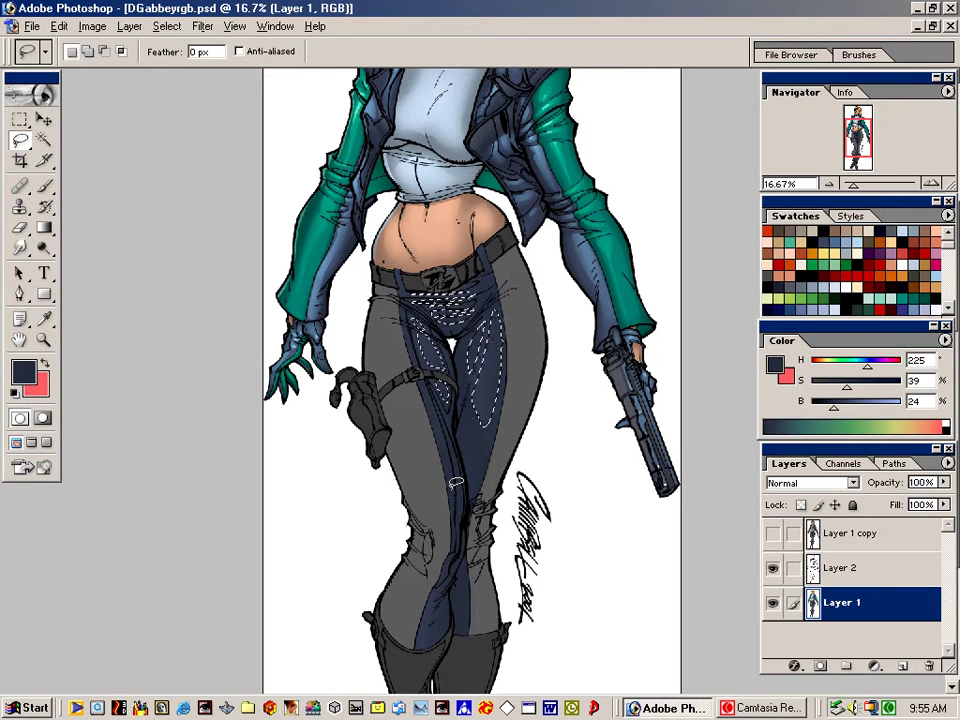
key(ctrl+d)
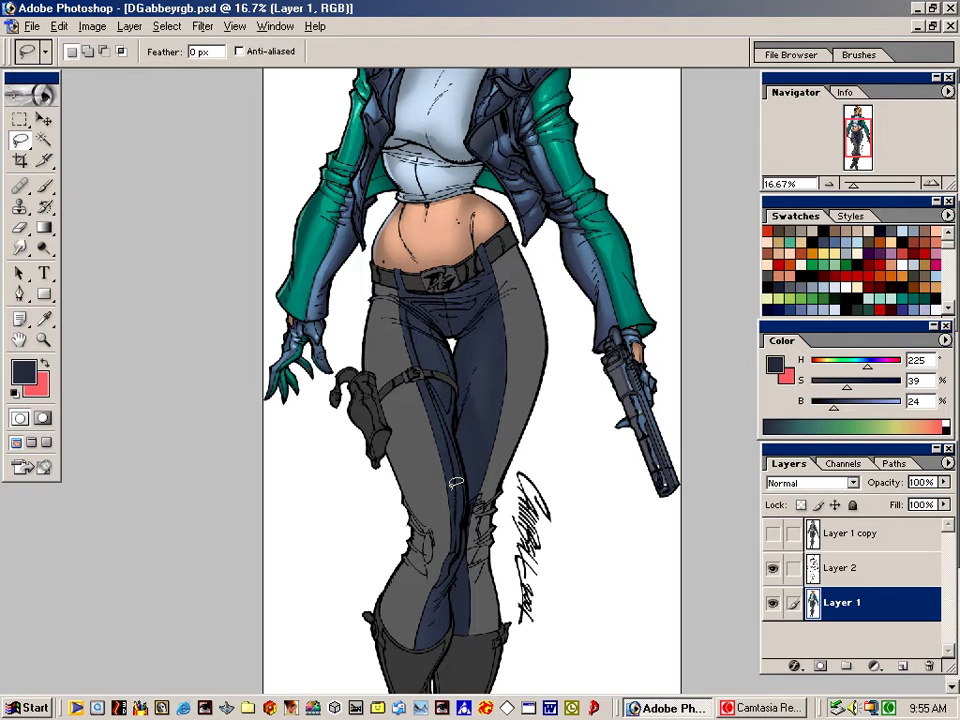
Sample the sleeve's lighter blue (H 217, S 45%, B 53%) and brush highlights with a size 200 brush into the selected thigh and crotch shapes
key(b)
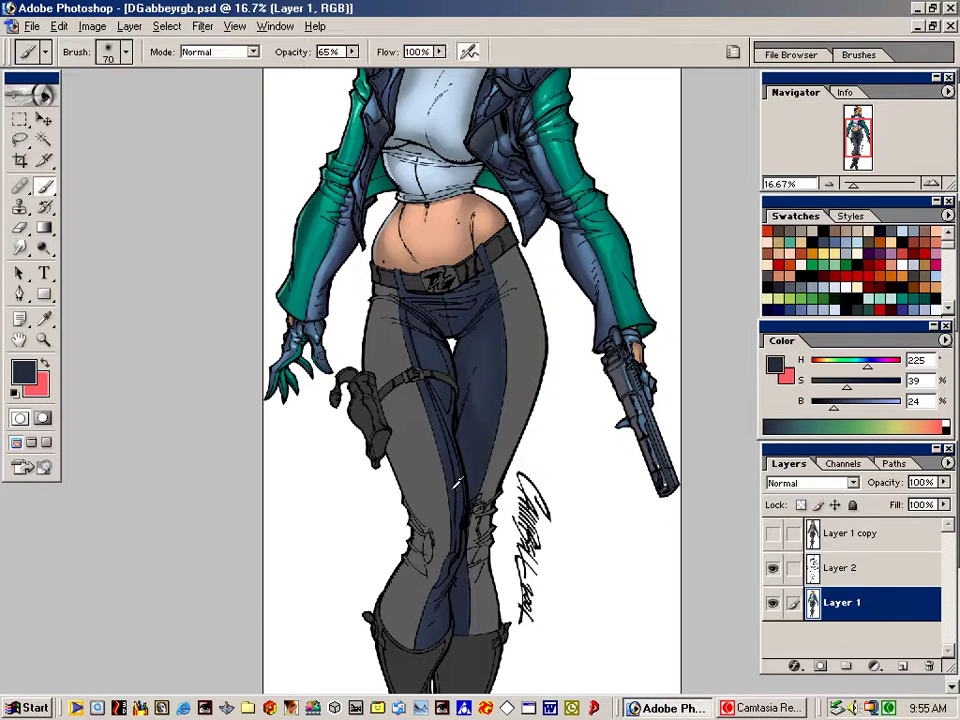
alt+click(350, 228)
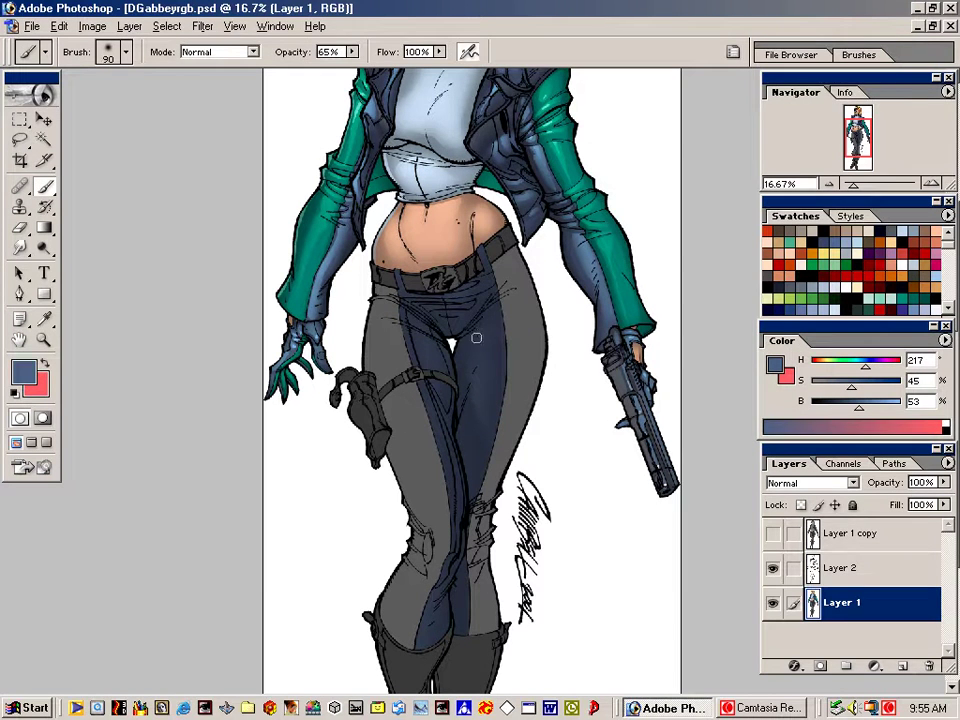
key(bracketright)
key(bracketright)
key(bracketright)
key(bracketright)
key(bracketright)
mouse_move(481, 348)
mouse_down()
mouse_move(478, 435)
mouse_move(497, 334)
mouse_move(475, 449)
mouse_up()
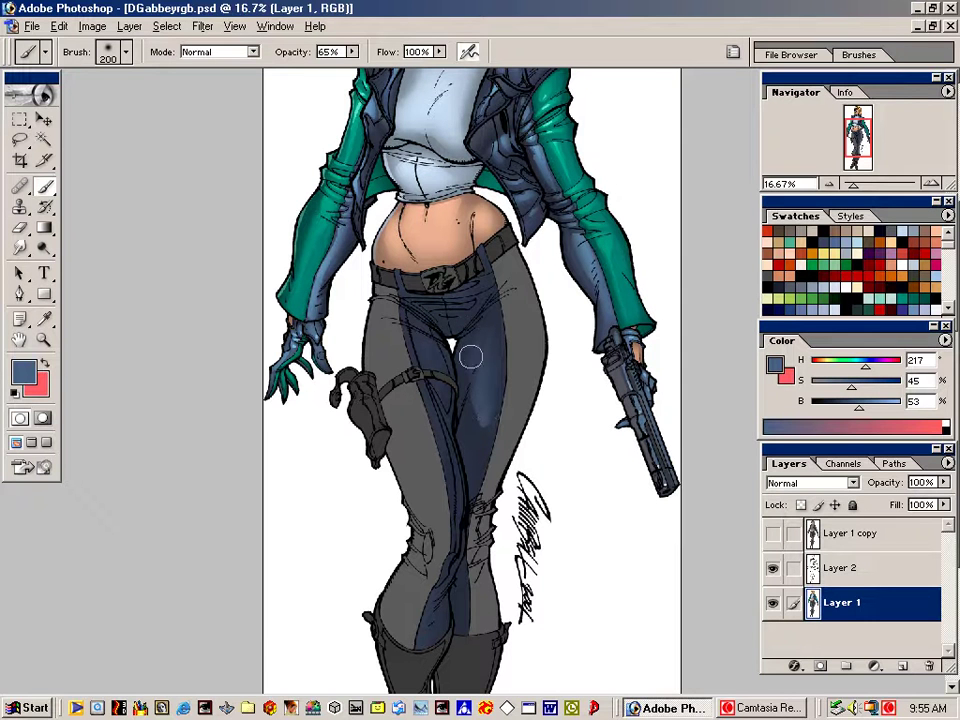
drag(471, 358, 463, 380)
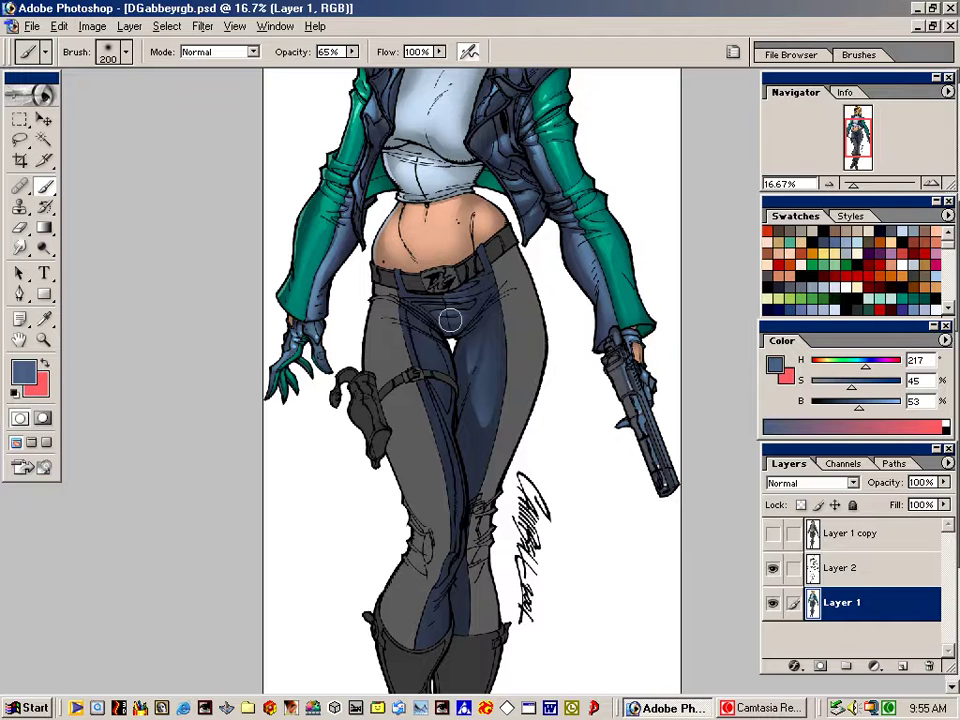
drag(426, 329, 441, 381)
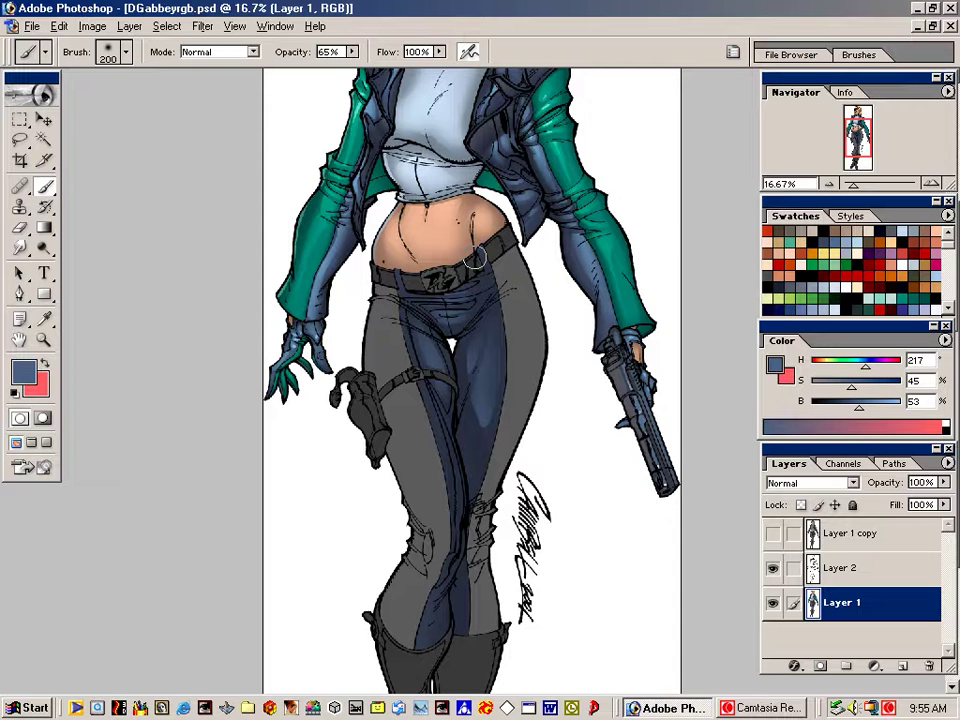
Lasso narrow strips down the front leg's navy panel from thigh strap to boot and brush the lighter blue into them
key(l)
mouse_move(432, 376)
mouse_down()
mouse_move(461, 502)
mouse_move(459, 557)
mouse_move(425, 625)
mouse_move(435, 645)
mouse_move(455, 610)
mouse_move(447, 578)
mouse_up()
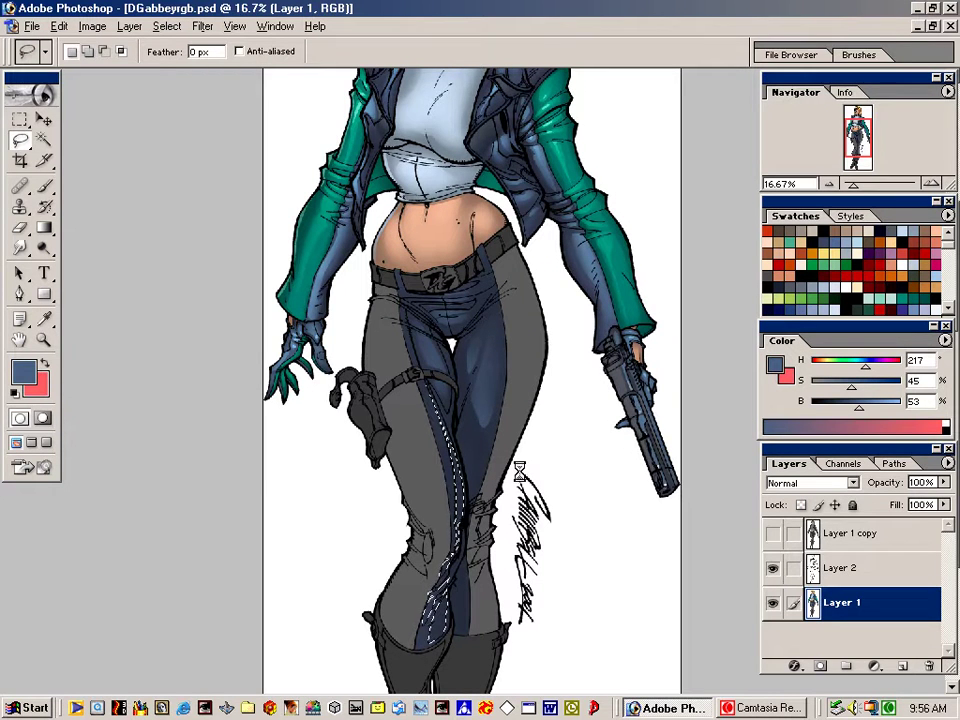
key(ctrl+h)
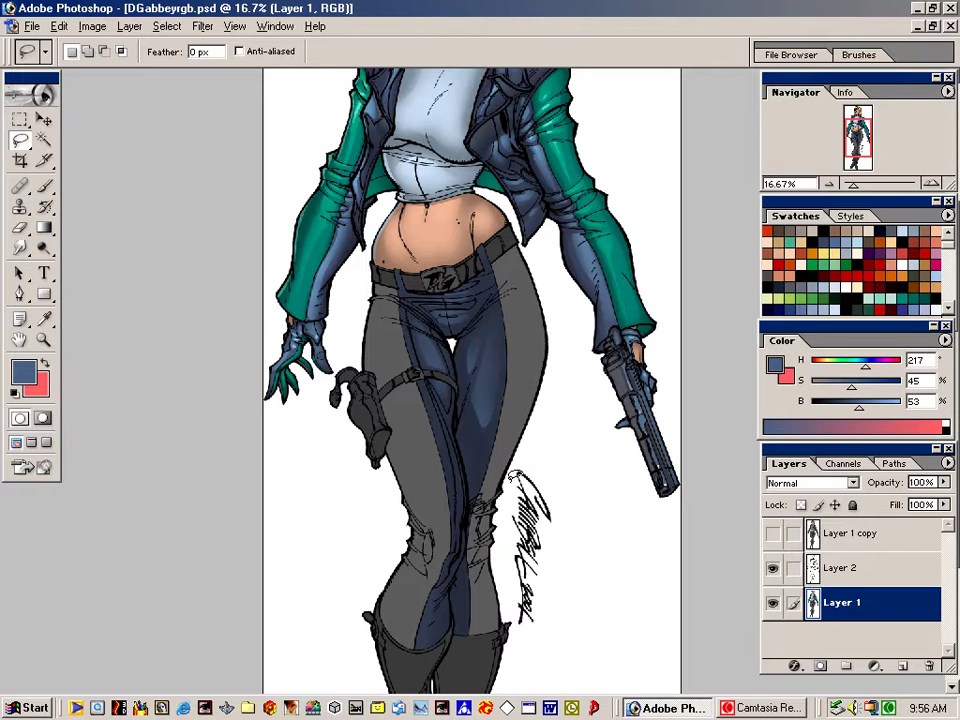
key(b)
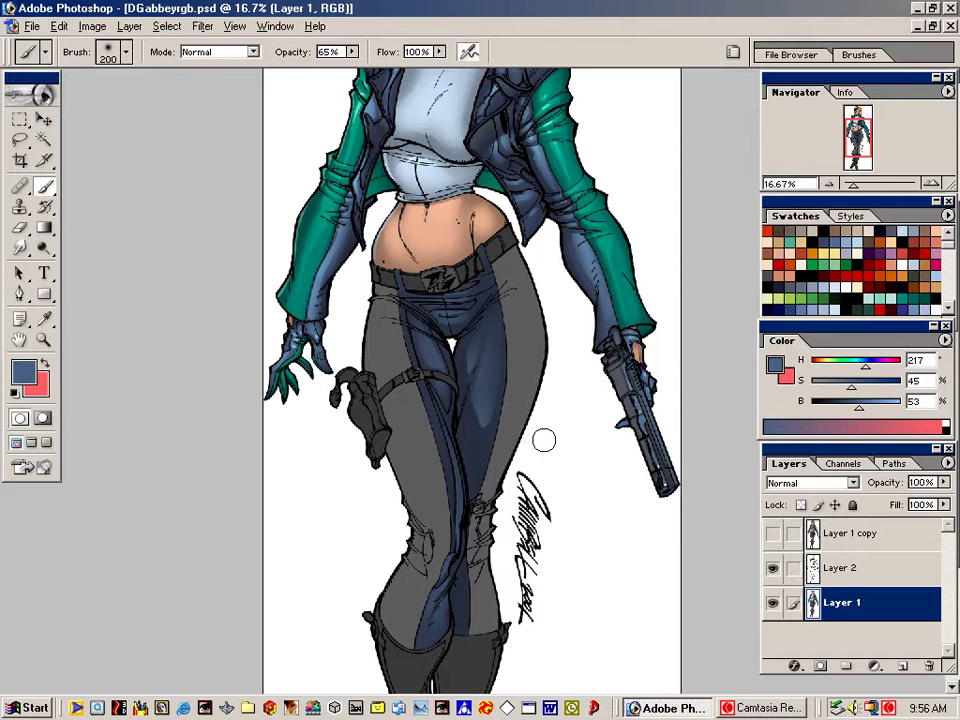
Lasso smaller spots within the front leg's highlight around the knee and paint brighter blue into them at 69% brightness
key(l)
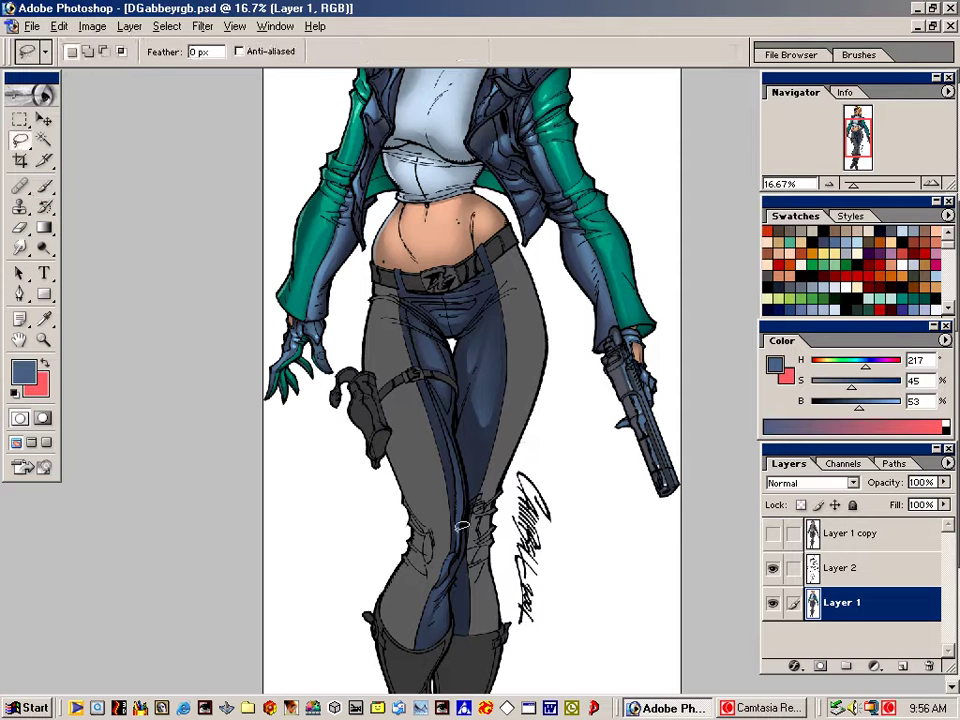
drag(459, 530, 447, 580)
key(b)
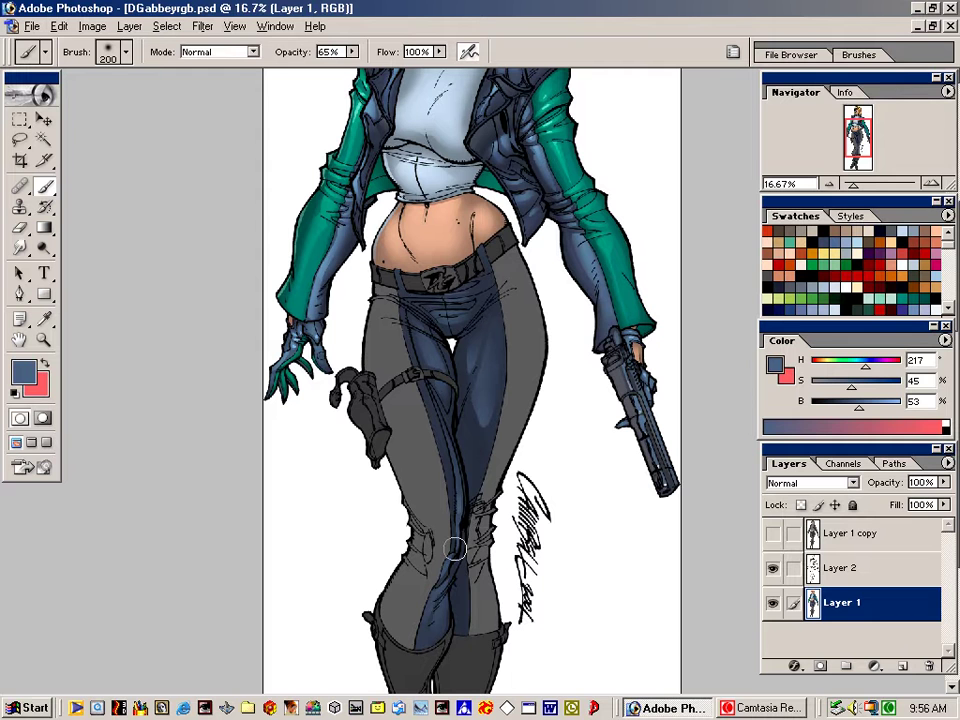
click(873, 407)
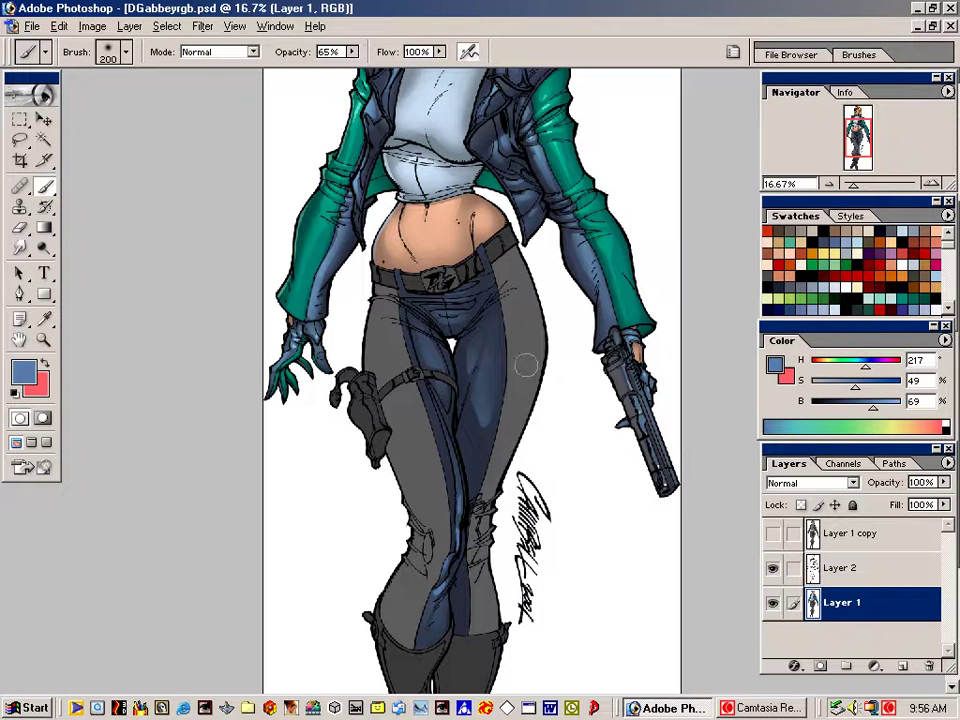
Lasso thin slivers on both upper thighs and the crotch, hide the outline, and brush the brighter blue highlights into them
key(l)
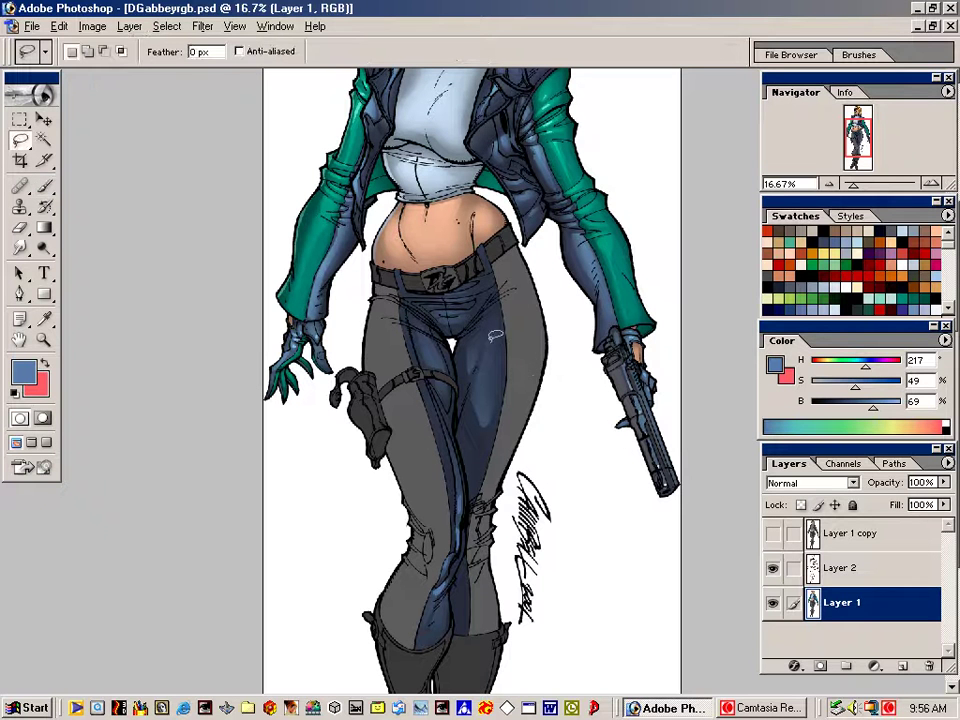
mouse_move(491, 343)
mouse_down()
mouse_move(478, 398)
mouse_move(500, 325)
mouse_move(491, 343)
mouse_up()
drag(428, 341, 443, 382)
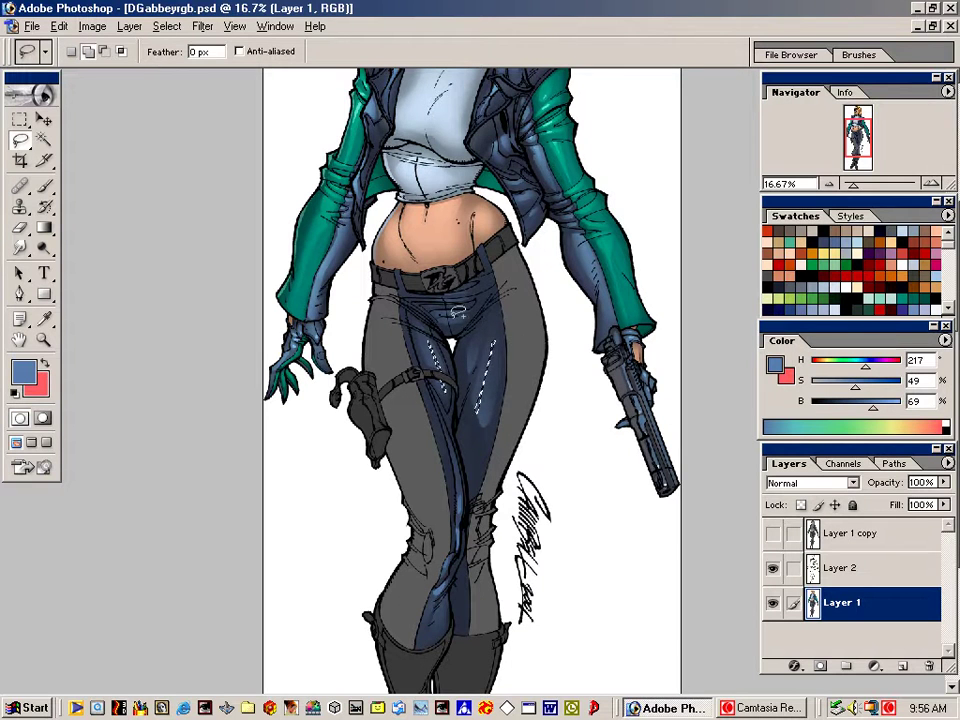
drag(450, 306, 457, 310)
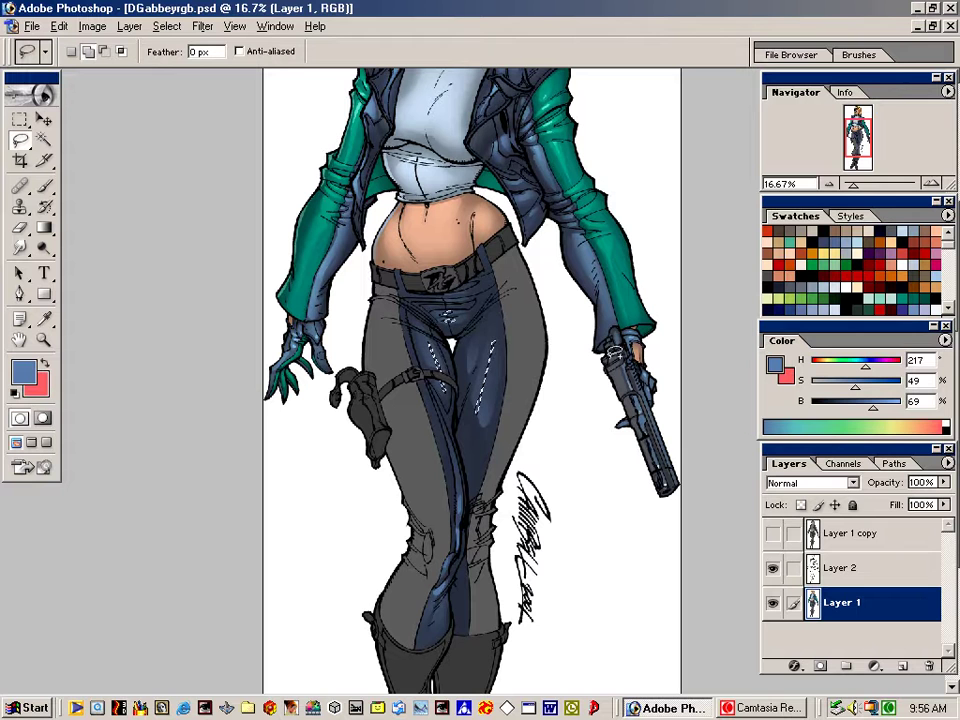
key(ctrl+d)
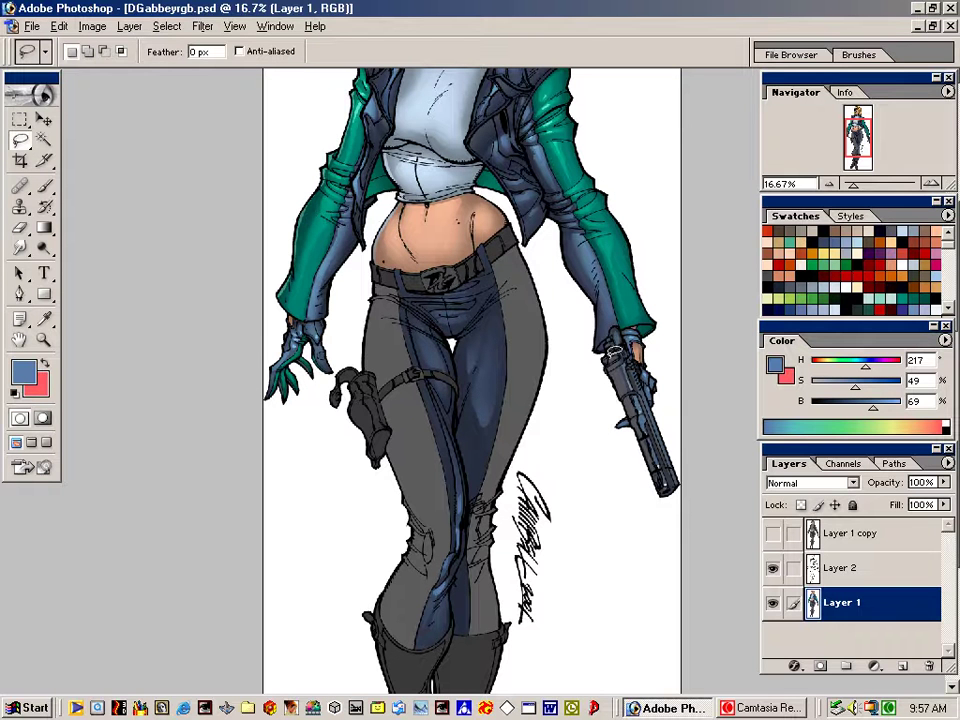
key(a)
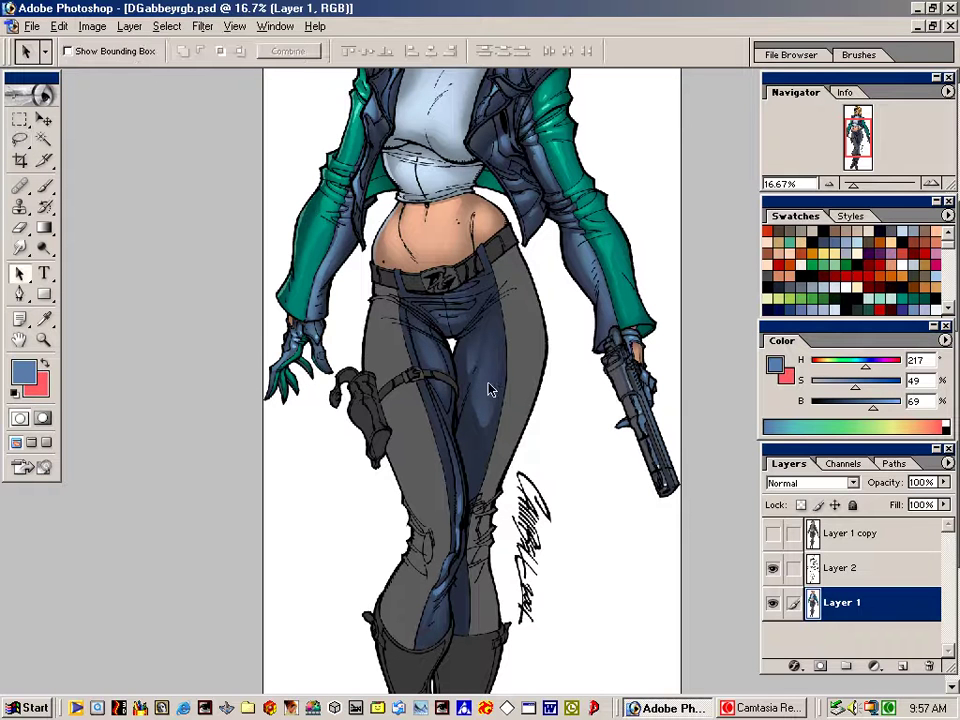
key(b)
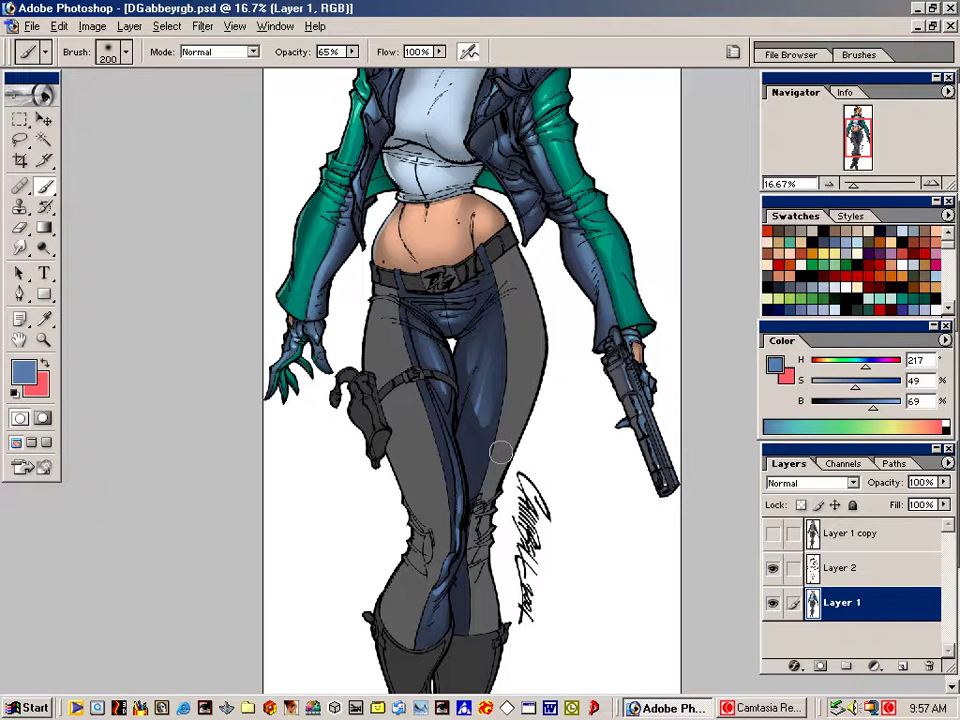
Select all the grey outer side panels of the trousers on both legs with the Magic Wand at tolerance 3
key(w)
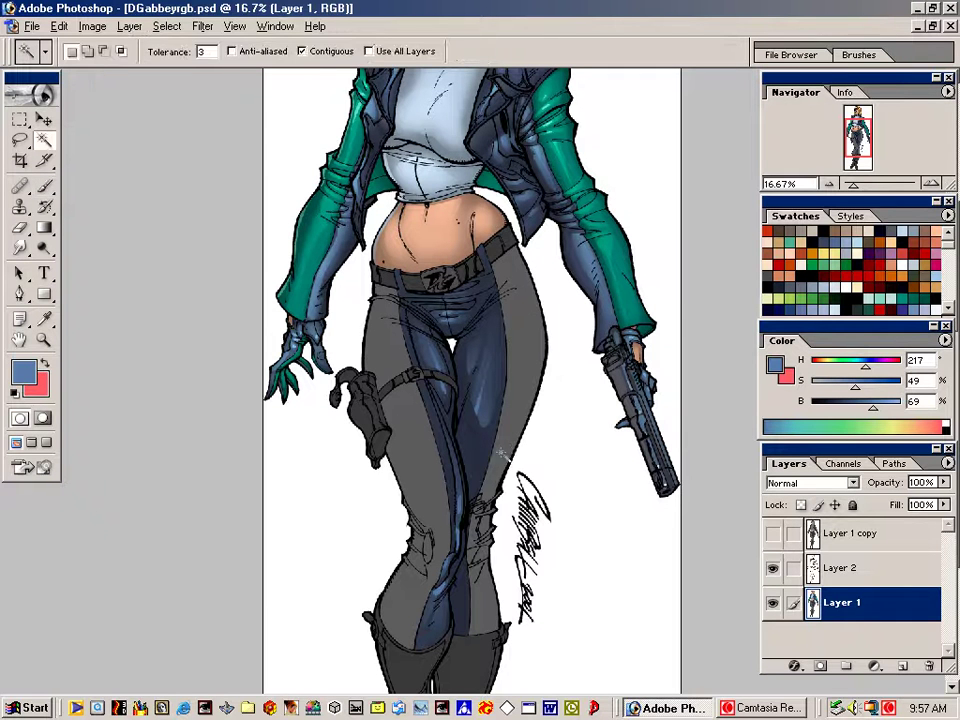
shift+click(408, 443)
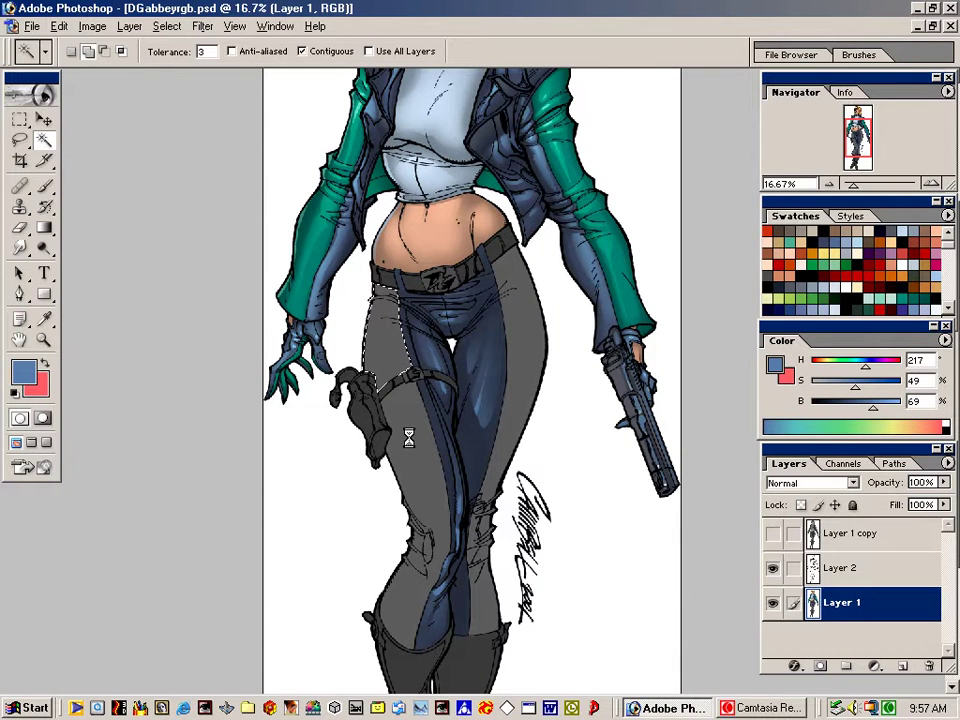
shift+click(494, 564)
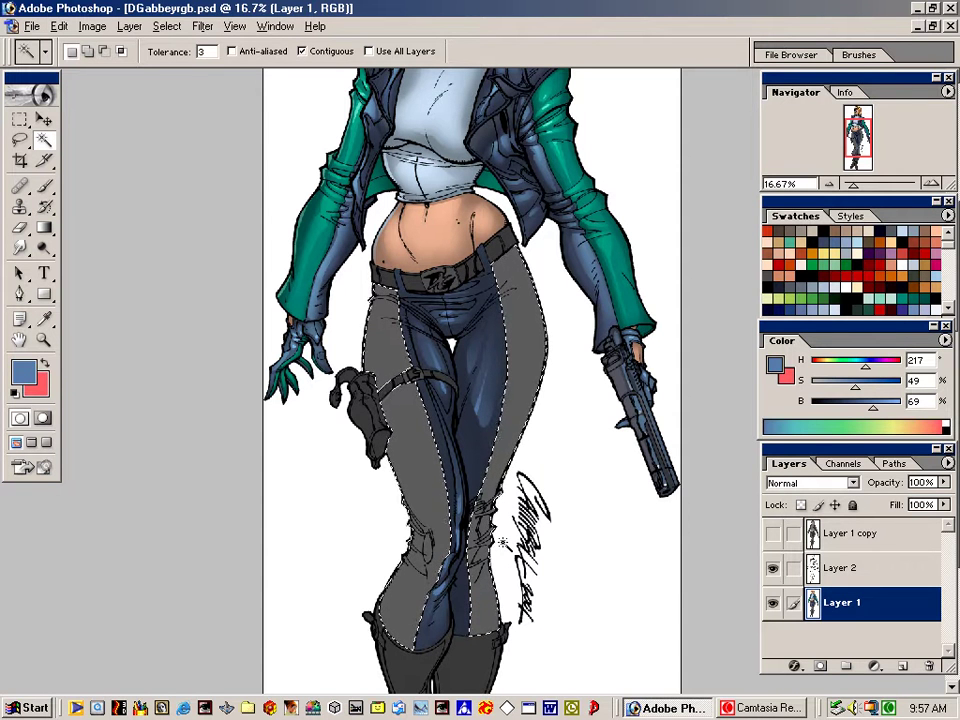
Fill the selected outer side panels of both legs with the dark green sampled from the jacket sleeve, and hide the selection outline
key(b)
alt+click(324, 195)
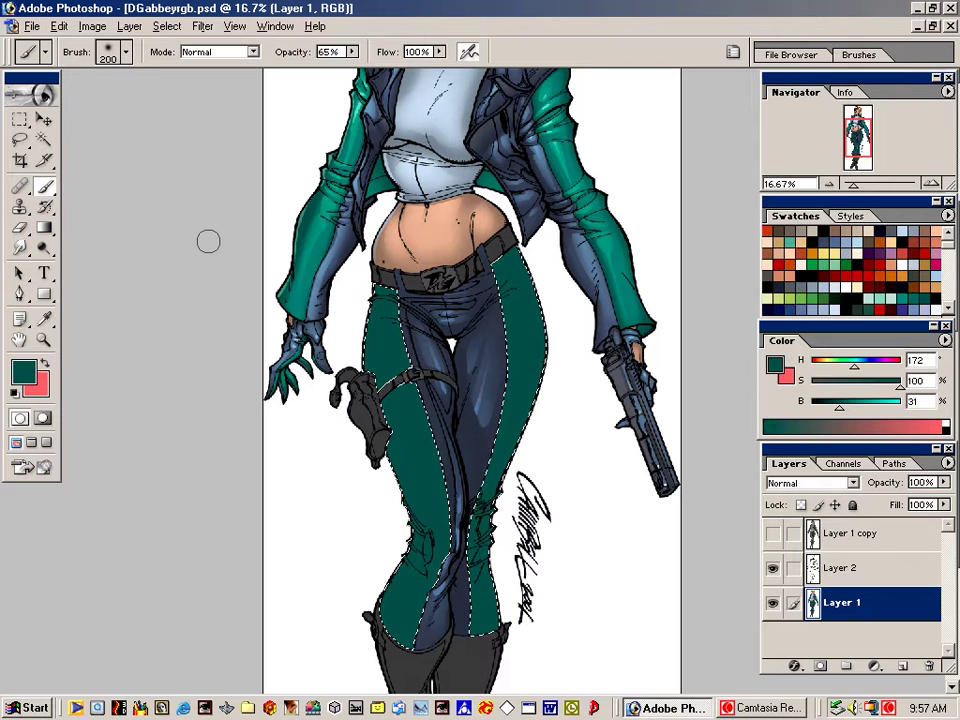
key(ctrl+d)
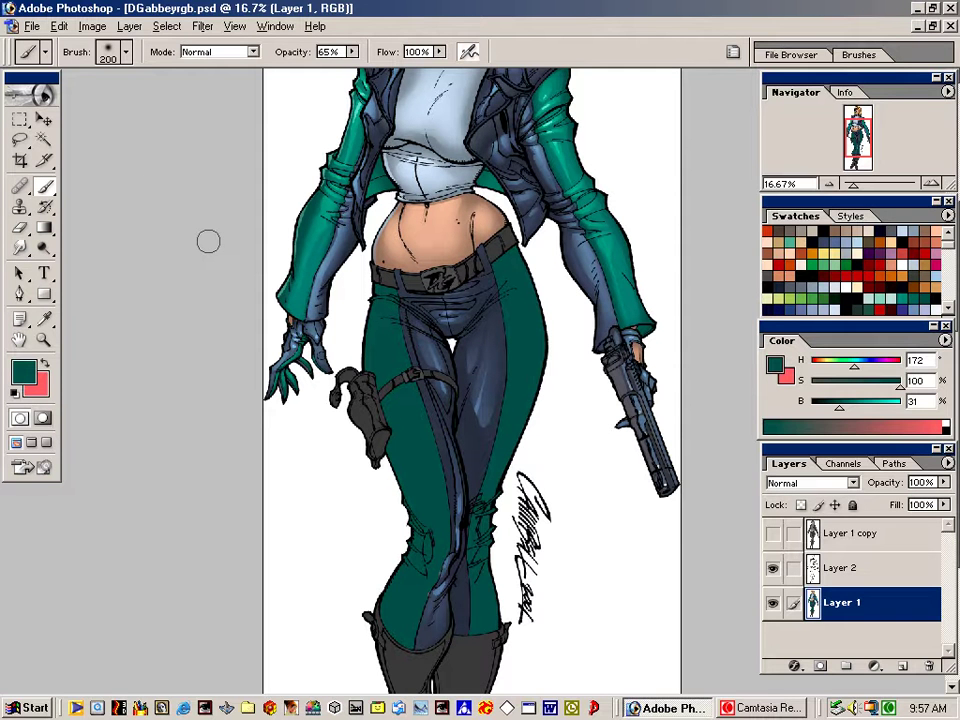
Sample the sleeve's mid green and brush it softly down the side panels of both legs with a 200–300 px brush at 65% opacity
key(v)
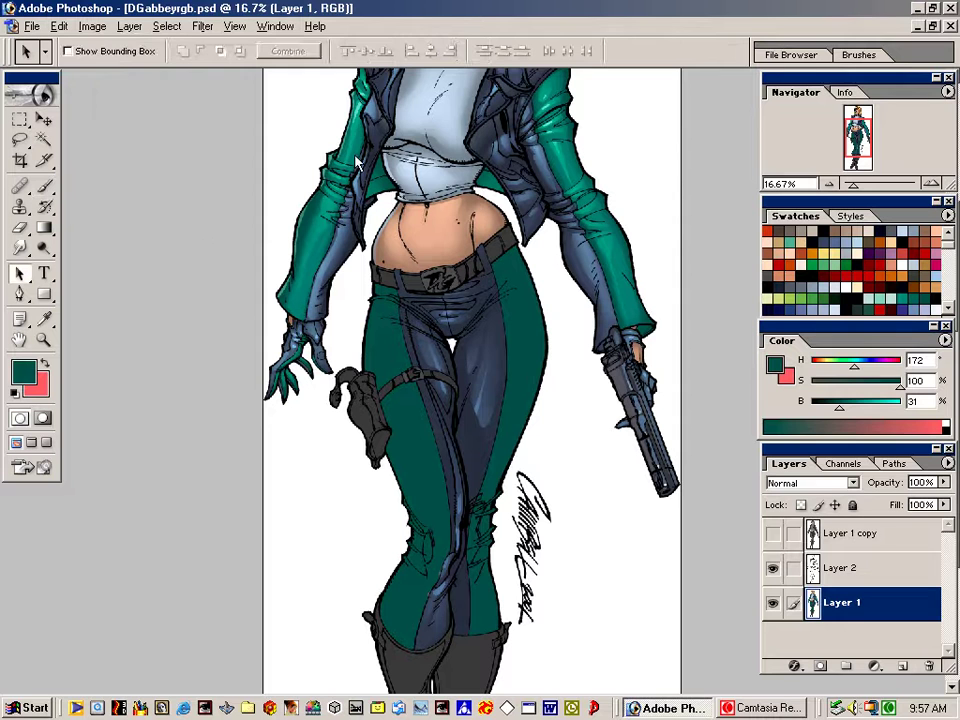
key(b)
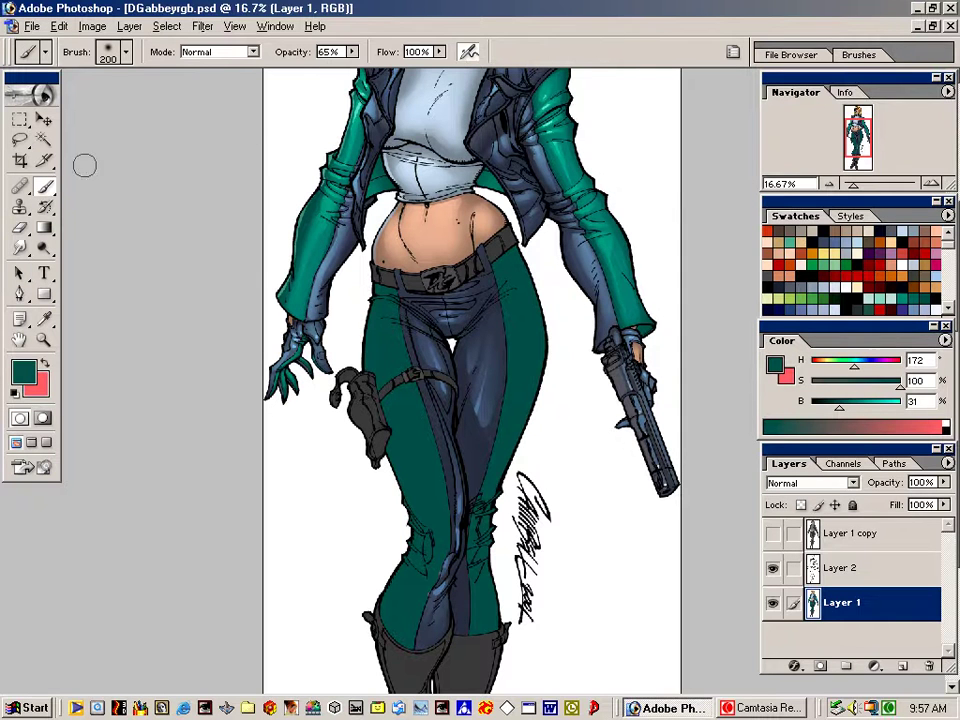
alt+click(358, 141)
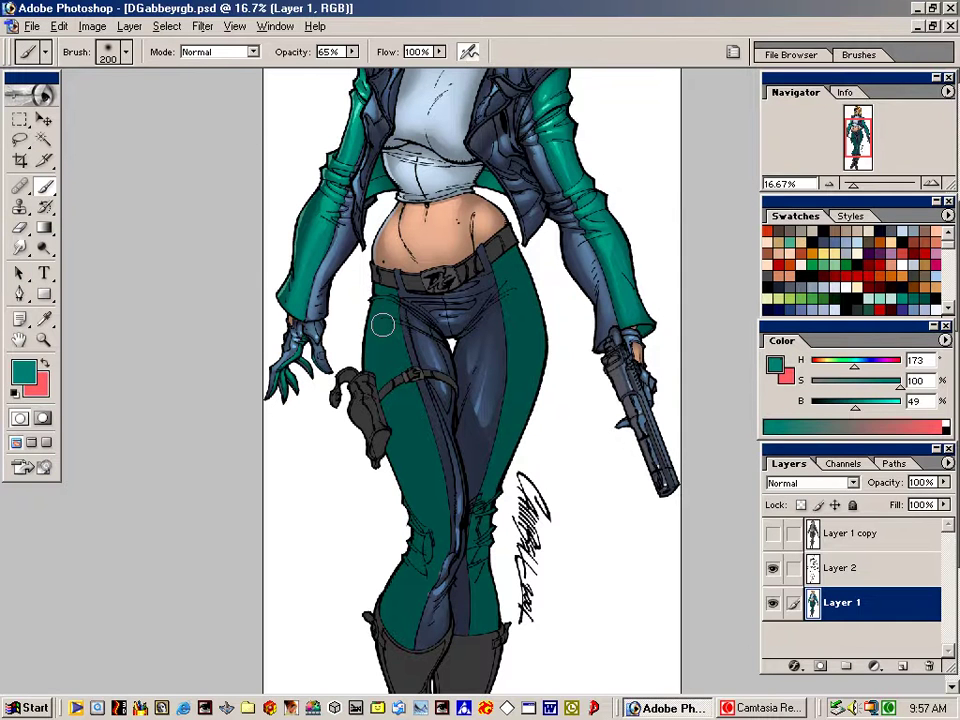
key(])
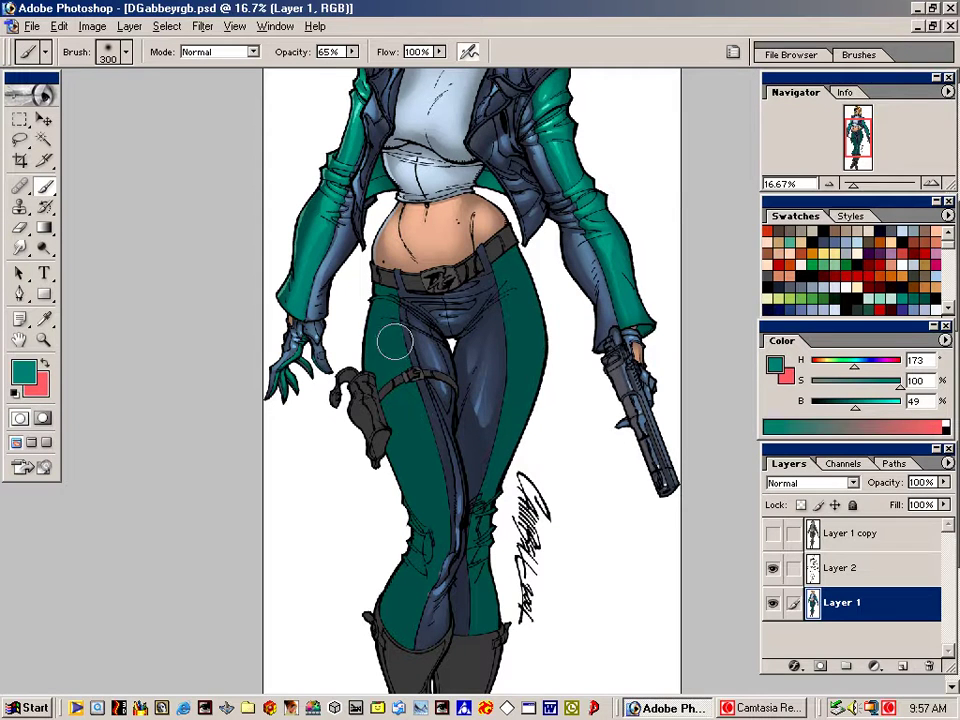
mouse_move(394, 342)
mouse_down()
mouse_move(433, 469)
mouse_move(439, 464)
mouse_up()
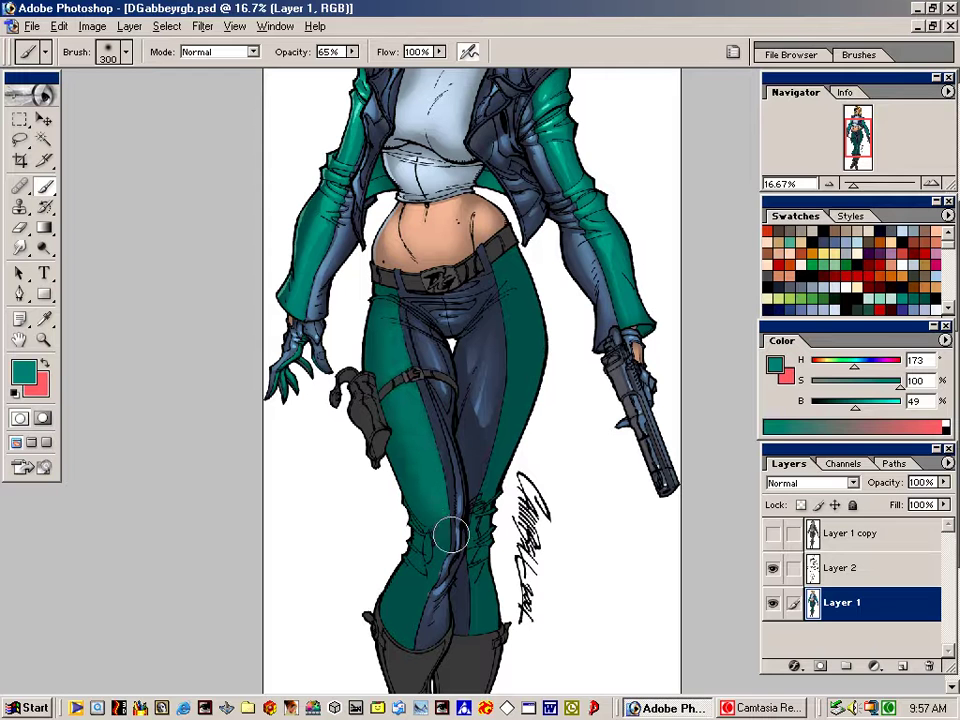
key(bracketleft)
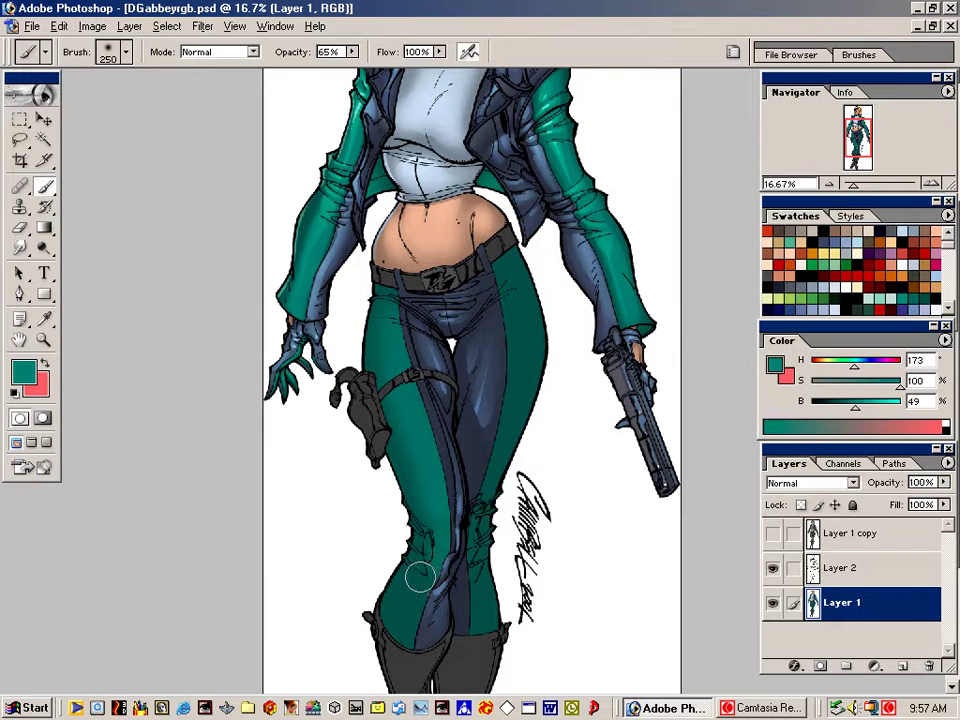
drag(404, 625, 420, 589)
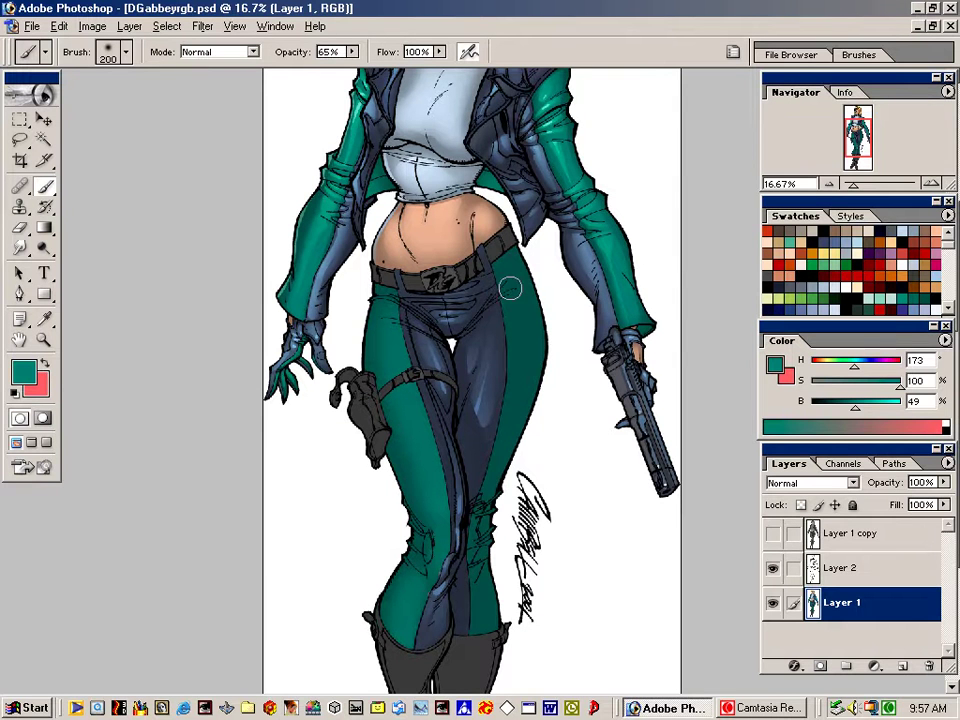
drag(507, 287, 505, 402)
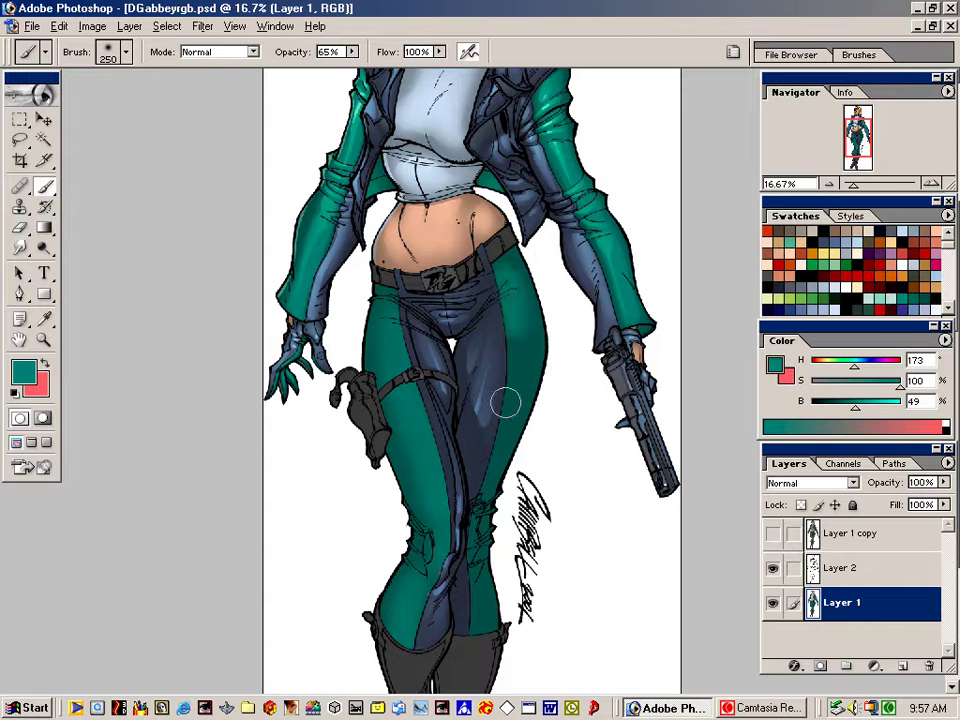
key(bracketleft)
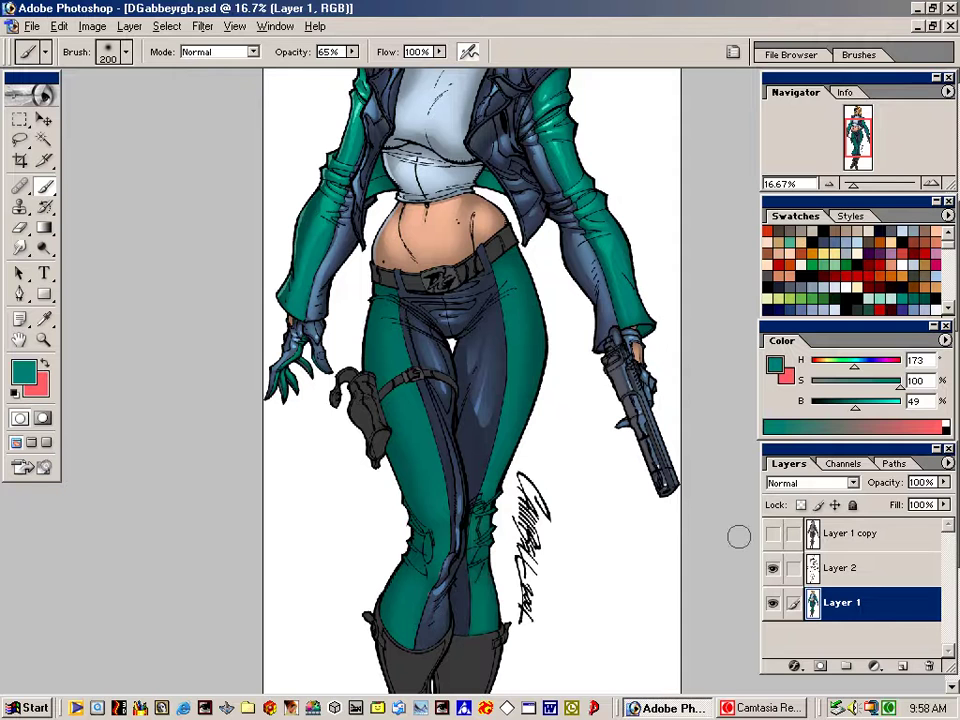
Lasso long highlight shapes within the green side panels of both legs, from hips past the knees, and hide the selection outline
key(space)
drag(590, 496, 589, 514)
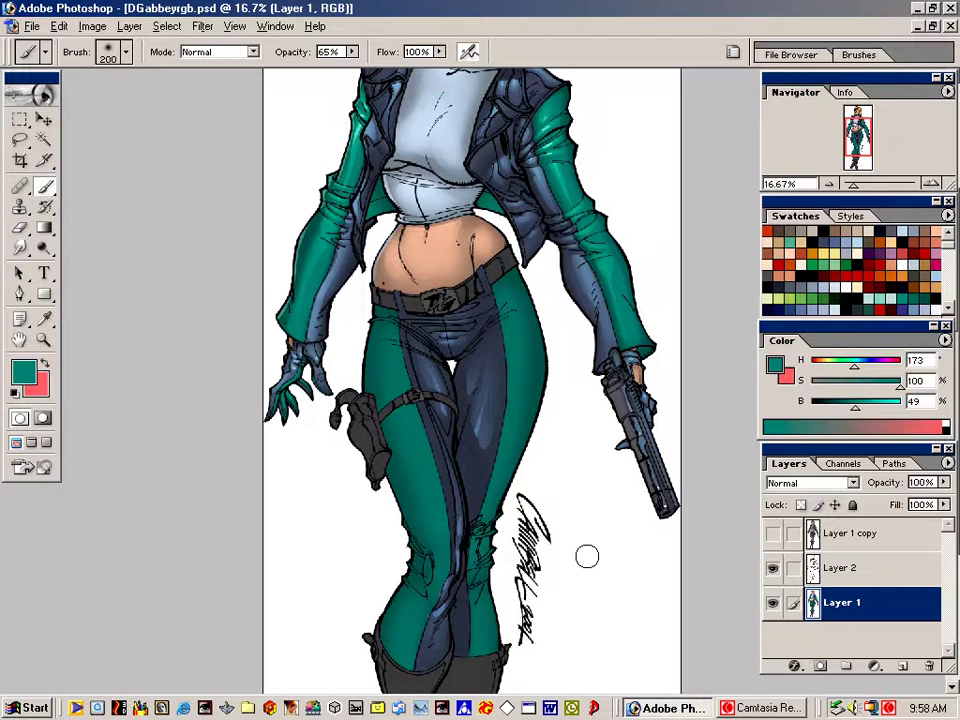
key(l)
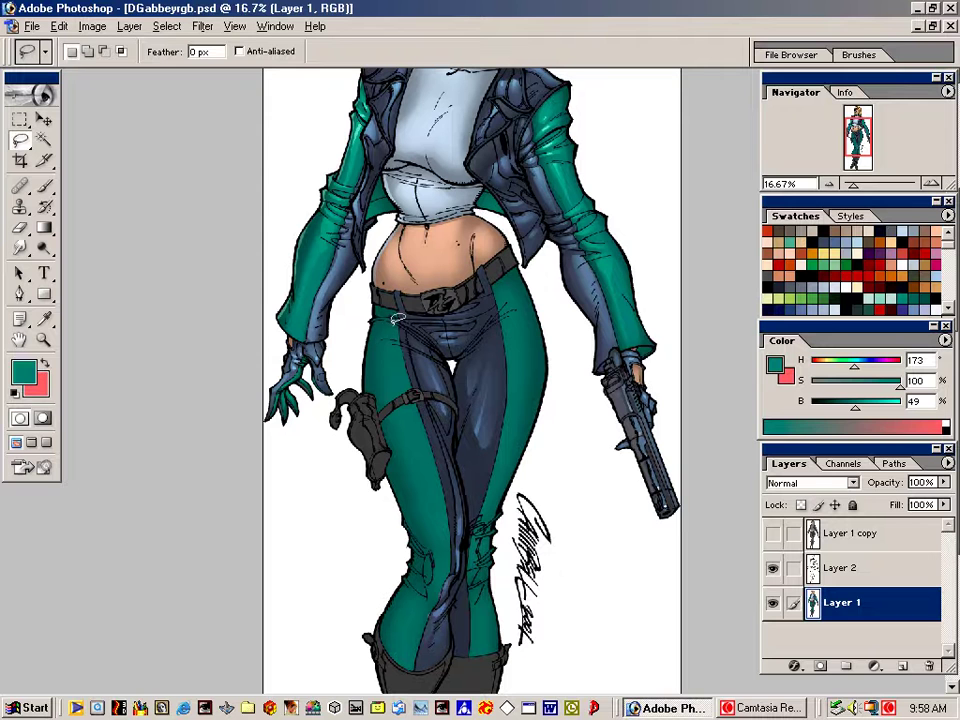
mouse_move(397, 318)
mouse_down()
mouse_move(380, 324)
mouse_move(378, 345)
mouse_move(384, 336)
mouse_move(396, 412)
mouse_move(448, 568)
mouse_up()
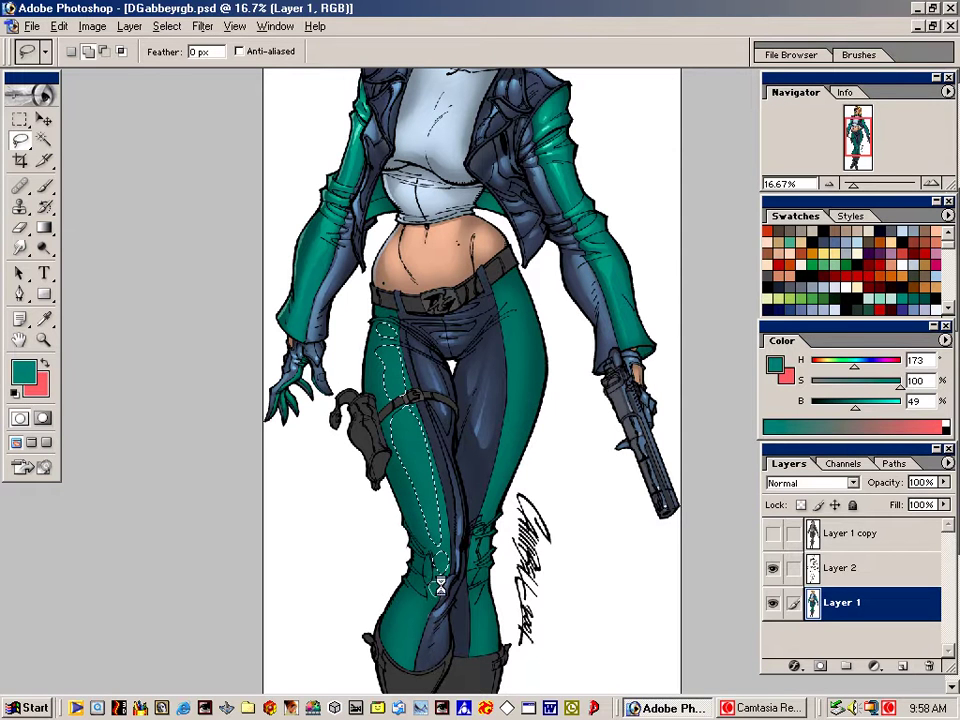
mouse_move(440, 585)
mouse_down()
mouse_move(412, 658)
mouse_move(440, 590)
mouse_up()
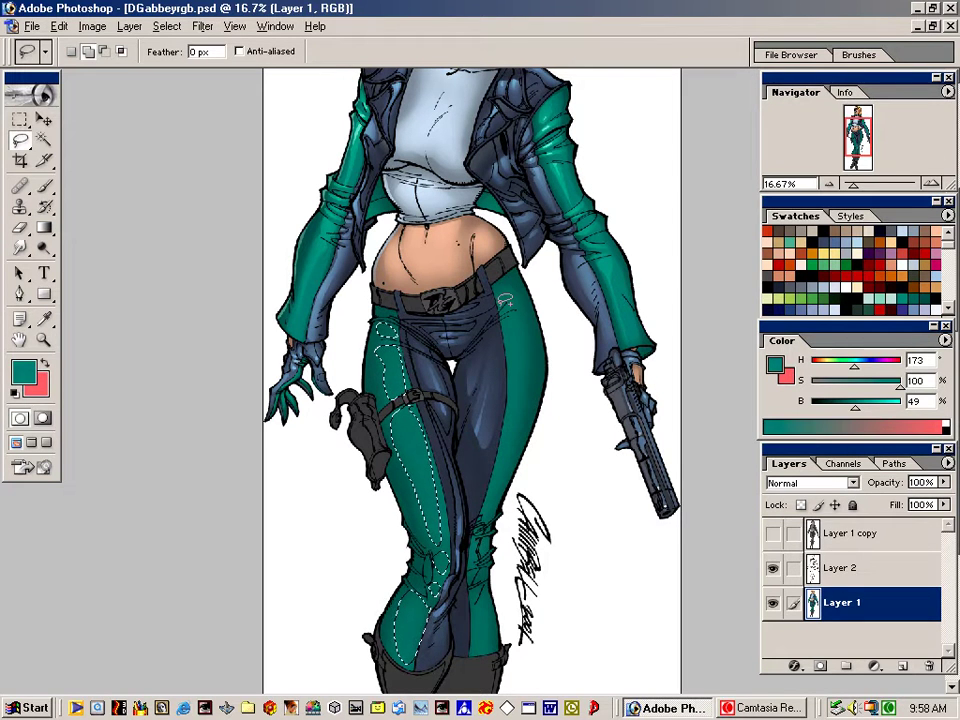
mouse_move(500, 304)
mouse_down()
mouse_move(511, 295)
mouse_move(504, 303)
mouse_move(517, 320)
mouse_move(491, 491)
mouse_move(540, 335)
mouse_move(516, 306)
mouse_up()
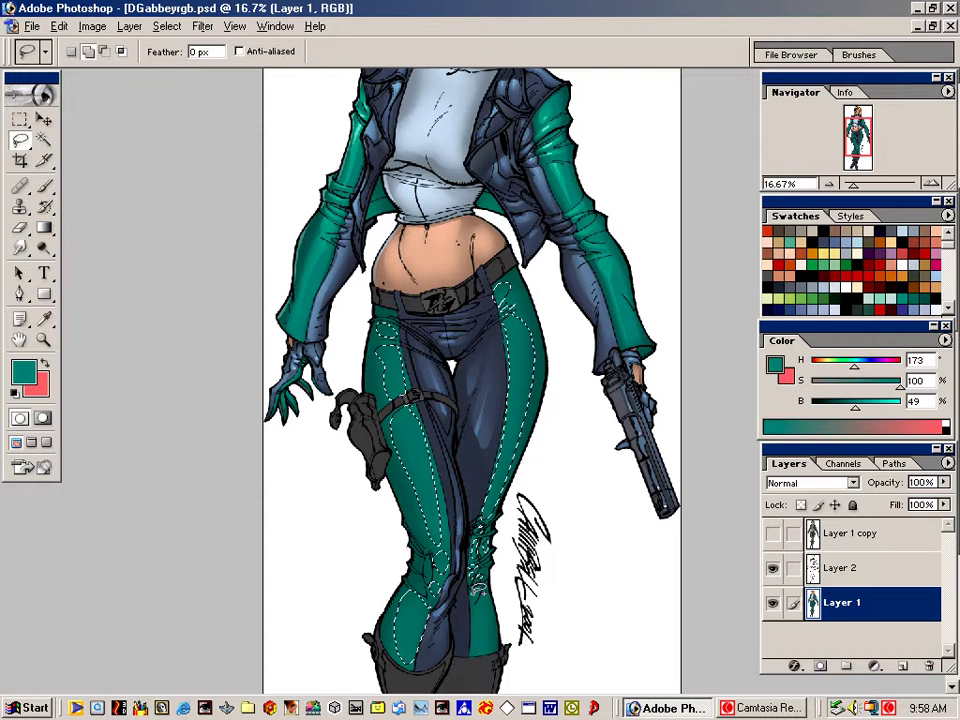
click(561, 456)
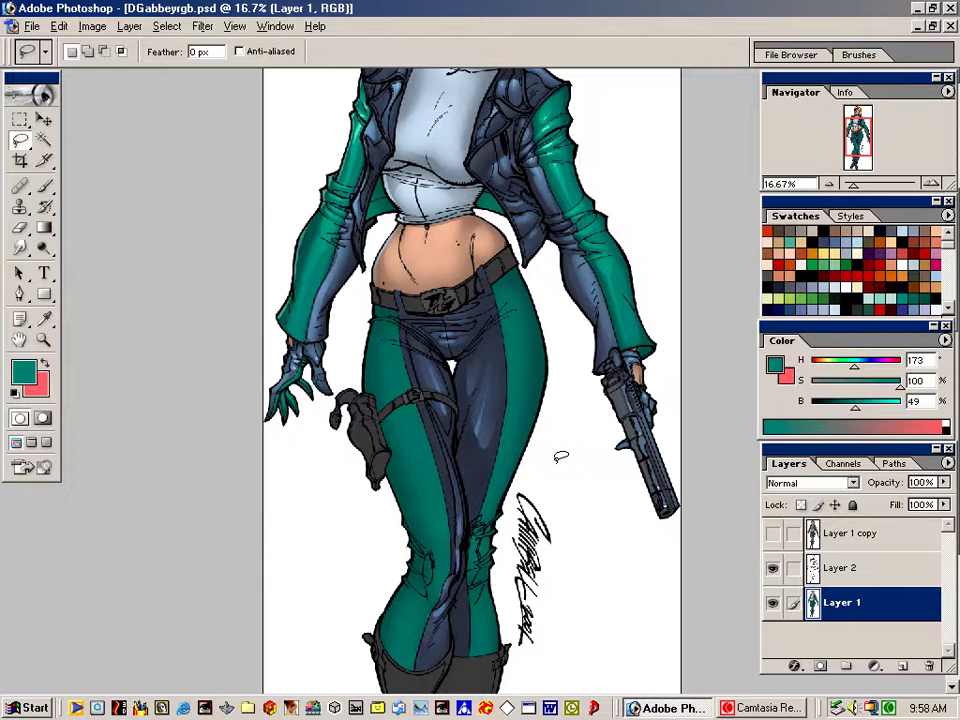
Sample the sleeve's brighter green and brush it into the highlight shapes on both legs' side panels
key(v)
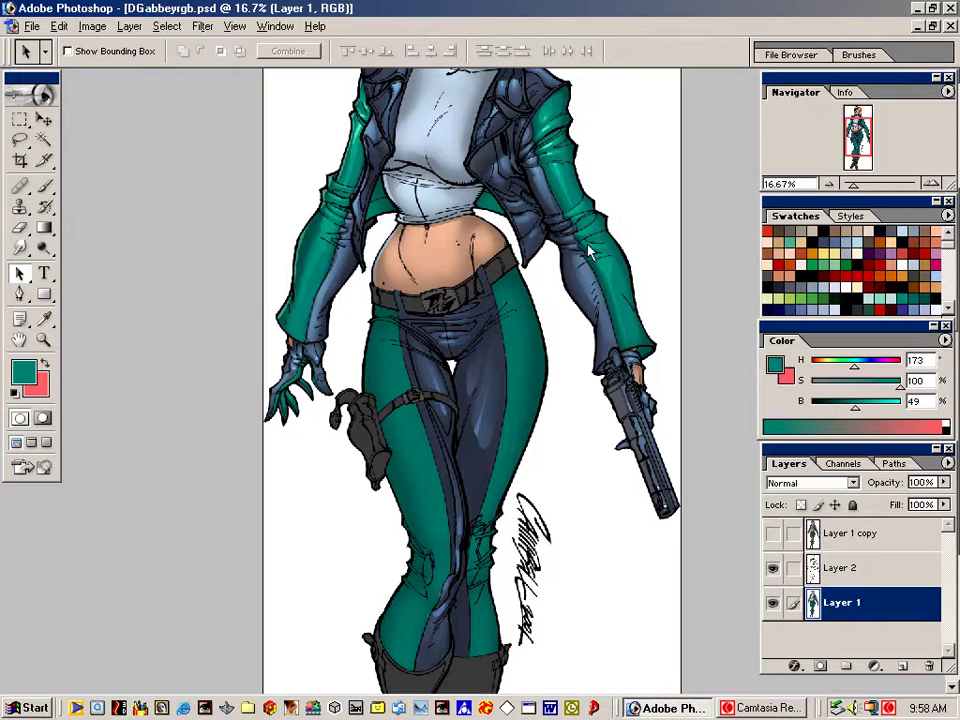
click(44, 186)
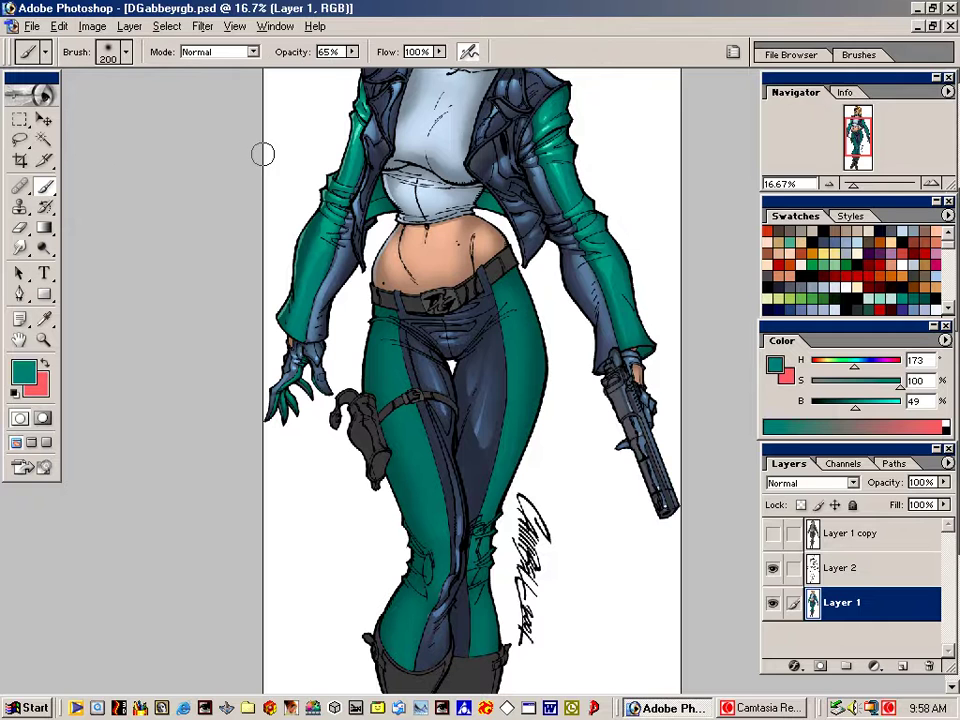
alt+click(360, 144)
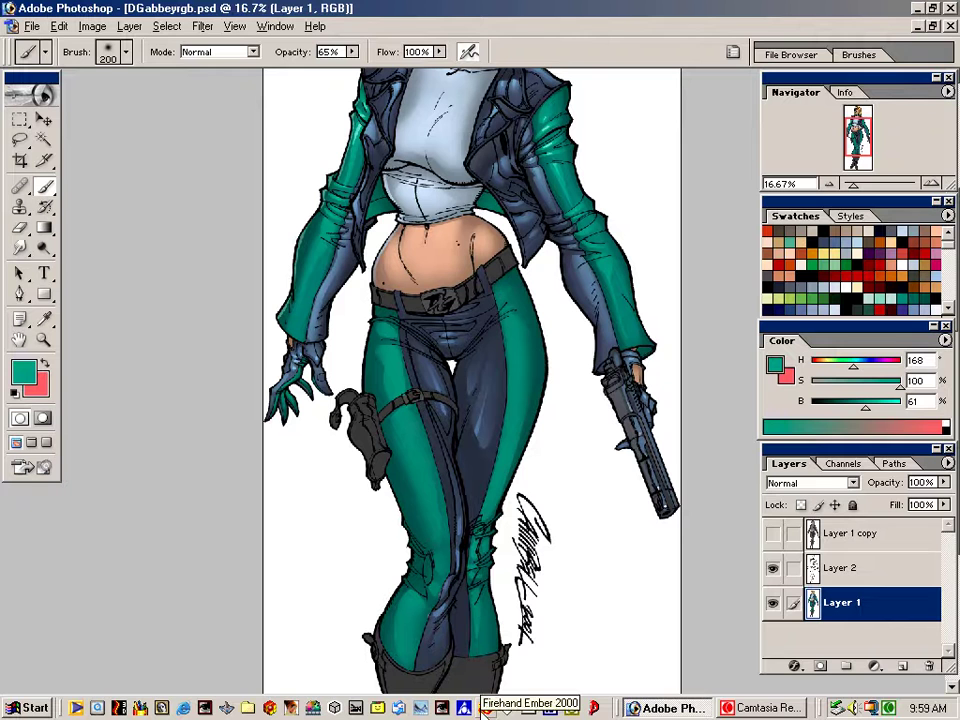
Lasso narrow slivers inside the green highlights of both legs, hide the outline, and paint brighter green into them at 66% brightness
key(l)
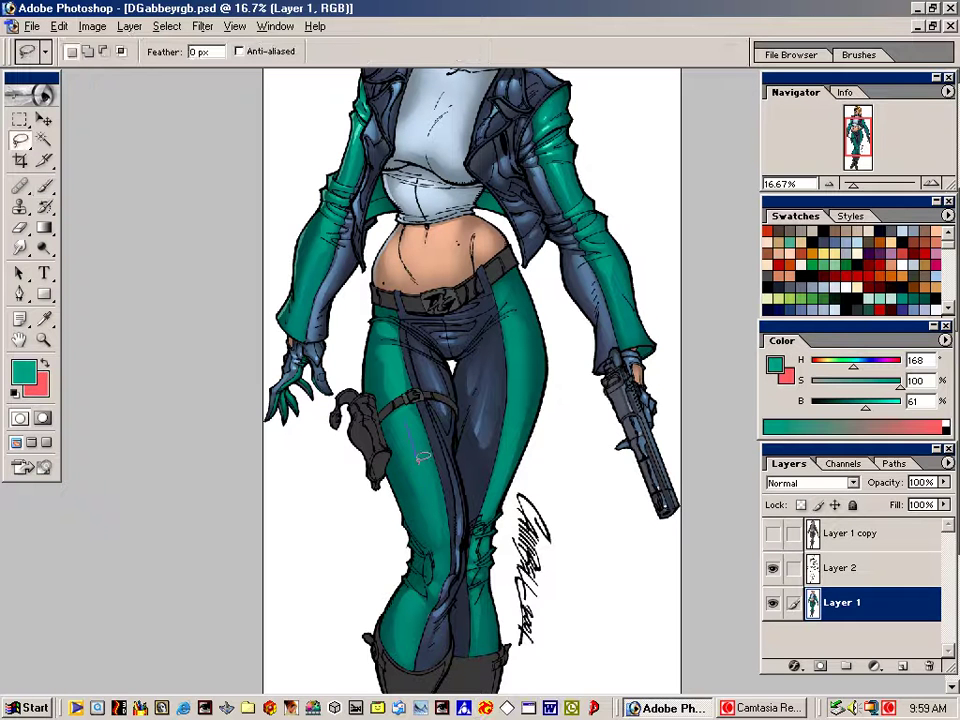
drag(427, 462, 407, 425)
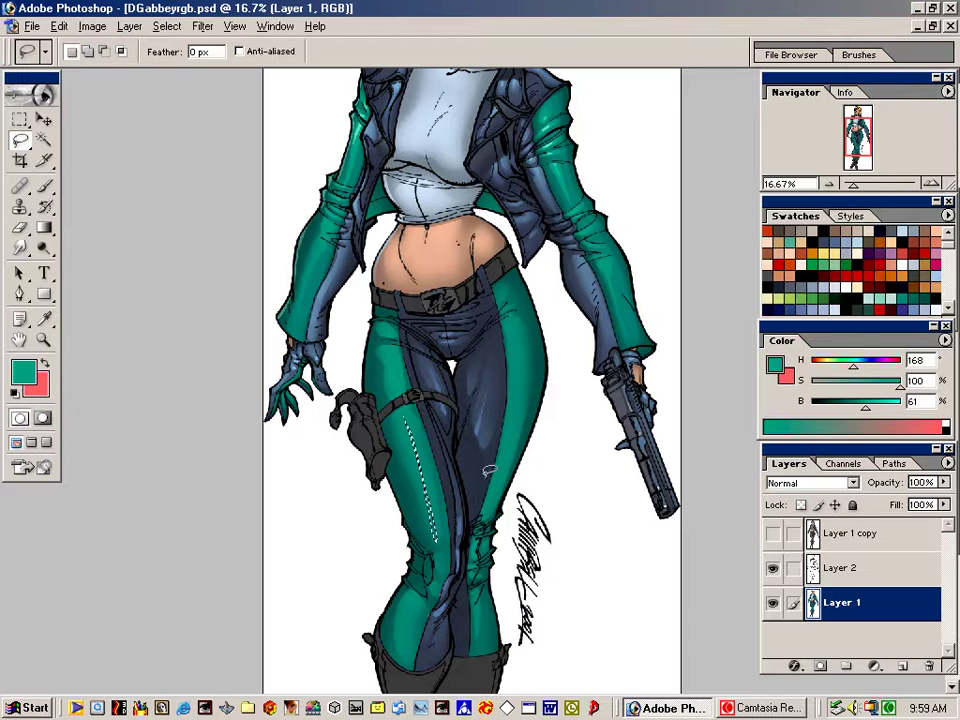
key(shift)
drag(496, 480, 490, 508)
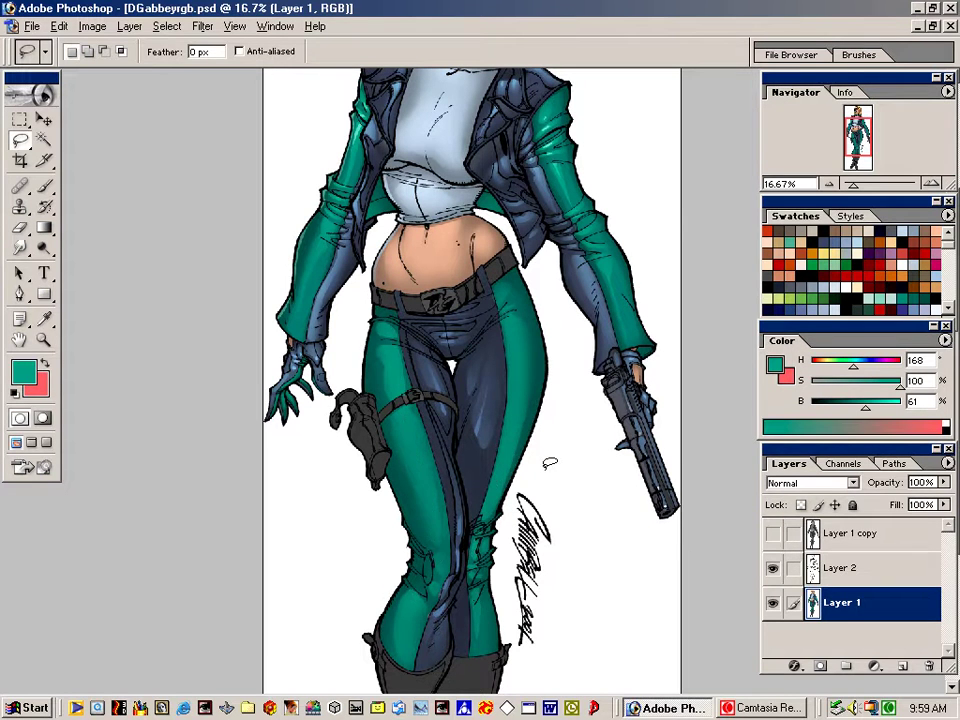
key(b)
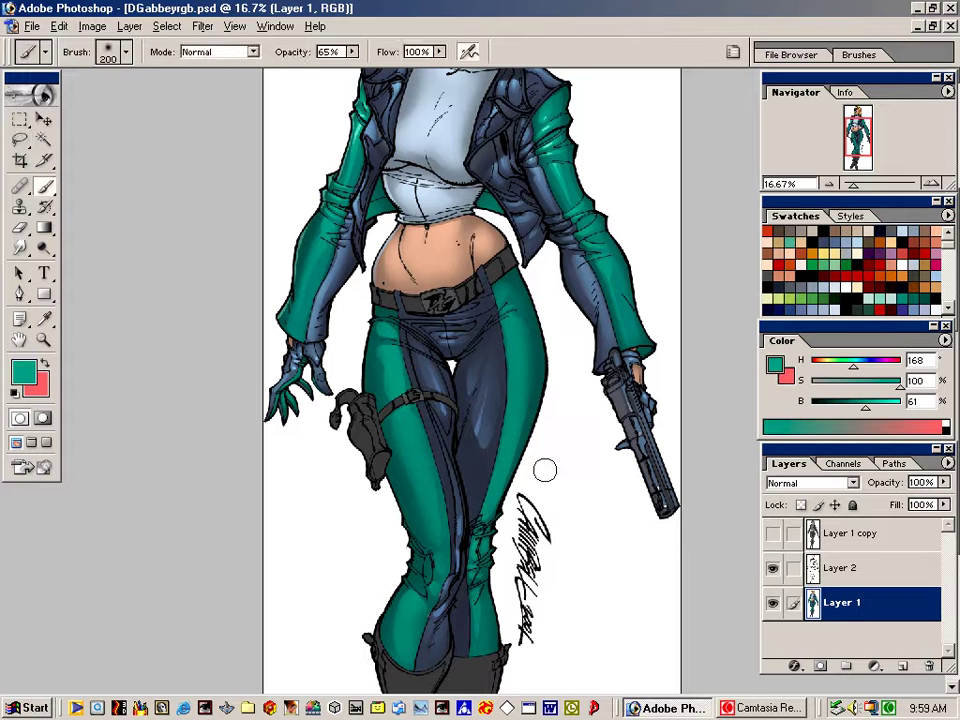
drag(870, 413, 871, 412)
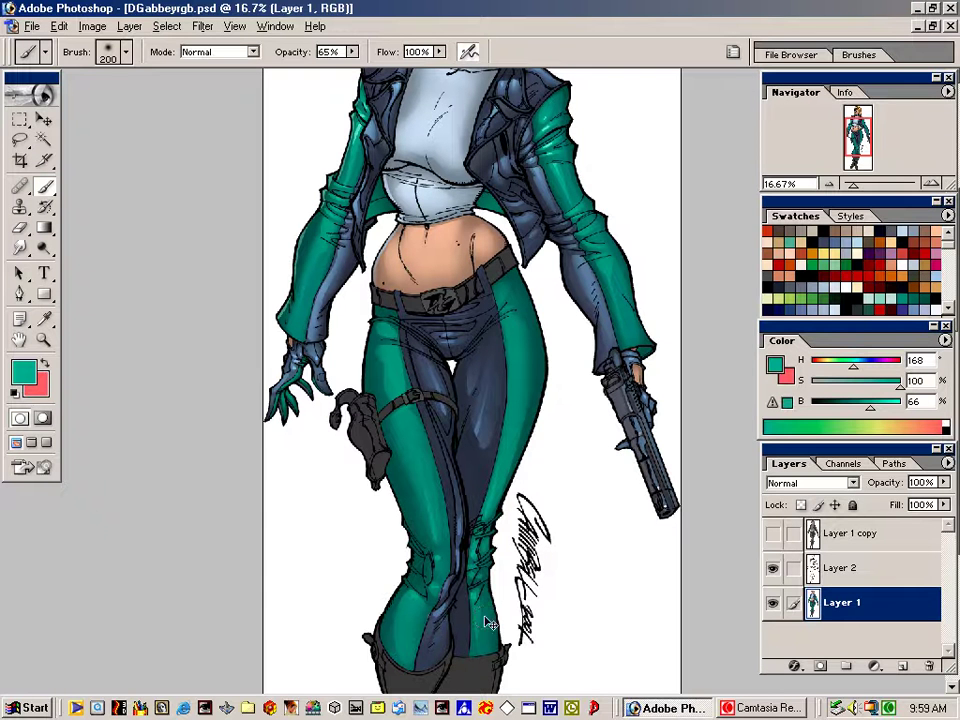
Lasso thin strips along the holster leg's outer edge from belt to boot and brush the sleeve edge's muted green into them
key(l)
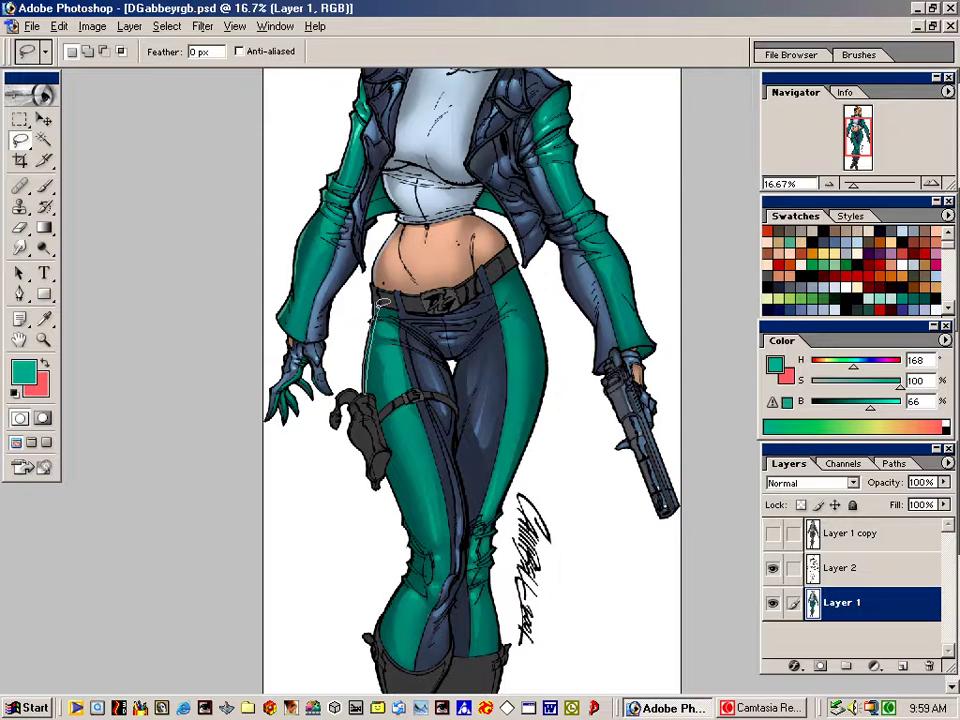
mouse_move(383, 302)
mouse_down()
mouse_move(405, 470)
mouse_move(395, 460)
mouse_move(397, 478)
mouse_up()
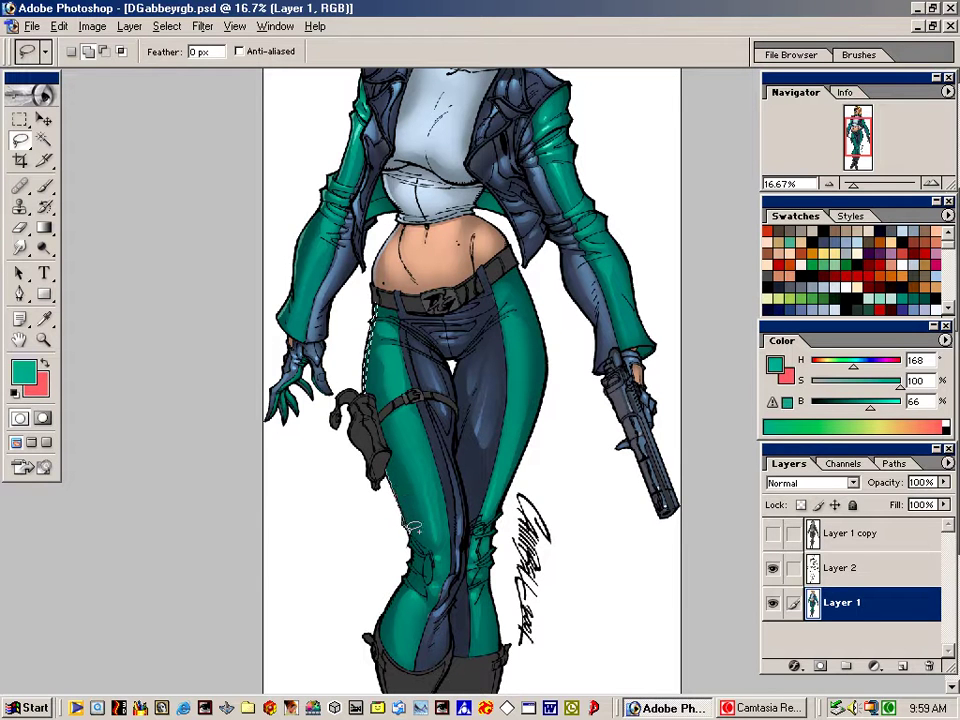
drag(420, 548, 396, 465)
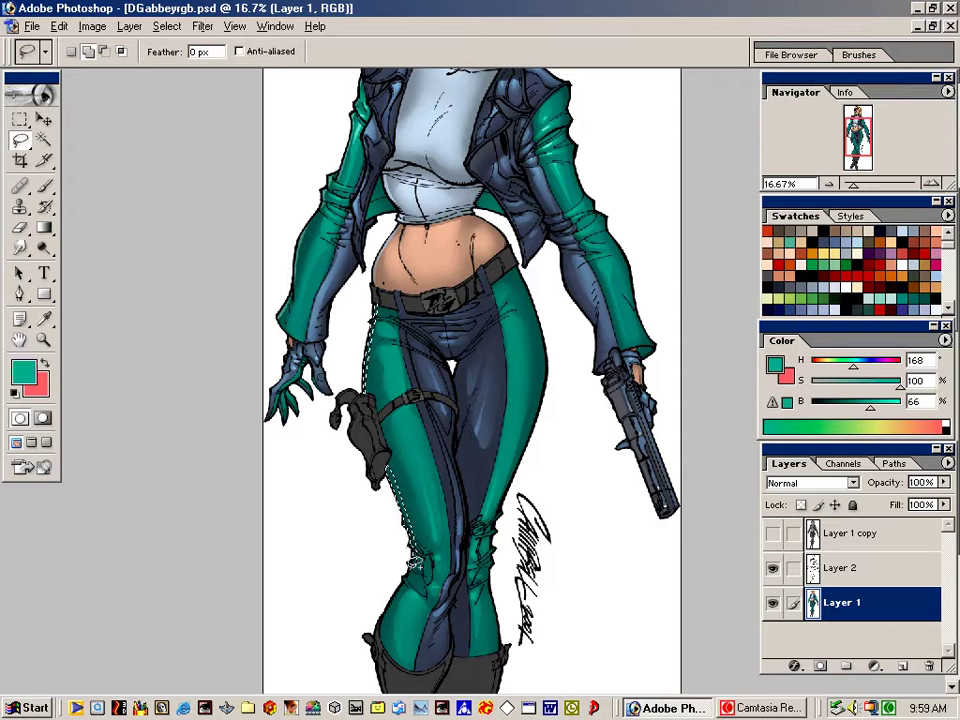
mouse_move(414, 563)
mouse_down()
mouse_move(392, 598)
mouse_move(386, 633)
mouse_move(413, 570)
mouse_up()
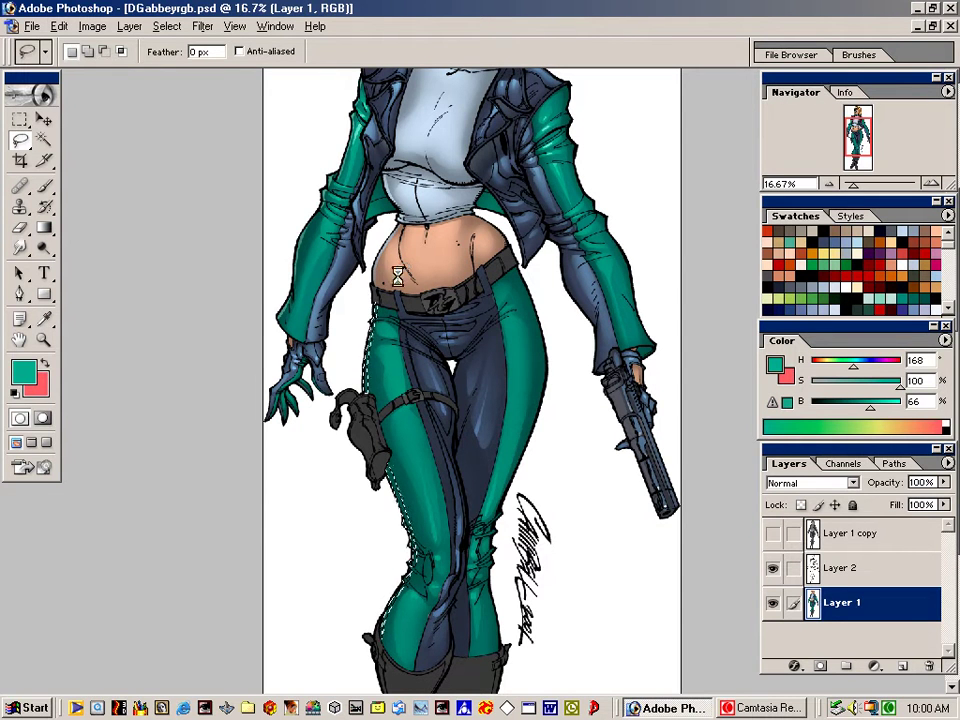
key(b)
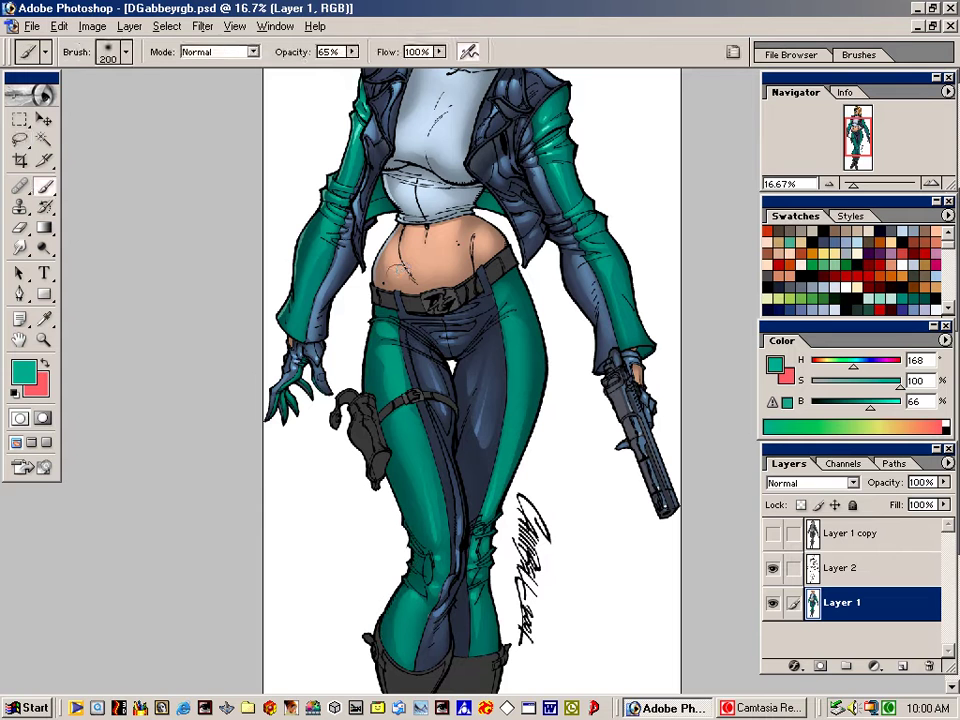
alt+click(305, 233)
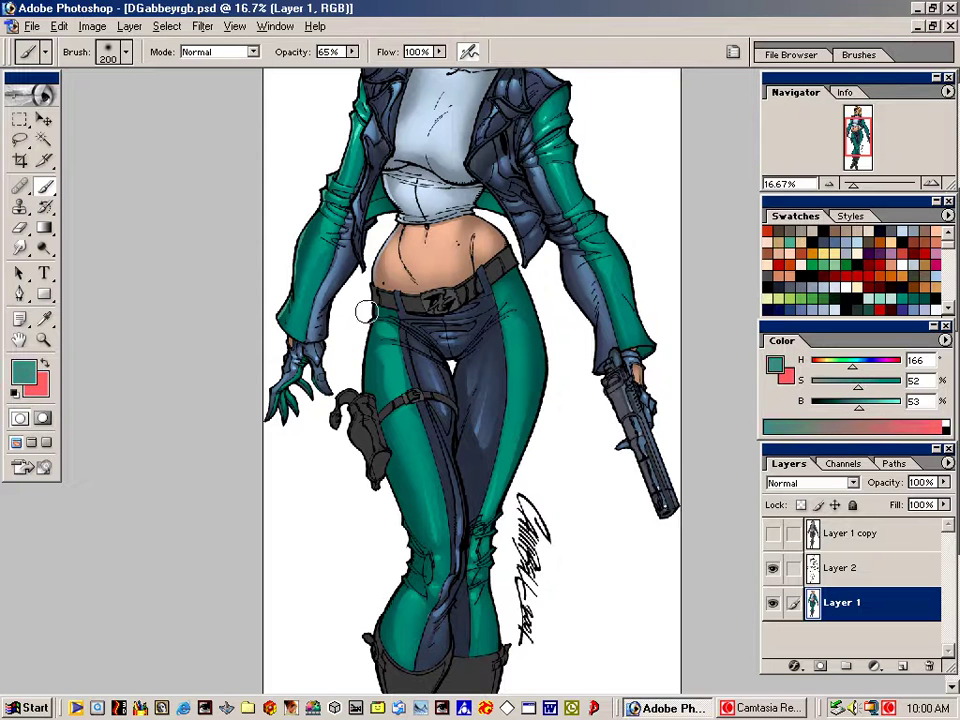
mouse_move(374, 316)
mouse_down()
mouse_move(367, 406)
mouse_move(412, 562)
mouse_move(387, 630)
mouse_up()
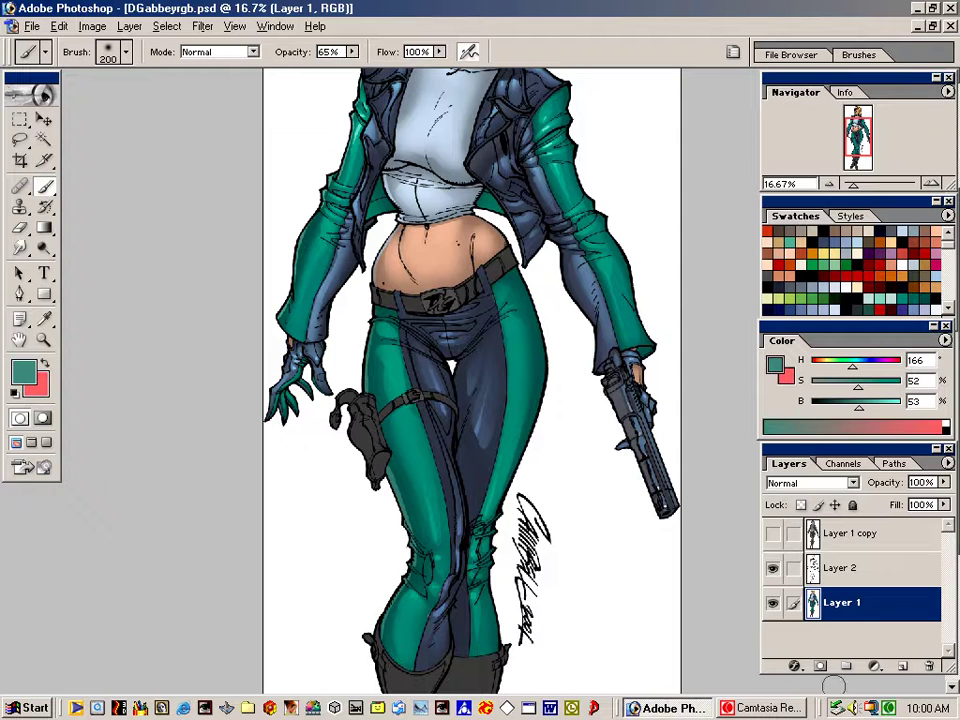
key(ctrl+minus)
key(ctrl+minus)
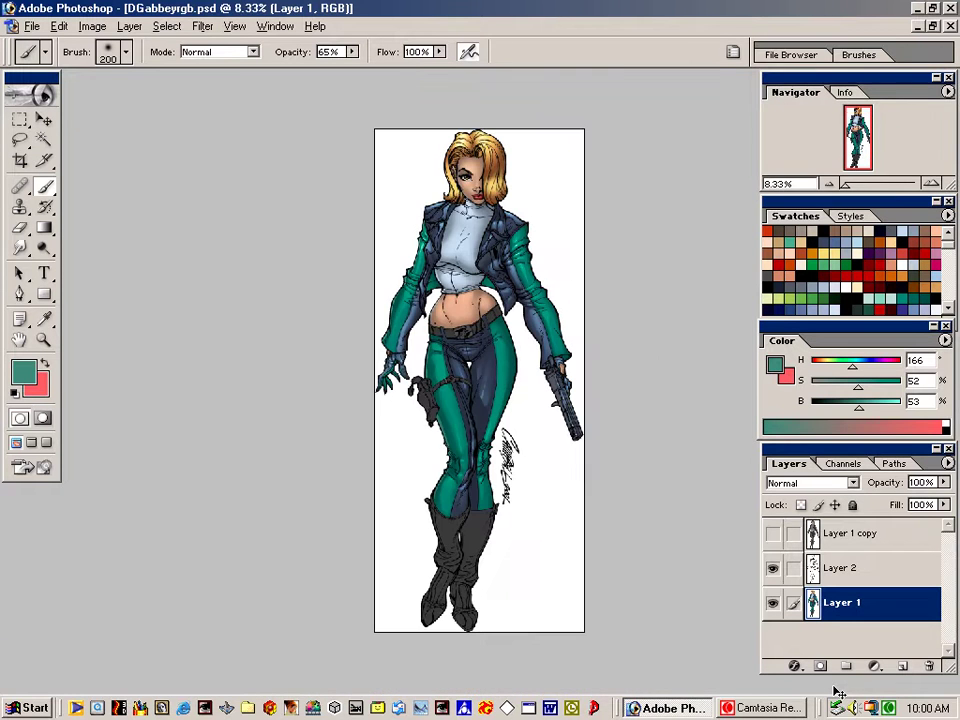
key(ctrl+plus)
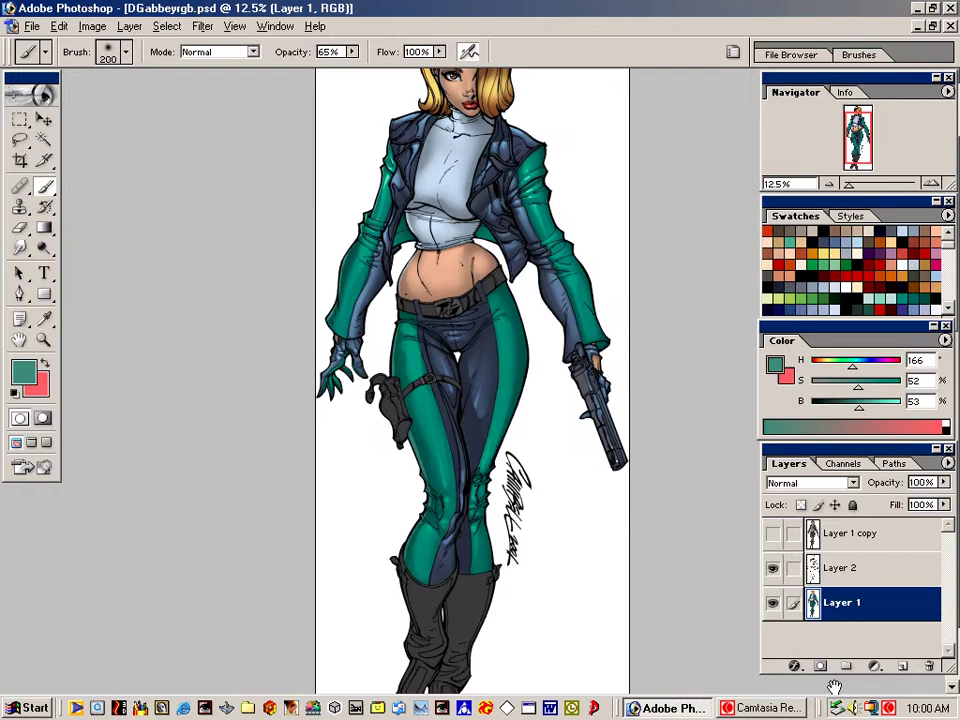
drag(579, 474, 572, 540)
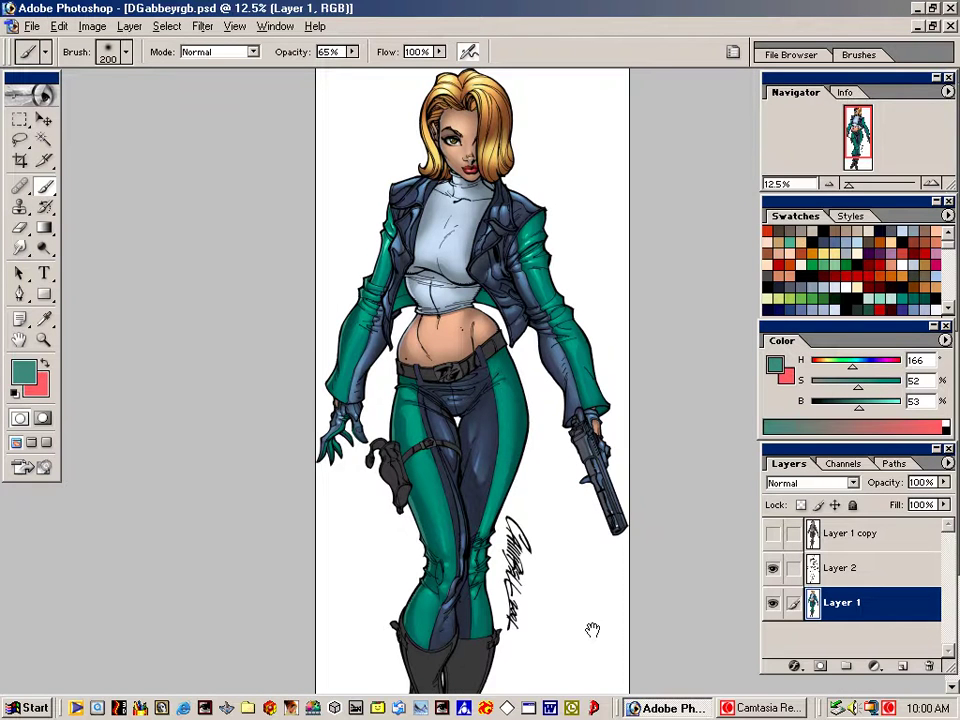
Select both boots by colour, fill them with the dark navy sampled from the trousers, and clear the selection
scroll(589, 610, down, 2)
scroll(589, 600, down, 2)
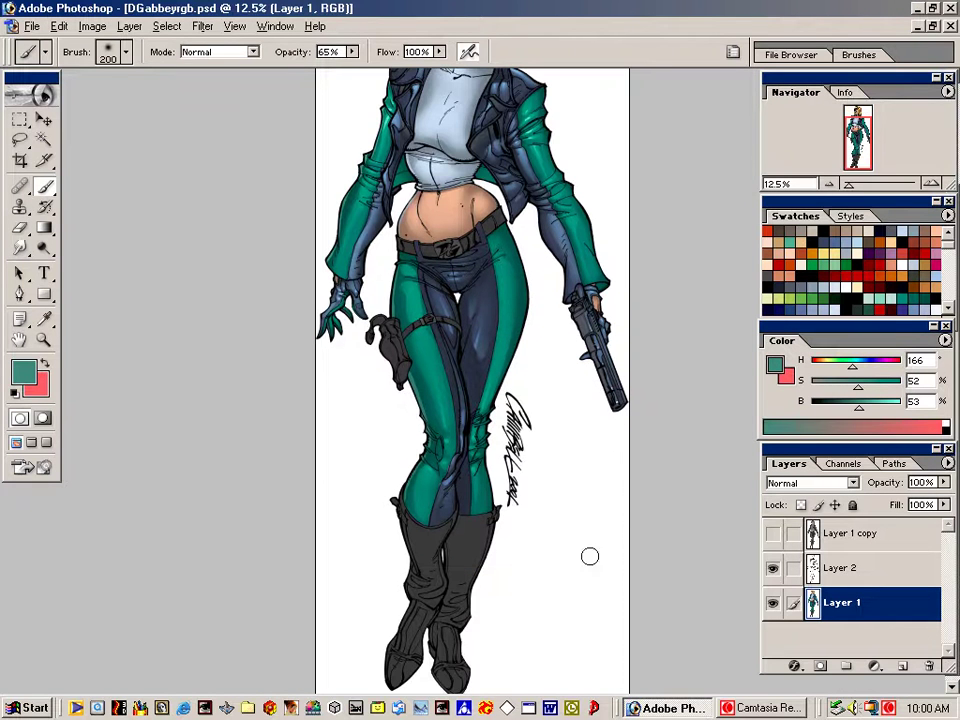
key(w)
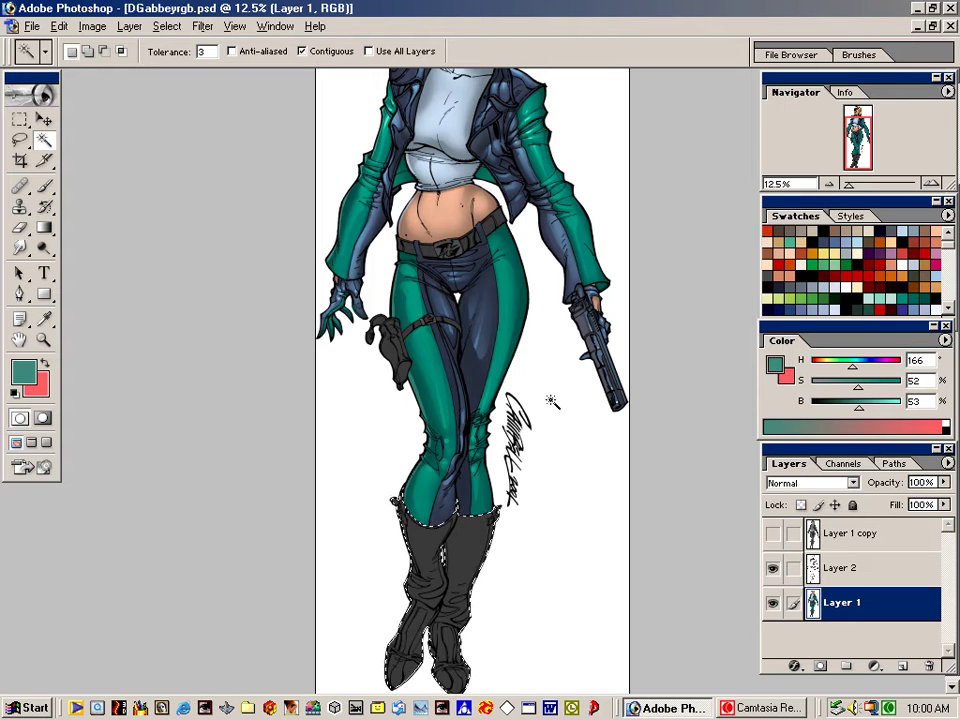
key(v)
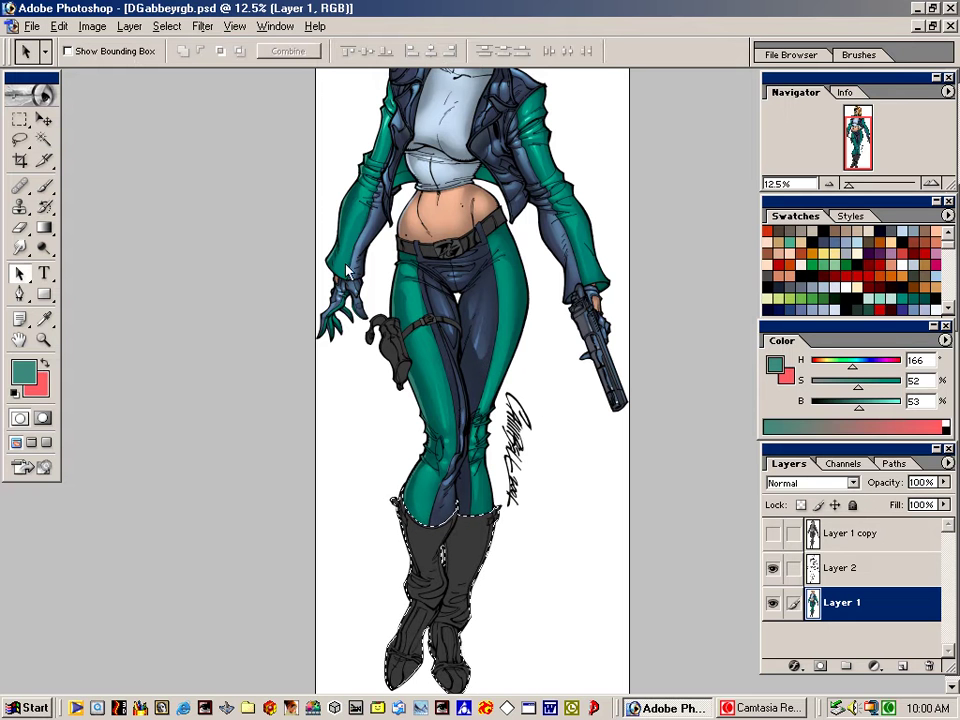
key(b)
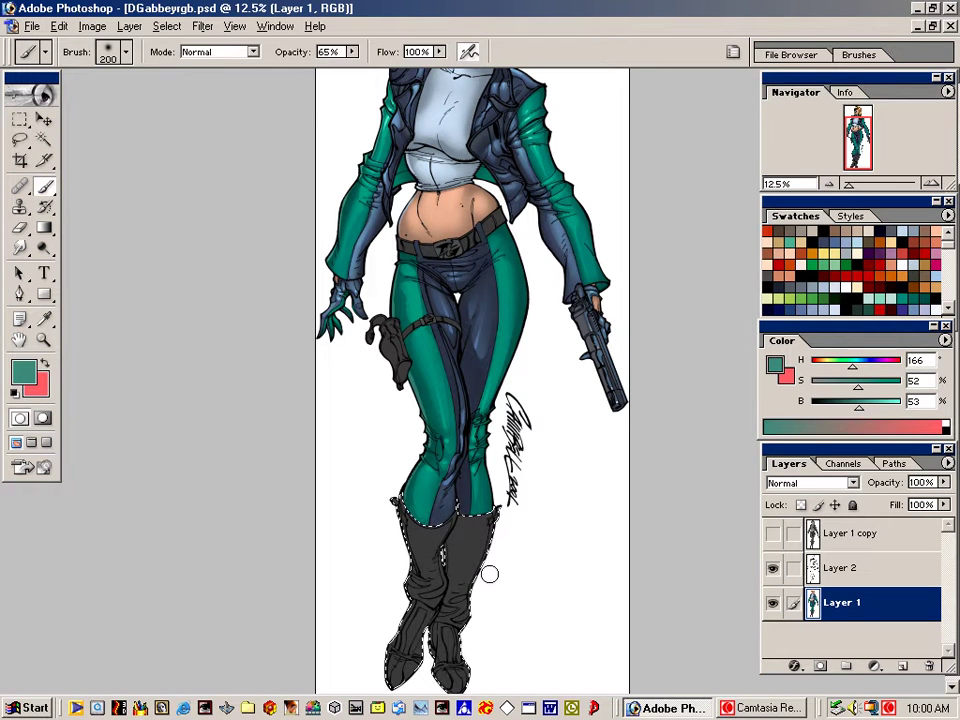
alt+click(503, 335)
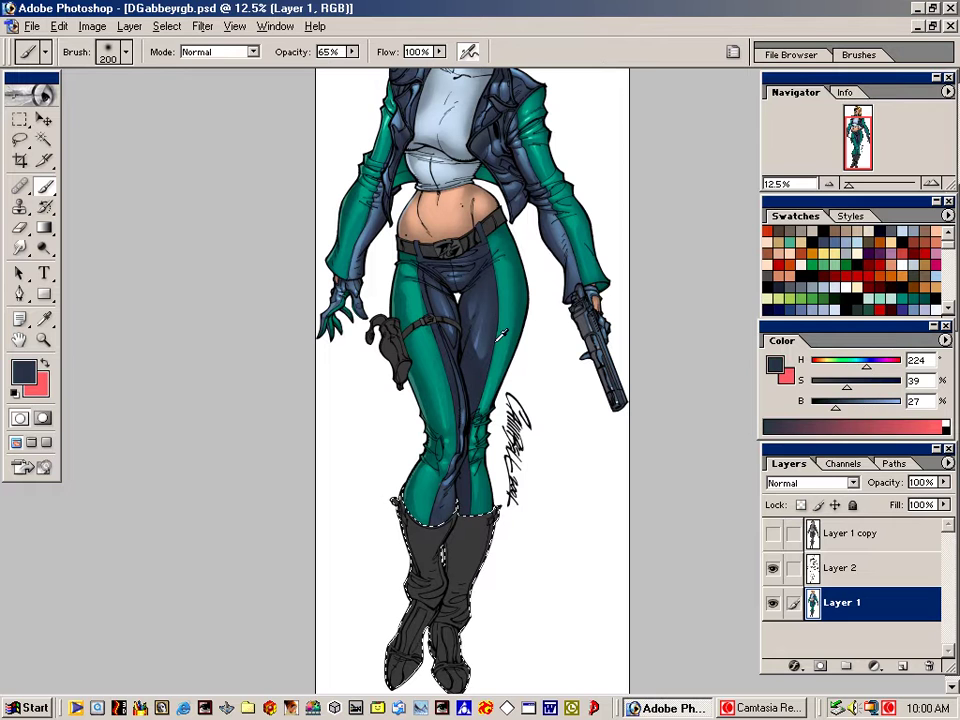
key(alt+BackSpace)
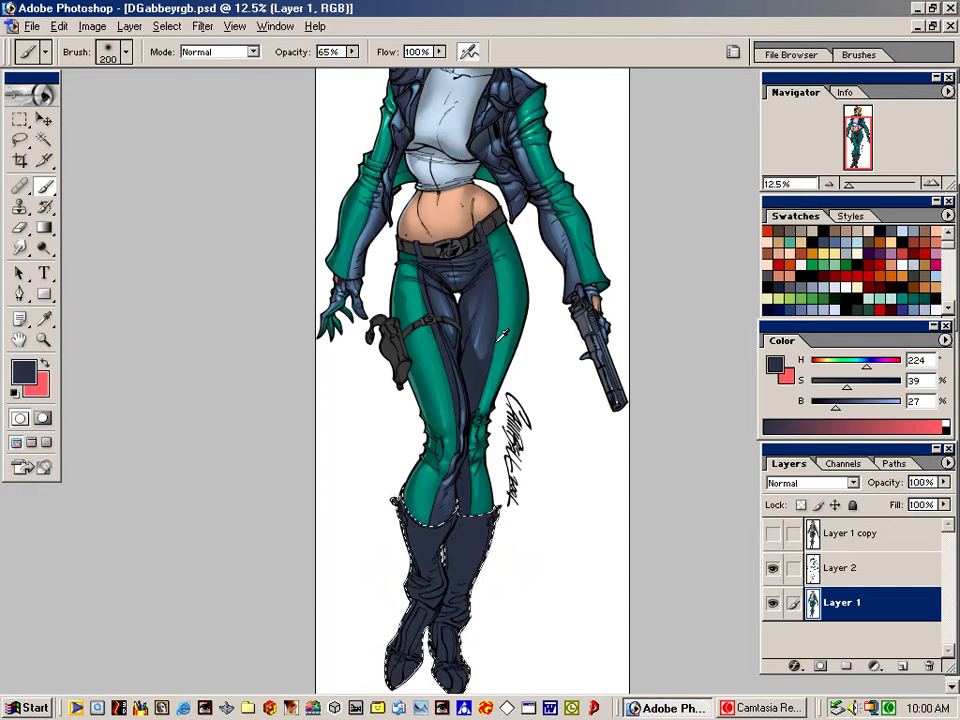
key(ctrl+d)
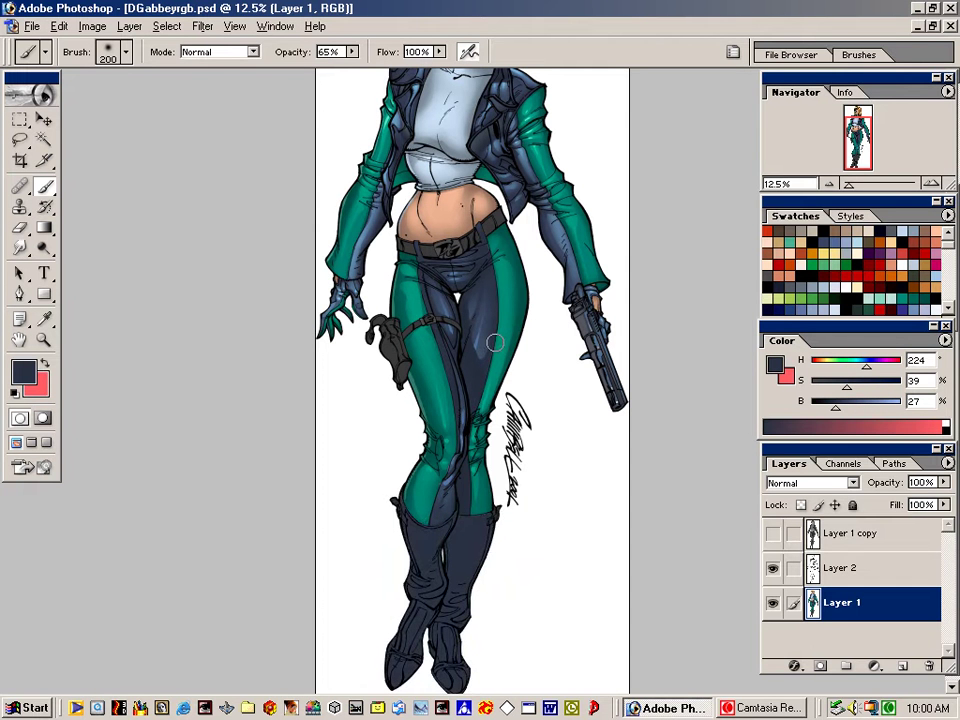
Sample a lighter slate blue and brush it over the shafts and feet of both boots
alt+click(467, 534)
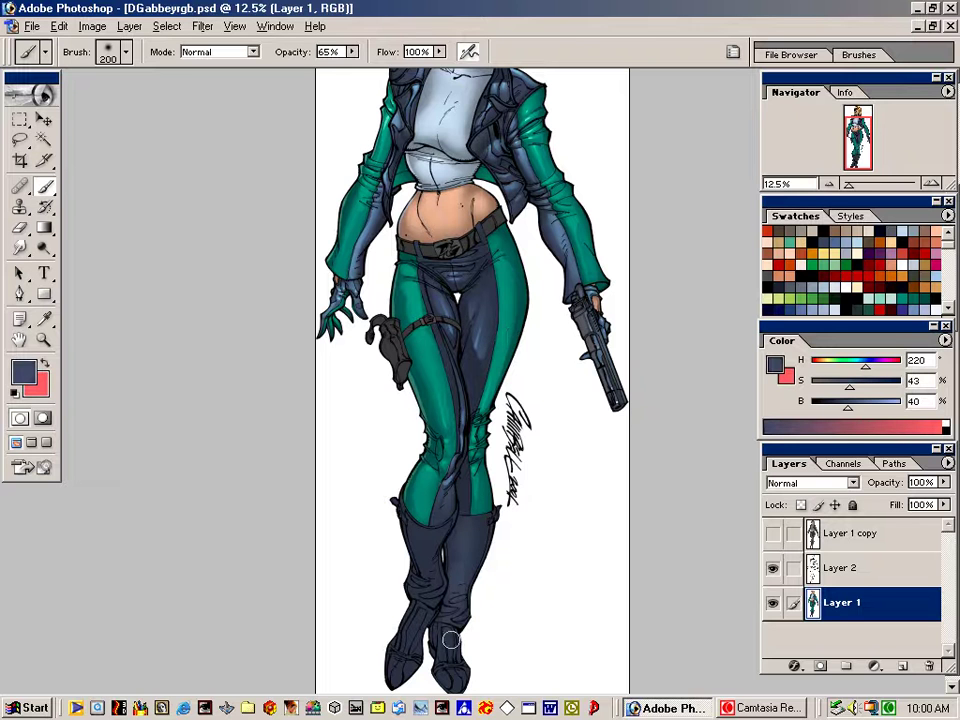
drag(451, 640, 455, 678)
mouse_move(411, 644)
mouse_down()
mouse_move(403, 654)
mouse_move(421, 548)
mouse_move(435, 620)
mouse_move(444, 640)
mouse_move(452, 636)
mouse_up()
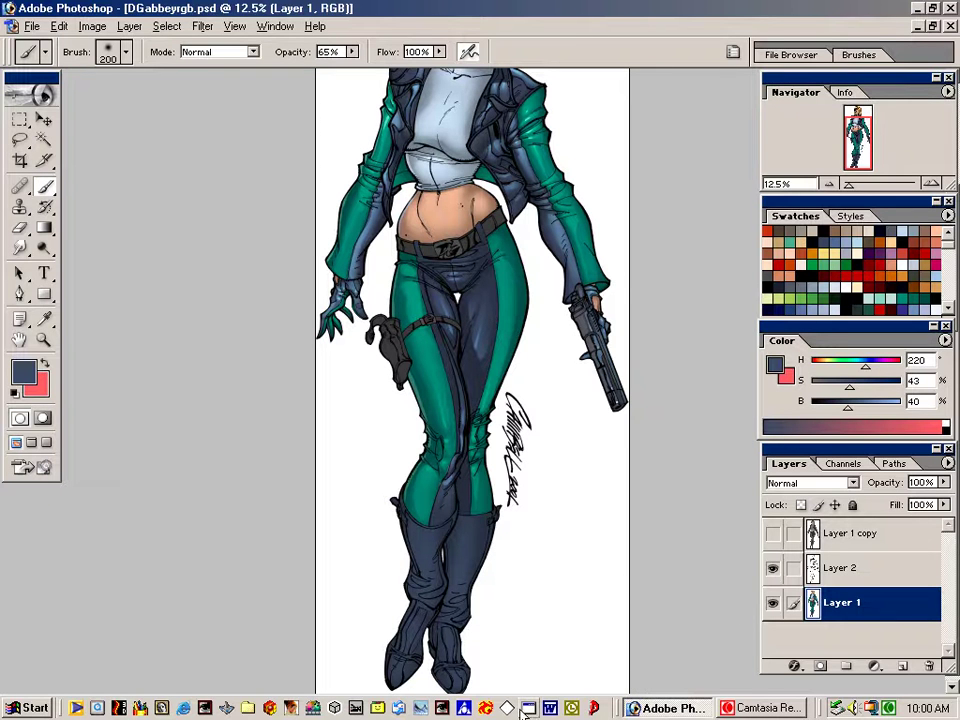
Lasso highlight shapes down the shafts, ankle folds and feet of both boots, and hide the selection outline
key(l)
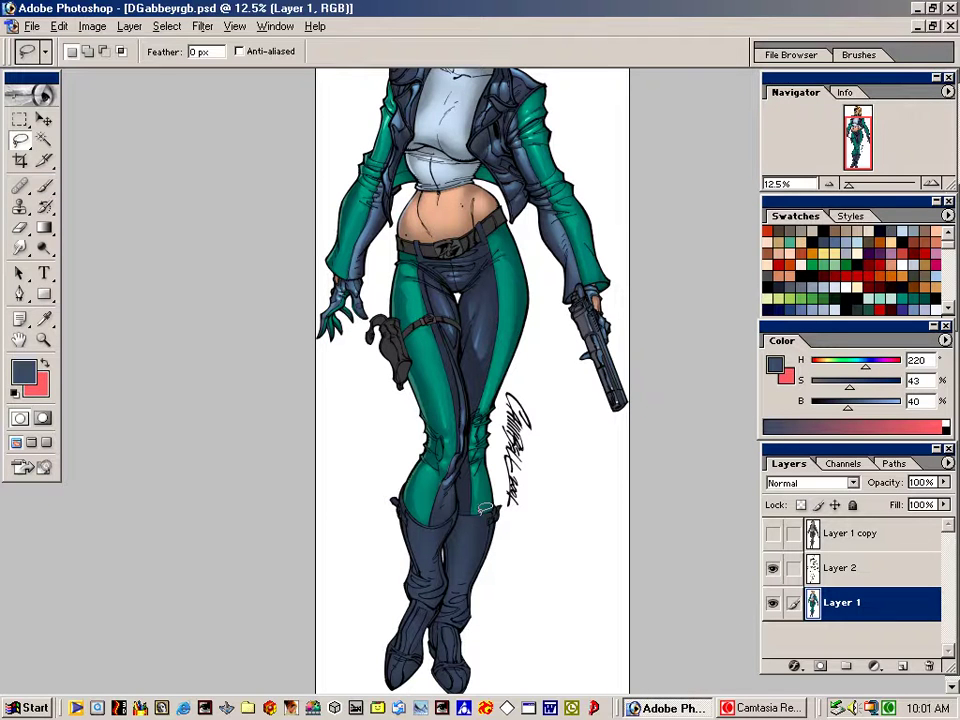
mouse_move(482, 515)
mouse_down()
mouse_move(454, 578)
mouse_move(465, 578)
mouse_move(483, 516)
mouse_up()
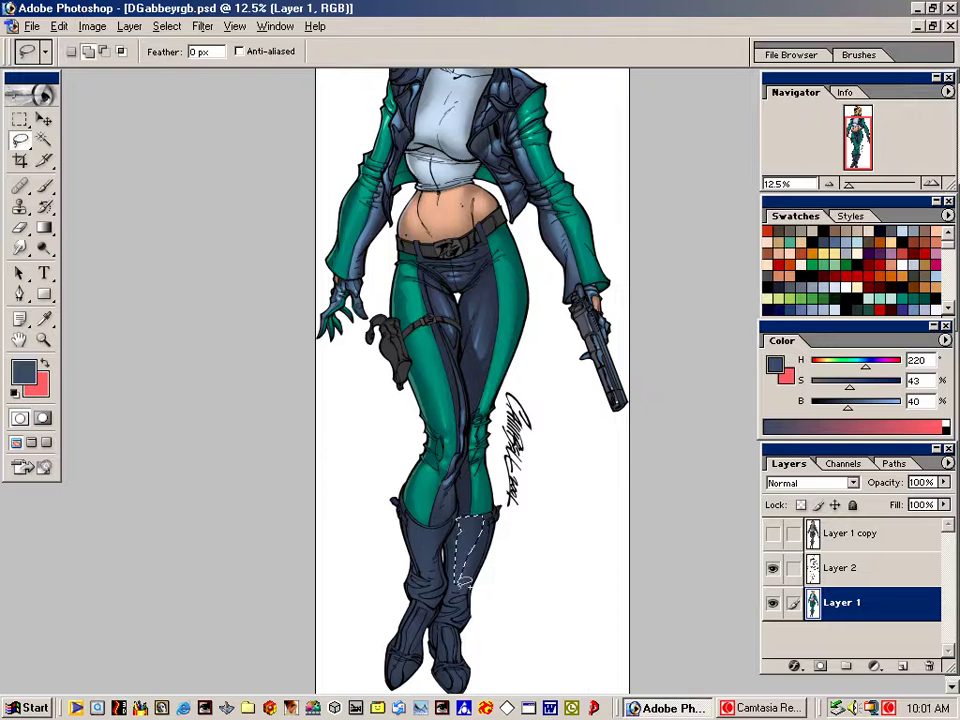
mouse_move(462, 586)
mouse_down()
mouse_move(448, 594)
mouse_move(471, 588)
mouse_move(450, 615)
mouse_move(462, 663)
mouse_move(452, 687)
mouse_move(405, 678)
mouse_move(402, 660)
mouse_move(397, 682)
mouse_move(421, 616)
mouse_up()
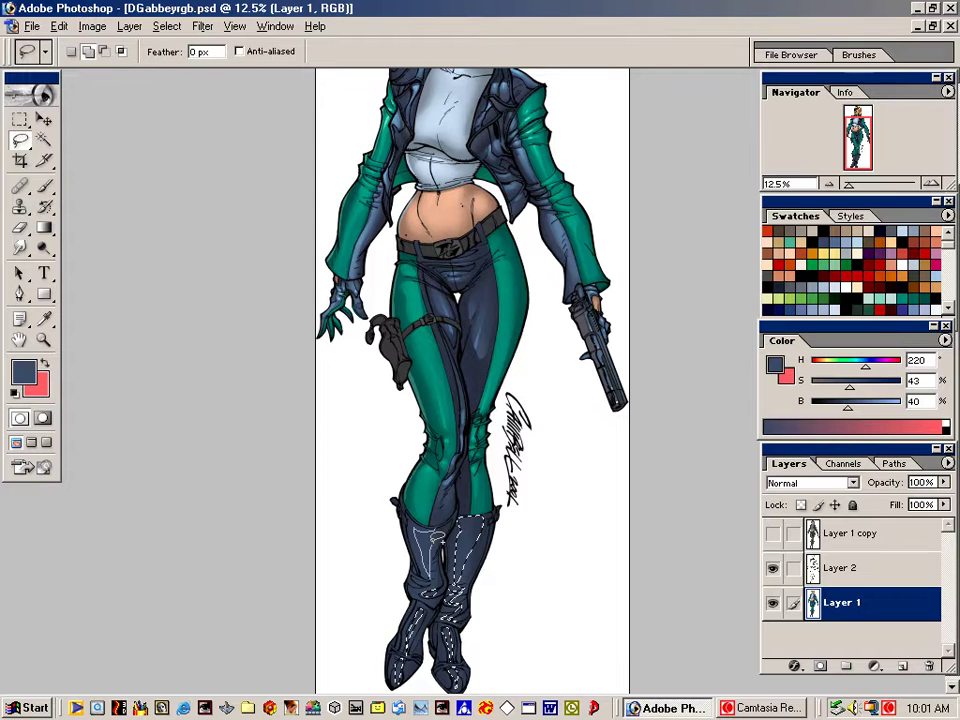
drag(433, 542, 435, 529)
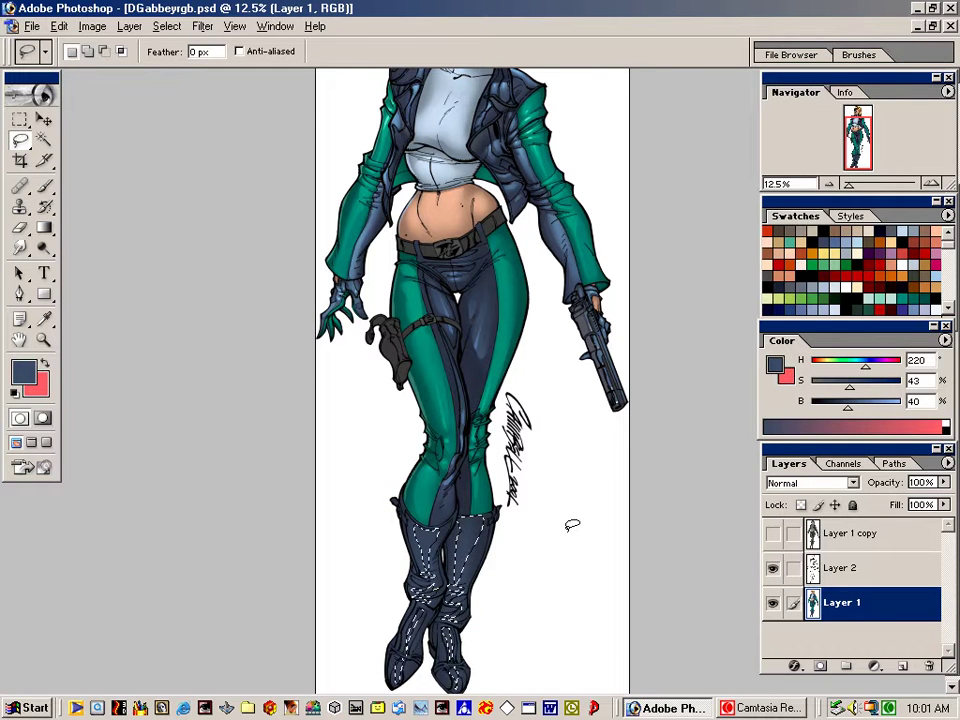
key(ctrl+d)
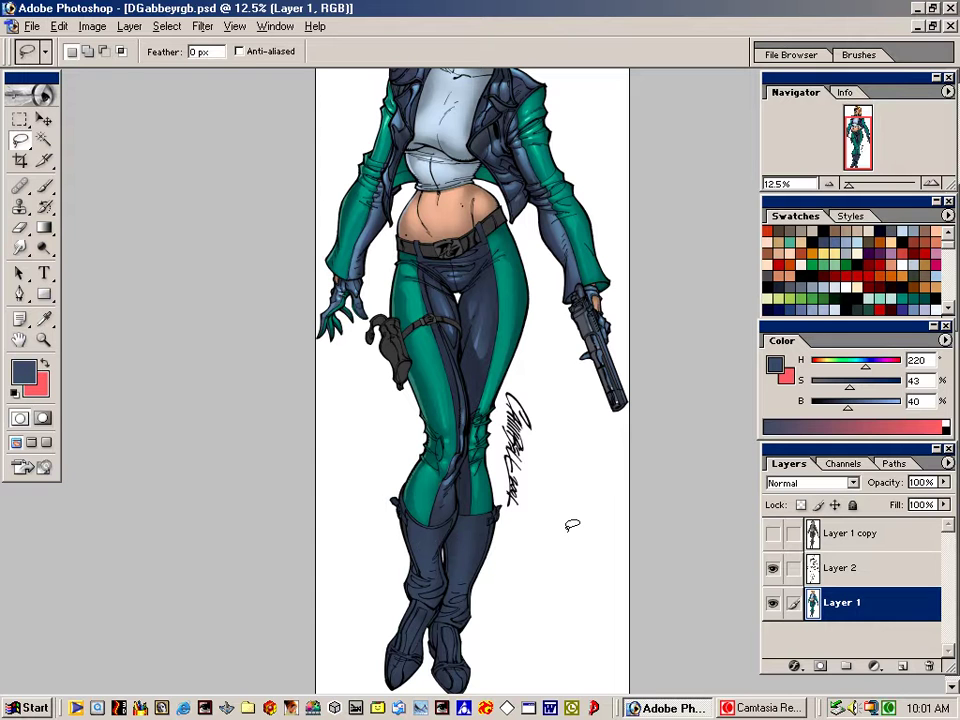
Sample the trousers' lighter blue, brighten it to 51% saturation and 70% brightness, and brush it into the boots' highlight shapes
key(b)
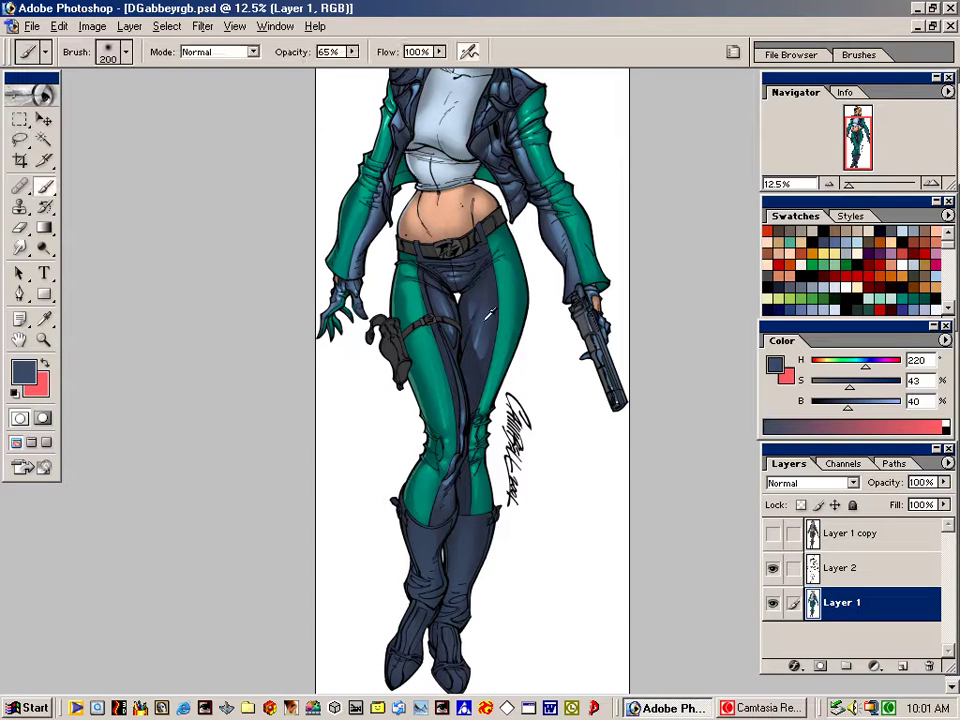
alt+click(487, 337)
click(466, 571)
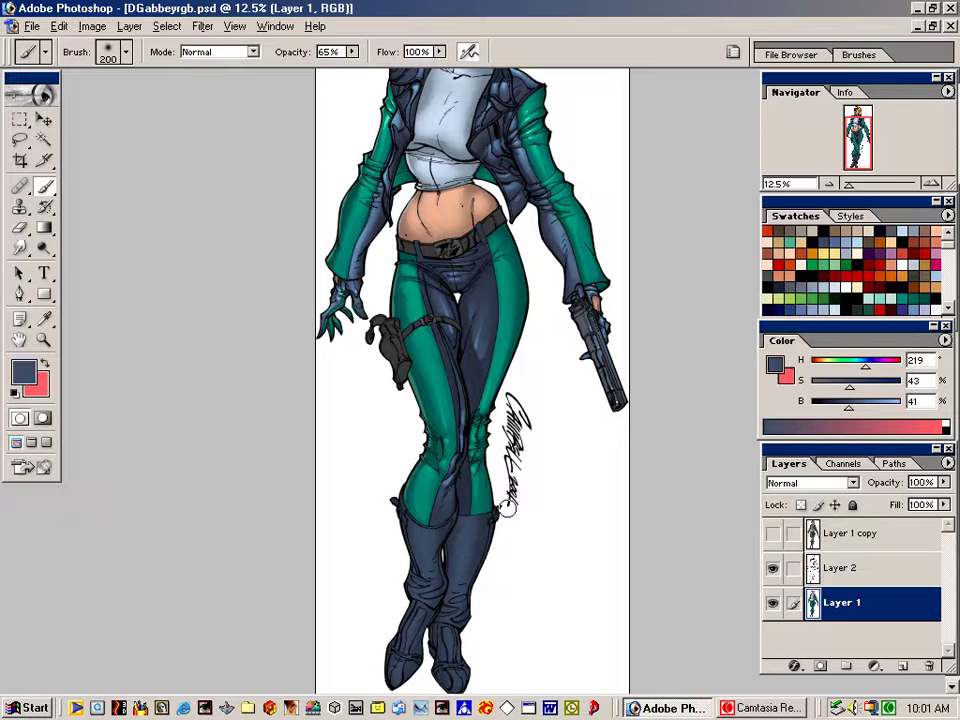
mouse_move(850, 408)
mouse_down()
mouse_move(874, 409)
mouse_move(858, 389)
mouse_up()
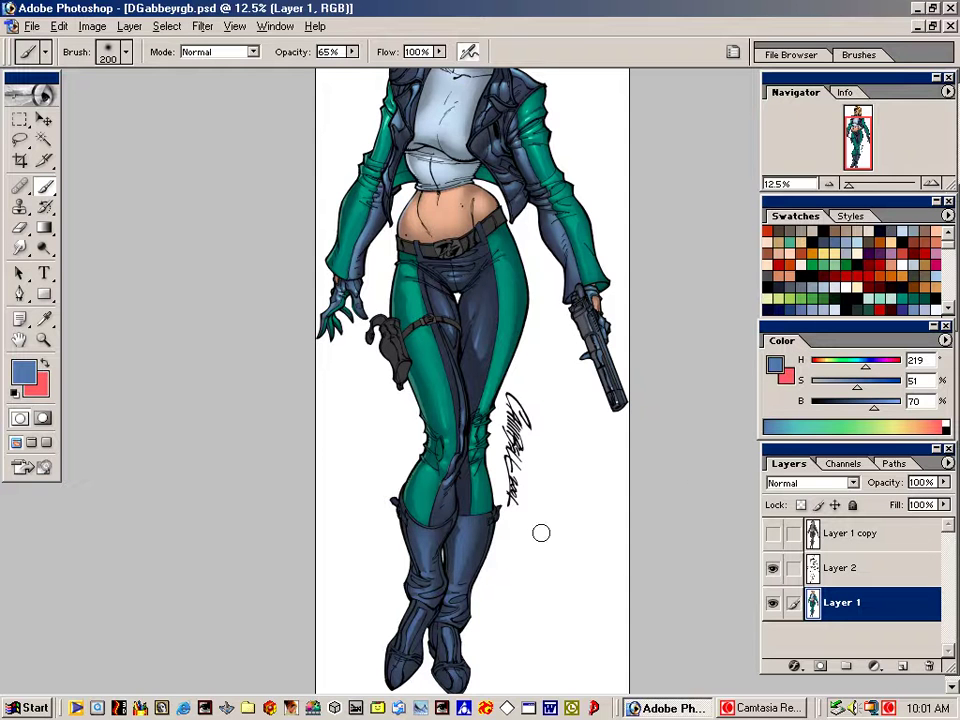
Lasso thin slivers inside both boots' highlights, hide the outline, and paint pale blue into them at 39% saturation and 85% brightness
key(l)
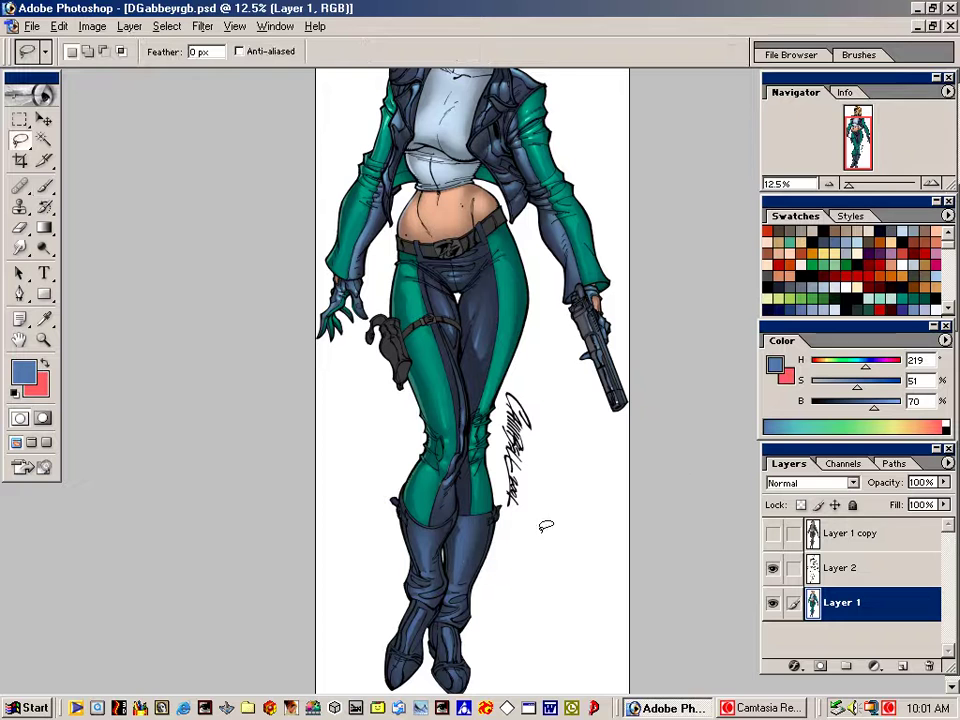
mouse_move(424, 524)
mouse_down()
mouse_move(425, 574)
mouse_move(425, 528)
mouse_up()
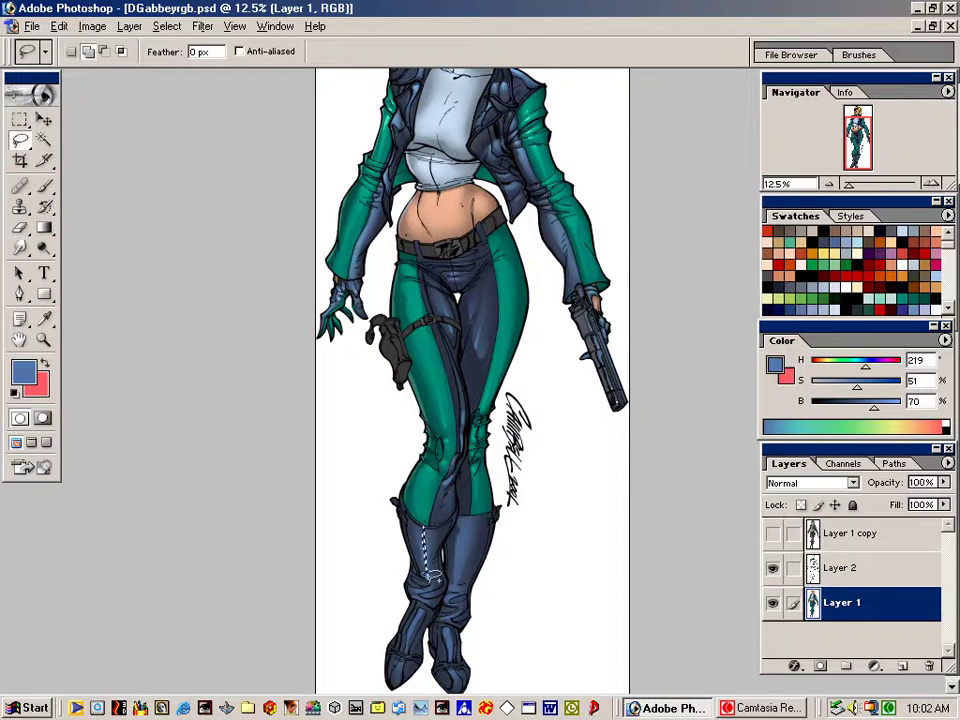
mouse_move(423, 583)
mouse_down()
mouse_move(421, 603)
mouse_move(427, 597)
mouse_move(452, 615)
mouse_up()
mouse_move(465, 545)
mouse_down()
mouse_move(458, 581)
mouse_move(462, 552)
mouse_move(469, 576)
mouse_move(451, 583)
mouse_move(479, 567)
mouse_move(453, 677)
mouse_move(431, 633)
mouse_move(403, 658)
mouse_move(423, 604)
mouse_up()
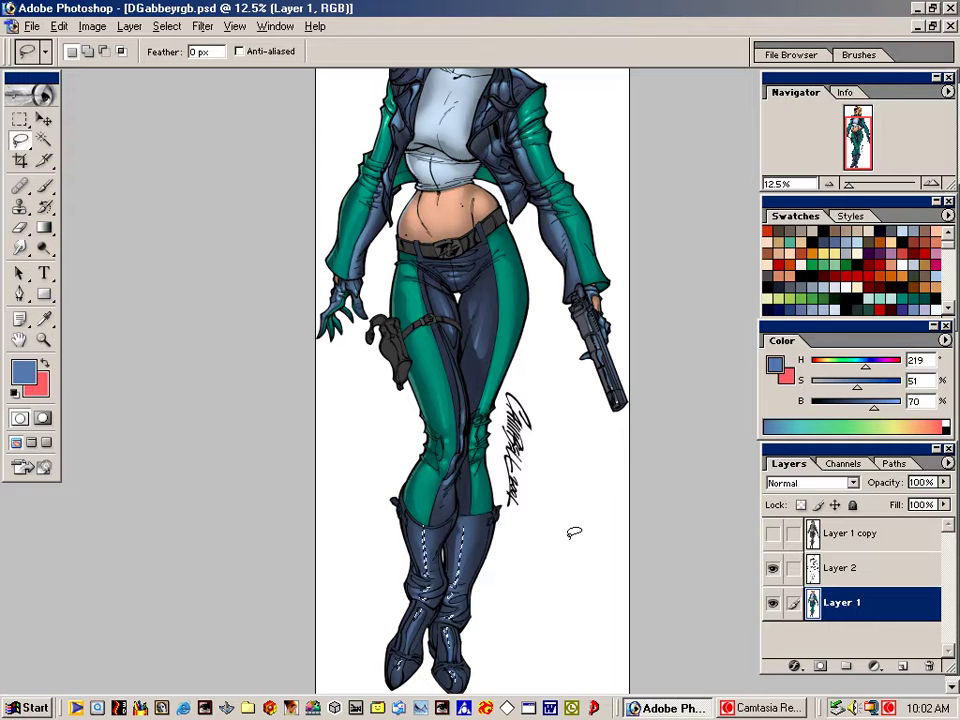
key(ctrl+u)
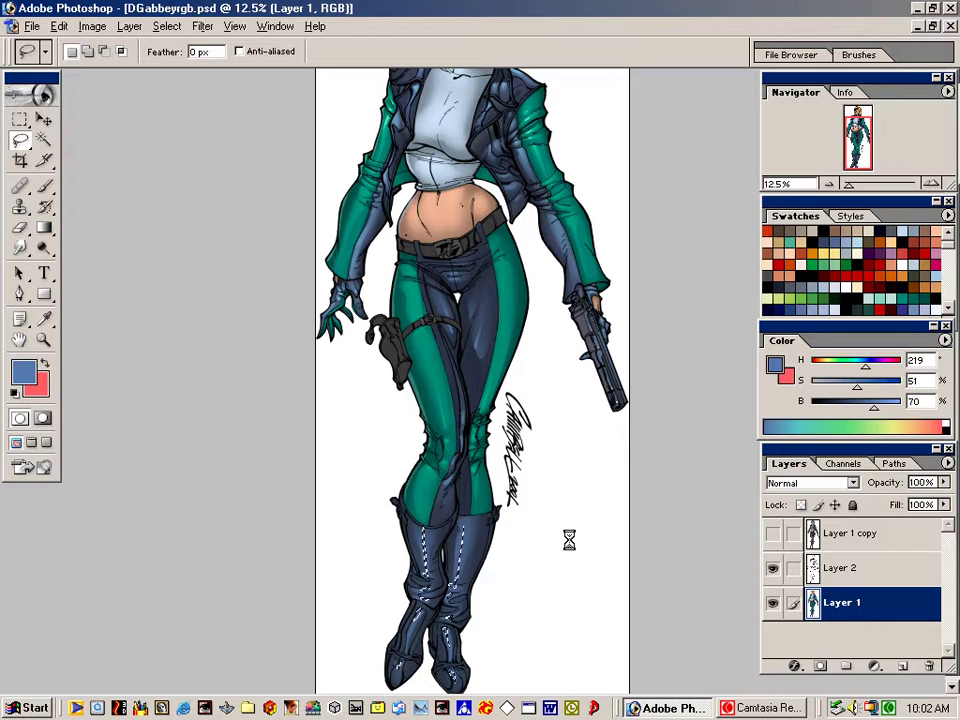
drag(874, 408, 847, 388)
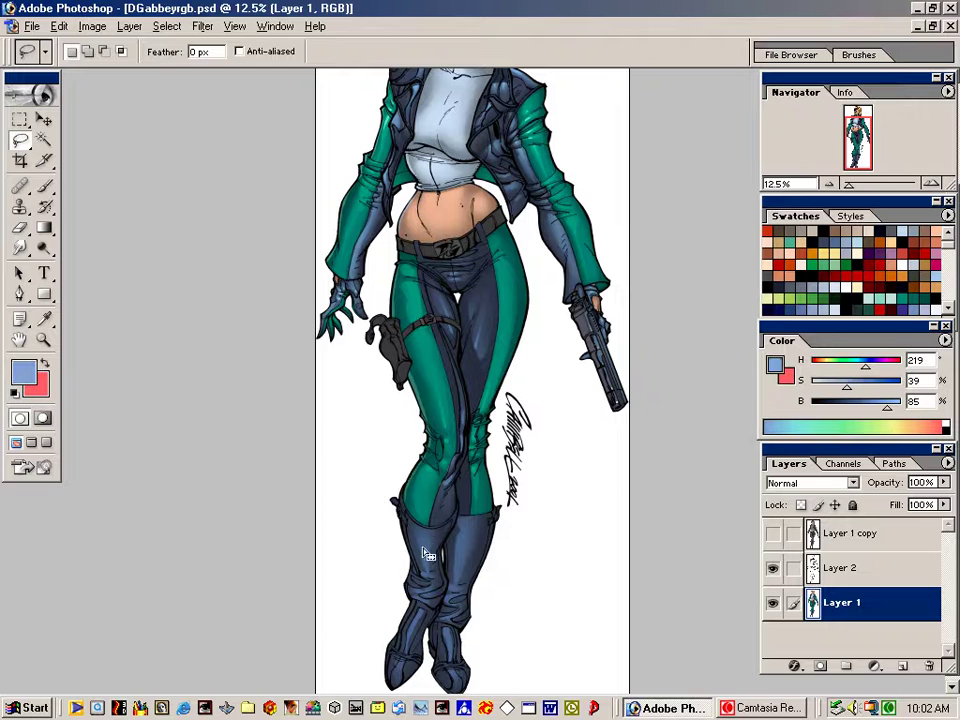
key(b)
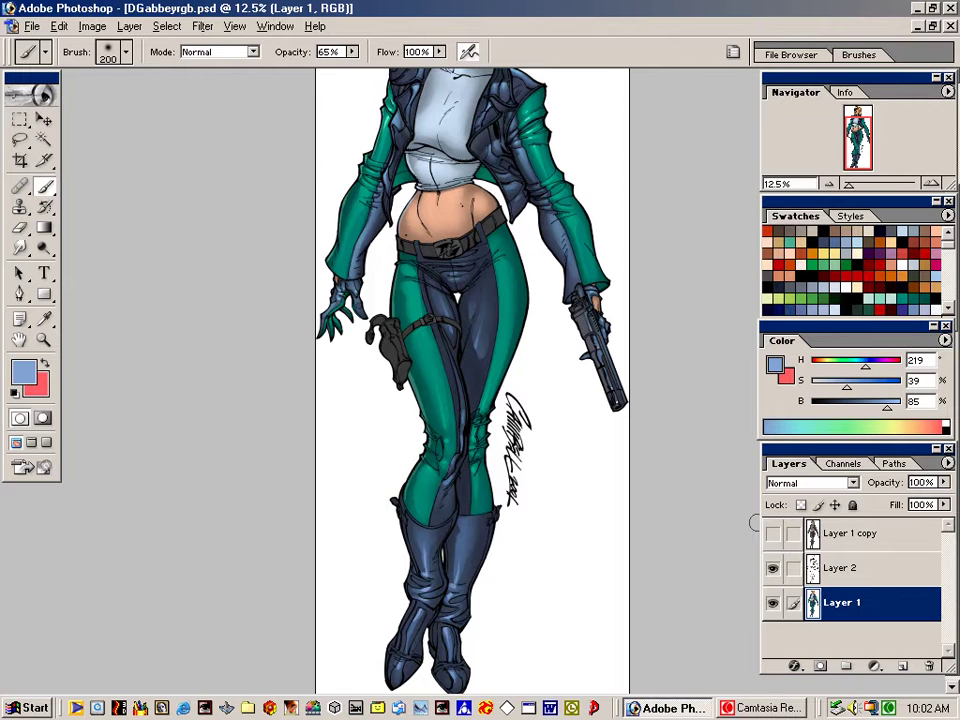
Lasso thin rim-light strips along the holster-side edges of both boots, hide the outline, and brush in the boots' sampled mid blue
key(ctrl+minus)
key(ctrl+plus)
key(ctrl+plus)
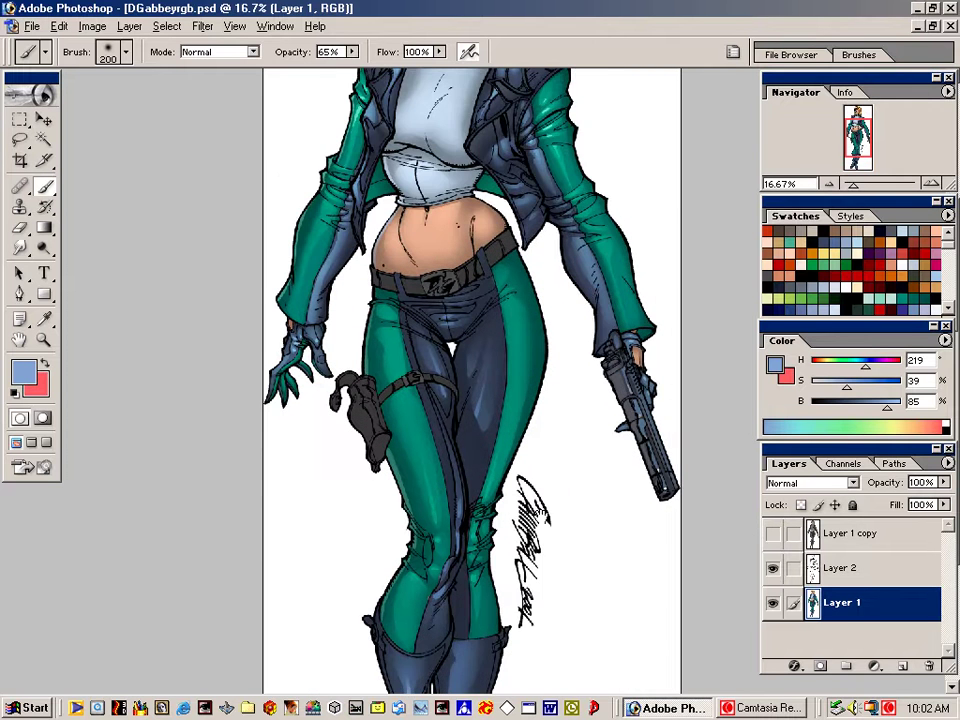
drag(557, 418, 555, 276)
key(l)
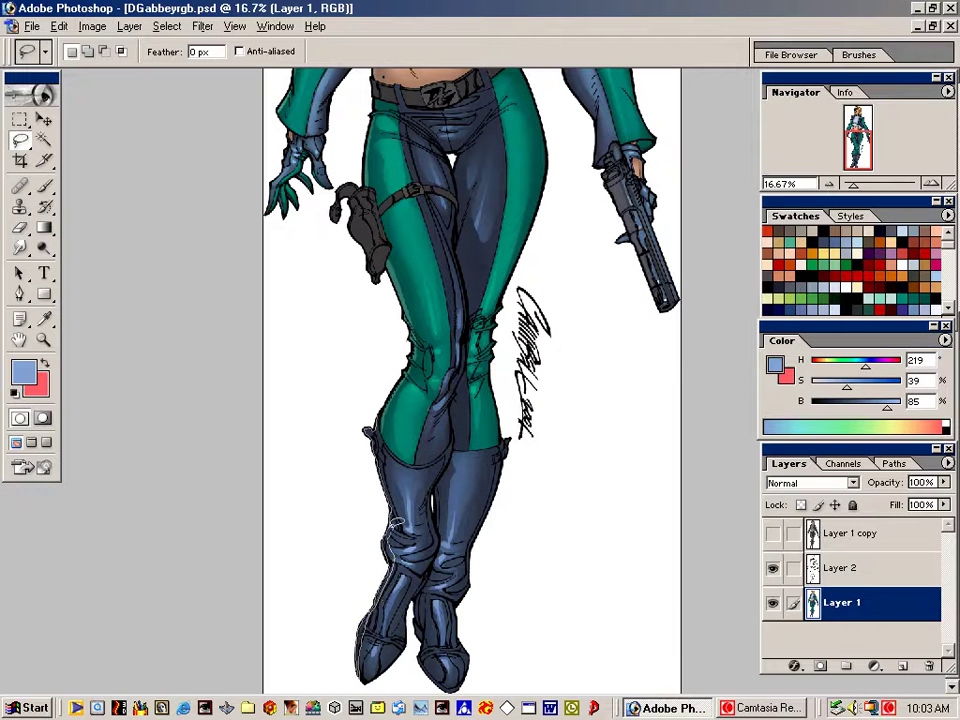
drag(399, 525, 381, 408)
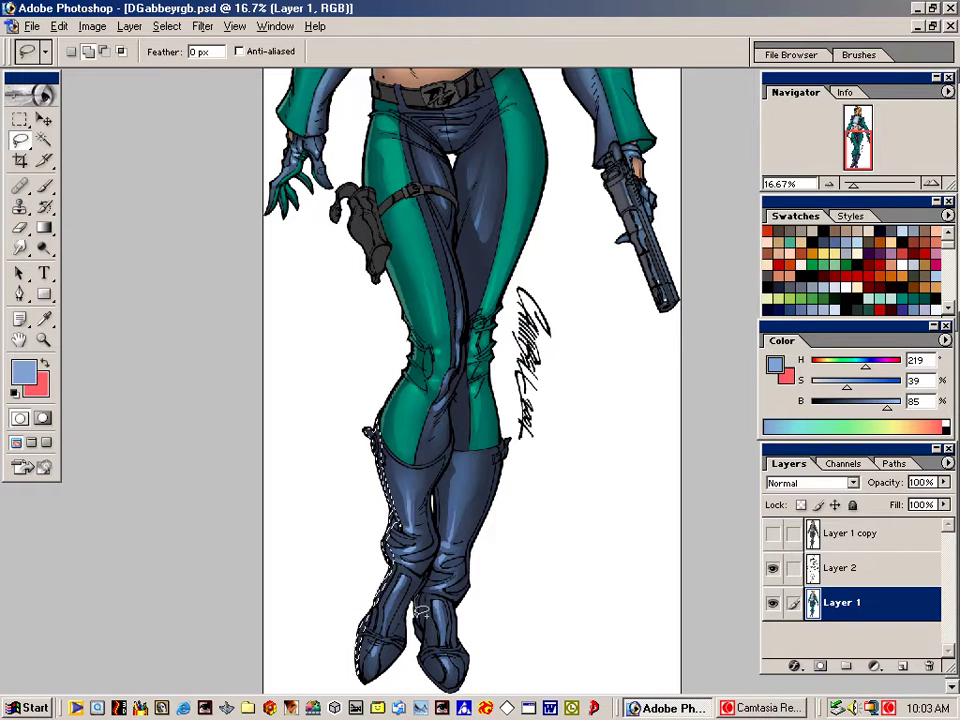
mouse_move(422, 603)
mouse_down()
mouse_move(425, 646)
mouse_move(437, 671)
mouse_move(426, 641)
mouse_up()
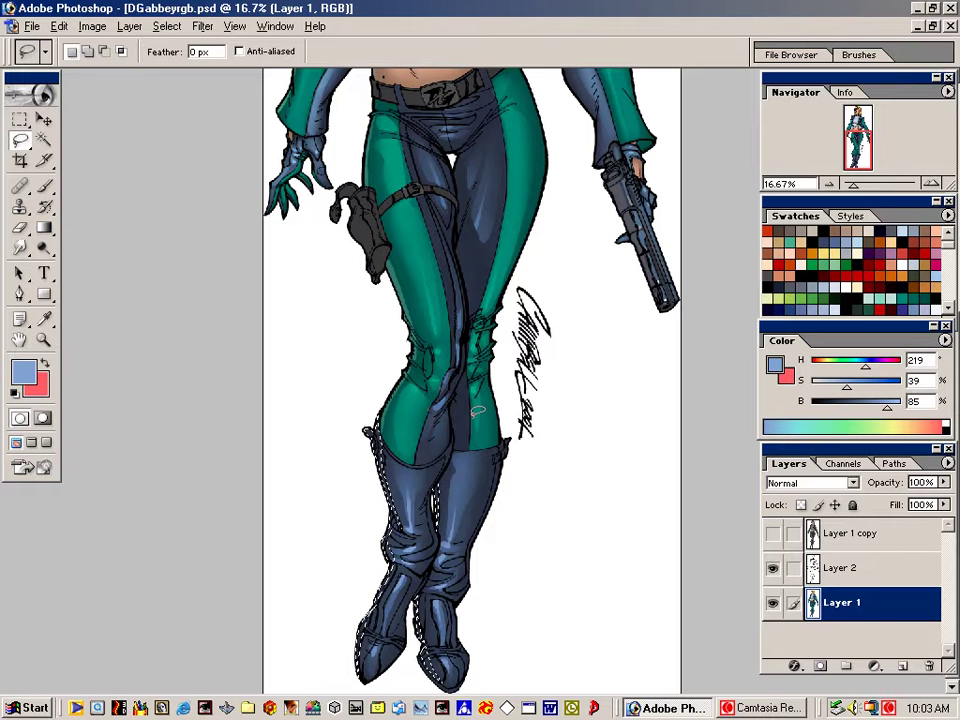
key(ctrl+h)
key(b)
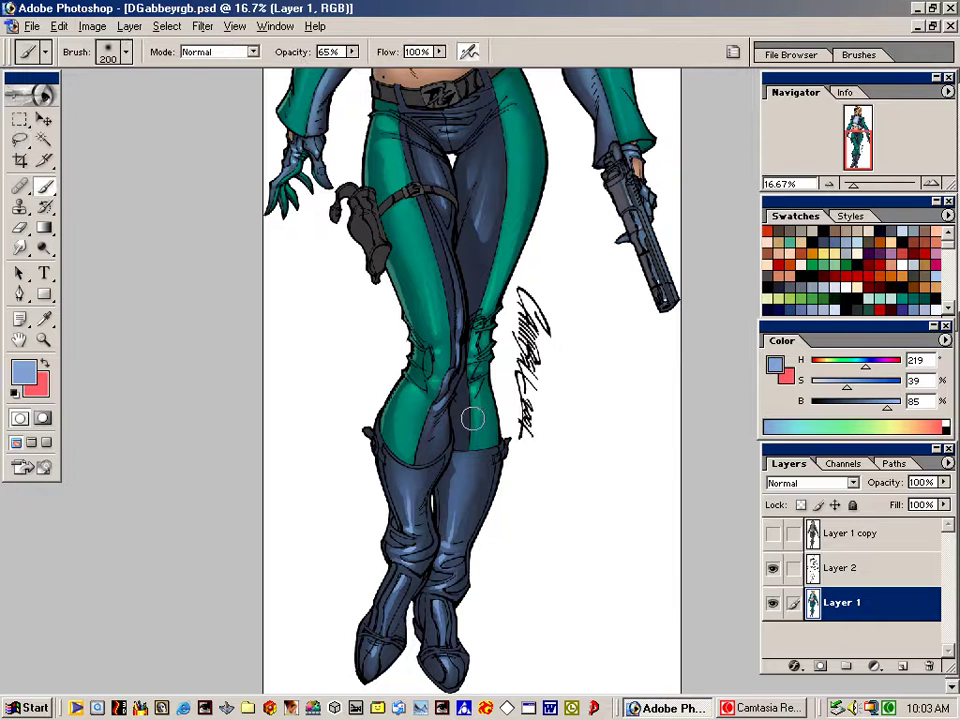
alt+click(415, 490)
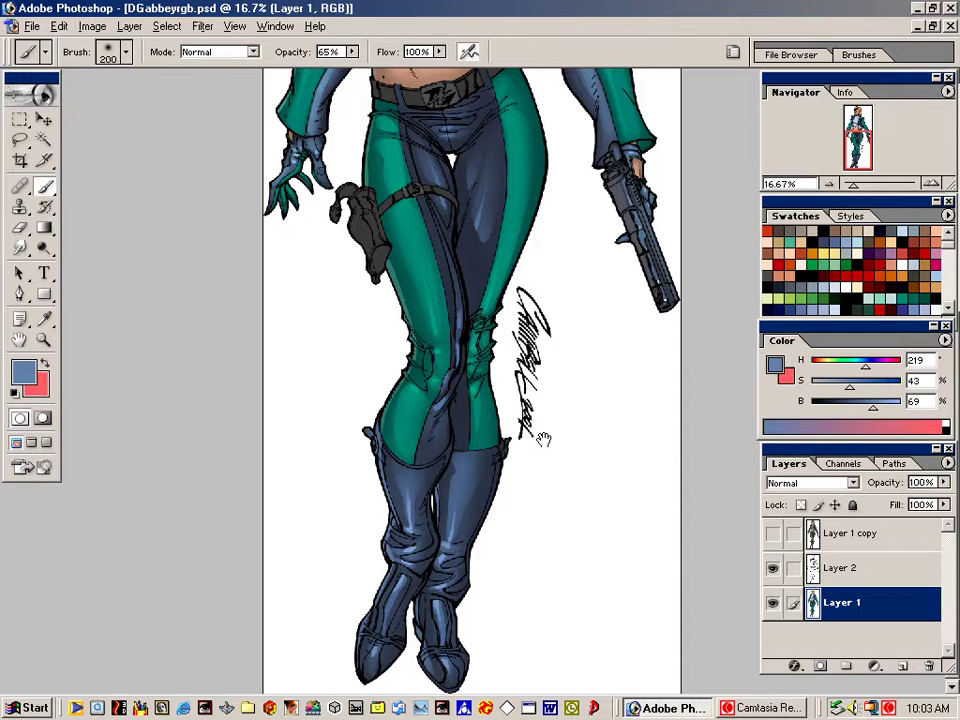
Select the holster, thigh strap and belt sections by colour and fill them with dark navy sampled from the trousers
drag(544, 439, 561, 570)
drag(566, 477, 572, 499)
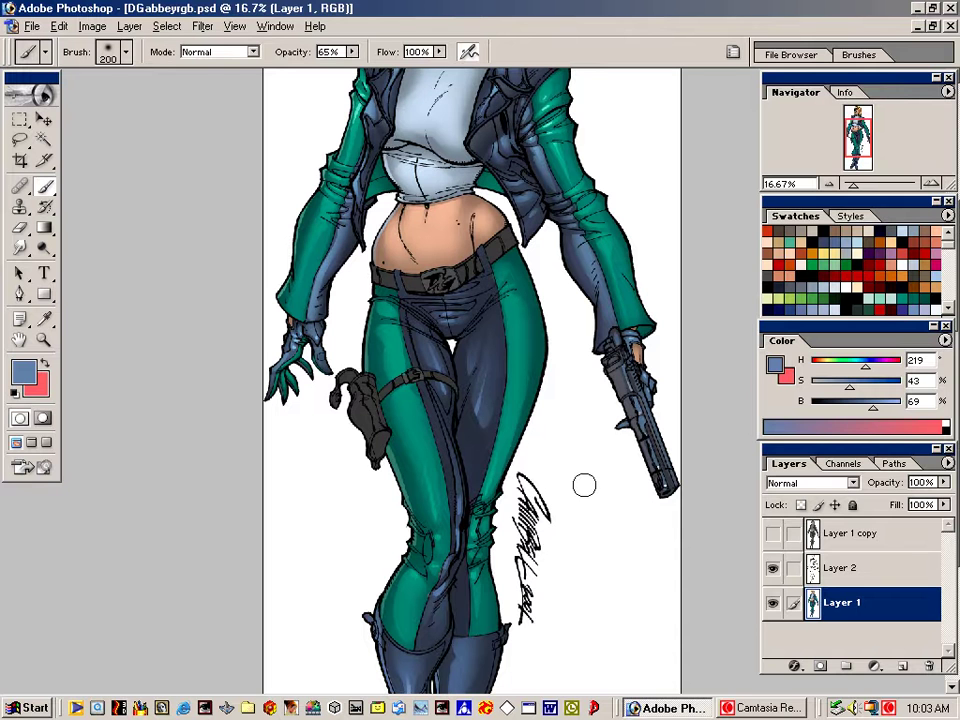
key(w)
click(374, 400)
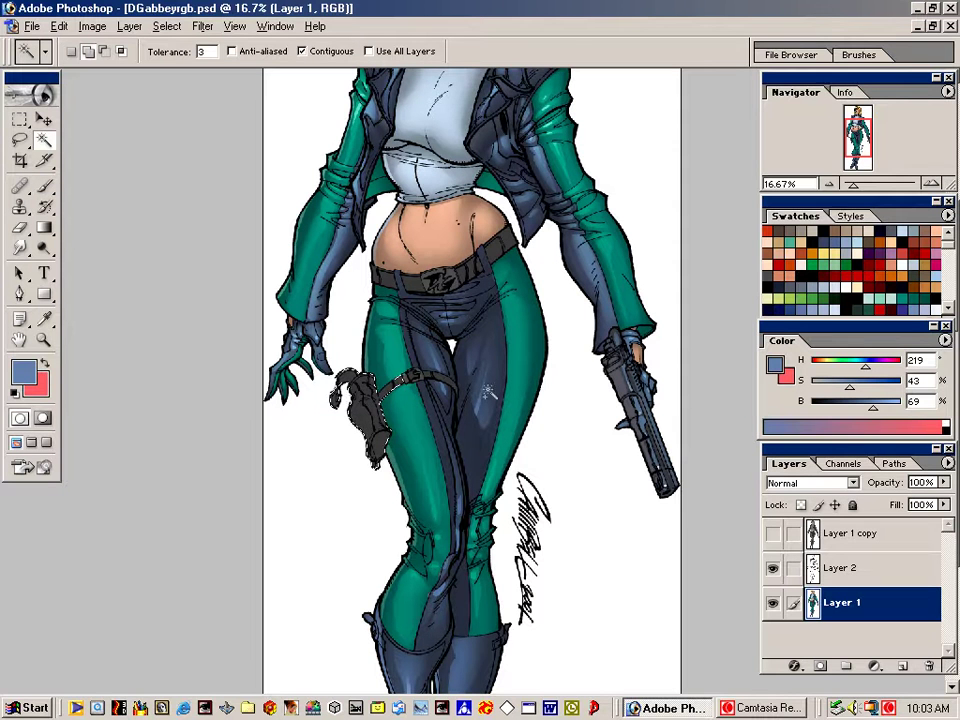
shift+click(416, 379)
shift+click(390, 388)
shift+click(415, 379)
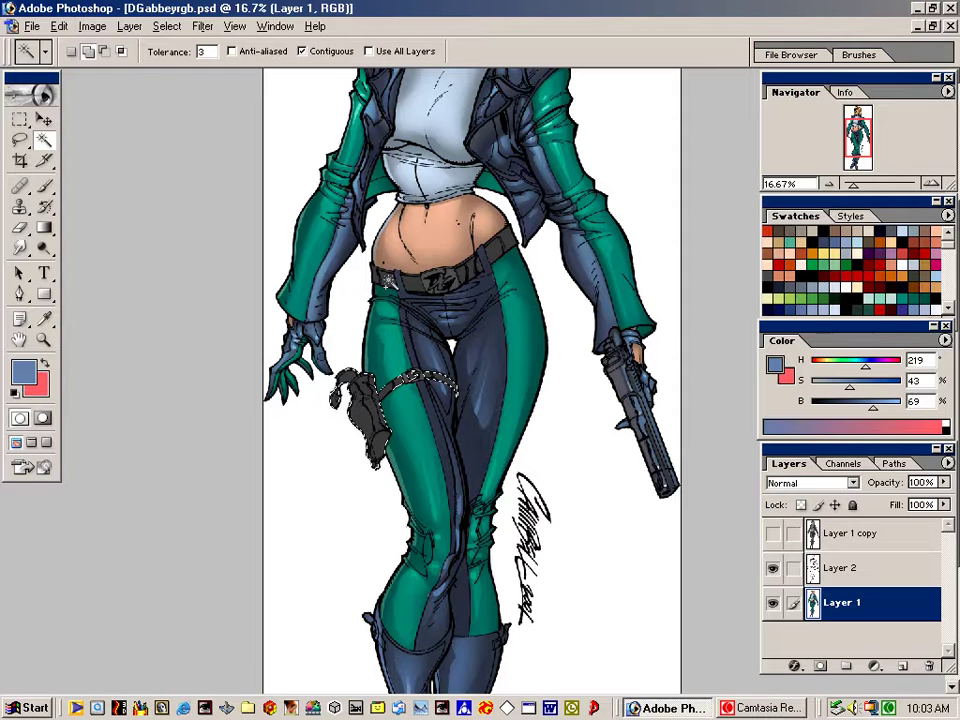
shift+click(386, 280)
shift+click(416, 283)
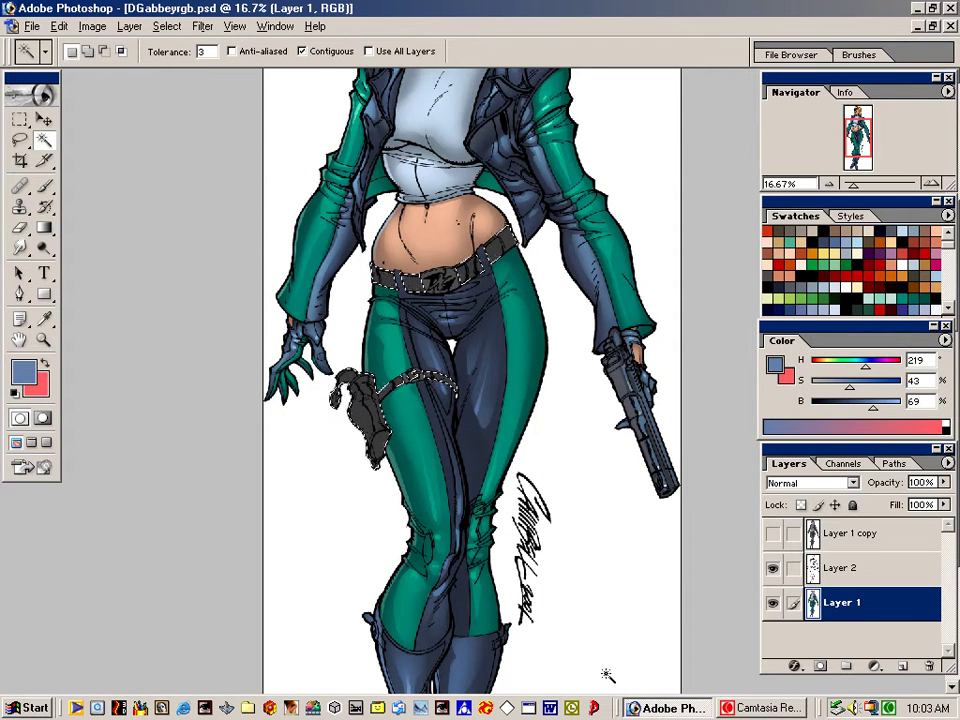
key(b)
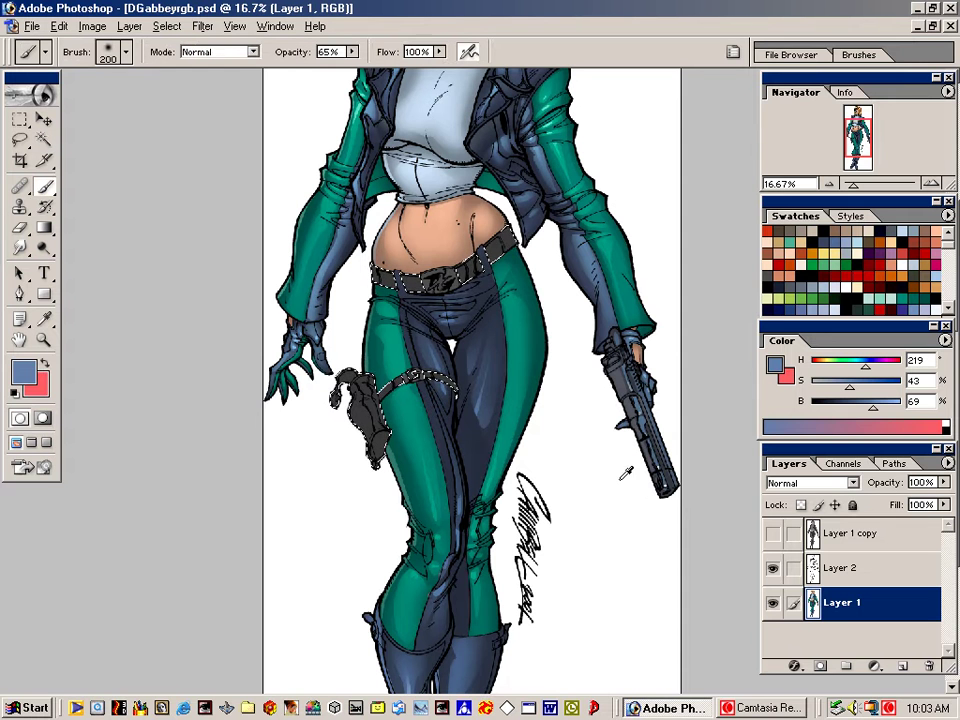
alt+click(481, 437)
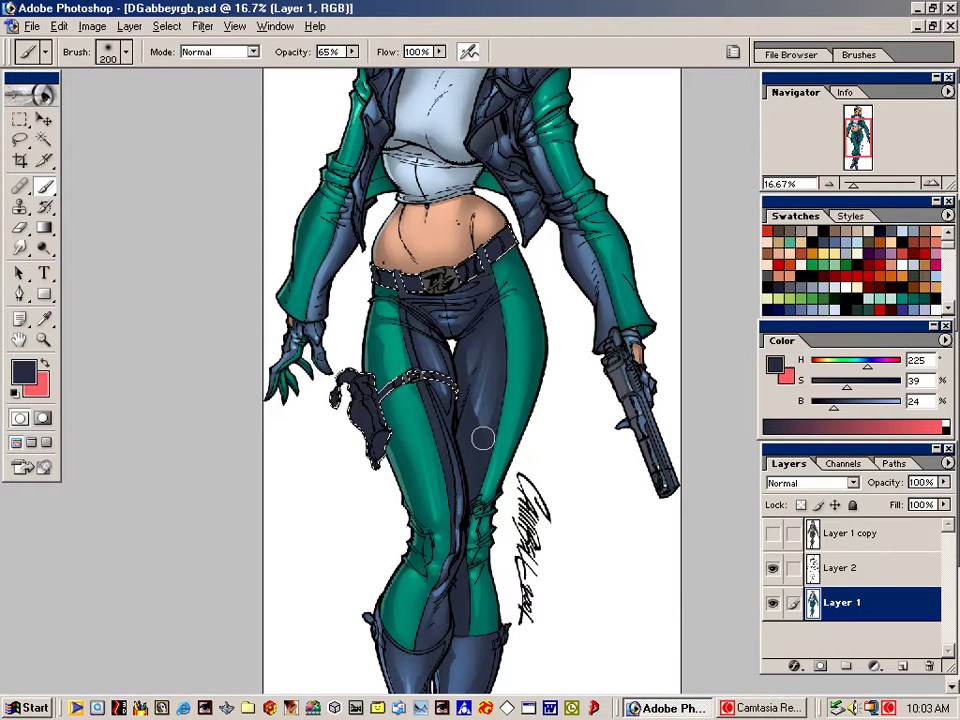
Lasso highlight shapes on the holster and belt, hide the outline, and brush in mid blue sampled from the shaded clothing
key(ctrl+h)
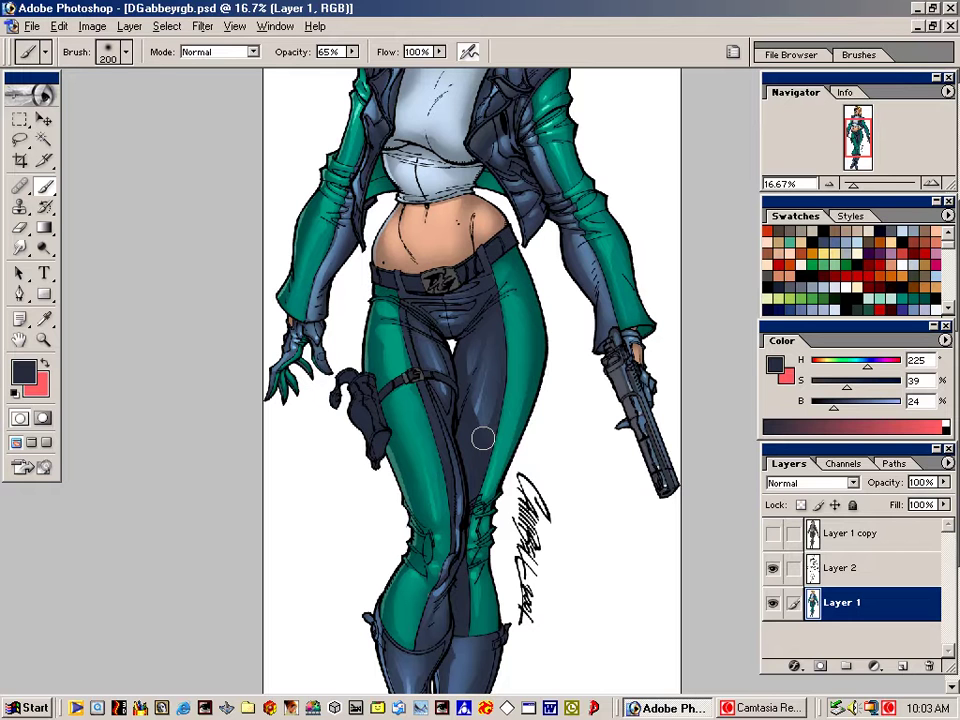
alt+click(366, 421)
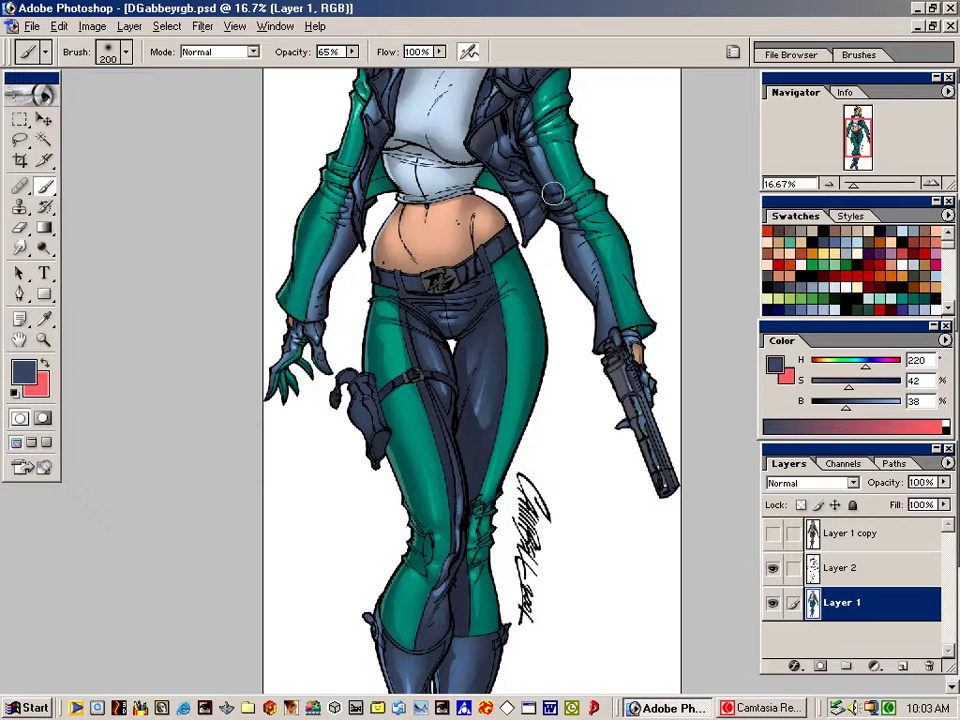
key(l)
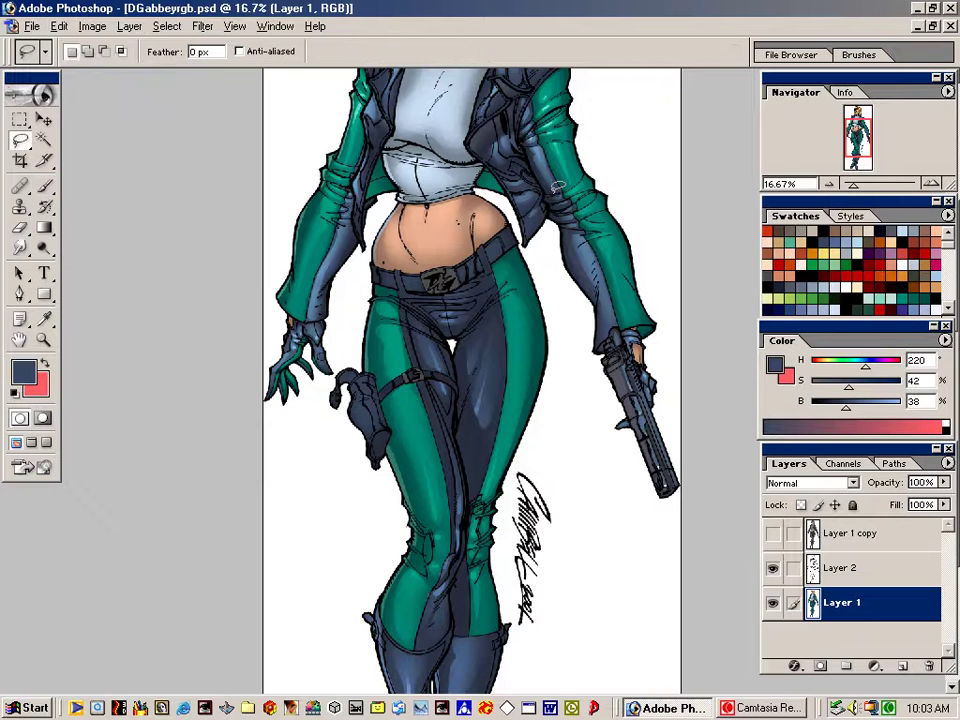
mouse_move(361, 384)
mouse_down()
mouse_move(361, 416)
mouse_move(372, 403)
mouse_move(384, 416)
mouse_move(364, 378)
mouse_up()
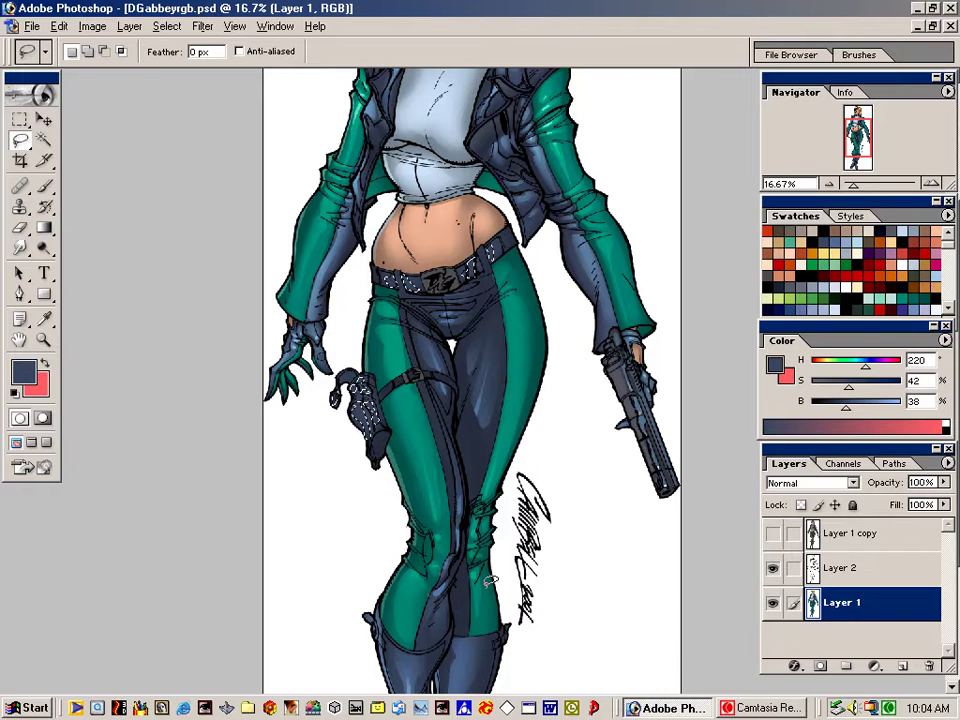
key(ctrl+u)
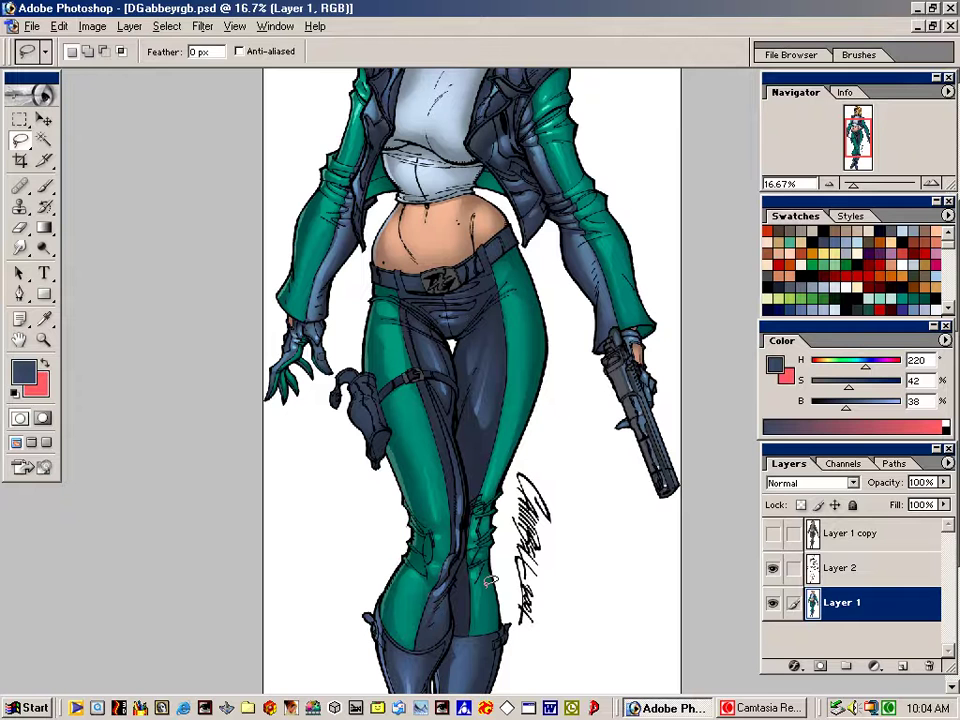
key(b)
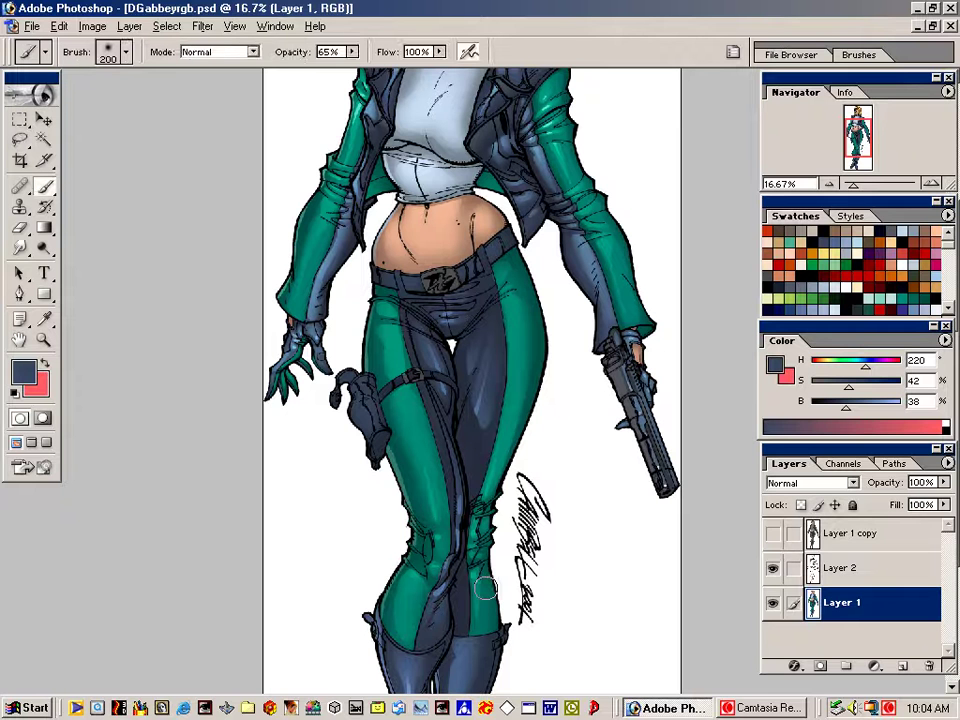
alt+click(409, 687)
Lasso thin slivers inside the belt and holster highlights and brush in light blue at hue 203, 49% saturation and 88% brightness
drag(878, 407, 856, 390)
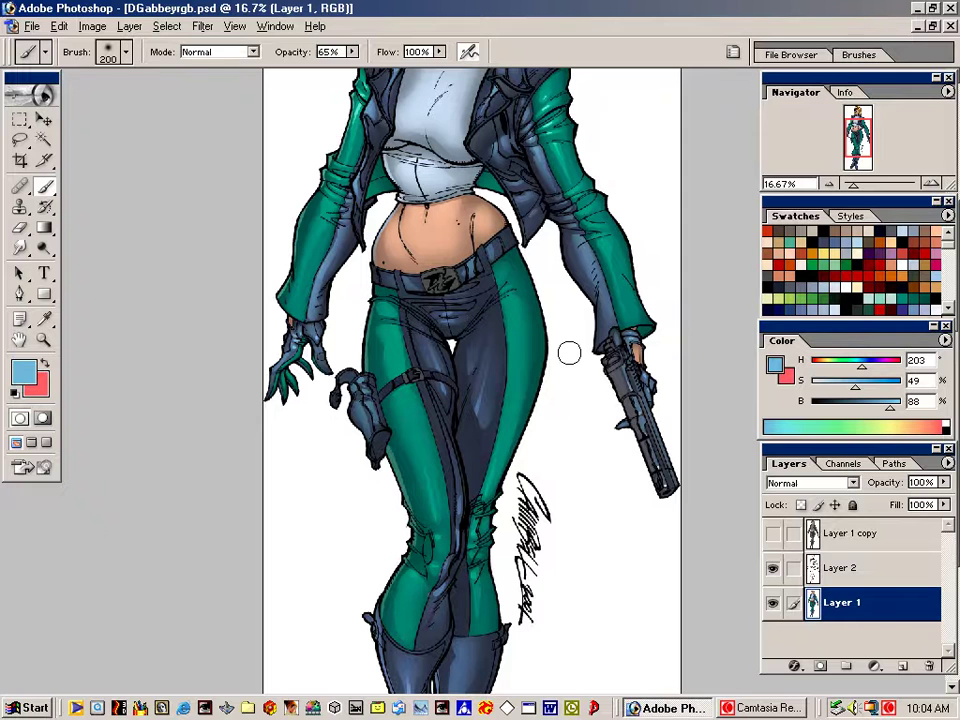
key(l)
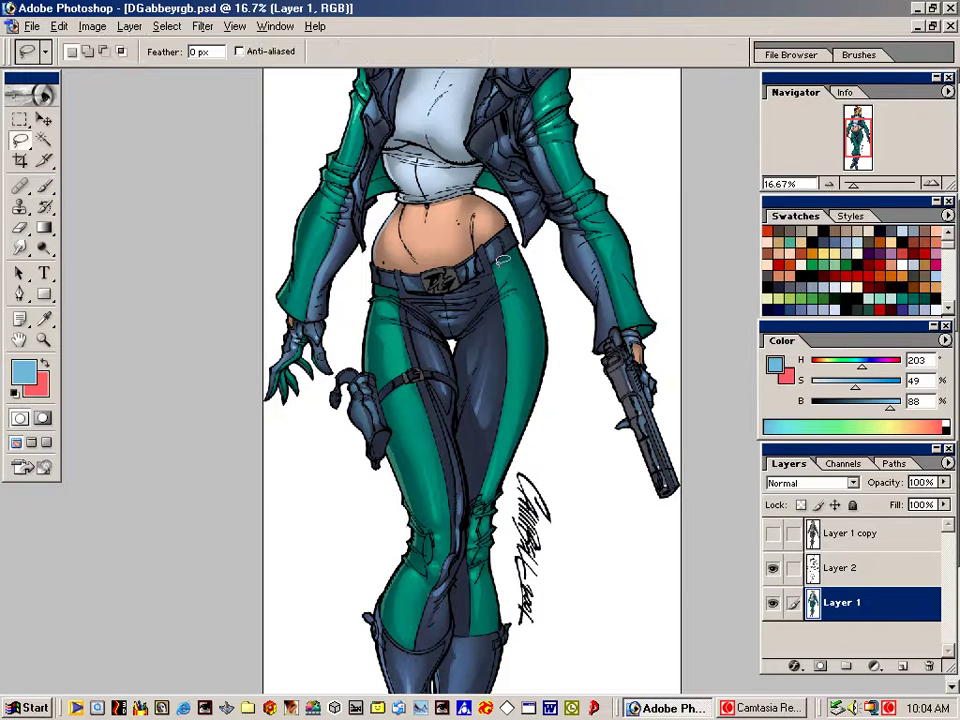
drag(492, 234, 490, 245)
drag(407, 283, 404, 271)
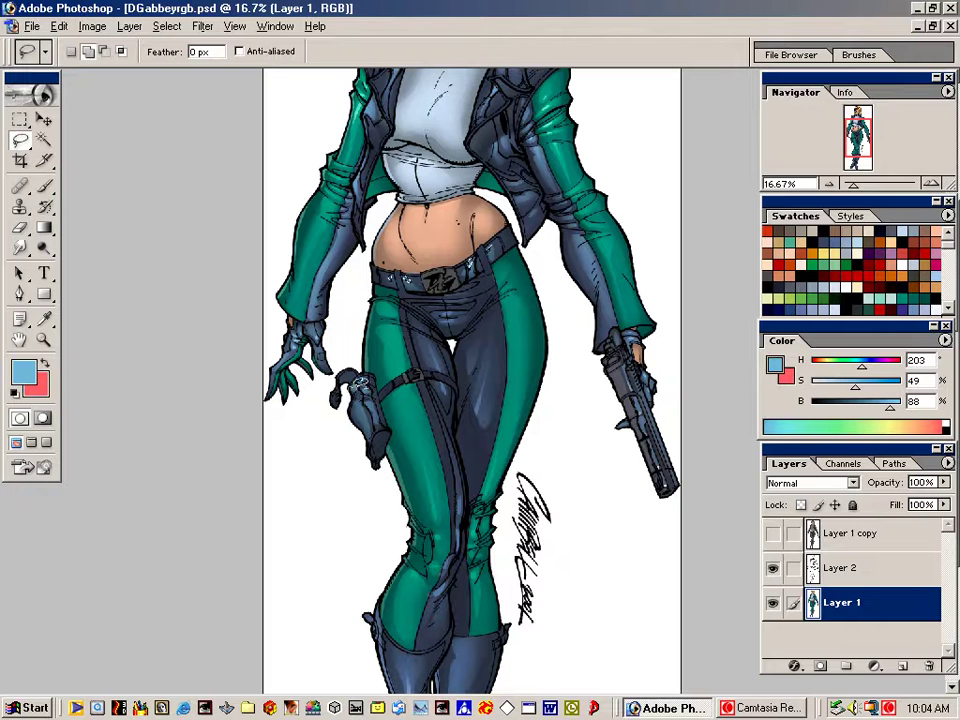
mouse_move(356, 388)
mouse_down()
mouse_move(361, 418)
mouse_move(368, 403)
mouse_up()
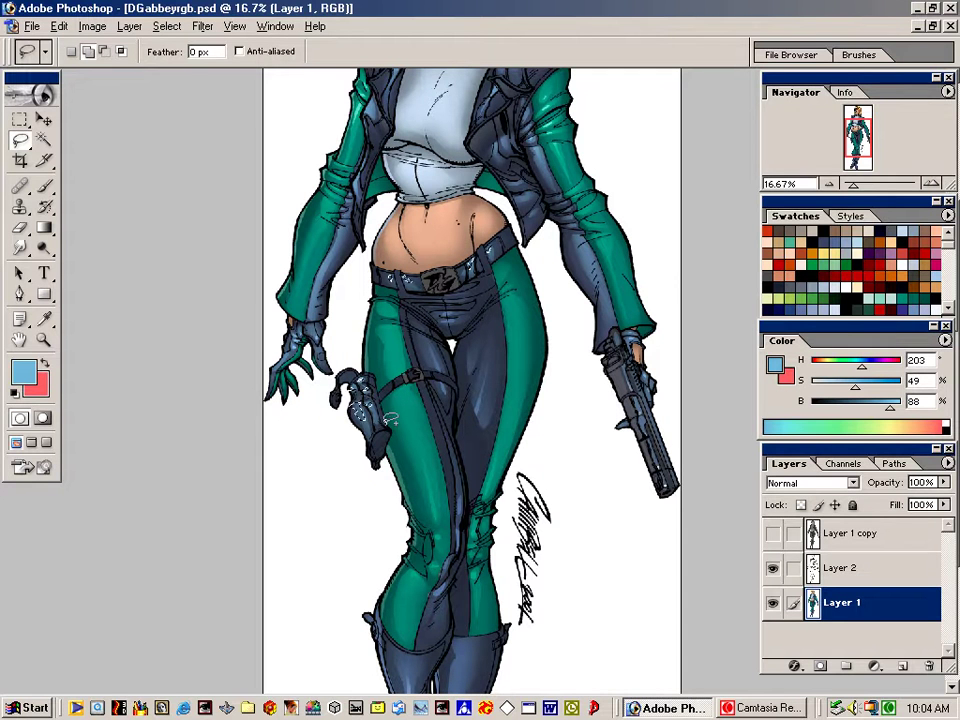
key(ctrl+h)
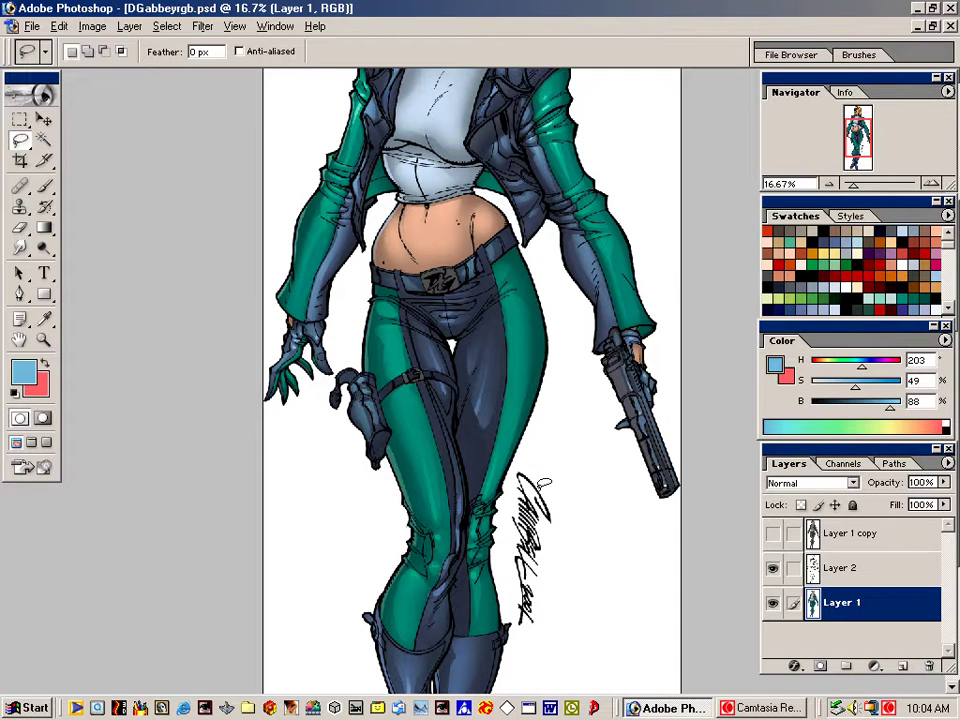
key(b)
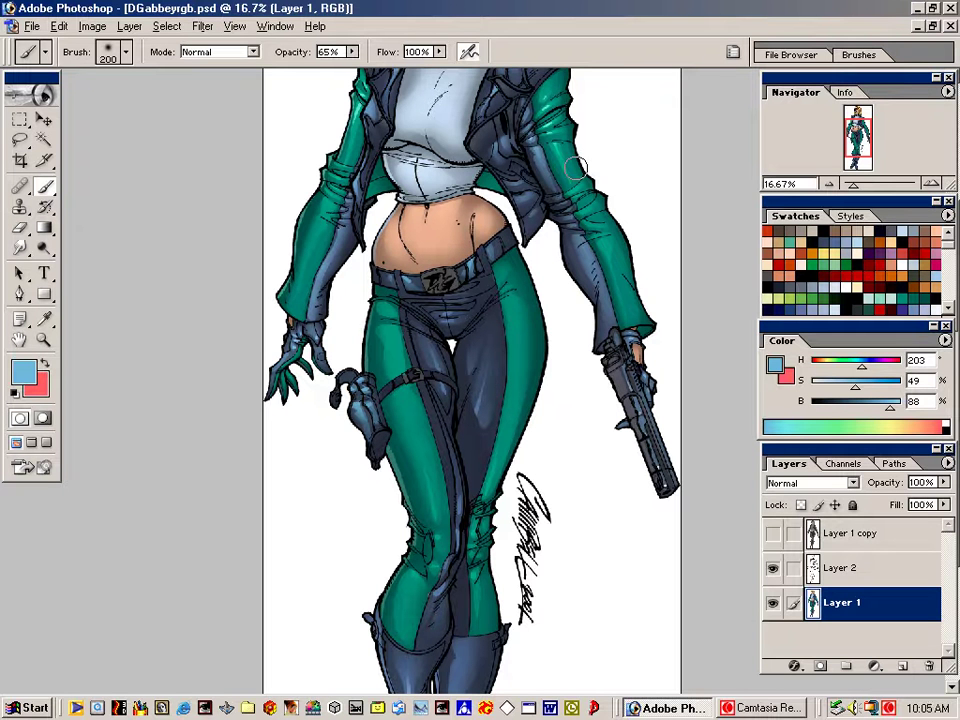
Lasso narrow highlight strips along the thigh strap and brush the same light blue into them
key(l)
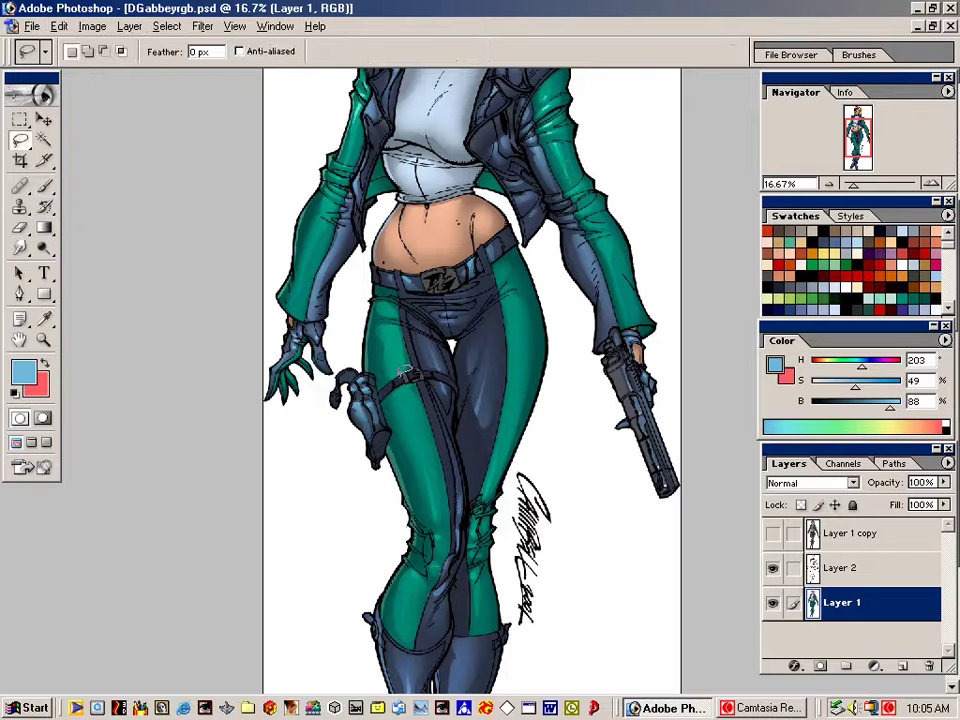
mouse_move(395, 385)
mouse_down()
mouse_move(420, 360)
mouse_move(420, 378)
mouse_move(420, 360)
mouse_move(408, 378)
mouse_move(456, 378)
mouse_move(425, 377)
mouse_up()
click(612, 350)
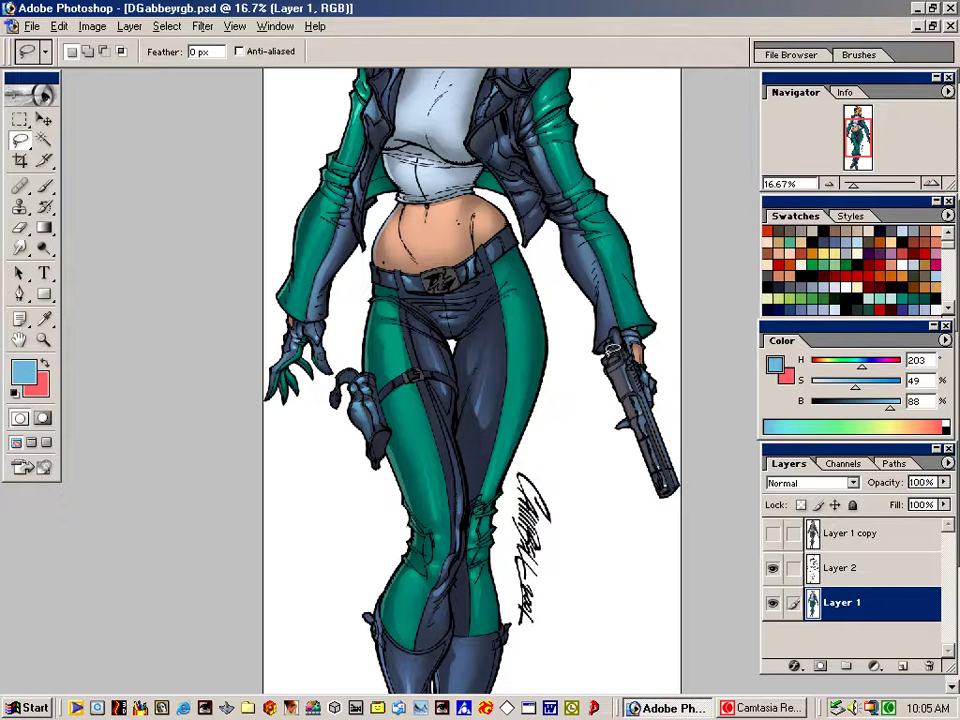
key(b)
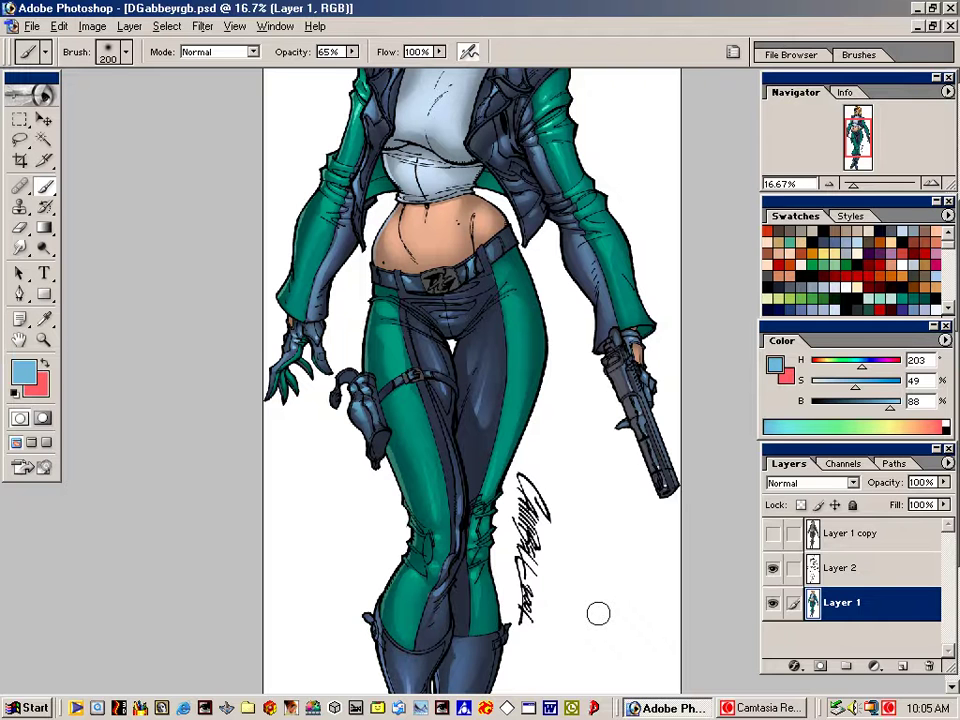
Select the belt and thigh-strap buckles by colour on Layer 1 copy and fill them on Layer 1 with brown (hue 37, 45% saturation, 34% brightness)
key(w)
click(855, 535)
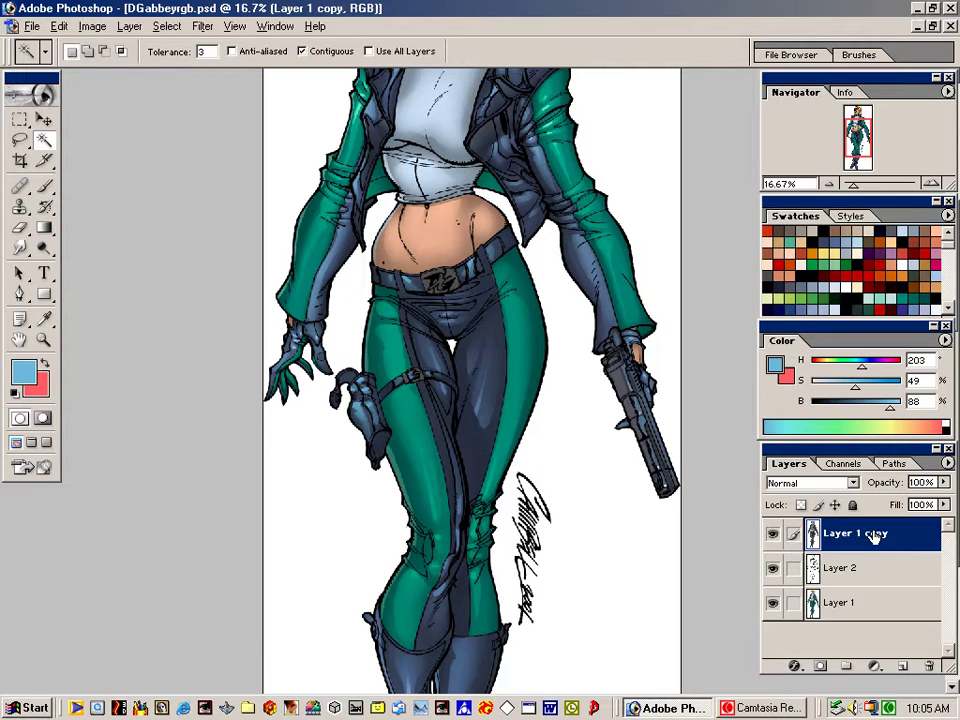
click(772, 533)
click(417, 375)
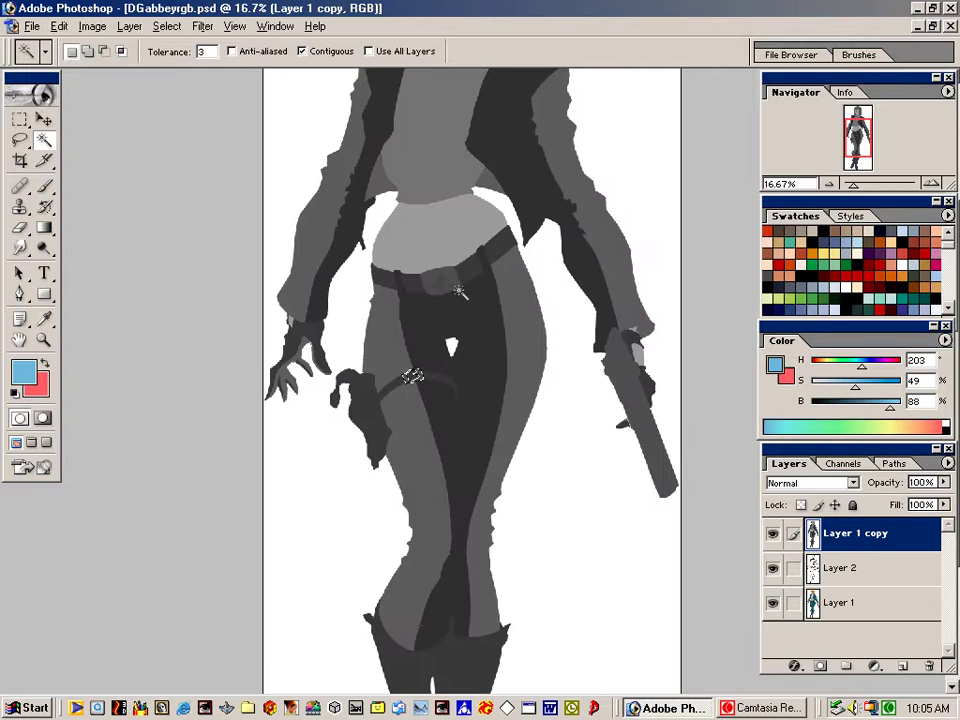
click(452, 286)
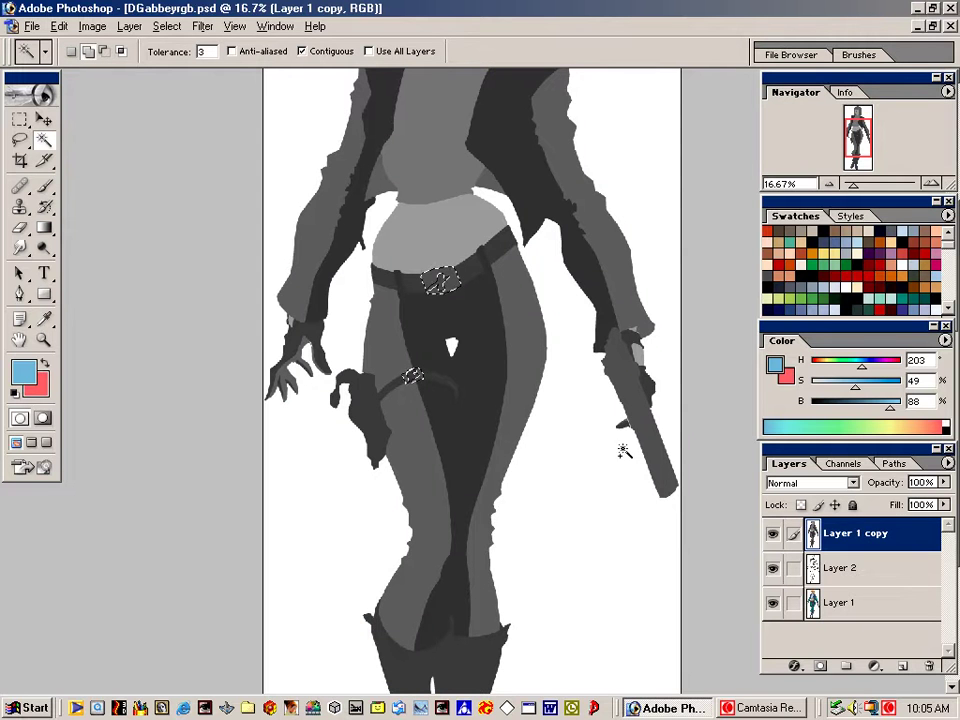
click(860, 608)
click(772, 533)
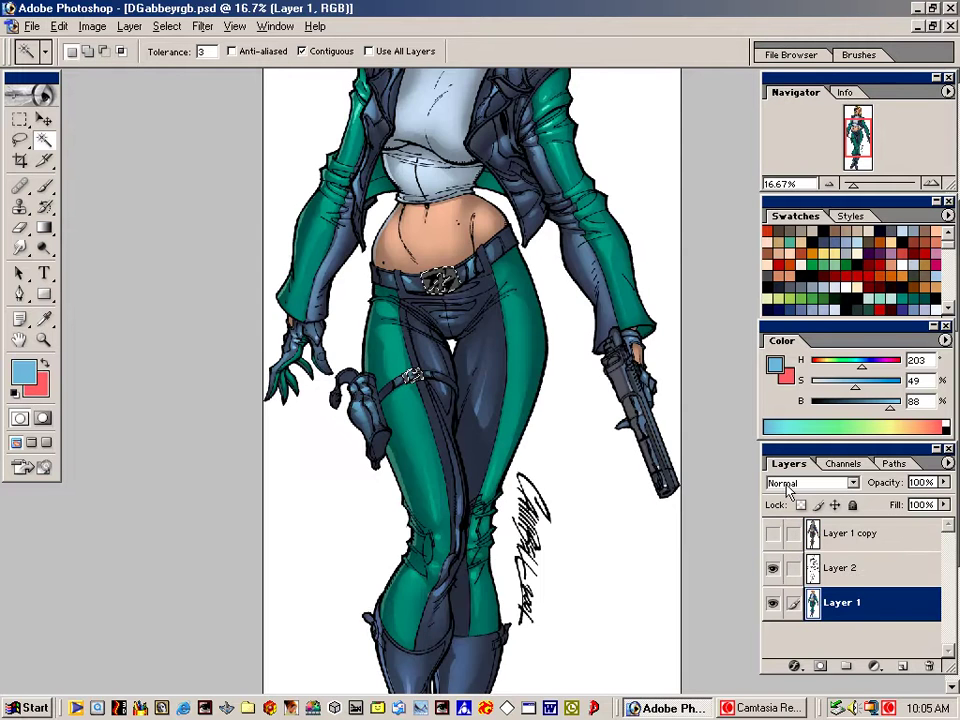
key(ctrl+d)
click(890, 231)
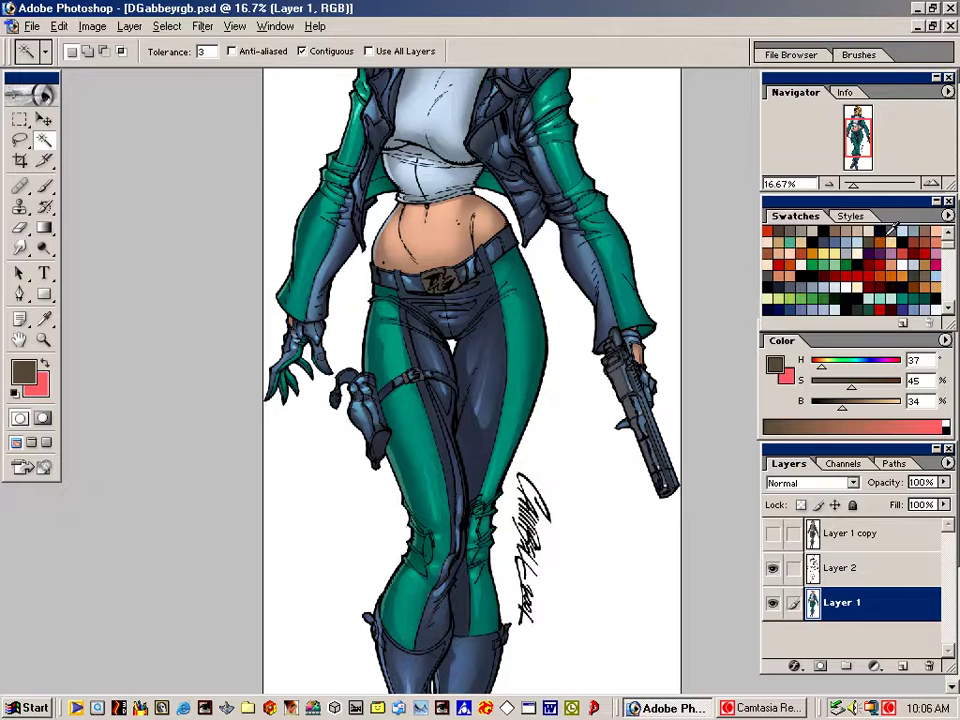
Brush light tan highlights onto both buckles with a 100 px brush at hue 37, 45% saturation and 100% brightness
key(a)
click(890, 230)
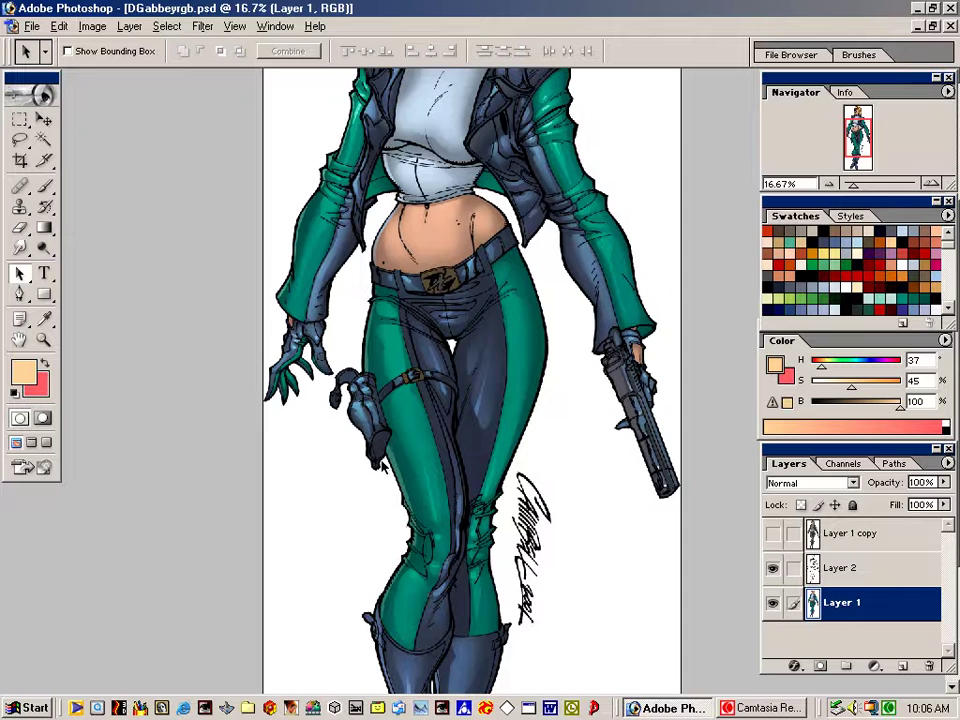
click(44, 187)
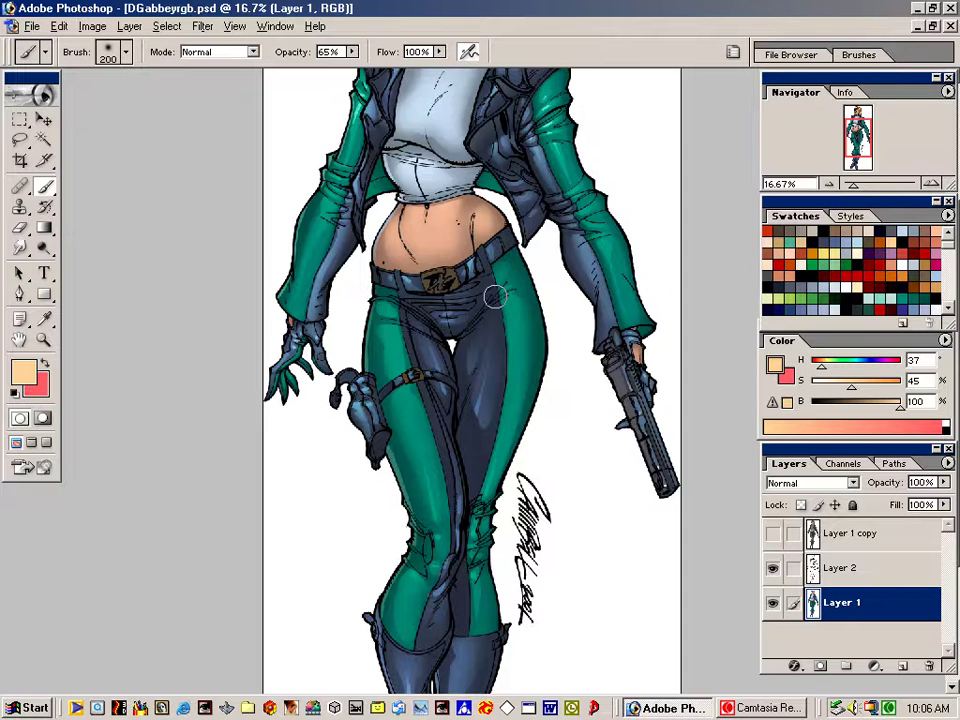
key(bracketleft)
key(bracketleft)
key(bracketleft)
mouse_move(433, 279)
mouse_down()
mouse_move(451, 271)
mouse_move(425, 275)
mouse_up()
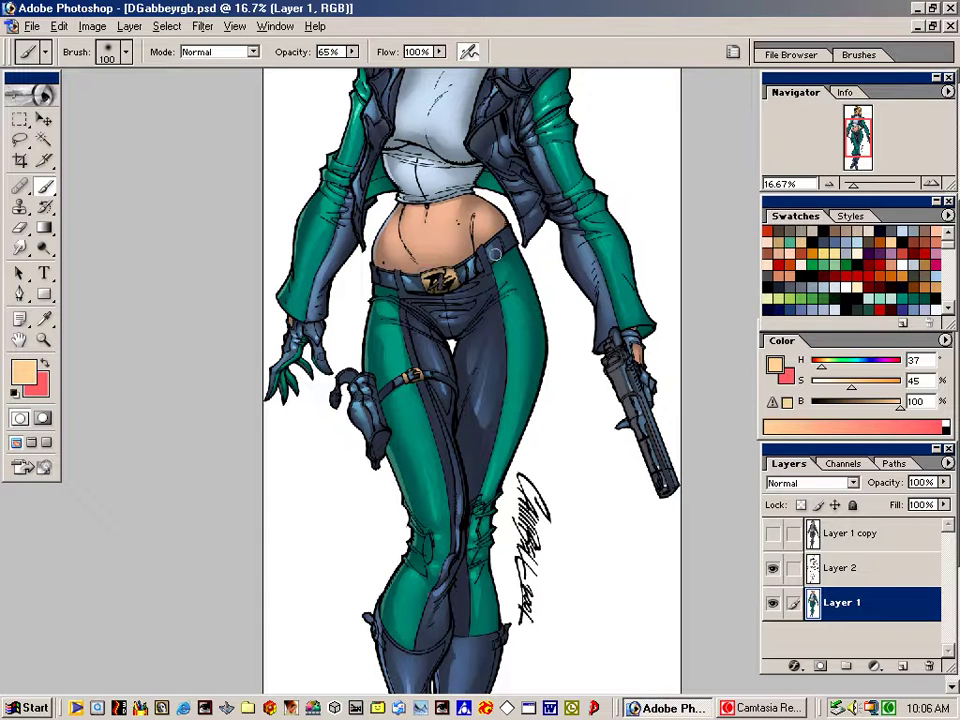
Paint fine dark brown shading on both buckles with a 10 px brush at hue 37, 45% saturation and 38% brightness
key(bracketleft)
key(bracketleft)
key(bracketleft)
key(bracketleft)
key(bracketleft)
key(bracketleft)
key(bracketleft)
key(bracketleft)
key(bracketleft)
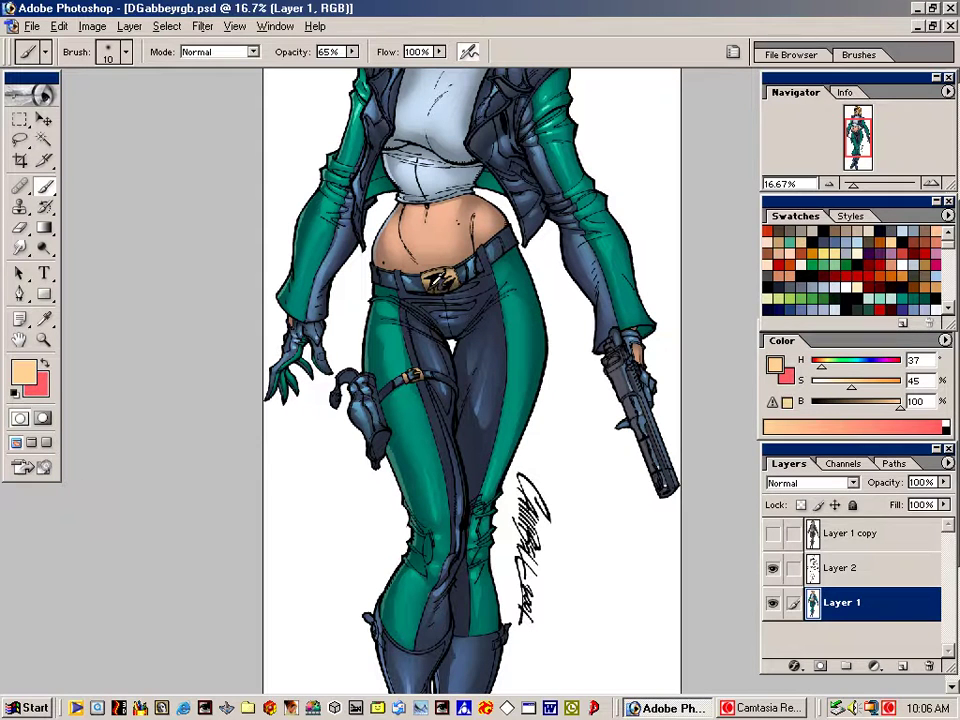
alt+click(326, 210)
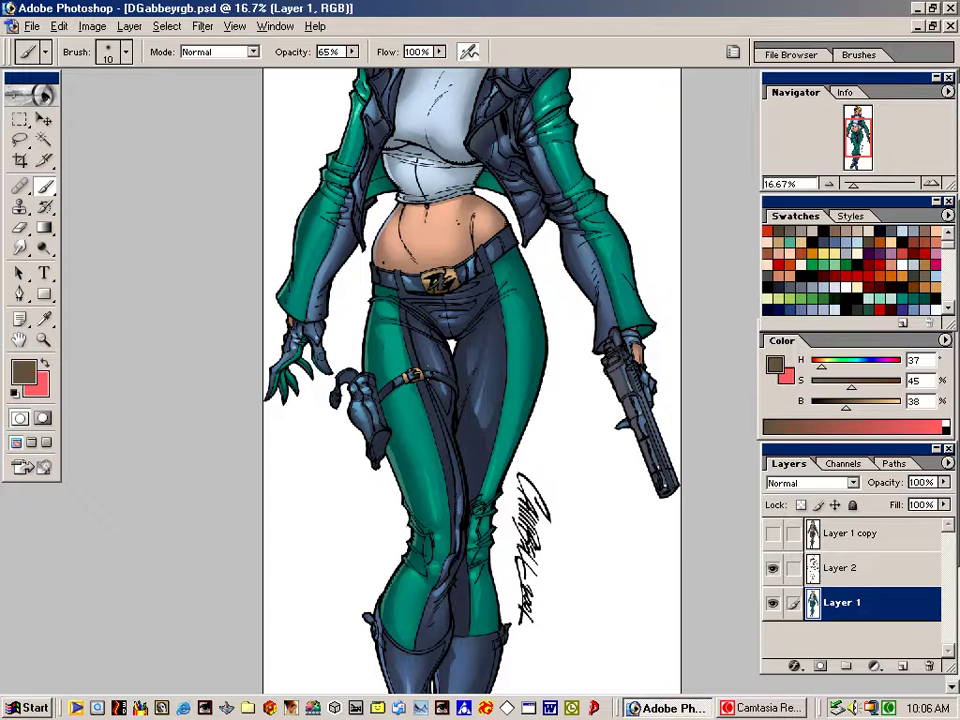
click(416, 375)
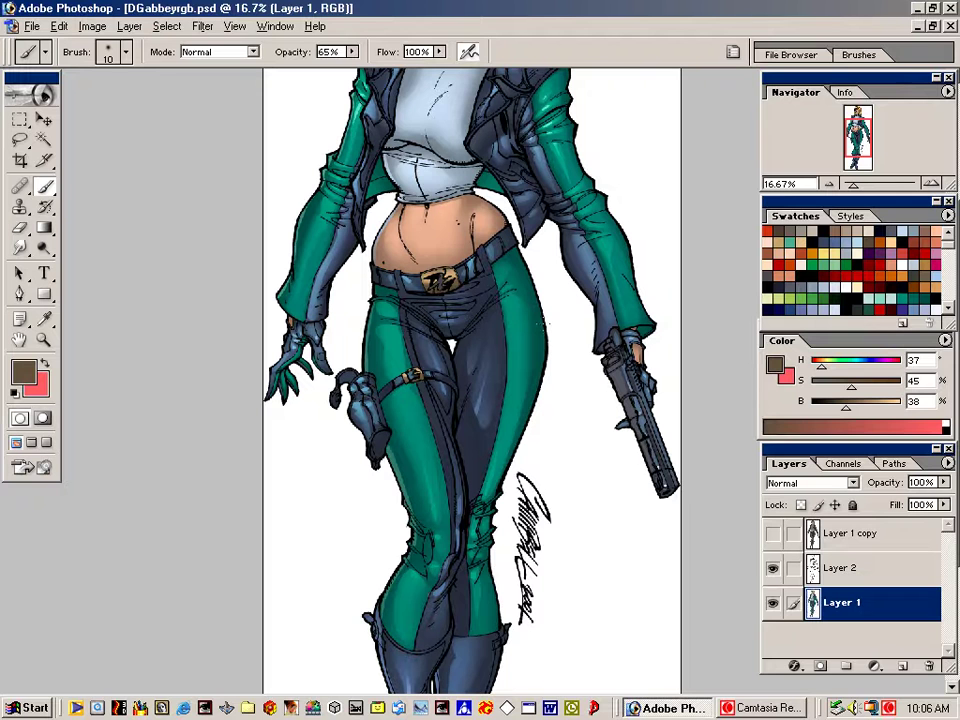
Enlarge the brush to 125 px and choose a grey-blue swatch (hue 211, 20% saturation, 69% brightness) as the painting colour
key(v)
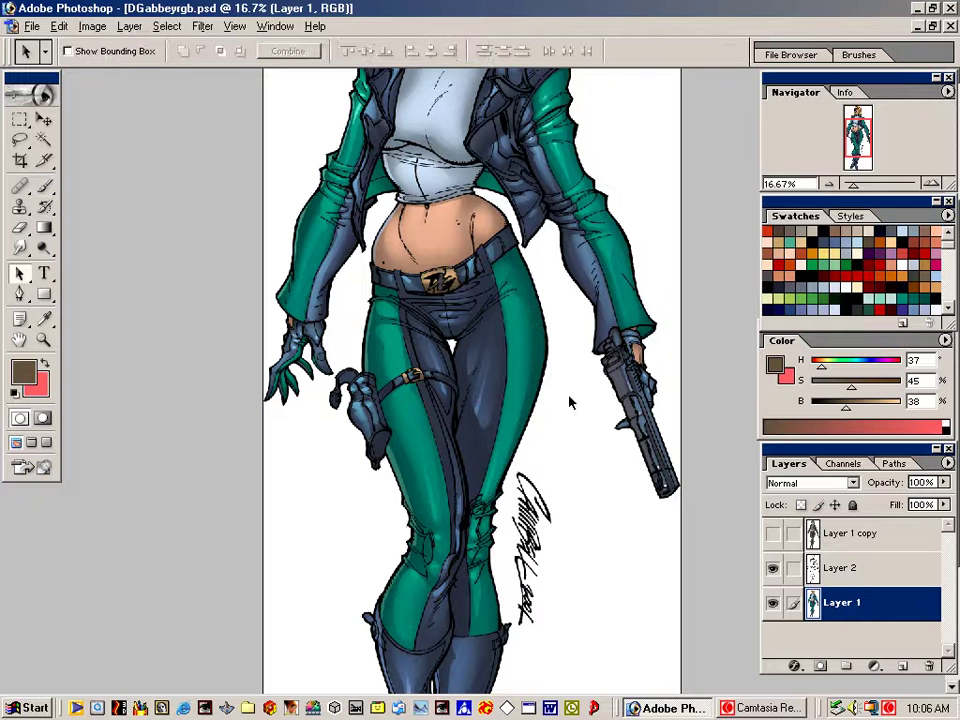
key(b)
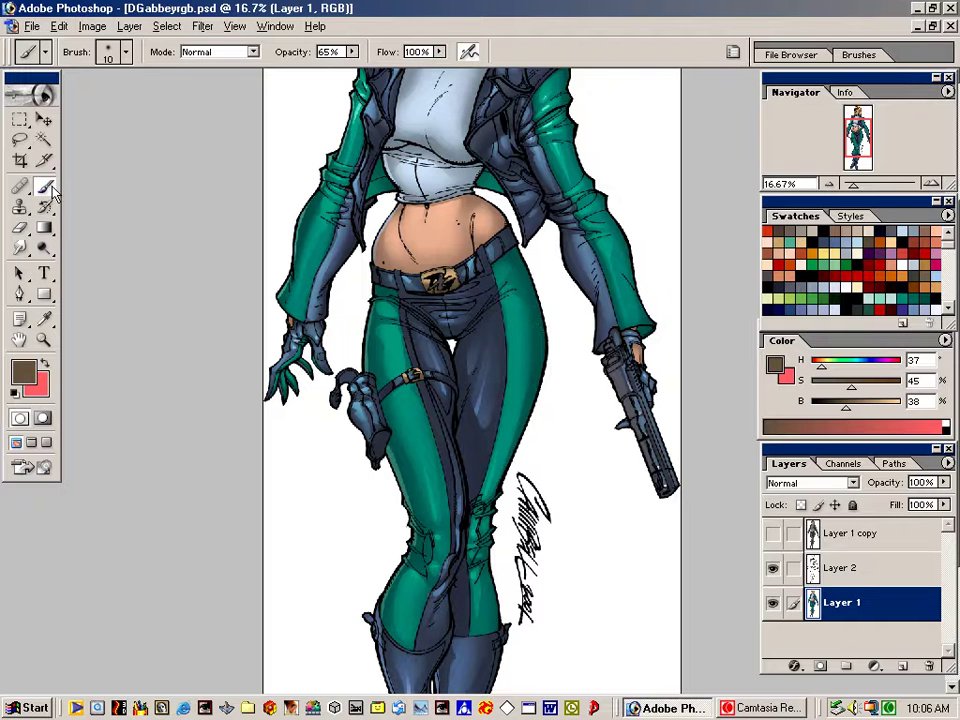
key(bracketright)
key(bracketright)
key(bracketright)
key(bracketright)
key(bracketright)
key(bracketright)
key(bracketright)
key(bracketright)
key(bracketright)
click(909, 240)
key(bracketright)
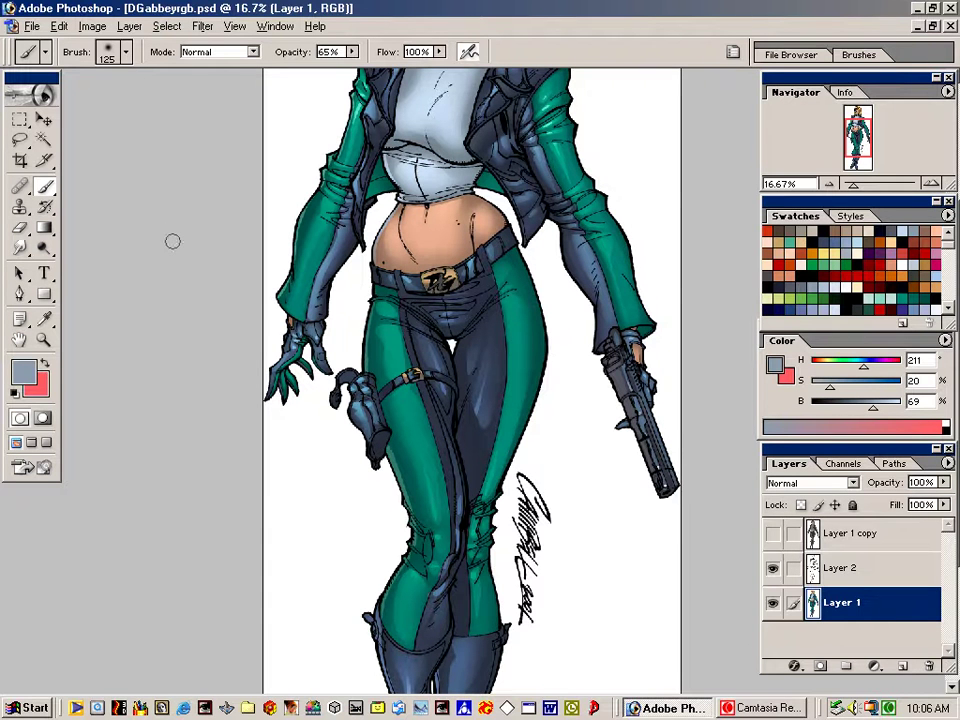
Draw the belt buckle's lettering with a small Pencil in pale yellow at hue 50, 48% saturation and 96% brightness
key(shift+b)
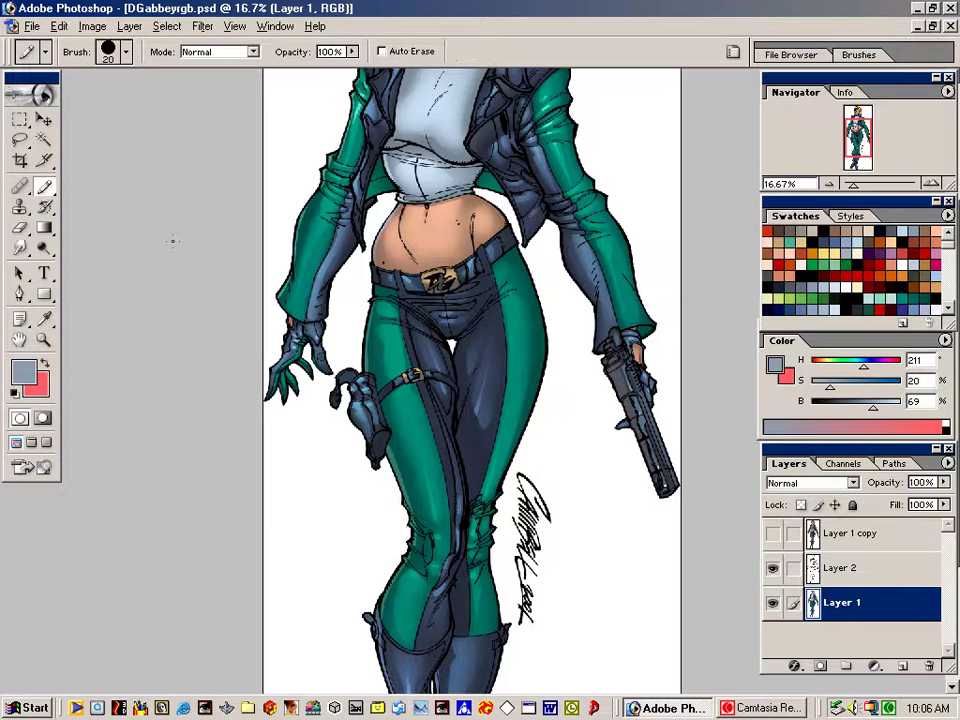
click(891, 243)
click(836, 257)
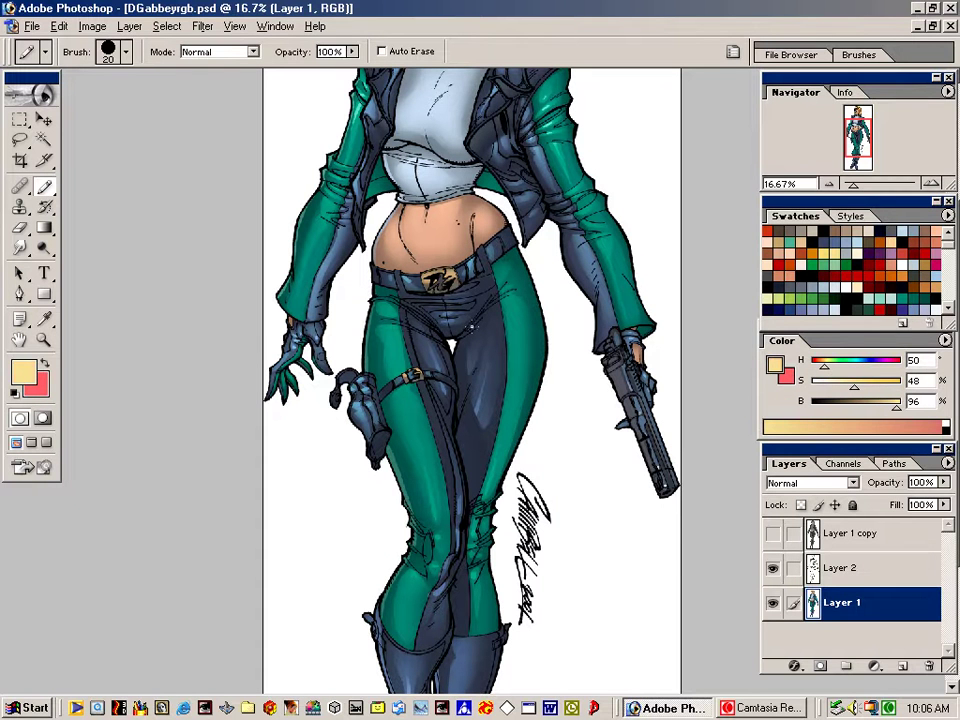
key(bracketleft)
Select the belt buckle's lettering by colour and fill it with dark red (hue 0, 100% saturation, 53% brightness)
key(w)
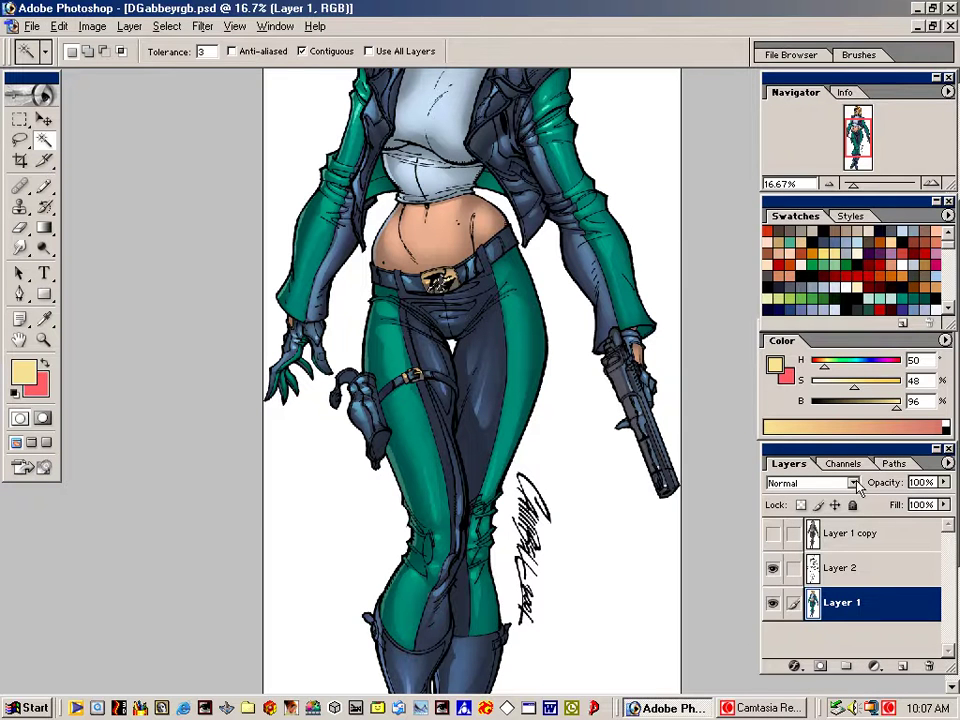
click(838, 264)
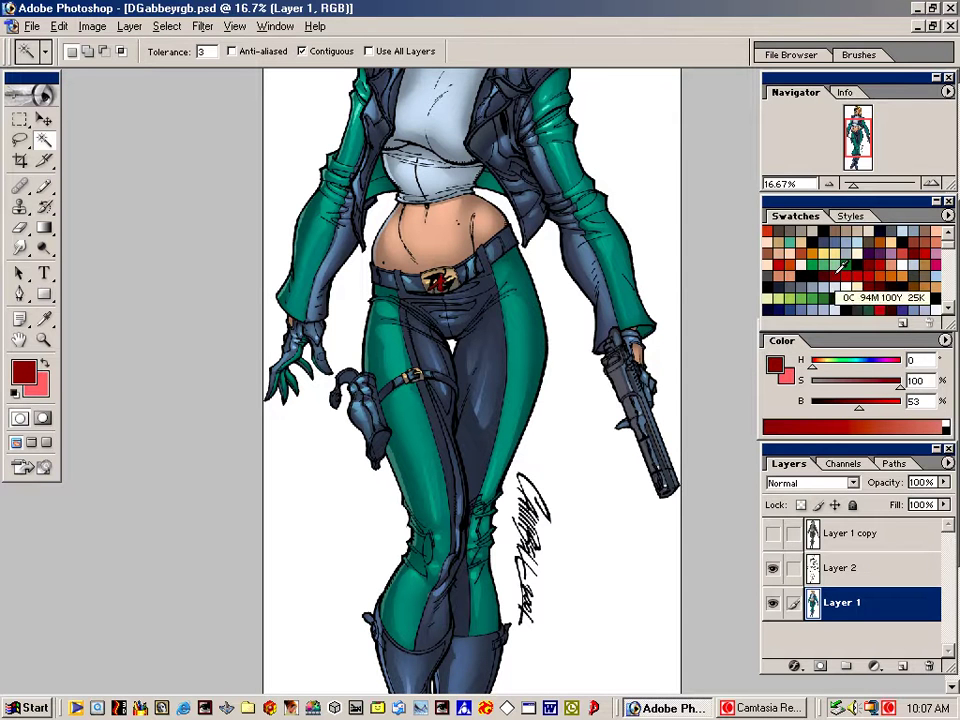
key(ctrl+minus)
key(ctrl+minus)
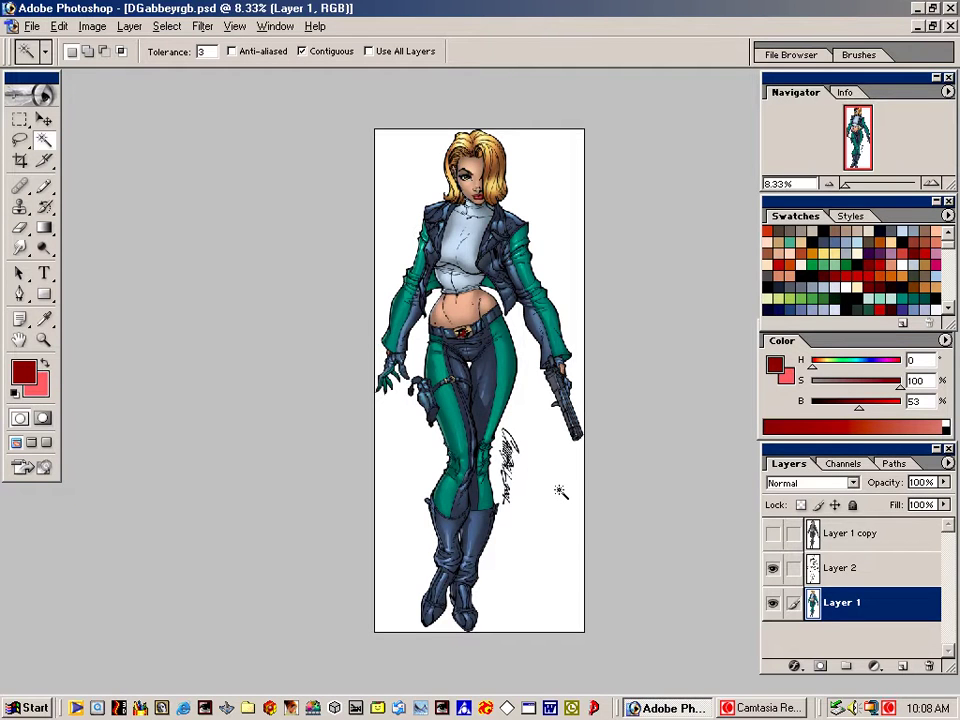
key(ctrl+plus)
key(ctrl+plus)
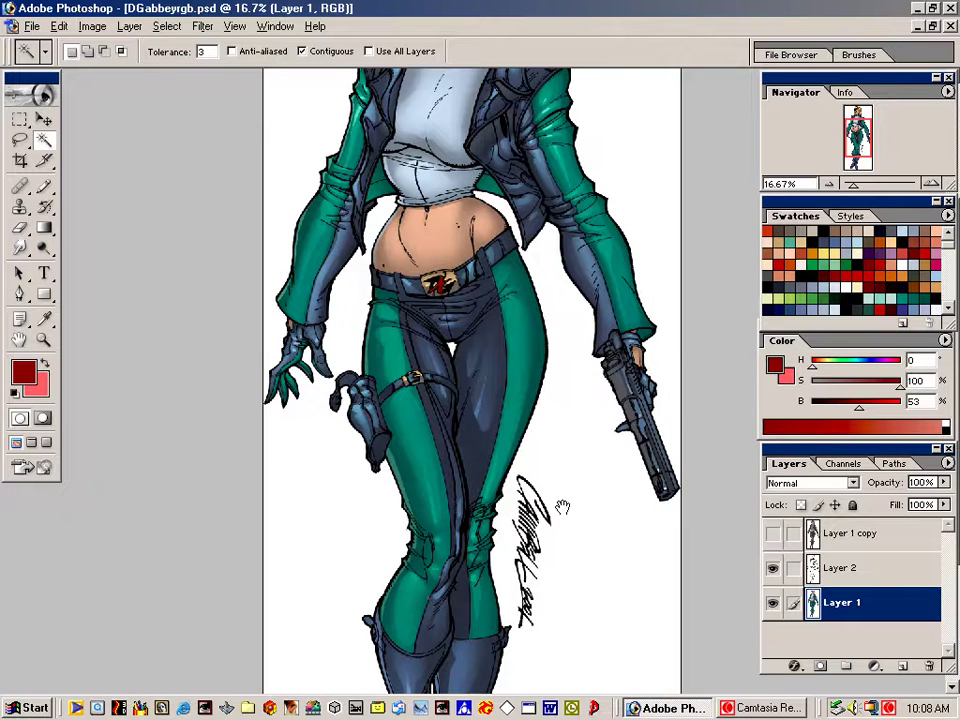
Lasso highlight shapes on the green trouser panels at both hips and thighs and paint them pale teal (hue 163, 55% saturation, 88% brightness)
drag(561, 485, 561, 541)
key(l)
key(l)
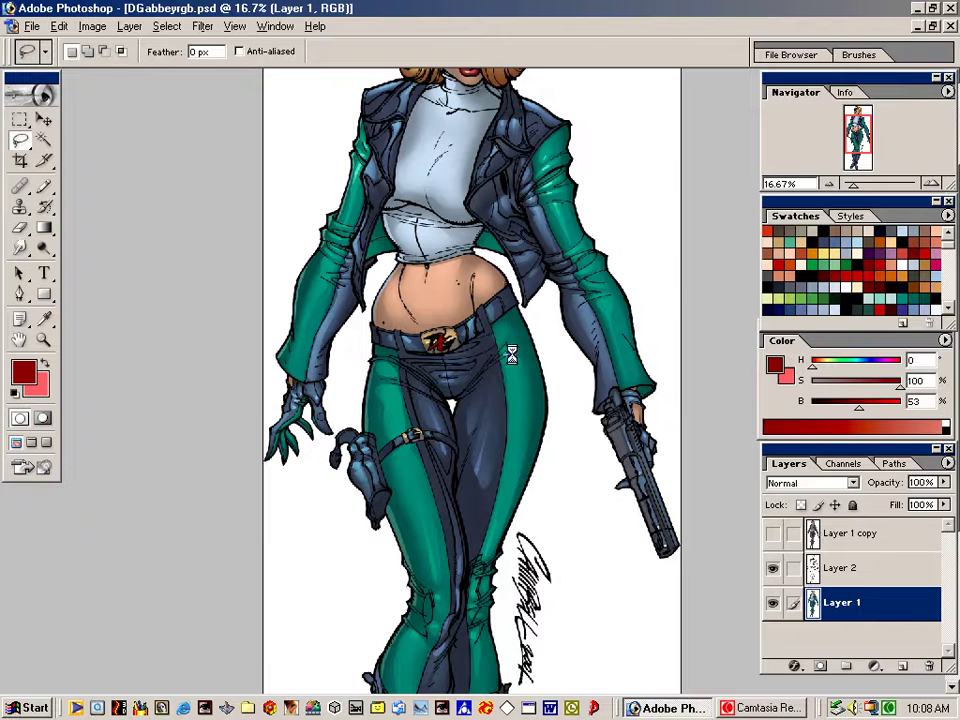
key(shift)
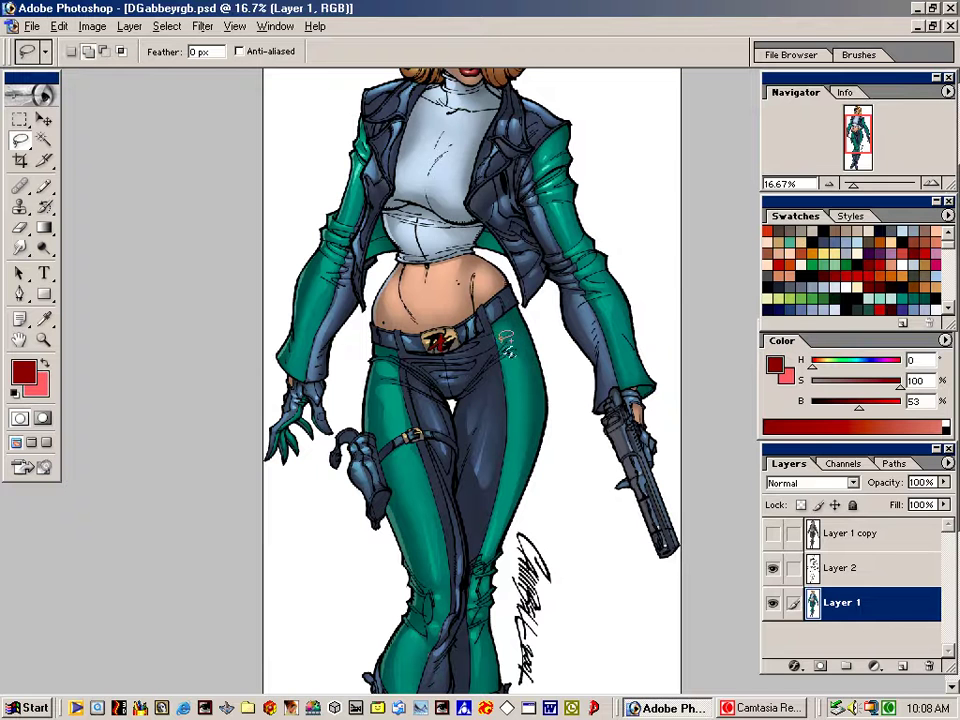
drag(498, 345, 516, 323)
mouse_move(401, 372)
mouse_down()
mouse_move(381, 376)
mouse_move(396, 410)
mouse_move(391, 377)
mouse_up()
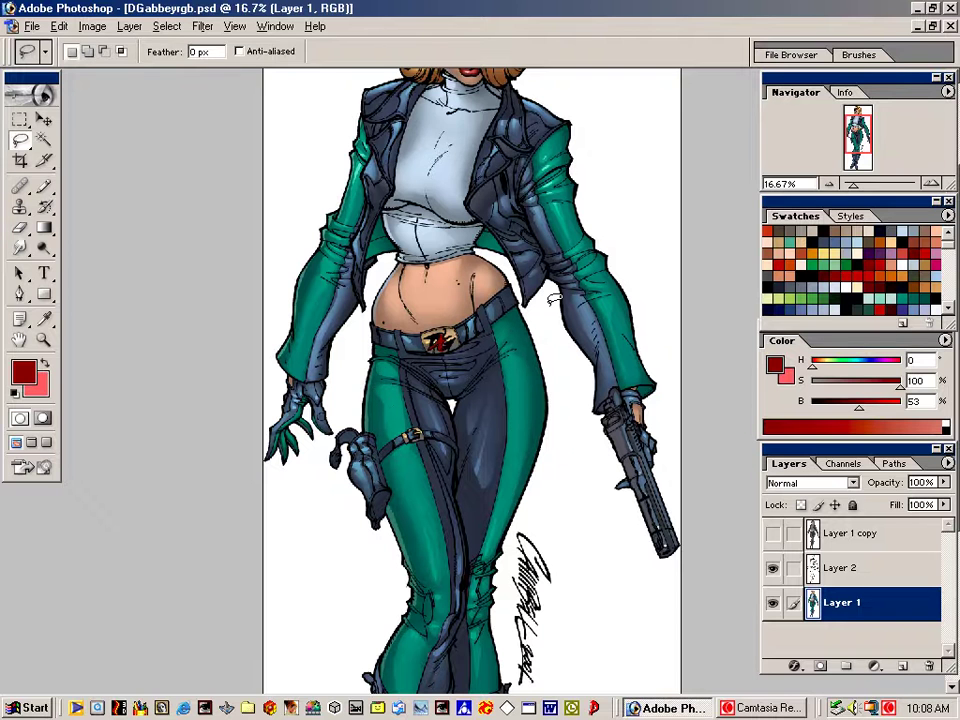
key(b)
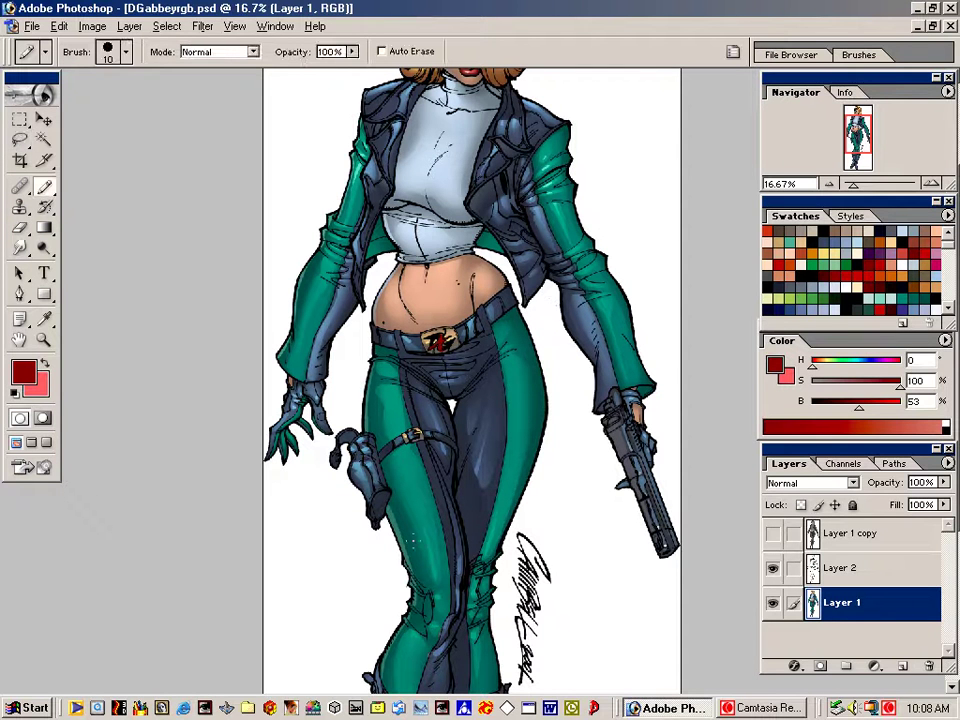
key(shift+b)
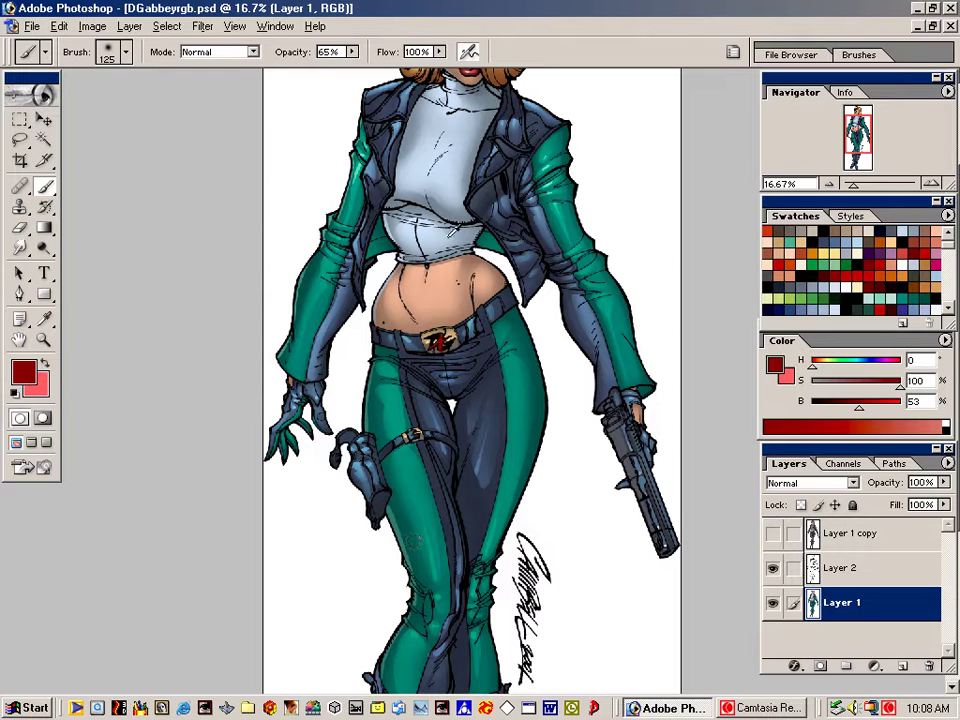
alt+click(360, 169)
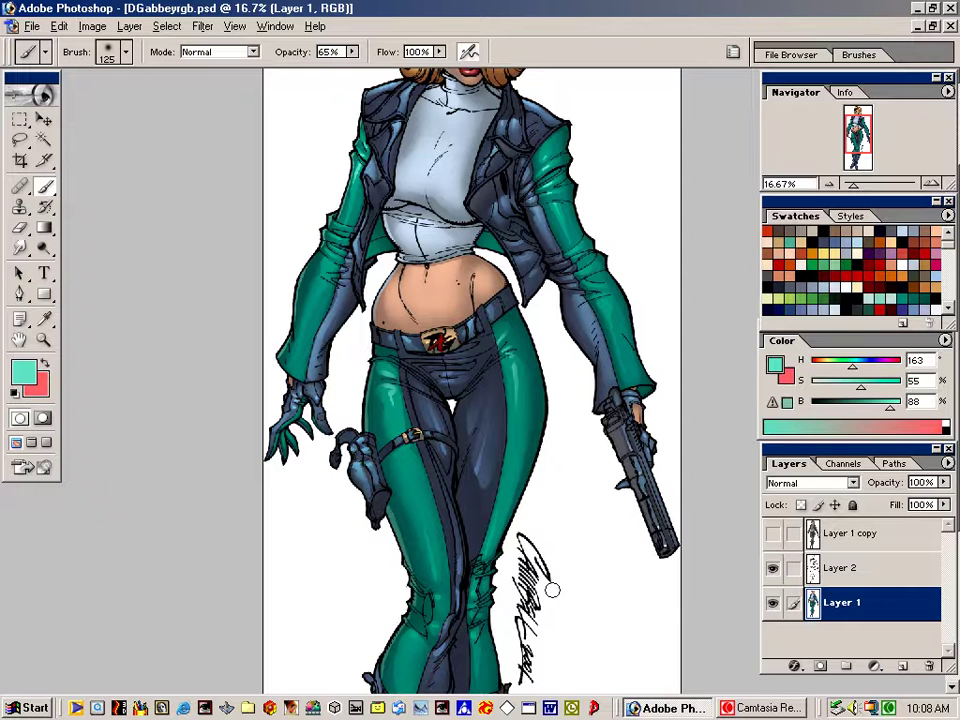
Lasso a rim highlight along the outer edge of the hair beside the ear and paint it pale yellow (hue 55, 36% saturation, 99% brightness)
drag(624, 458, 640, 567)
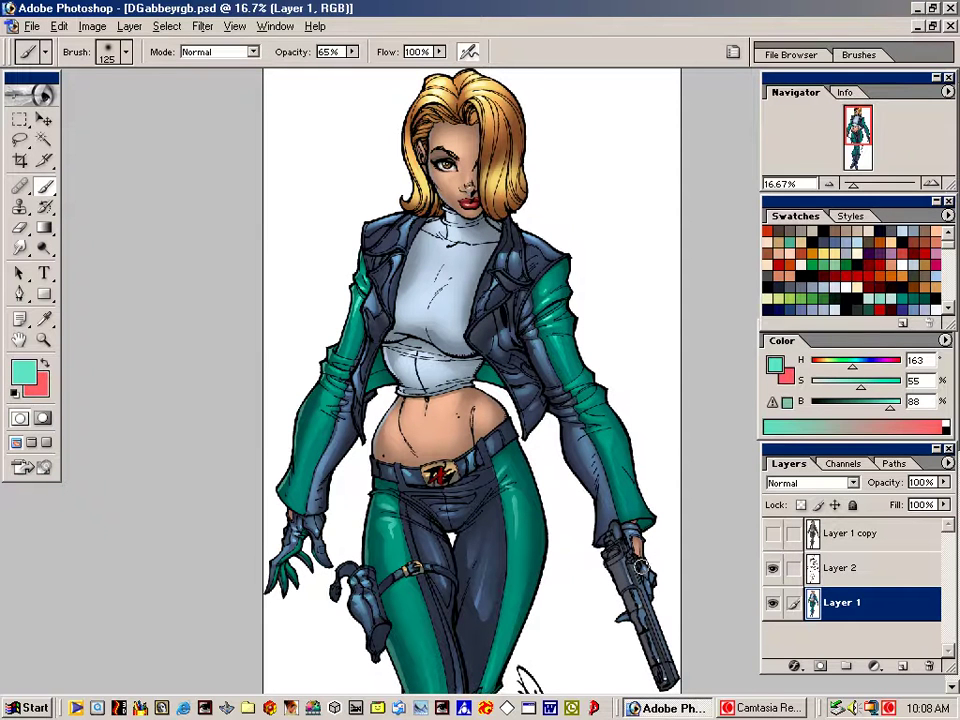
key(l)
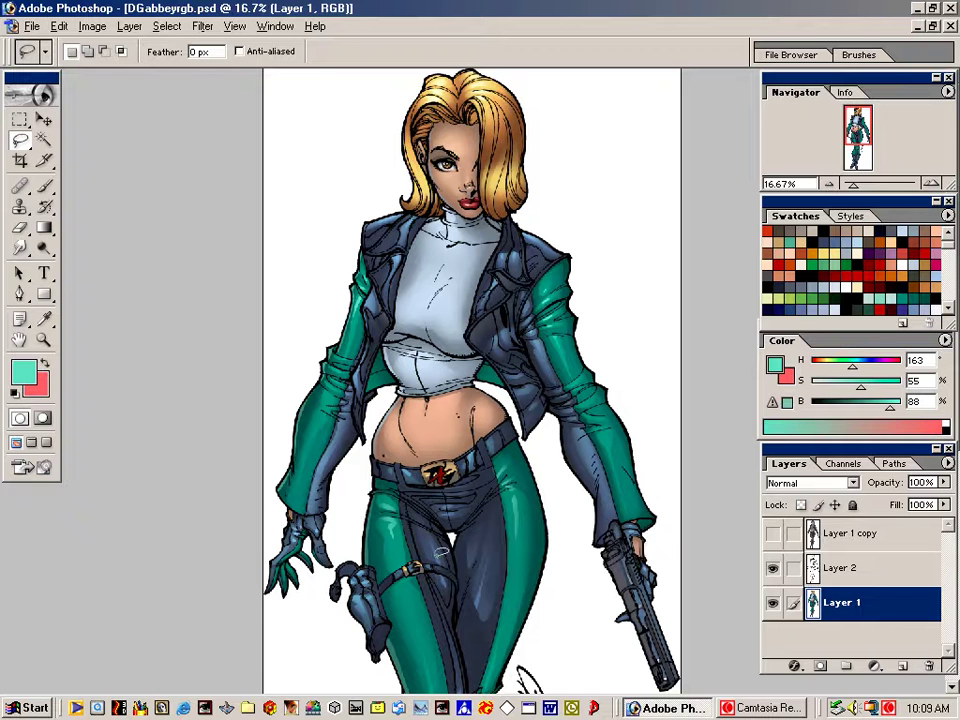
key(ctrl+plus)
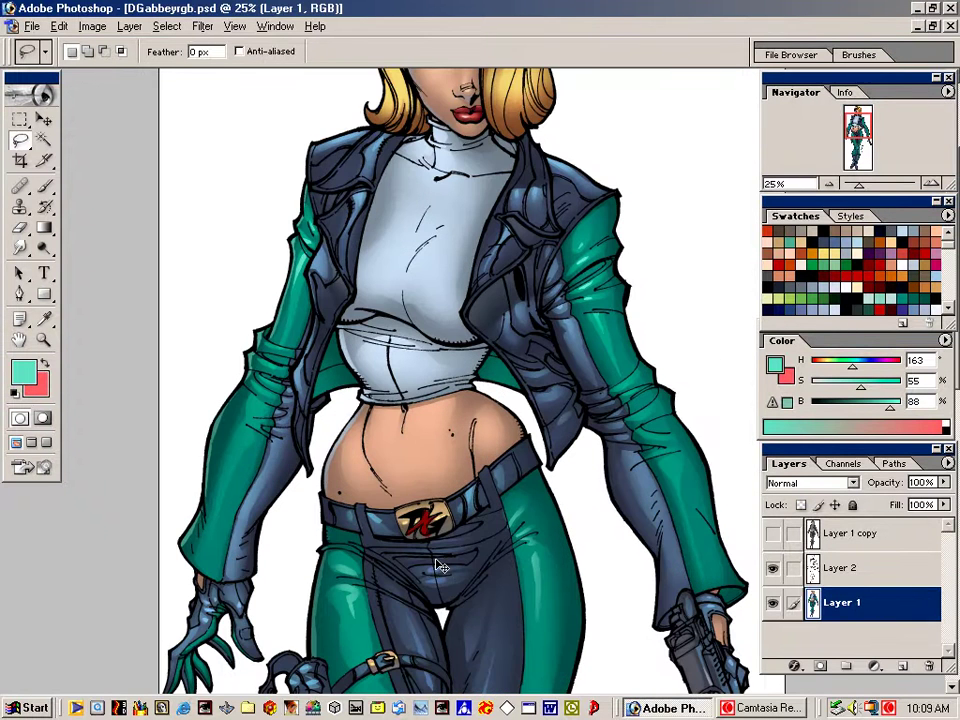
key(ctrl+plus)
scroll(437, 562, up, 5)
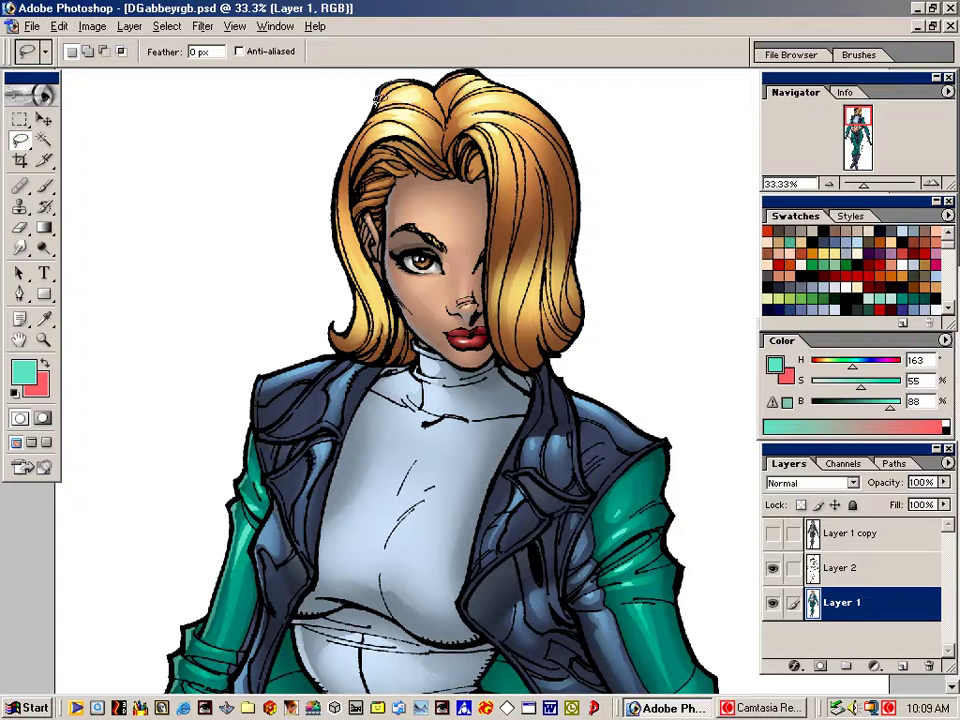
mouse_move(377, 100)
mouse_down()
mouse_move(338, 172)
mouse_move(353, 234)
mouse_up()
mouse_move(362, 306)
mouse_down()
mouse_move(344, 329)
mouse_move(372, 258)
mouse_move(354, 172)
mouse_move(380, 118)
mouse_up()
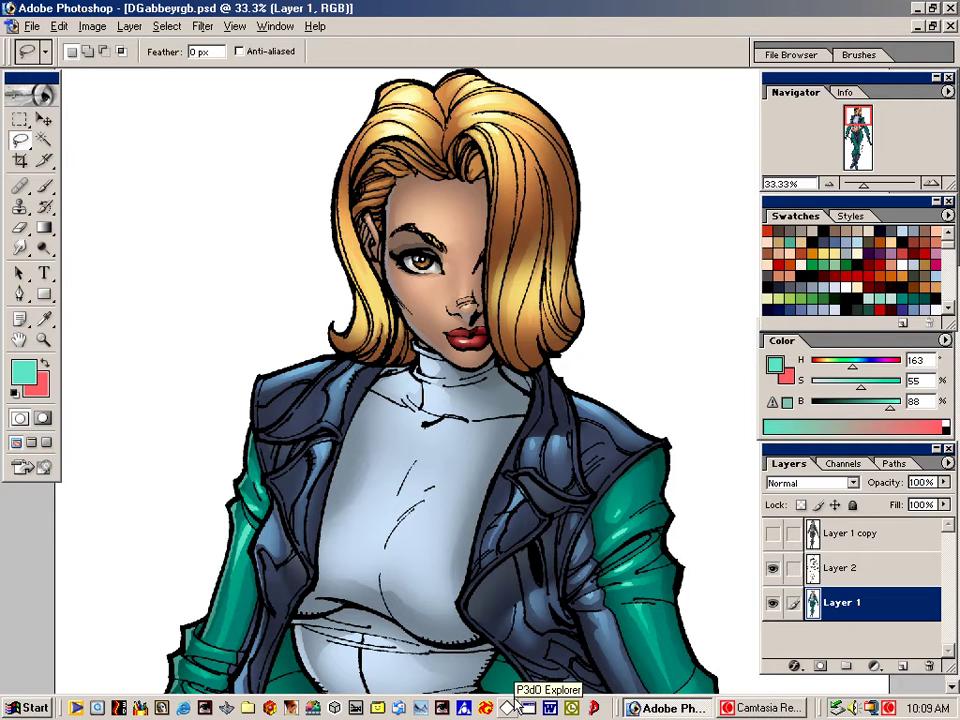
key(b)
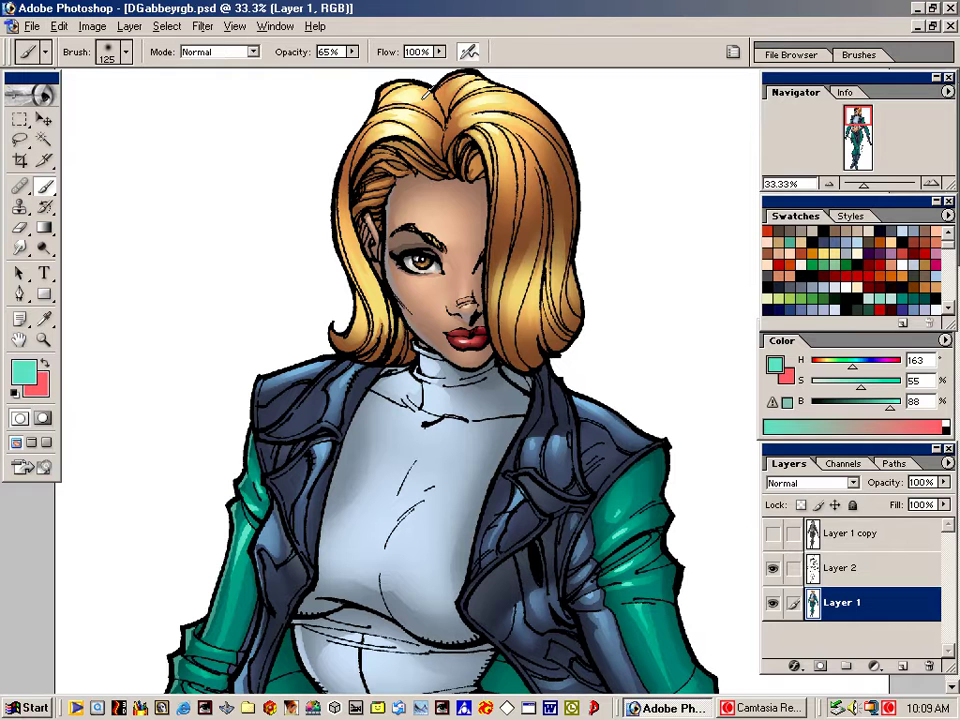
alt+click(355, 140)
mouse_move(366, 108)
mouse_down()
mouse_move(340, 158)
mouse_move(342, 341)
mouse_move(331, 324)
mouse_up()
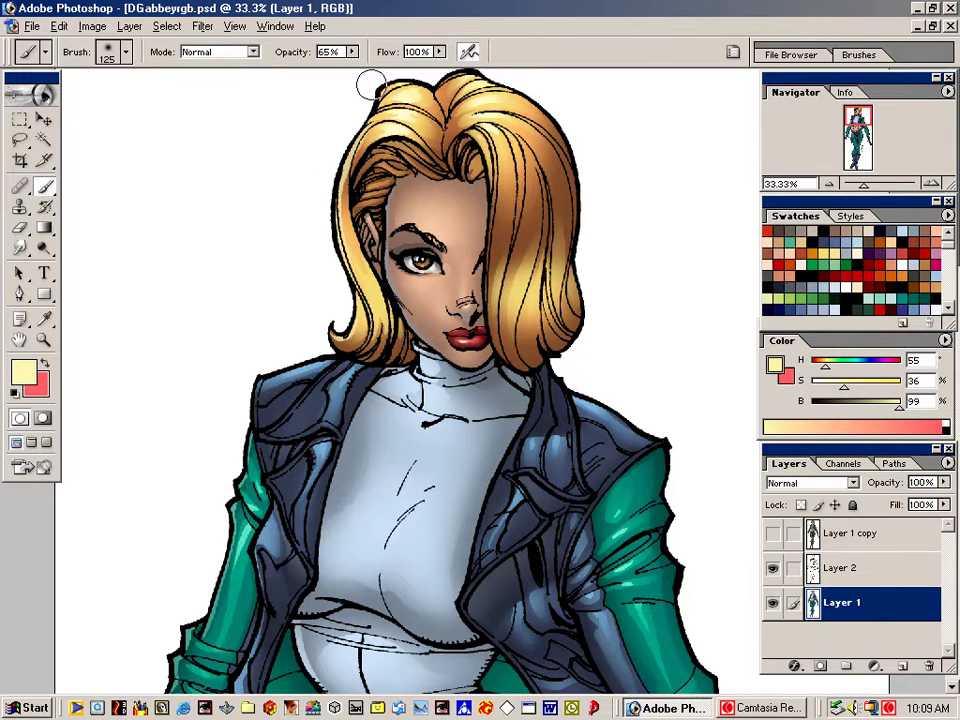
Examine the whole coloured figure and its upper and lower halves up close for areas still needing highlights
drag(605, 495, 605, 475)
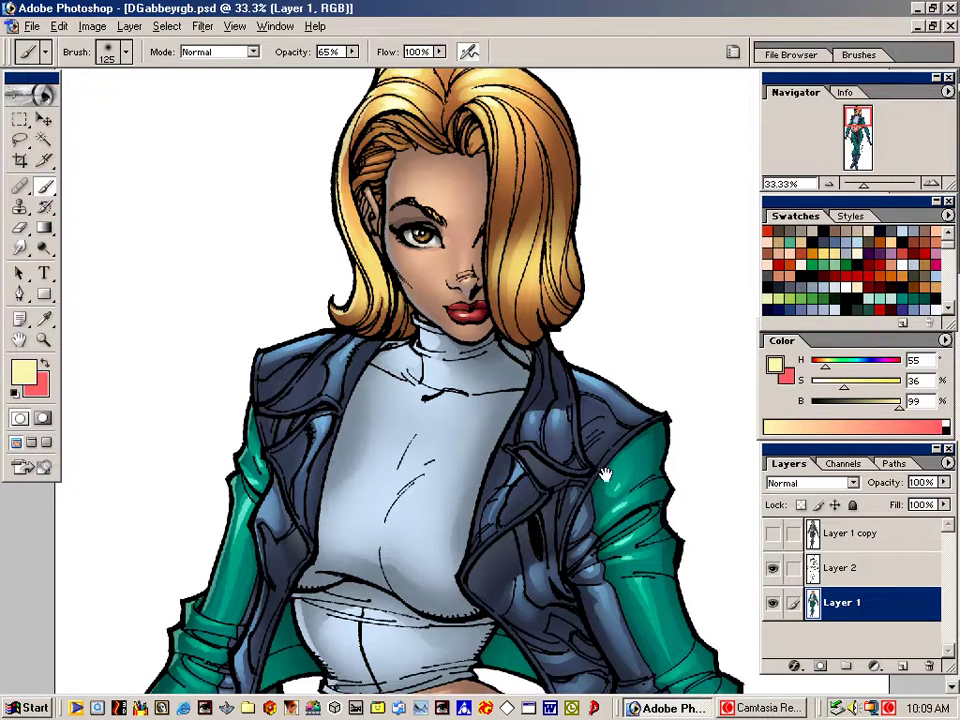
scroll(606, 587, down, 2)
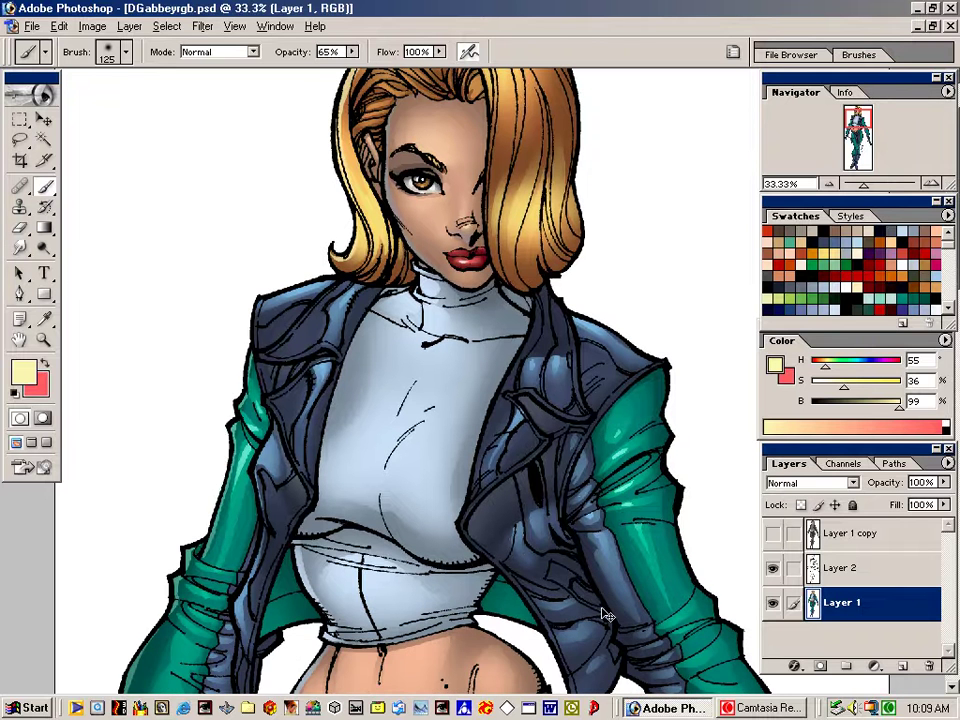
key(ctrl+minus)
key(ctrl+minus)
key(ctrl+minus)
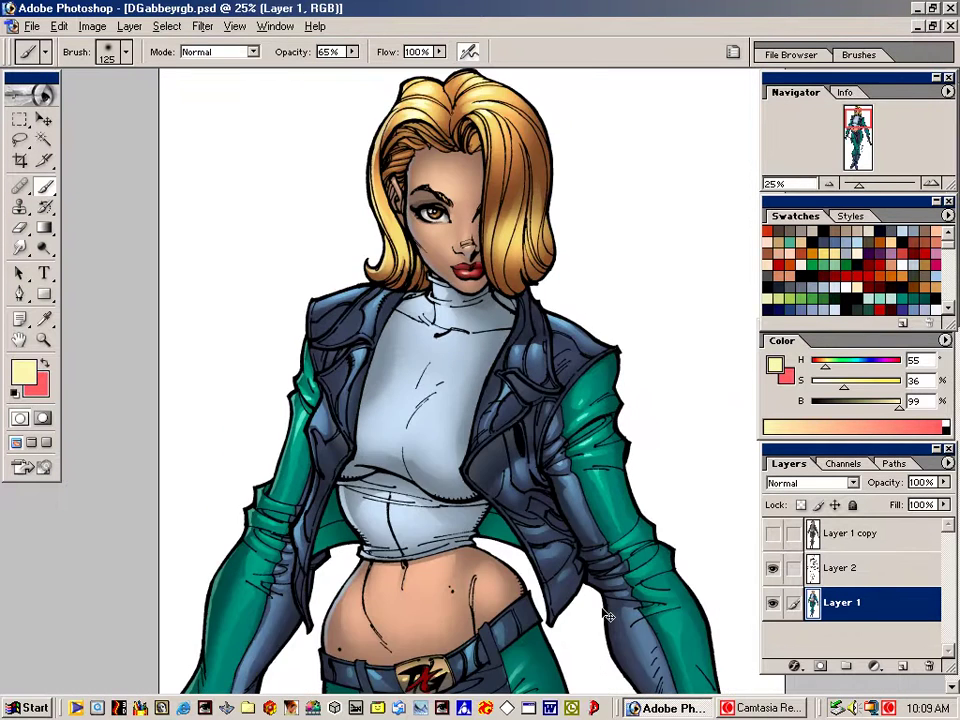
key(ctrl+minus)
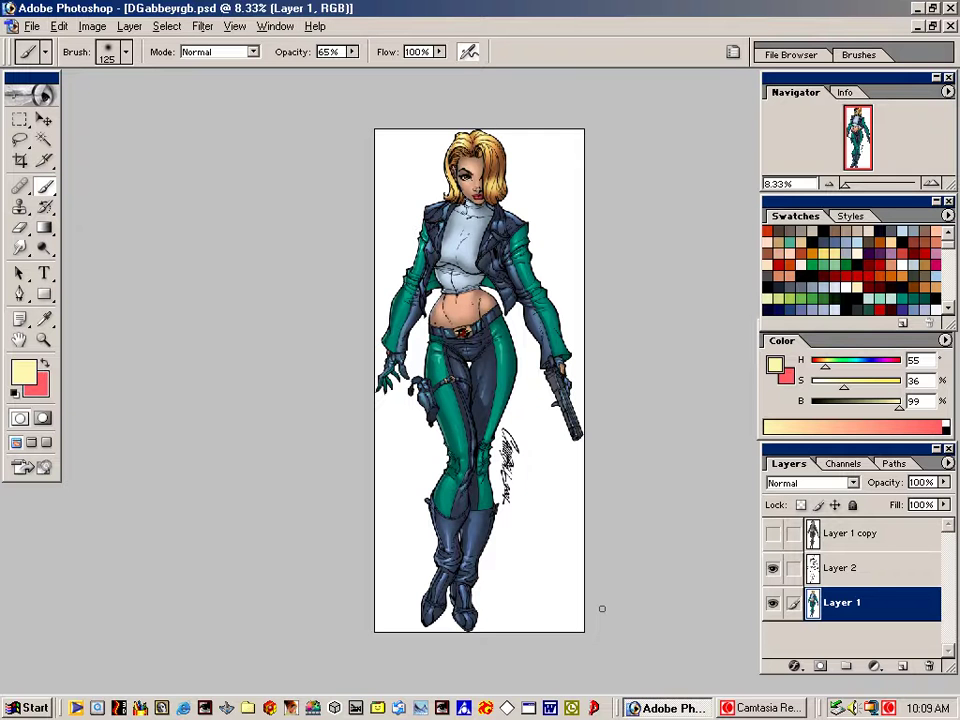
key(ctrl+plus)
key(ctrl+plus)
key(ctrl+plus)
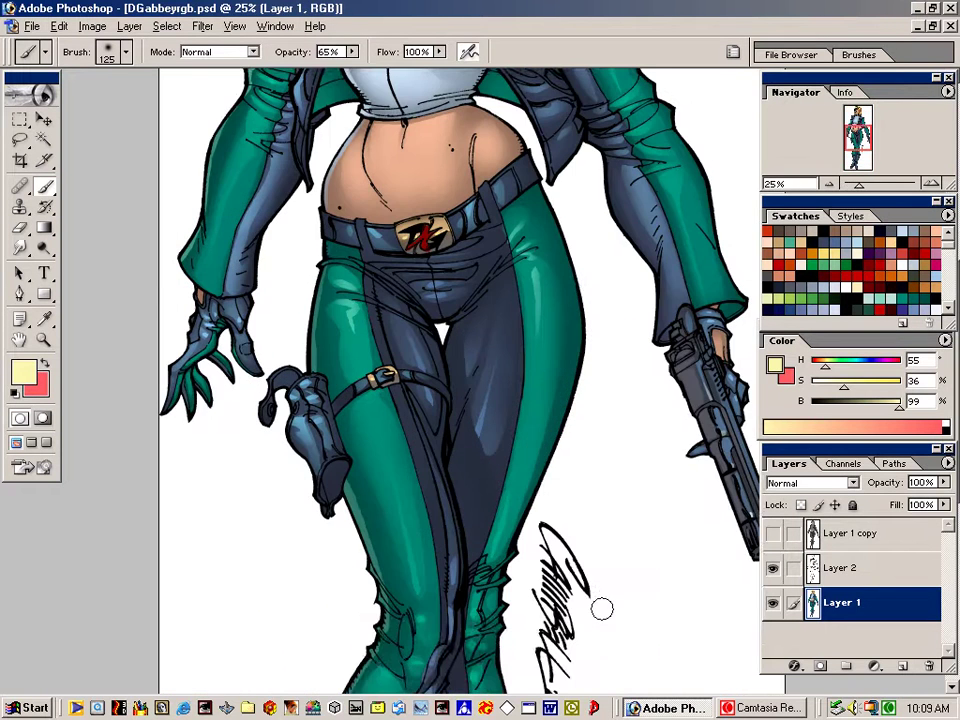
drag(590, 278, 583, 355)
scroll(583, 355, up, 5)
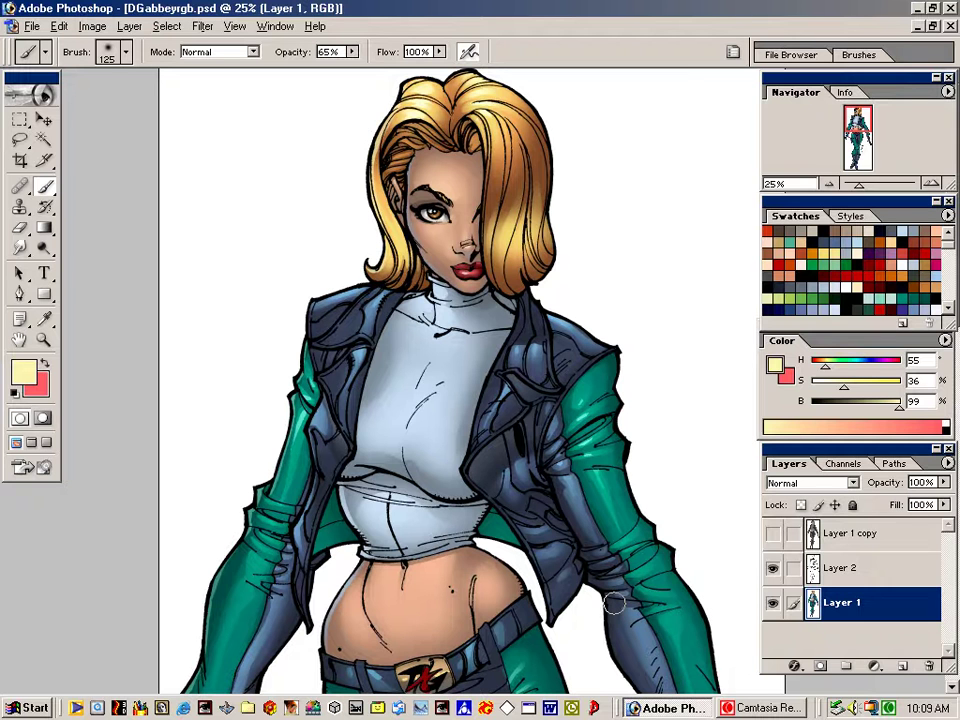
Lasso jagged highlight bands across the lower hair on both sides of the face and brighten them in pale yellow with a 100 px brush
key(l)
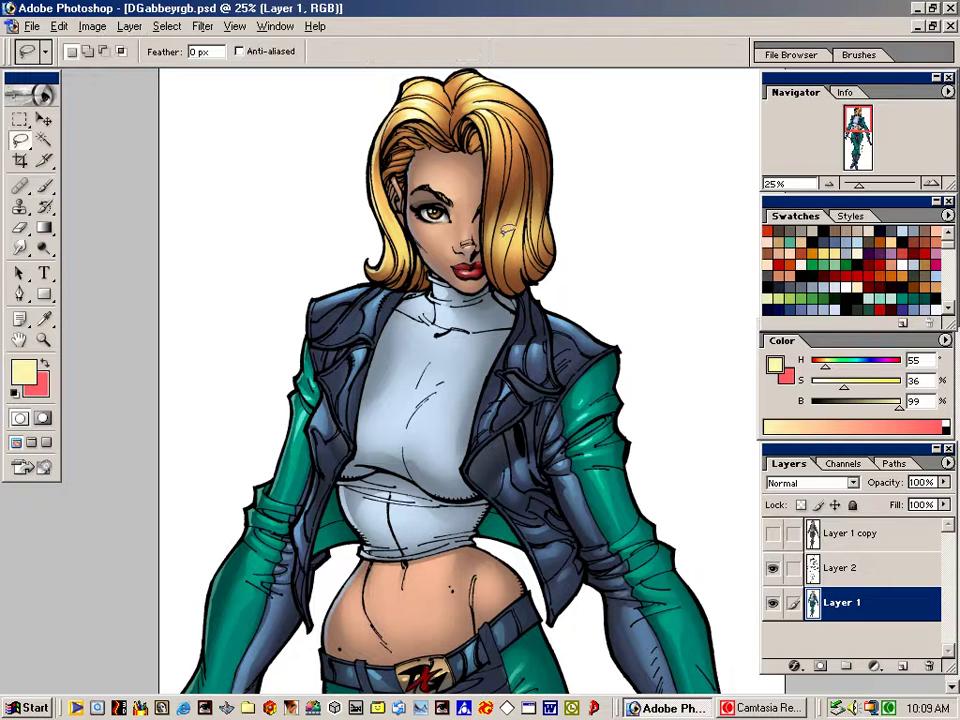
mouse_move(508, 228)
mouse_down()
mouse_move(502, 250)
mouse_move(506, 231)
mouse_move(494, 229)
mouse_move(523, 238)
mouse_move(522, 248)
mouse_move(536, 233)
mouse_up()
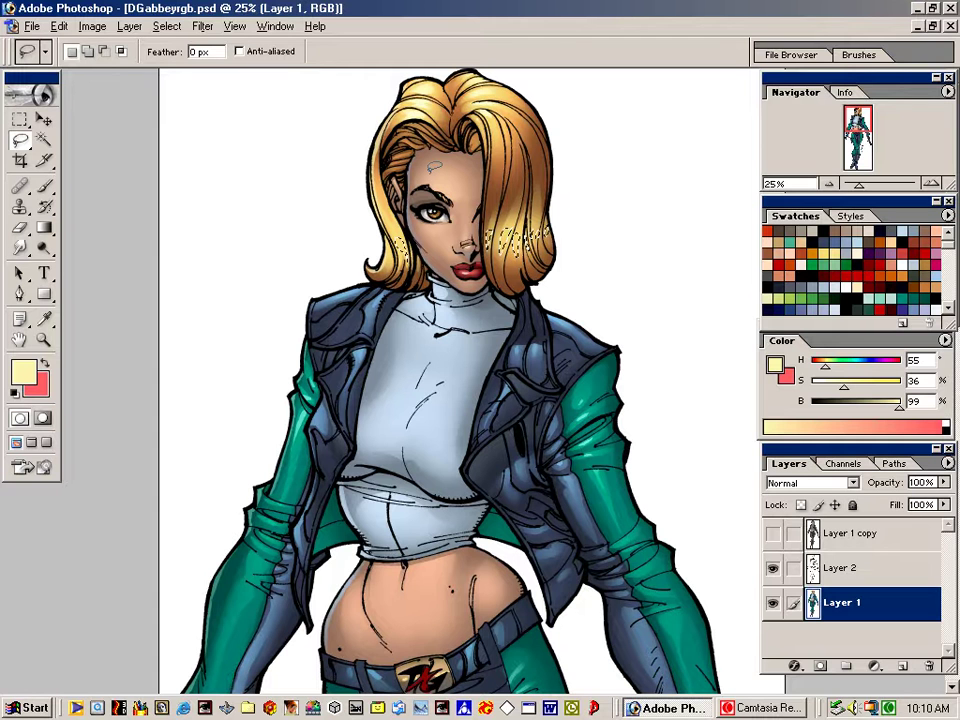
key(ctrl+h)
key(b)
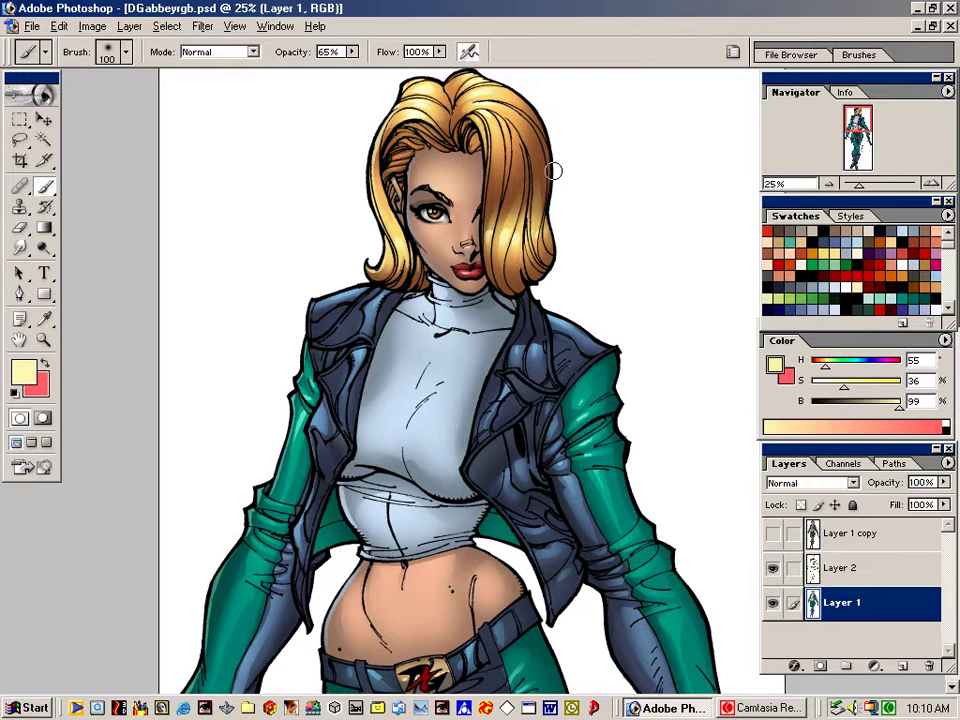
key(ctrl+minus)
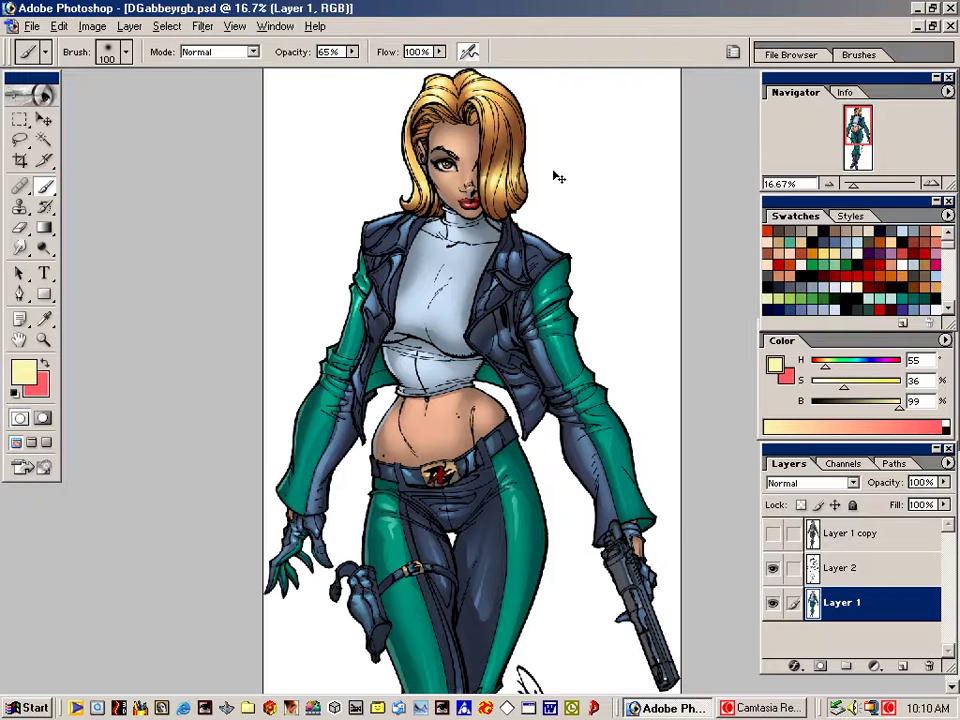
key(ctrl+minus)
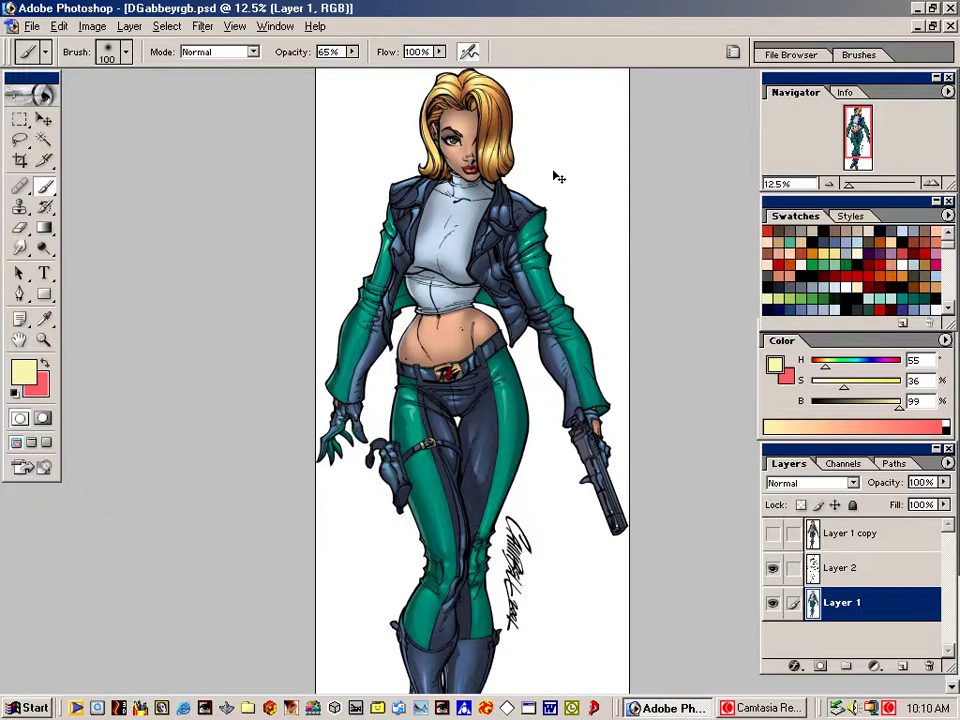
key(ctrl+l)
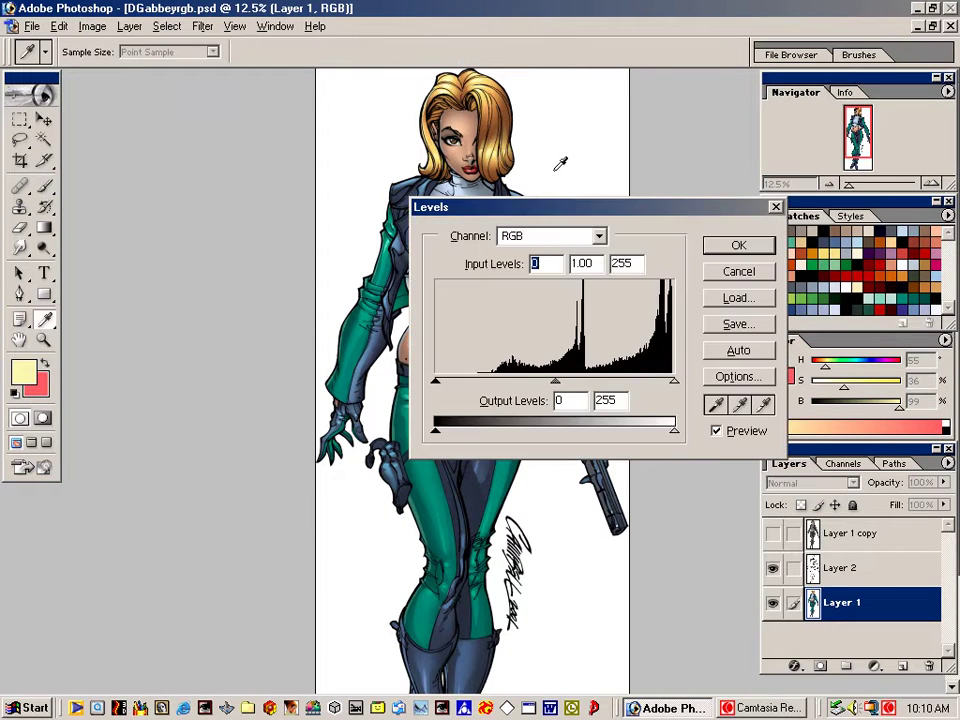
drag(628, 214, 810, 218)
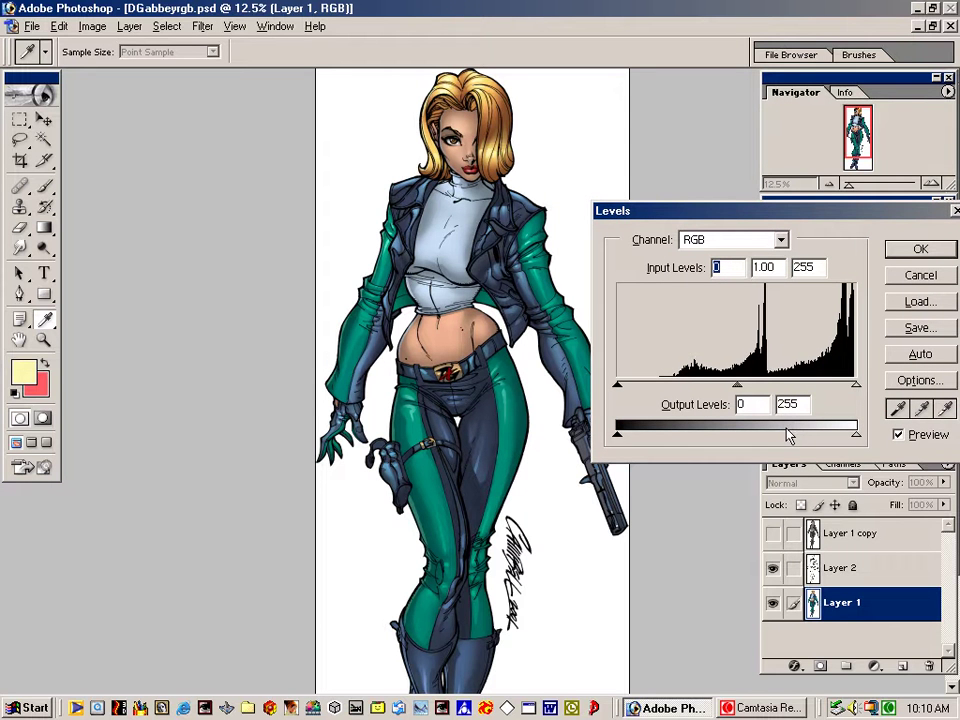
drag(738, 387, 688, 390)
click(922, 279)
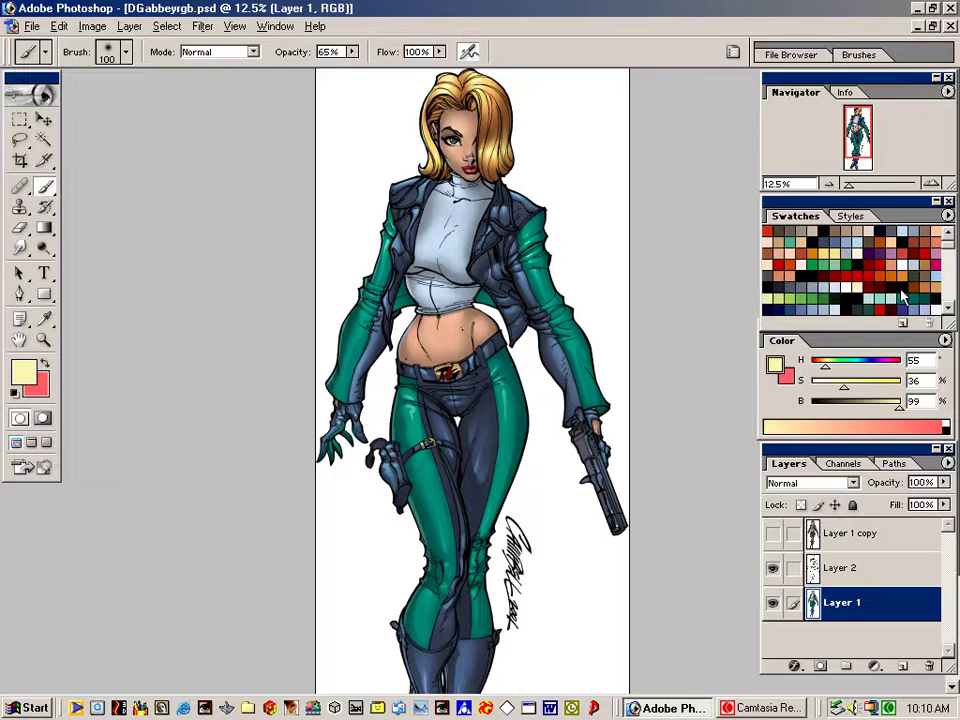
key(ctrl+l)
drag(800, 211, 776, 170)
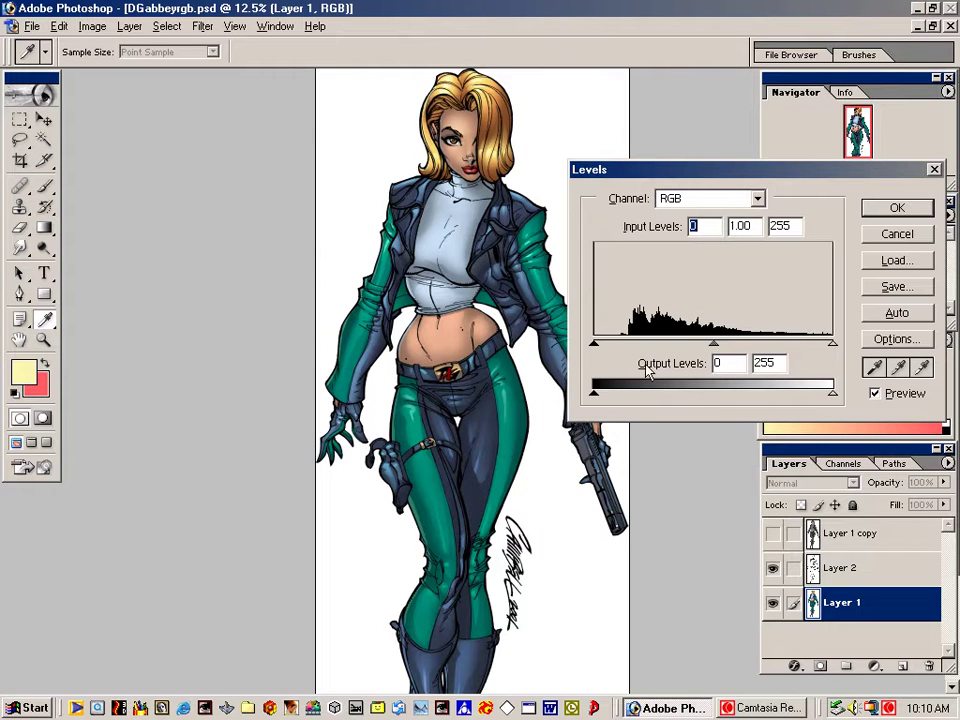
mouse_move(831, 347)
mouse_down()
mouse_move(794, 347)
mouse_move(825, 347)
mouse_up()
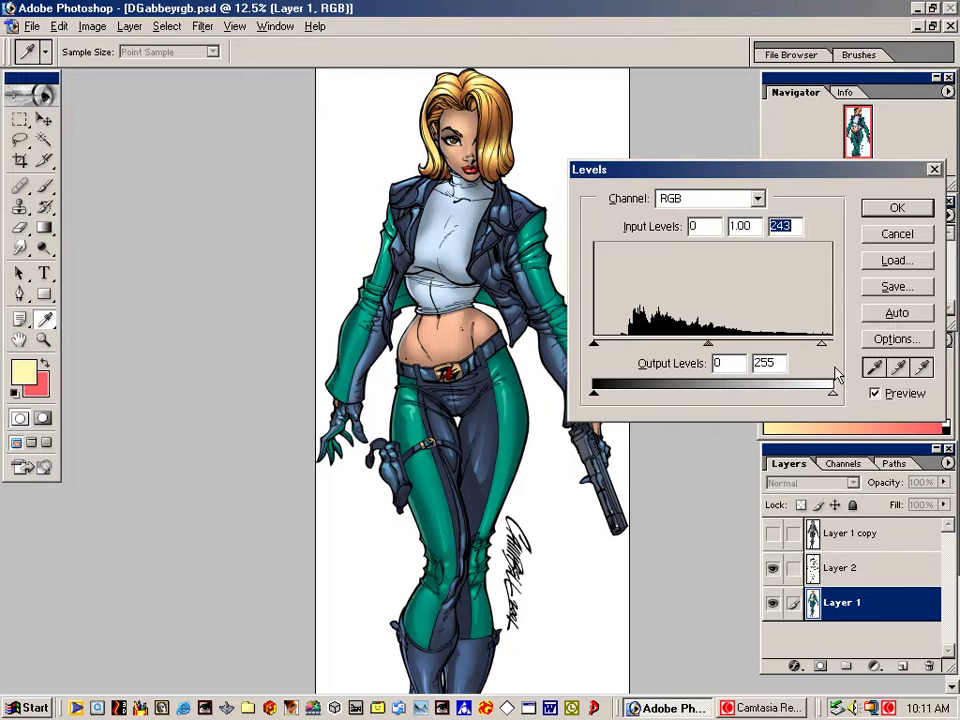
drag(822, 348, 800, 347)
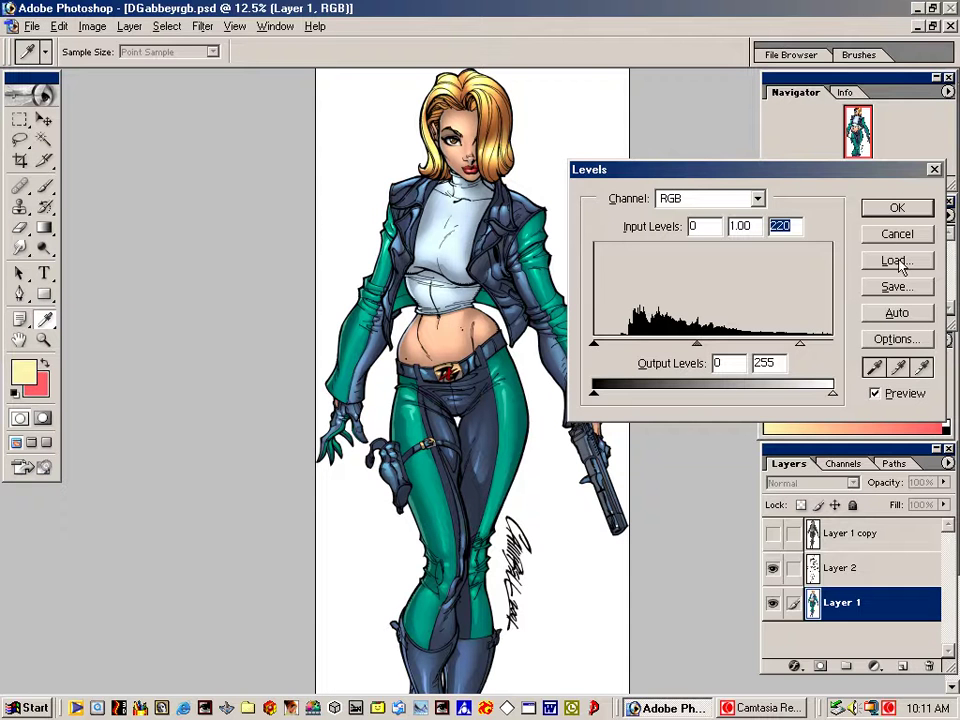
mouse_move(594, 345)
mouse_down()
mouse_move(636, 348)
mouse_move(579, 343)
mouse_up()
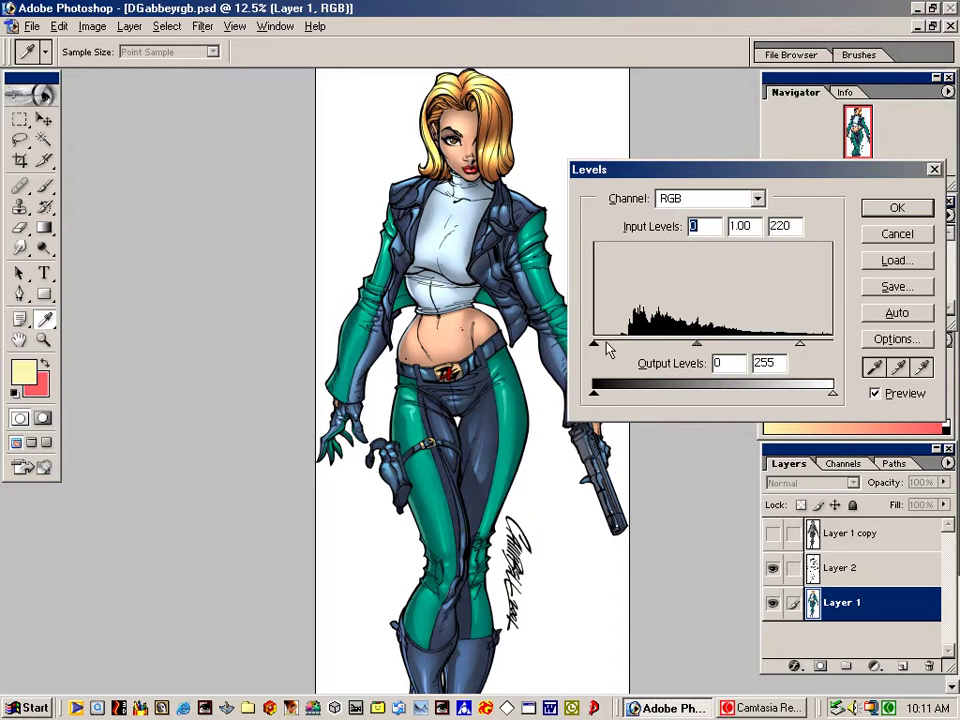
mouse_move(694, 345)
mouse_down()
mouse_move(720, 347)
mouse_move(692, 345)
mouse_up()
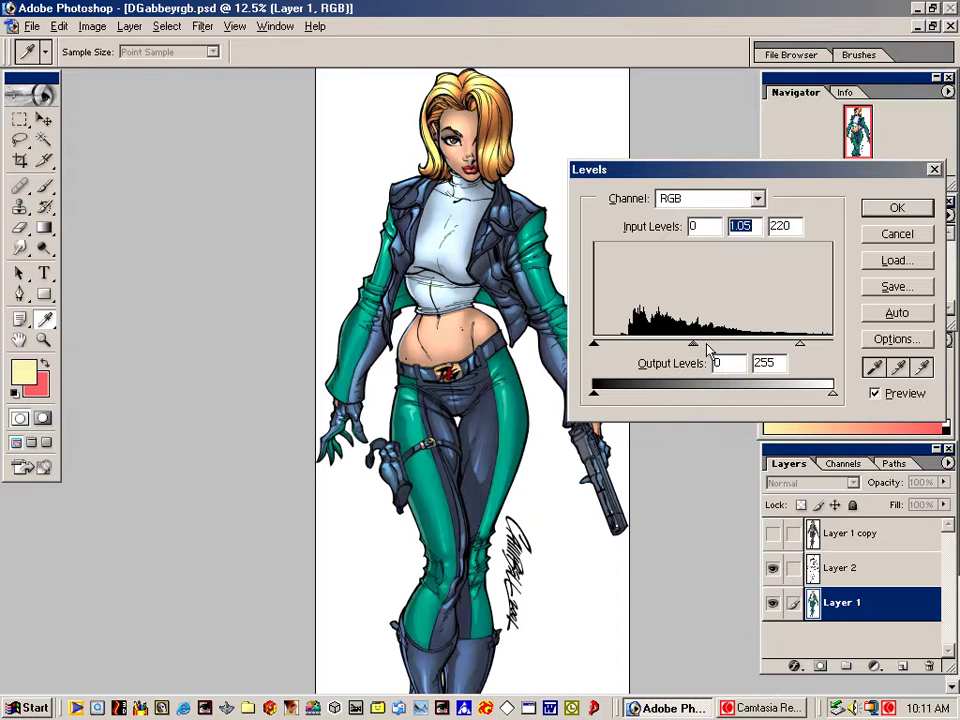
click(917, 238)
Brighten Layer 1 slightly with Levels by lowering the RGB white input level a little below 255, keeping the midtone at 1.00
key(b)
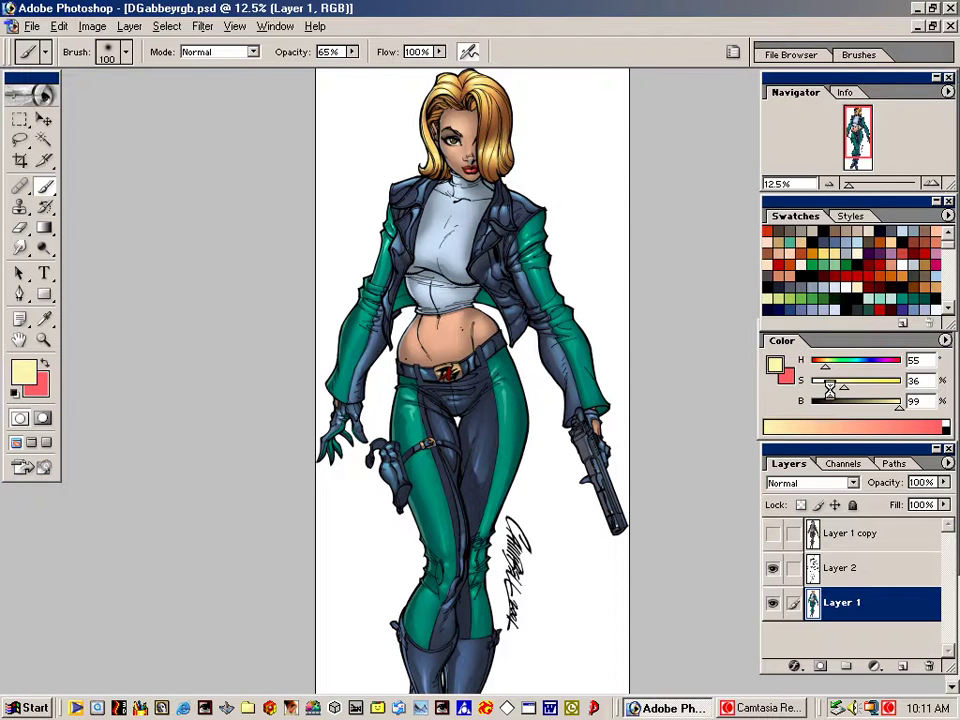
drag(834, 347, 829, 347)
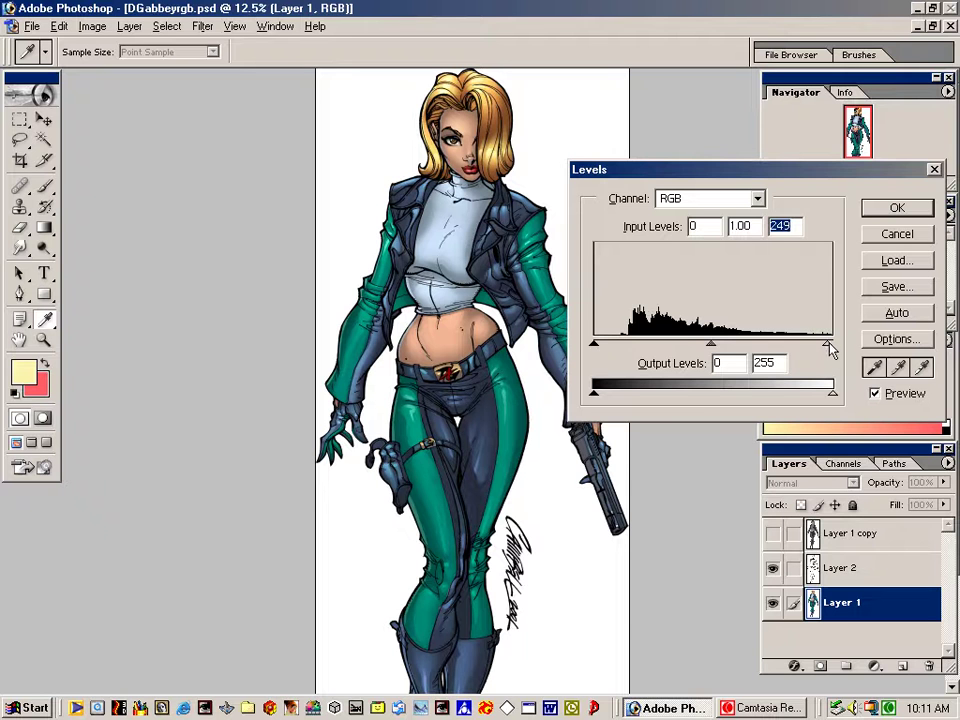
drag(829, 347, 831, 346)
click(884, 207)
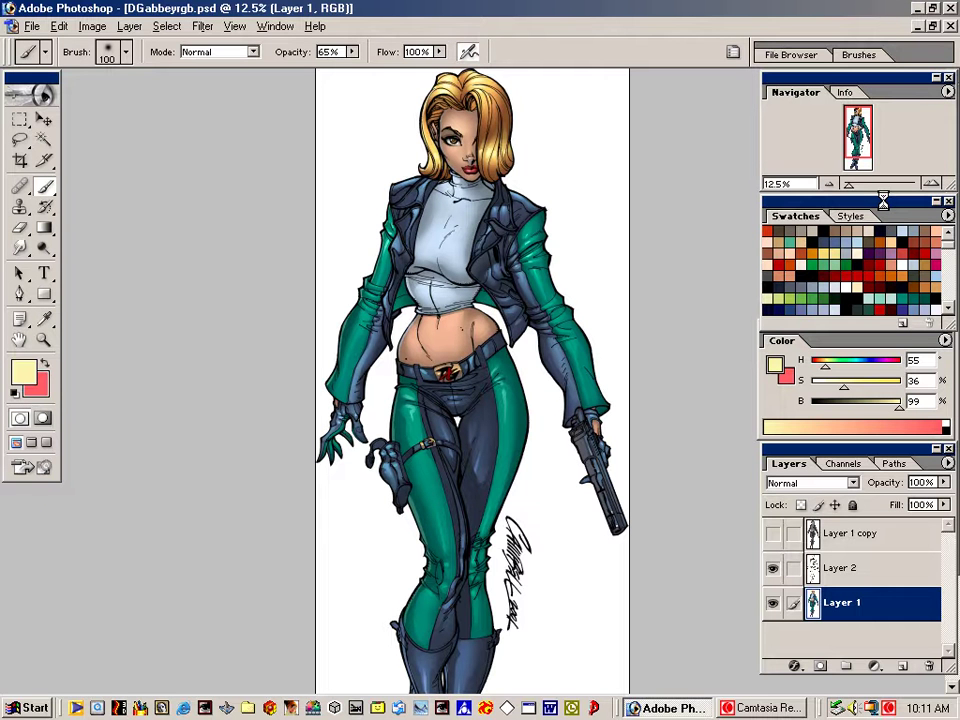
Raise Layer 1's overall saturation slightly with Hue/Saturation, leaving hue and lightness at 0
key(ctrl+u)
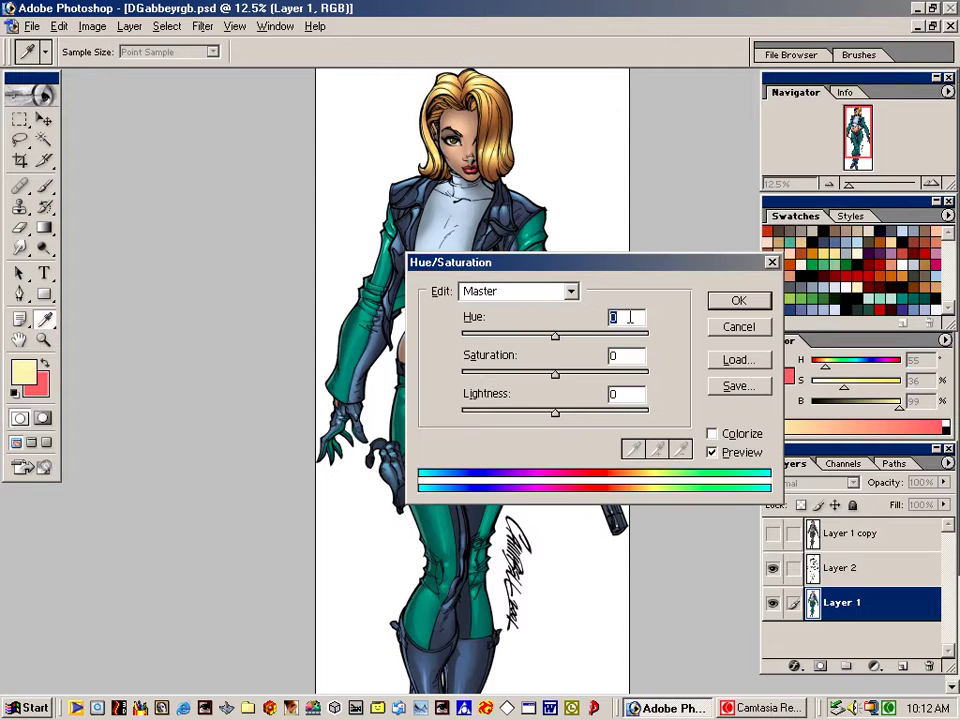
drag(620, 263, 760, 244)
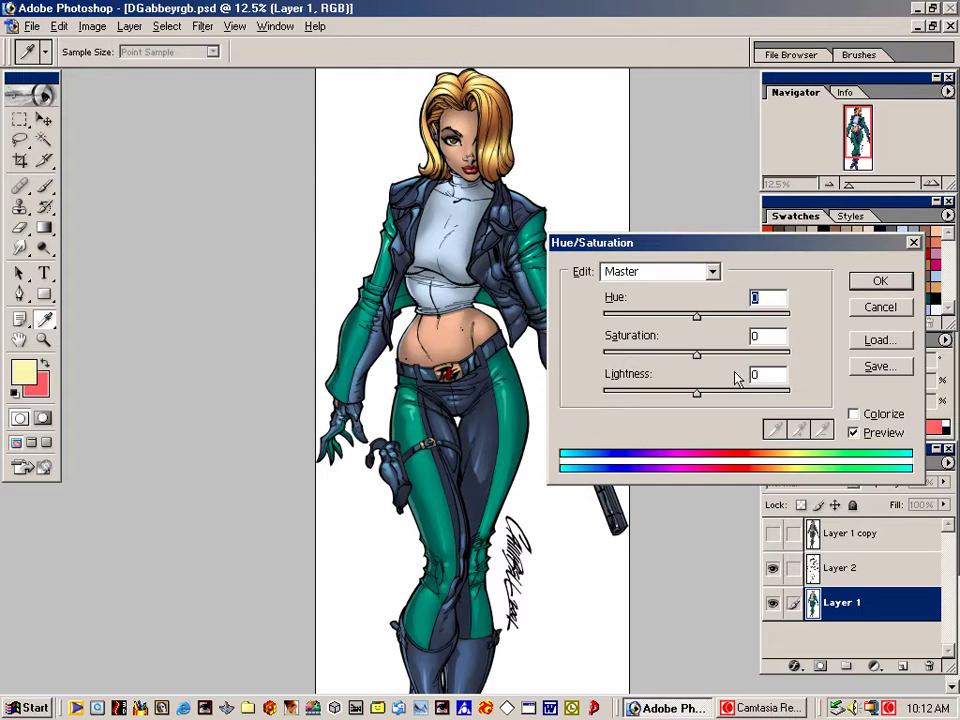
drag(700, 358, 716, 358)
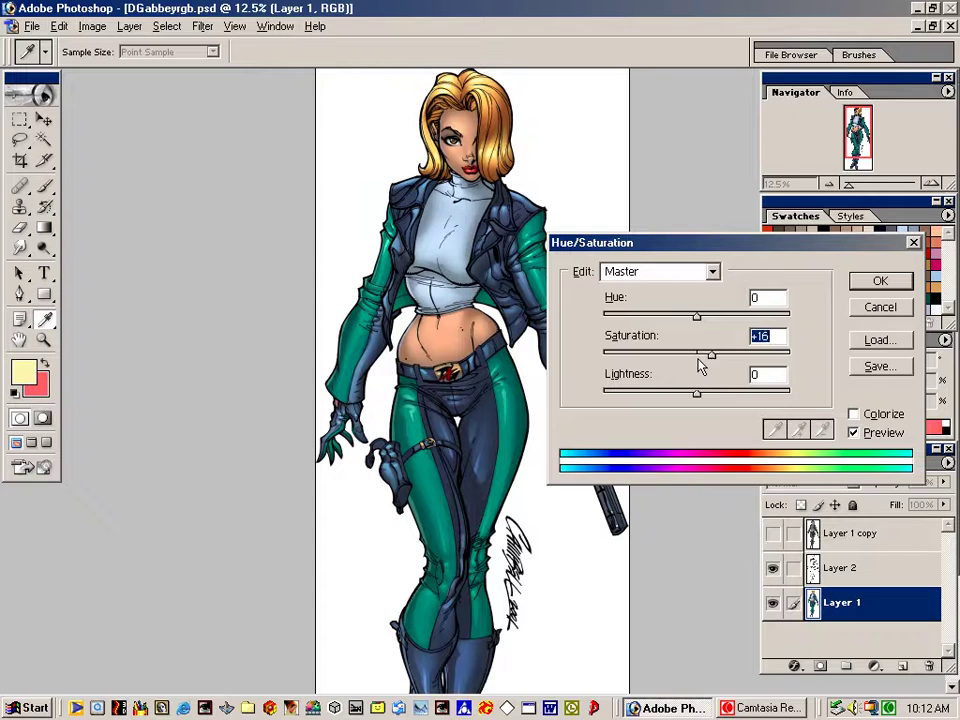
mouse_move(713, 355)
mouse_down()
mouse_move(656, 356)
mouse_move(702, 356)
mouse_up()
click(884, 283)
key(b)
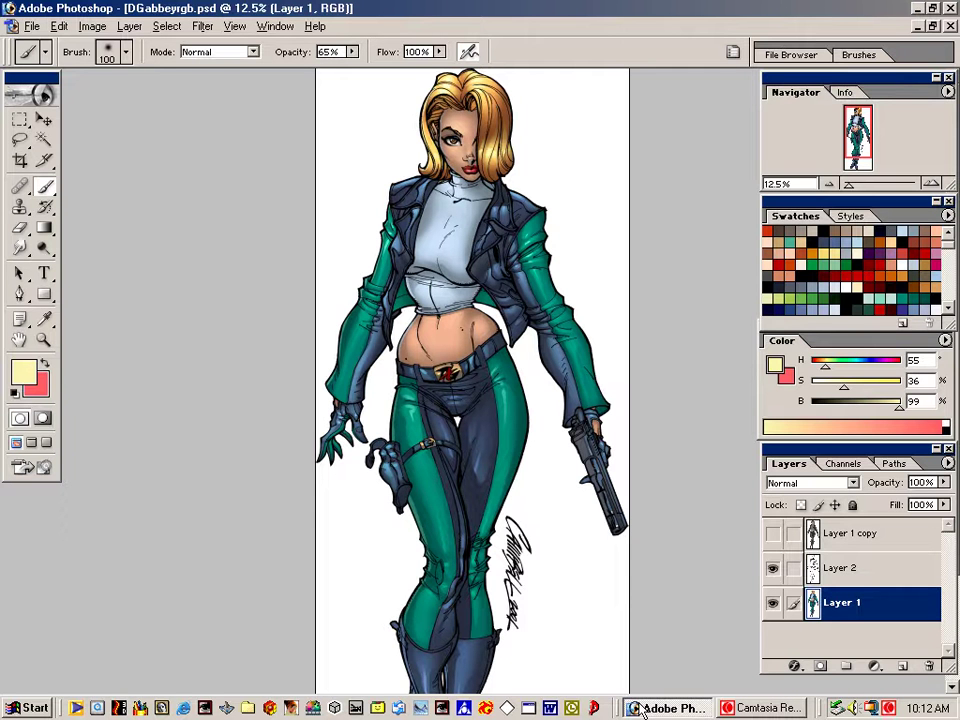
Add a new layer above Layer 2, fill it with black and set its blending mode to Screen
click(892, 574)
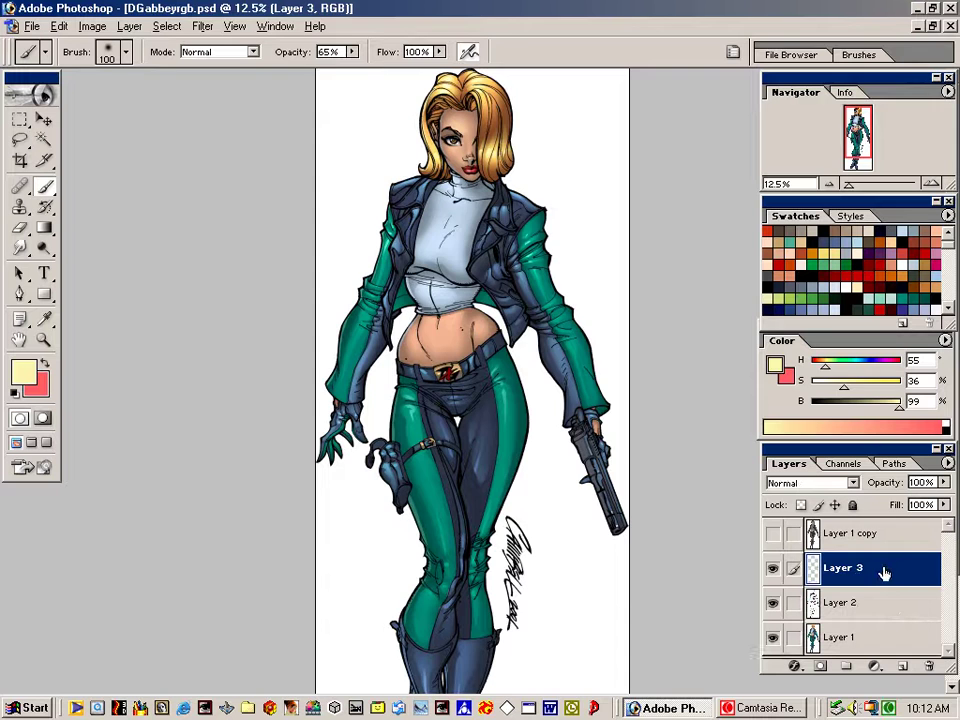
key(d)
key(alt+BackSpace)
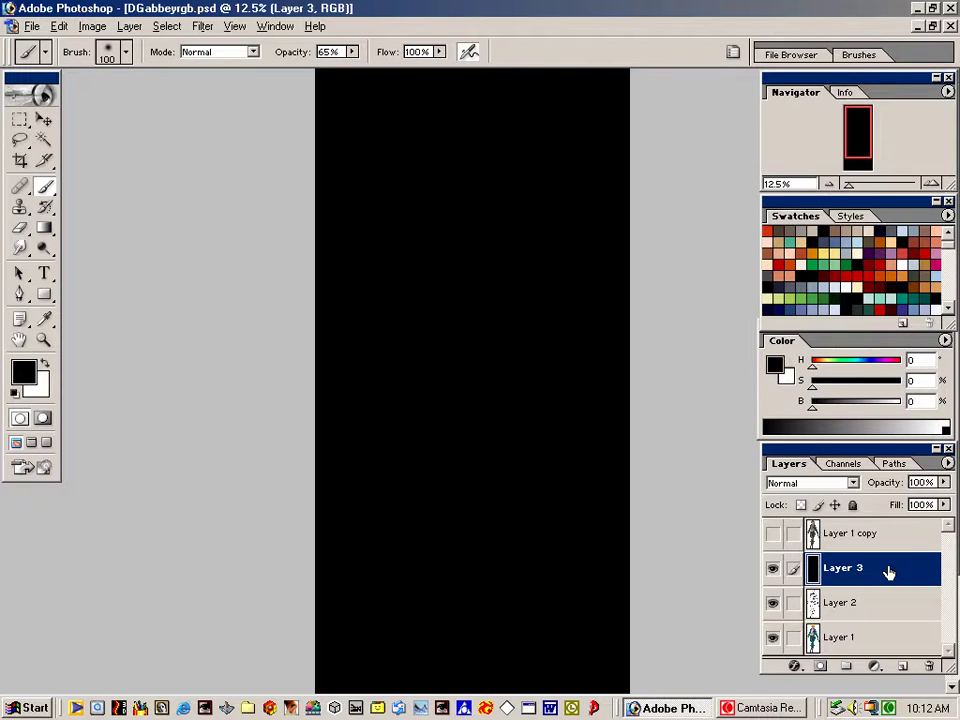
click(813, 484)
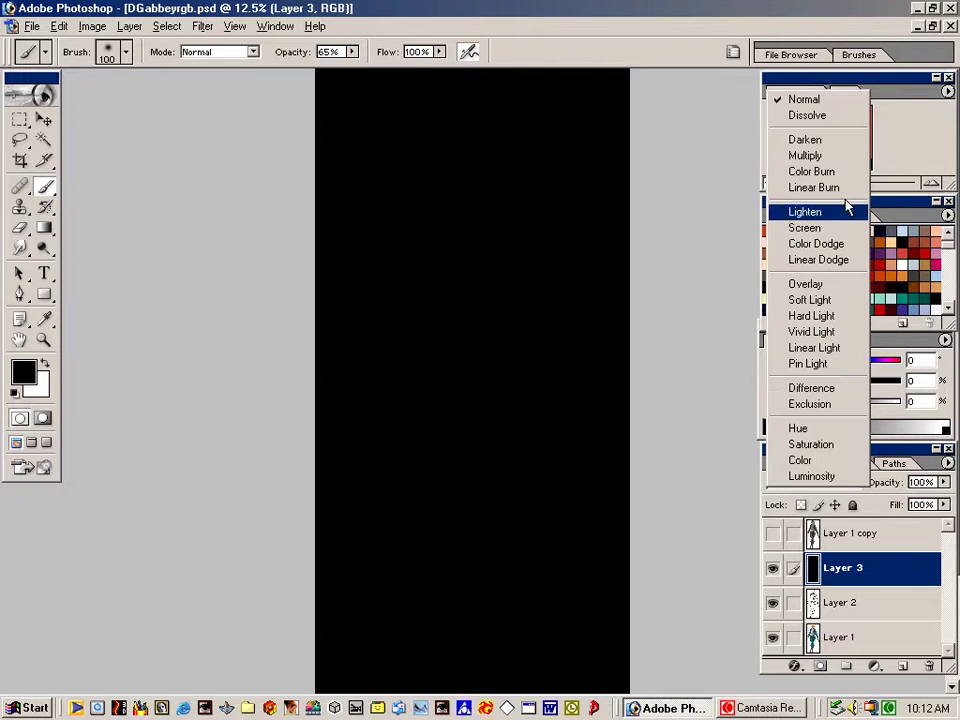
click(840, 227)
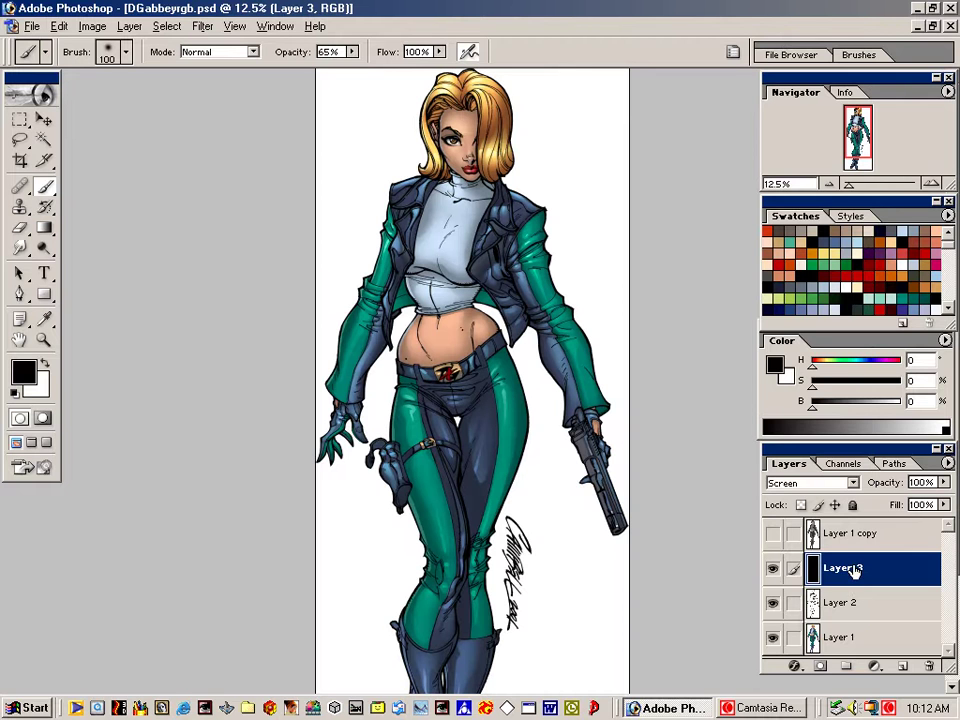
Brush a light blue glow (hue 204, 44% saturation, 93% brightness) along the pistol barrel, reducing the brush from 150 to 70 px
click(856, 245)
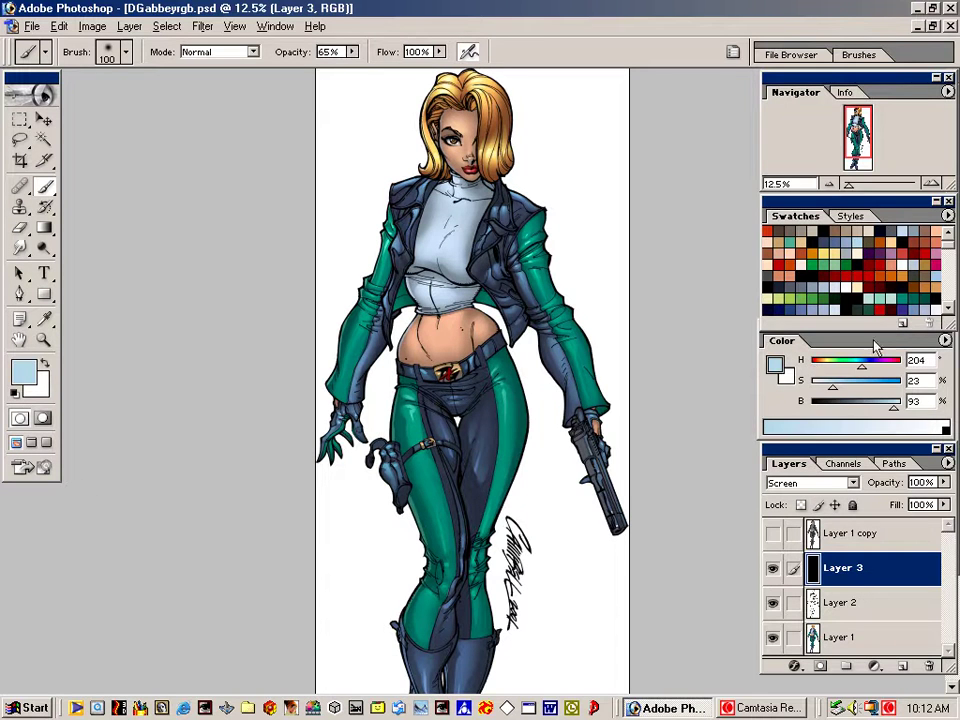
drag(834, 388, 851, 387)
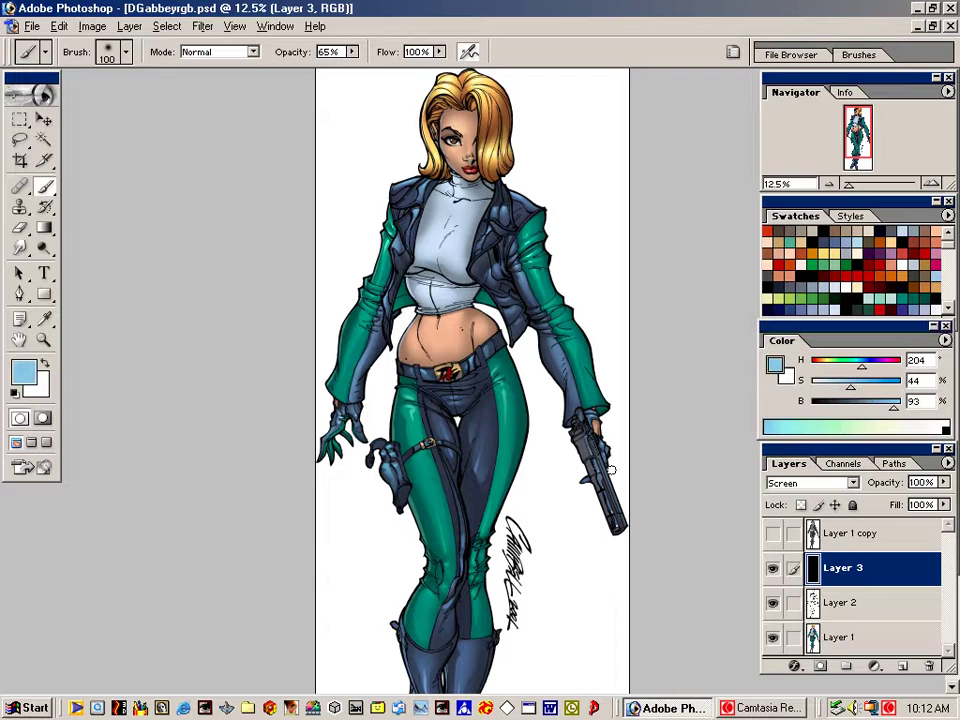
key(bracketright)
key(bracketright)
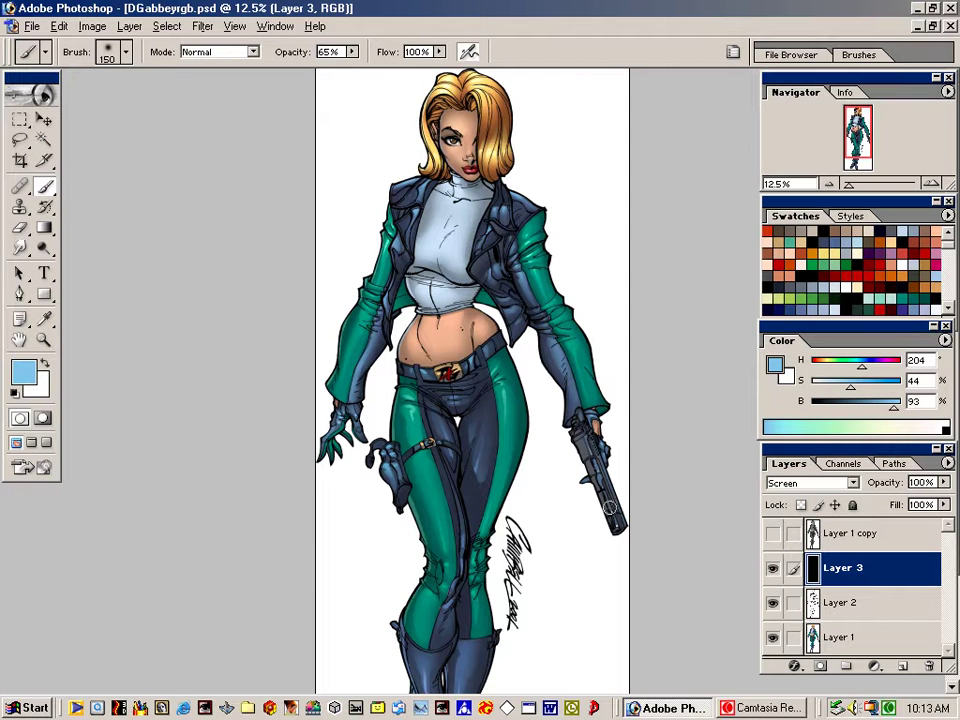
drag(616, 524, 603, 492)
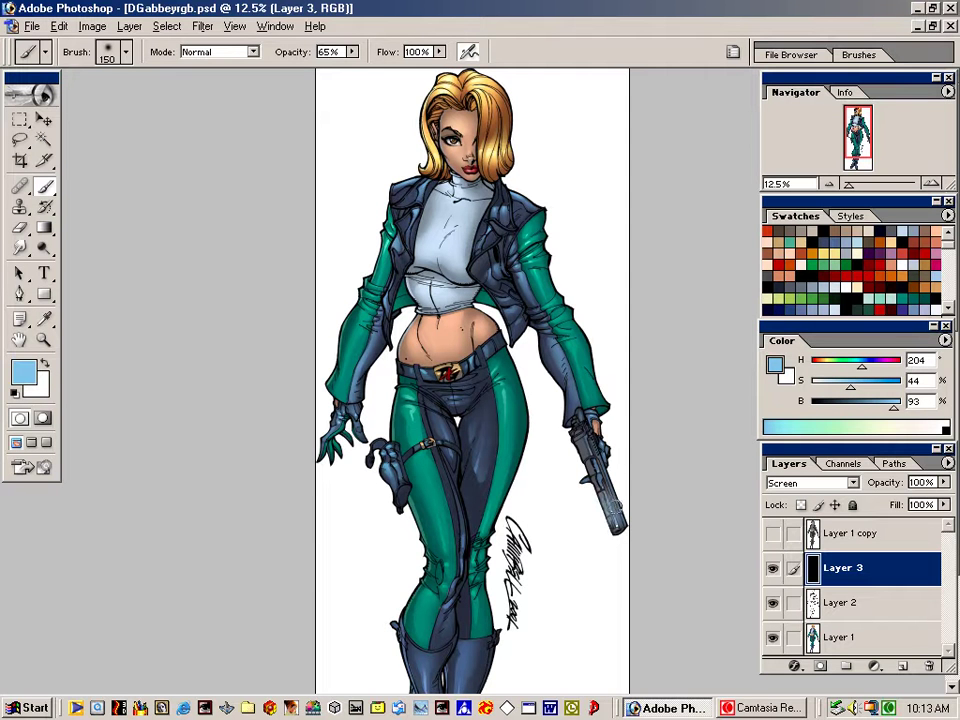
key(bracketleft)
key(bracketleft)
key(bracketleft)
key(bracketleft)
key(bracketleft)
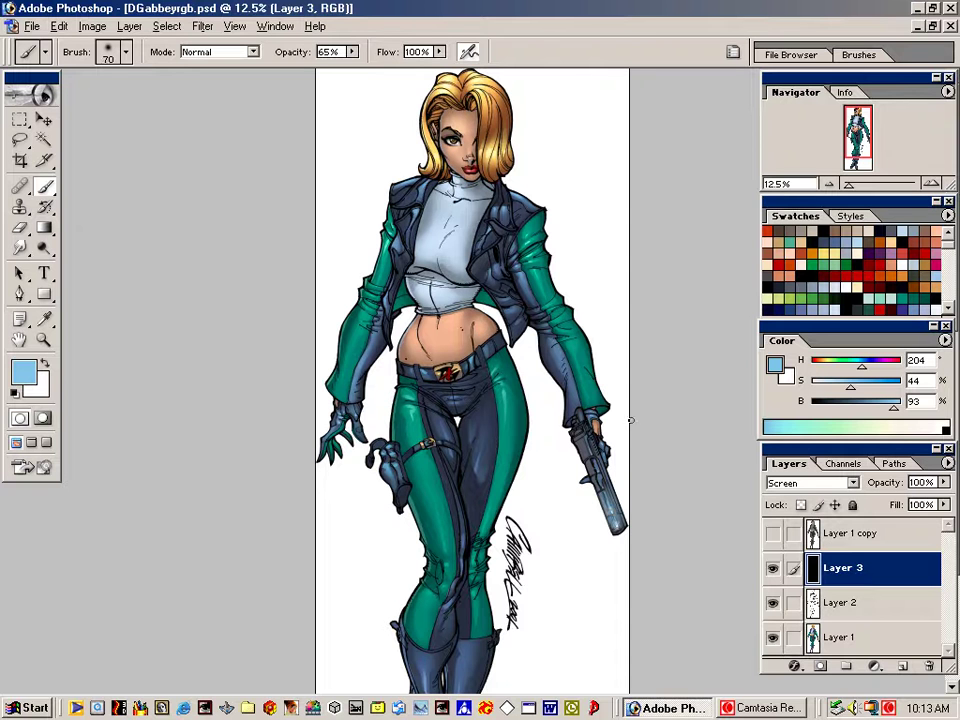
Brush soft glows with a 125 px brush at 48% opacity, mint (hue 163) on the green clothing and pale yellow (hue 50) on the hair
key(bracketright)
key(bracketright)
key(bracketright)
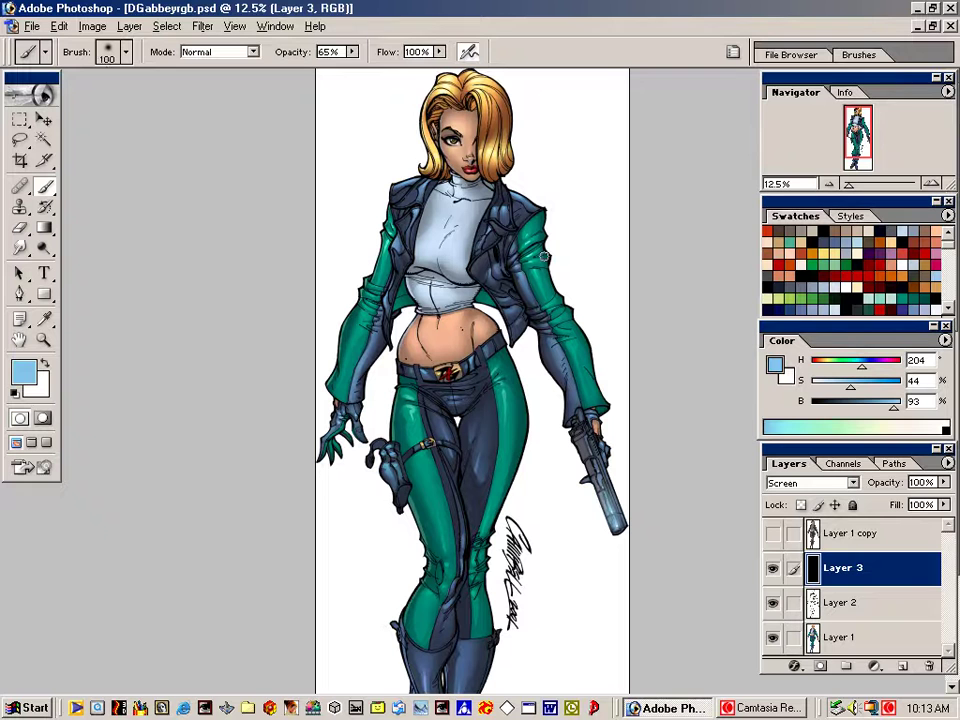
key(bracketright)
alt+click(533, 234)
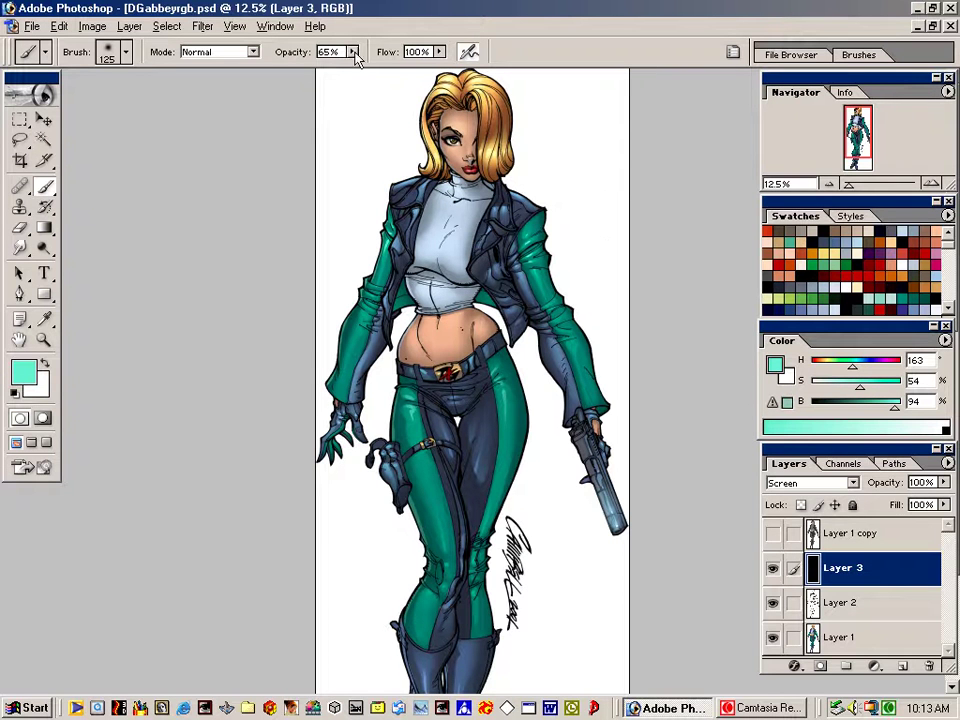
mouse_move(352, 51)
mouse_down()
mouse_move(349, 77)
mouse_move(338, 82)
mouse_up()
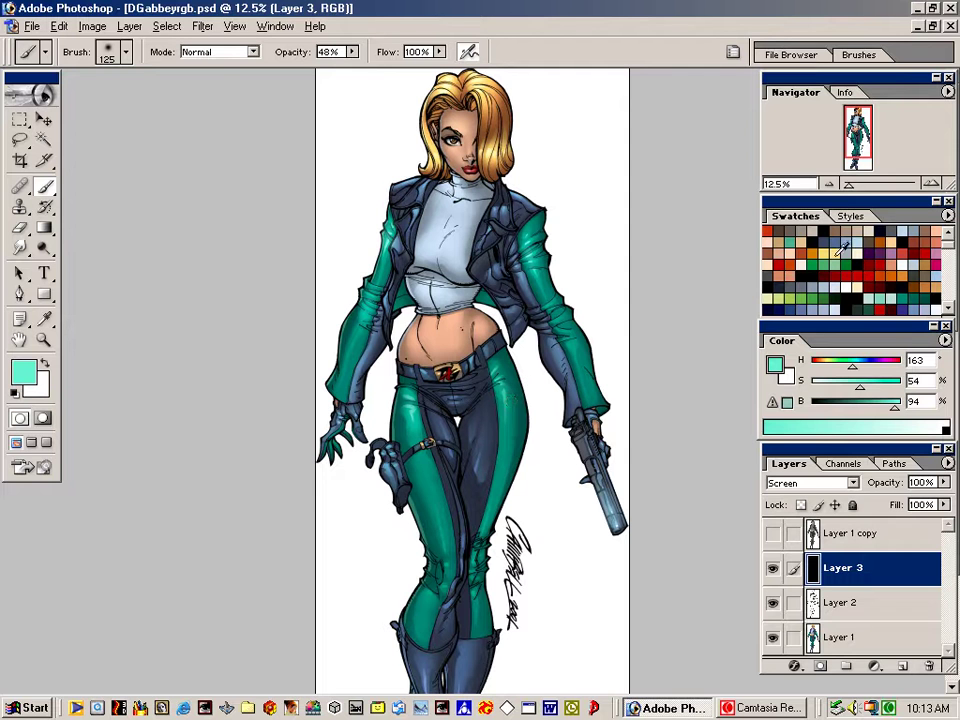
alt+click(493, 155)
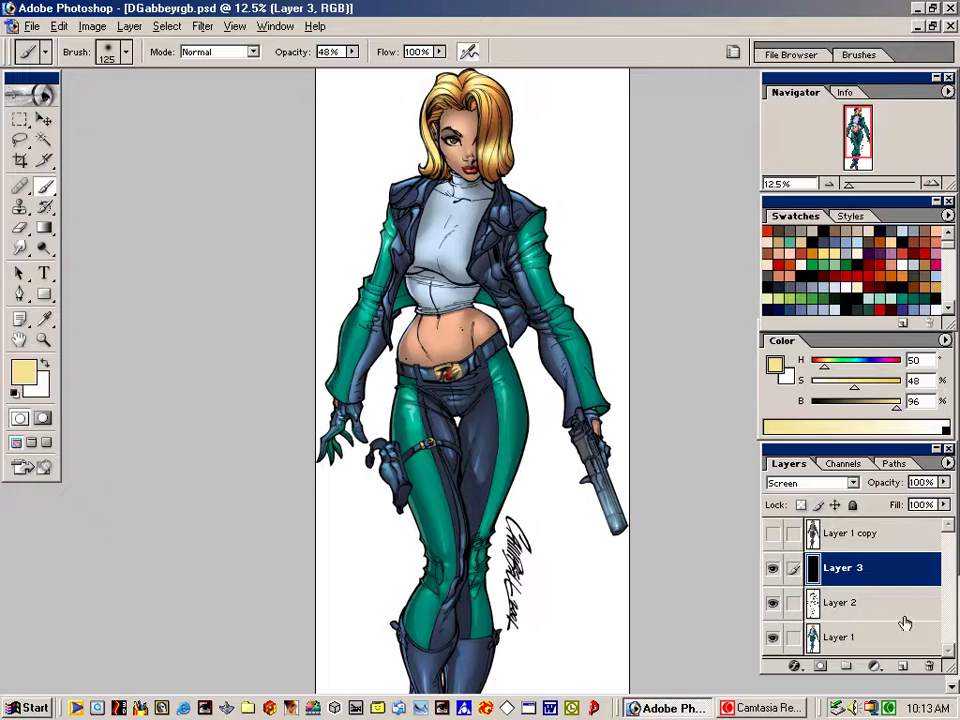
Add a new layer above the black Screen layer and lasso a thin four-pointed star over the belt buckle with 0 px feather
click(902, 666)
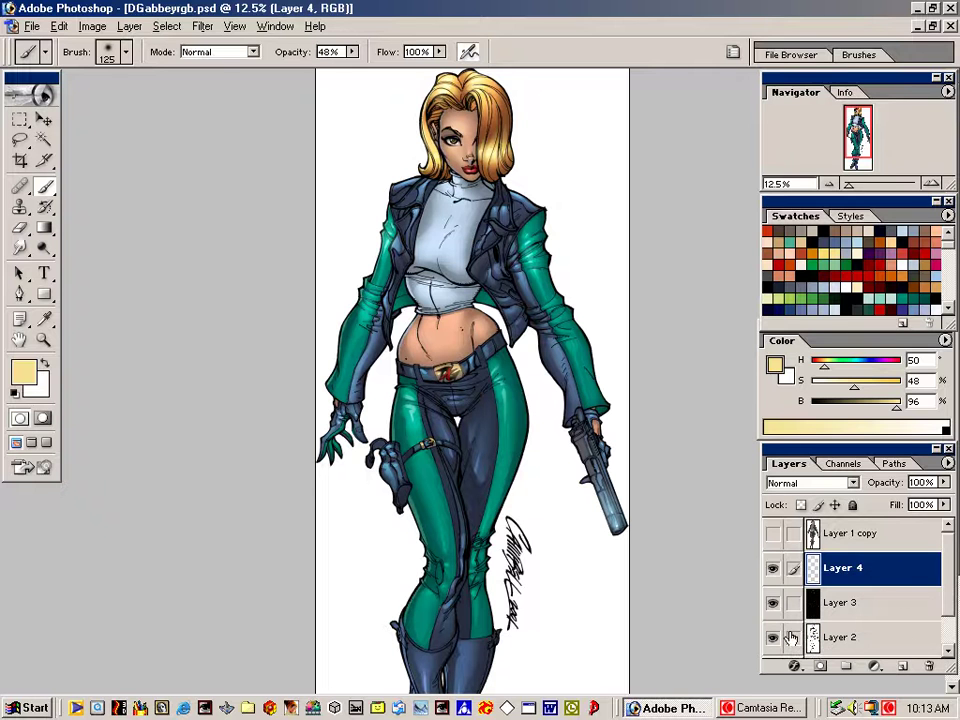
key(l)
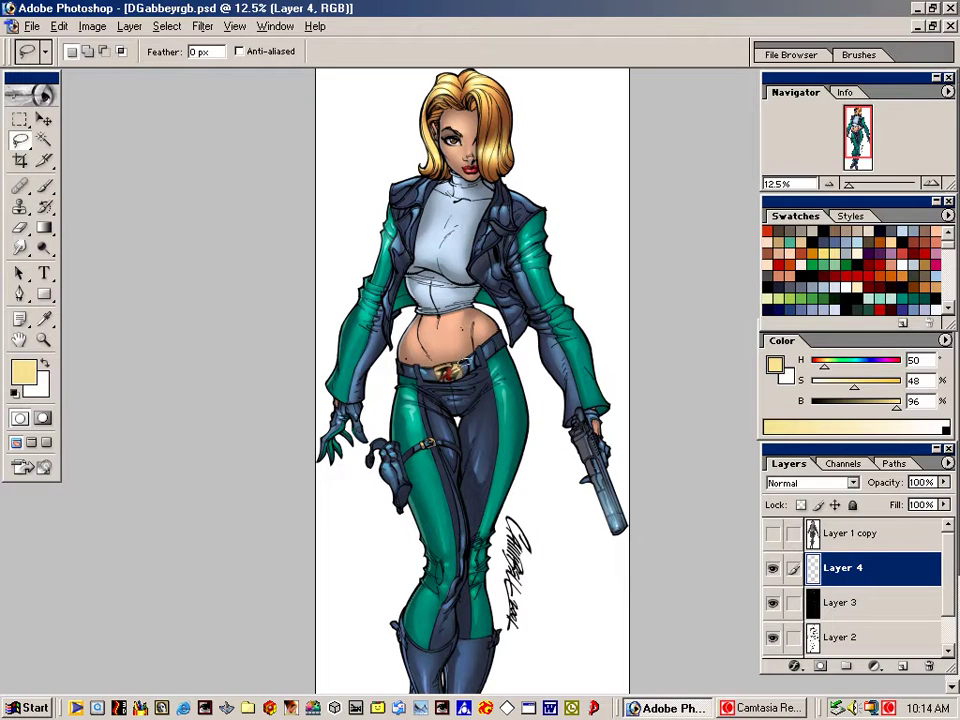
mouse_move(456, 338)
mouse_down()
mouse_move(457, 320)
mouse_move(461, 362)
mouse_up()
mouse_move(458, 350)
mouse_down()
mouse_move(465, 430)
mouse_move(450, 372)
mouse_move(513, 362)
mouse_up()
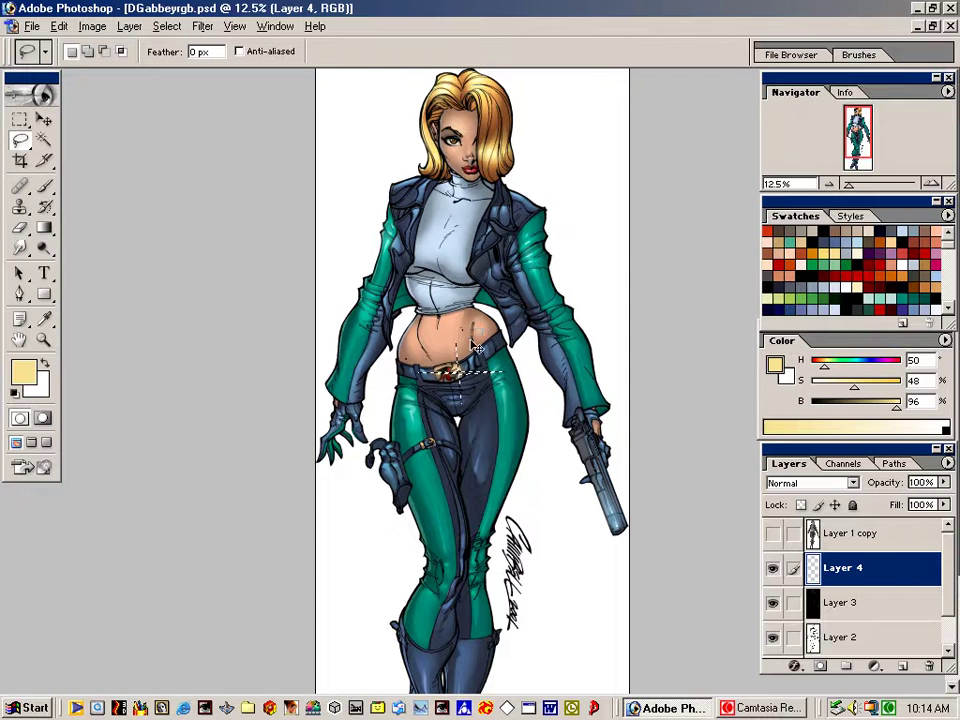
key(ctrl+d)
key(v)
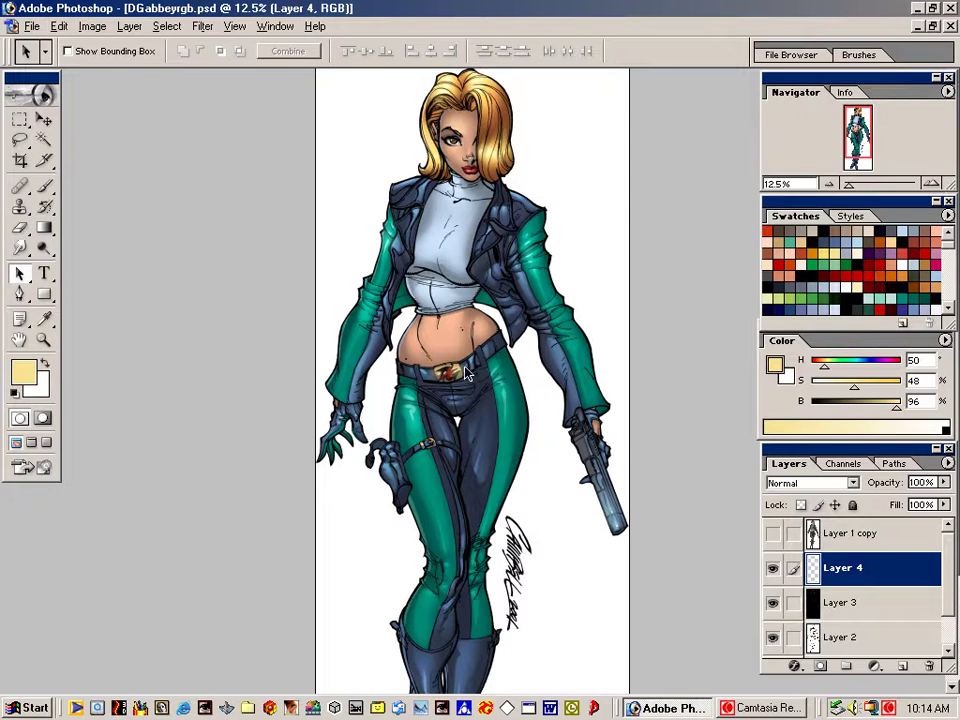
Paint the star-shaped sparkle on the belt buckle in pale yellow with a 300 px brush at 48% opacity
click(44, 186)
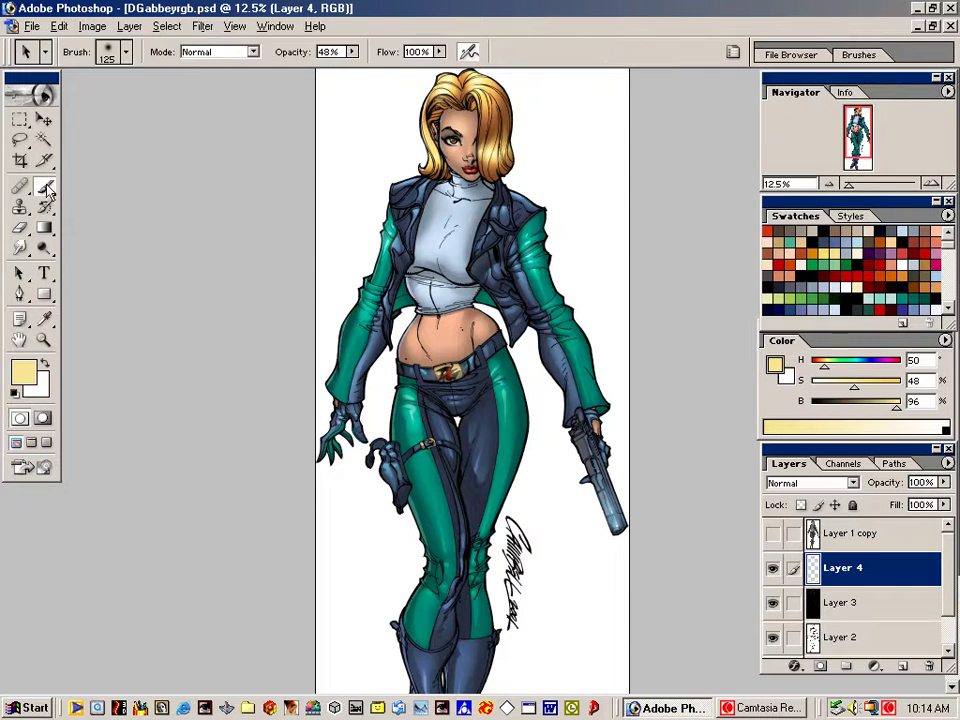
key(bracketright)
key(bracketright)
key(bracketright)
key(bracketright)
key(bracketright)
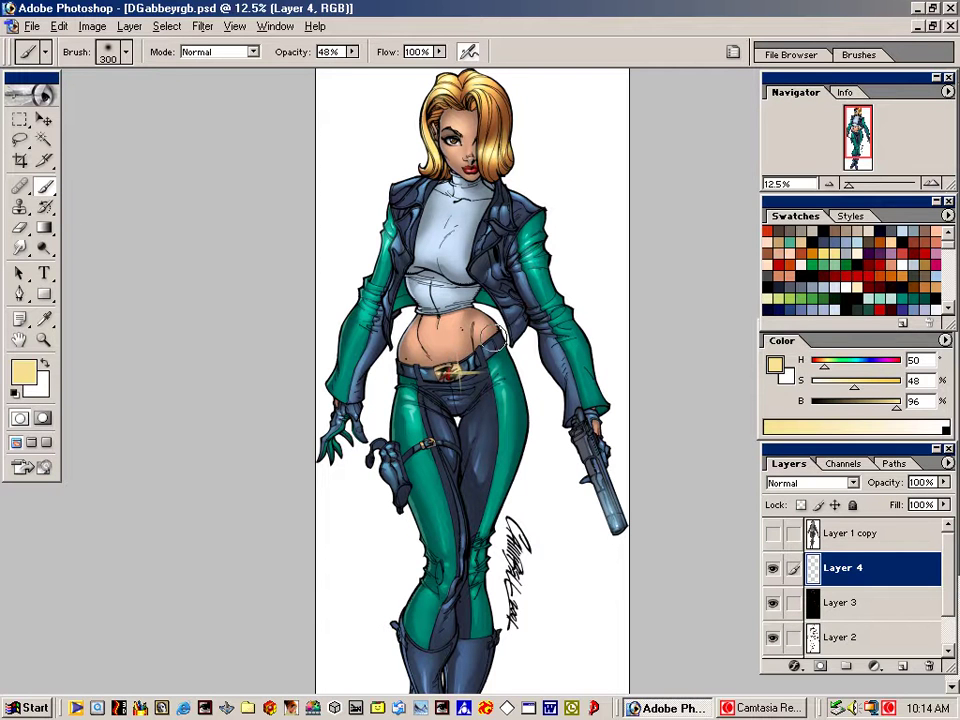
Set the sparkle layer to Screen and brighten the sparkle's centre in lighter yellow (hue 61, 36% saturation, 96% brightness) with a 200 px brush
click(820, 482)
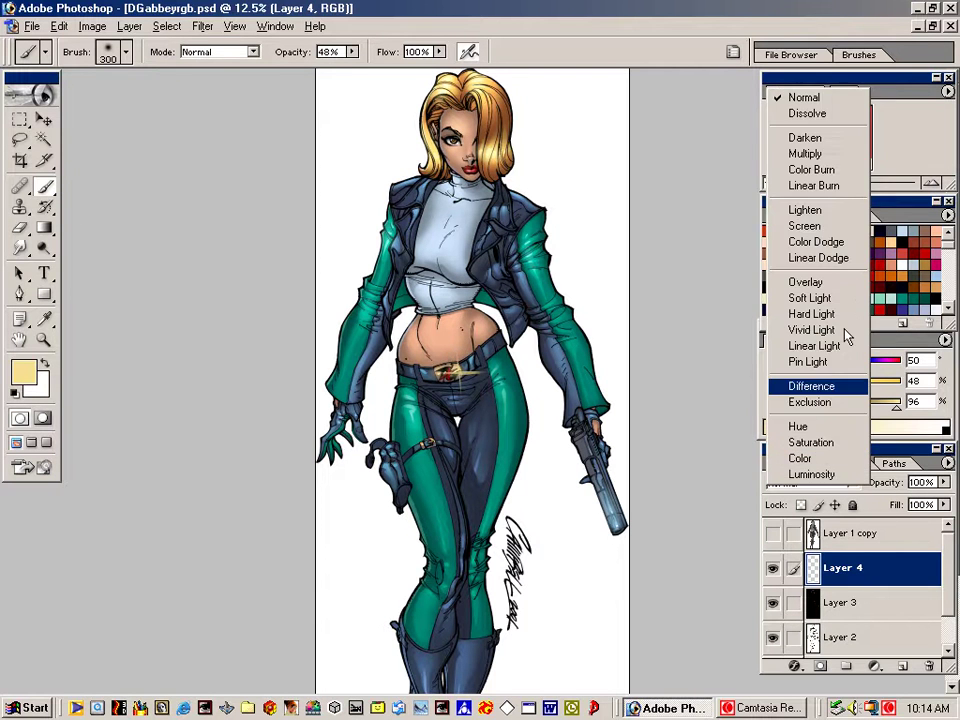
click(832, 227)
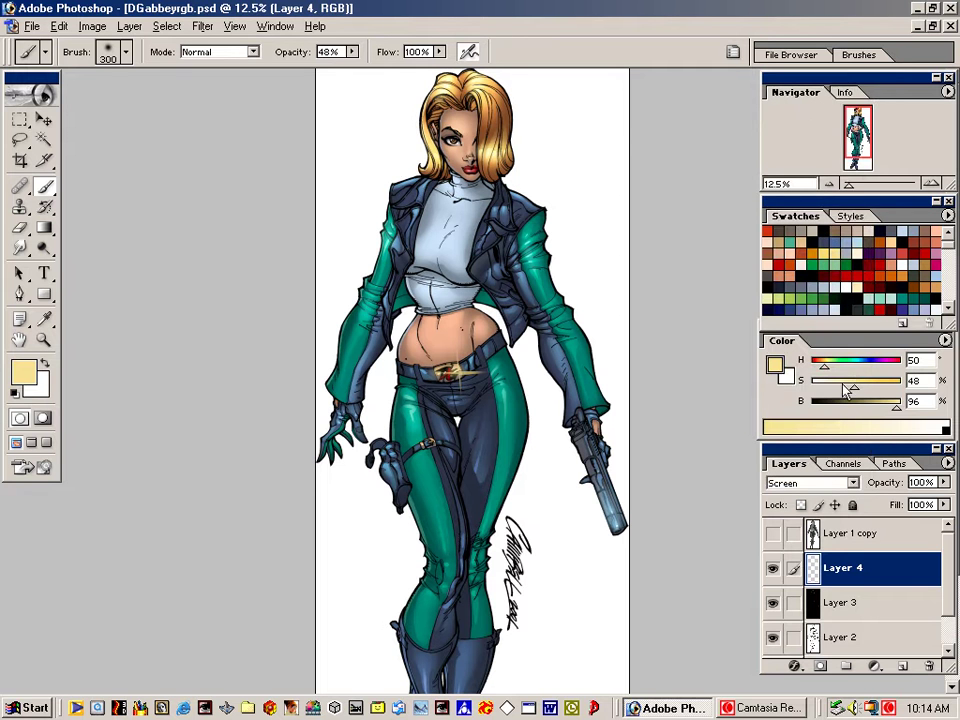
drag(854, 387, 828, 369)
key(bracketleft)
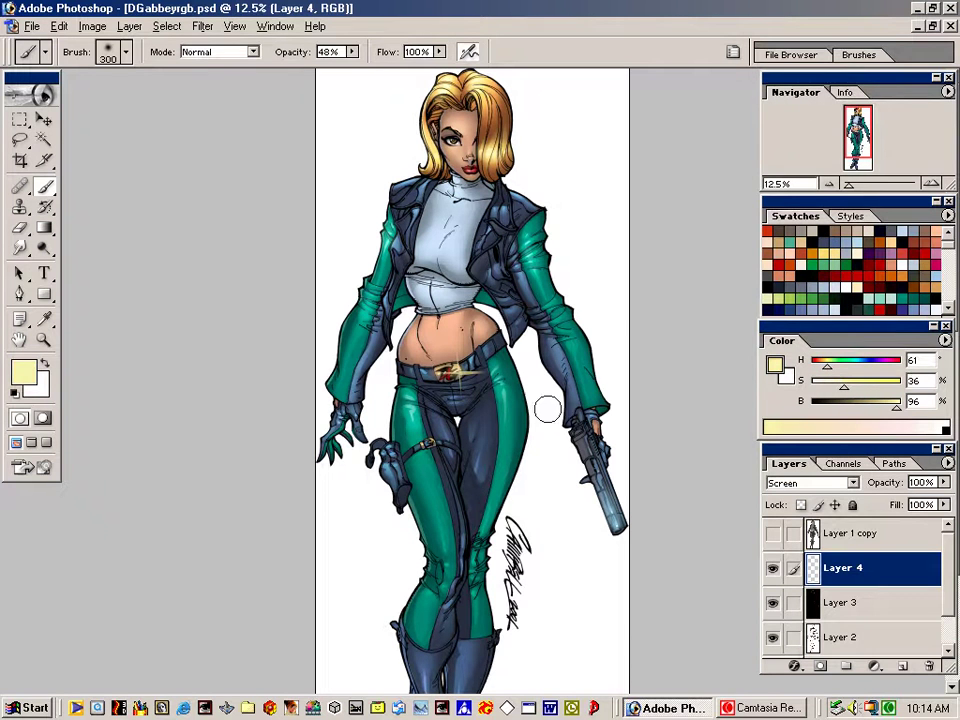
click(455, 372)
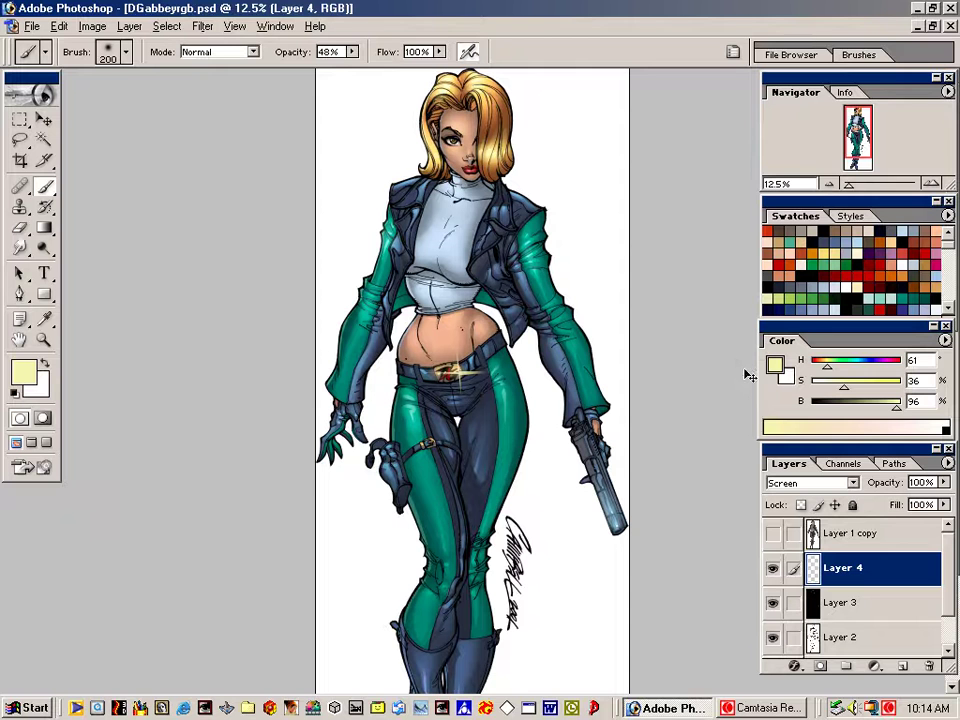
Add a small glow at the centre of the buckle sparkle with the brush reduced to 100 px
key(v)
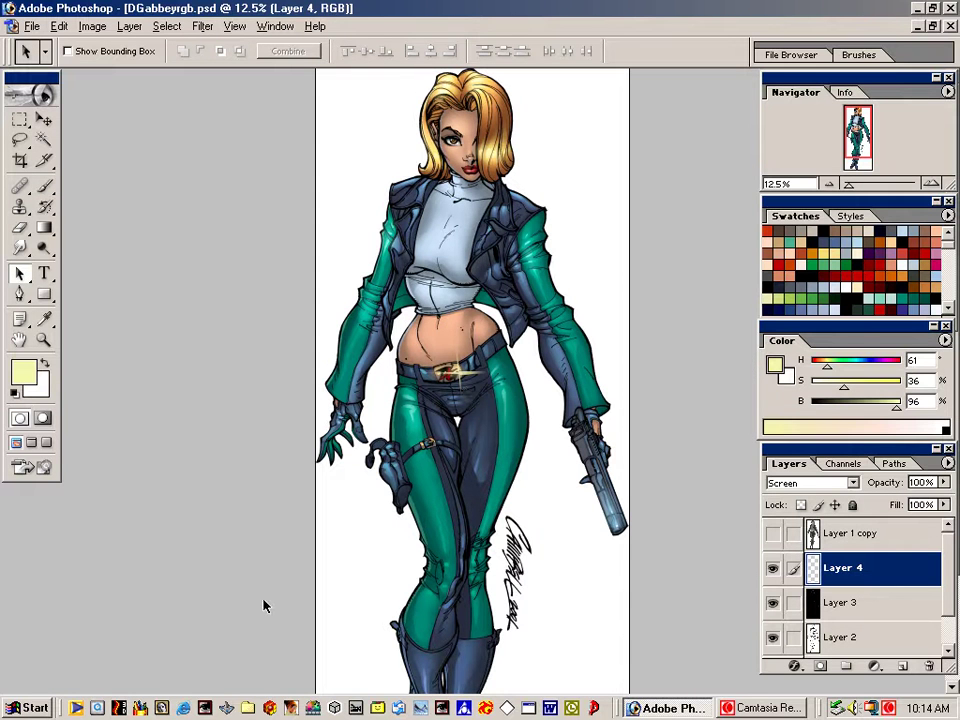
key(b)
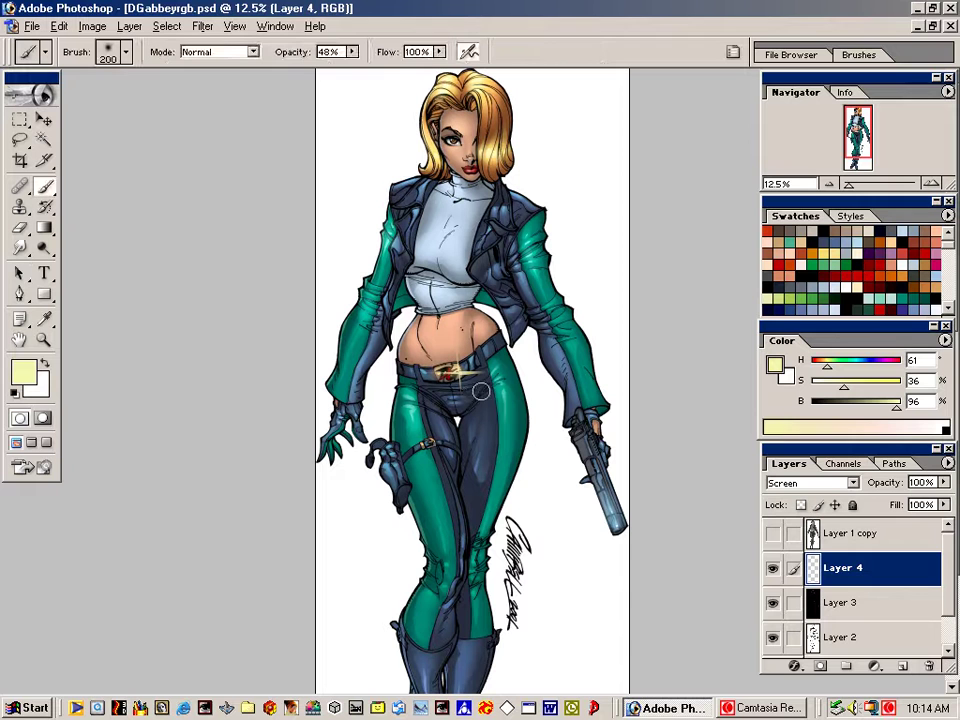
key(bracketleft)
key(bracketleft)
key(bracketleft)
key(bracketleft)
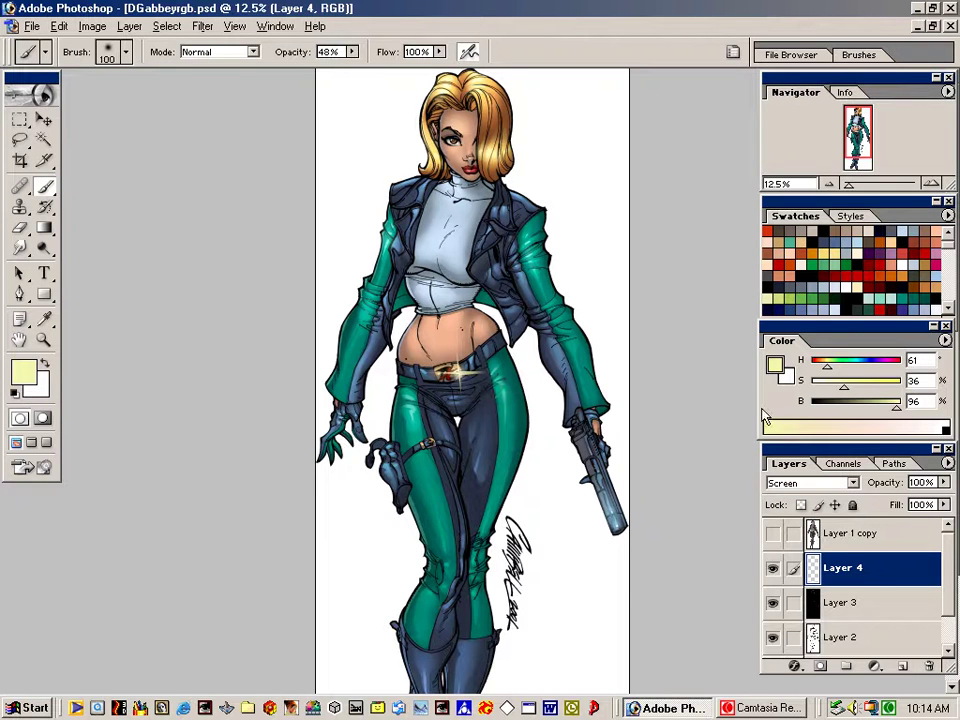
Try to stretch the buckle sparkle's horizontal ray toward the hip with the 30 px Smudge tool at 100% strength
key(ctrl+plus)
key(ctrl+plus)
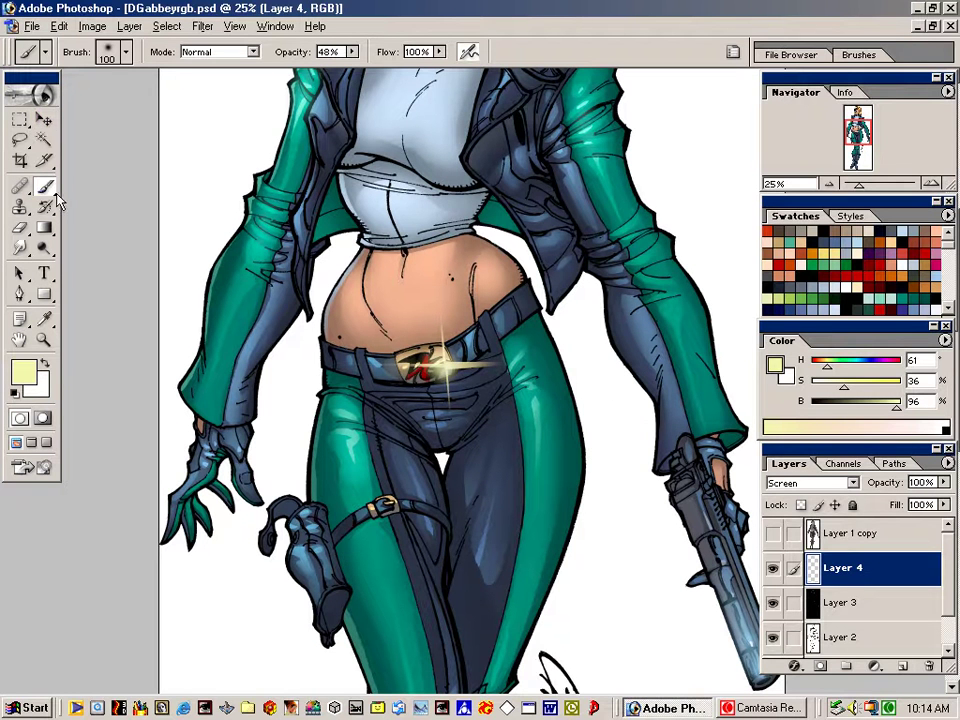
click(24, 248)
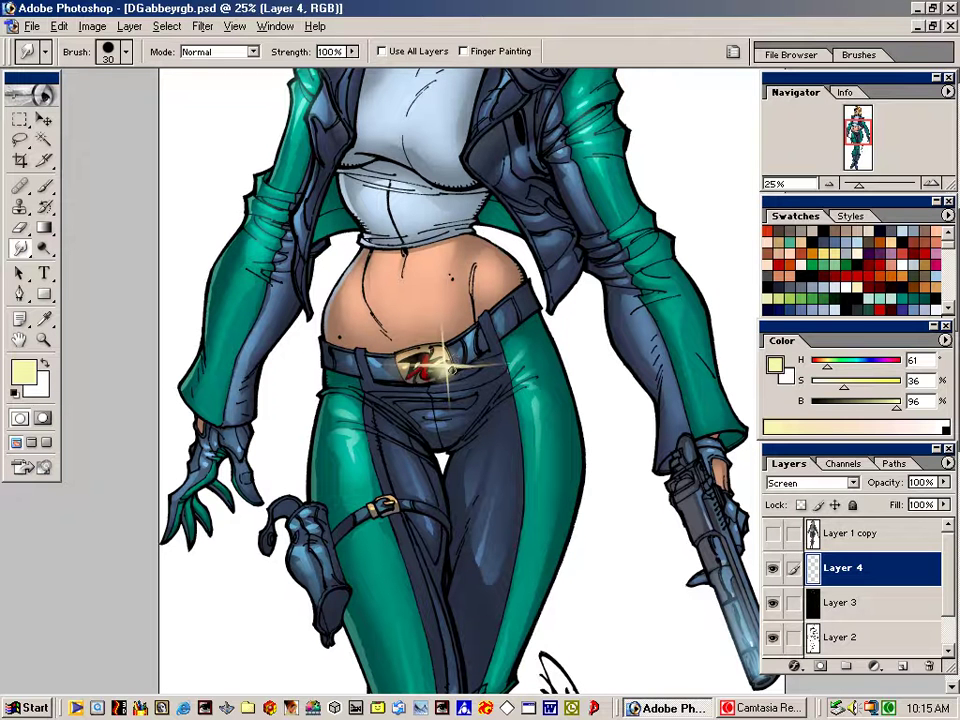
drag(459, 371, 506, 366)
mouse_move(476, 369)
mouse_down()
mouse_move(521, 365)
mouse_move(525, 346)
mouse_up()
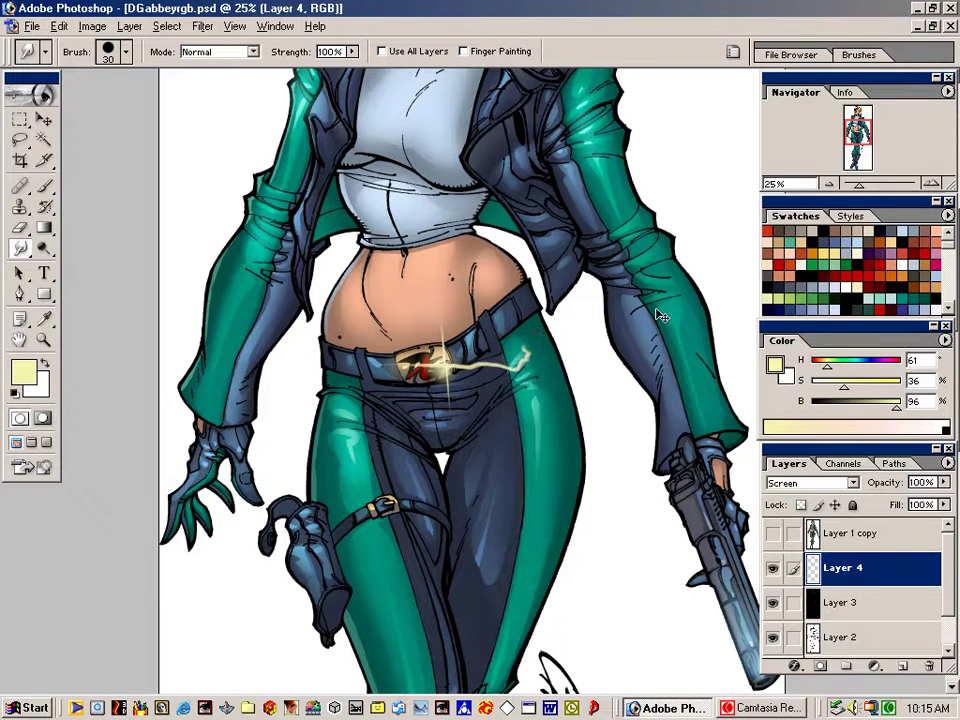
key(ctrl+z)
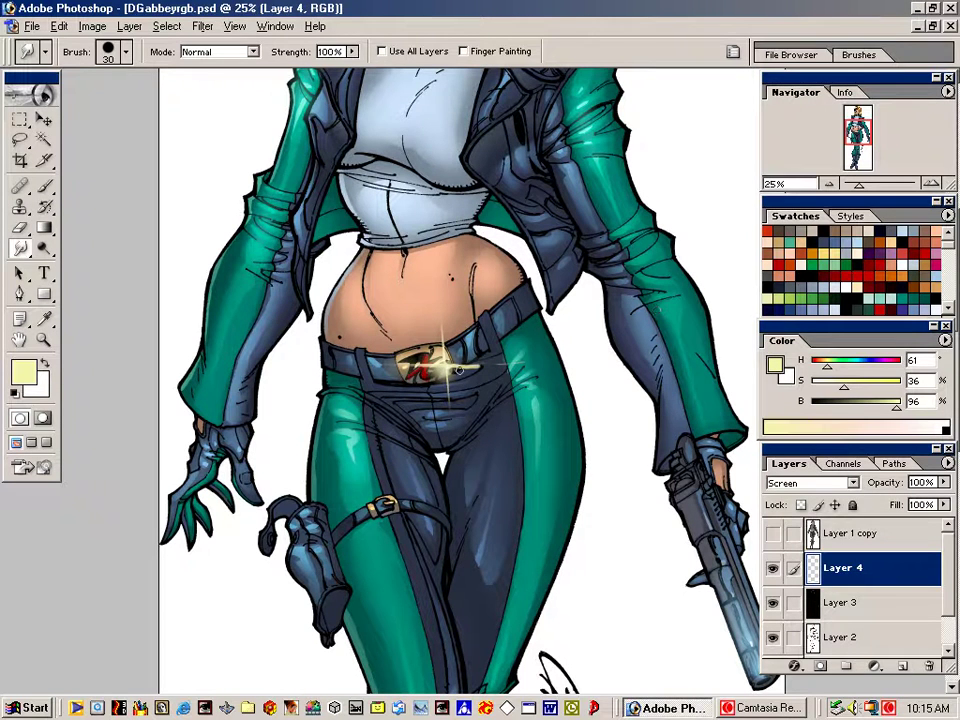
drag(477, 370, 482, 367)
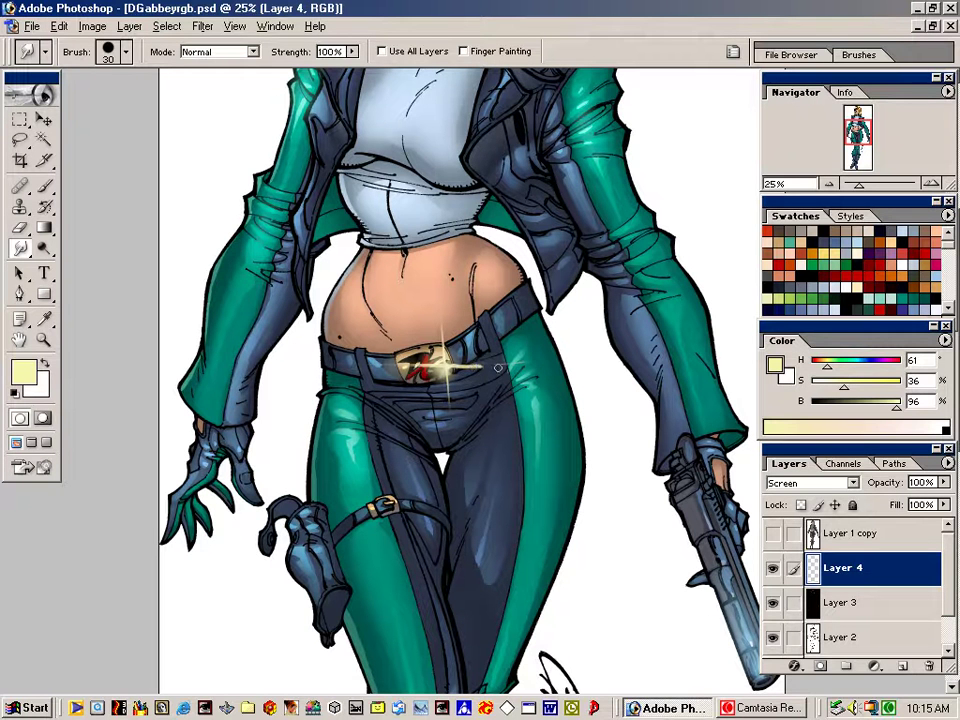
drag(472, 367, 519, 368)
drag(473, 372, 497, 358)
Erase the whole sparkle from the belt buckle on Layer 4 with the eraser enlarged to 80 px
click(20, 228)
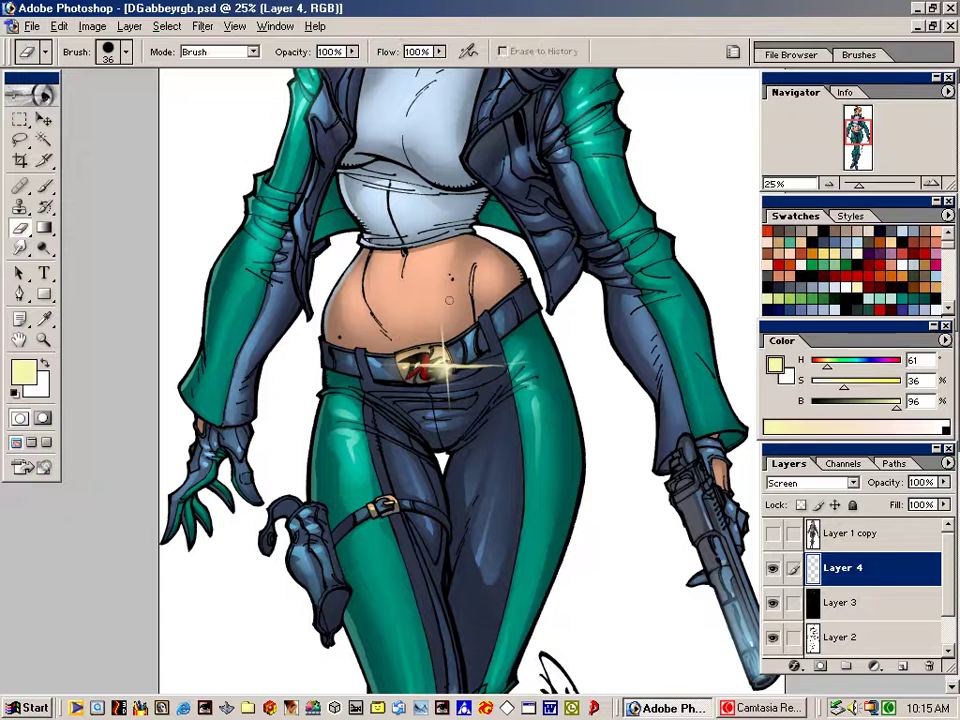
drag(428, 373, 441, 395)
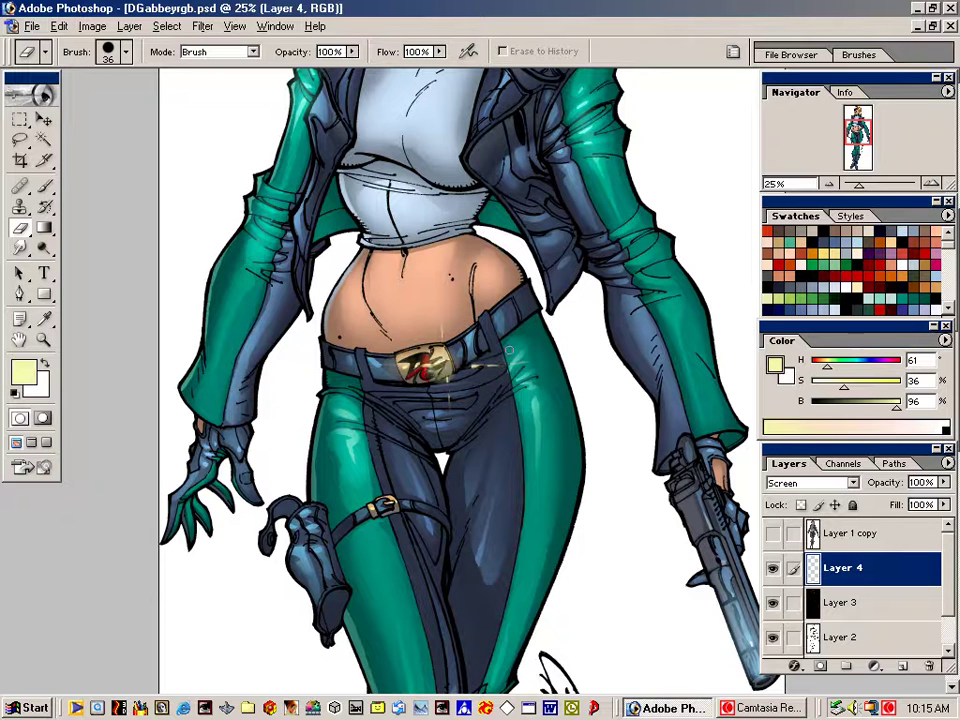
key(bracketright)
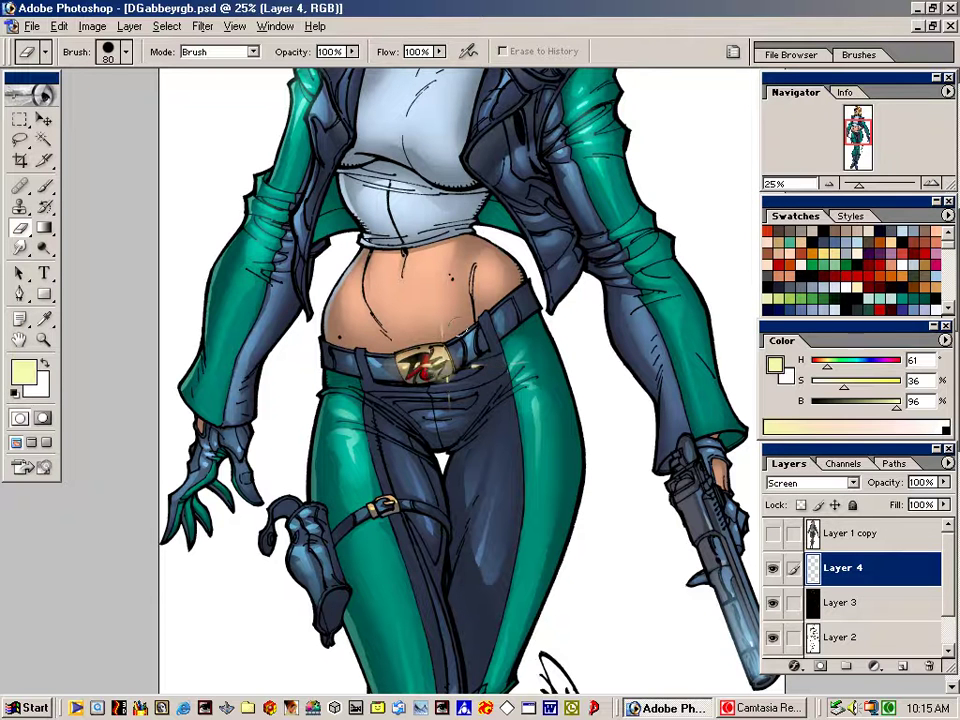
key(bracketright)
key(bracketright)
key(bracketright)
key(bracketright)
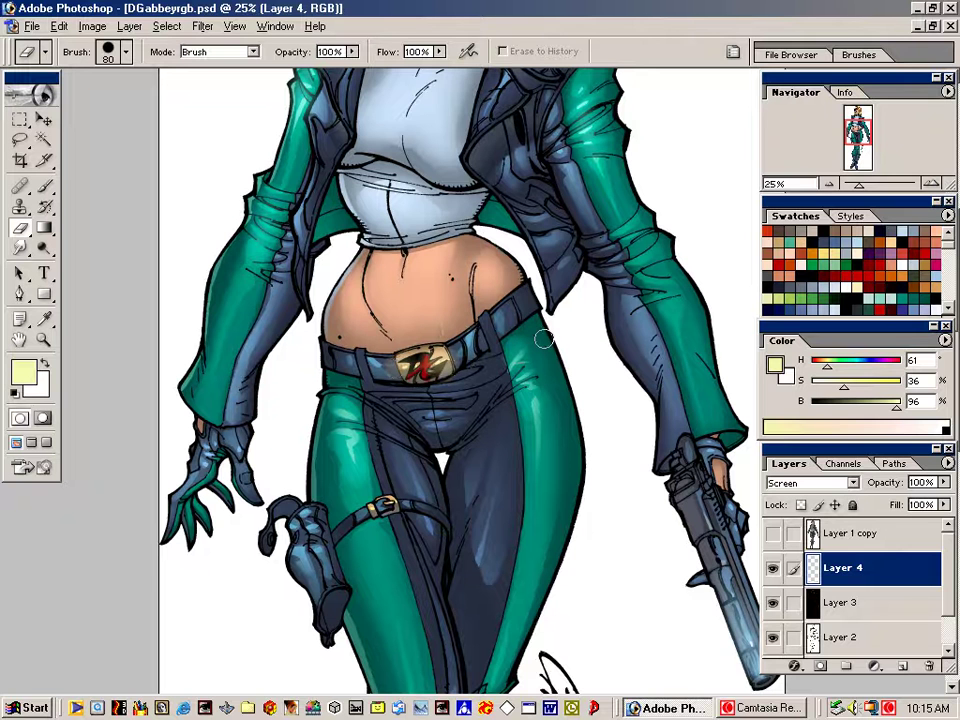
Lasso a new thin four-pointed star over the belt buckle with 0 px feather and hide the selection edges
key(l)
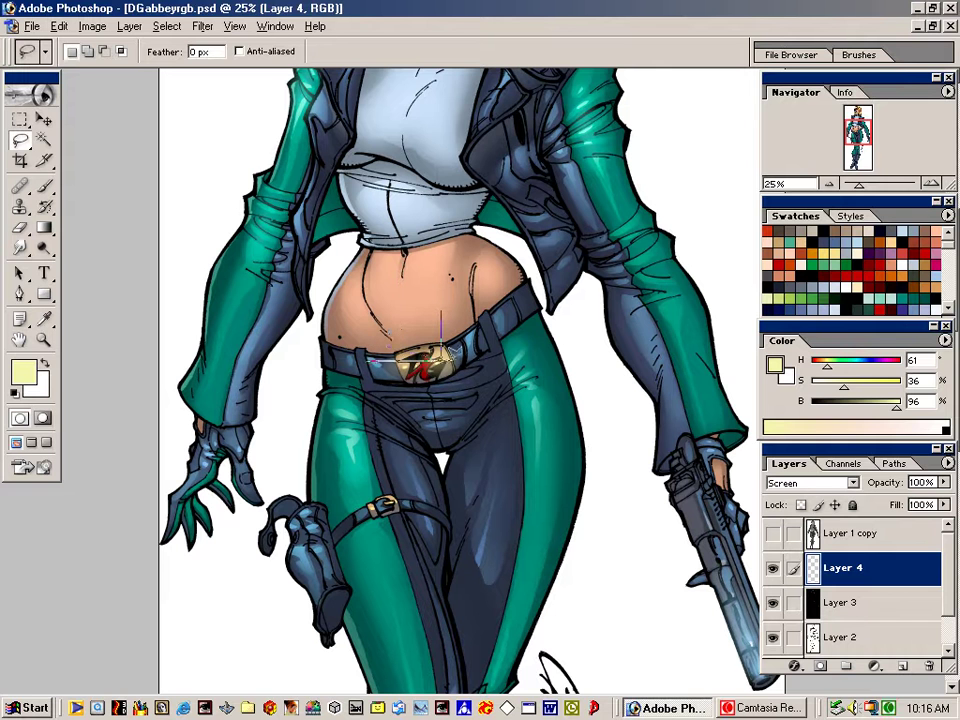
alt+click(440, 362)
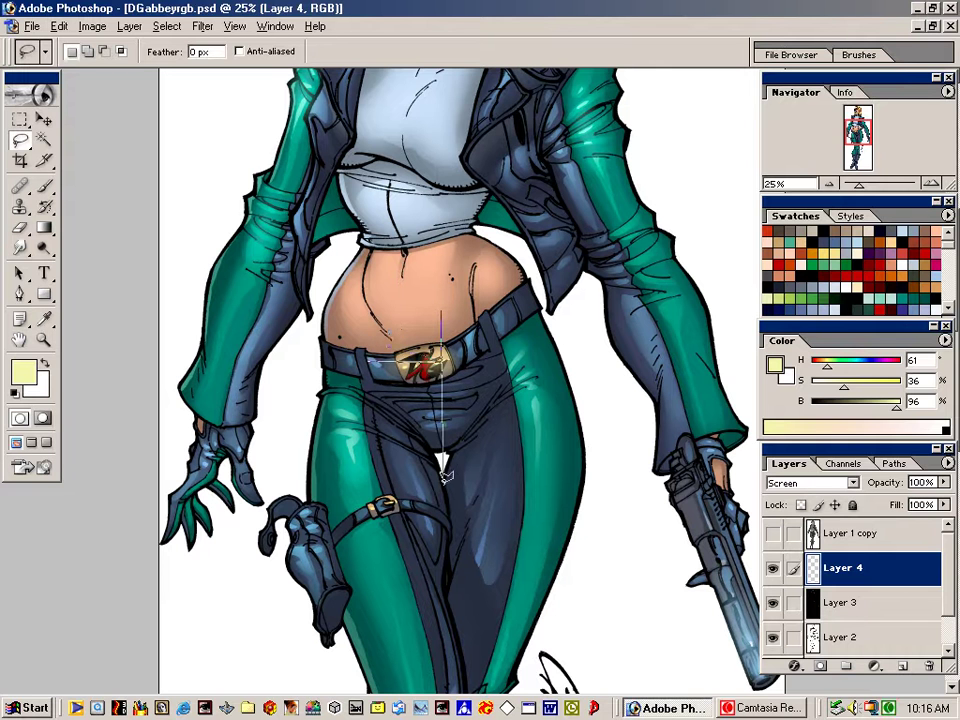
alt+click(445, 456)
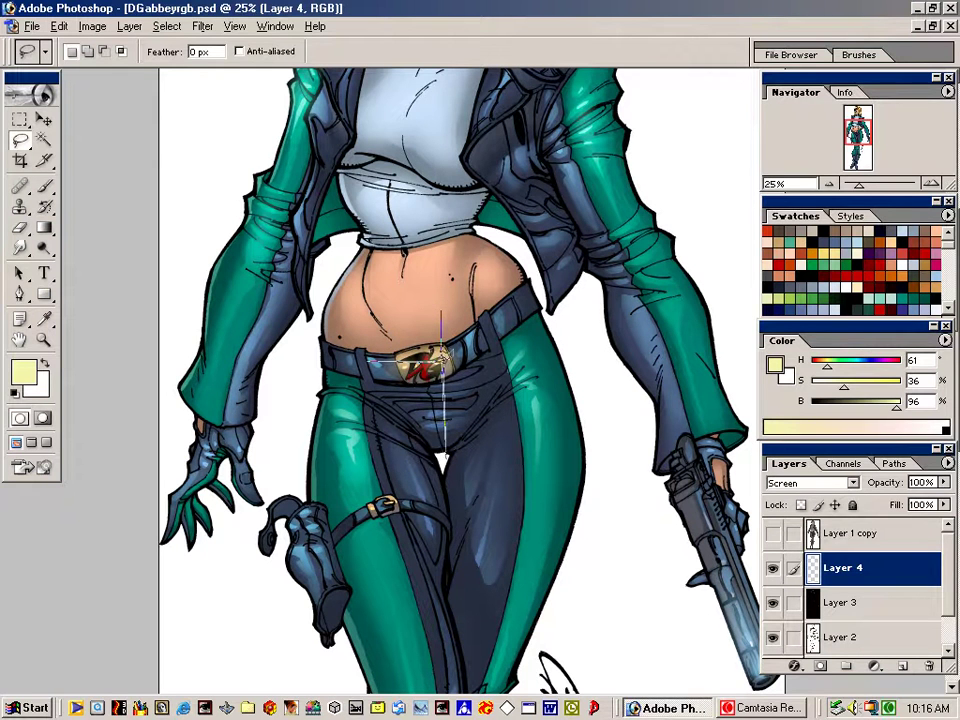
alt+click(443, 363)
alt+click(539, 362)
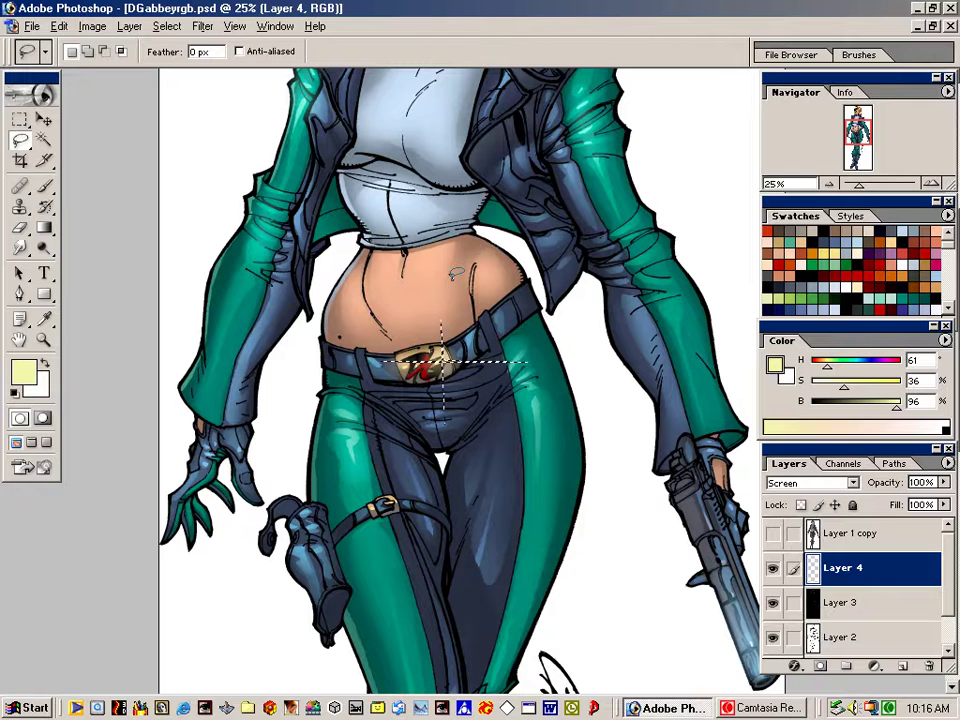
key(ctrl+d)
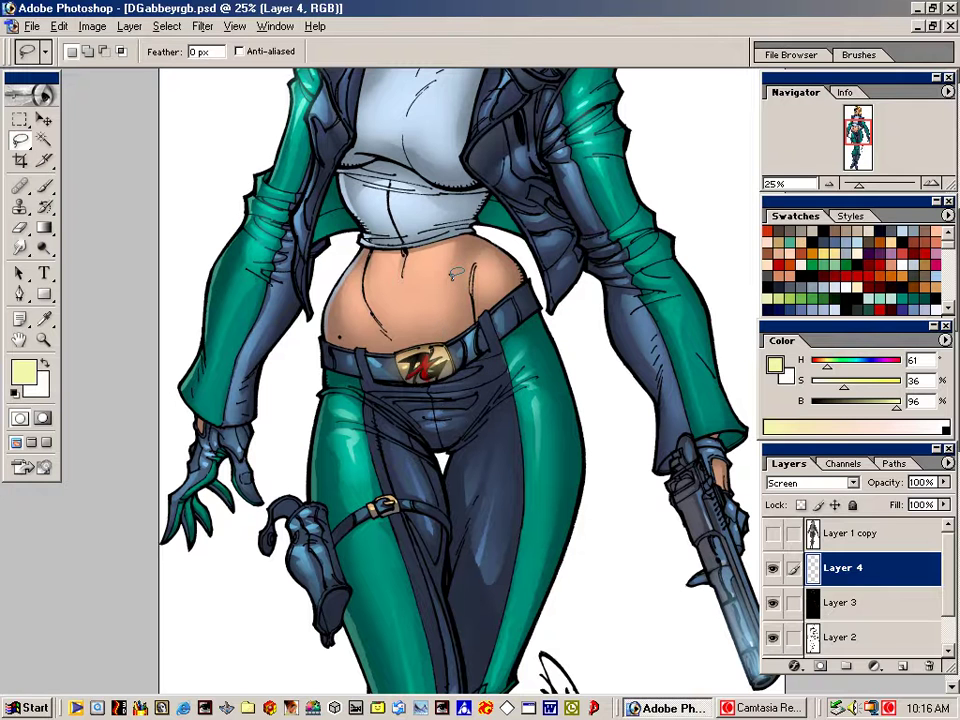
key(v)
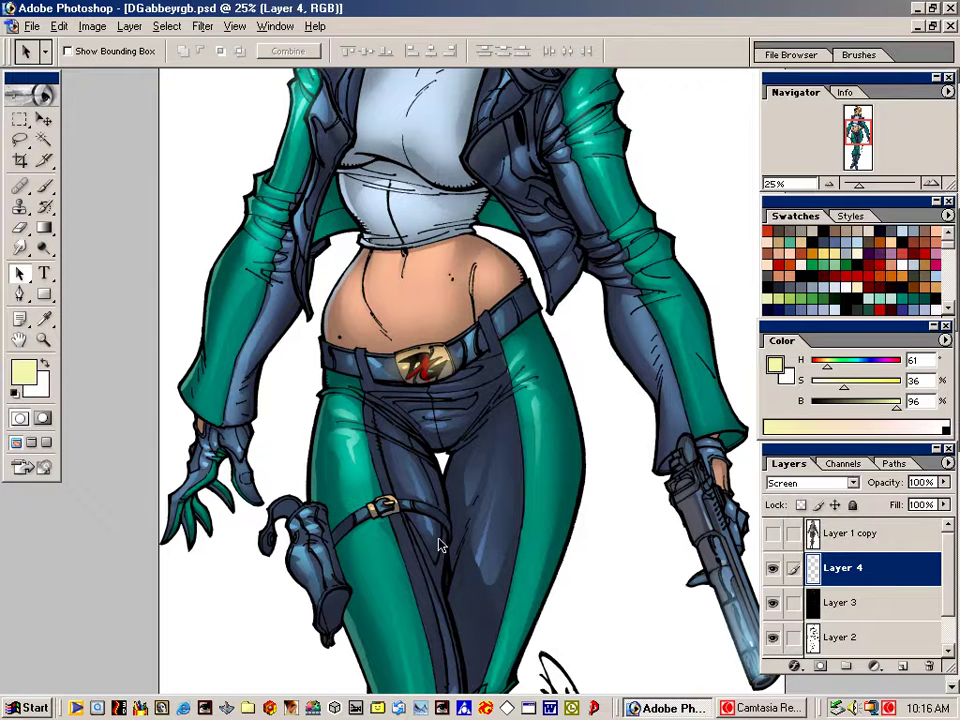
Paint the star's centre and rays in warm yellow (hue 54, 52% saturation, 96% brightness) with a 175 px brush at 48% opacity
click(858, 387)
click(825, 367)
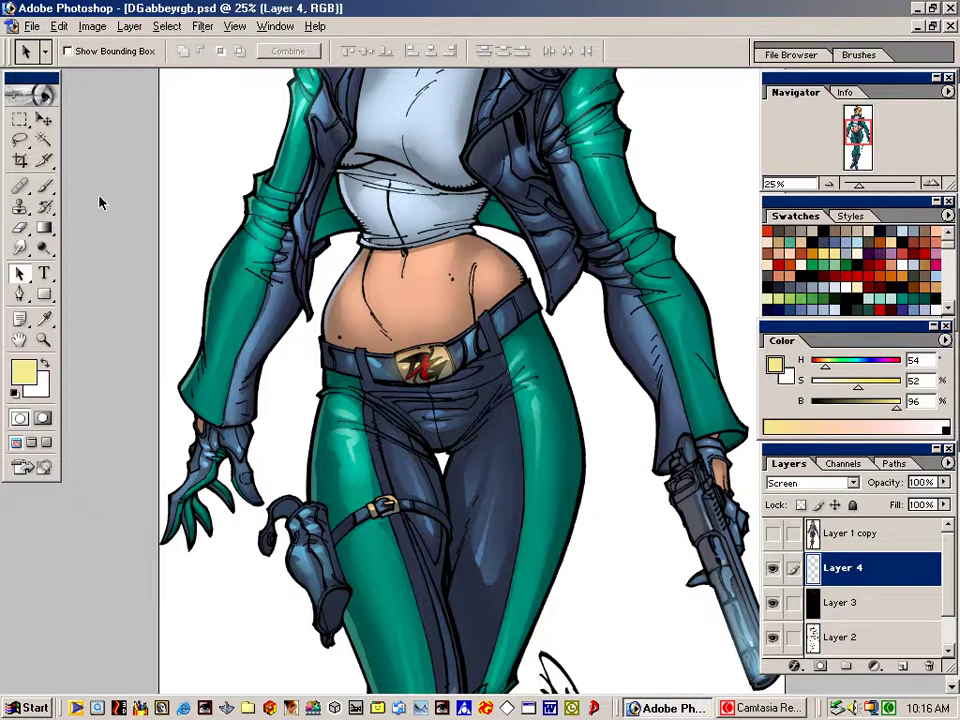
click(43, 186)
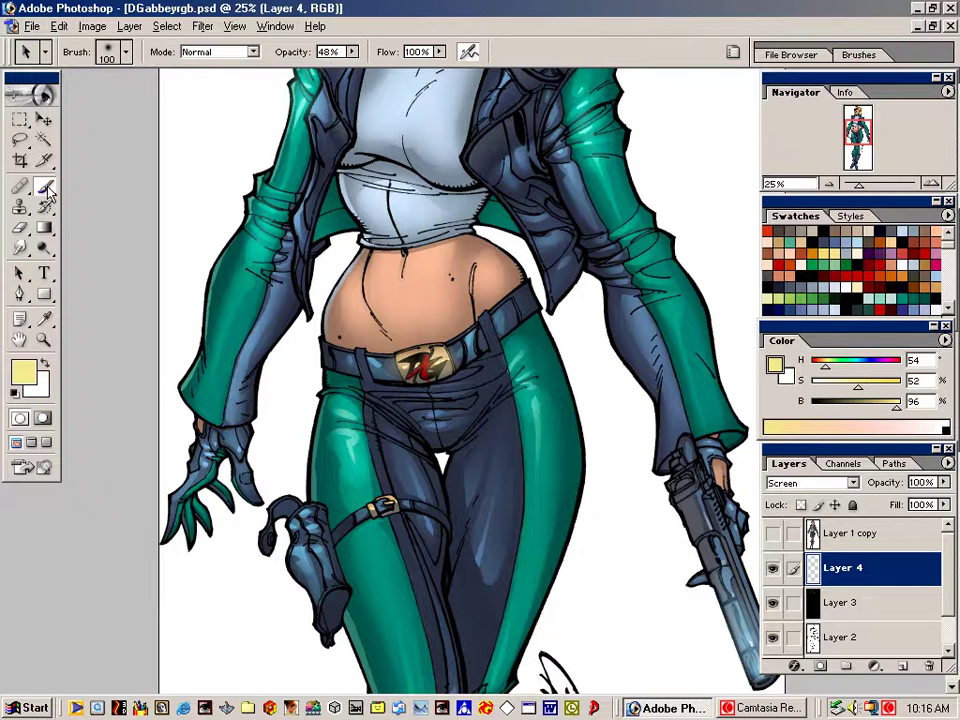
key(bracketright)
click(445, 358)
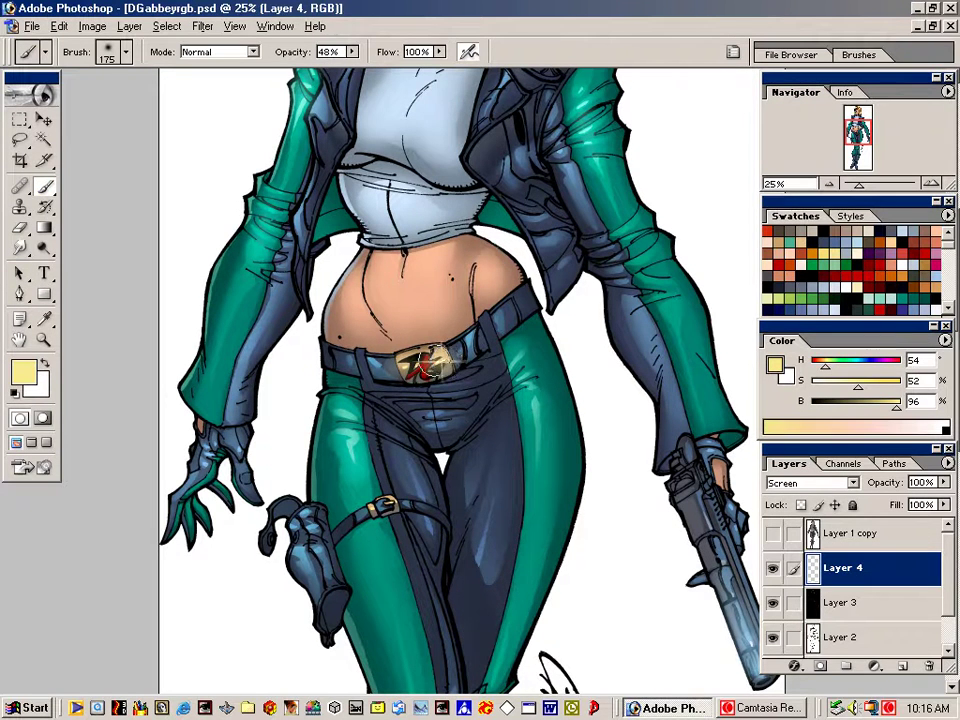
drag(438, 361, 441, 299)
drag(449, 361, 523, 358)
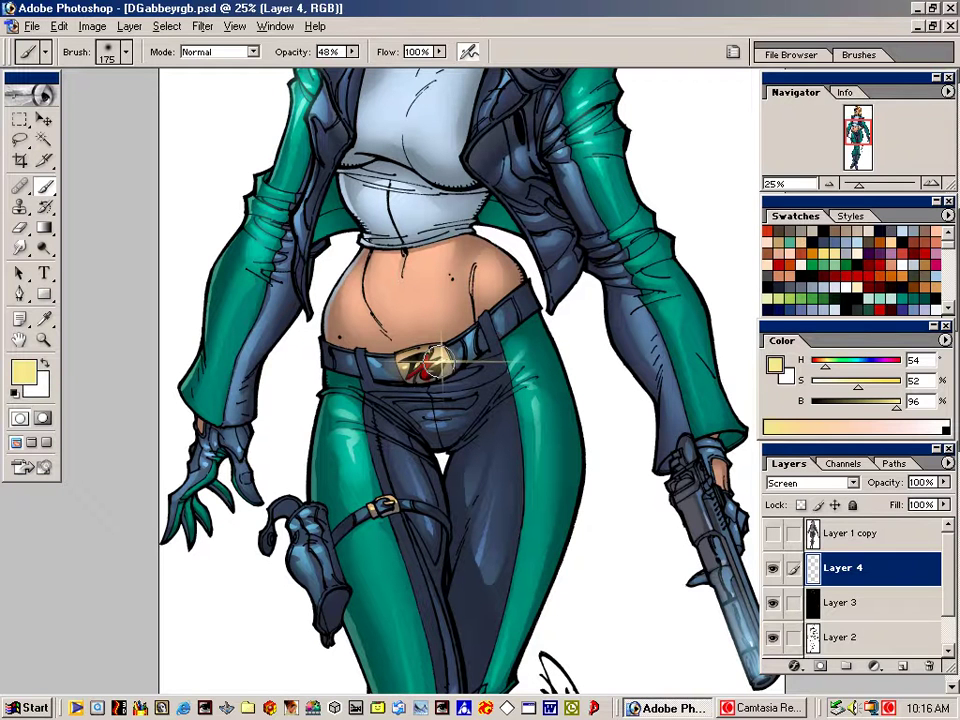
Switch the paint colour to white and brighten the sparkle's centre with the brush reduced to 70 px
key(bracketleft)
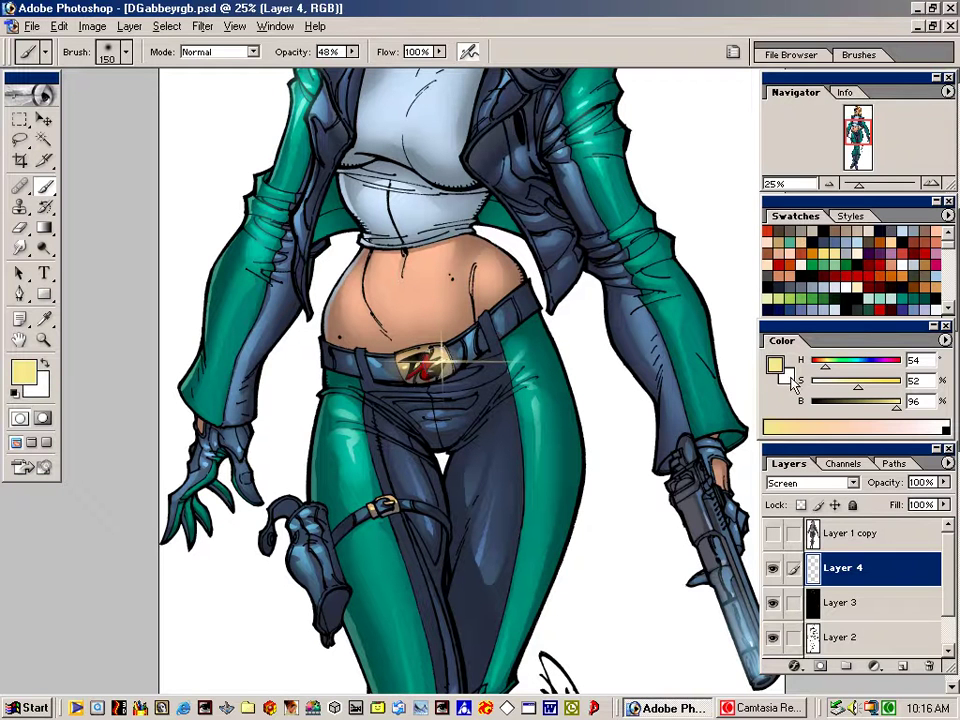
key(x)
key(bracketleft)
key(bracketleft)
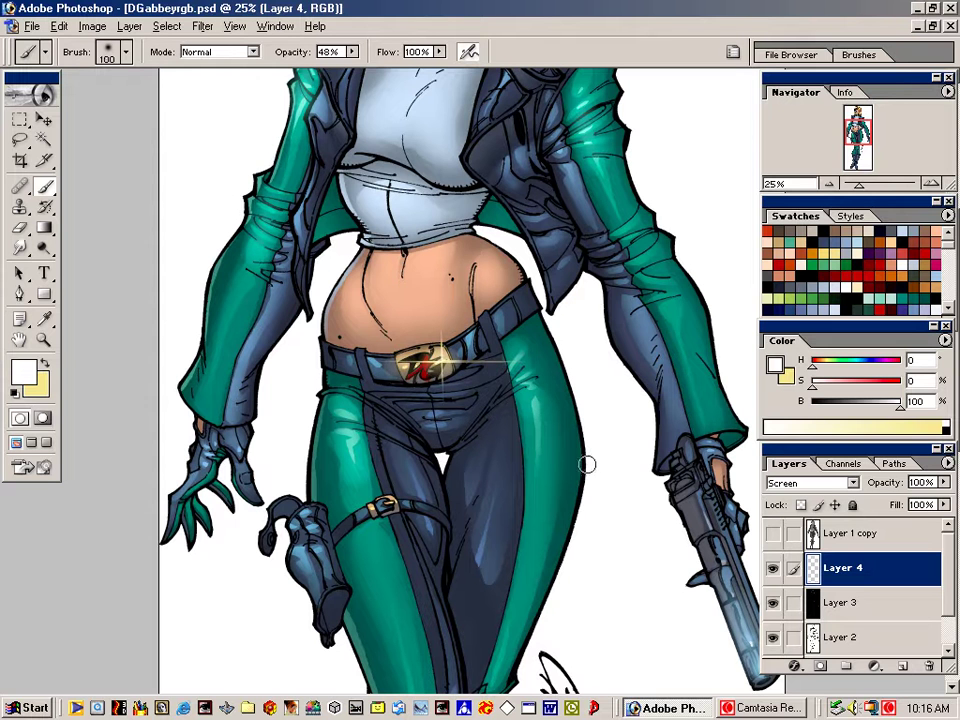
key(bracketleft)
Try recolouring the sparkle with Hue/Saturation, using a hue shift of +42 and Colorize at hue 225, saturation 100
key(ctrl+u)
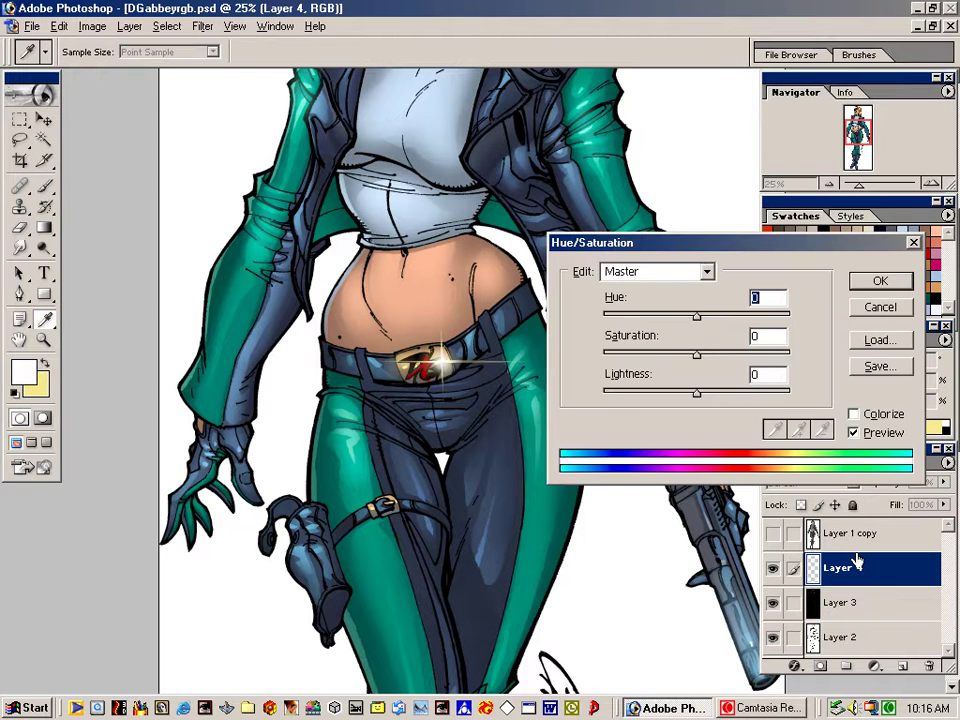
drag(697, 316, 734, 318)
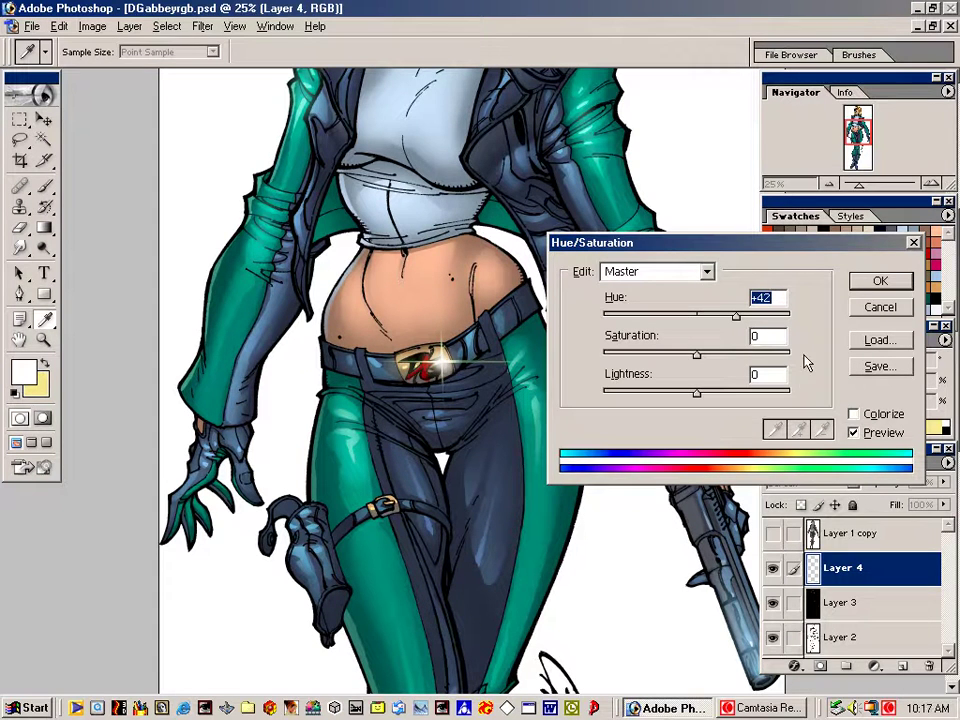
click(860, 420)
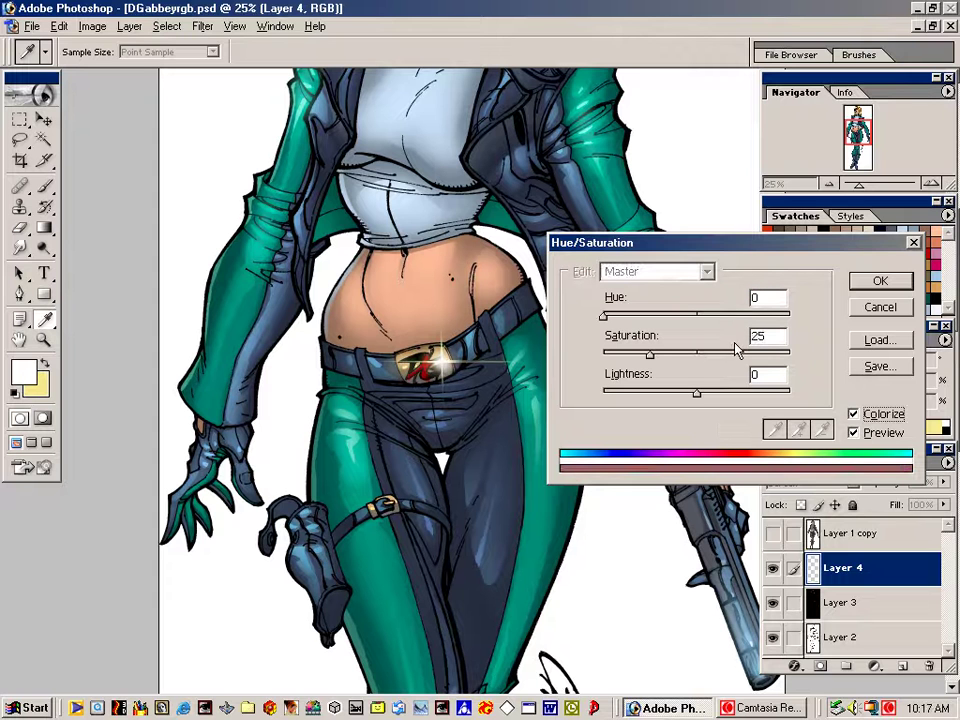
drag(686, 356, 840, 356)
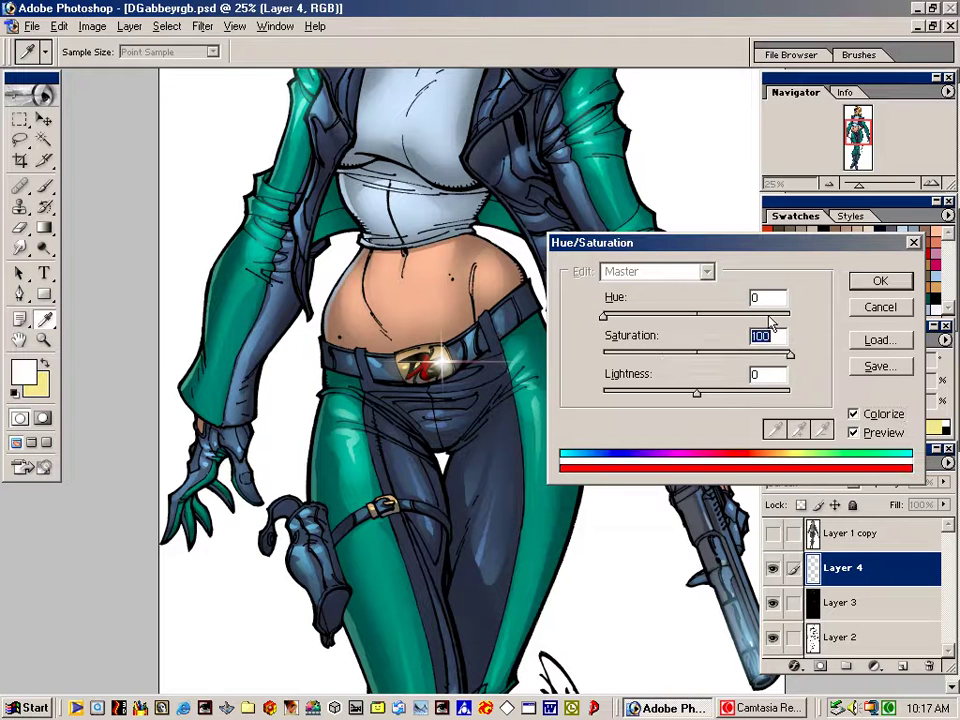
drag(605, 318, 690, 322)
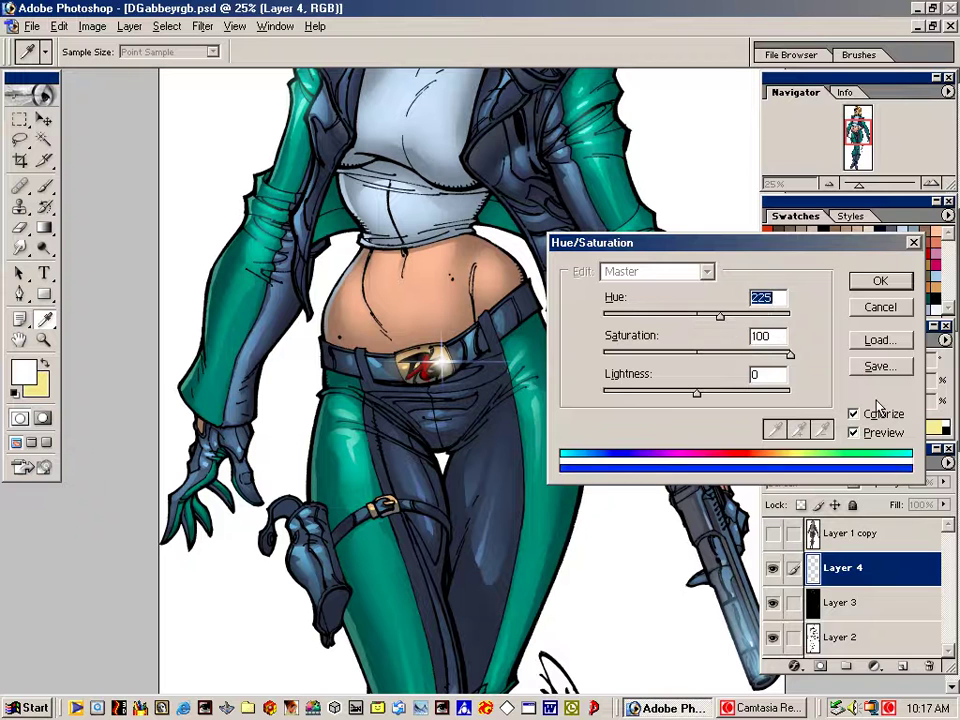
click(880, 307)
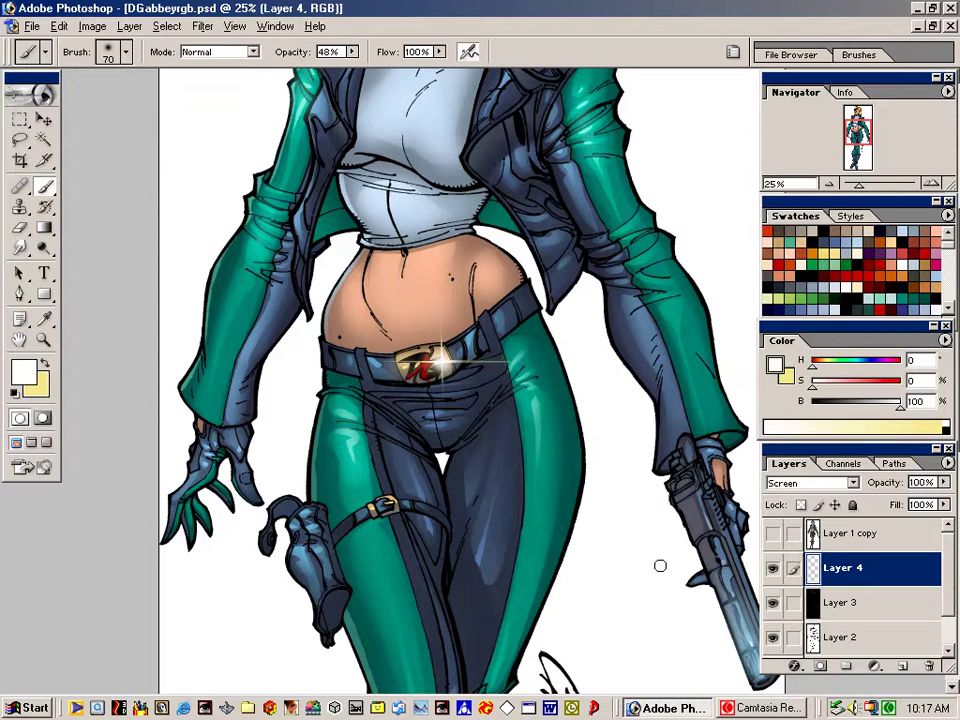
Hide the panels and examine the finished character full screen on black, as a whole and close up from belt to face
key(ctrl+minus)
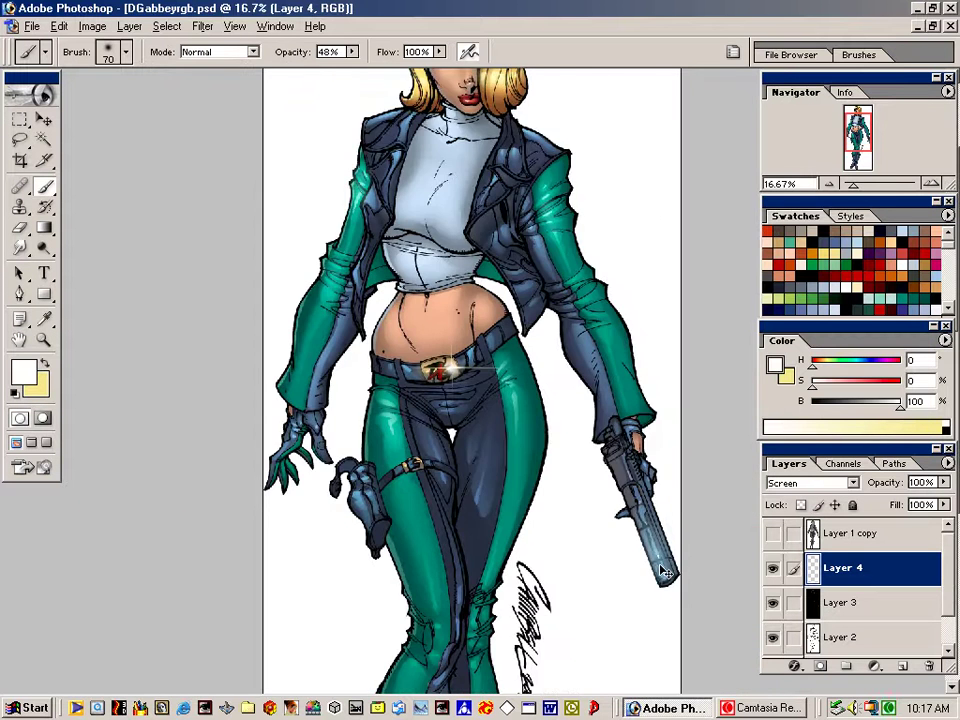
key(ctrl+minus)
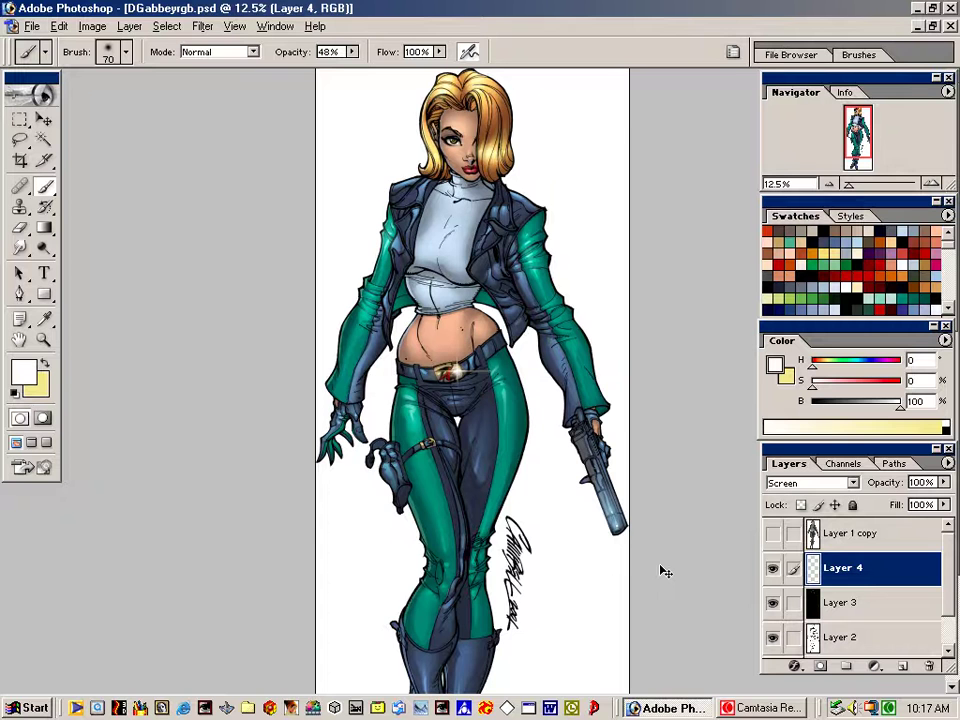
key(ctrl+minus)
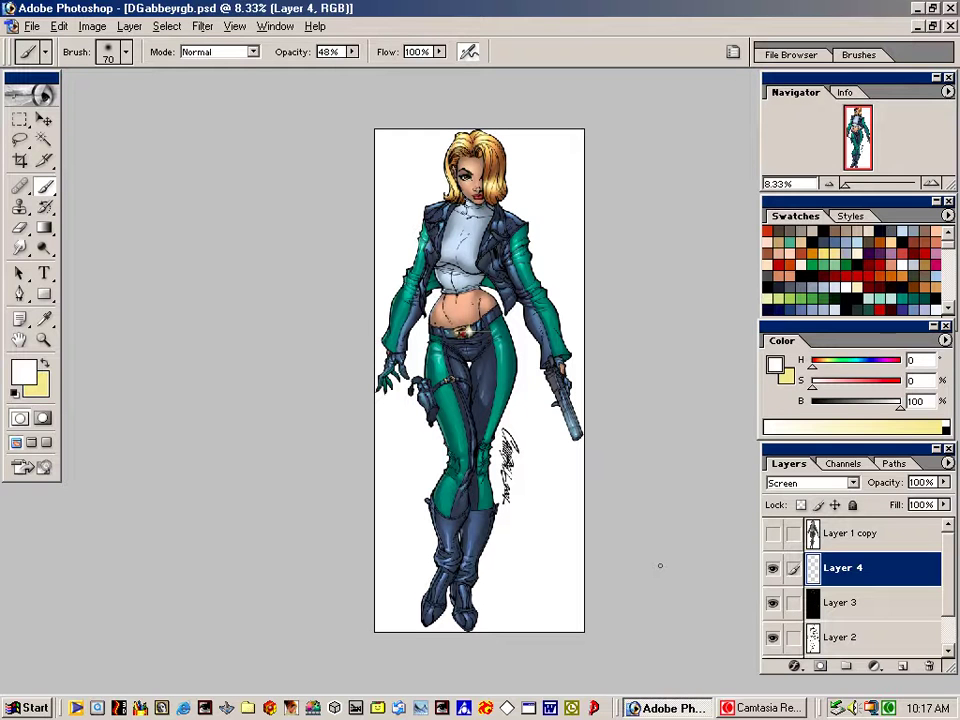
key(Tab)
key(Tab)
key(Tab)
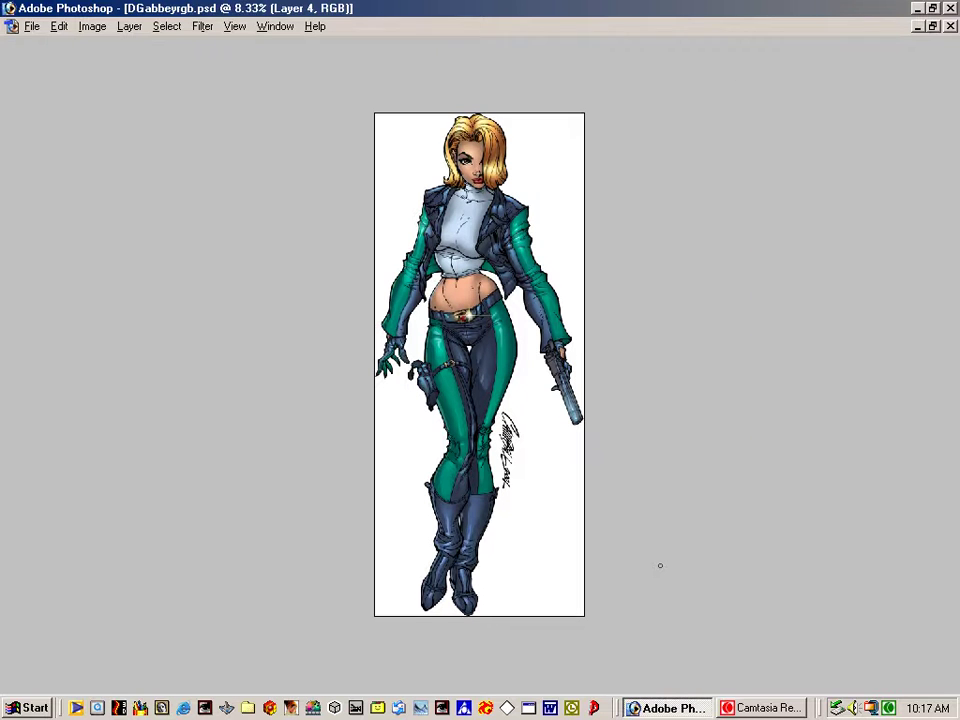
key(f)
key(f)
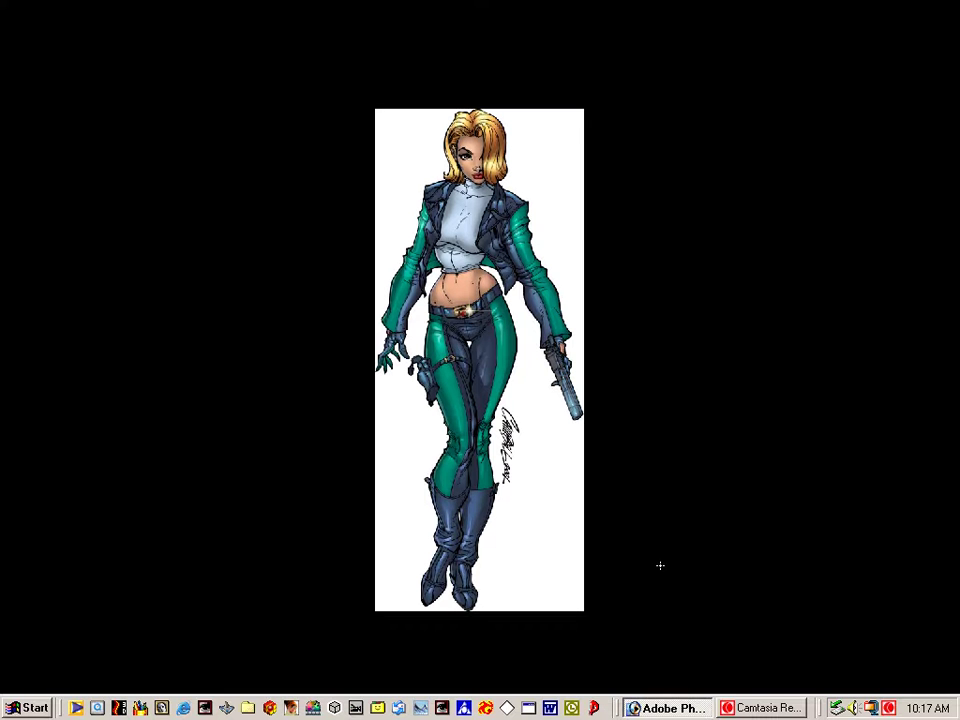
key(ctrl+plus)
key(ctrl+plus)
key(ctrl+plus)
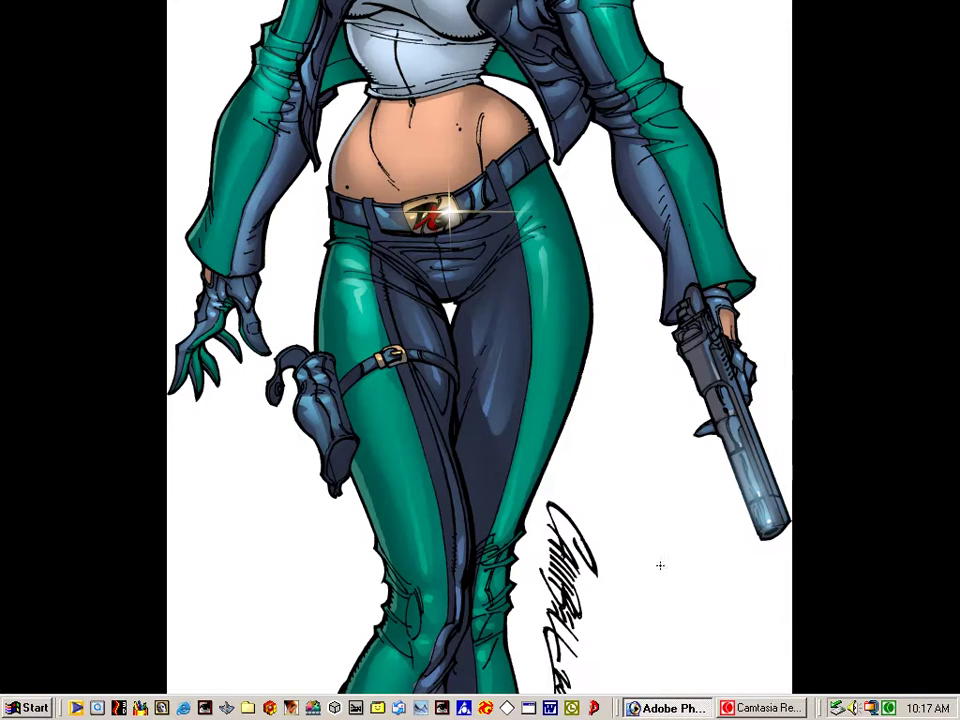
drag(701, 209, 677, 649)
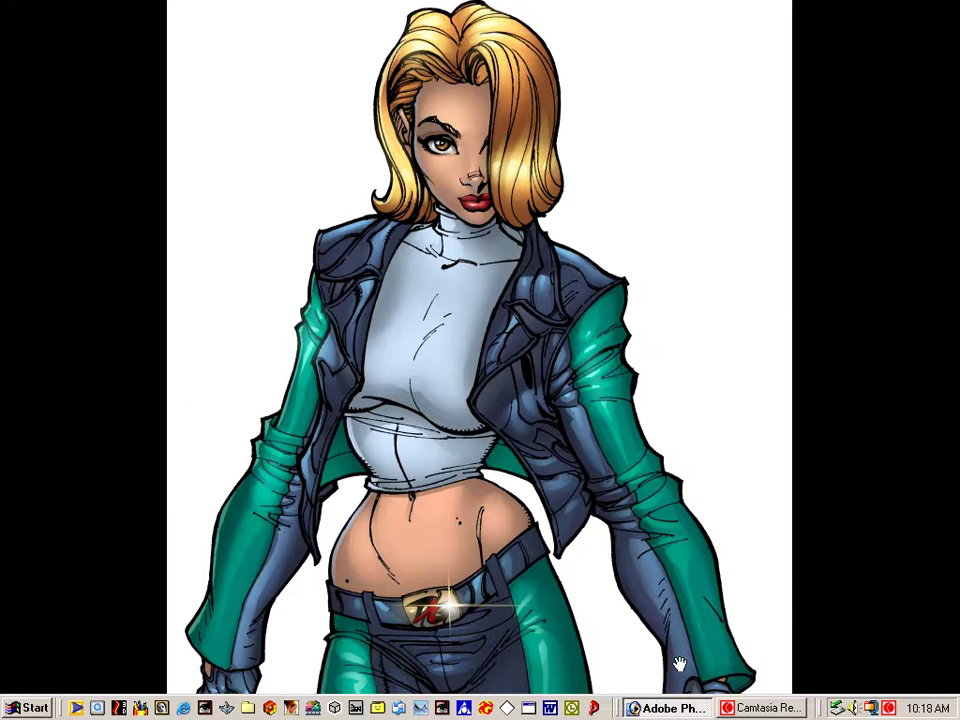